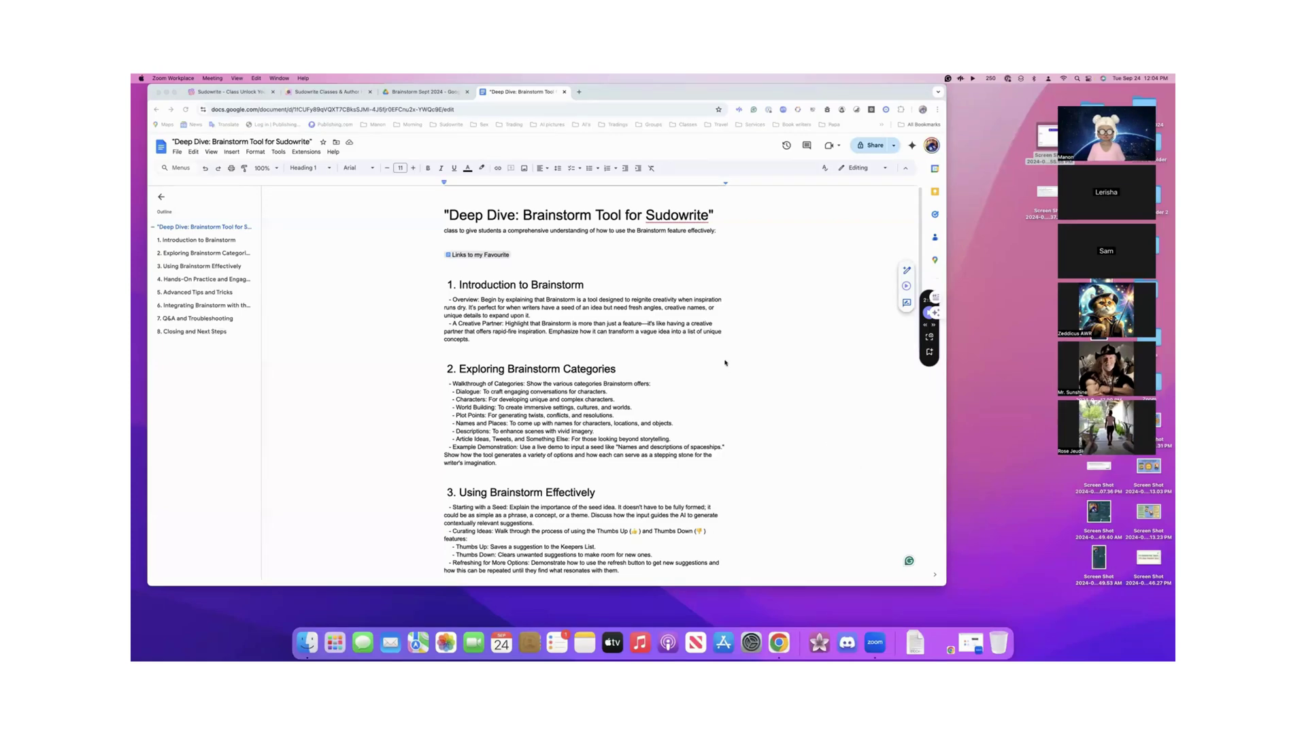
- Share the Brainstorm Tool lesson document with anyone who has the link as Viewer, and copy its link
click(871, 147)
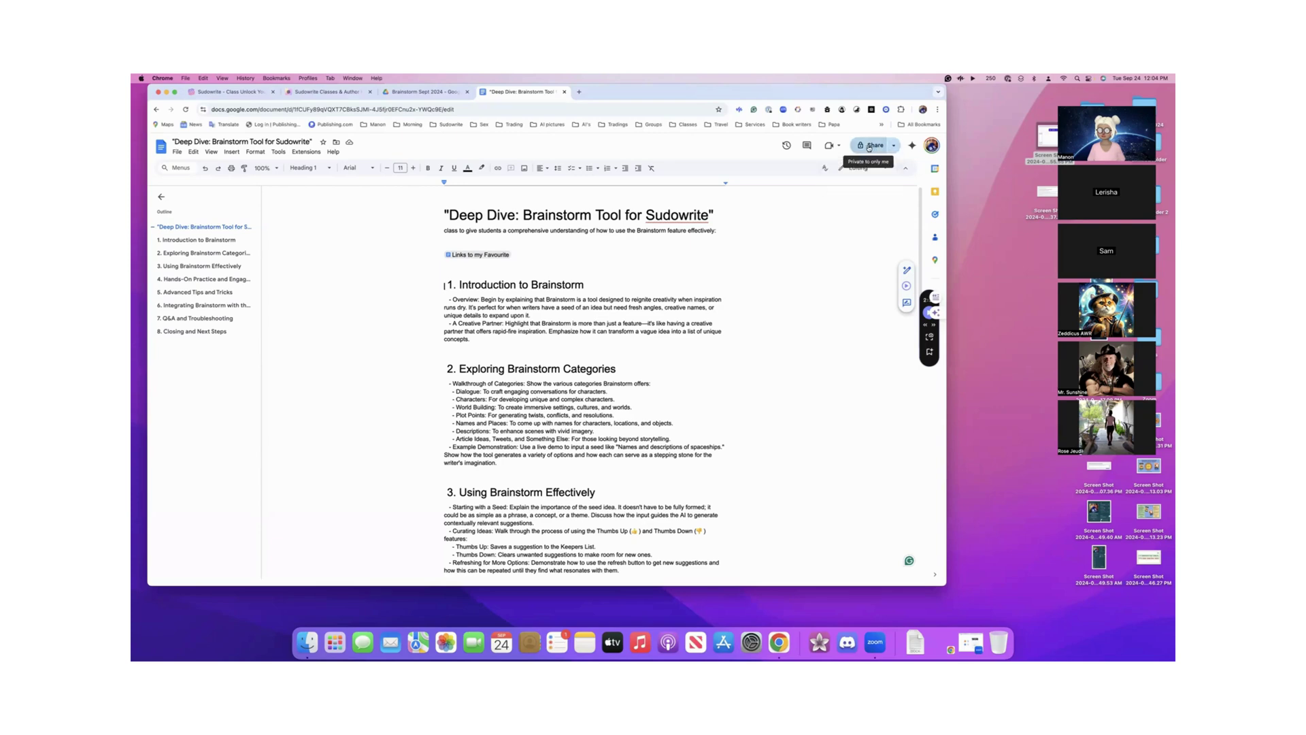
click(869, 147)
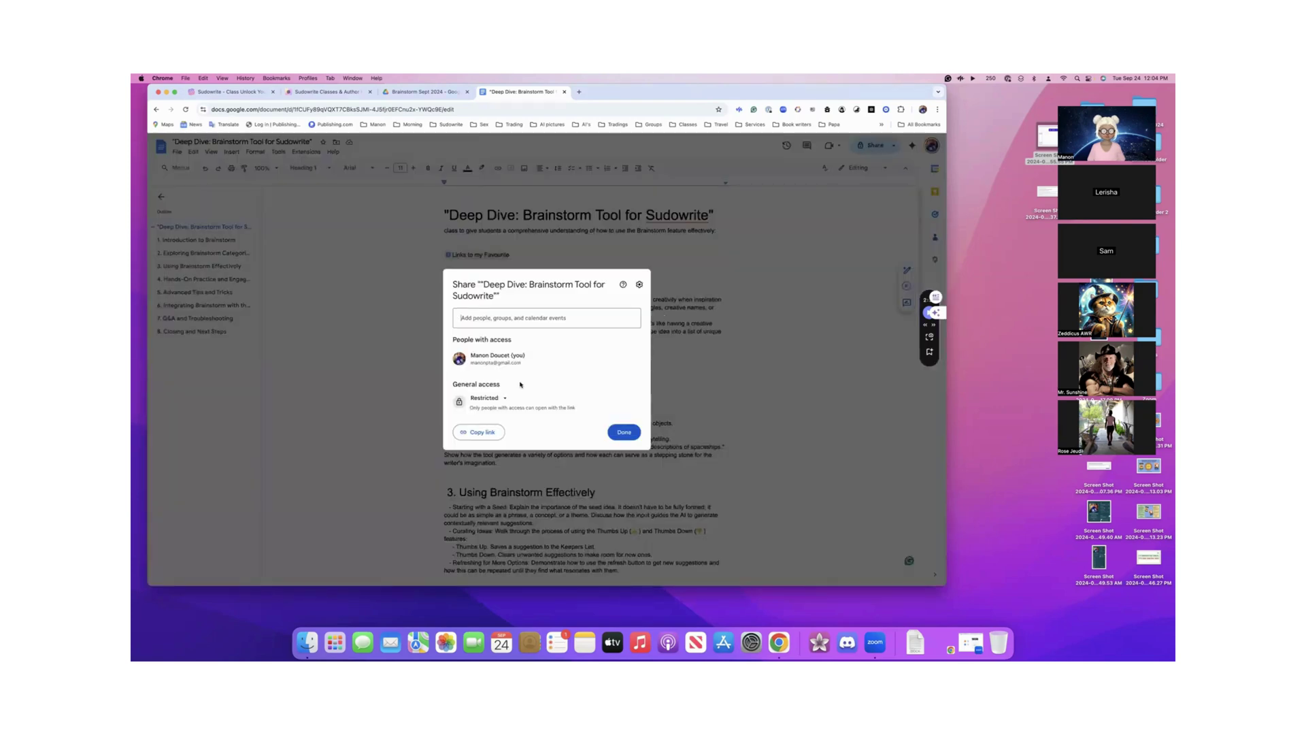
click(503, 399)
click(511, 439)
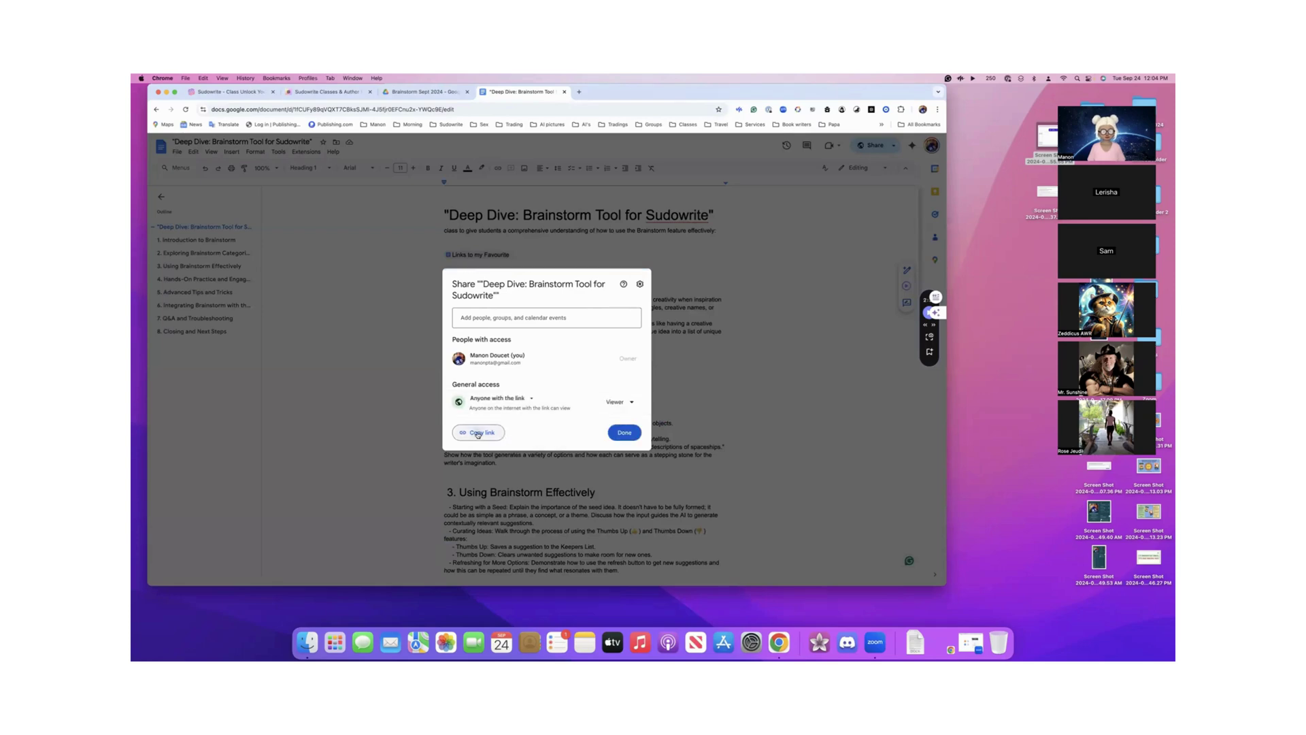
click(477, 432)
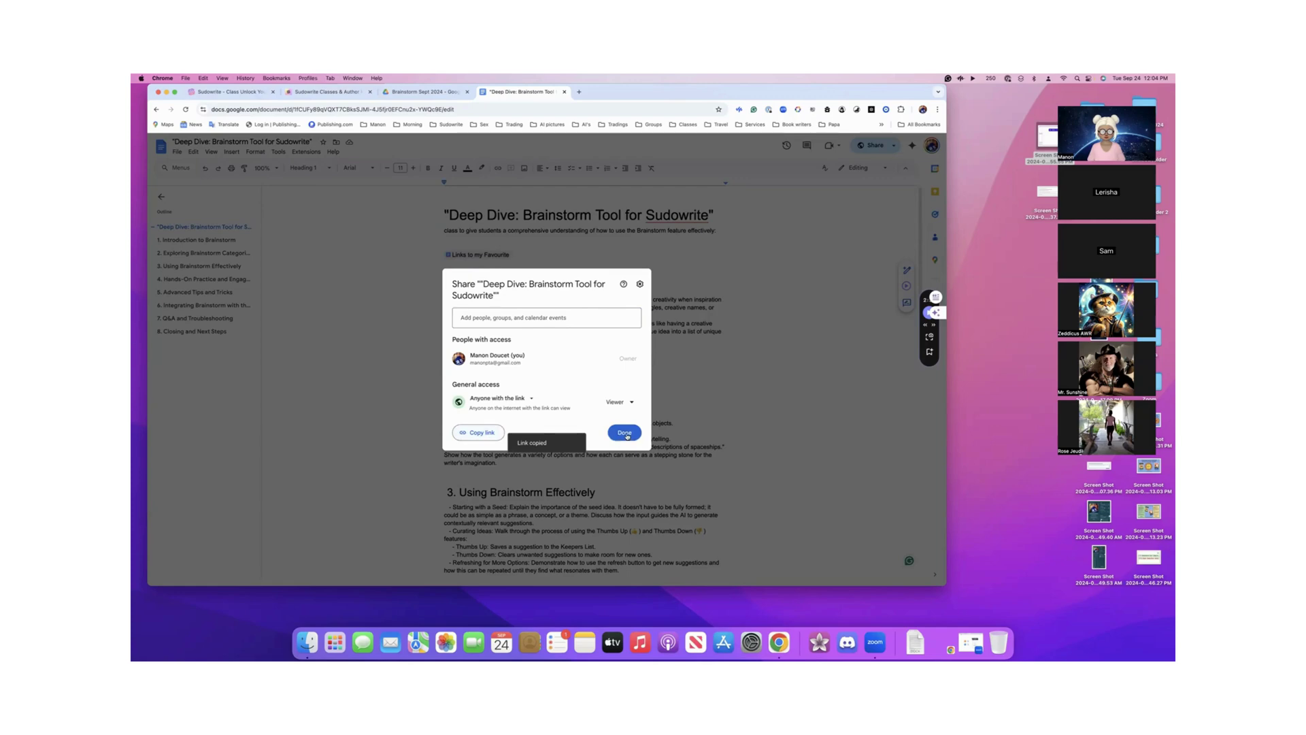
click(624, 433)
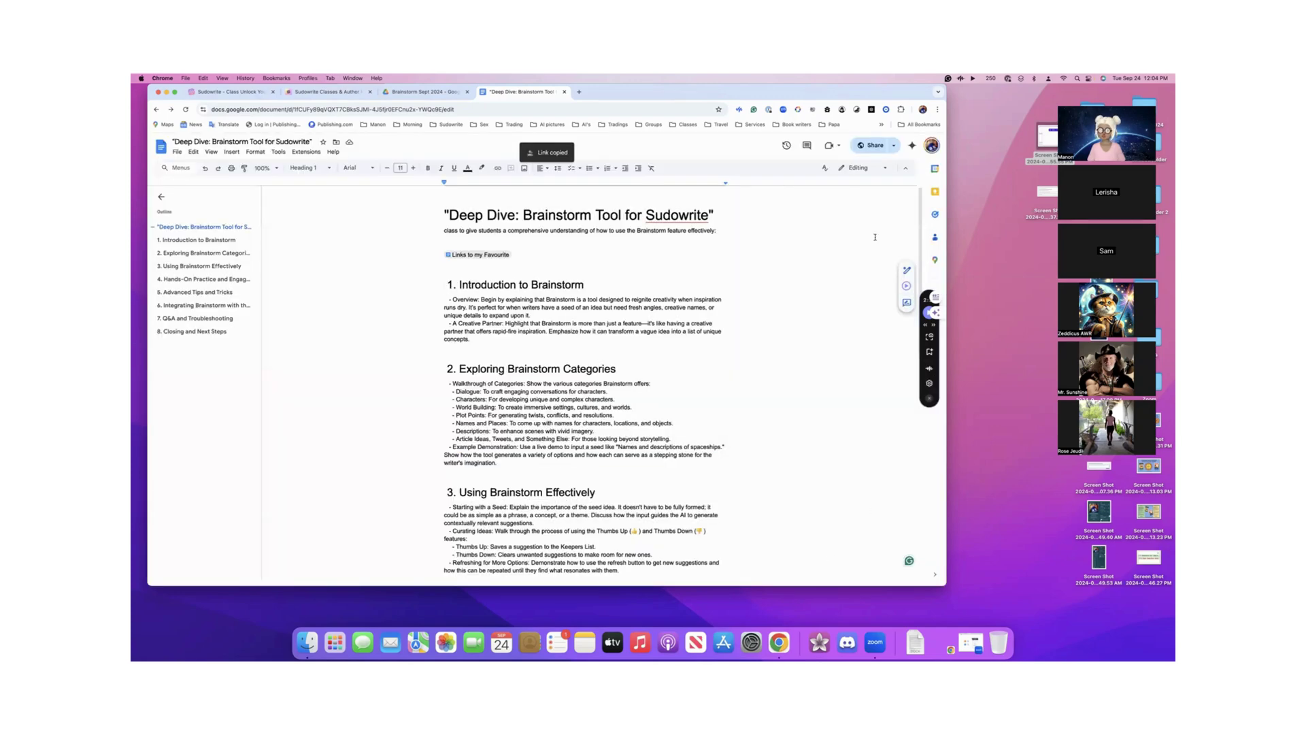
- Reposition the browser window on the desktop and skim the sections of the Brainstorm lesson document
drag(698, 96, 703, 137)
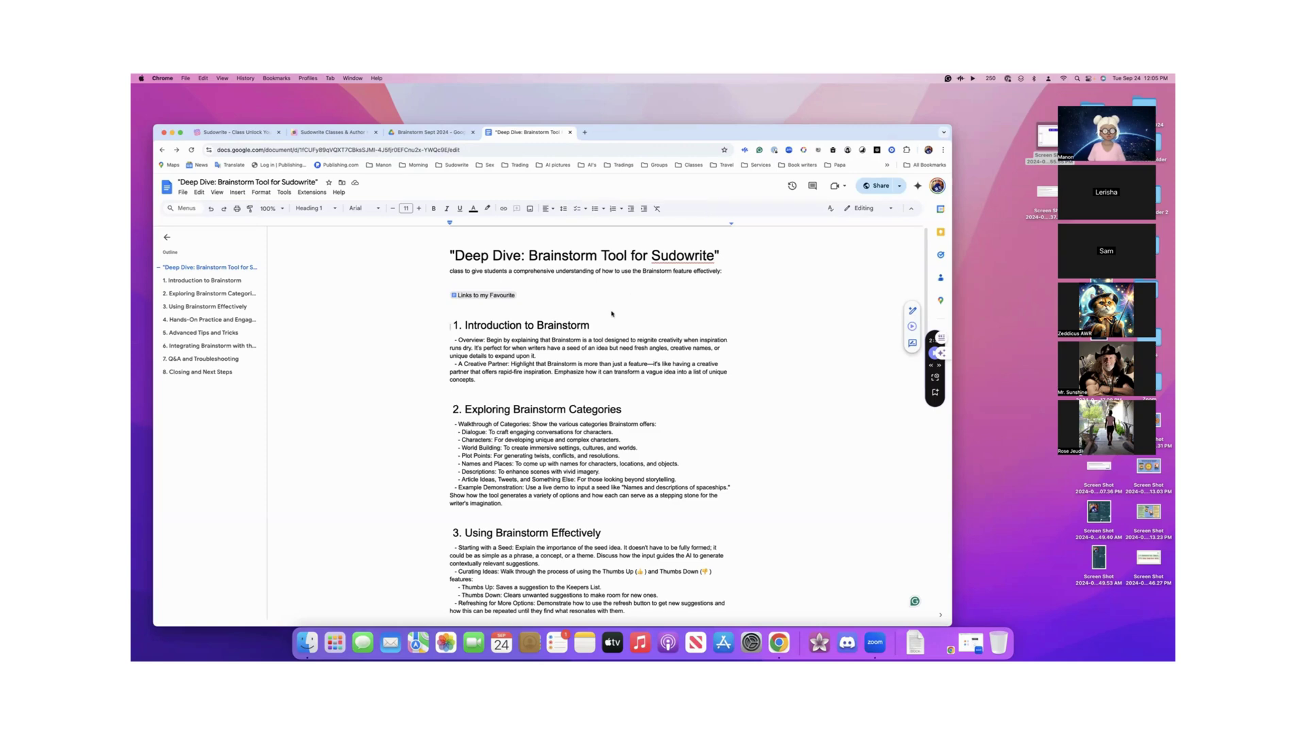
scroll(612, 313, down, 10)
scroll(614, 305, up, 5)
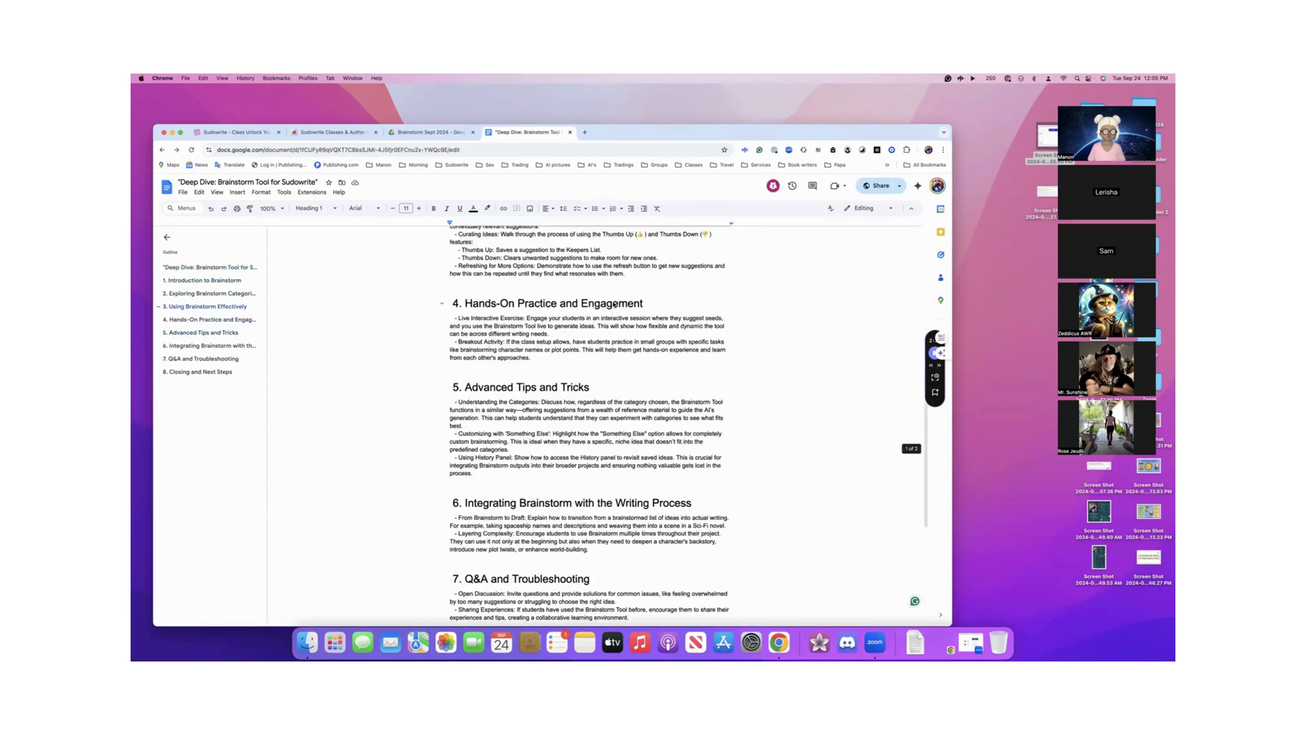
scroll(614, 305, up, 10)
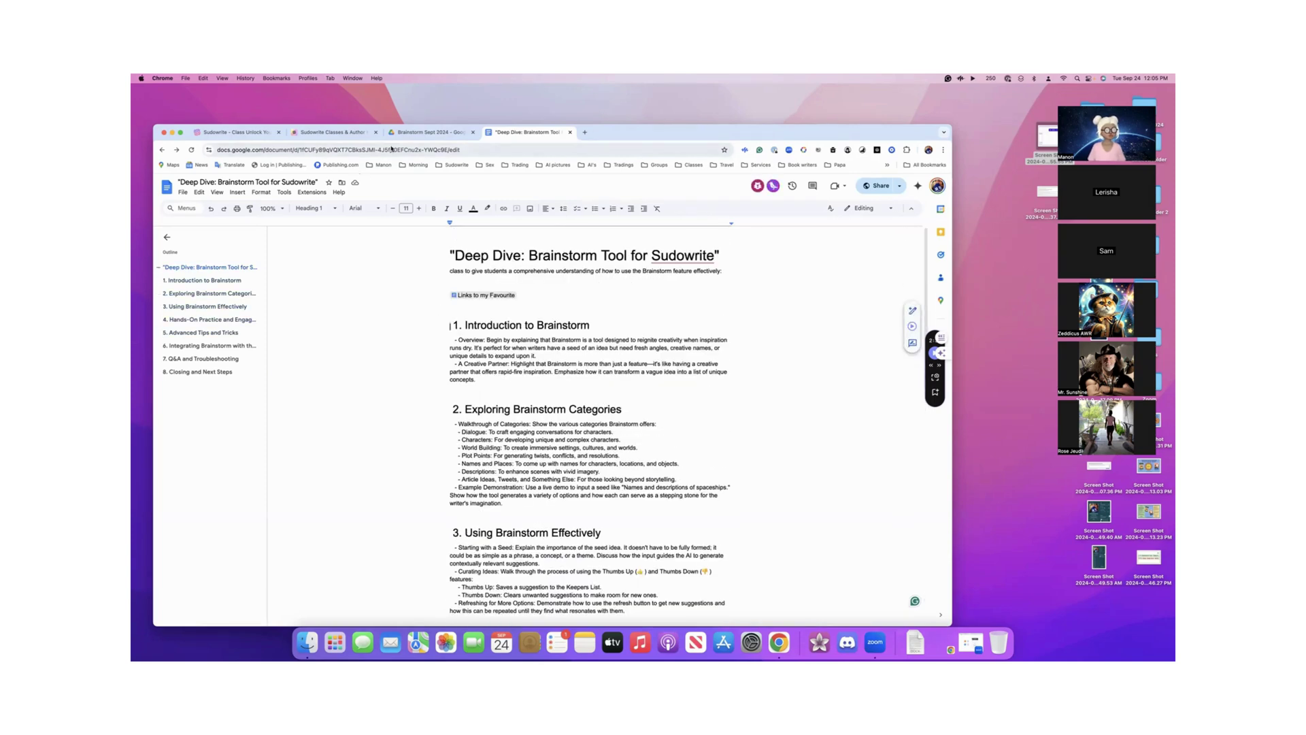
- Switch to the Sudowrite project, close the Sudowrite Classes page, and review the class outline down to the Demonstration section
click(237, 133)
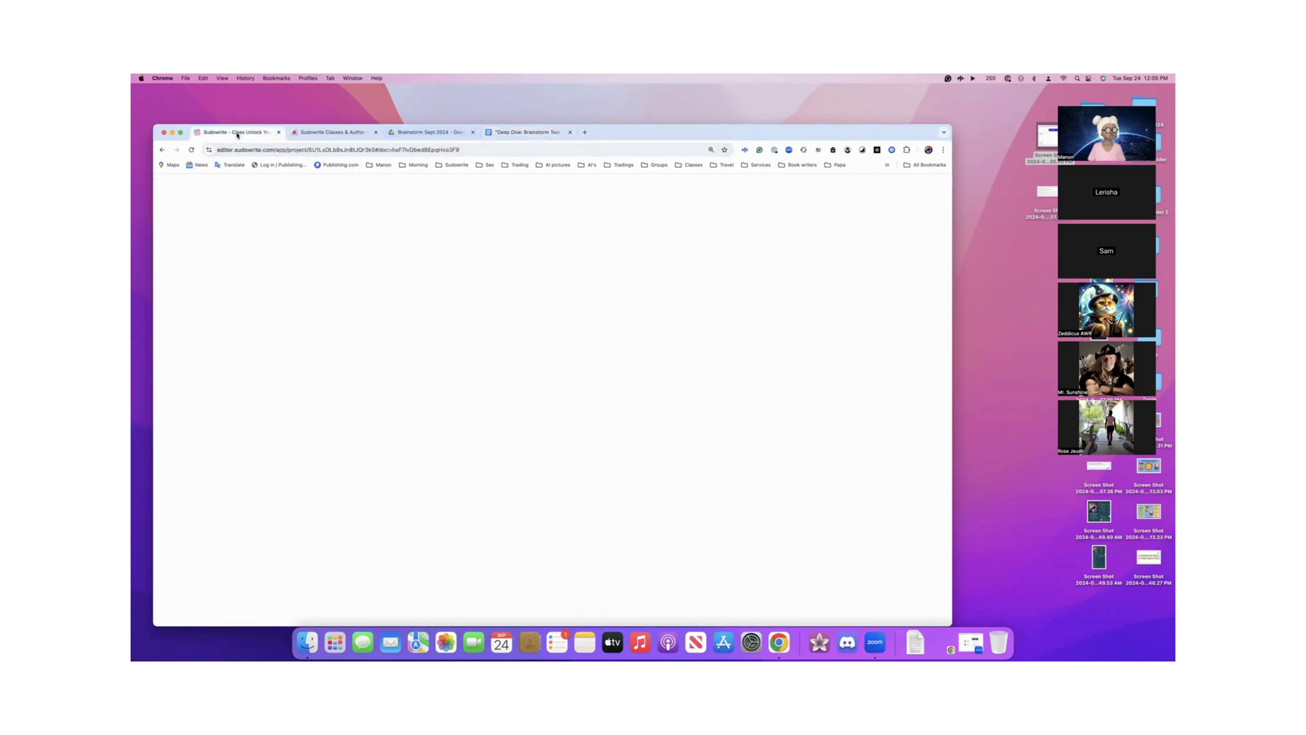
click(376, 132)
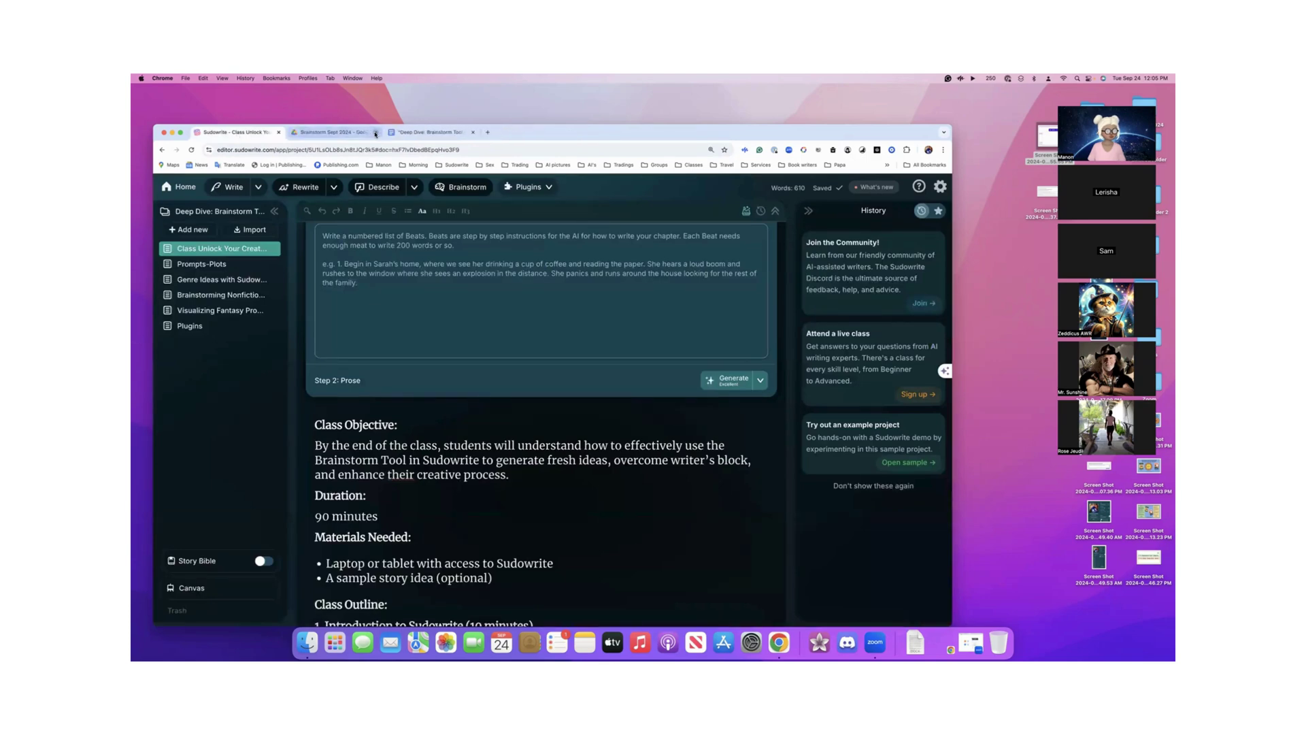
scroll(383, 318, down, 5)
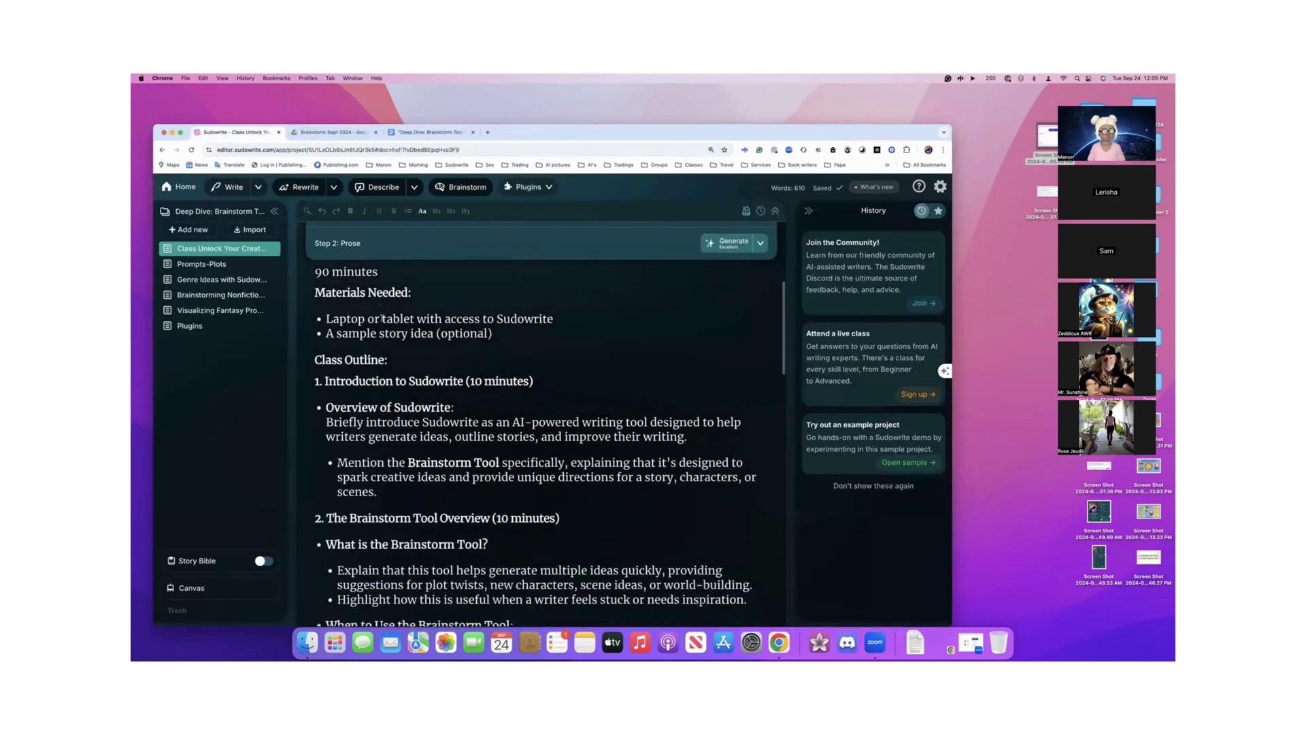
scroll(383, 318, down, 3)
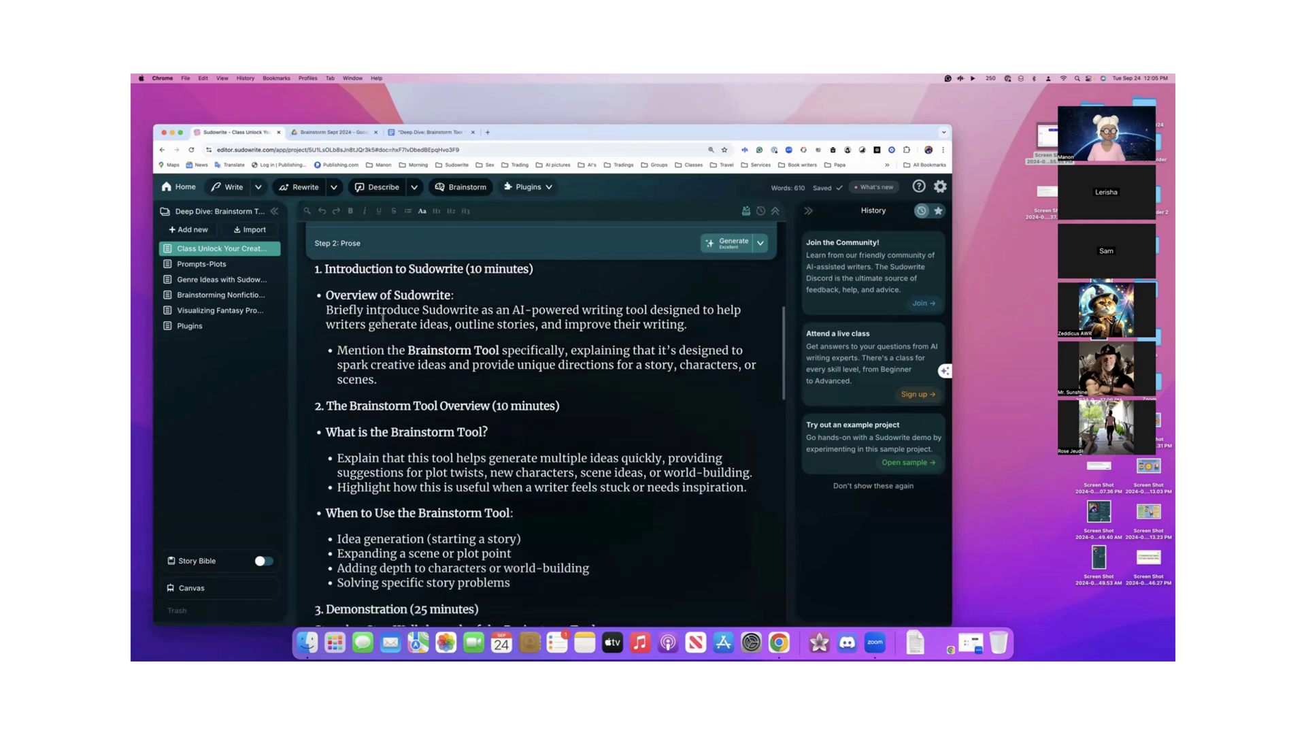
scroll(383, 318, down, 2)
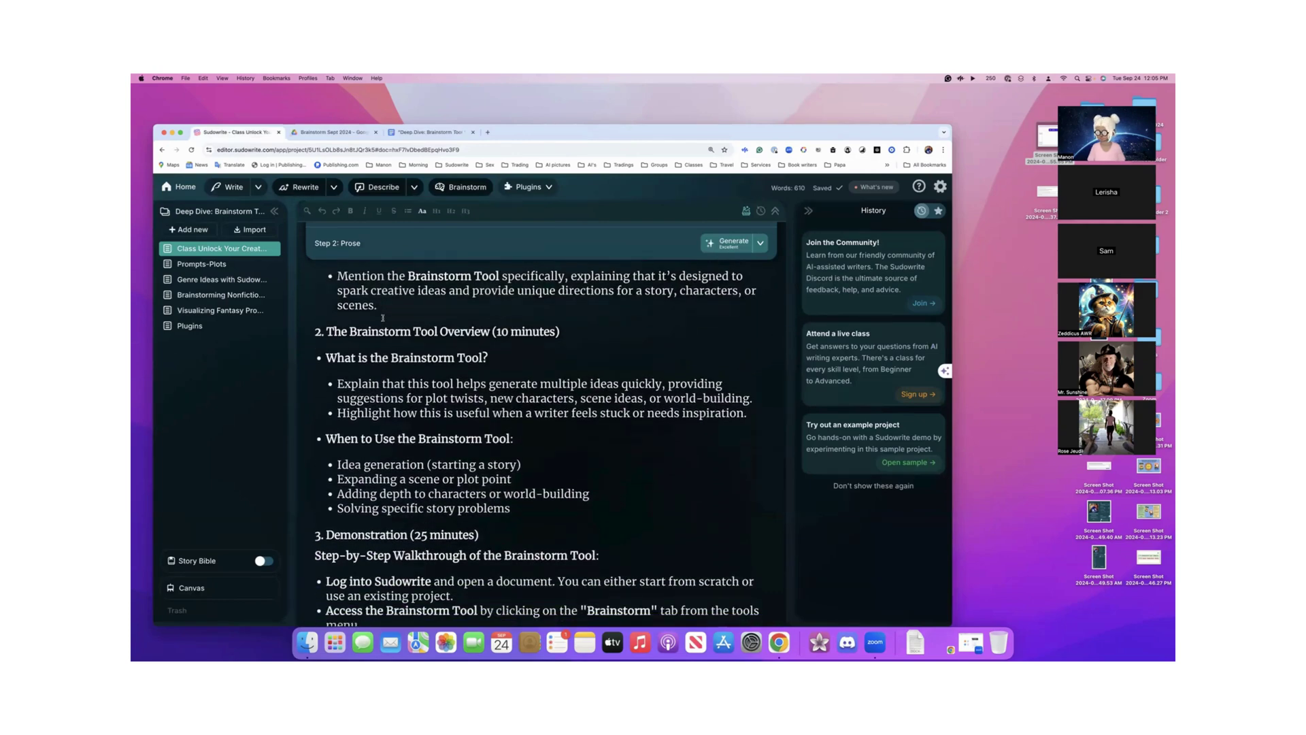
- View the categories offered by the Brainstorm tool, and return to the class outline's Brainstorm Tool Overview
click(464, 192)
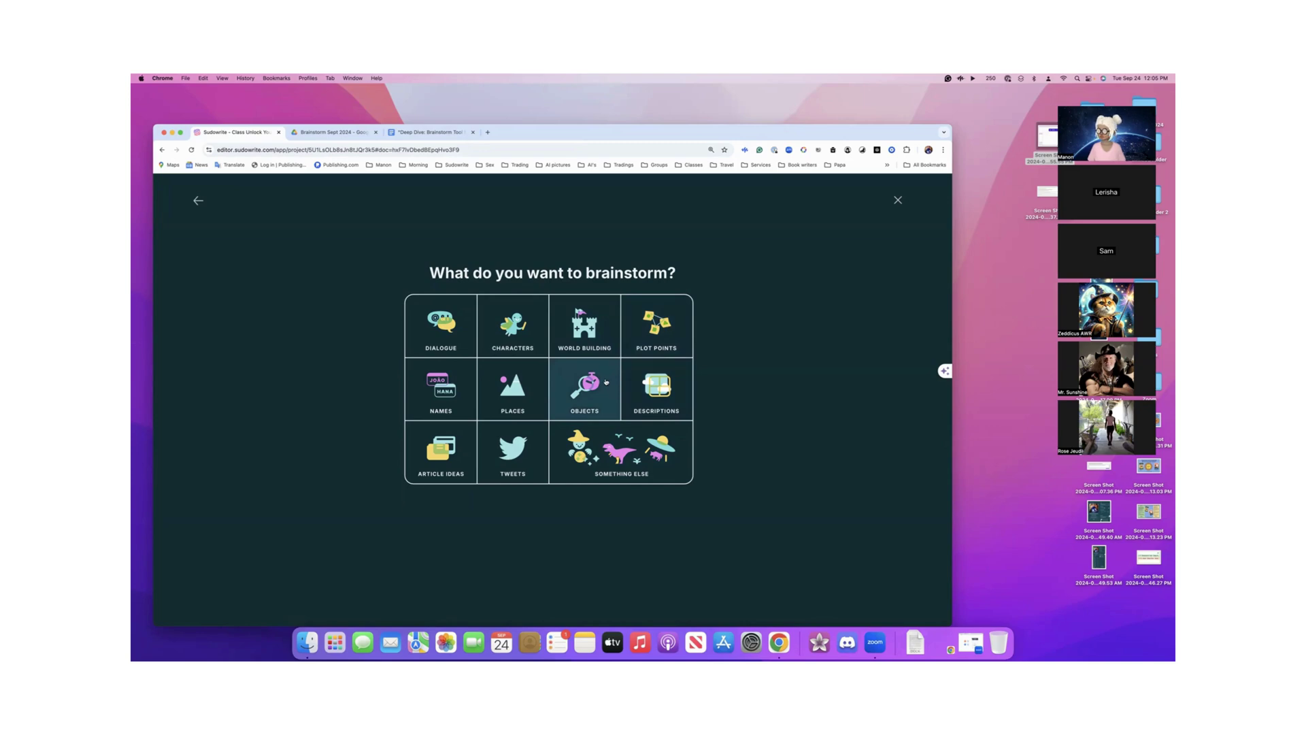
click(898, 201)
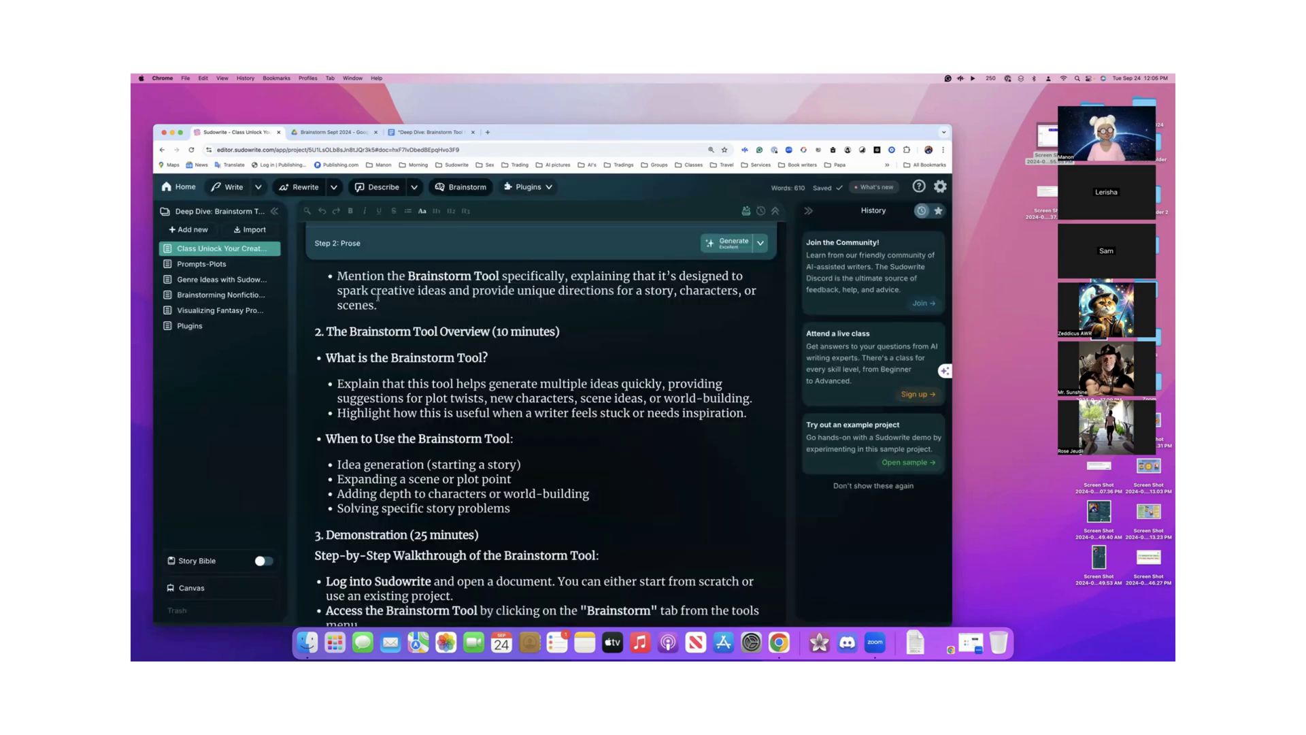
scroll(378, 297, down, 3)
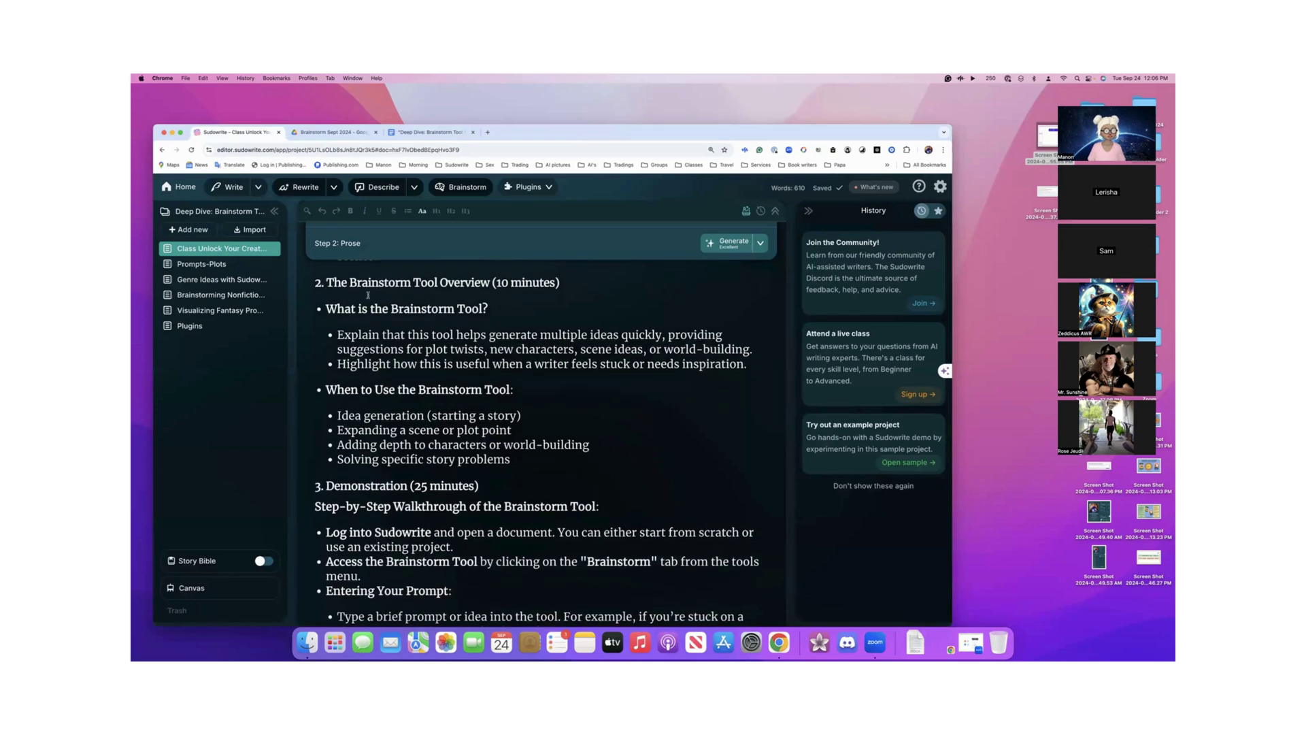
- Open the Prompts-Plots document and hide its Chapter Generator
click(196, 265)
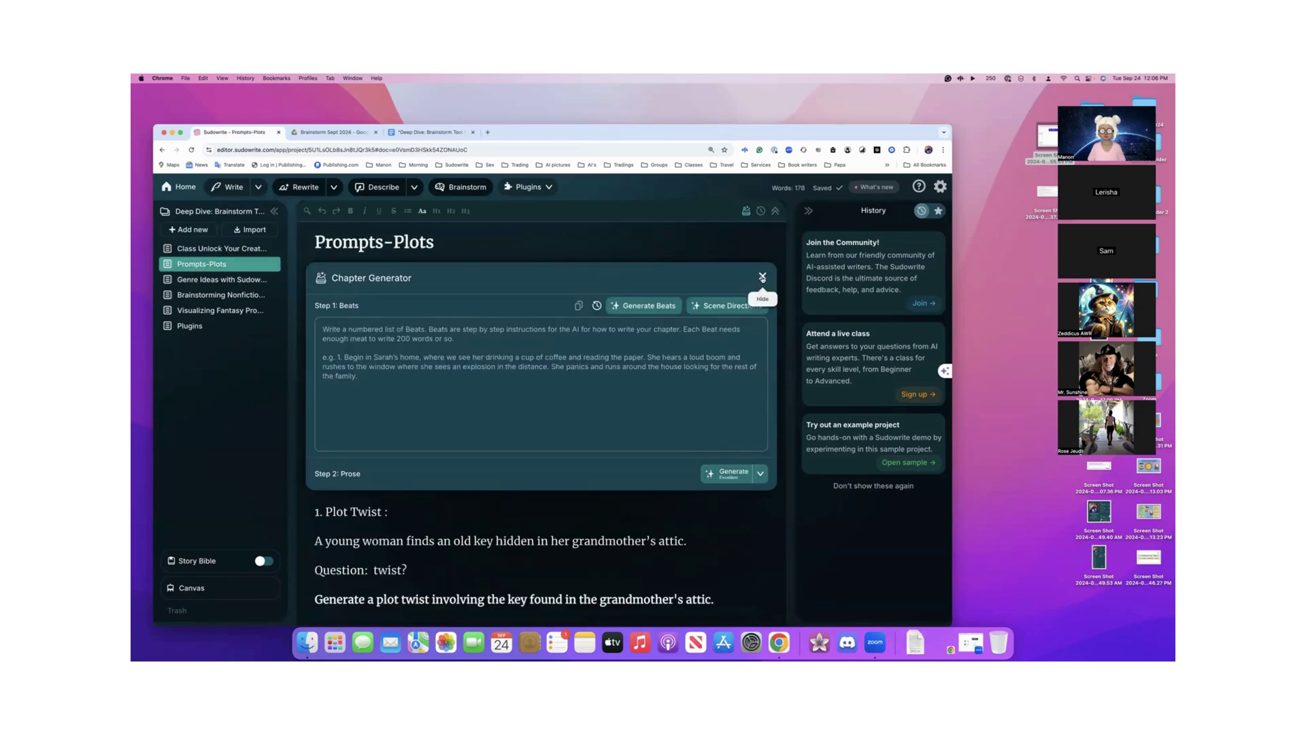
click(762, 277)
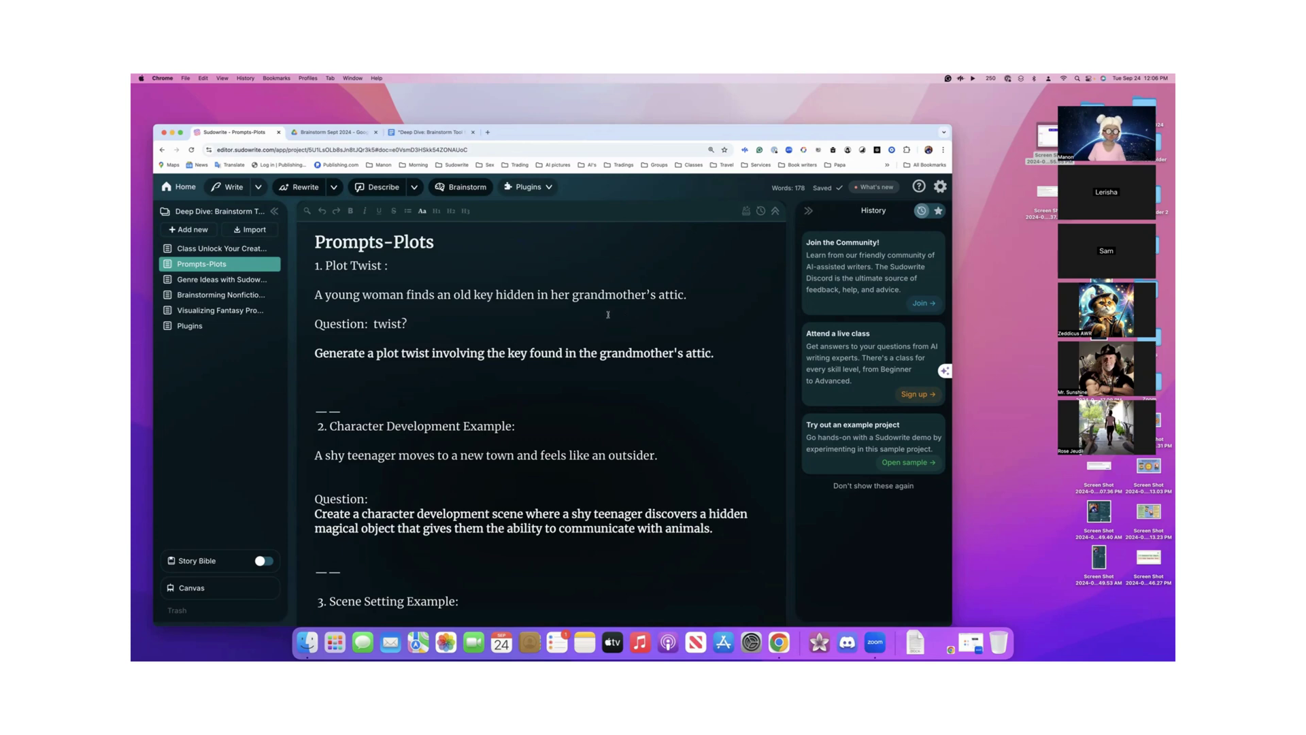
- Examine the example prompts in Prompts-Plots, from Plot Twist through World-Building
scroll(565, 318, down, 10)
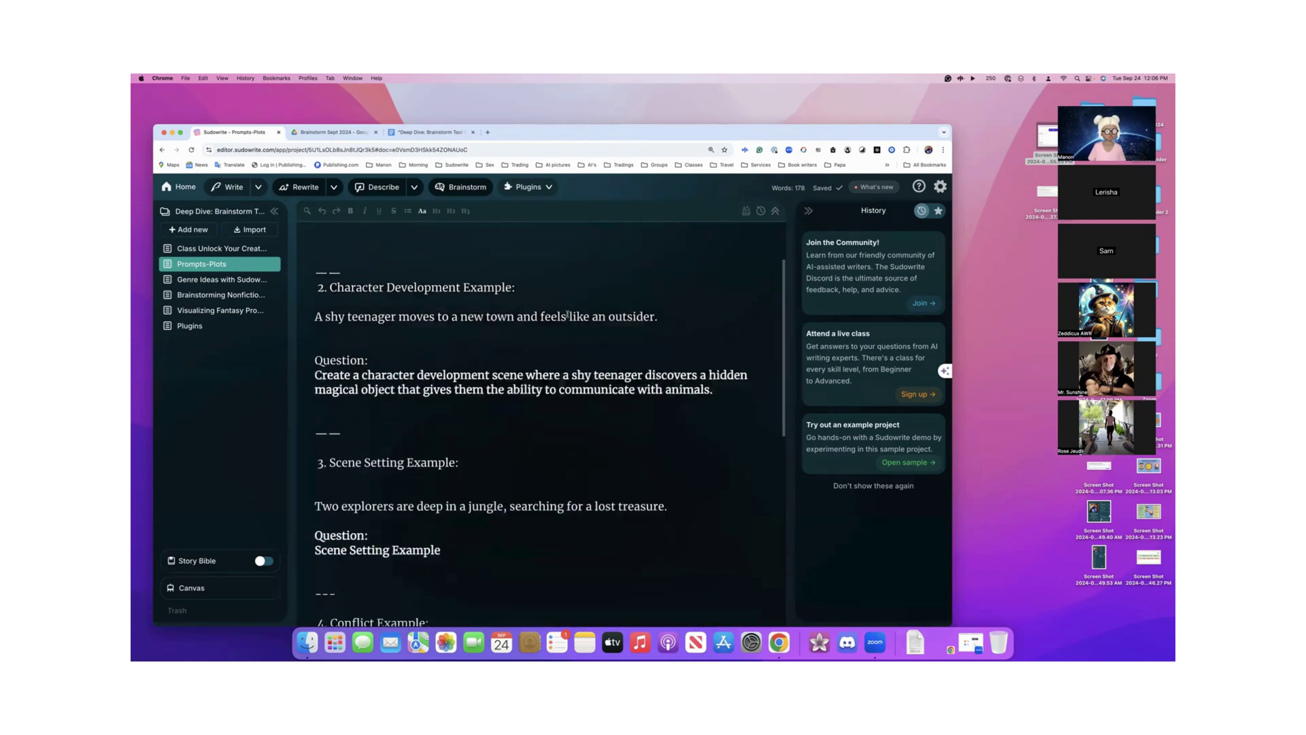
scroll(568, 312, down, 2)
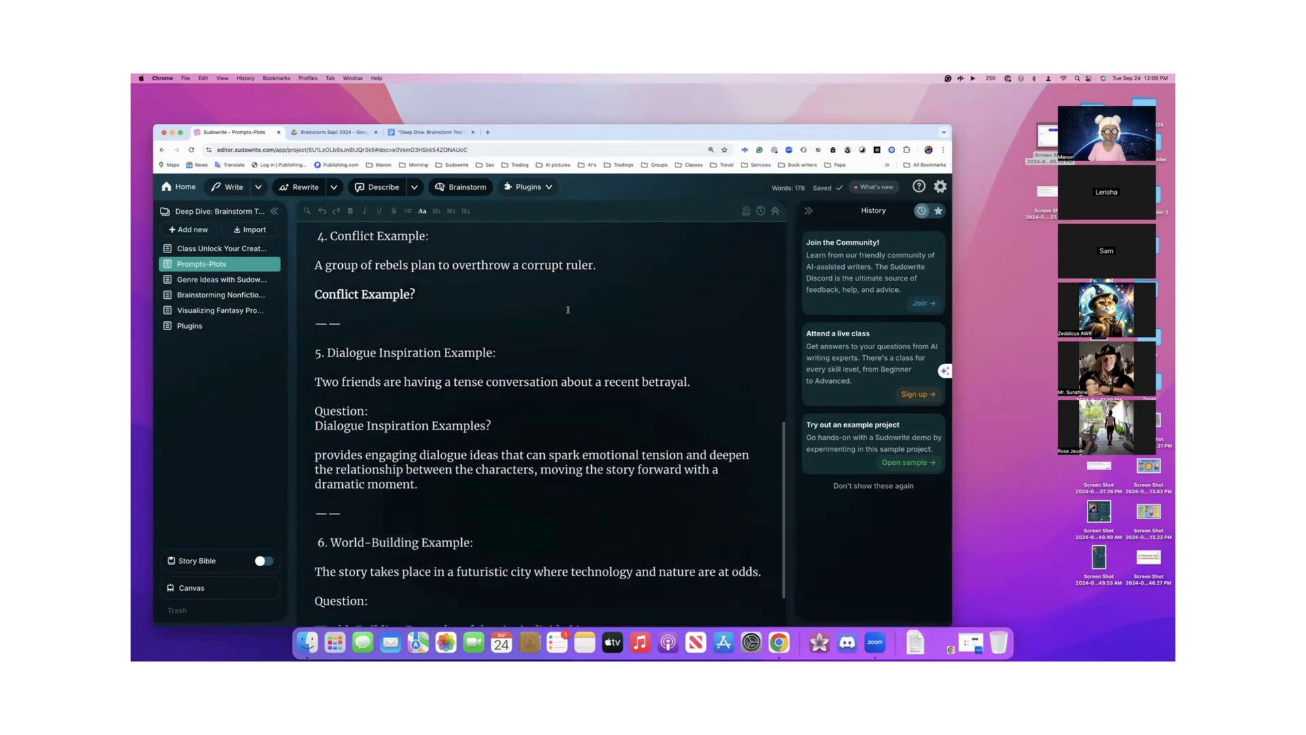
scroll(568, 313, up, 8)
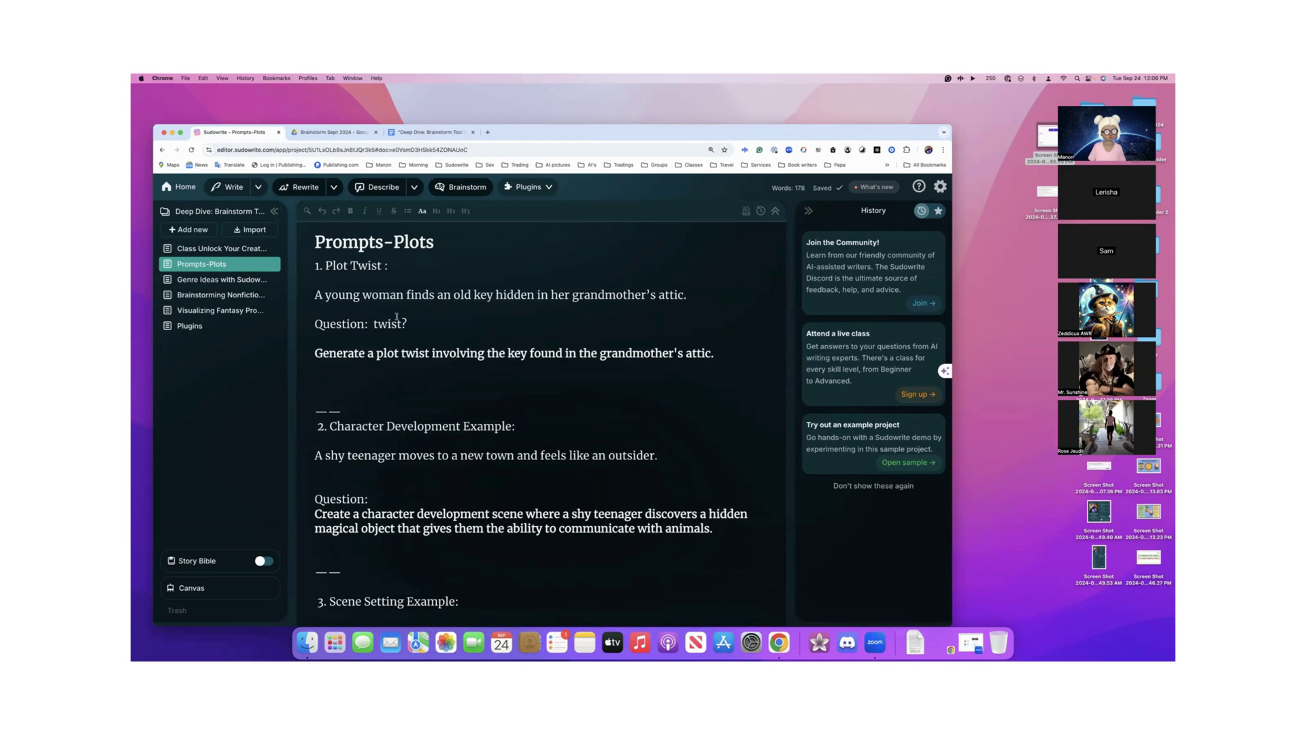
scroll(397, 318, down, 6)
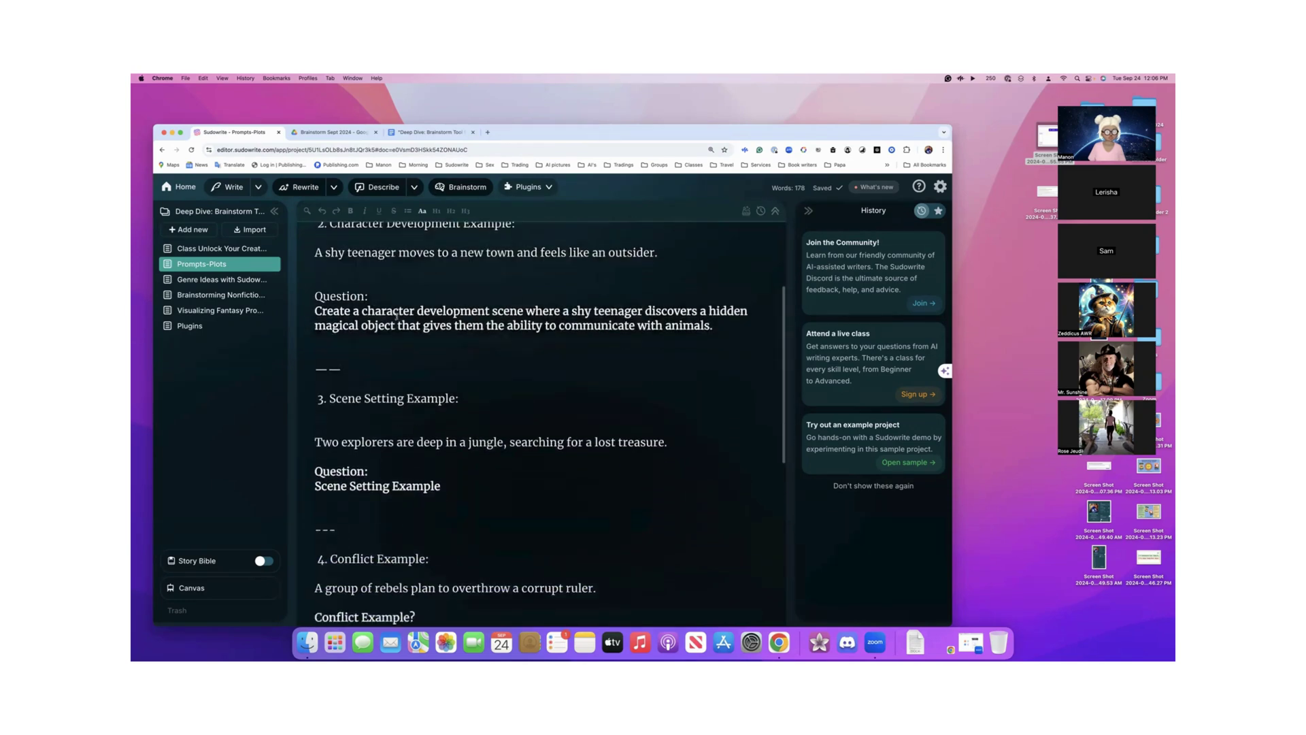
scroll(396, 315, down, 11)
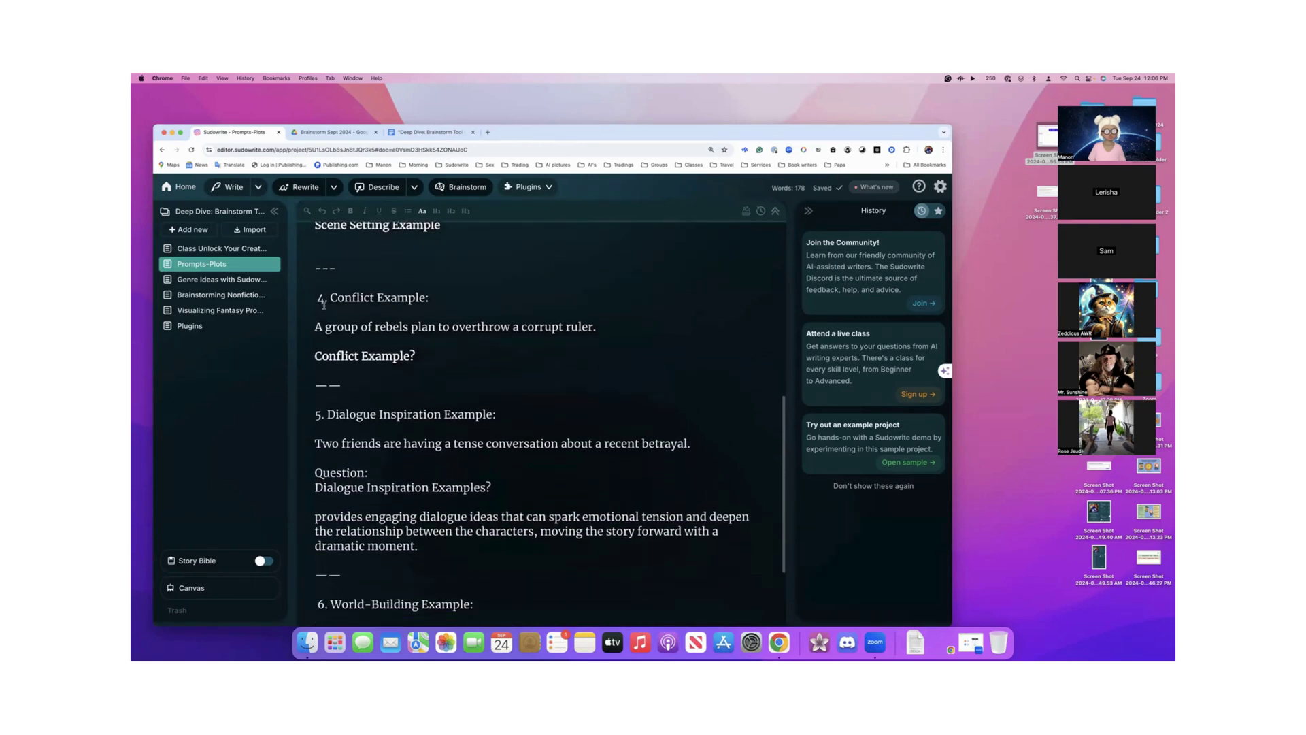
scroll(324, 305, down, 3)
scroll(412, 305, up, 1)
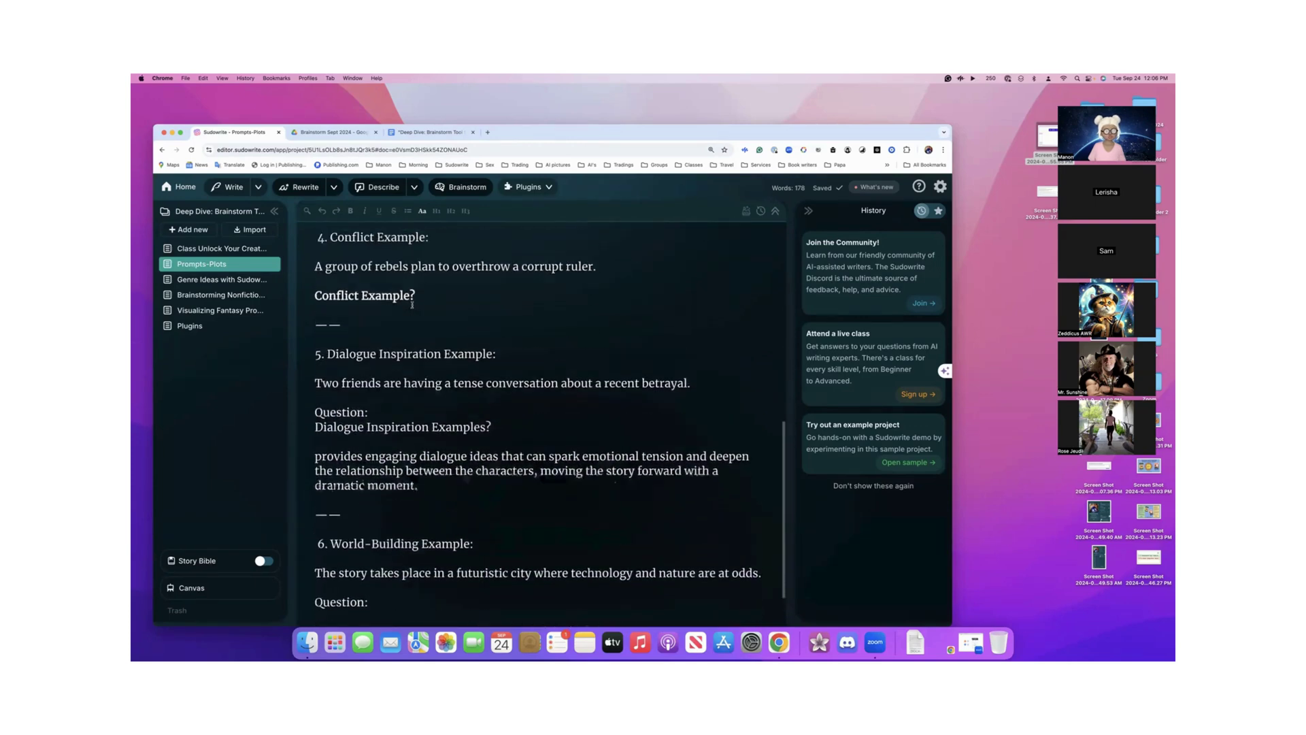
scroll(412, 304, up, 15)
scroll(411, 283, down, 2)
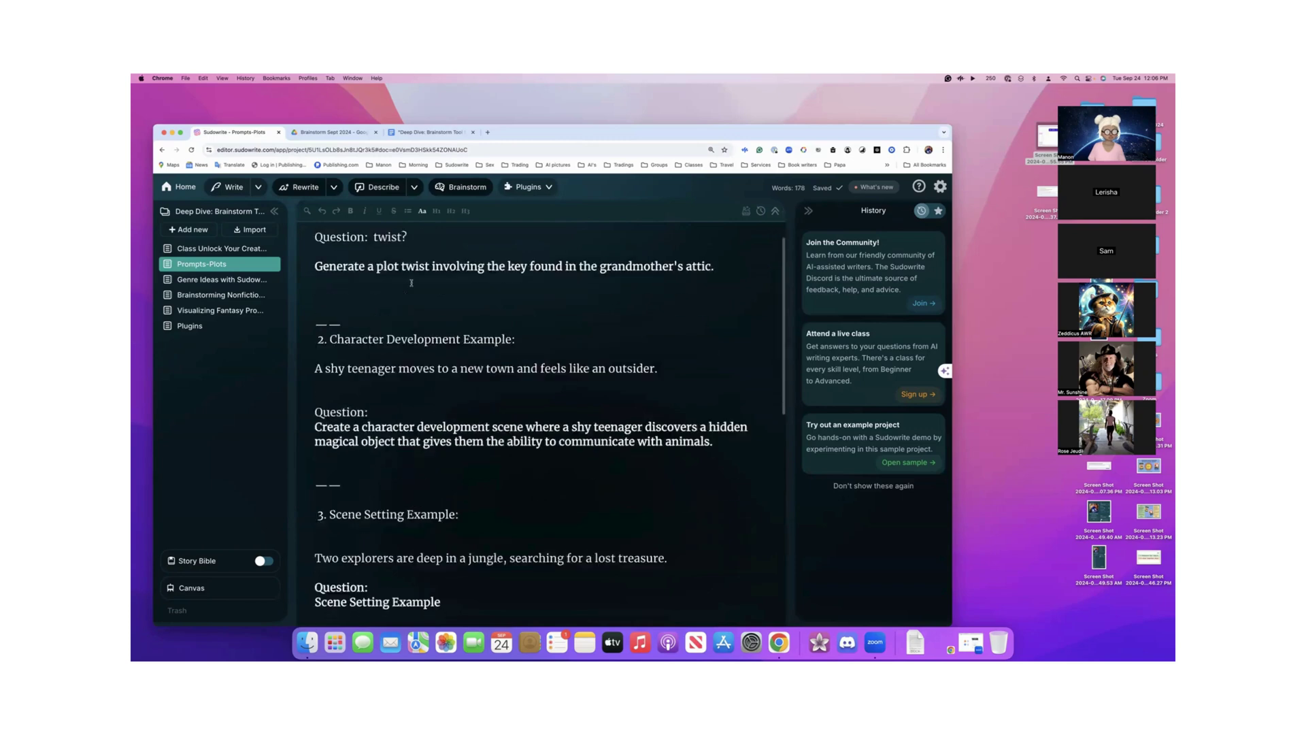
scroll(411, 283, down, 11)
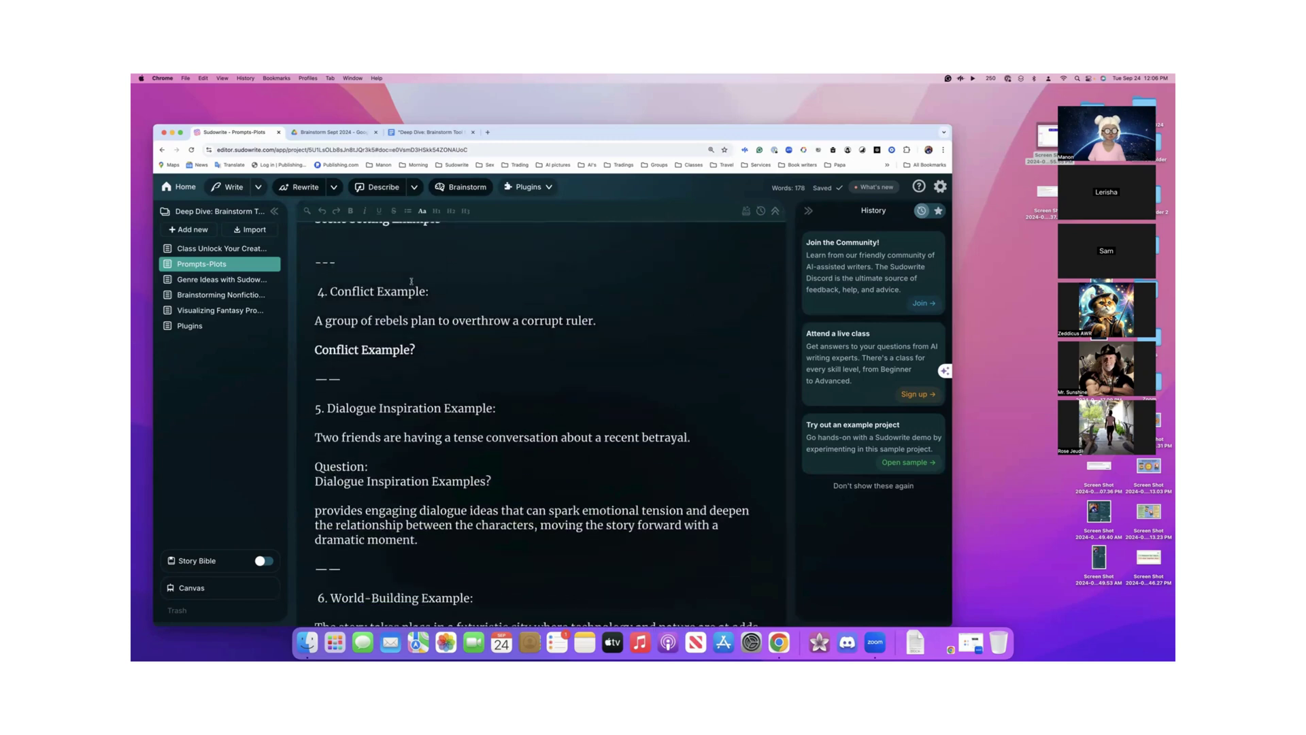
scroll(402, 286, up, 15)
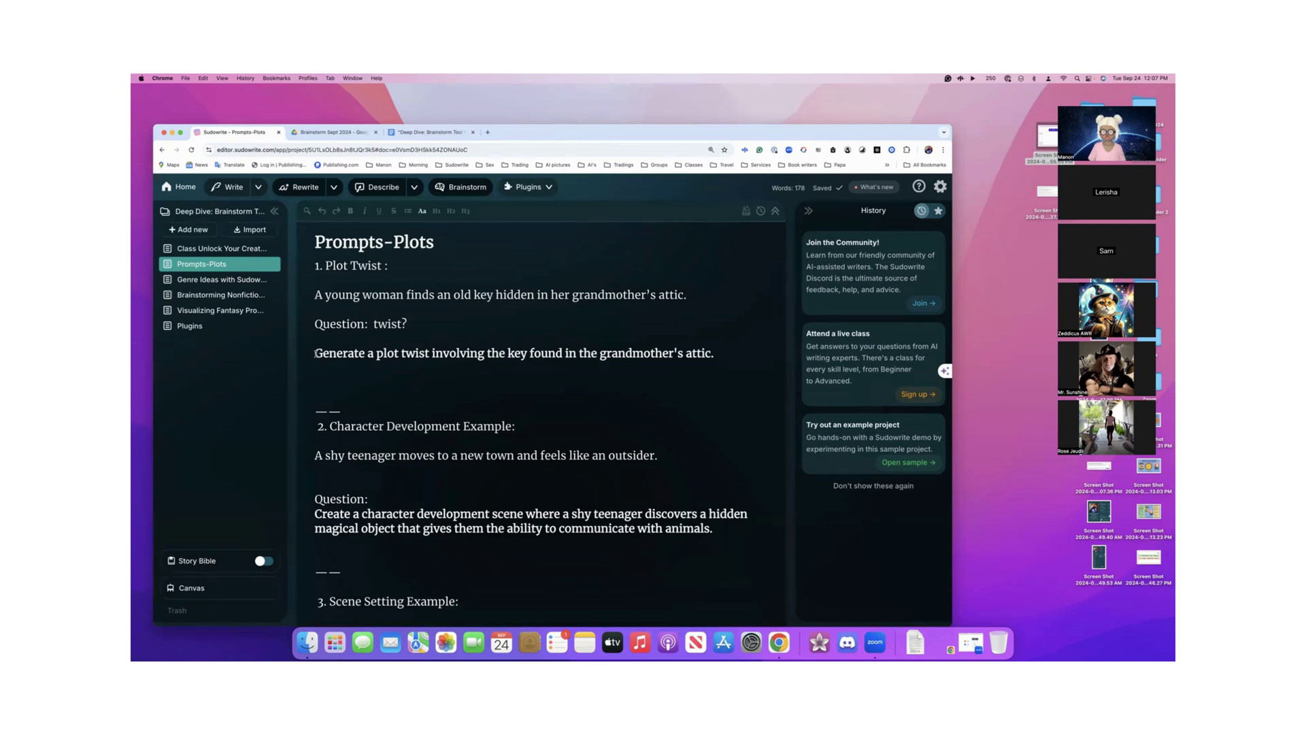
- Copy the sentence "Generate a plot twist involving the key found in the grandmother's attic." from the Plot Twist example
drag(315, 353, 712, 353)
key(super+c)
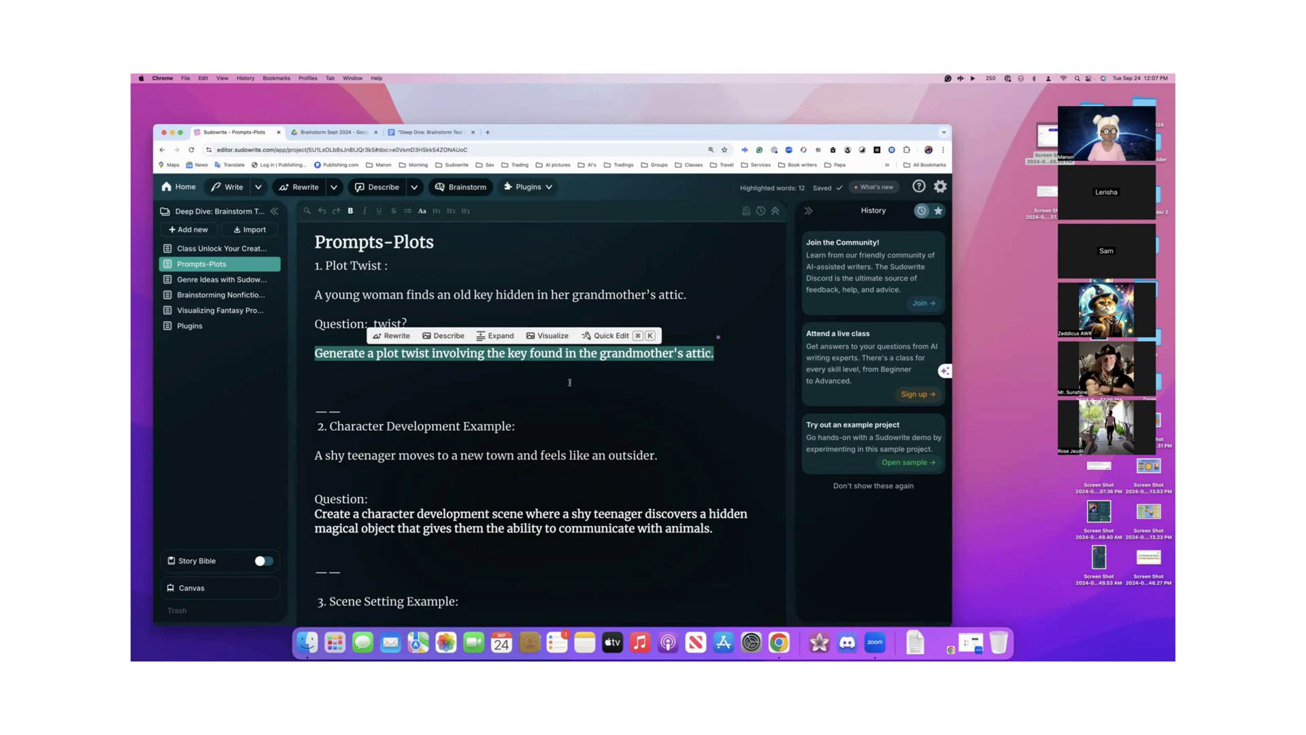
click(357, 319)
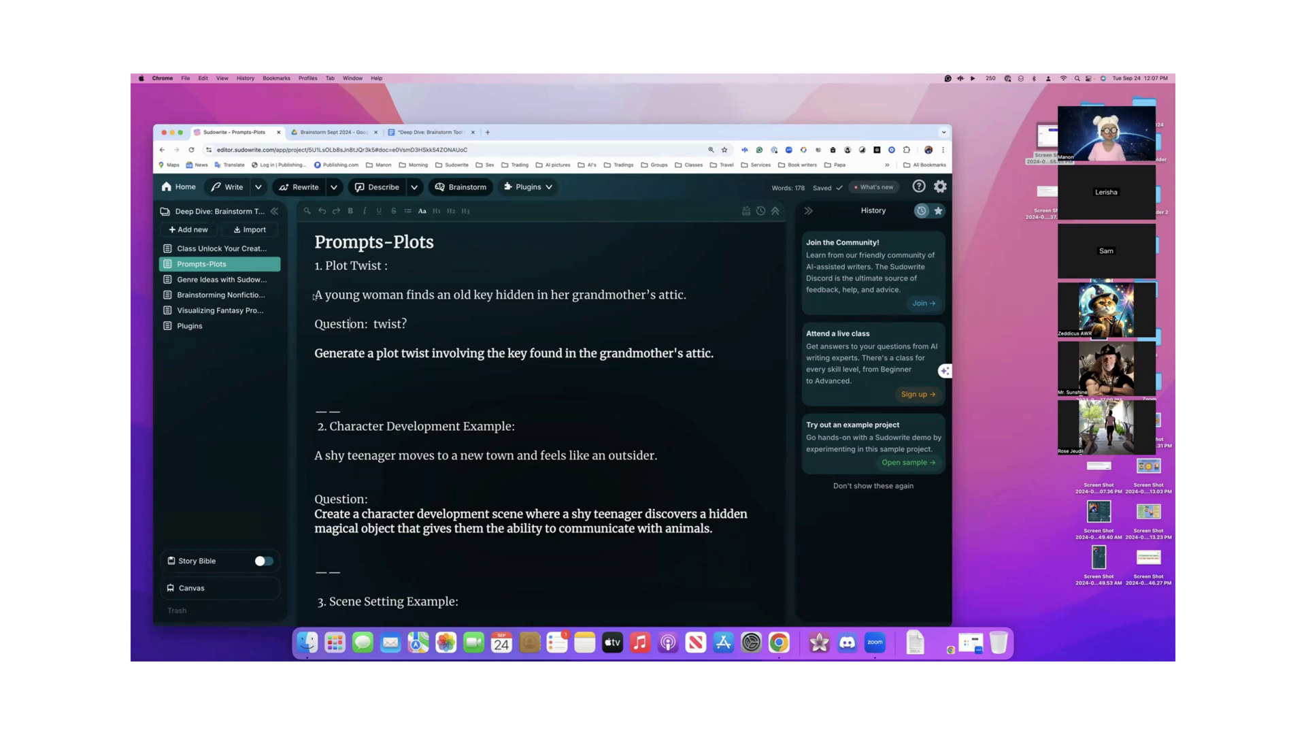
- Ask Quick Chat about the "A young woman finds an old key" sentence, using the copied plot twist prompt
drag(314, 295, 688, 306)
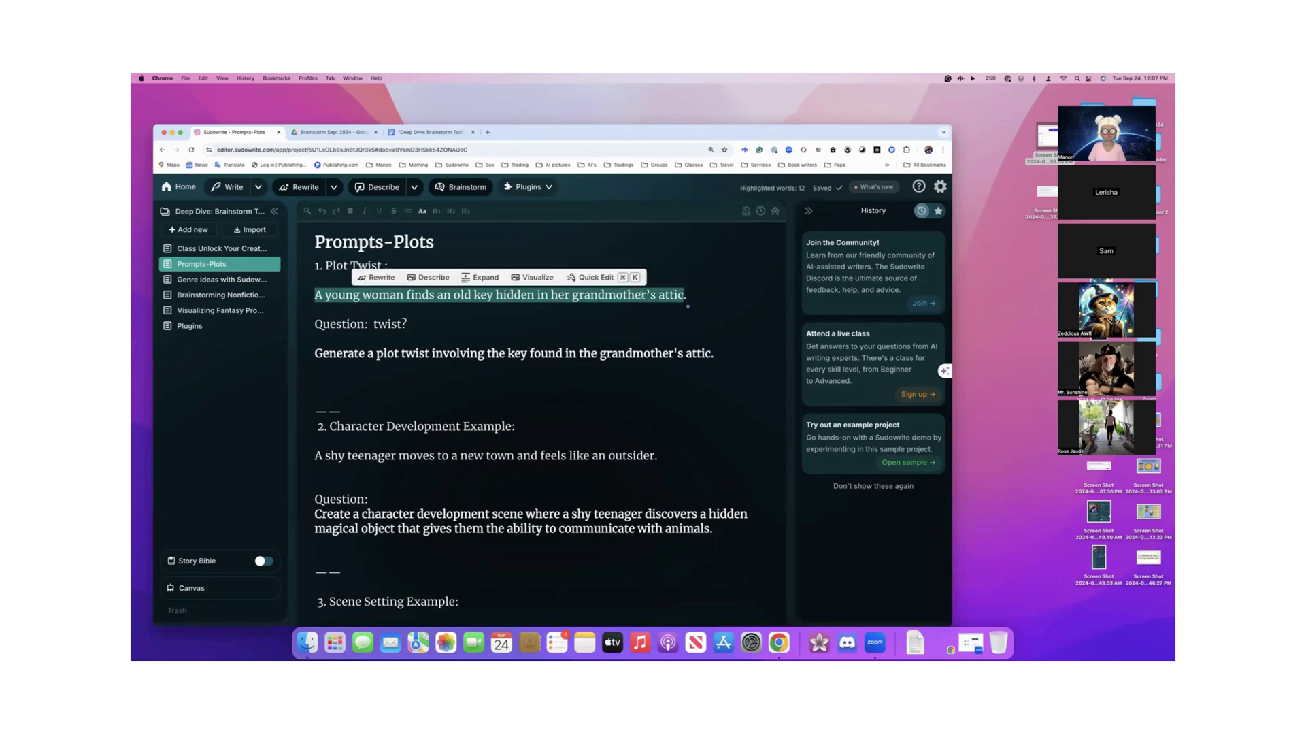
click(597, 278)
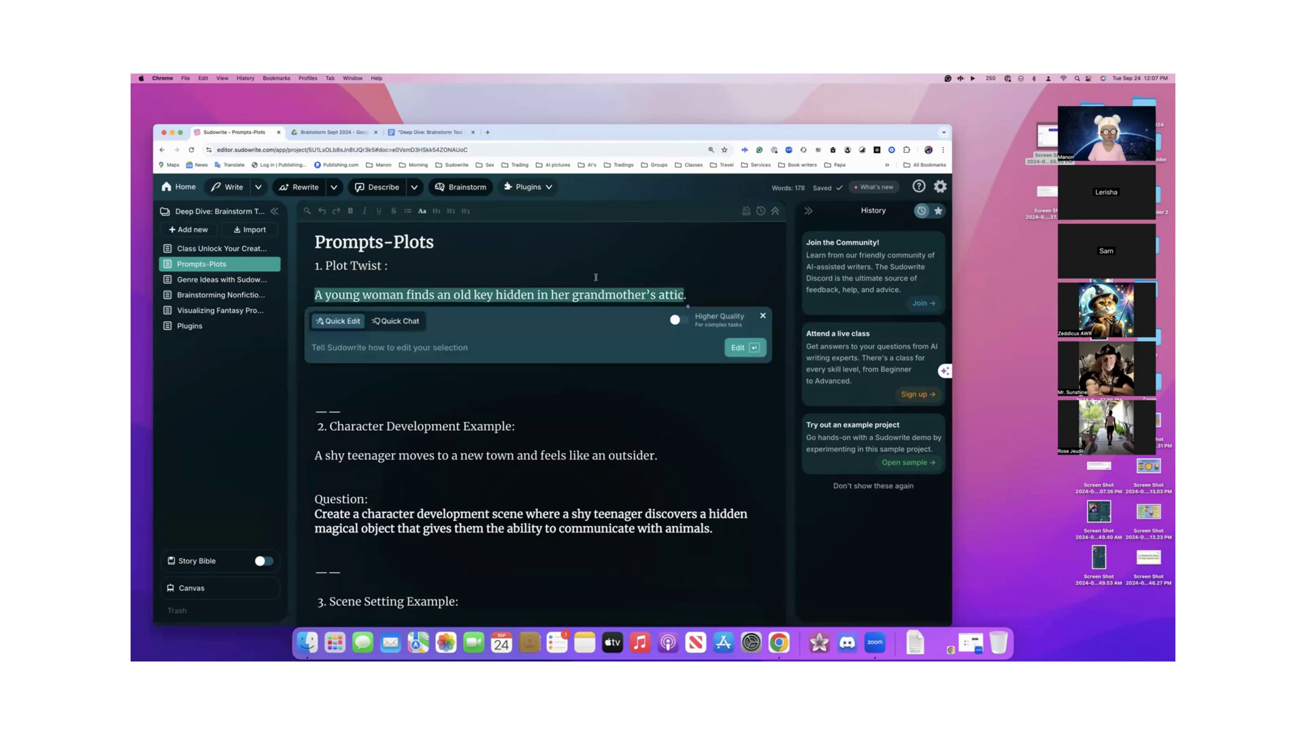
click(402, 326)
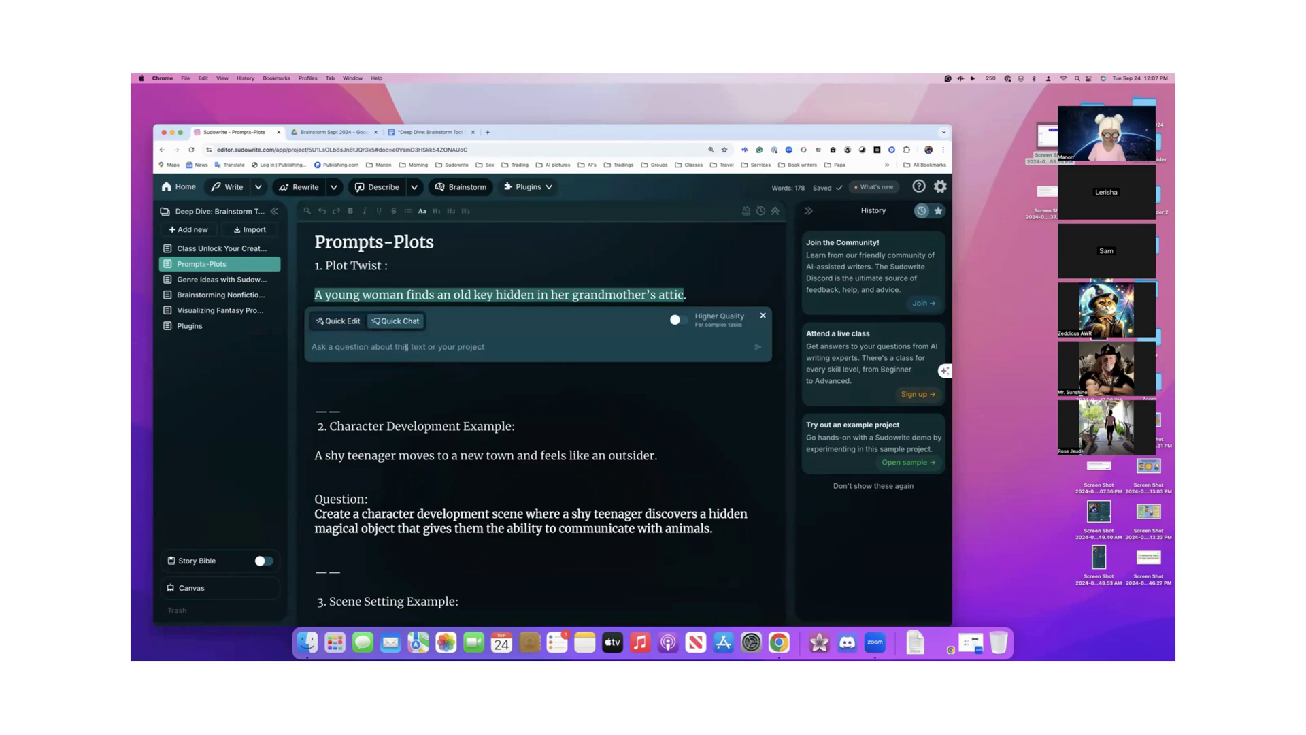
key(super+v)
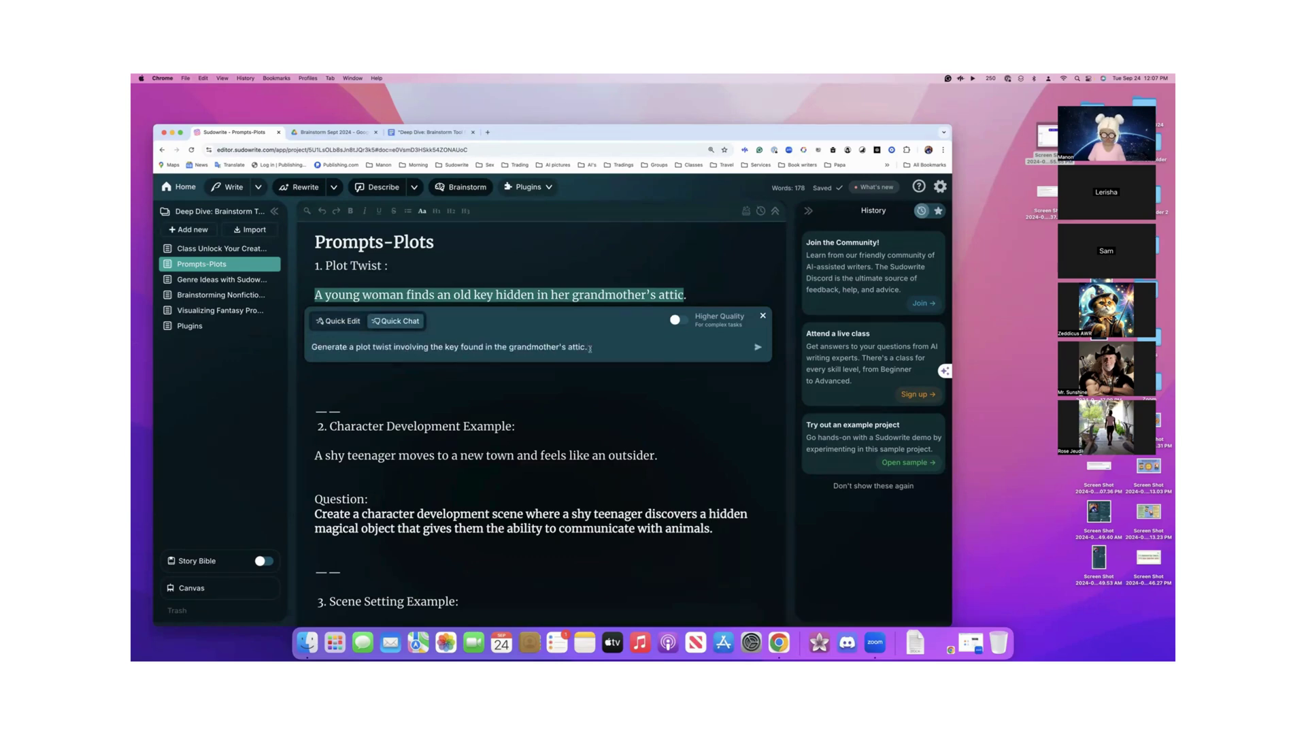
key(Return)
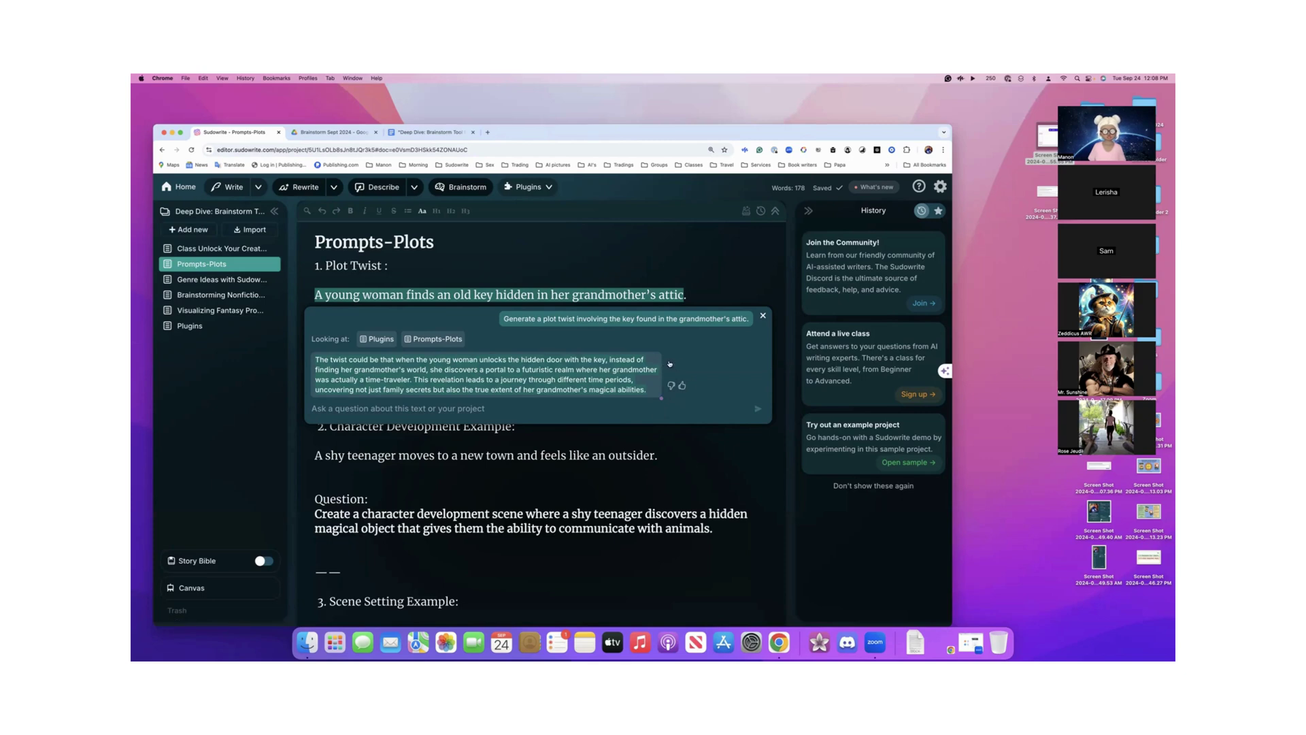
- Copy the Quick Chat plot twist answer, close the chat, and paste the answer below the Plot Twist example's bold prompt in Prompts-Plots
right_click(577, 371)
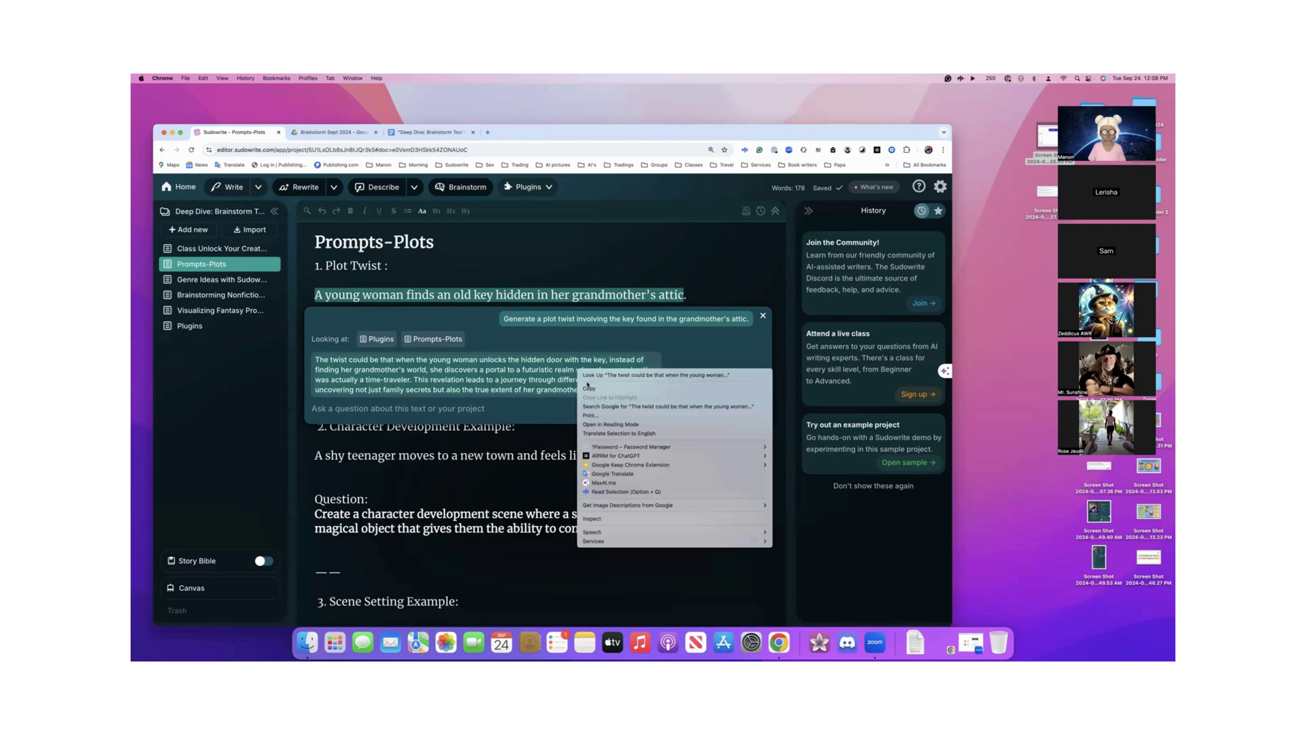
click(587, 387)
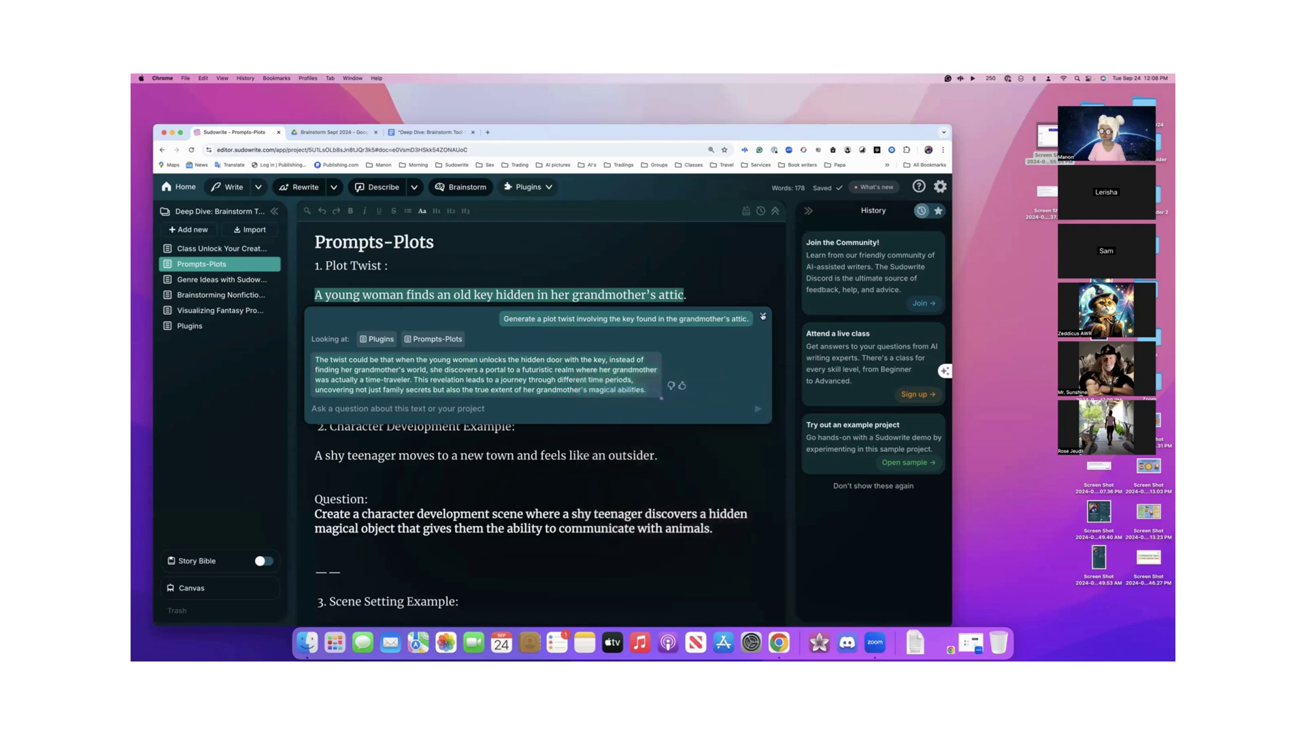
click(763, 316)
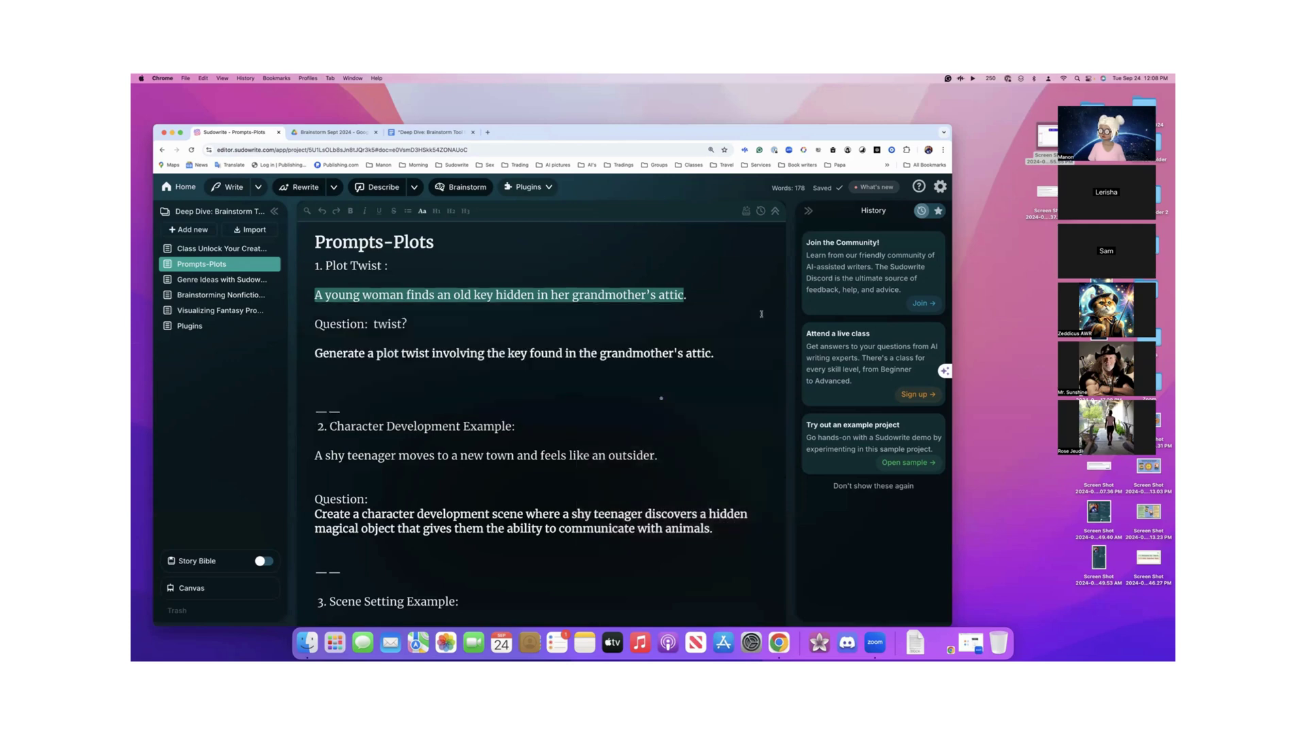
click(418, 372)
key(Return)
text(The twist could be that when the young woman unlocks the hidden door with the key, instead of finding her grandmother's world, she discovers a portal to a futuristic realm where her grandmother was actually a time-traveler. This revelation leads to a journey through different time periods, uncovering not just family secrets but also the true extent of her grandmother's magical abilities.)
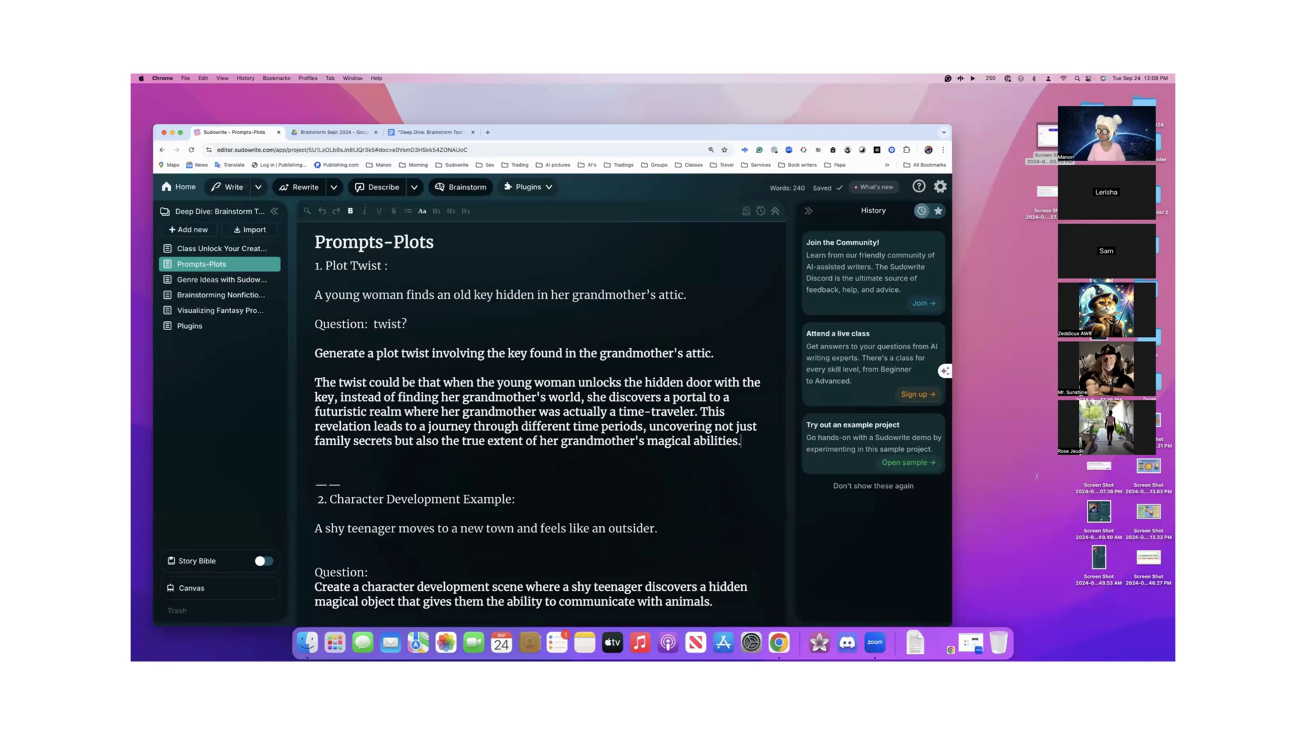
- Copy the whole Plot Twist example in Prompts-Plots, from its heading through the end of the pasted time-traveler answer
scroll(599, 424, down, 1)
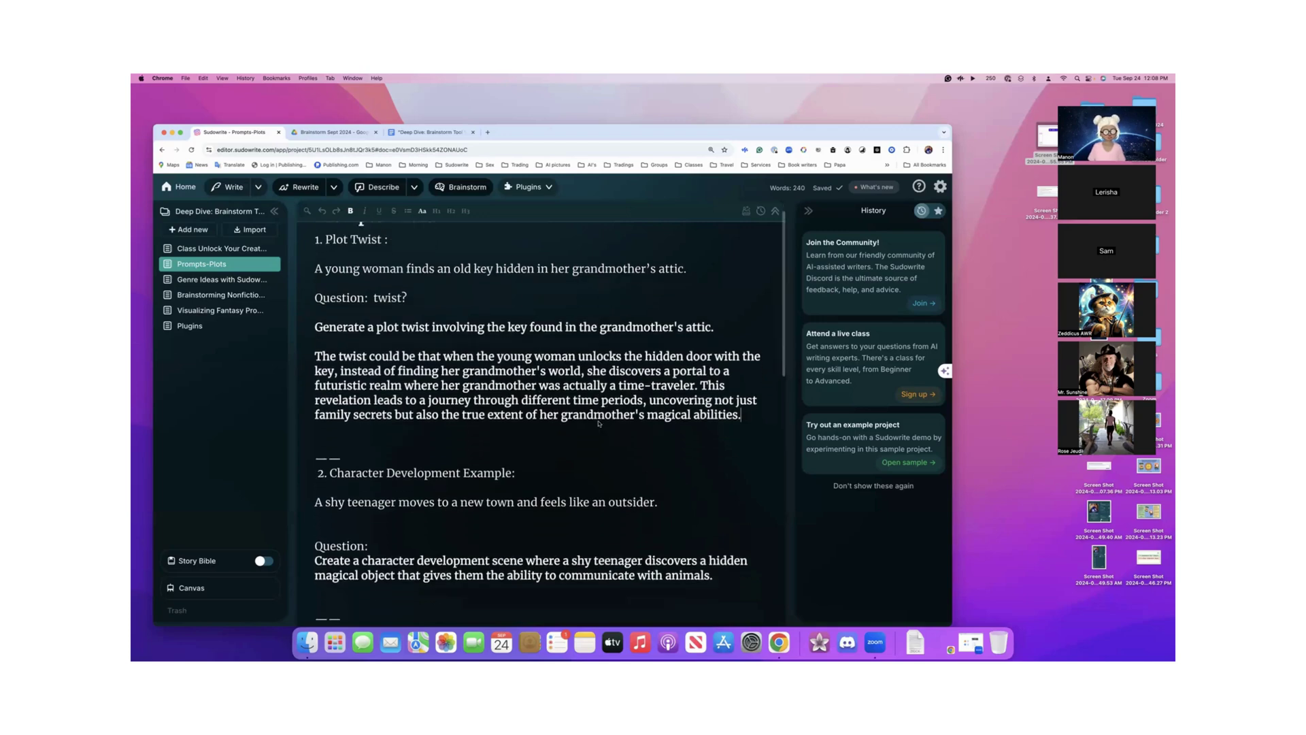
scroll(598, 424, down, 3)
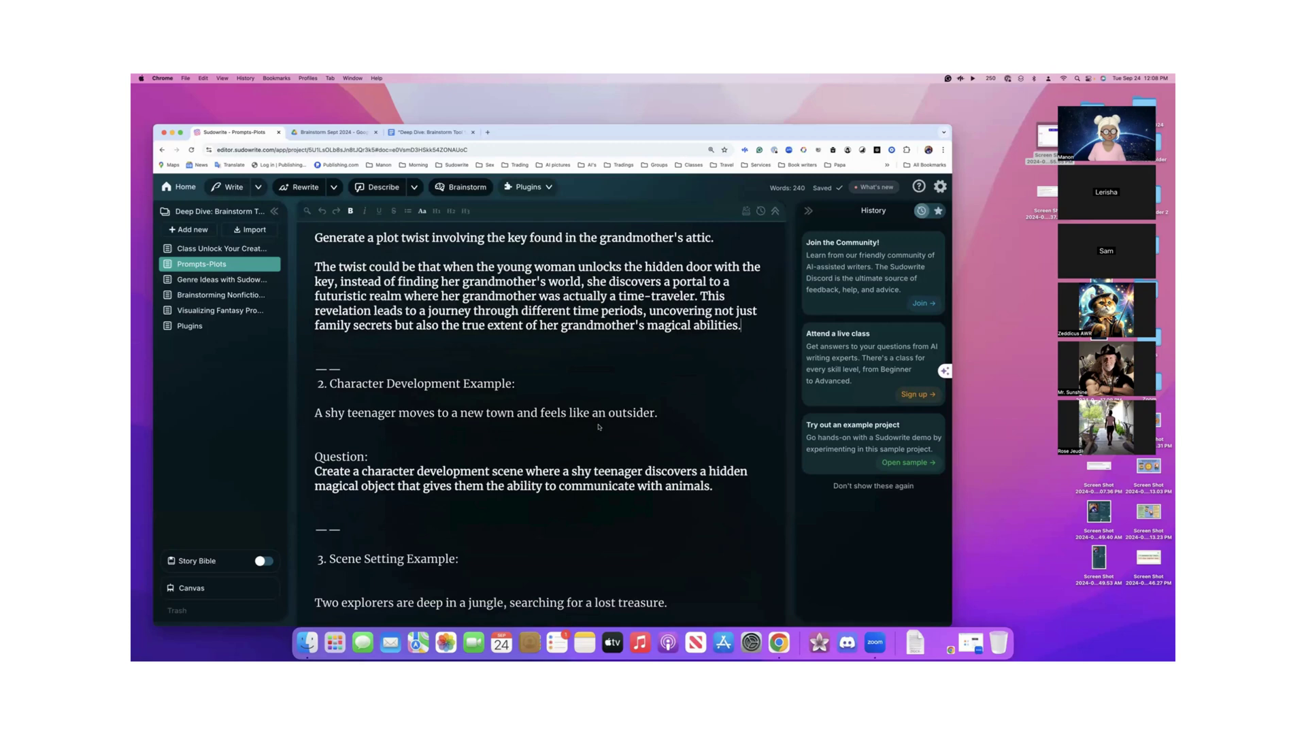
scroll(598, 427, down, 1)
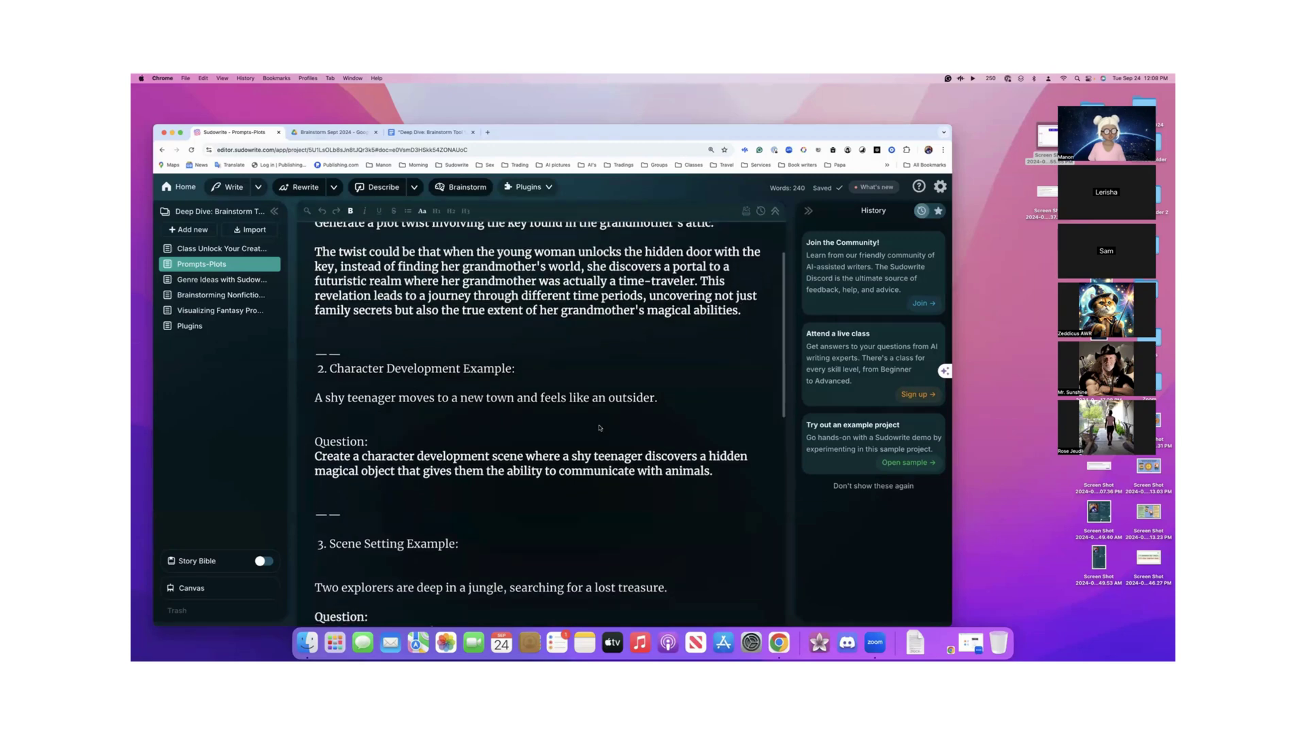
scroll(599, 427, up, 1)
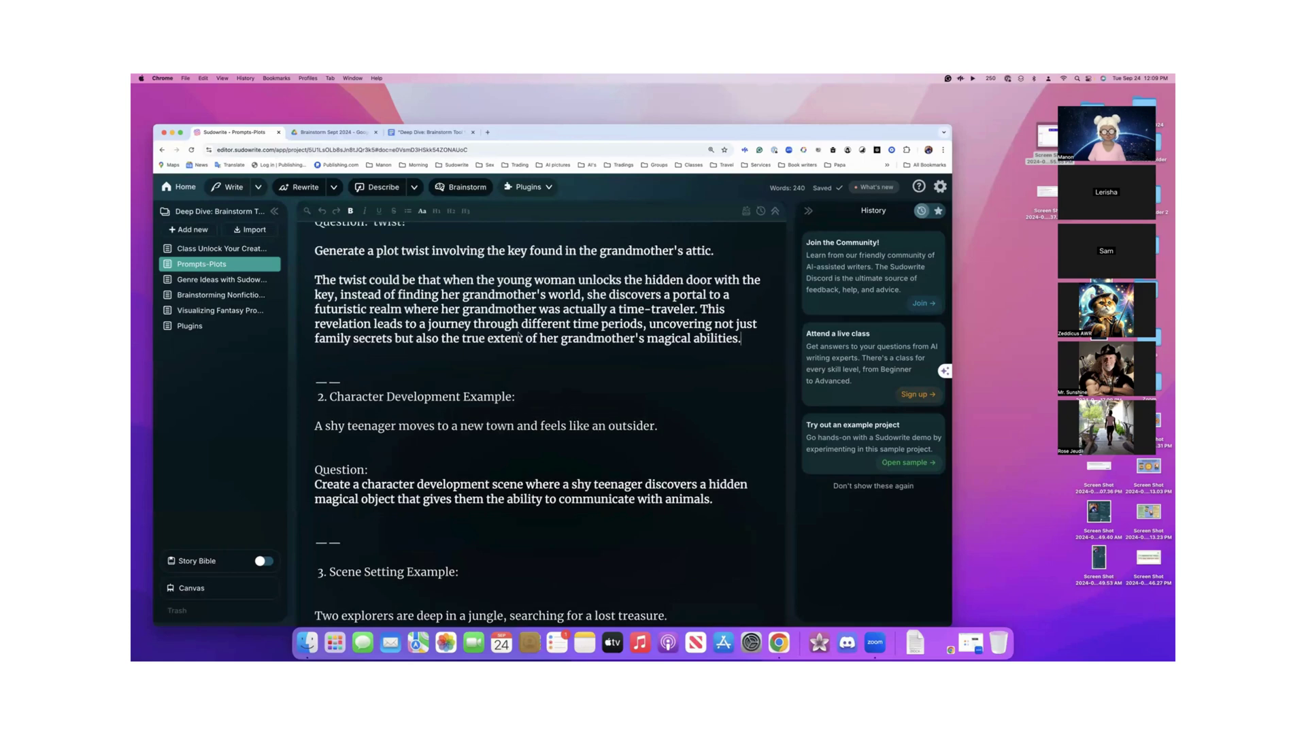
scroll(532, 332, up, 3)
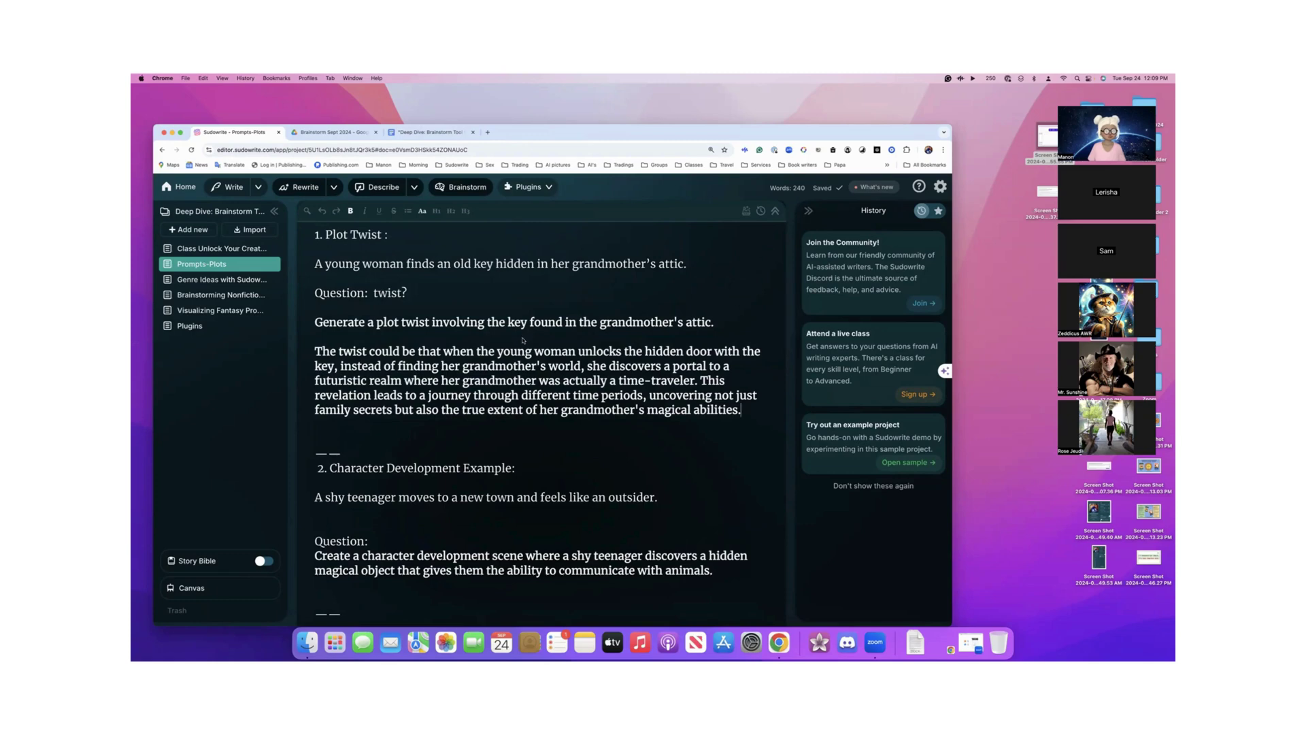
scroll(443, 272, up, 1)
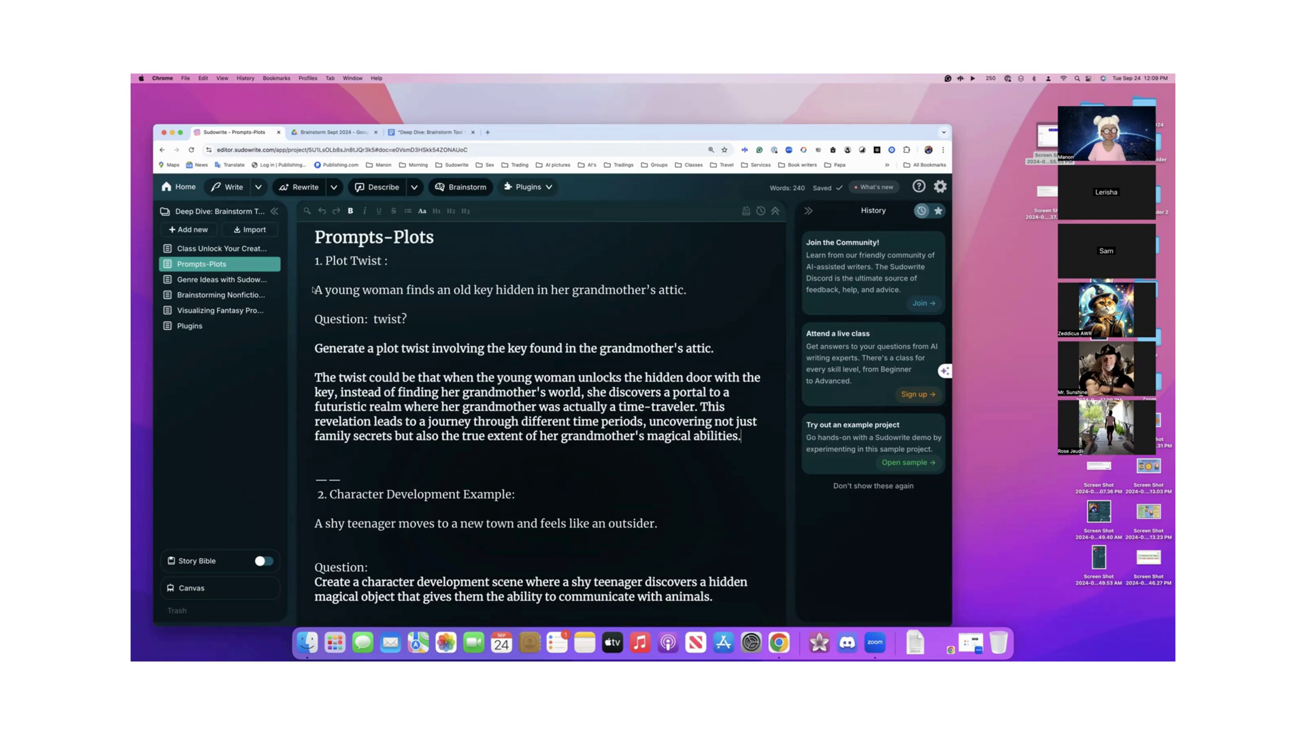
drag(313, 261, 745, 435)
key(super+c)
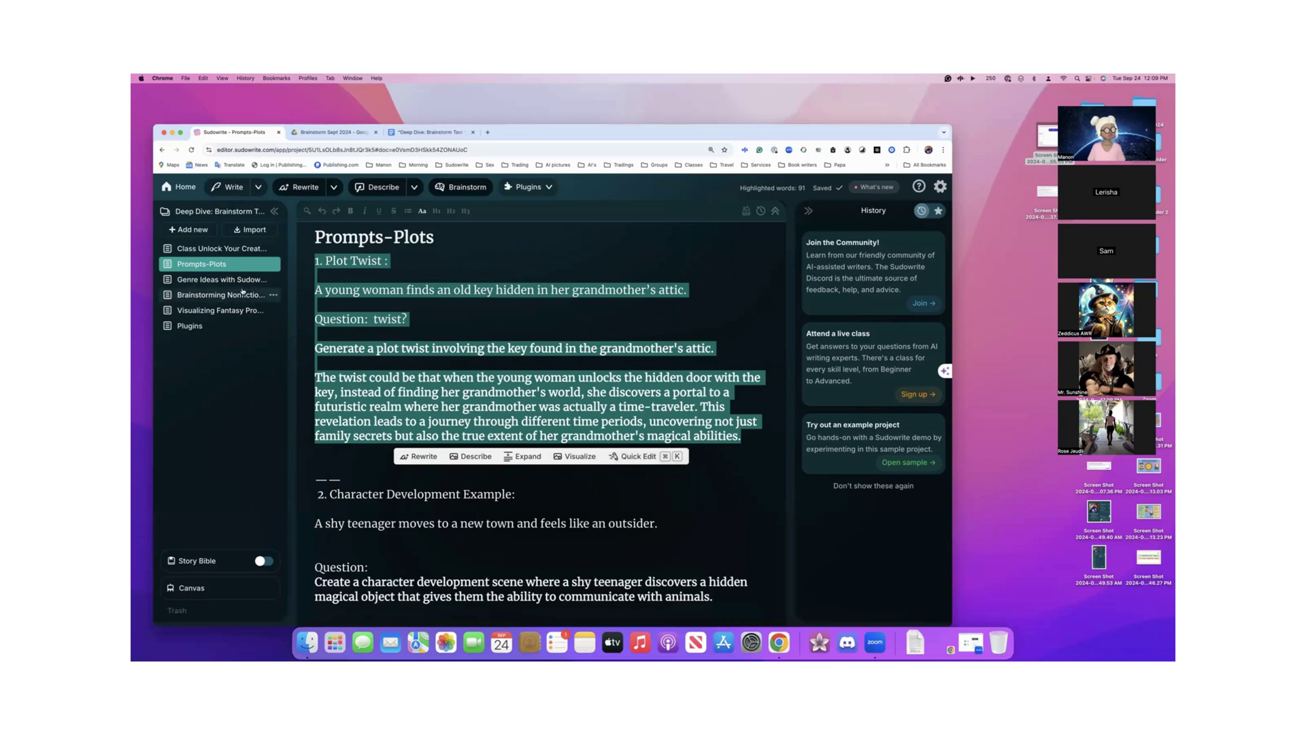
- Create a blank document and paste the copied Plot Twist example as the description for the First Draft plugin
click(195, 232)
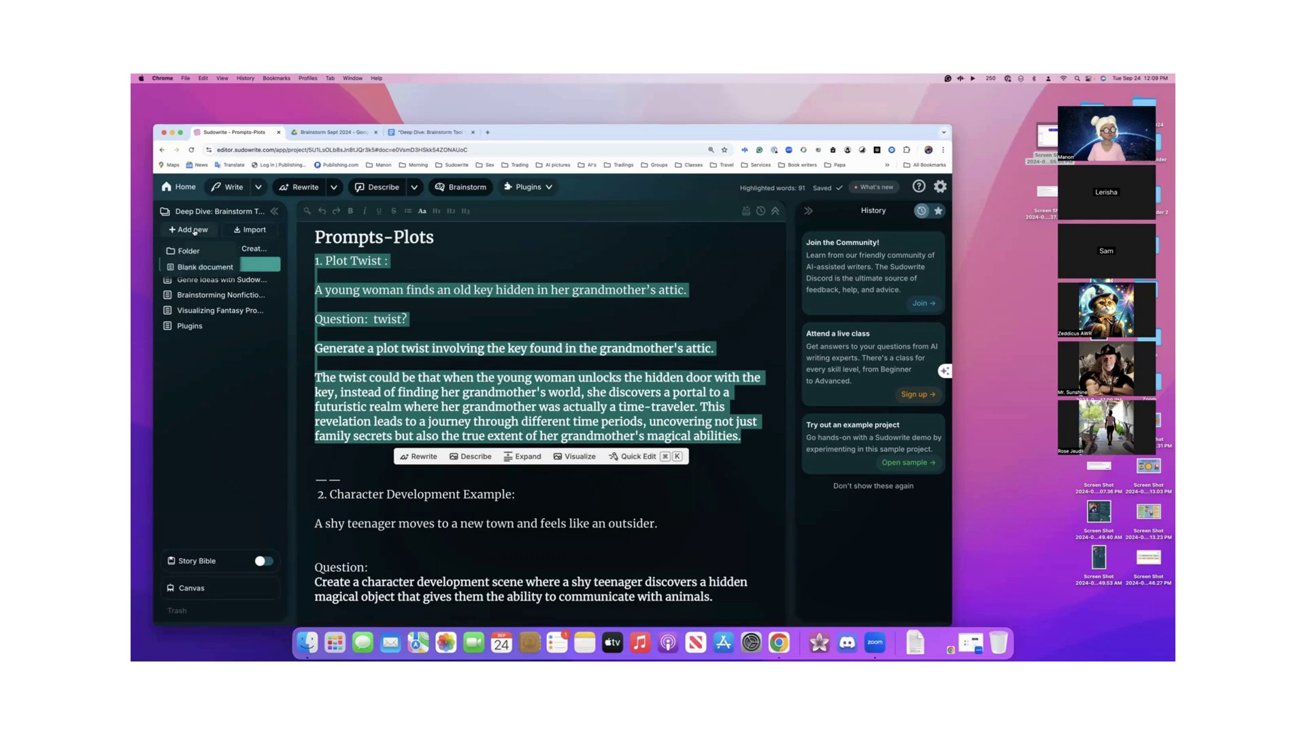
click(214, 268)
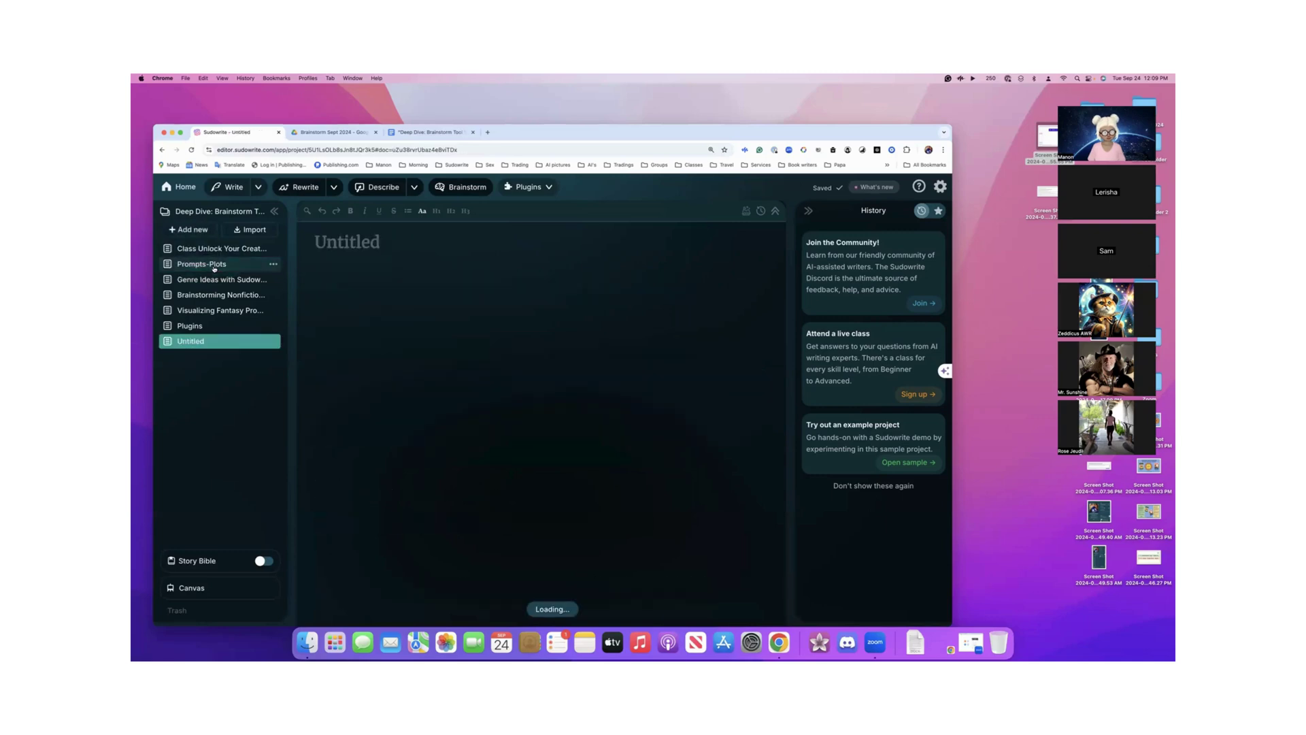
click(538, 189)
scroll(542, 276, down, 10)
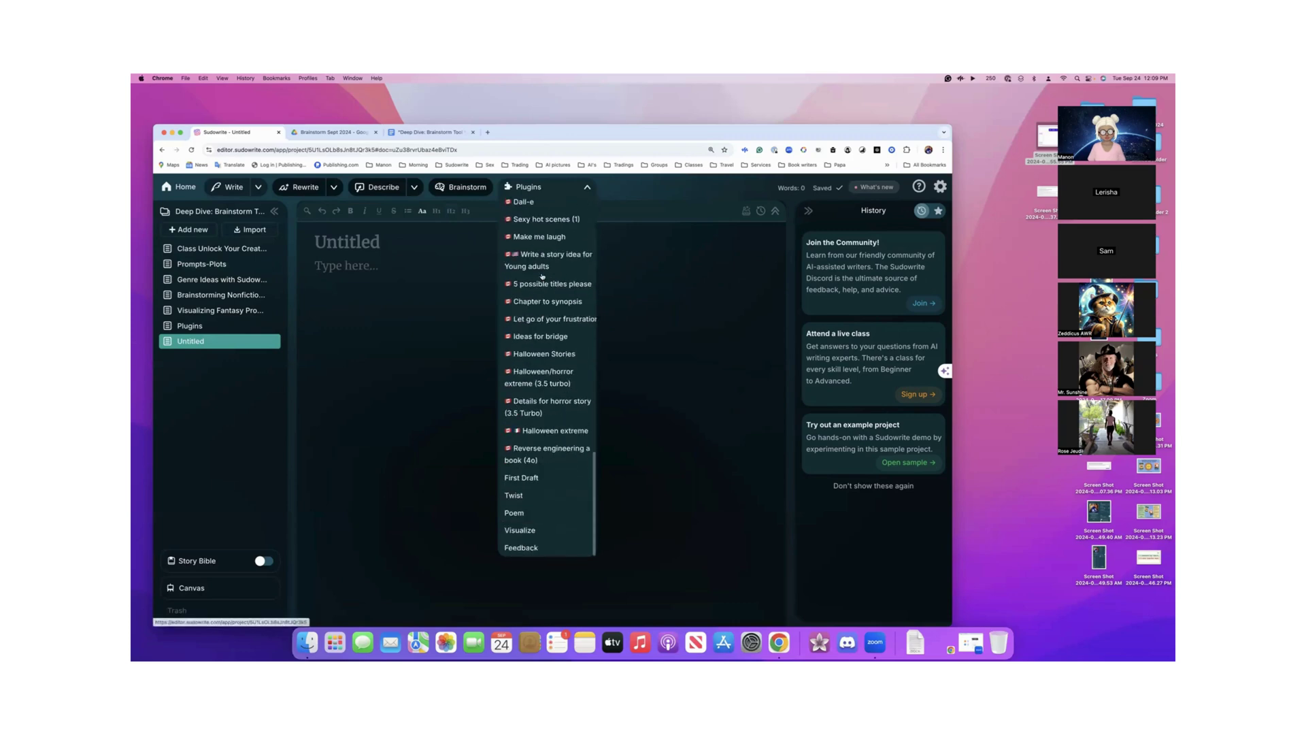
click(529, 480)
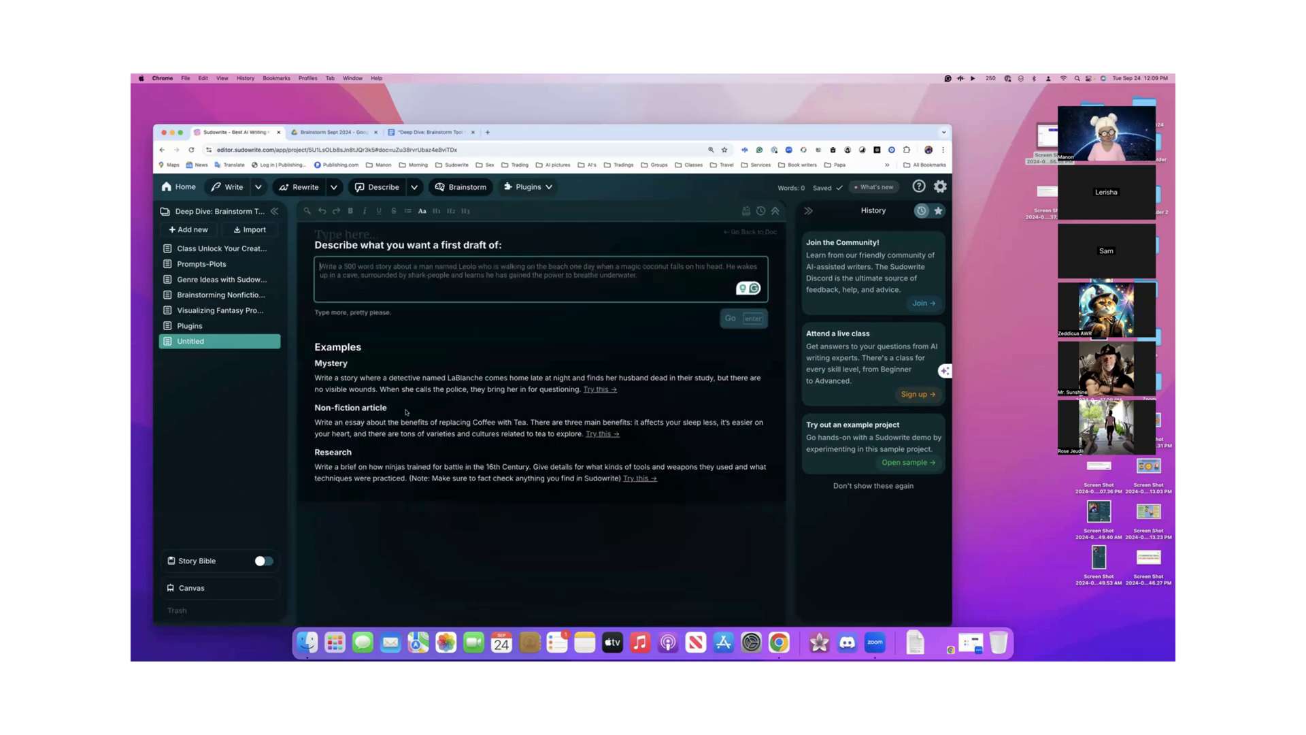
click(370, 272)
key(super+v)
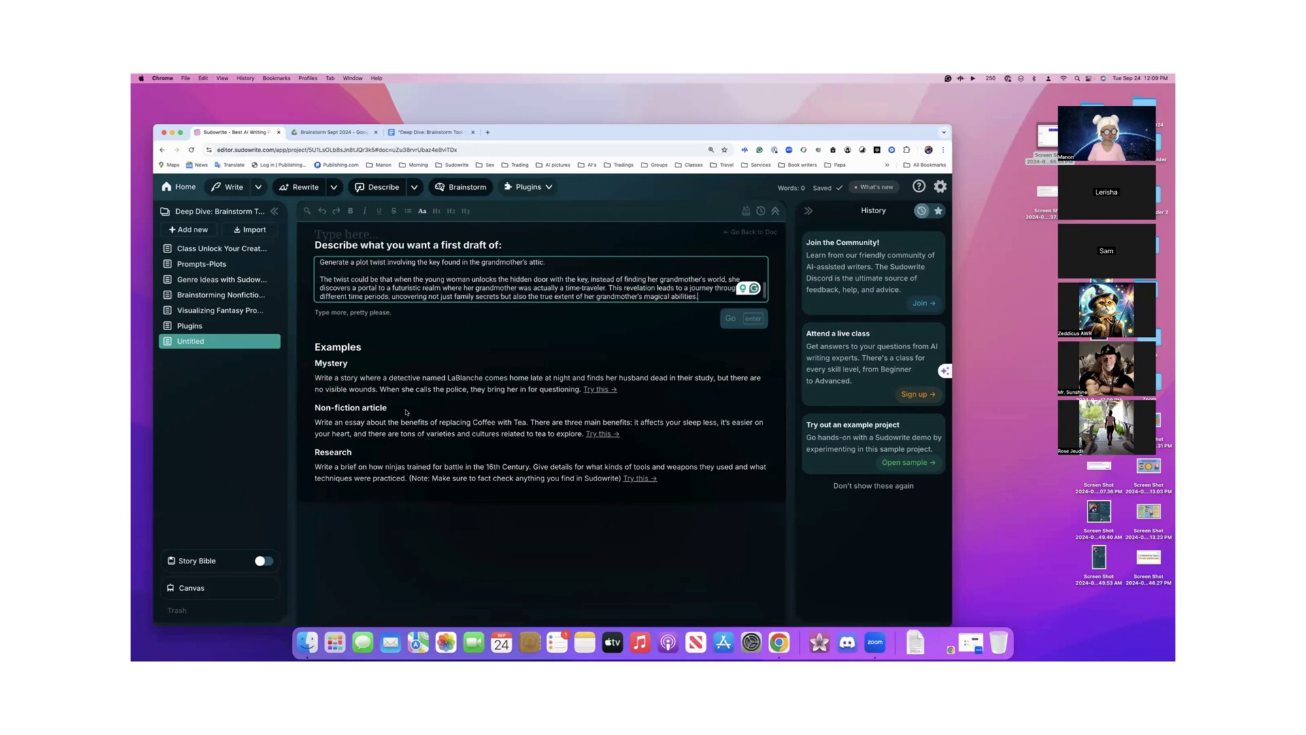
- Replace the leading "1." in the First Draft description with an instruction to write a story with the following information
scroll(370, 272, up, 5)
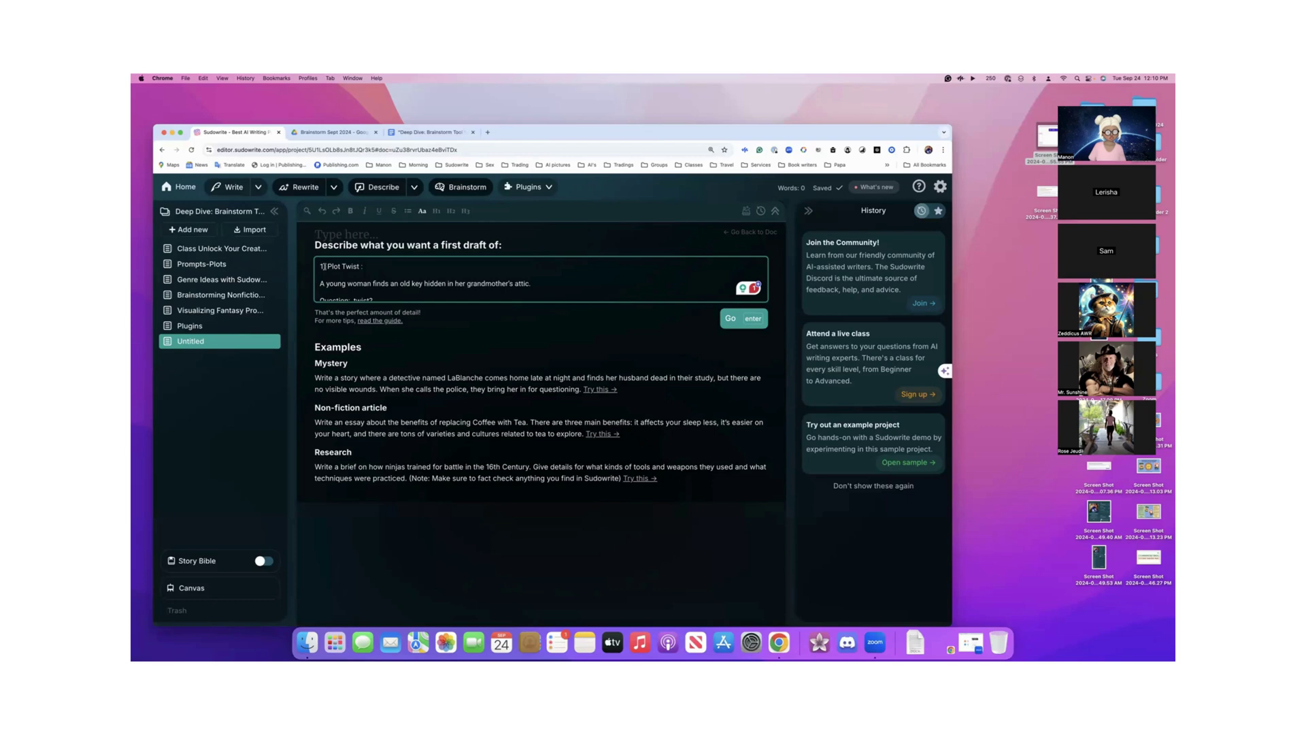
drag(325, 266, 317, 267)
text(Write m )
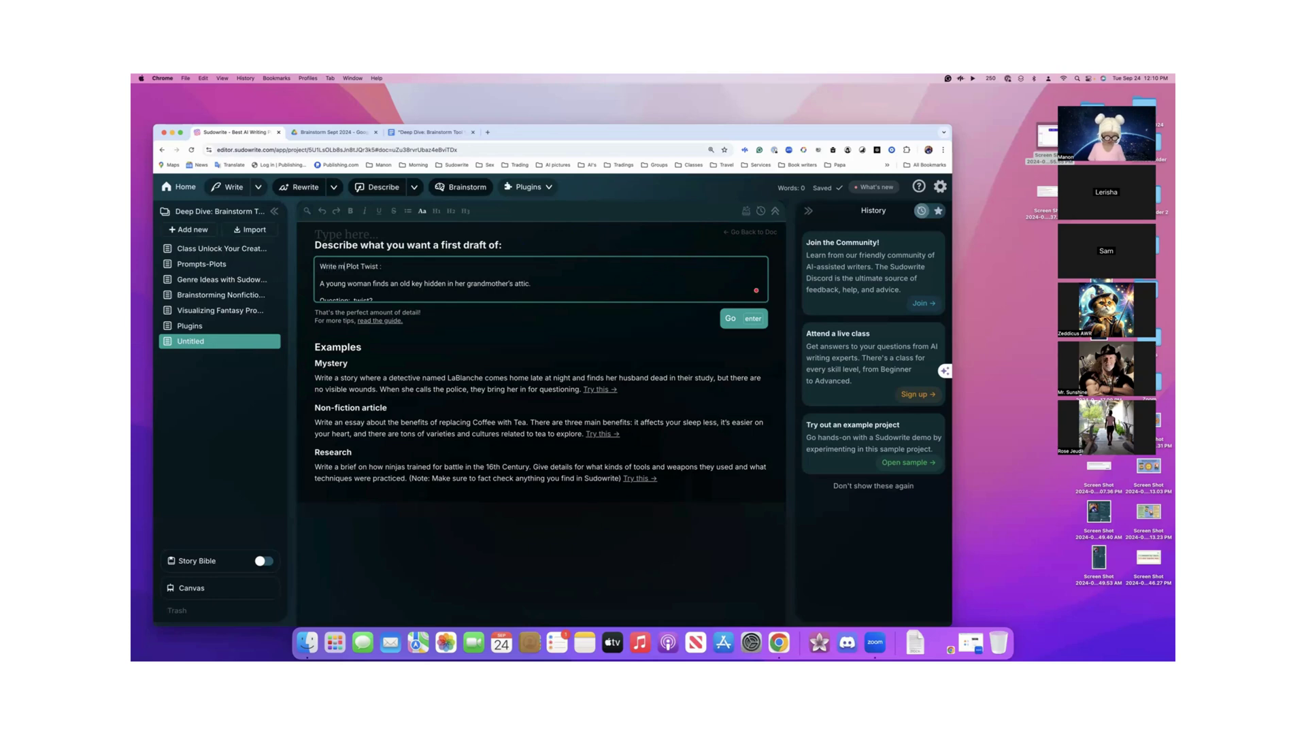
text(e a s)
text(tory w)
text(ith the fo)
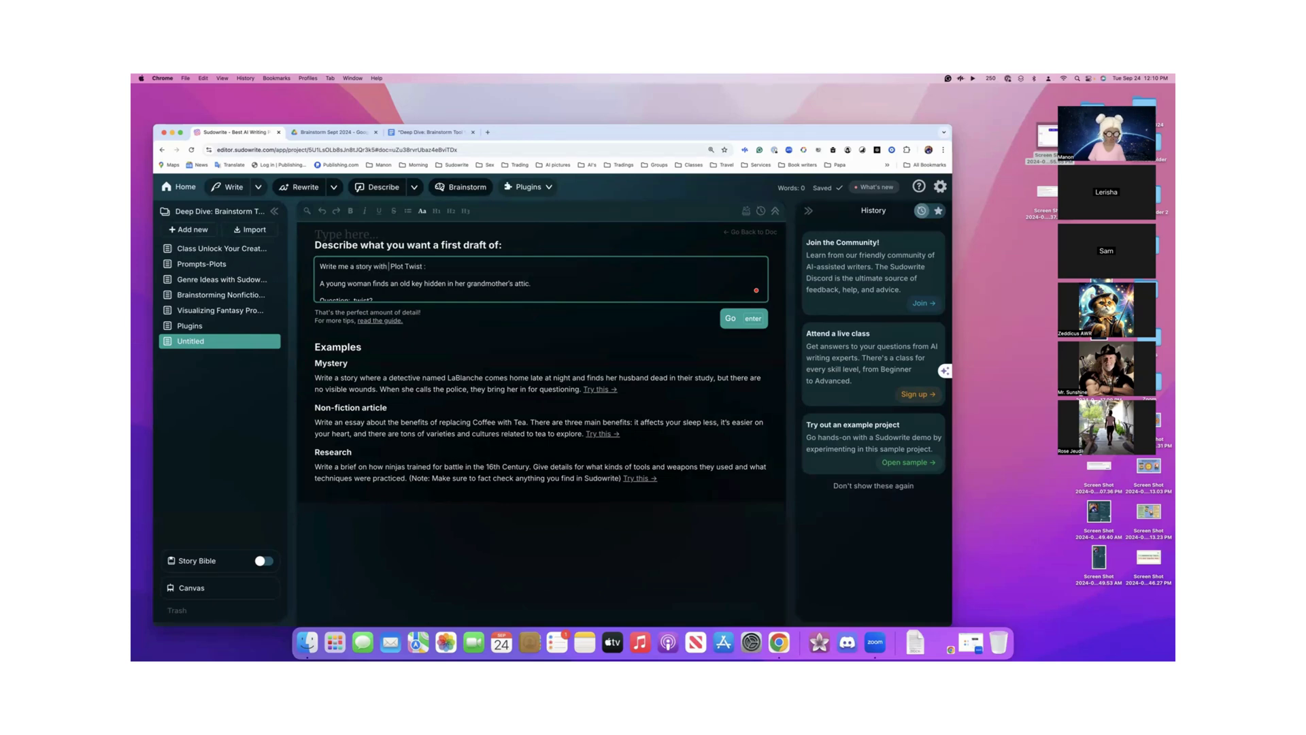
text(llowing)
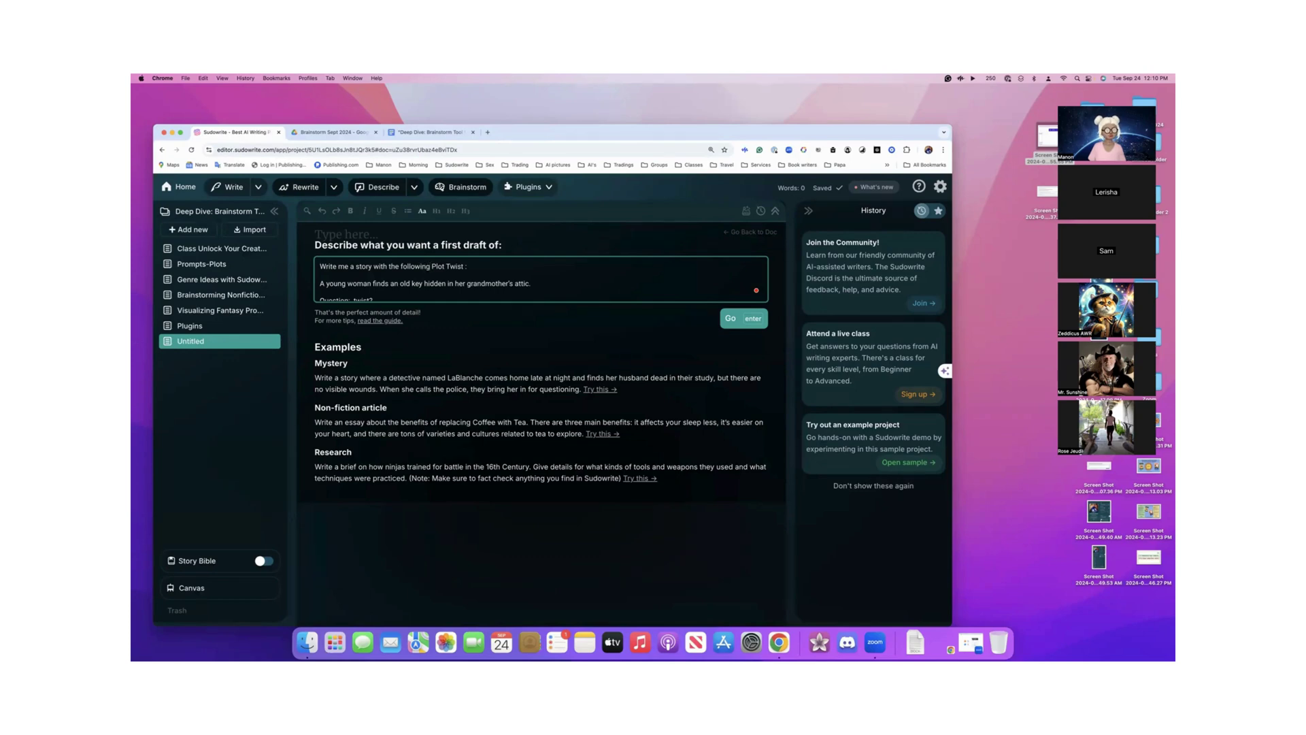
text( info,a)
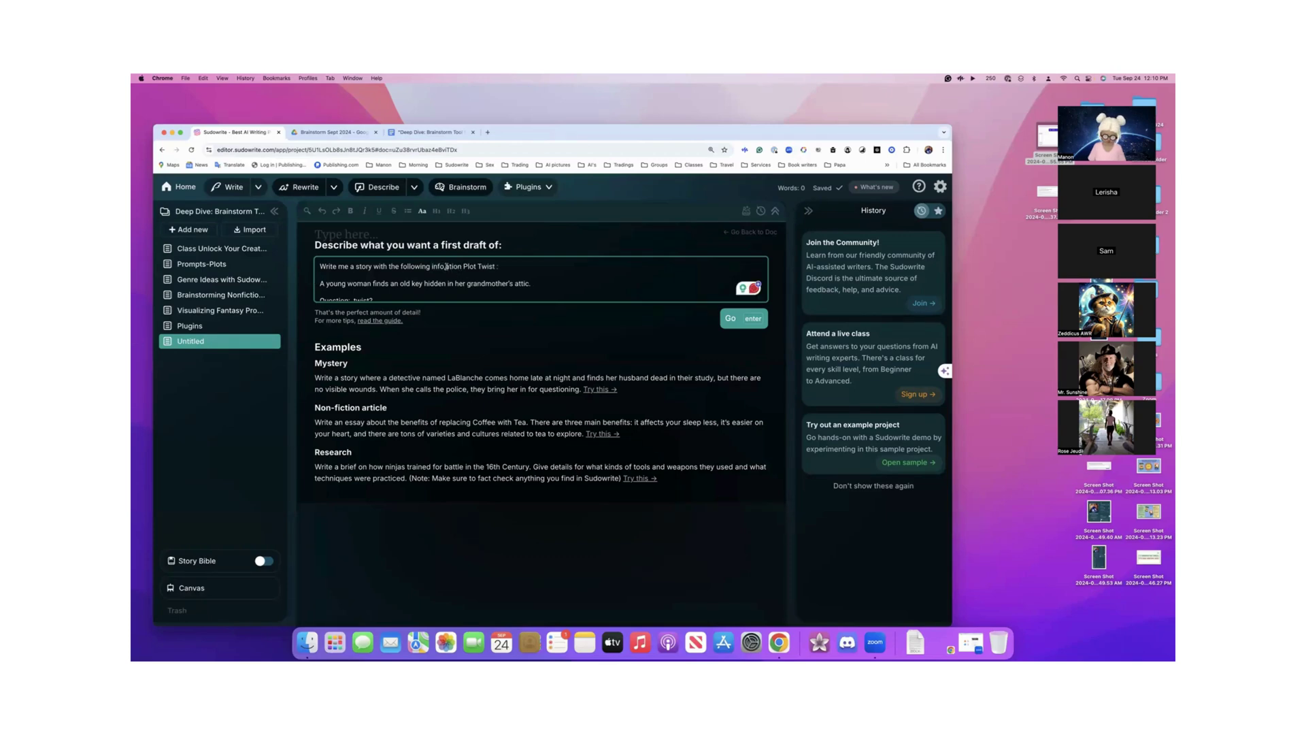
key(BackSpace)
text(m)
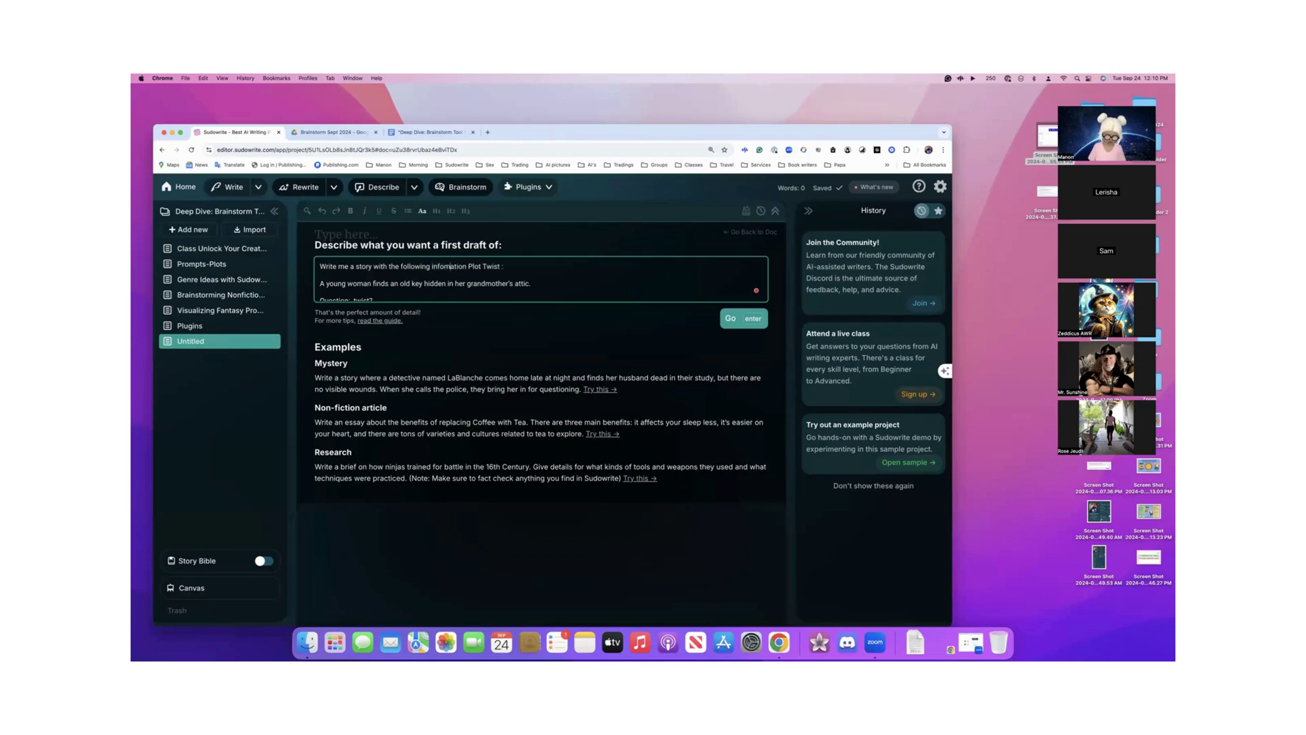
- Correct the spelling of "information", add a period after it, and generate the first draft
click(469, 267)
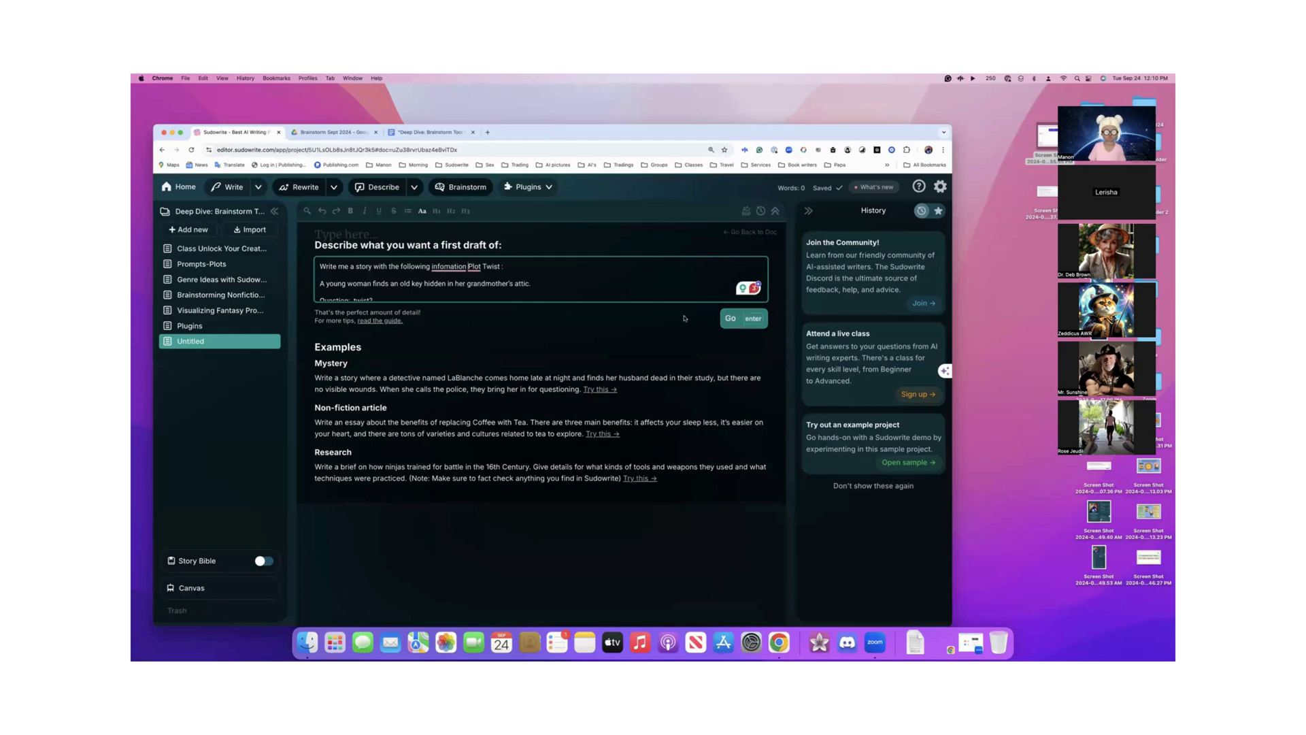
right_click(445, 267)
click(461, 292)
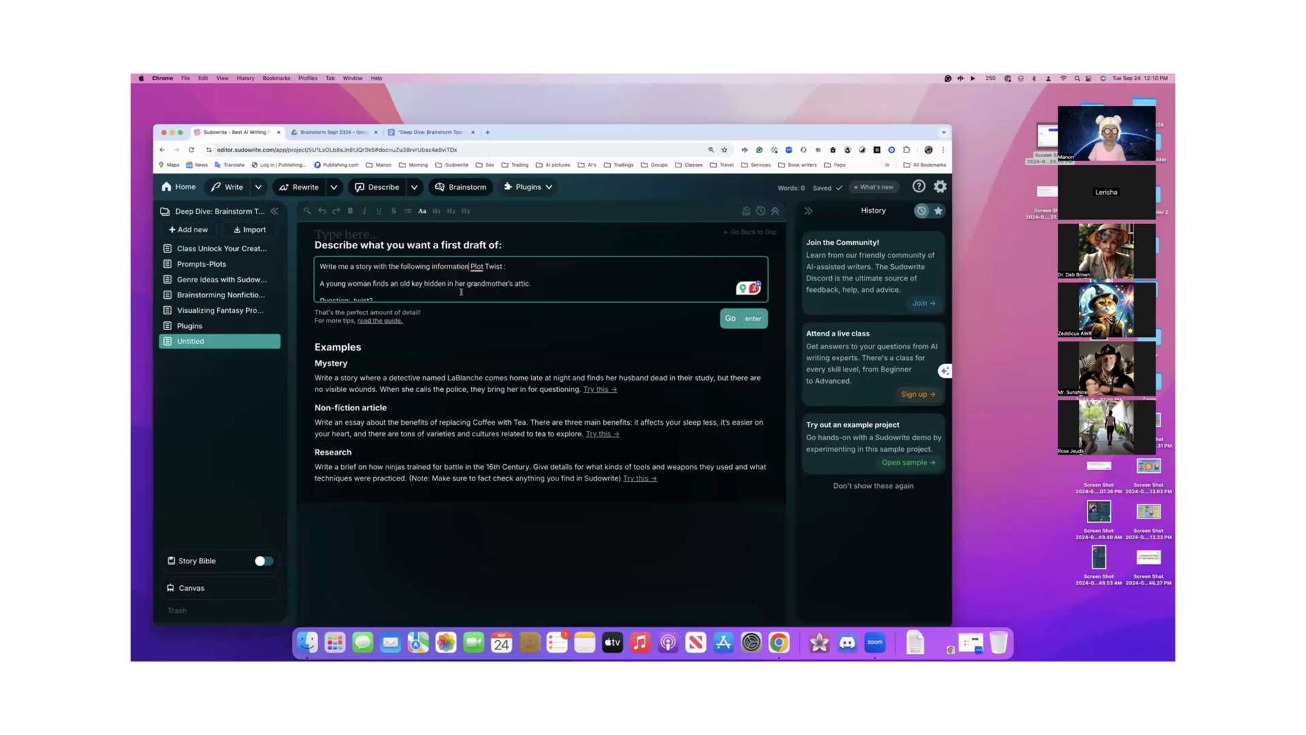
click(476, 266)
click(485, 293)
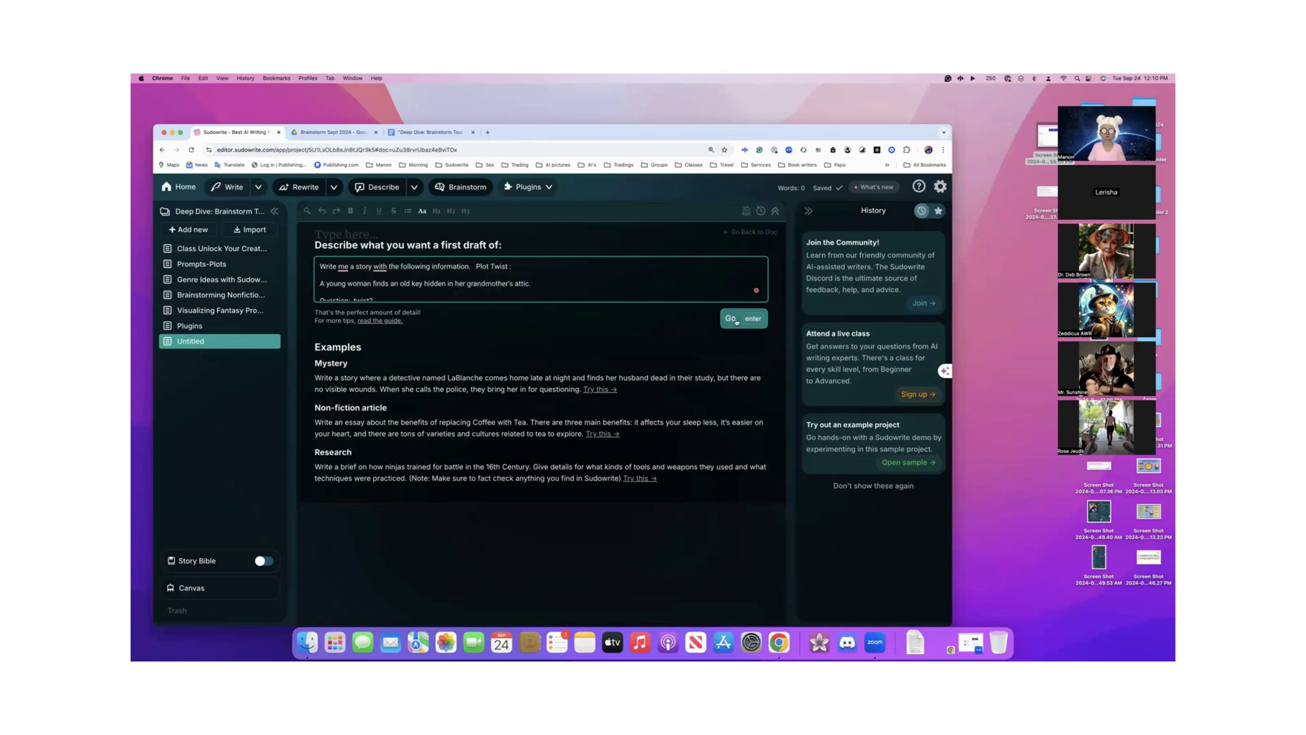
click(731, 319)
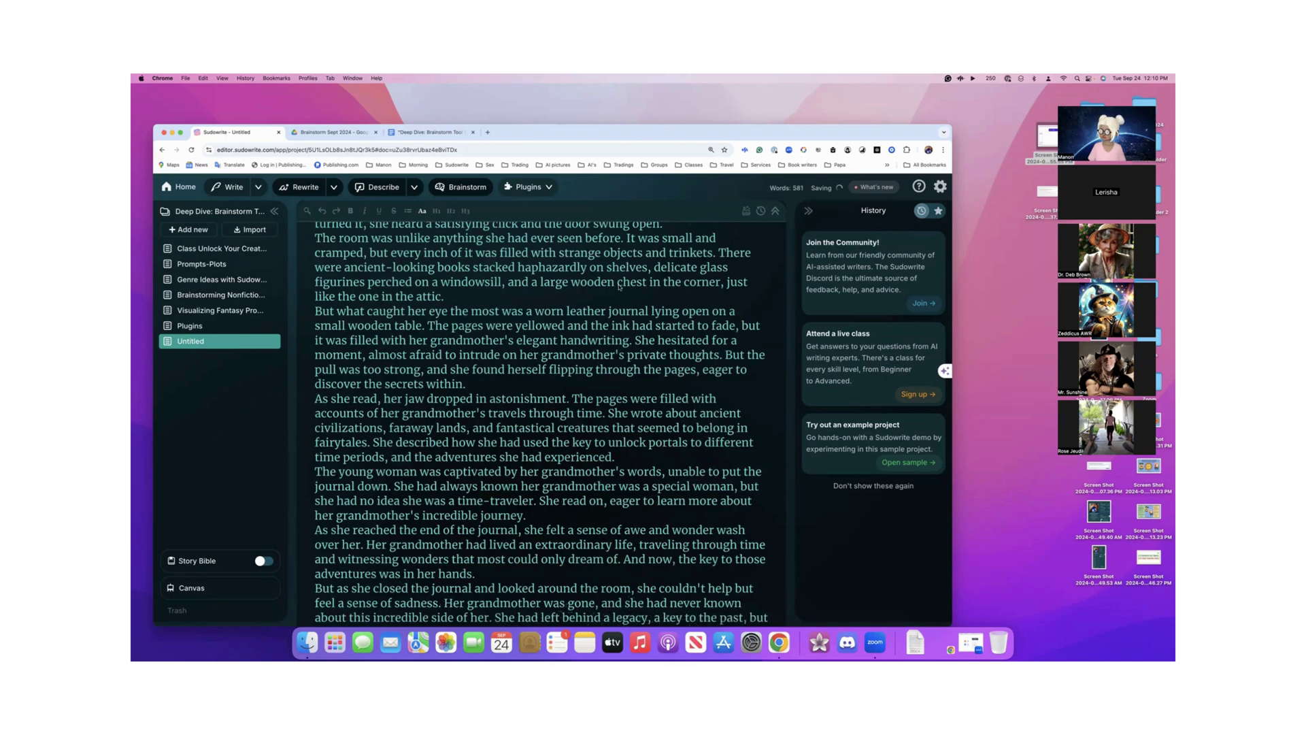
- Review the generated grandmother's key story and copy its entire text
scroll(619, 286, up, 6)
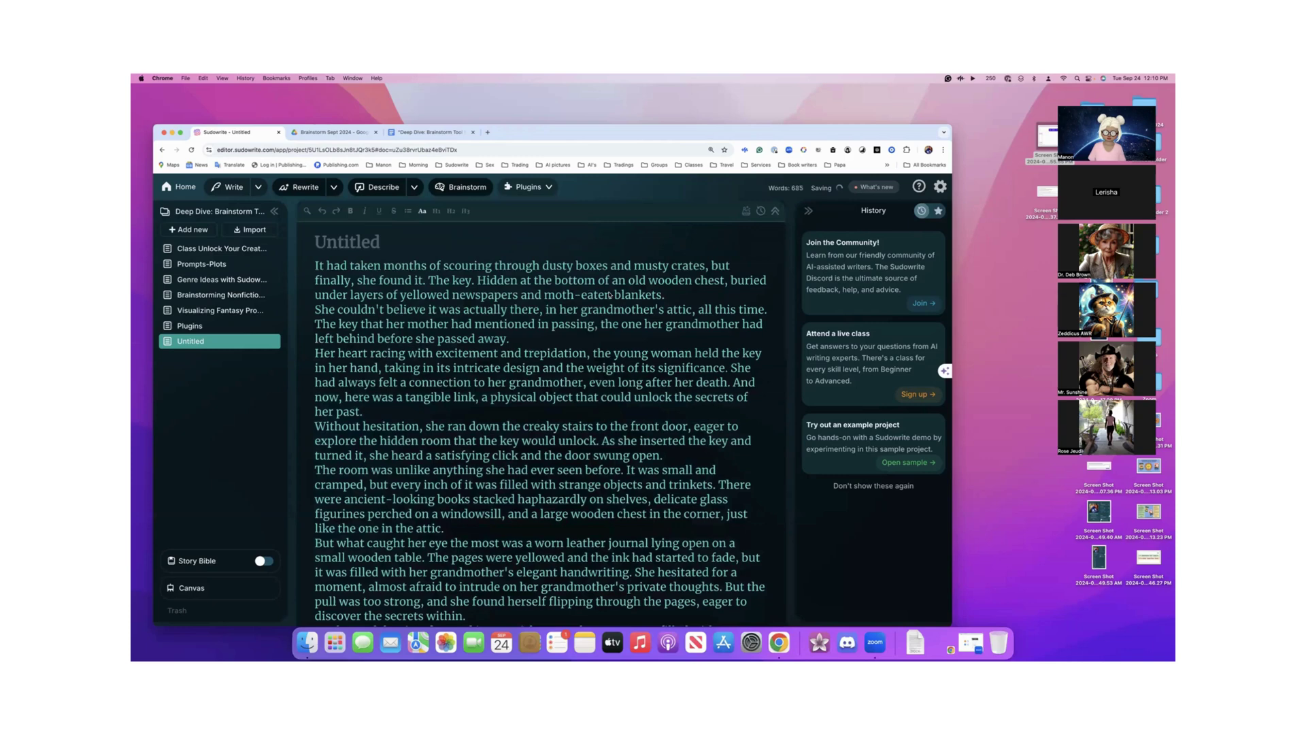
scroll(611, 294, down, 10)
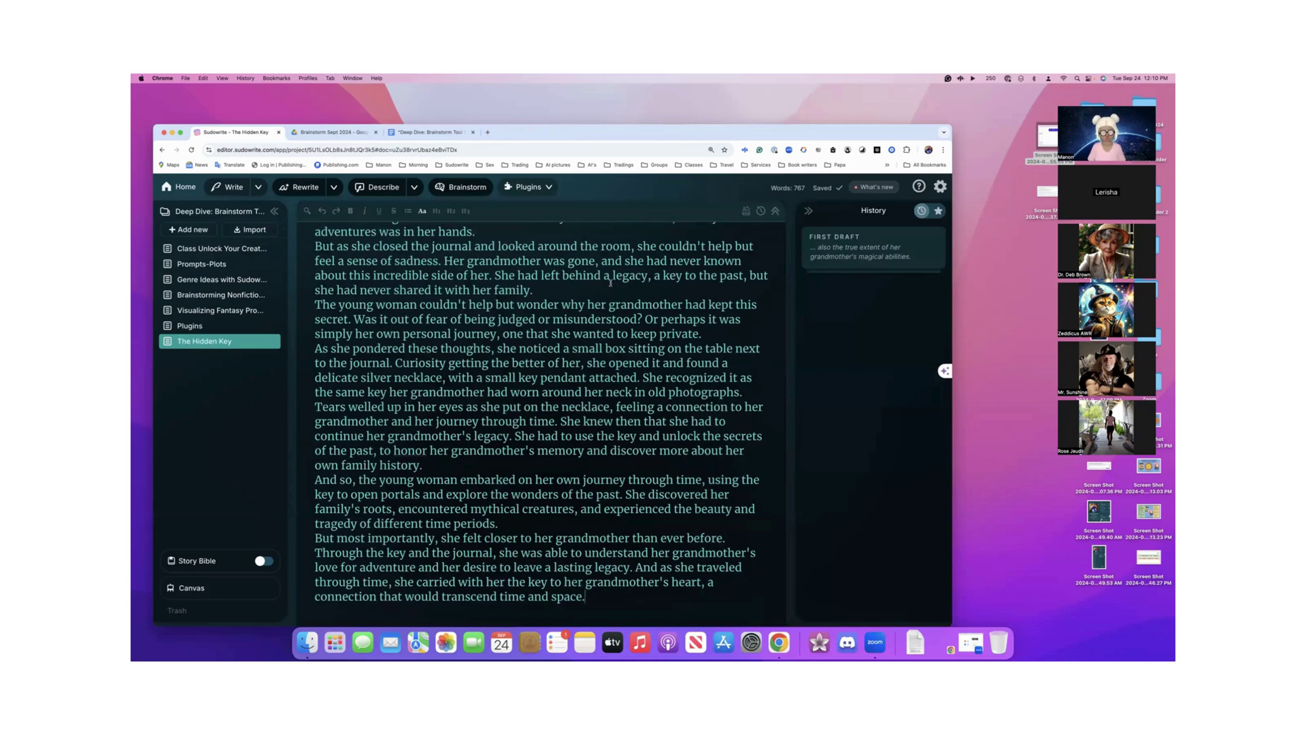
scroll(608, 284, up, 5)
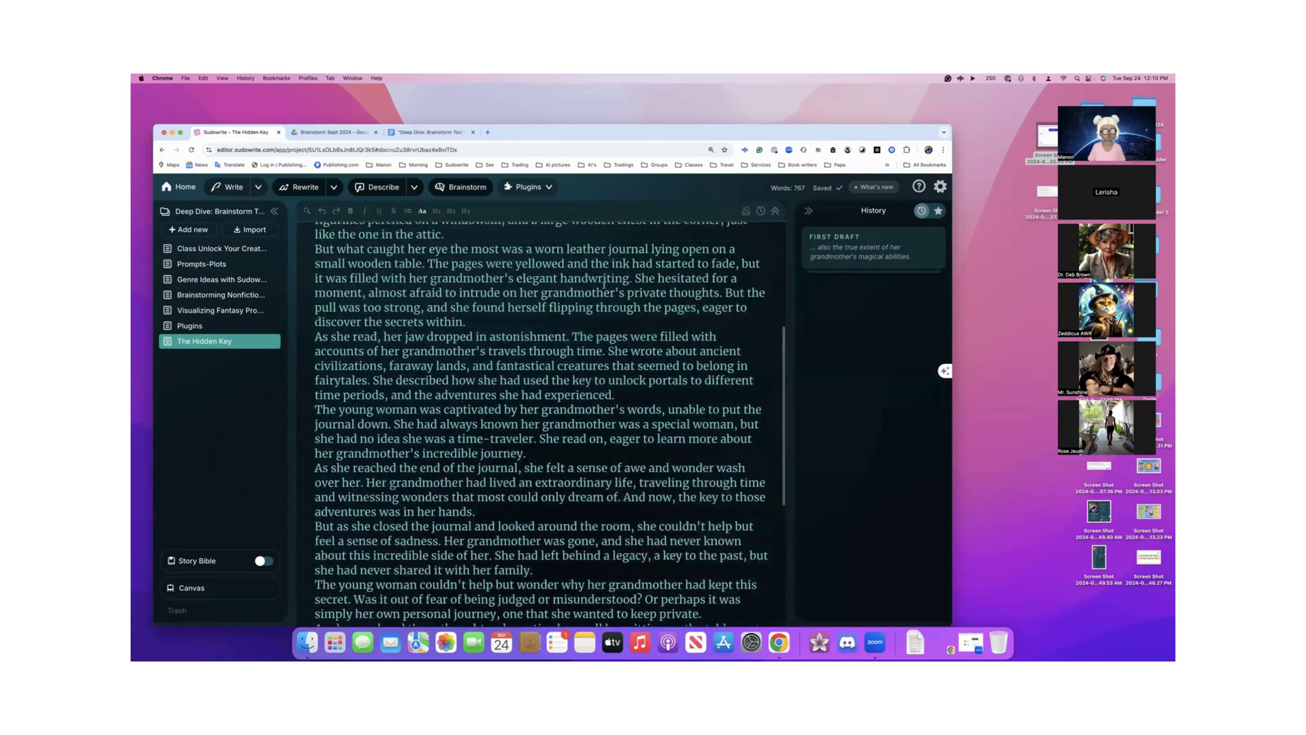
scroll(604, 285, up, 1)
key(super+a)
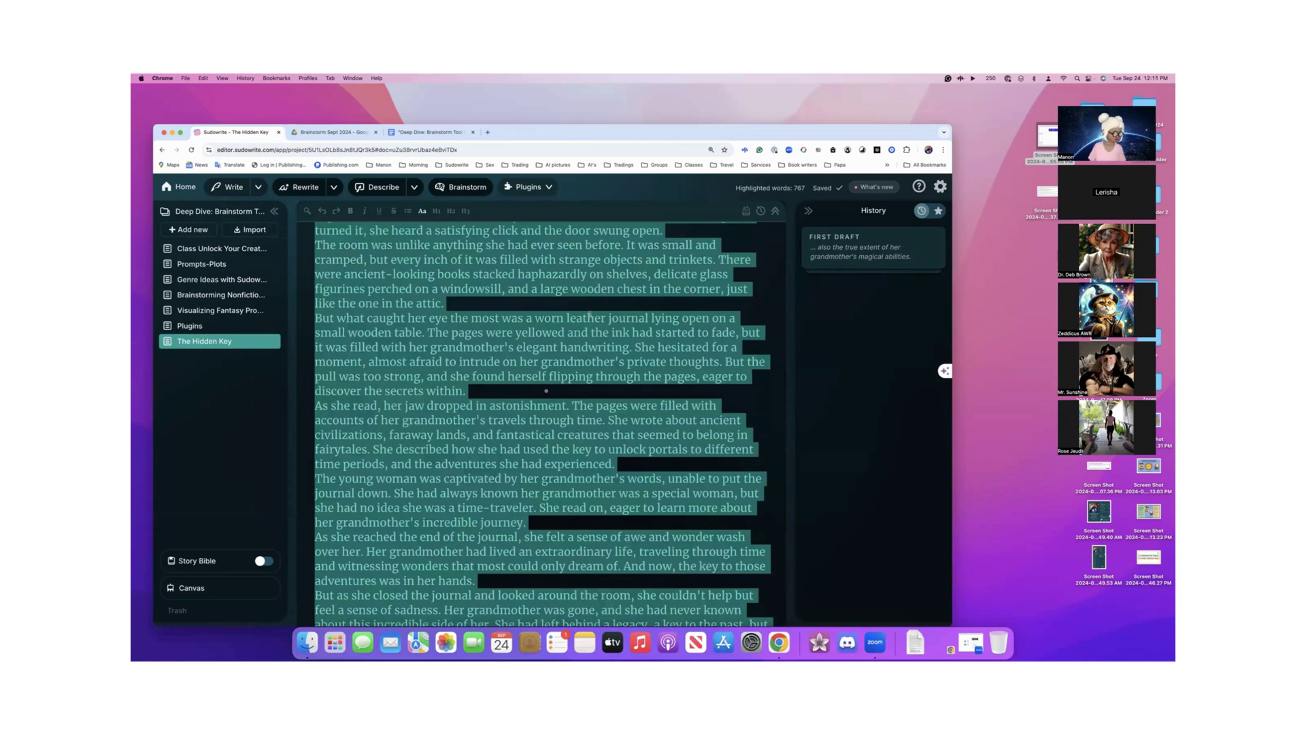
- Create another blank document and paste the copied story as its First Draft description
click(188, 230)
click(202, 266)
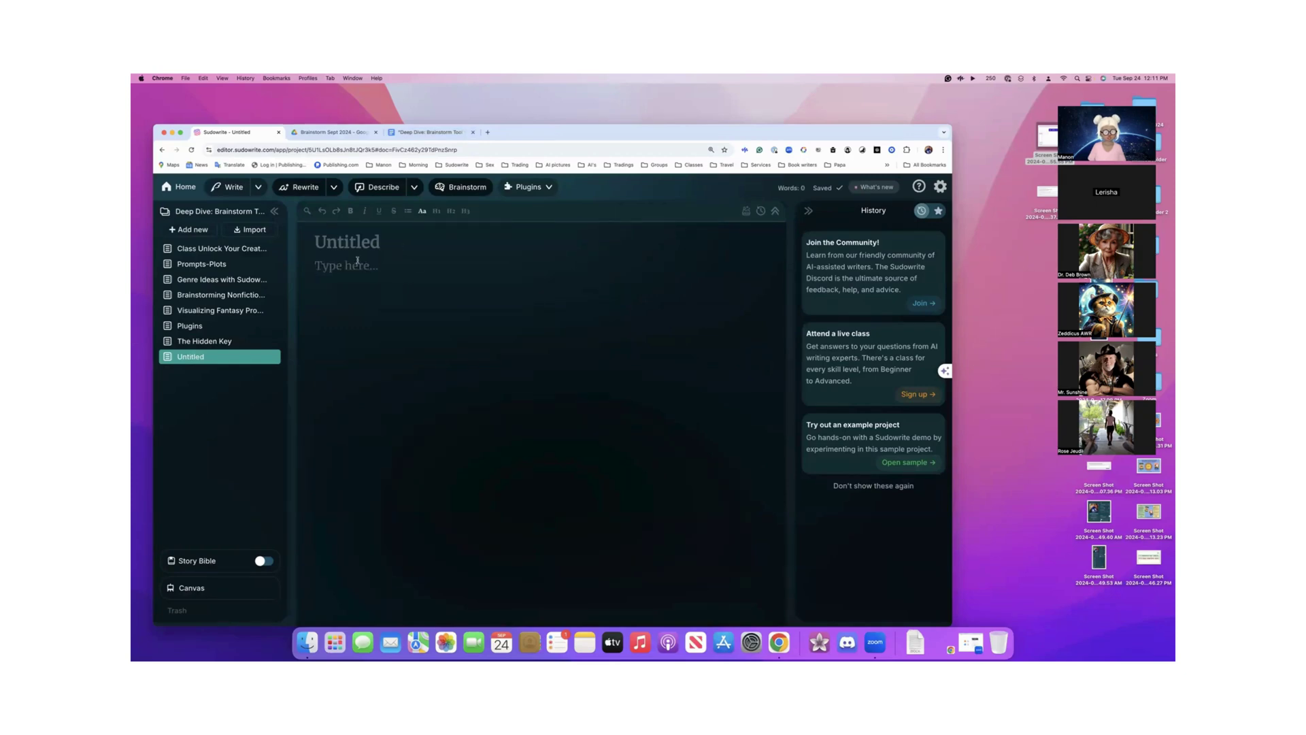
click(549, 189)
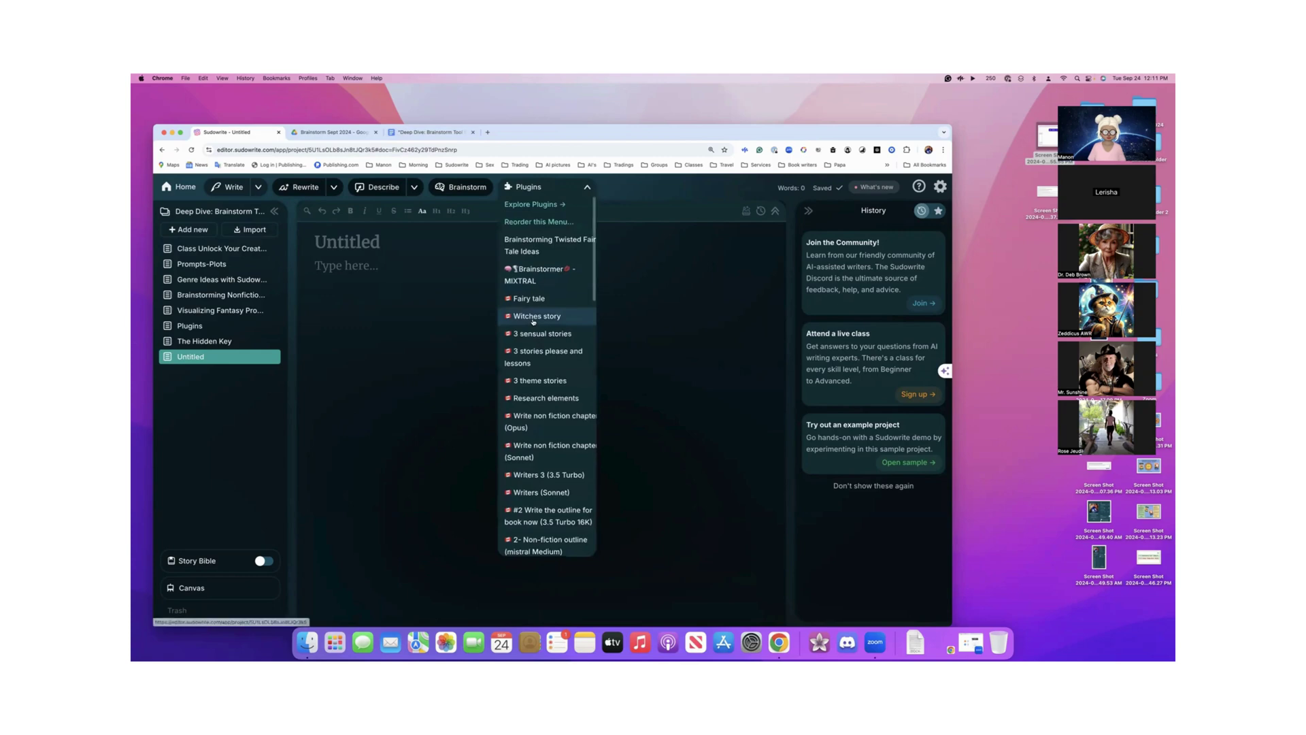
scroll(533, 337, down, 5)
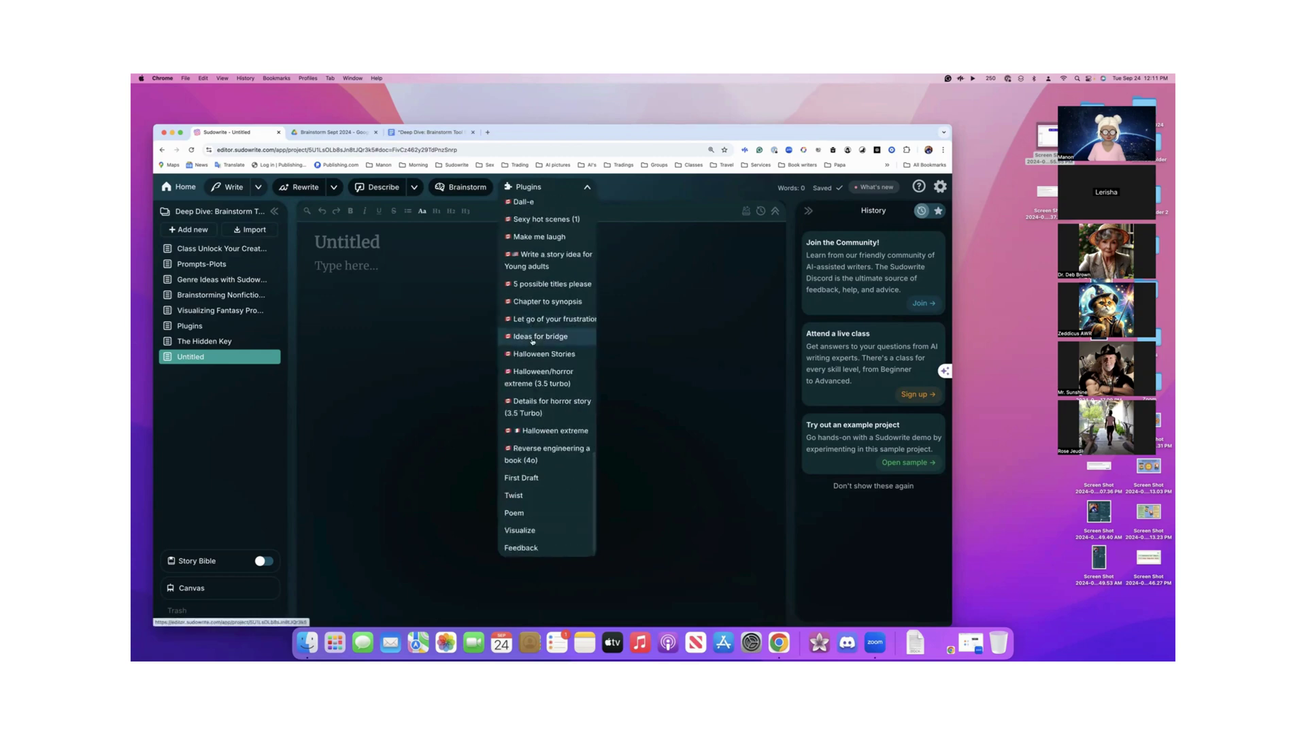
click(521, 477)
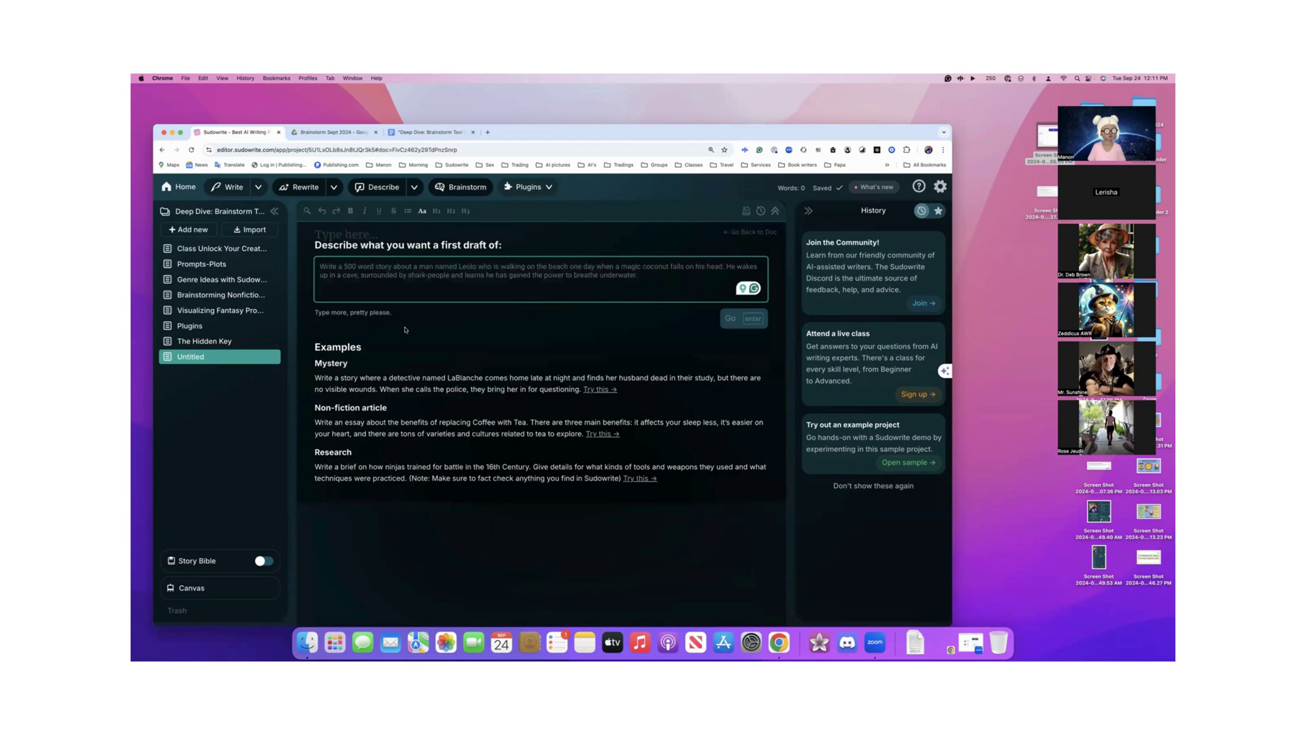
click(406, 285)
key(super+v)
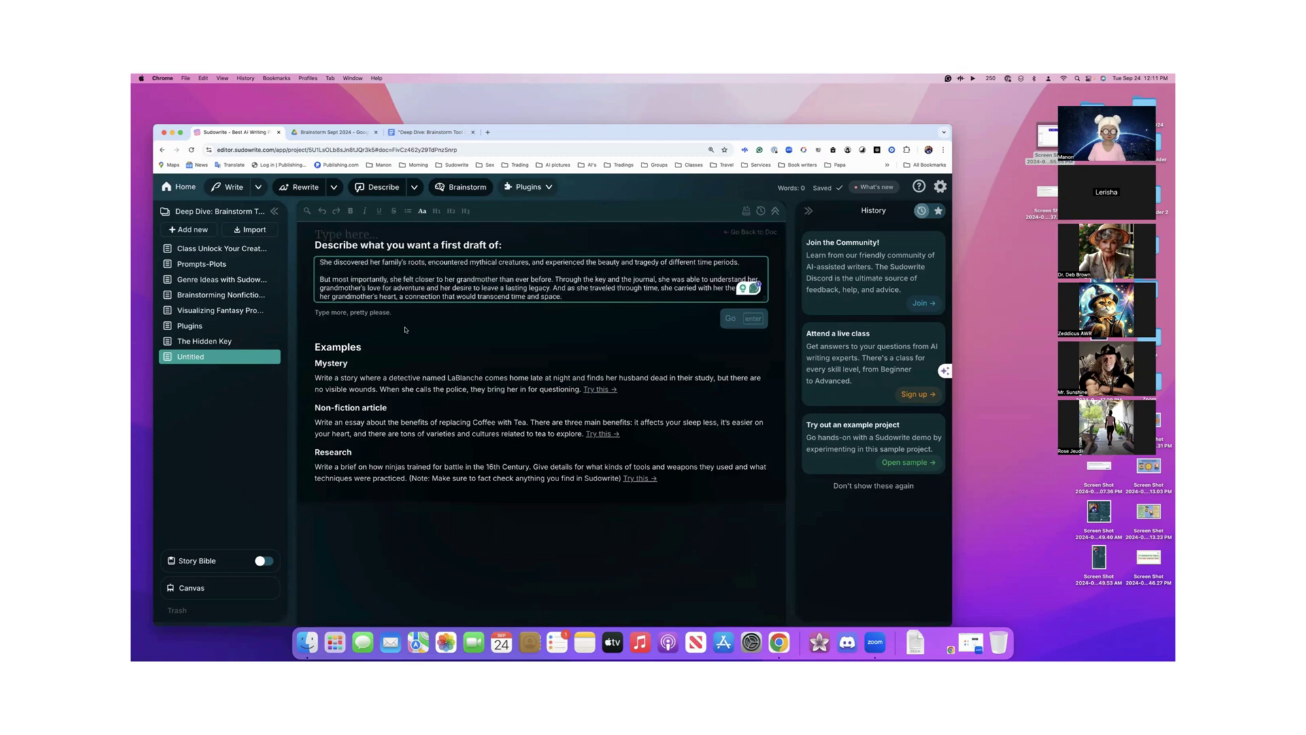
- Review the pasted grandmother's key story in the First Draft description from beginning to end
scroll(407, 288, up, 5)
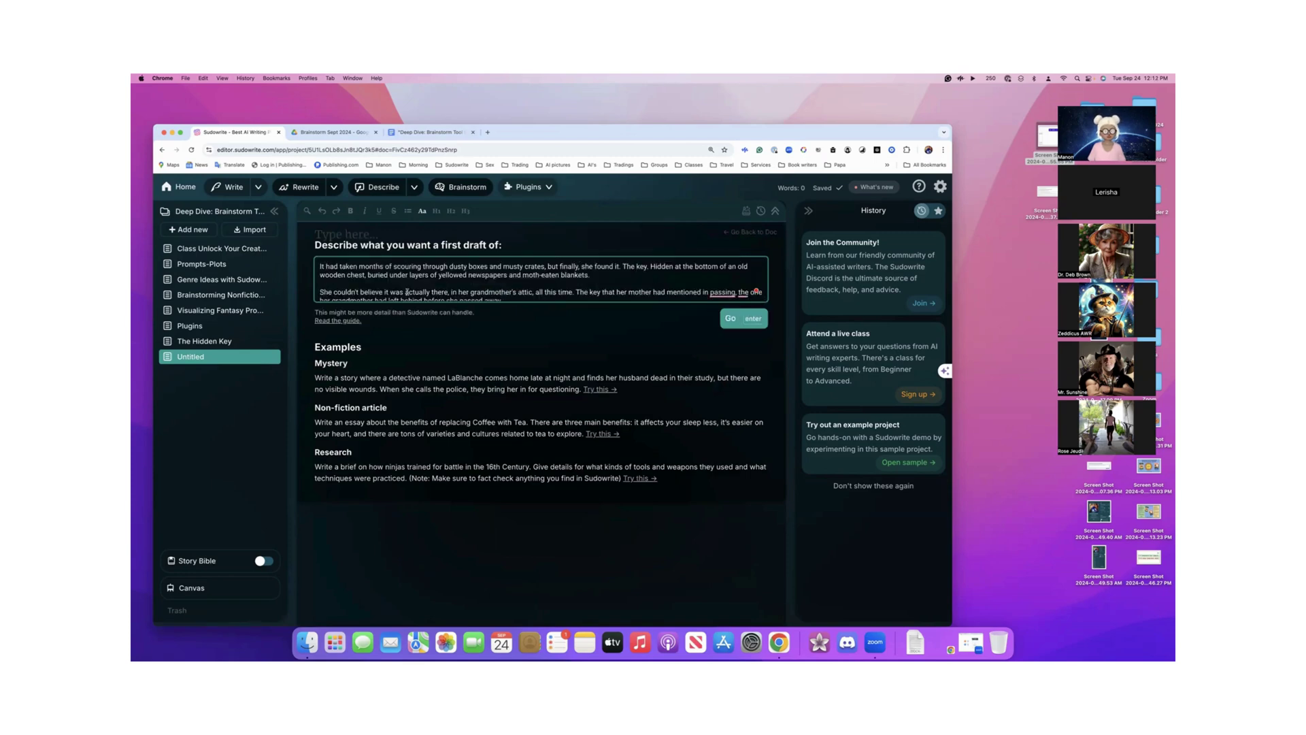
scroll(406, 292, down, 5)
scroll(406, 292, up, 5)
scroll(597, 277, down, 5)
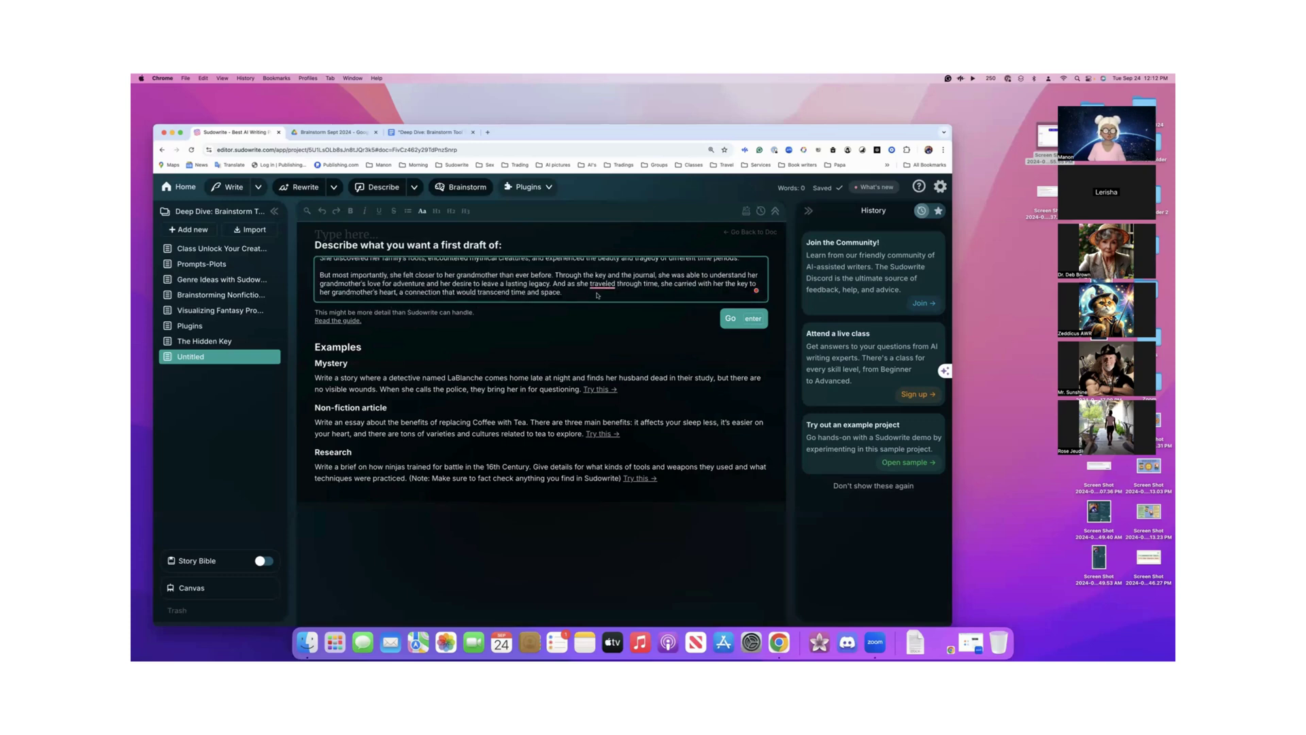
scroll(502, 294, up, 5)
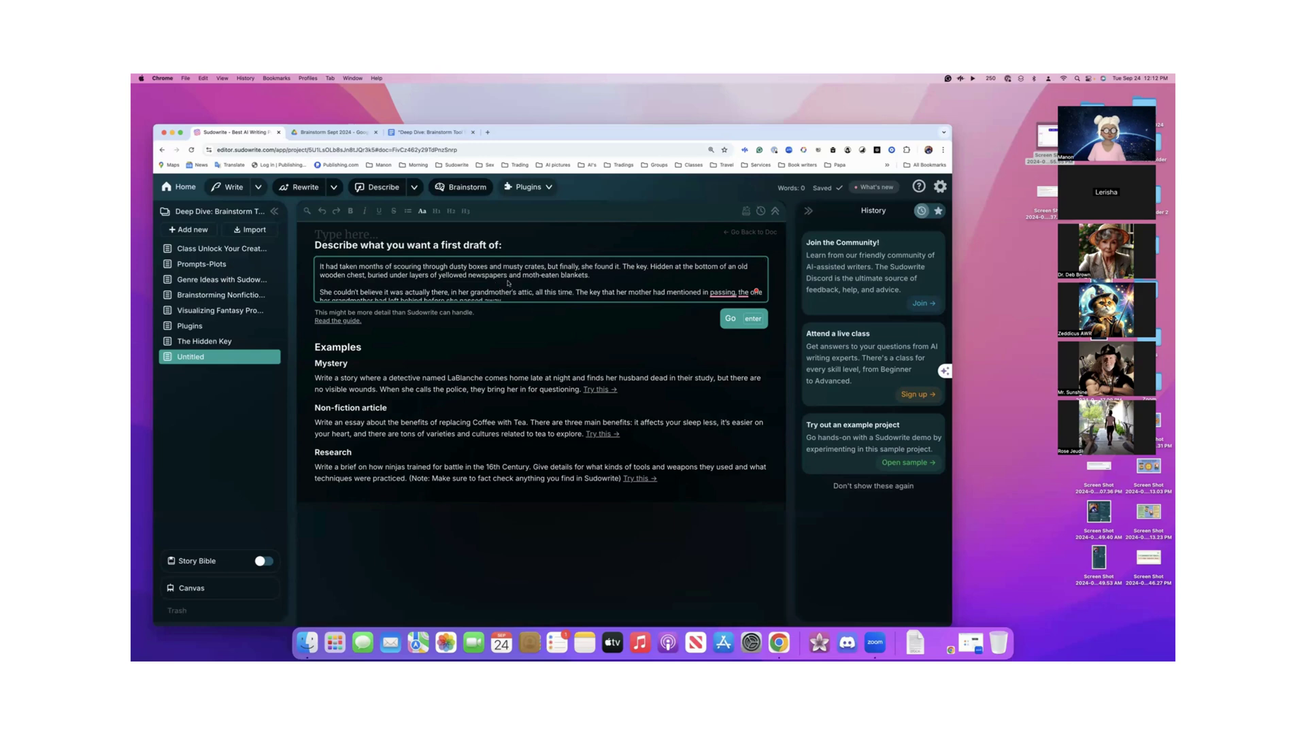
scroll(509, 283, down, 4)
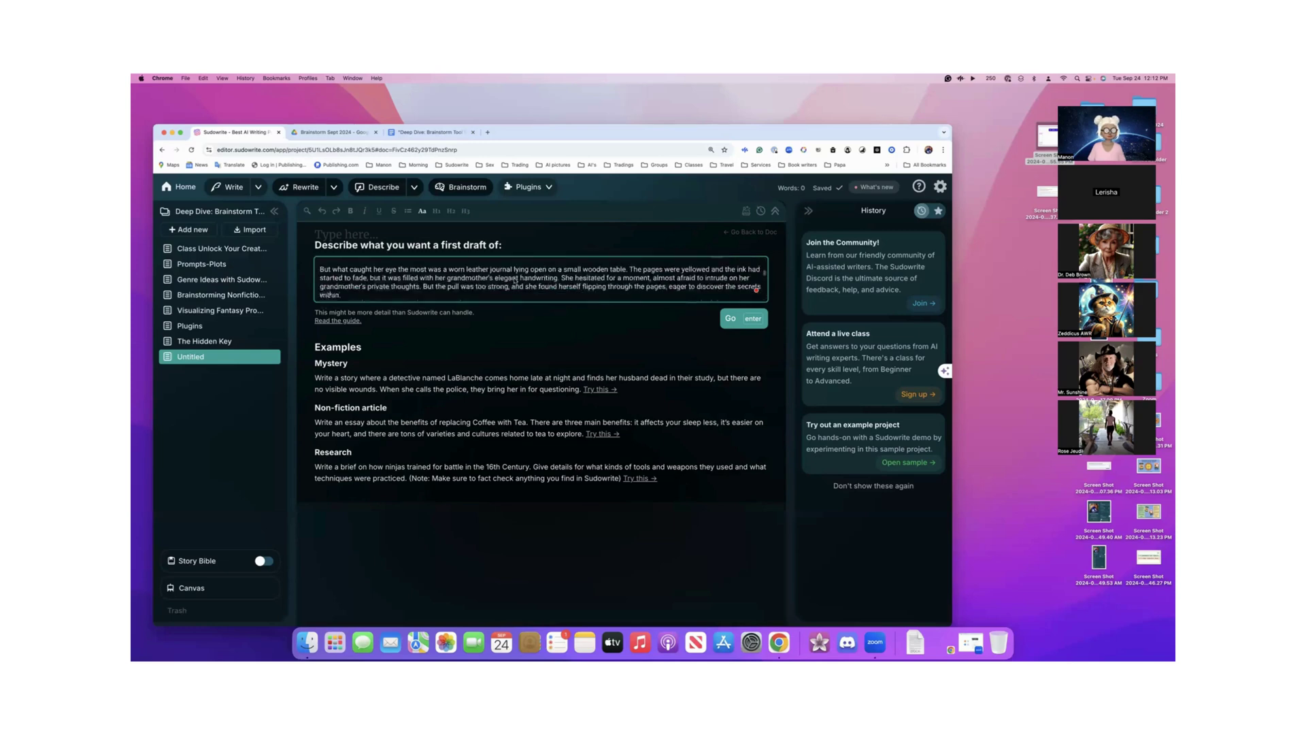
scroll(515, 281, up, 4)
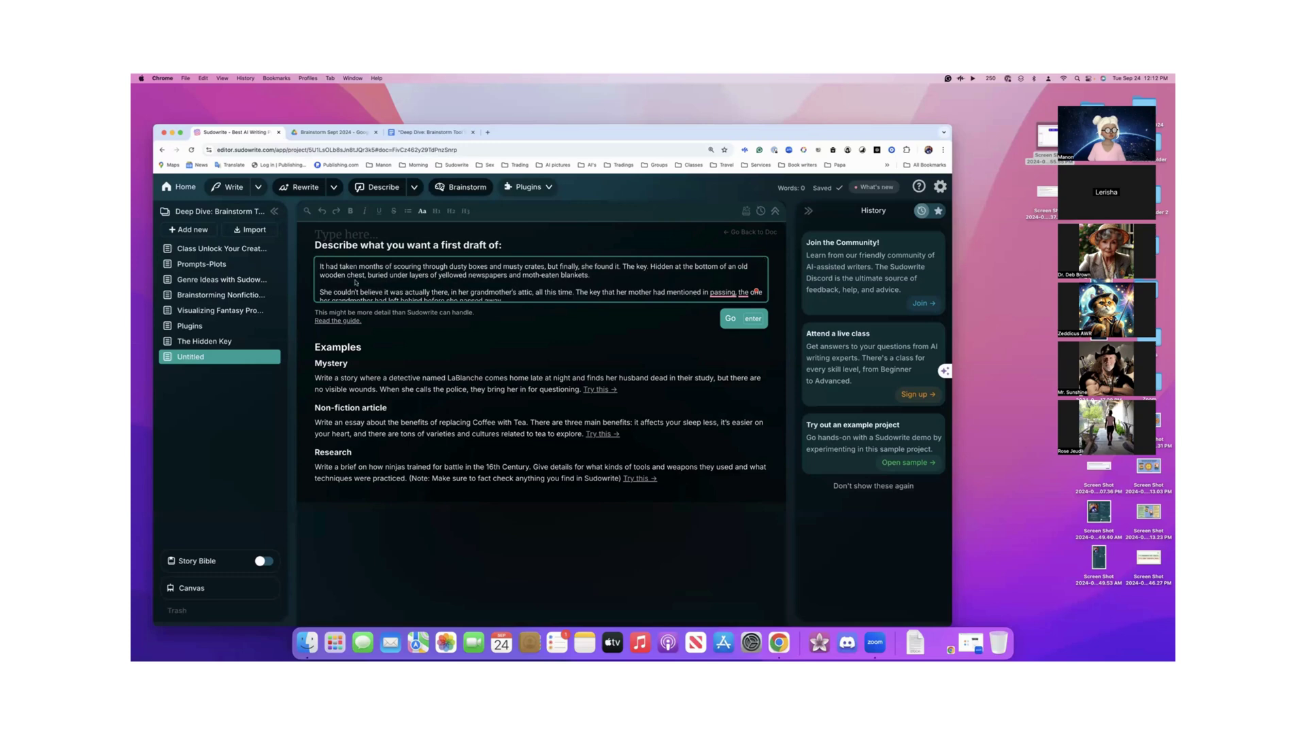
scroll(476, 286, down, 10)
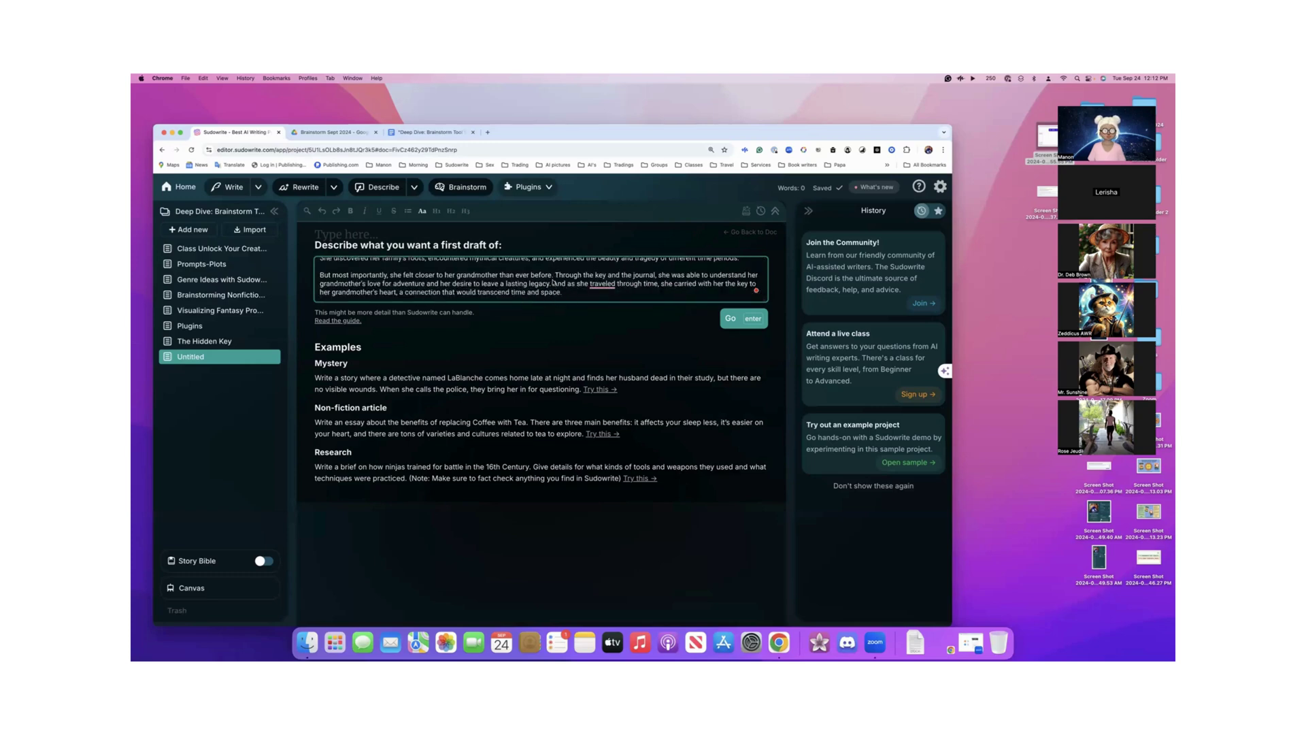
- Delete the description's final sentence and insert "Create Beatsheets, like a Save The Cat Structure" at its beginning
drag(554, 284, 562, 294)
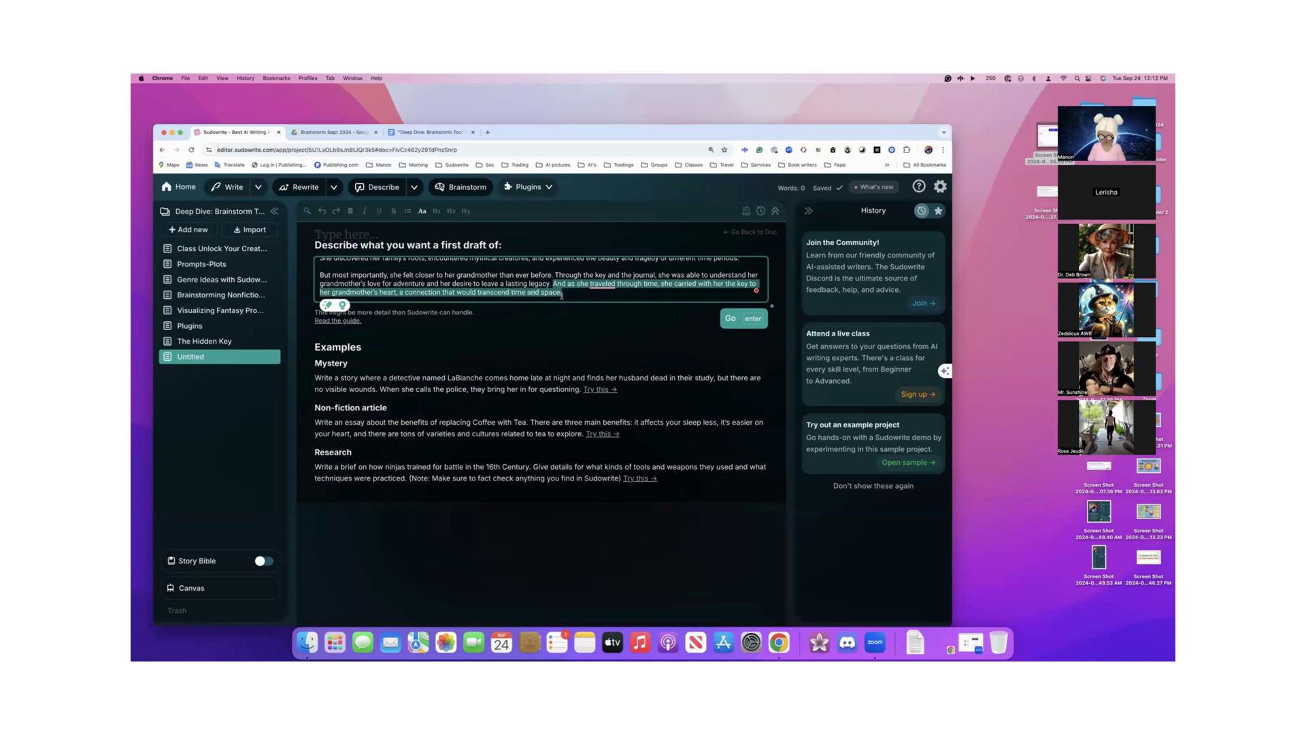
key(BackSpace)
scroll(499, 286, up, 10)
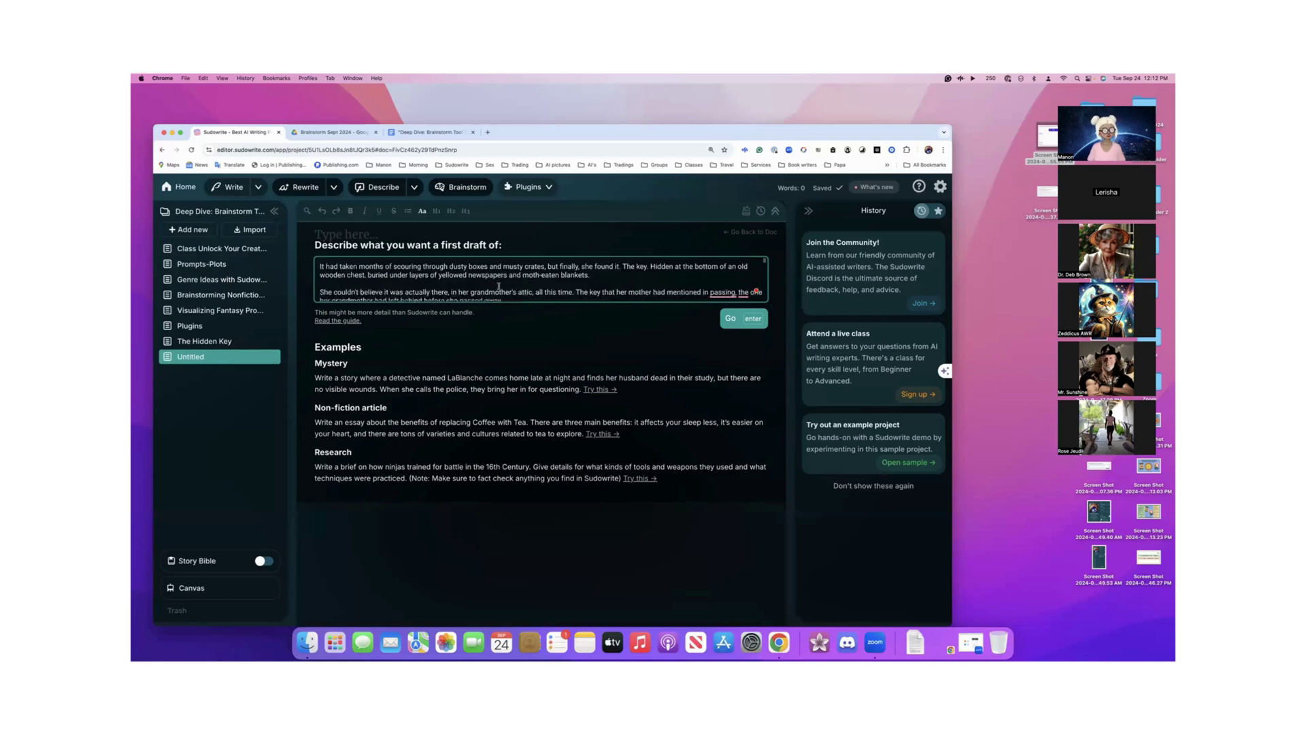
click(324, 267)
text(Create Beatsheets, like a Save The Cat Structure)
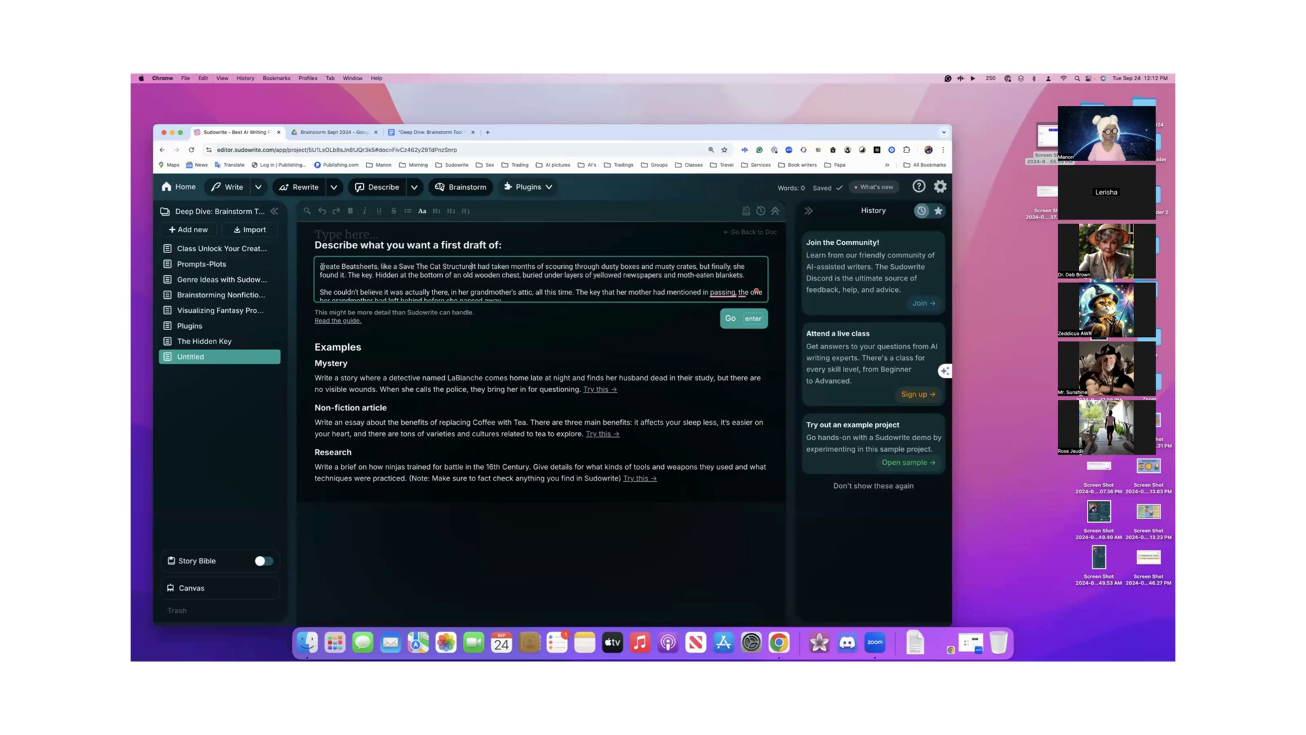
- Correct the capitalization of "Create", separate "Structure" from the story with a period, and generate the first draft
scroll(323, 266, down, 1)
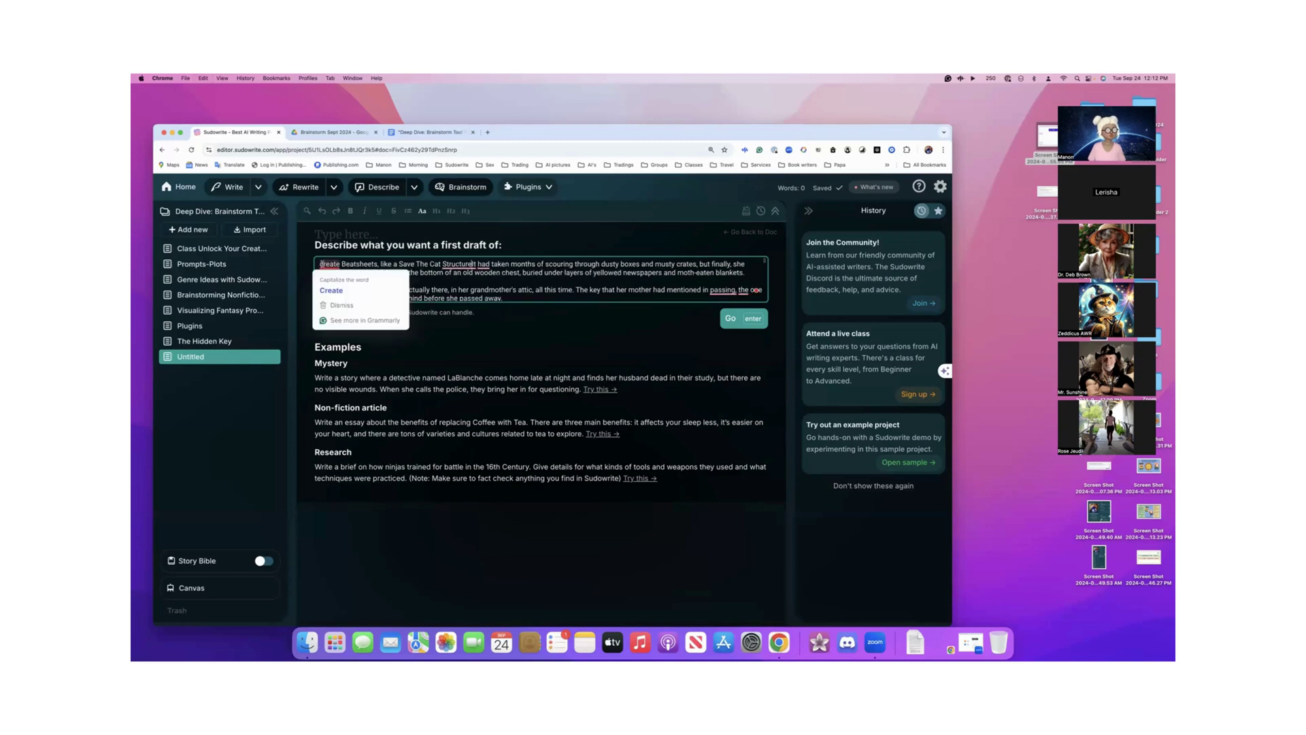
click(332, 289)
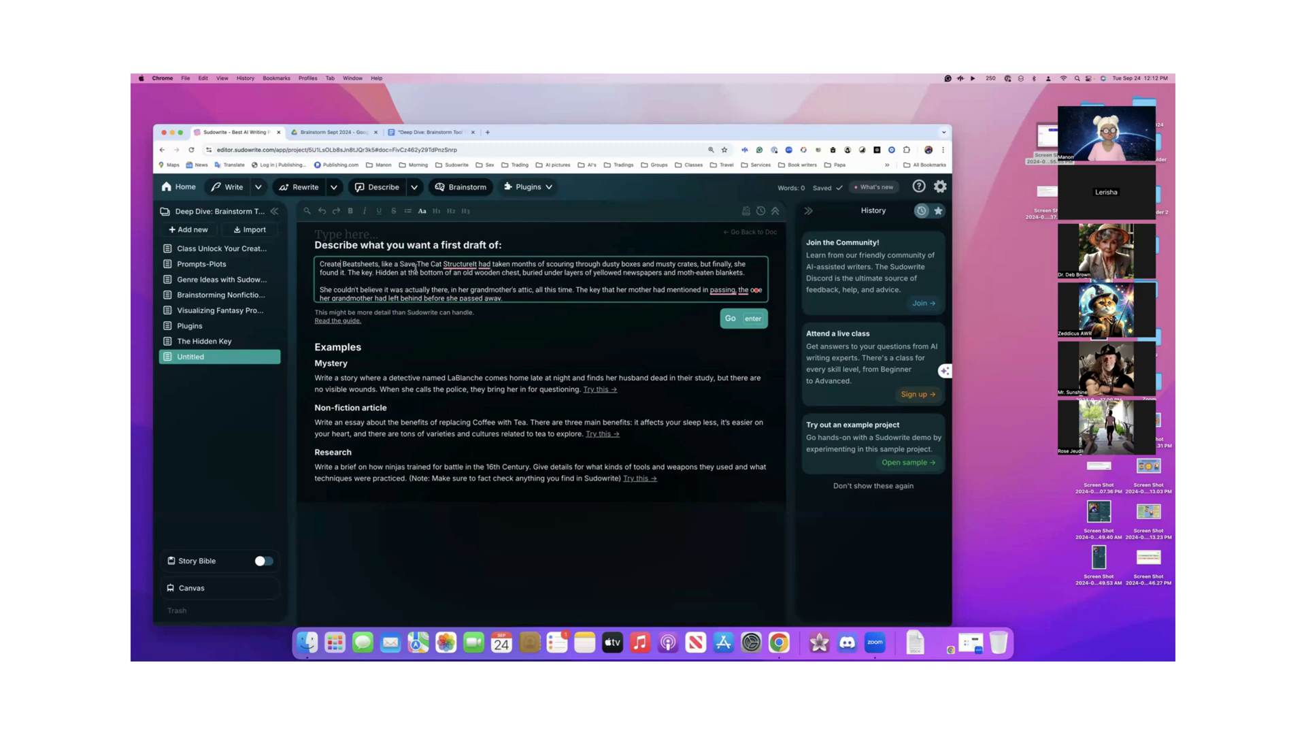
mouse_move(461, 265)
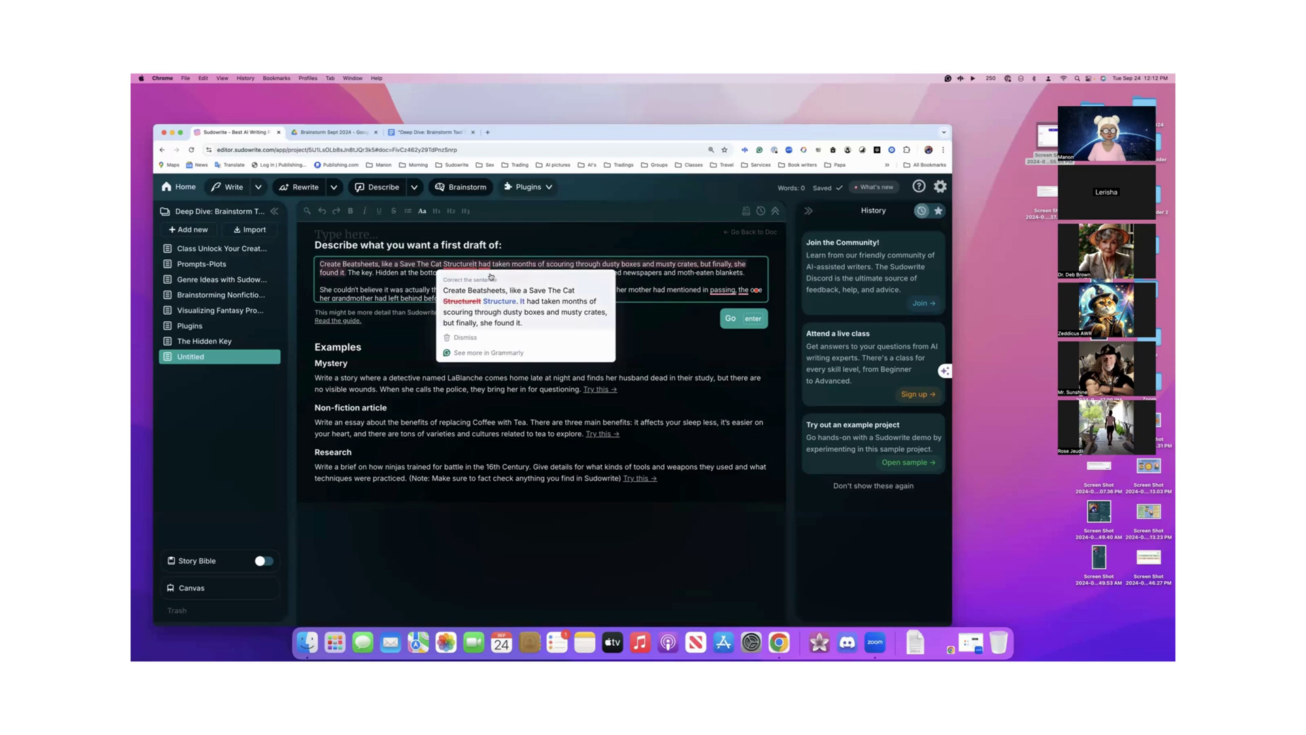
click(503, 300)
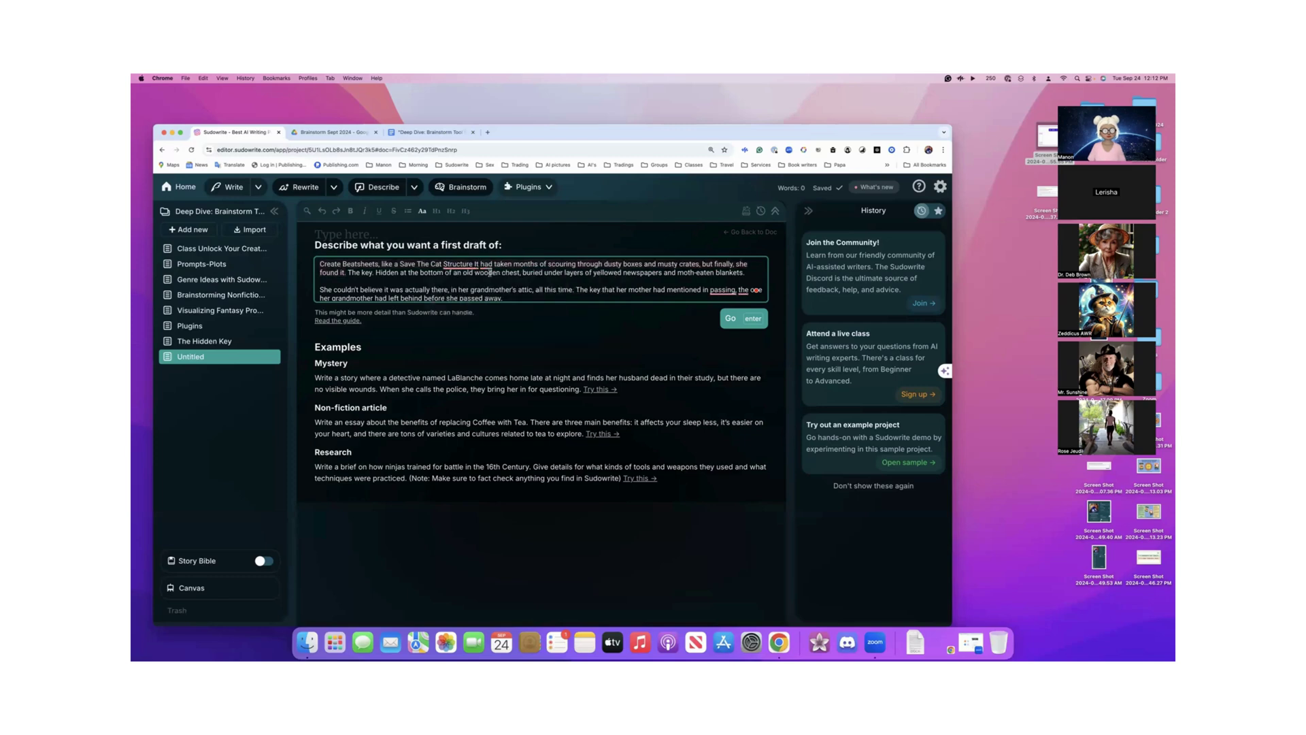
text(.)
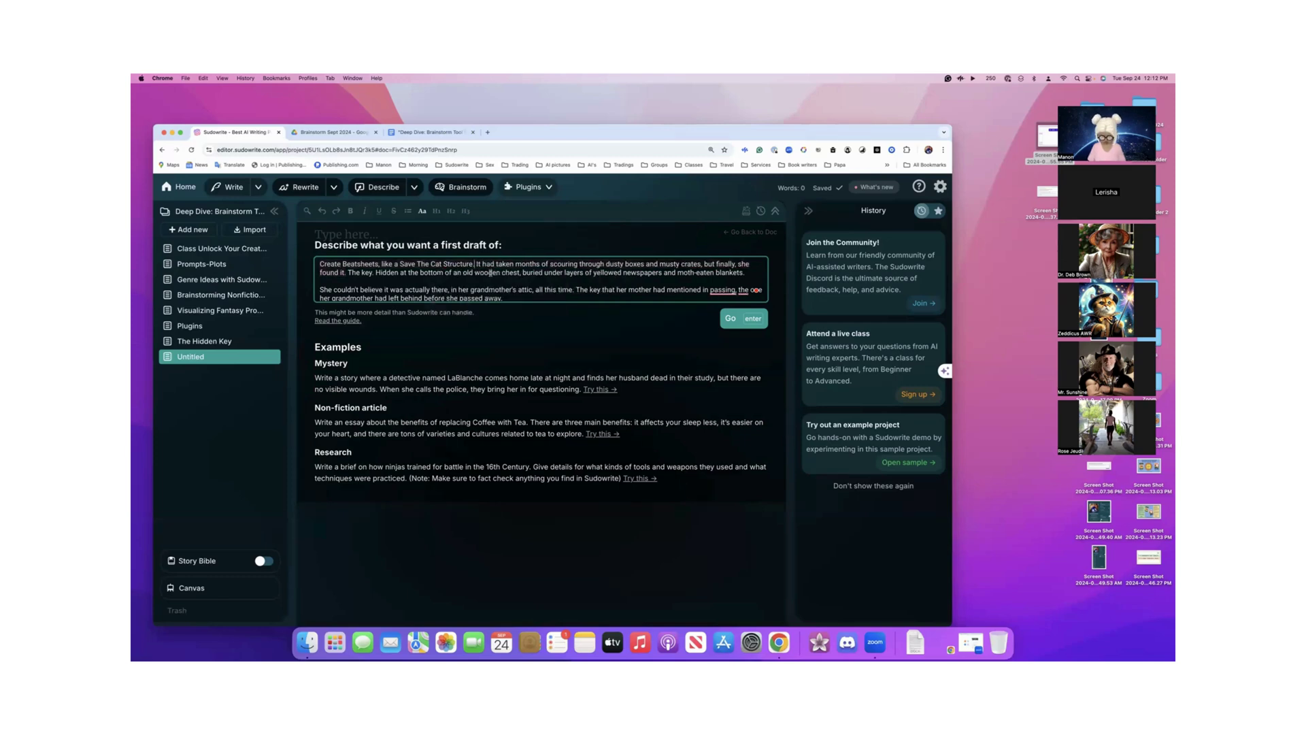
click(730, 319)
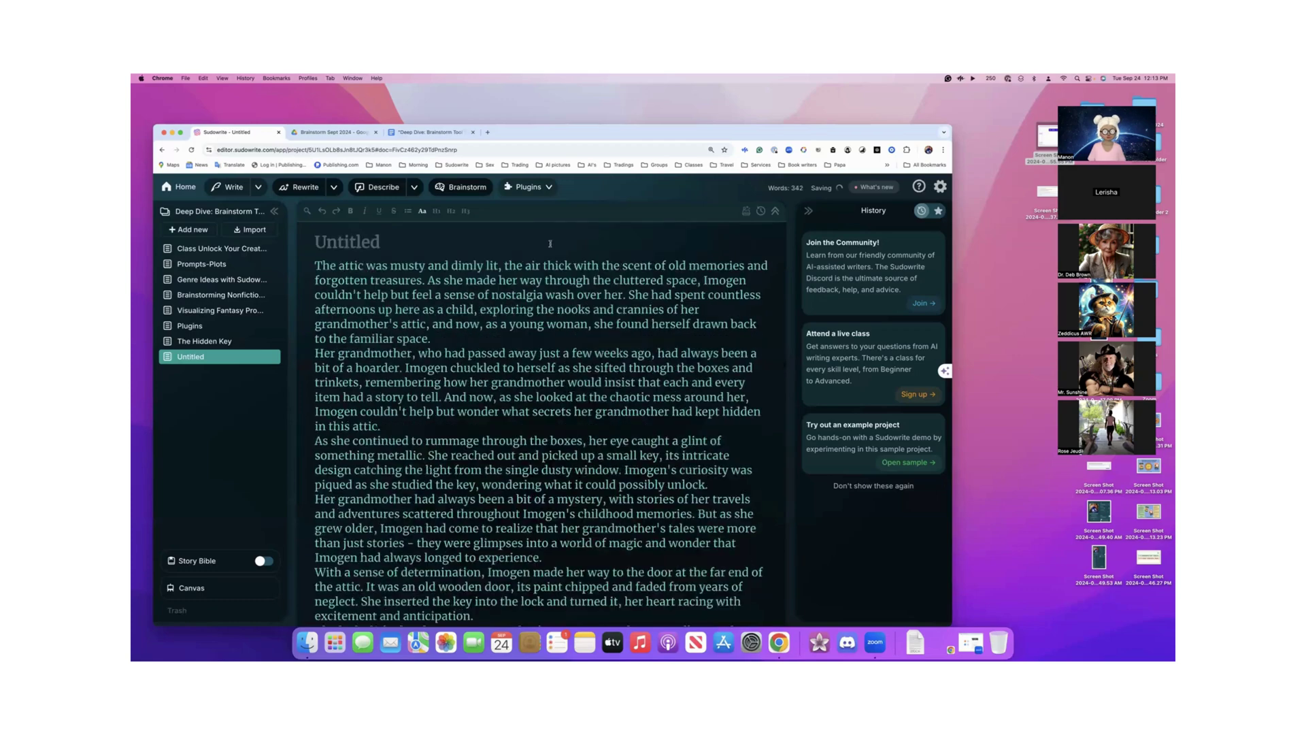
- Review the newly generated story about Imogen and her grandmother's attic
scroll(570, 291, up, 10)
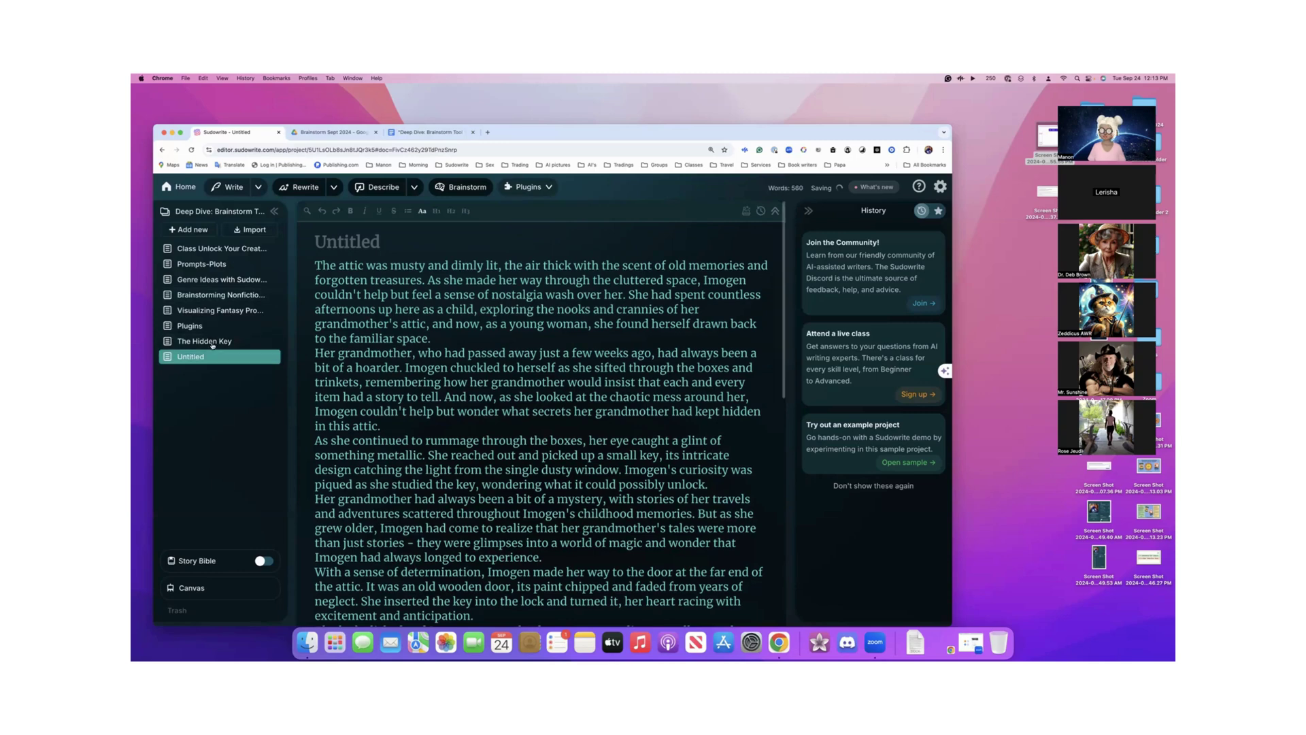
scroll(427, 369, down, 3)
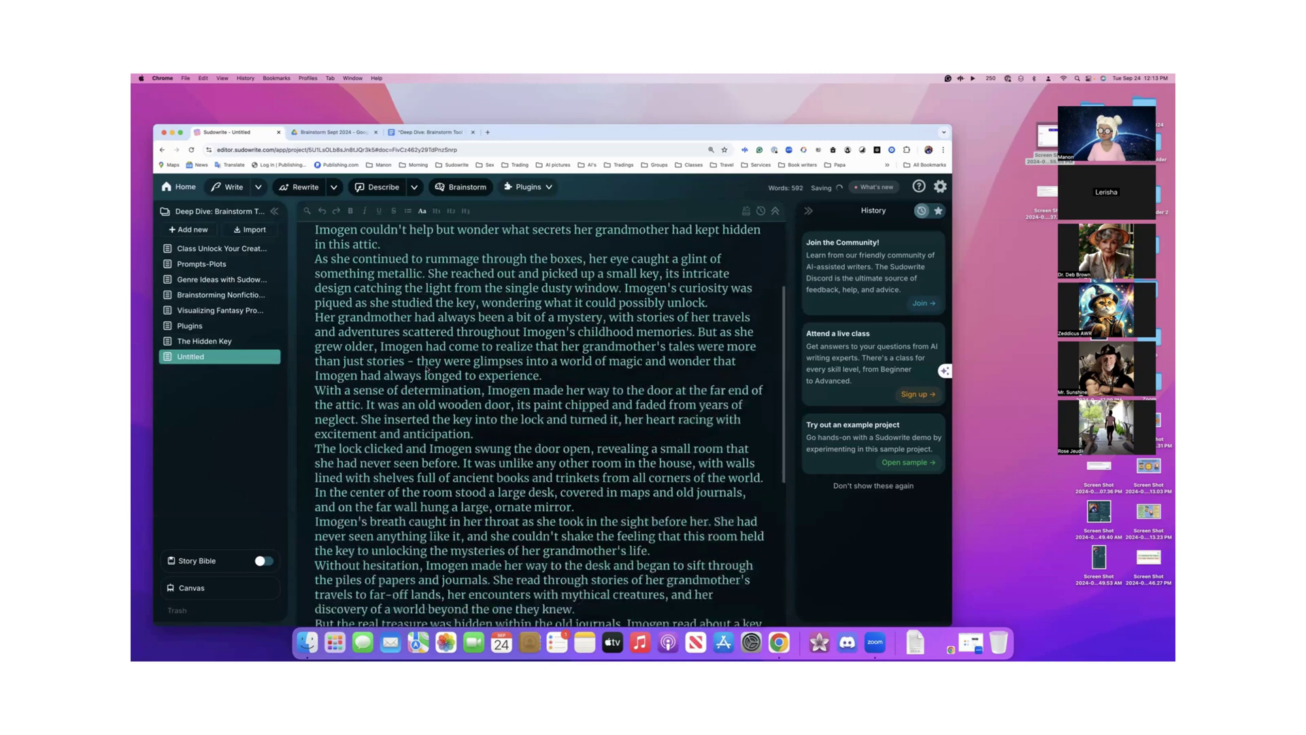
scroll(427, 370, down, 5)
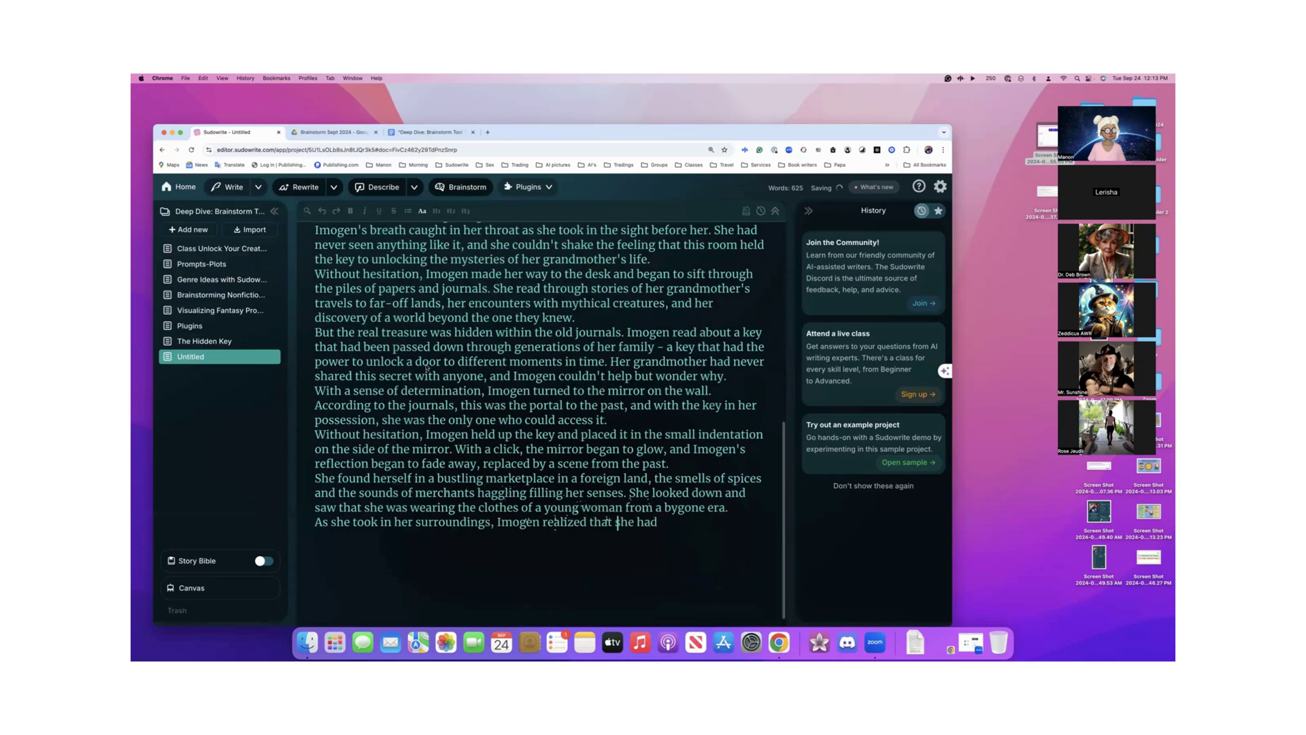
scroll(427, 369, up, 1)
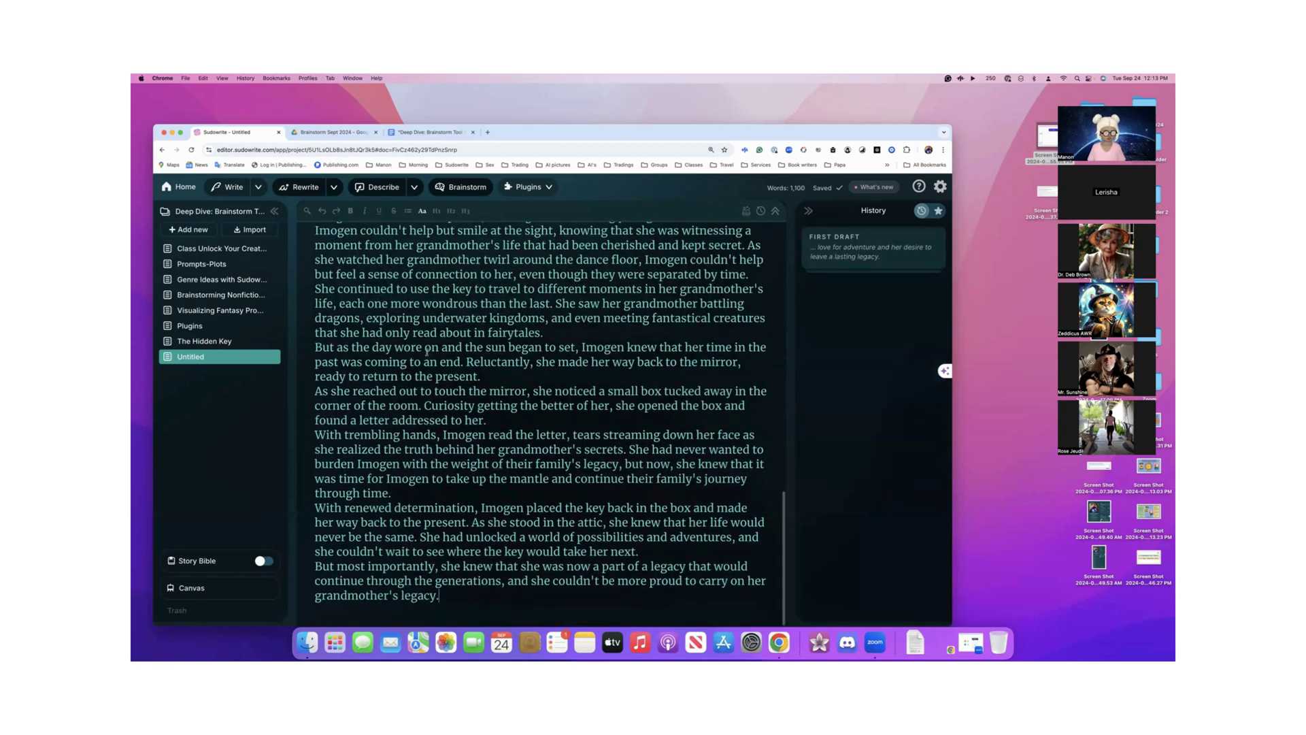
scroll(408, 368, up, 15)
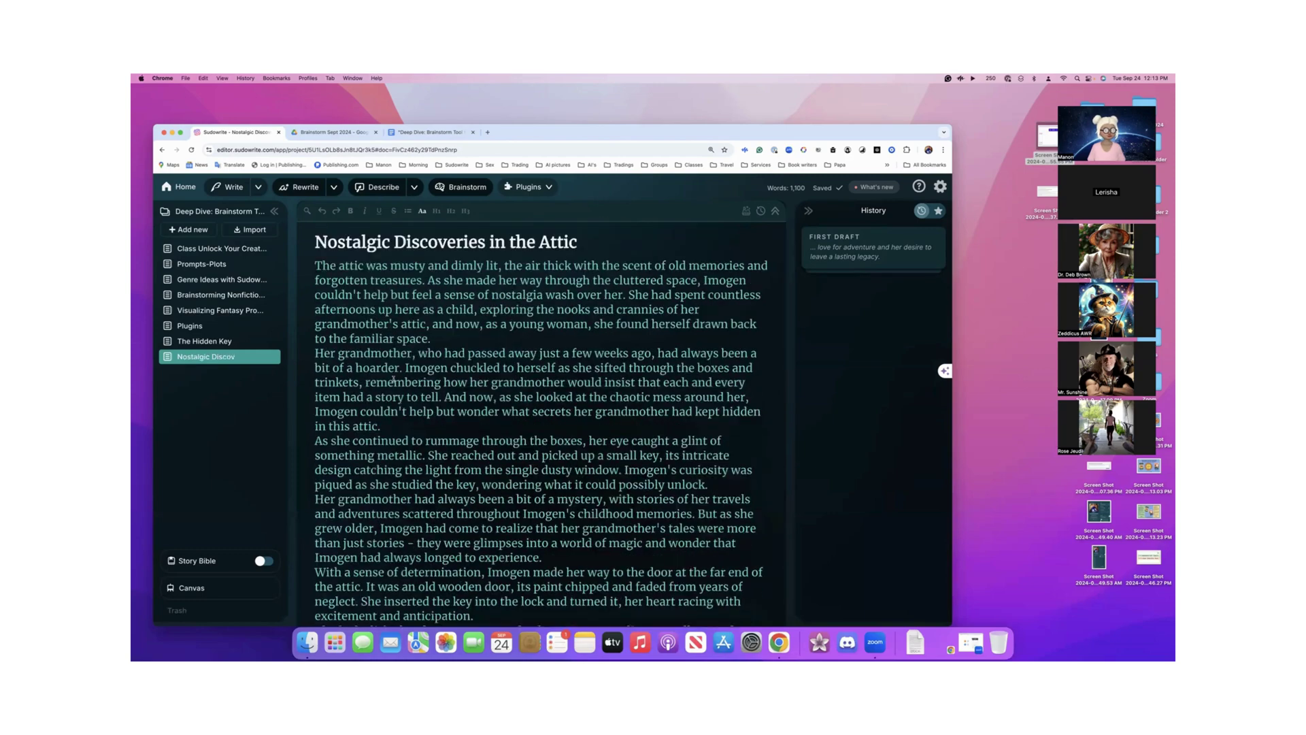
- Copy the opening paragraphs of The Hidden Key, through "her past", and create a blank document
click(221, 342)
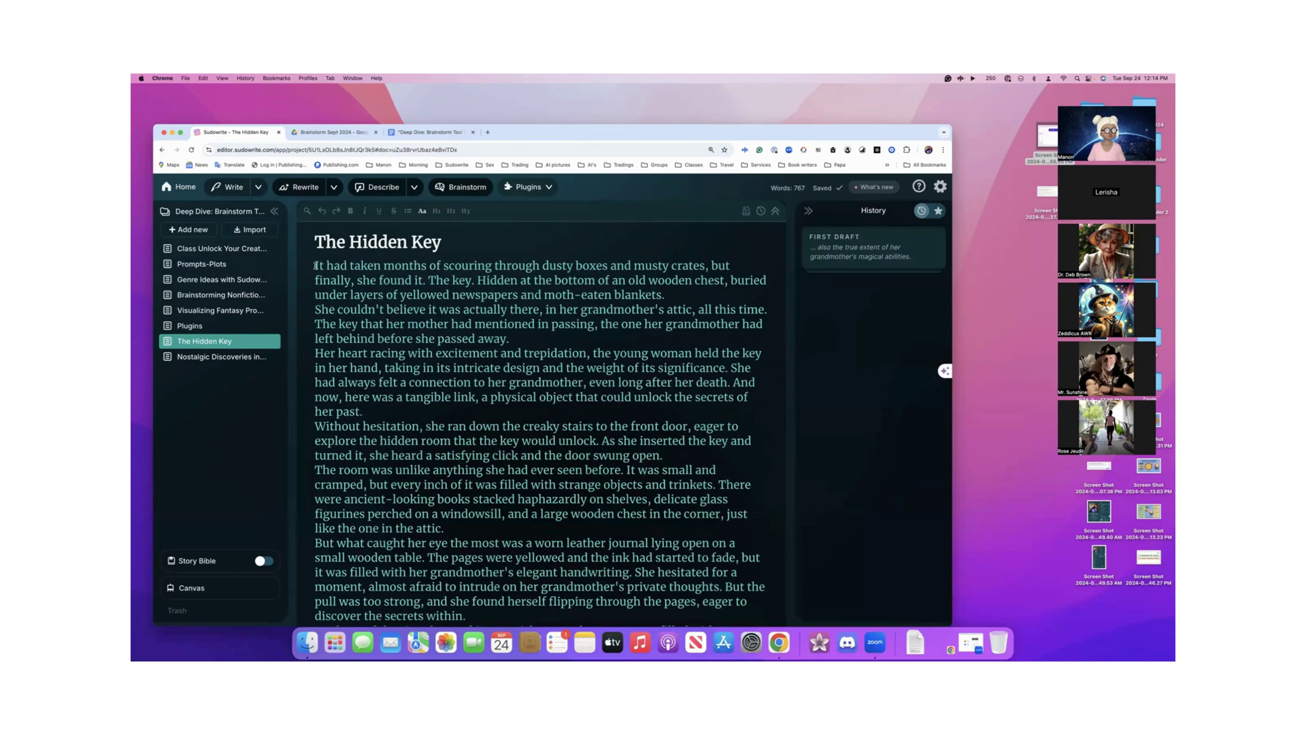
drag(315, 265, 385, 408)
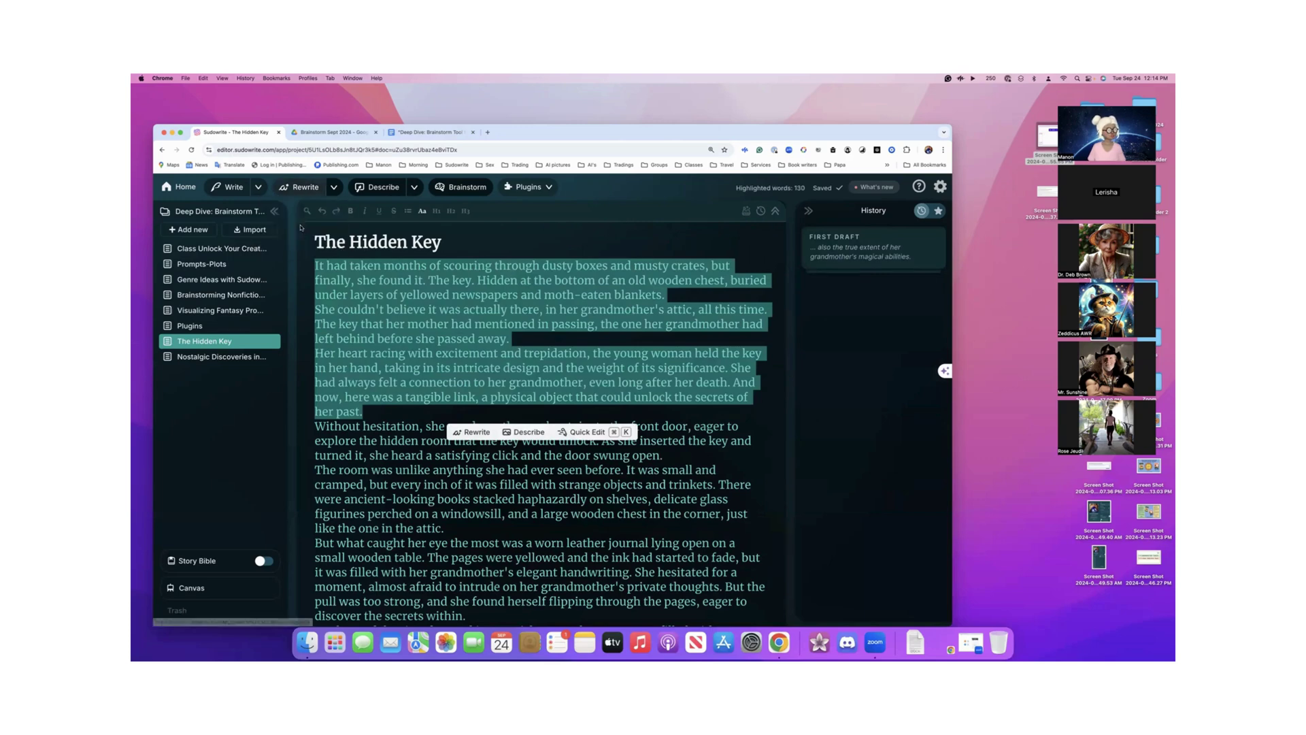
click(189, 229)
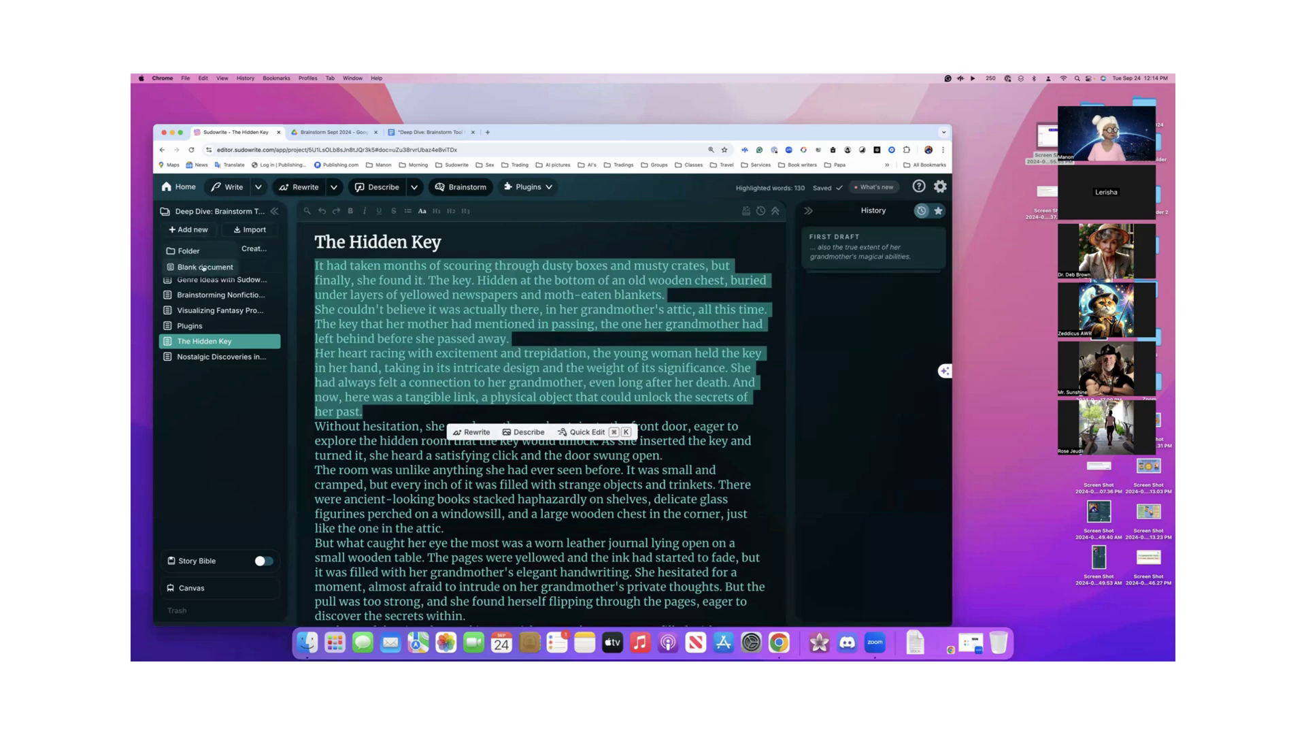
click(203, 267)
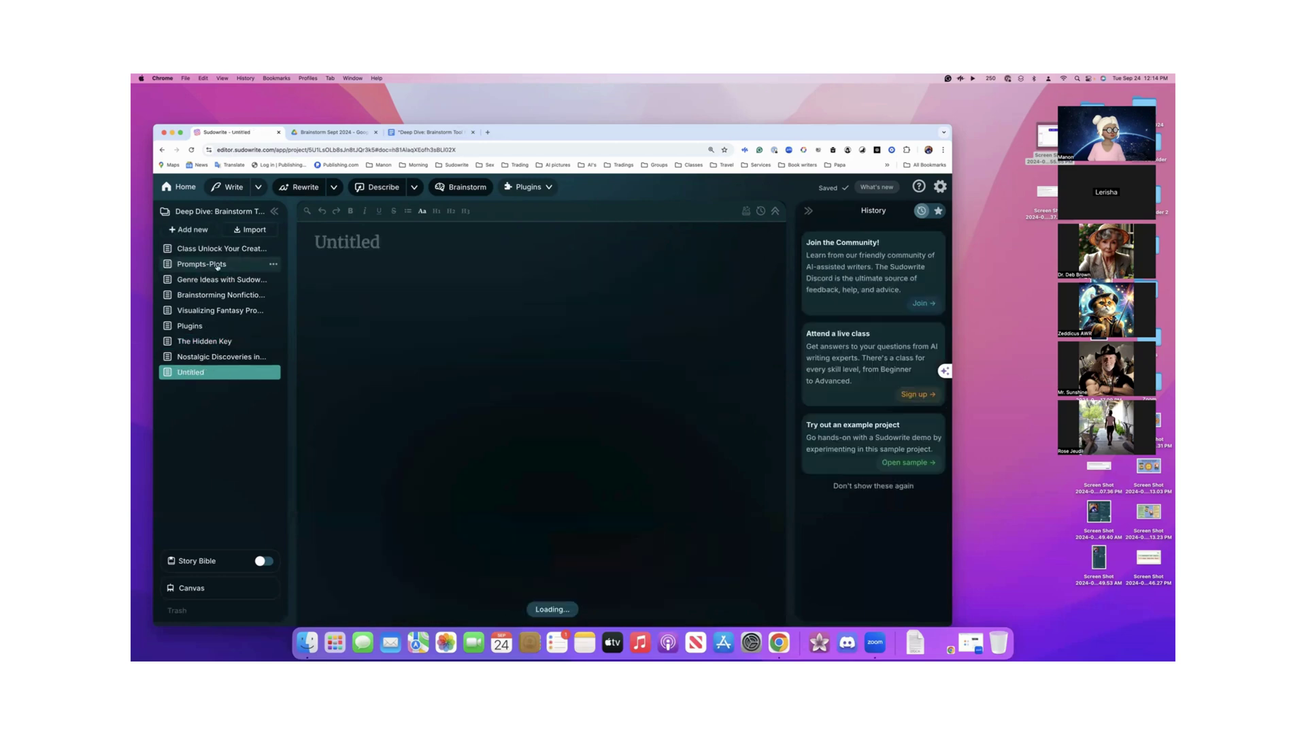
- Start the First Draft plugin and fill its description with "Write." followed by the copied story paragraphs
click(546, 188)
scroll(536, 468, down, 10)
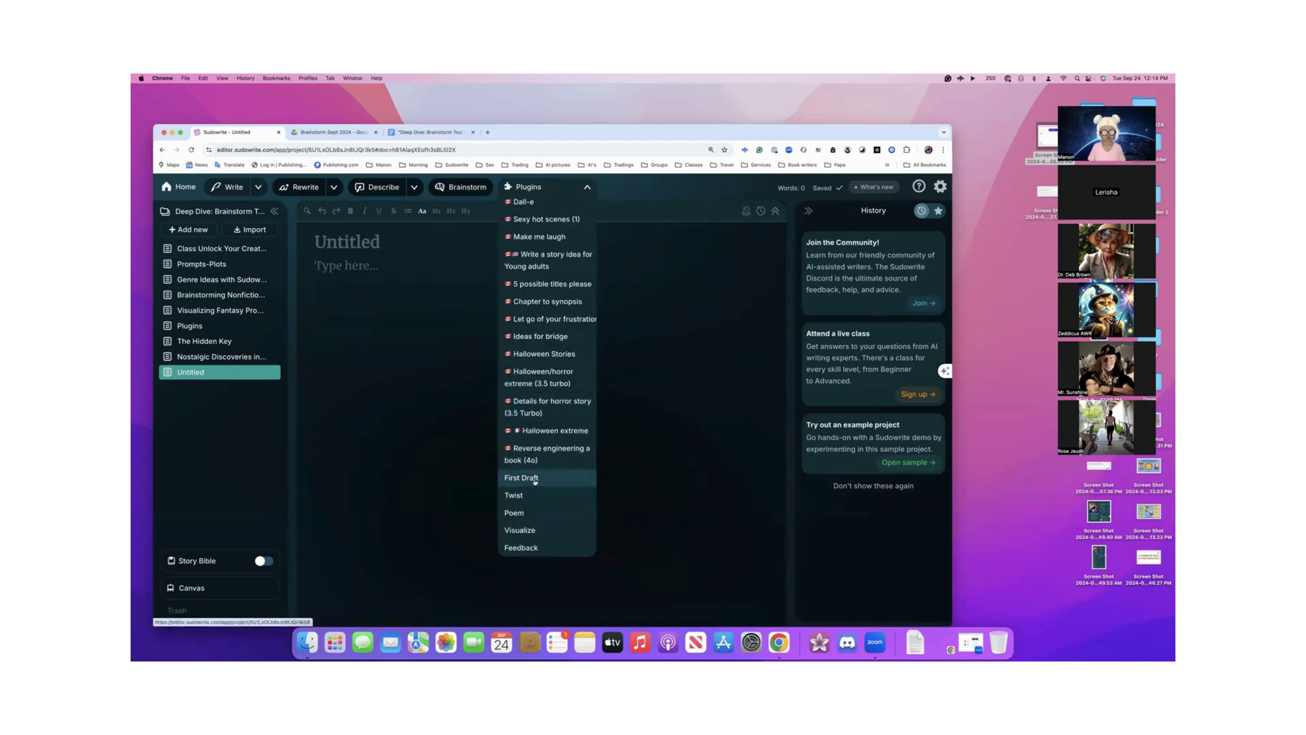
click(535, 478)
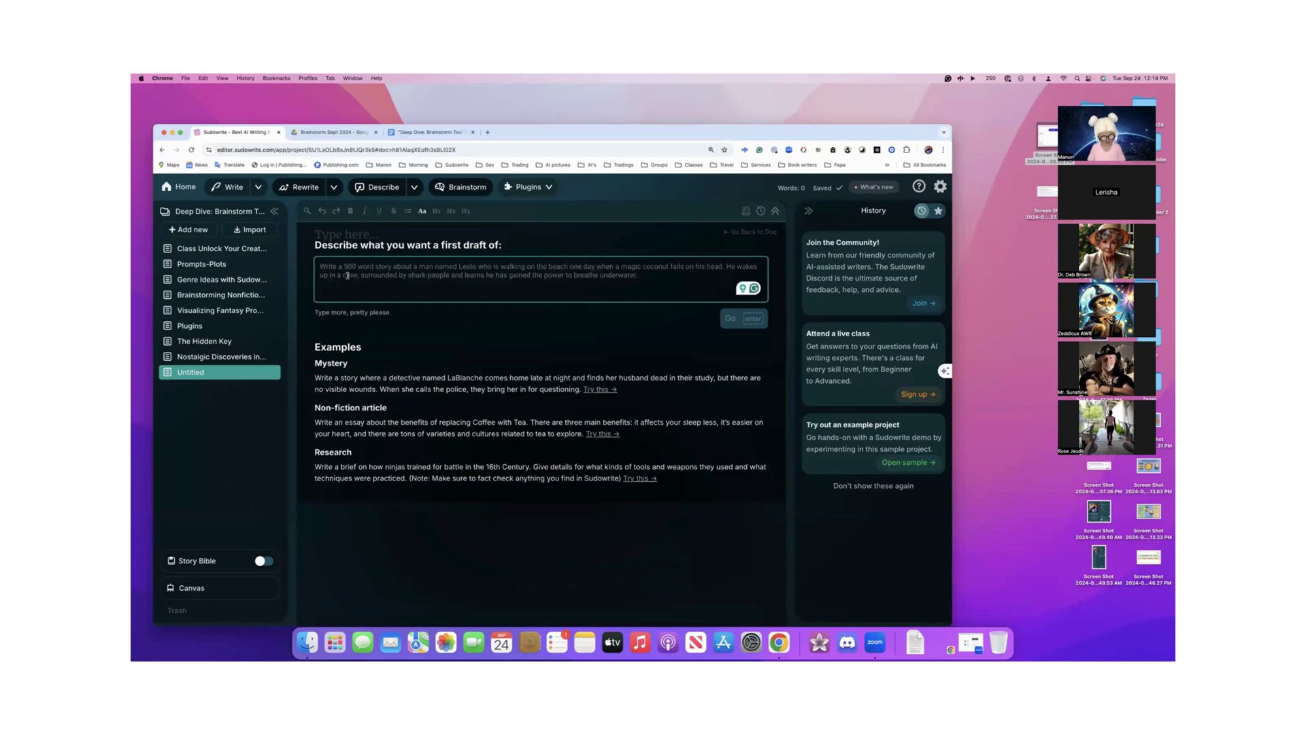
text(Write)
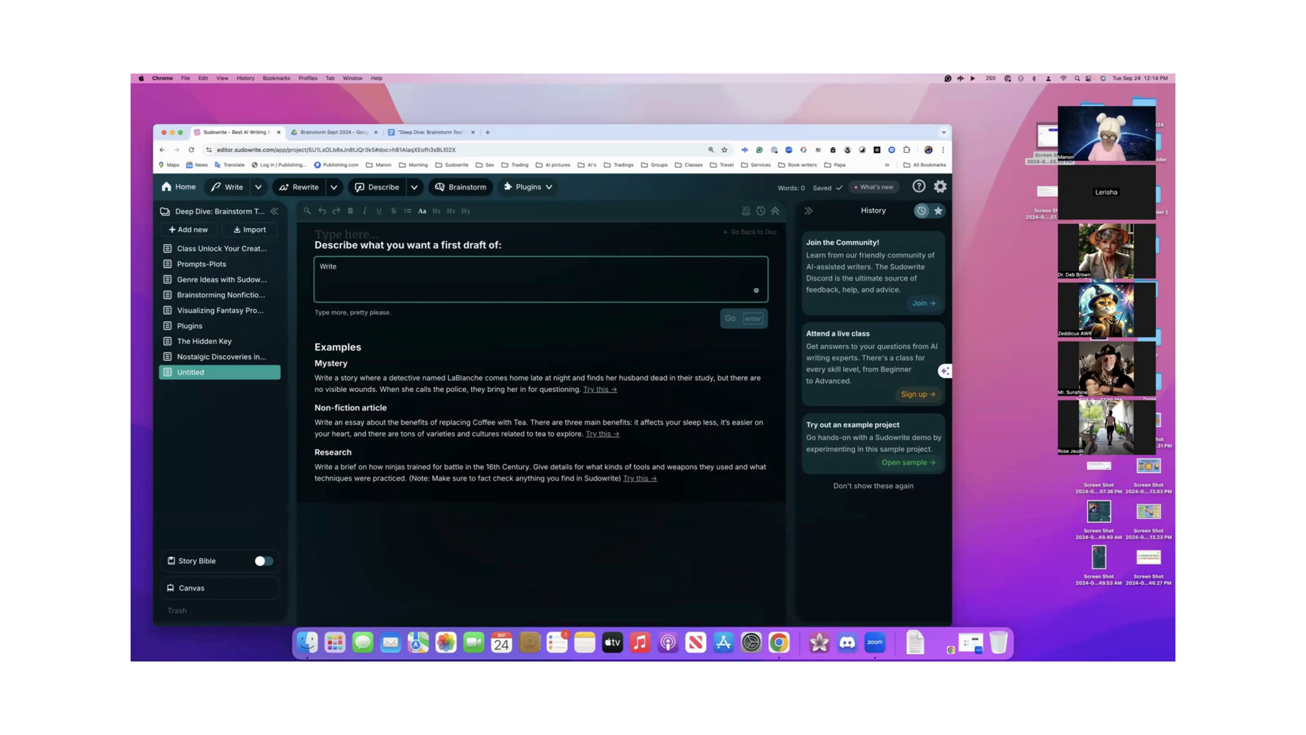
text(.)
key(super+v)
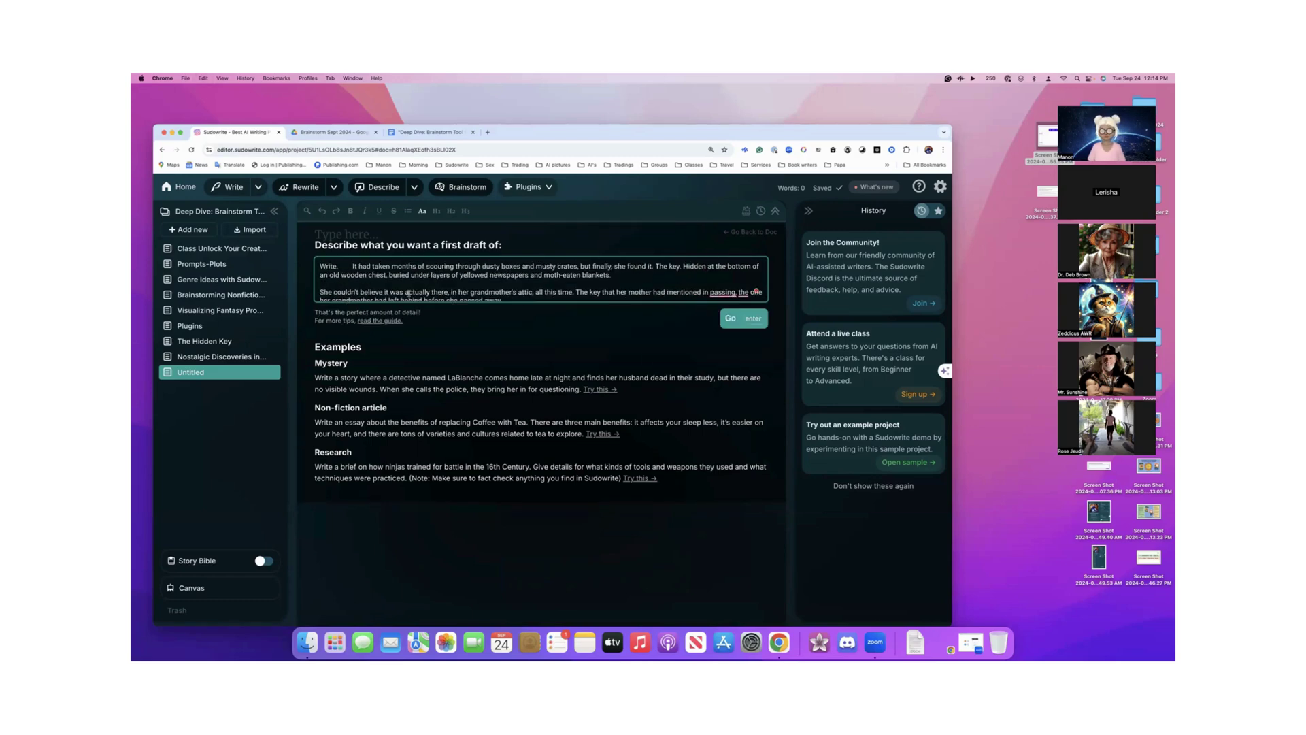
drag(409, 293, 1039, 448)
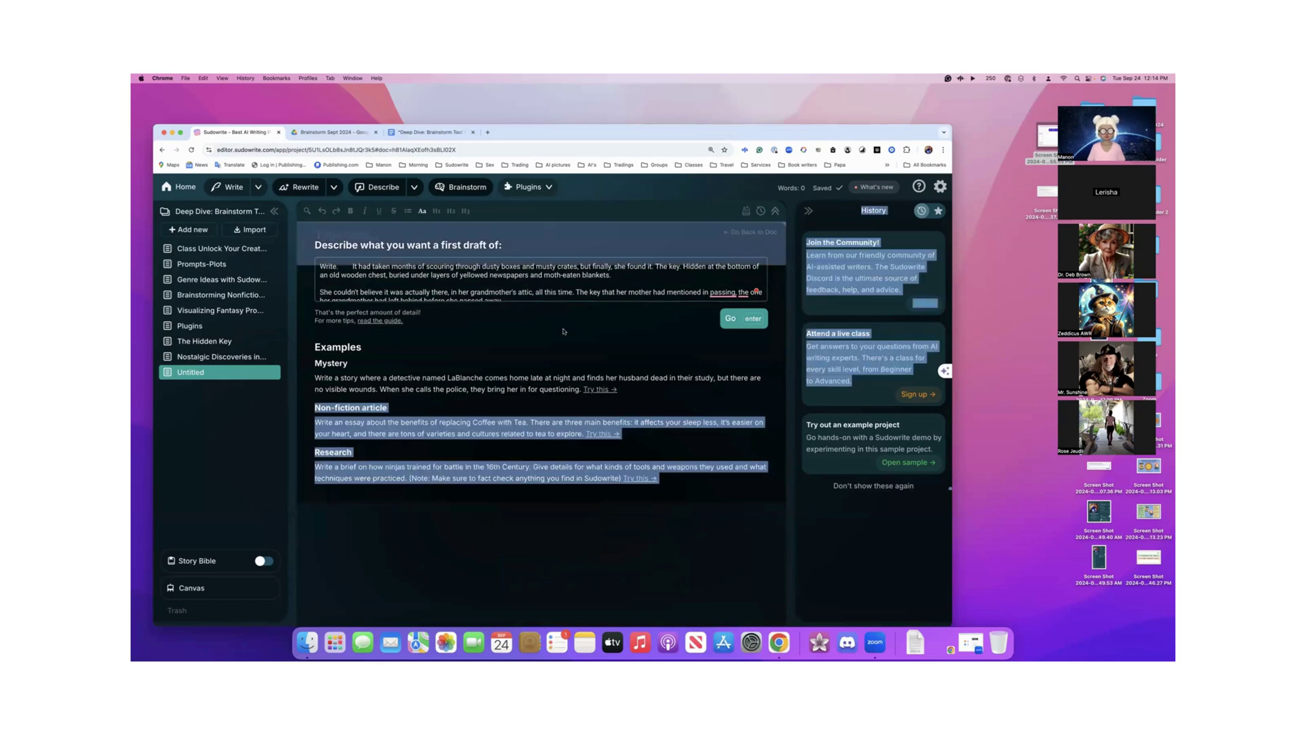
click(563, 332)
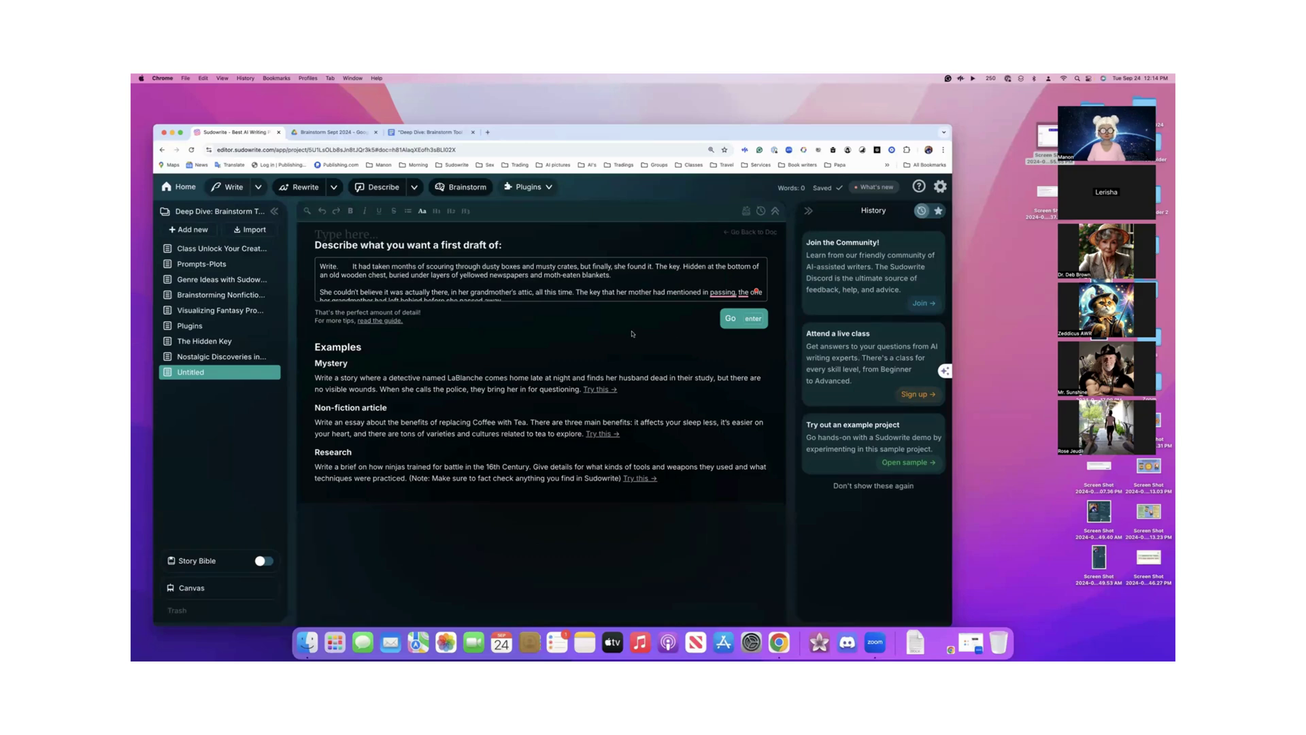
- Expand the description's opening instruction to read "Write a Beatsheet, like a Save The Cat Structure."
click(336, 267)
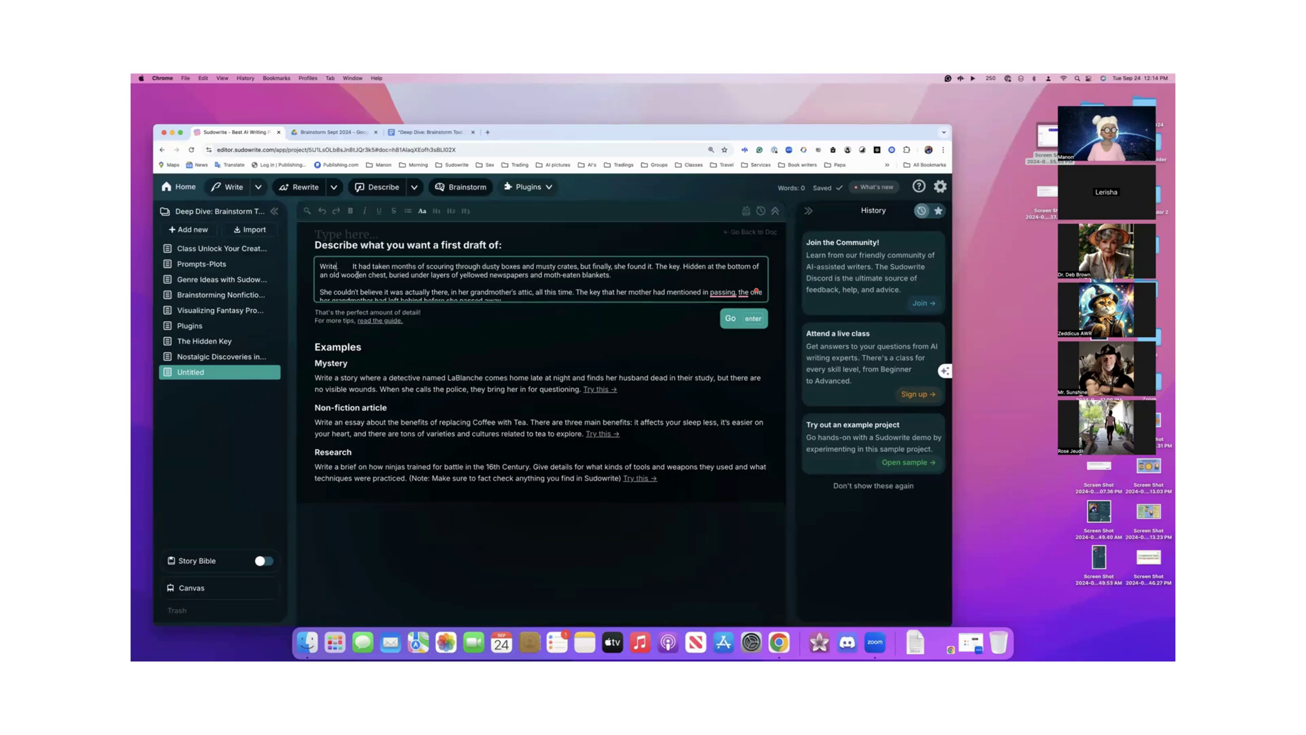
text(create Beatsheets, like a Save The Cat Structure)
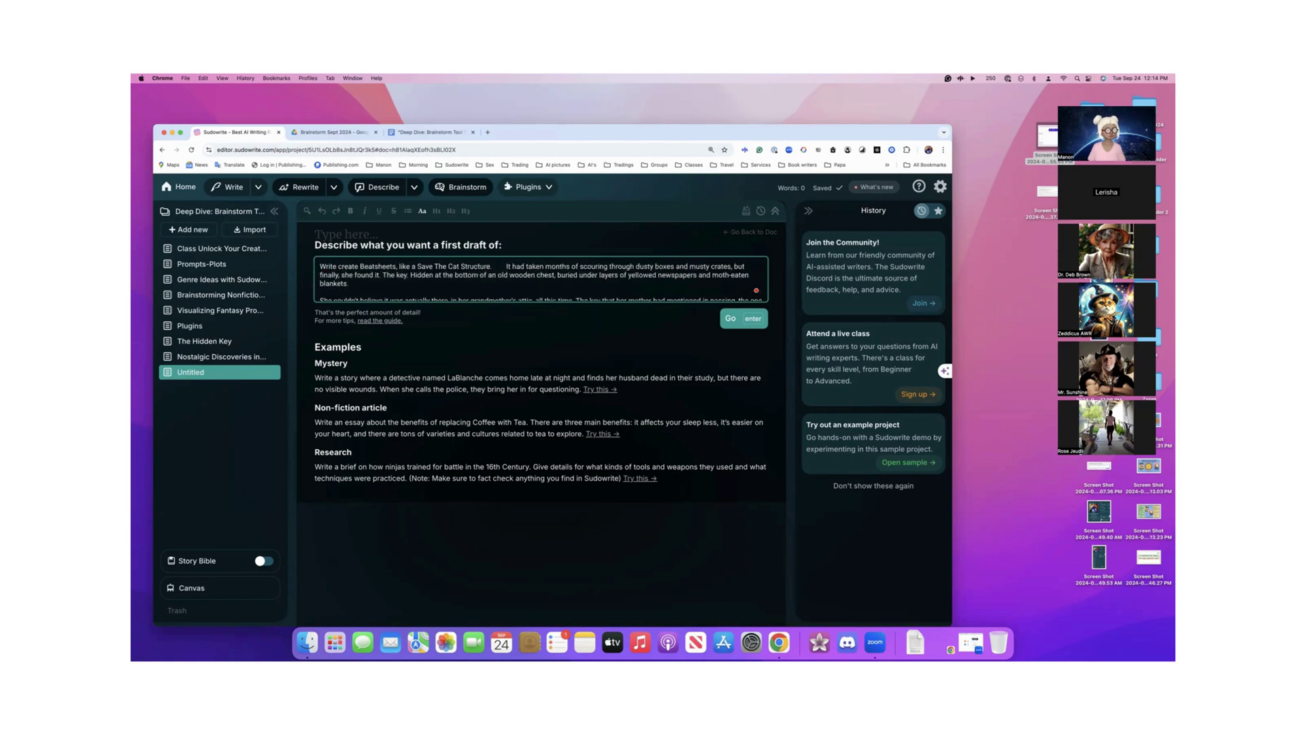
click(360, 266)
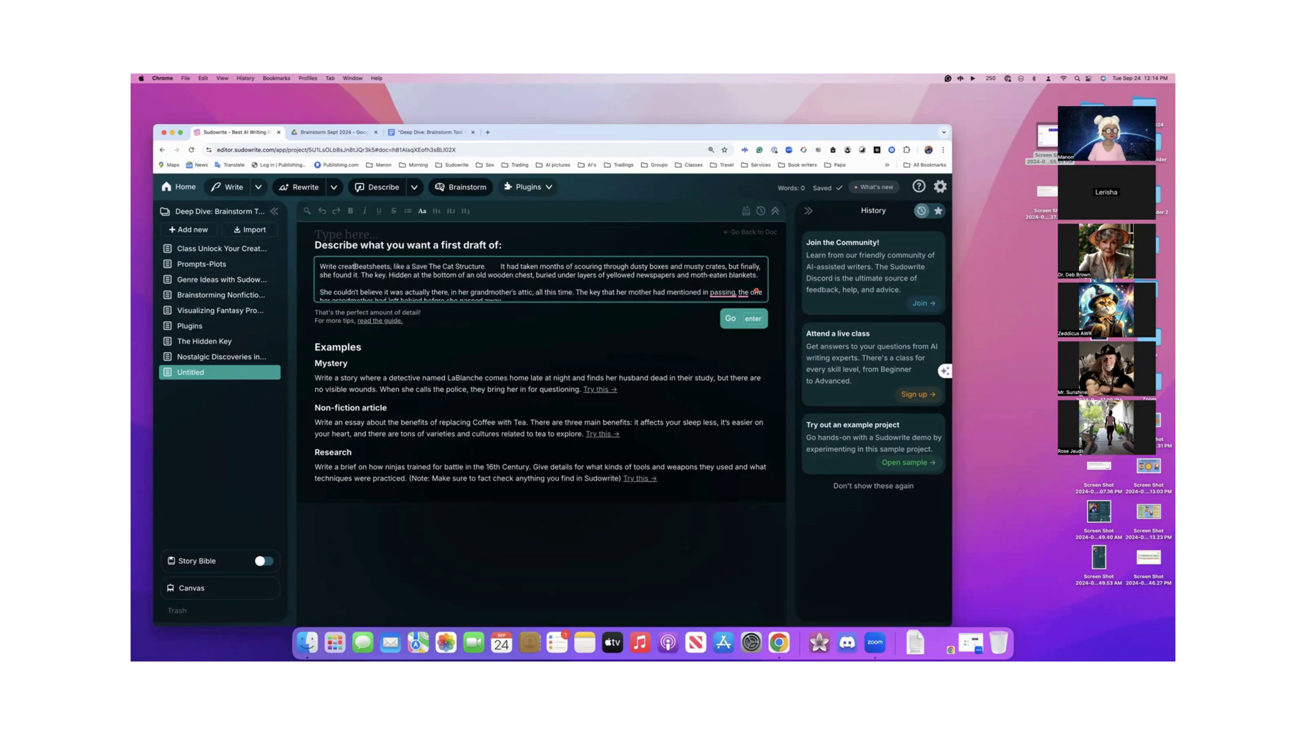
key(BackSpace)
key(BackSpace)
key(BackSpace)
key(BackSpace)
key(BackSpace)
key(BackSpace)
key(BackSpace)
text(a)
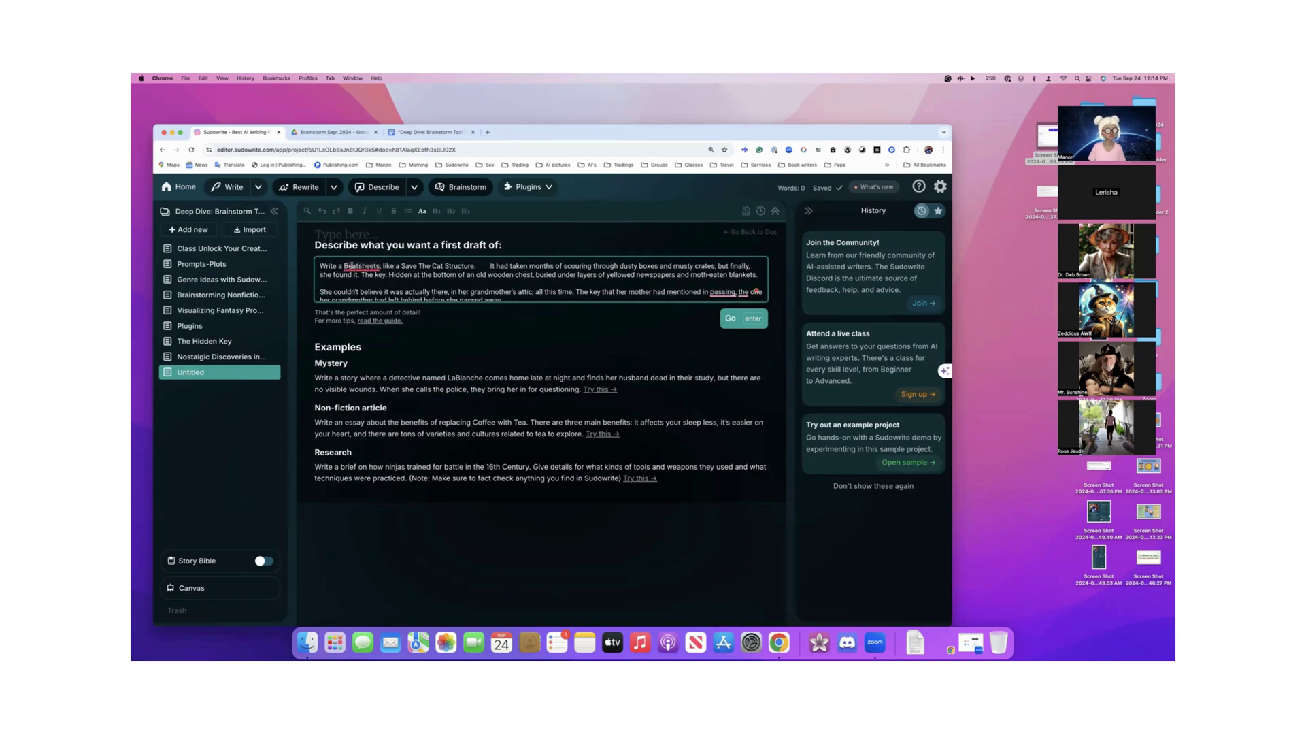
click(361, 266)
click(361, 293)
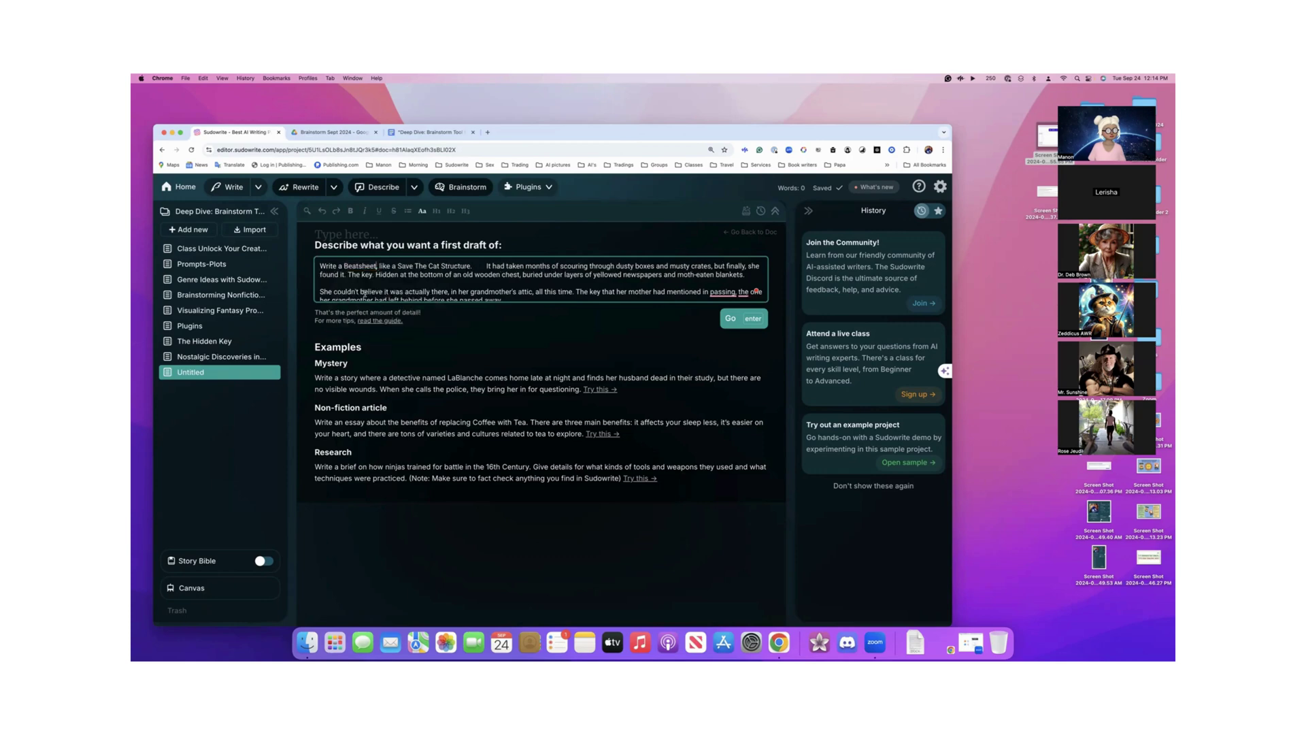
- Finish the Save The Cat beat sheet description and generate the first draft from it
text(.)
scroll(502, 292, down, 2)
click(730, 318)
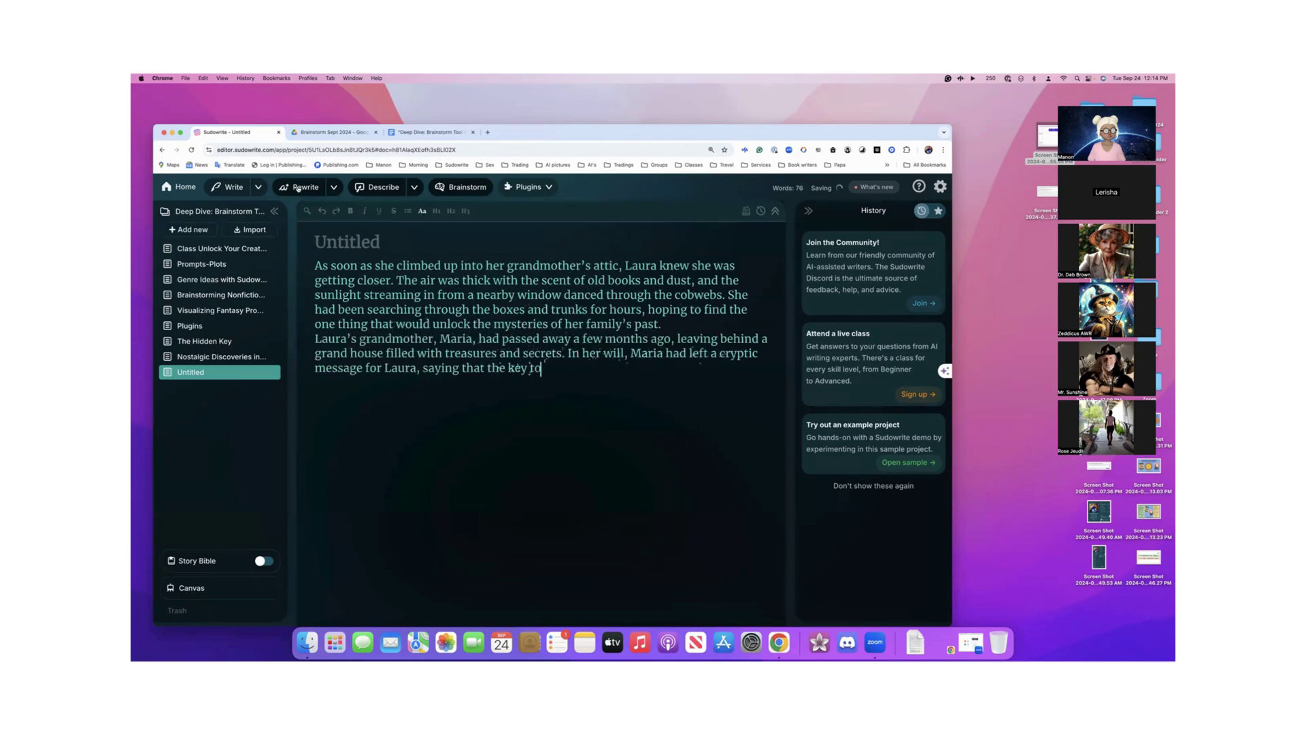
- Reload the page to stop the running draft and open the document Nostalgic Discoveries in the Attic
click(192, 151)
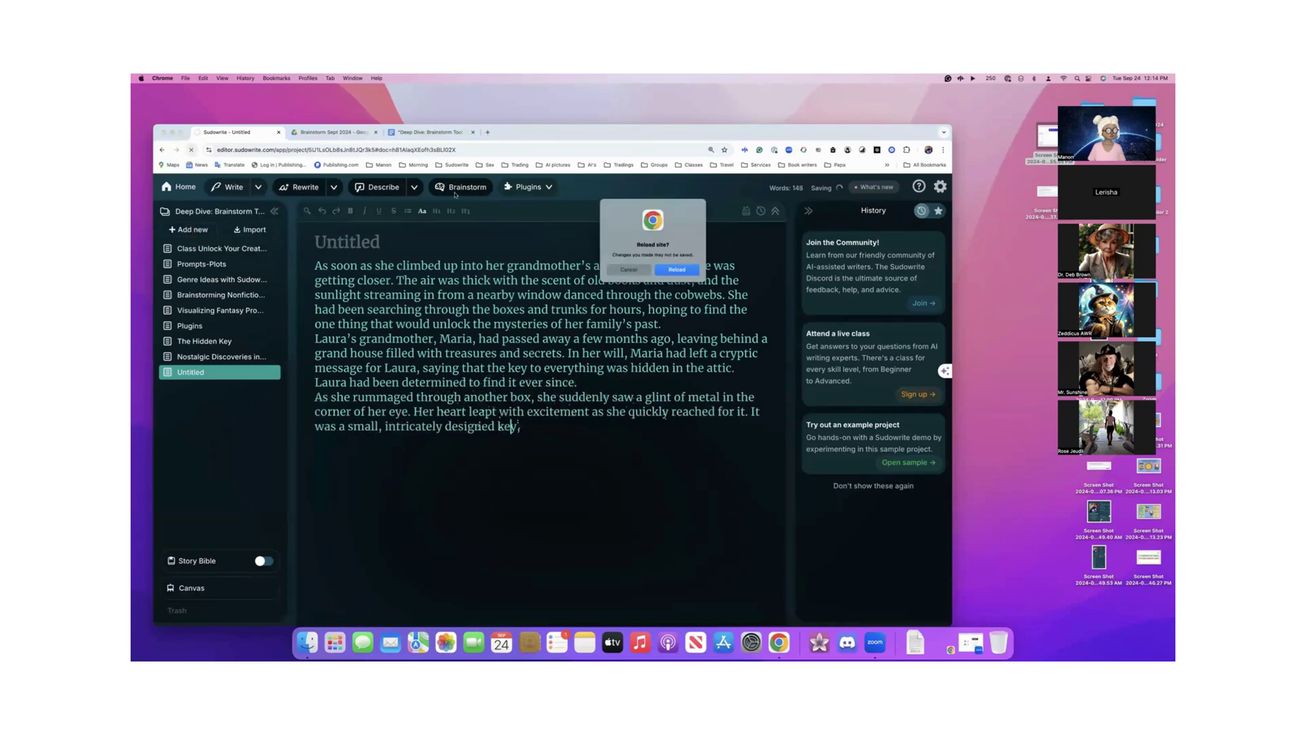
click(674, 270)
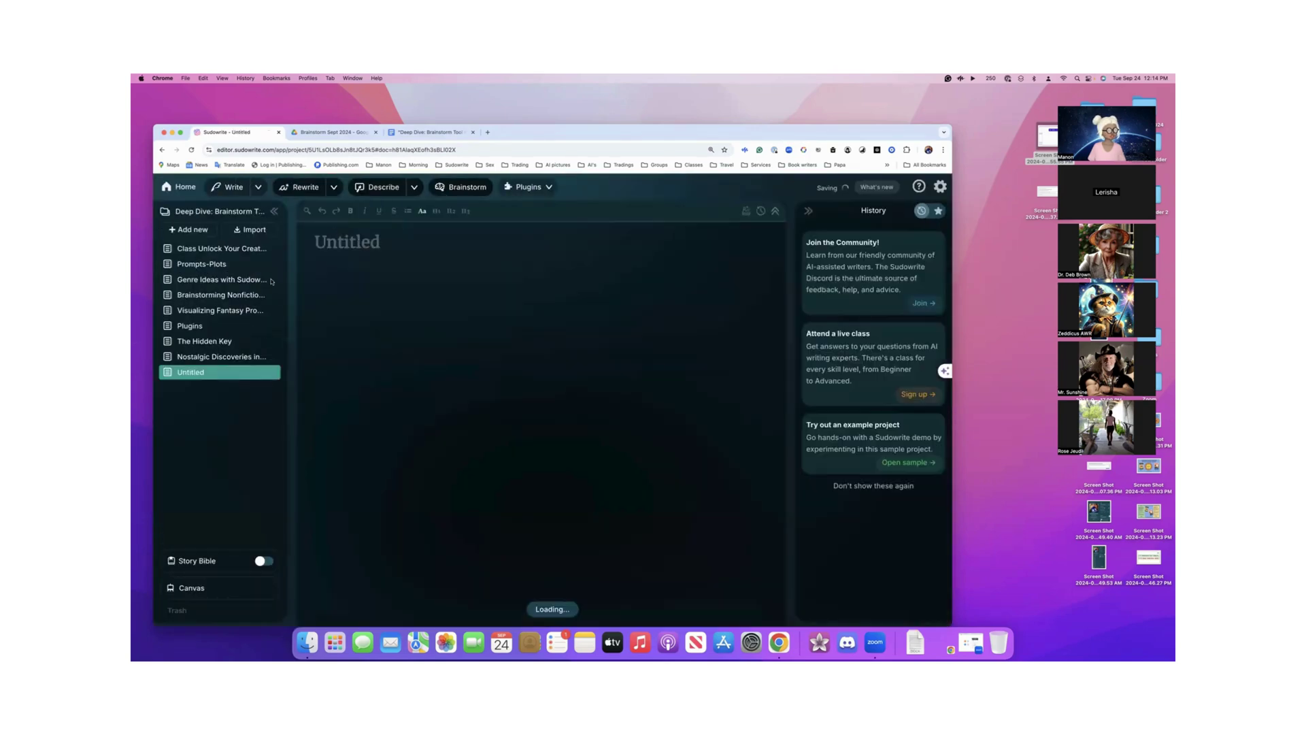
click(227, 357)
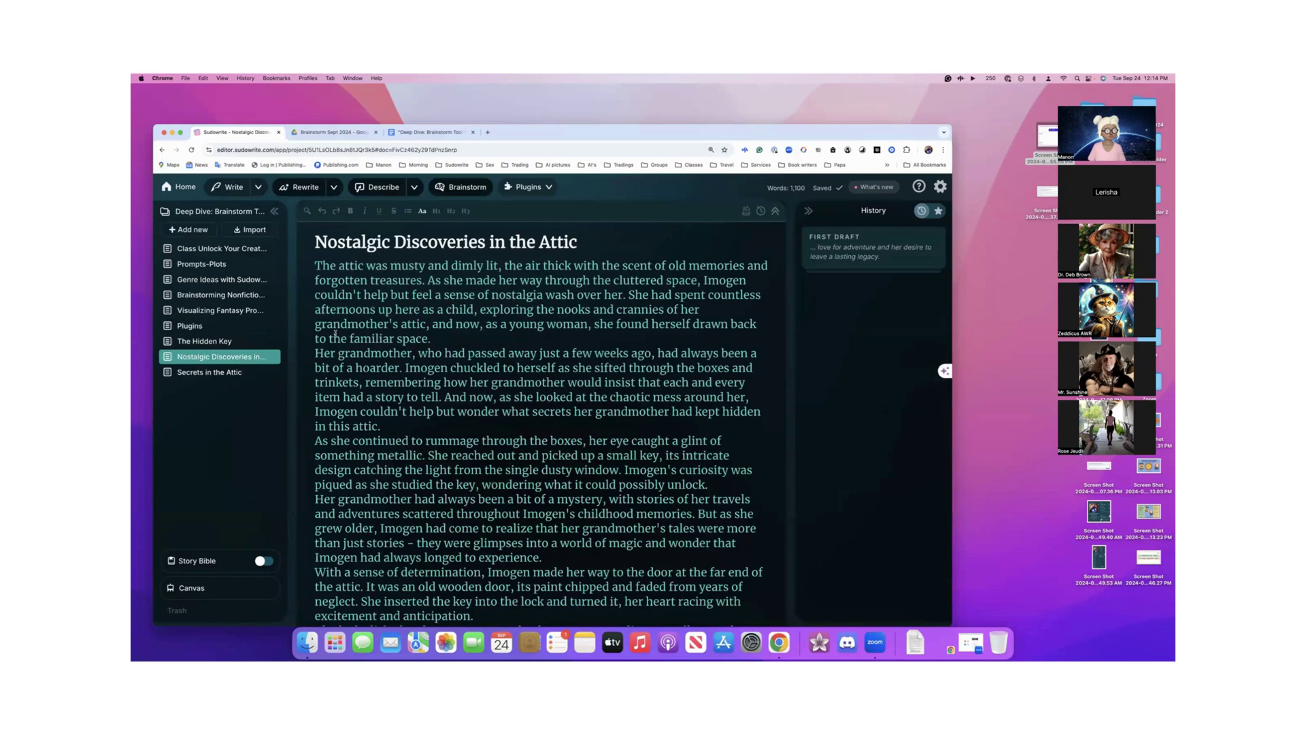
- Try to select the entire Nostalgic Discoveries in the Attic story for Quick Edit
scroll(336, 333, down, 10)
scroll(335, 332, up, 8)
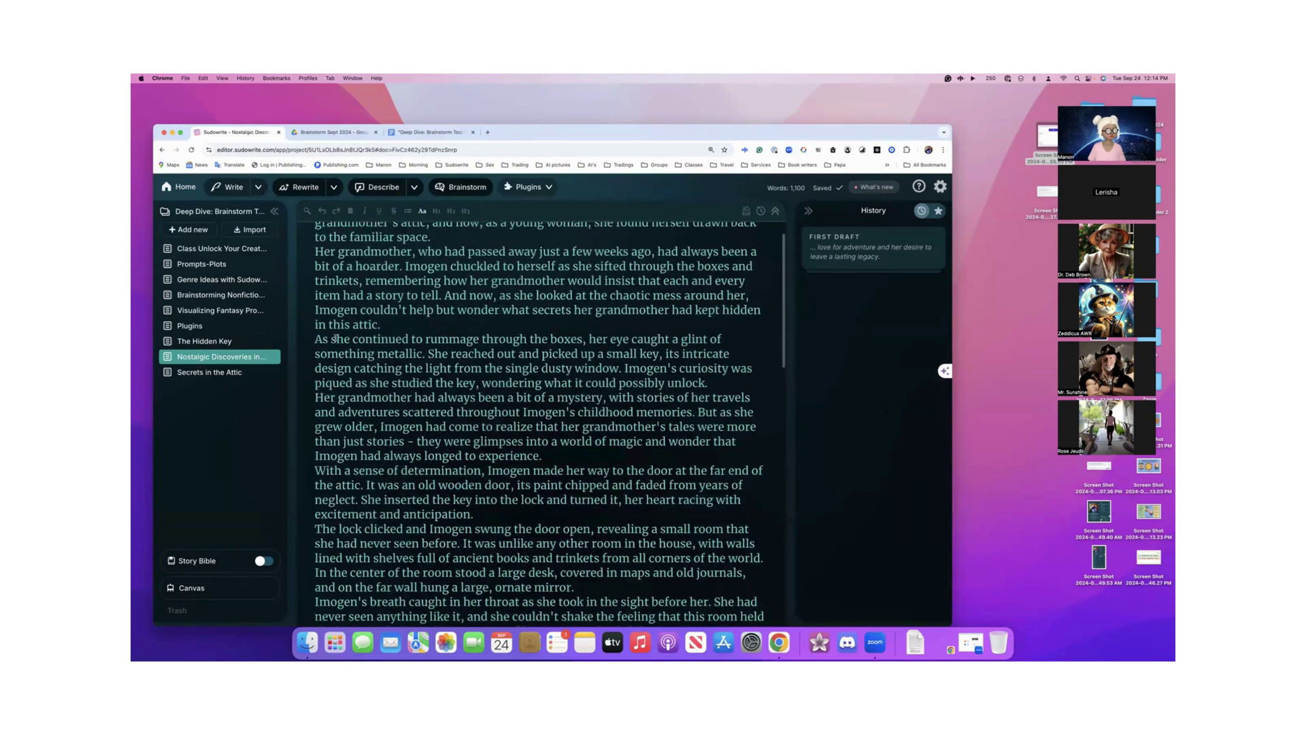
scroll(336, 339, up, 4)
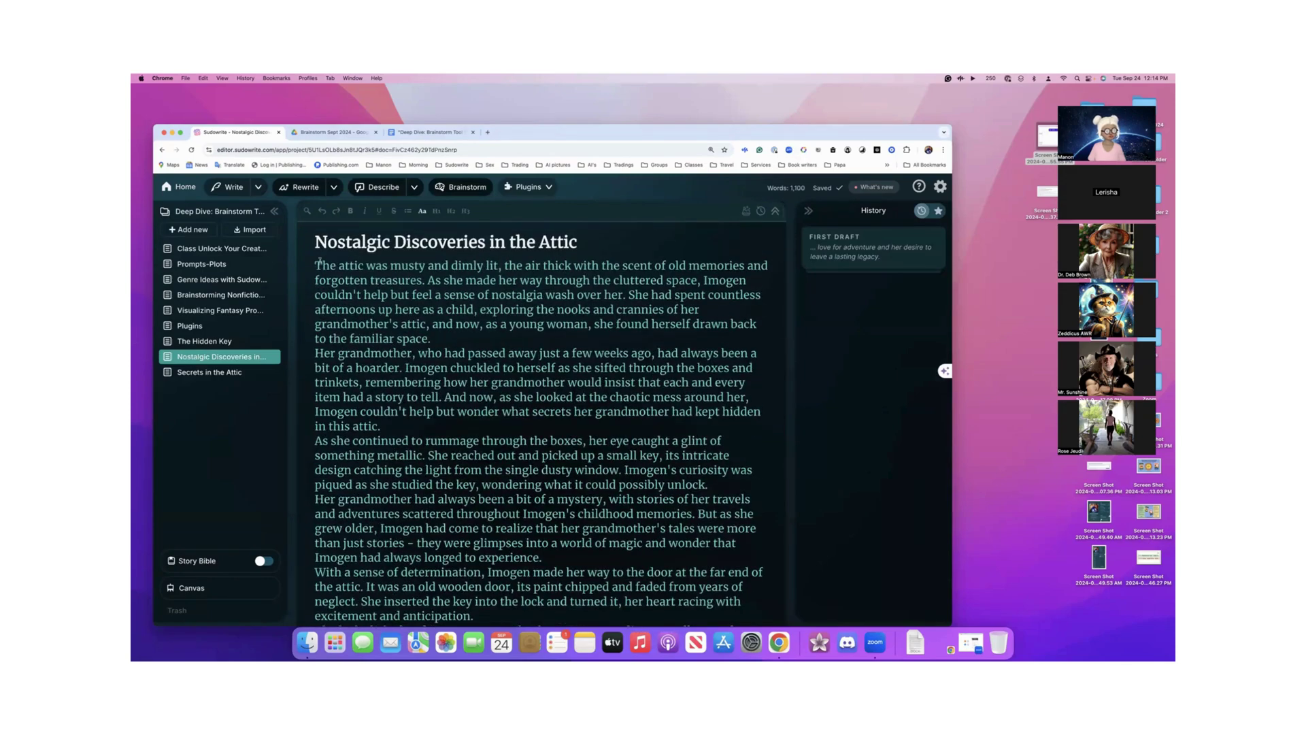
drag(316, 266, 458, 598)
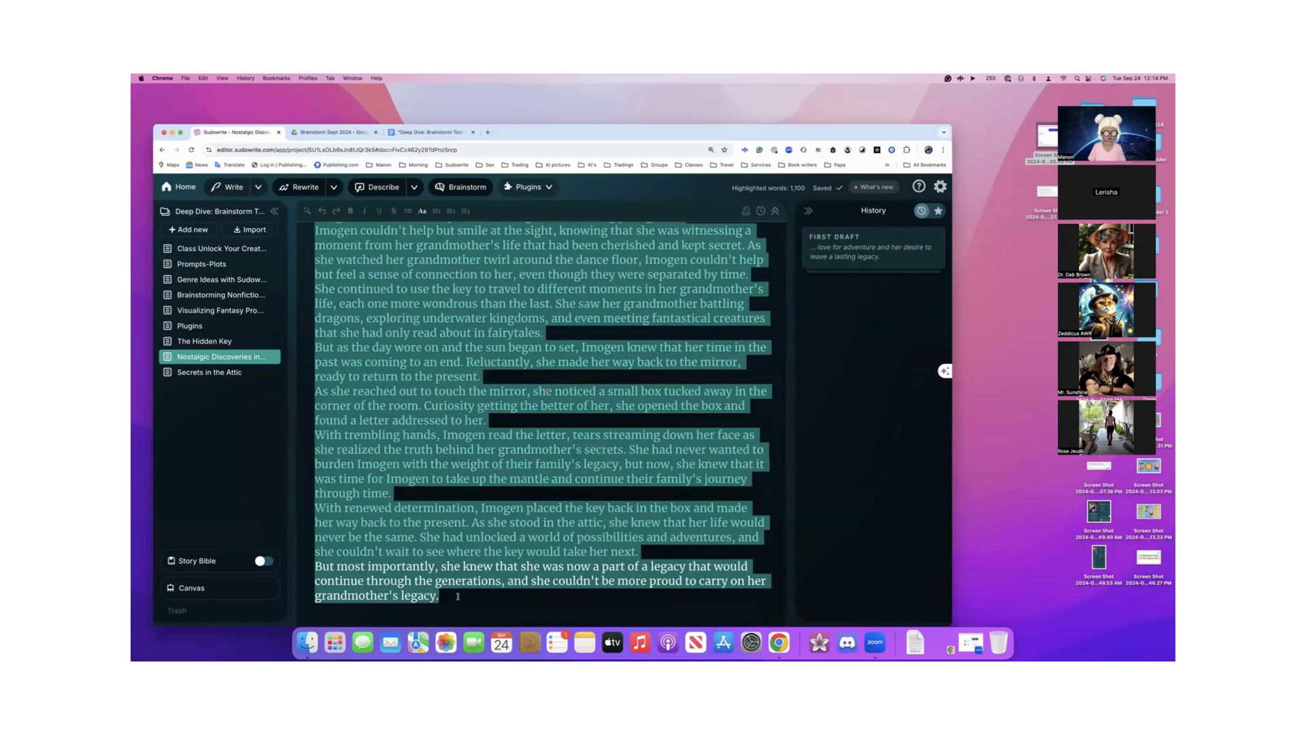
scroll(458, 596, up, 20)
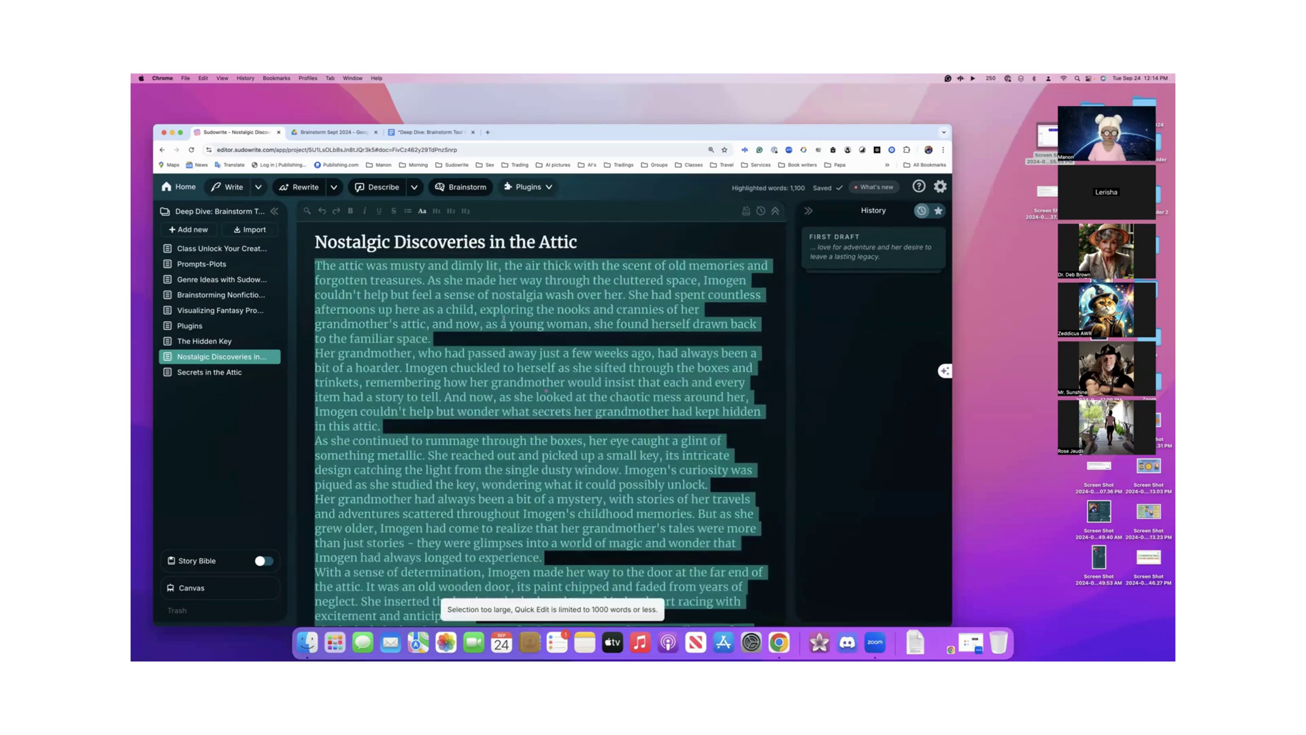
click(477, 309)
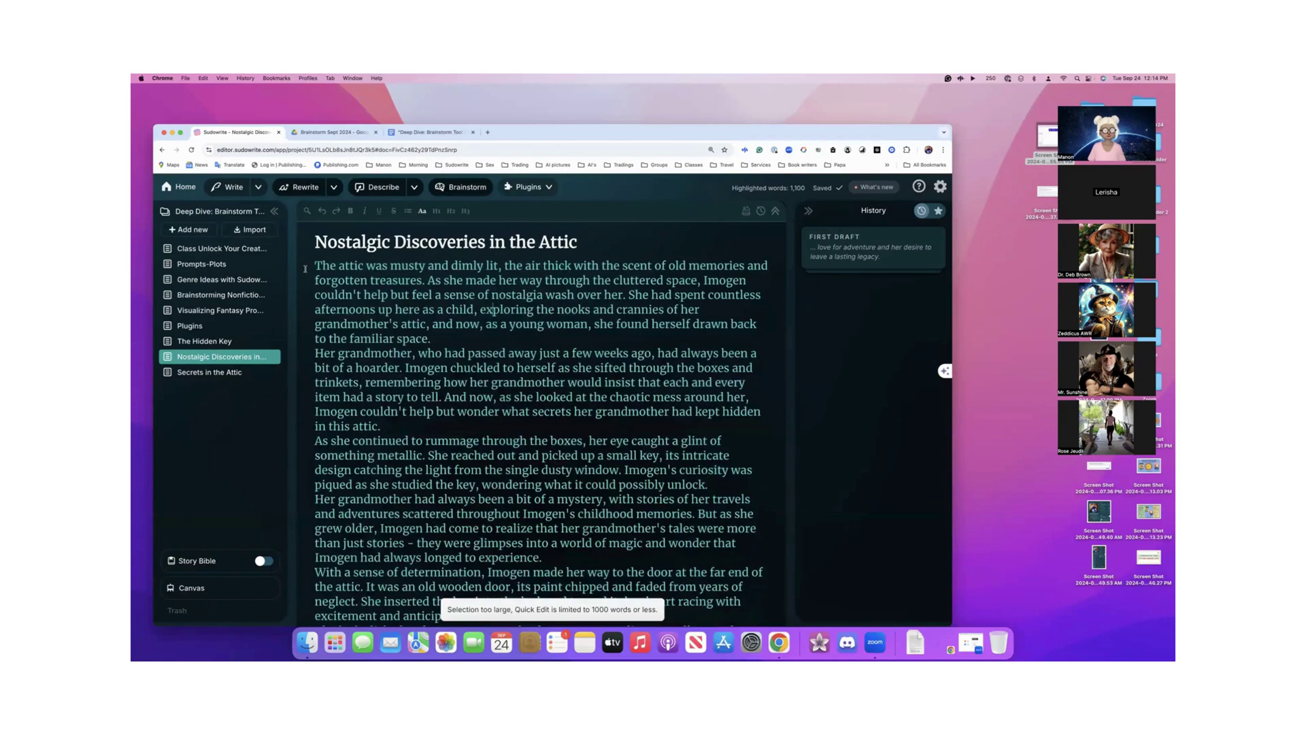
- Select the story from its opening through "beyond the one they knew" and start a Quick Chat about it
drag(308, 267, 619, 534)
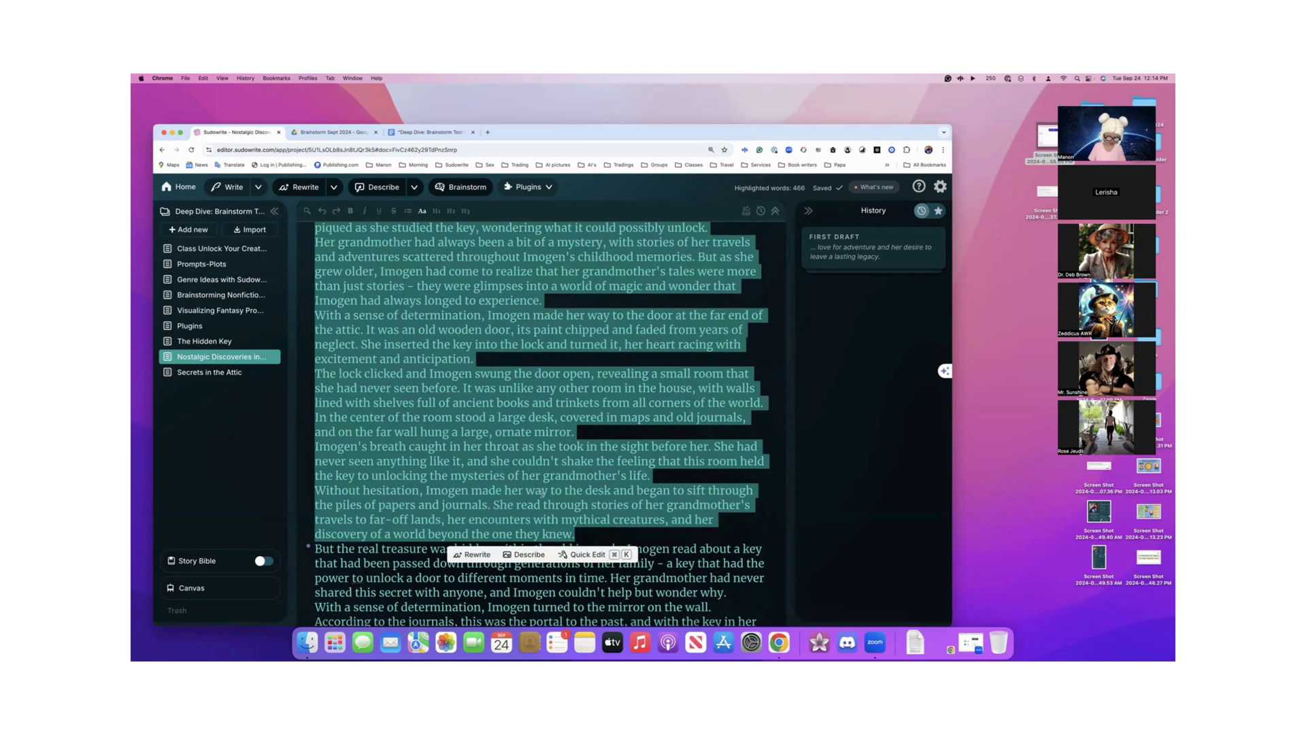
key(super+k)
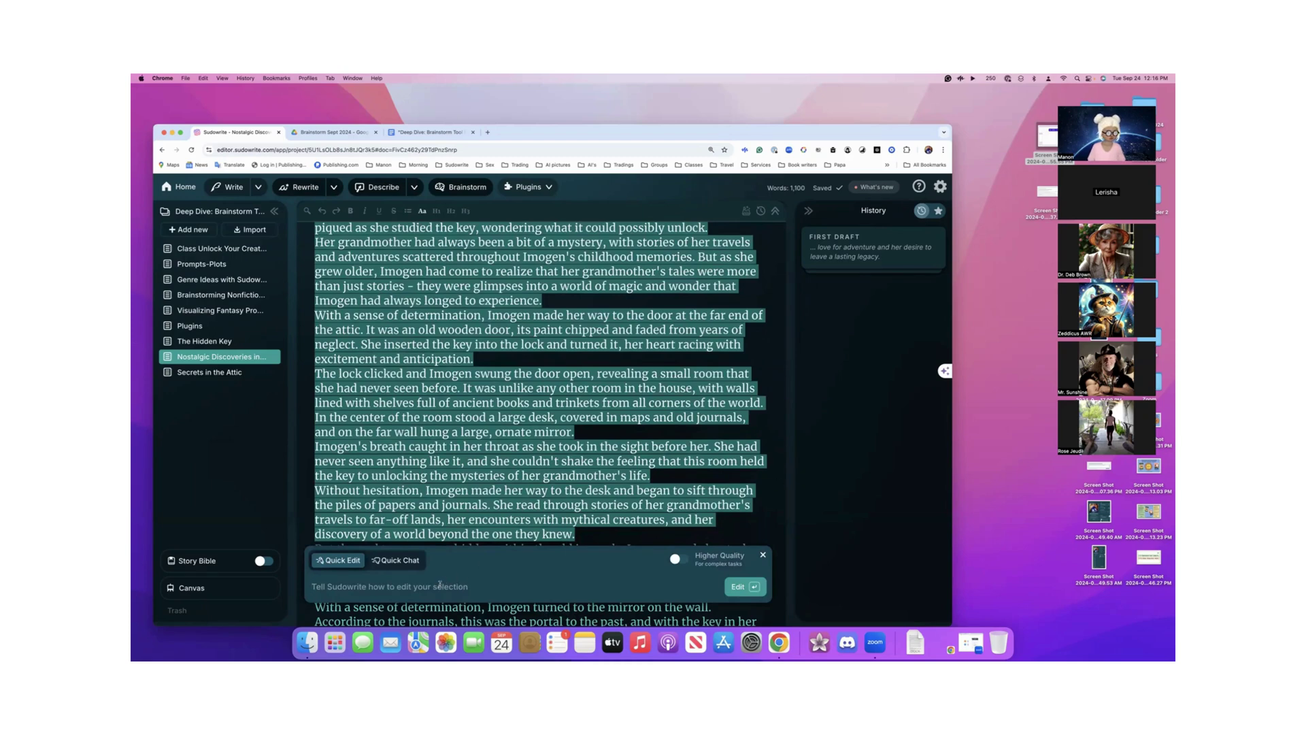
click(395, 560)
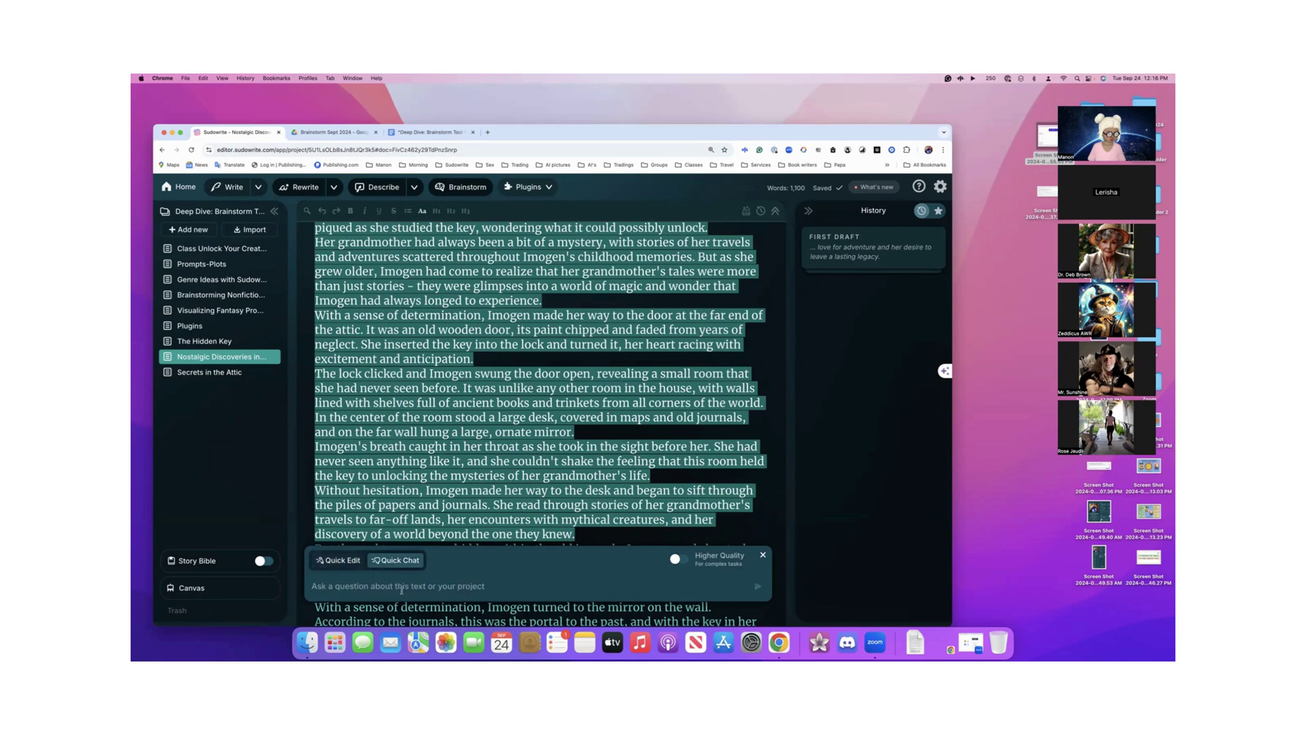
- Ask the chat "Create Beatsheets, like a Save The Cat Structure from this story."
text(create Beatsheets, like a Save The Cat Structure)
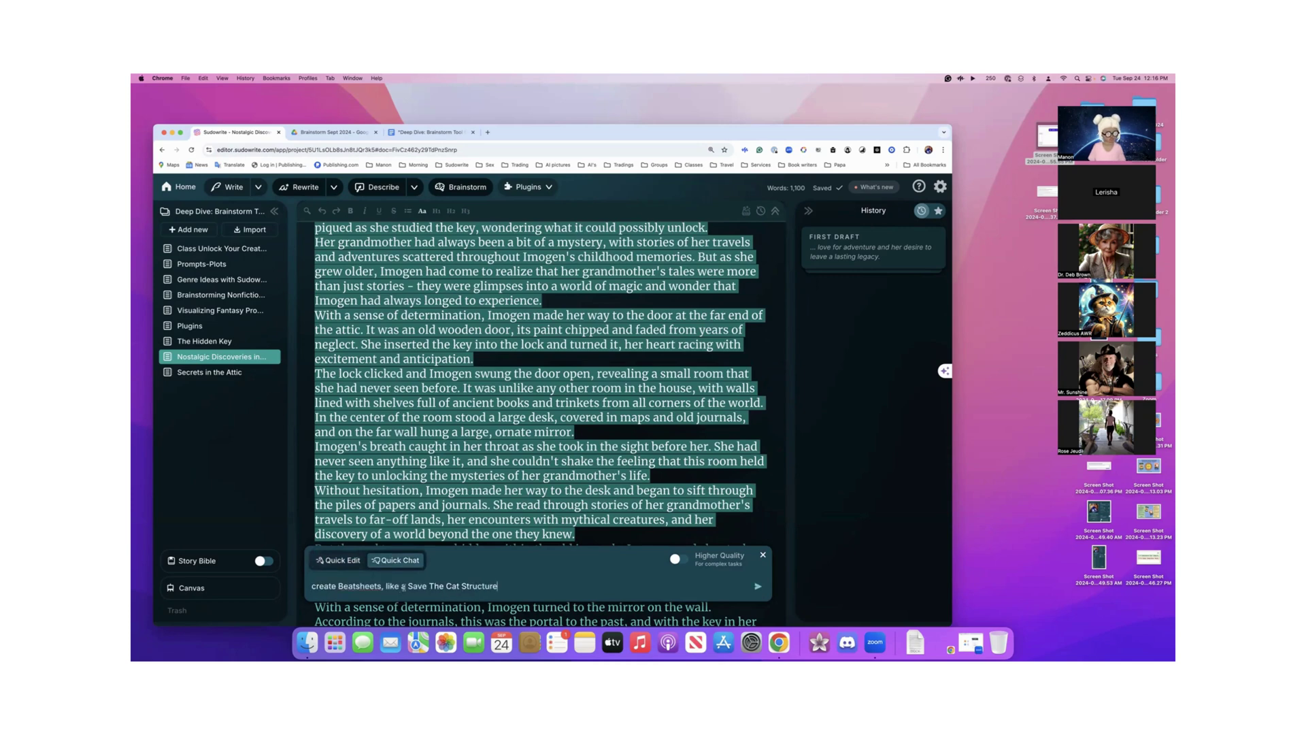
click(315, 587)
key(BackSpace)
text(C)
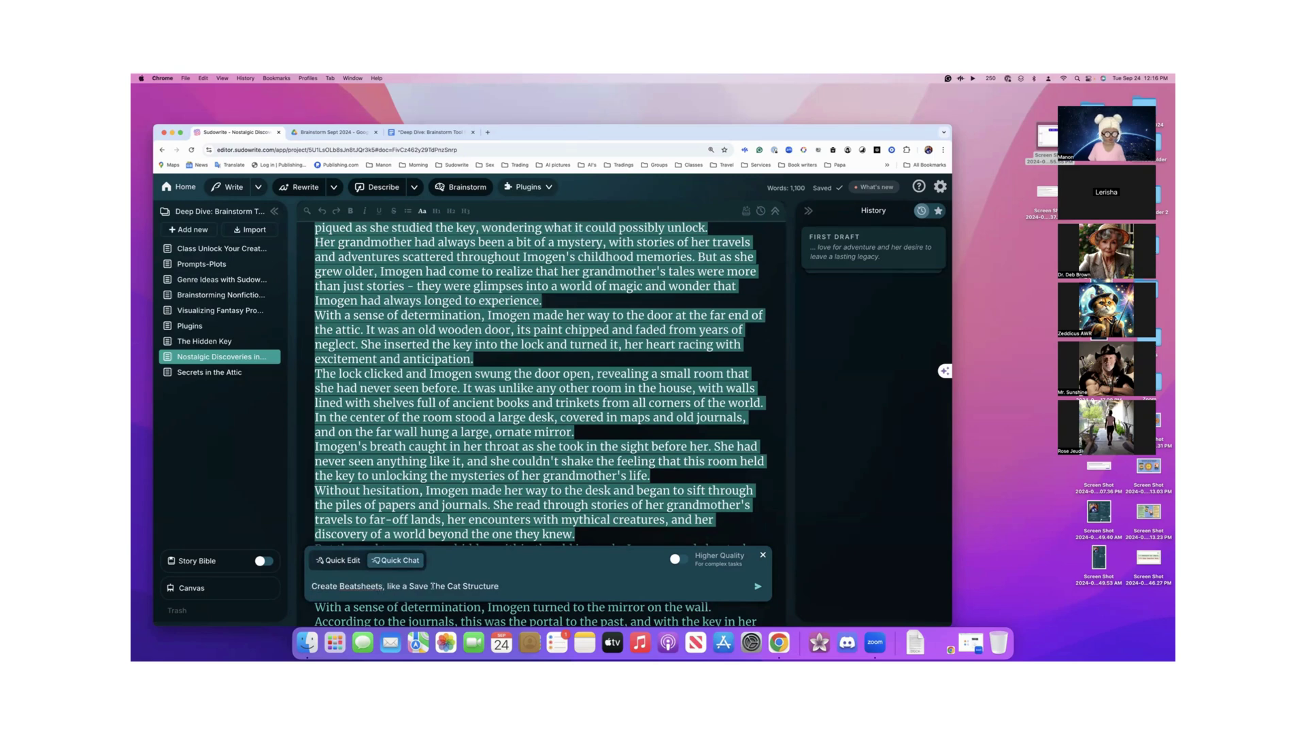
text(.)
text( from this)
text( story)
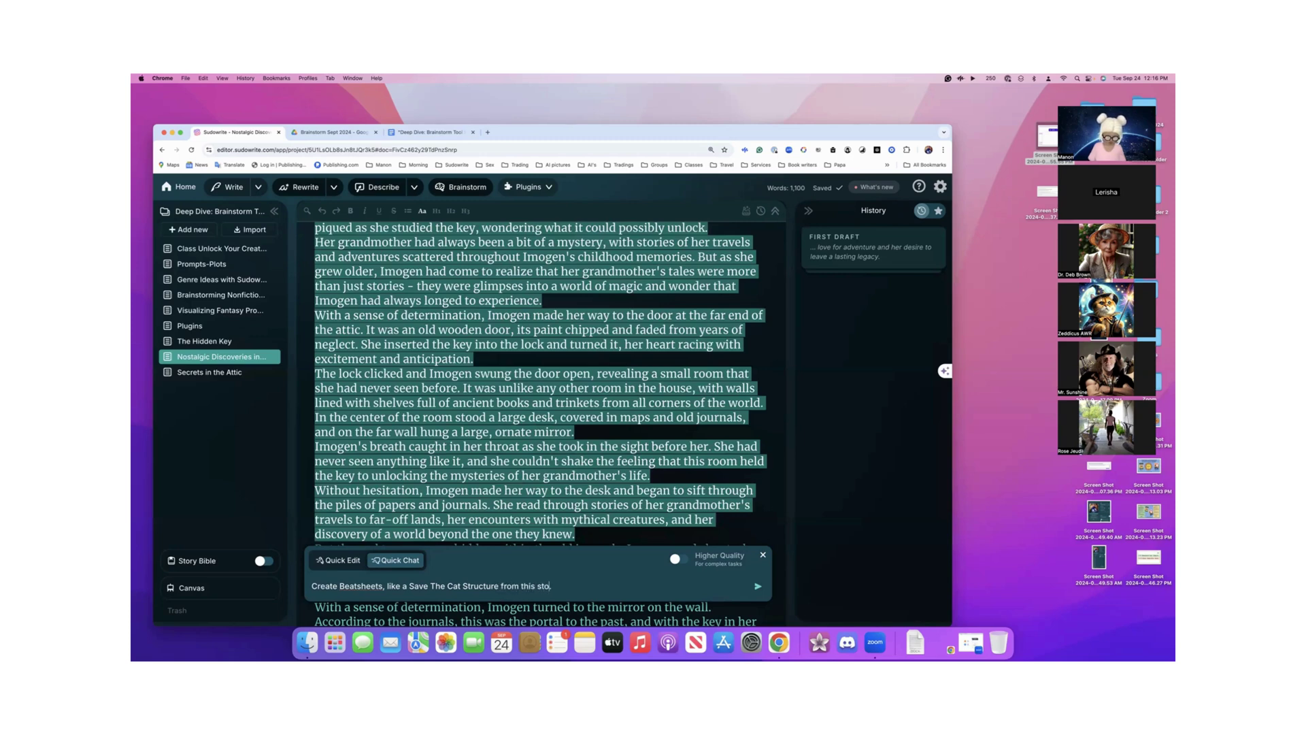
key(Return)
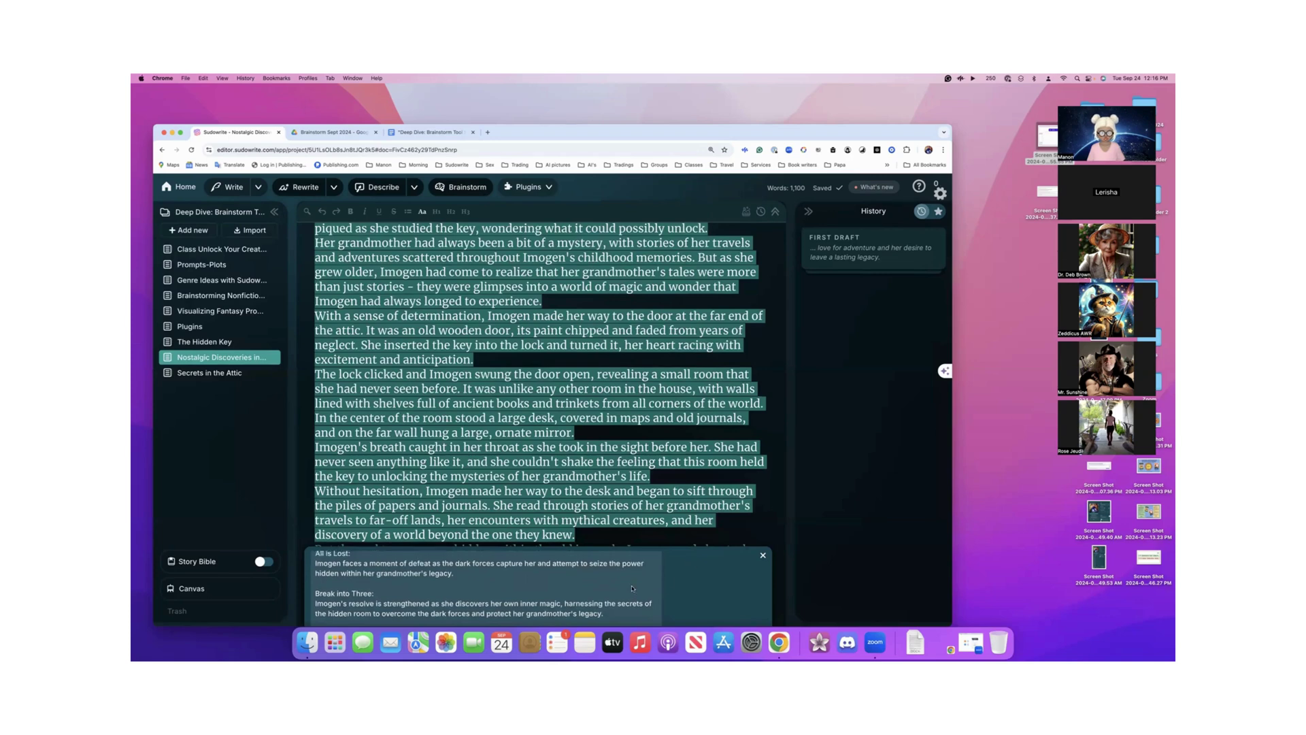
- Copy the generated beat sheet from Opening Image through Closing Image and paste it into a new document
scroll(632, 587, up, 5)
scroll(633, 586, down, 5)
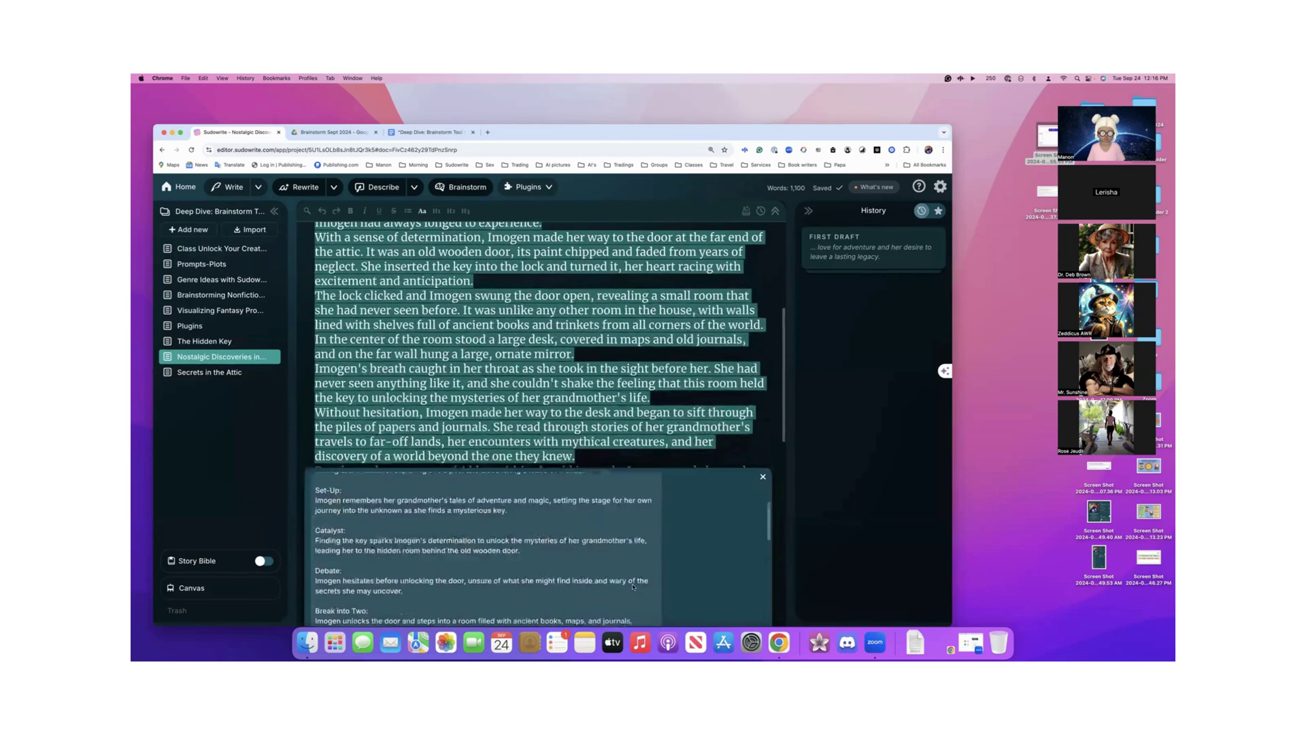
scroll(633, 585, down, 5)
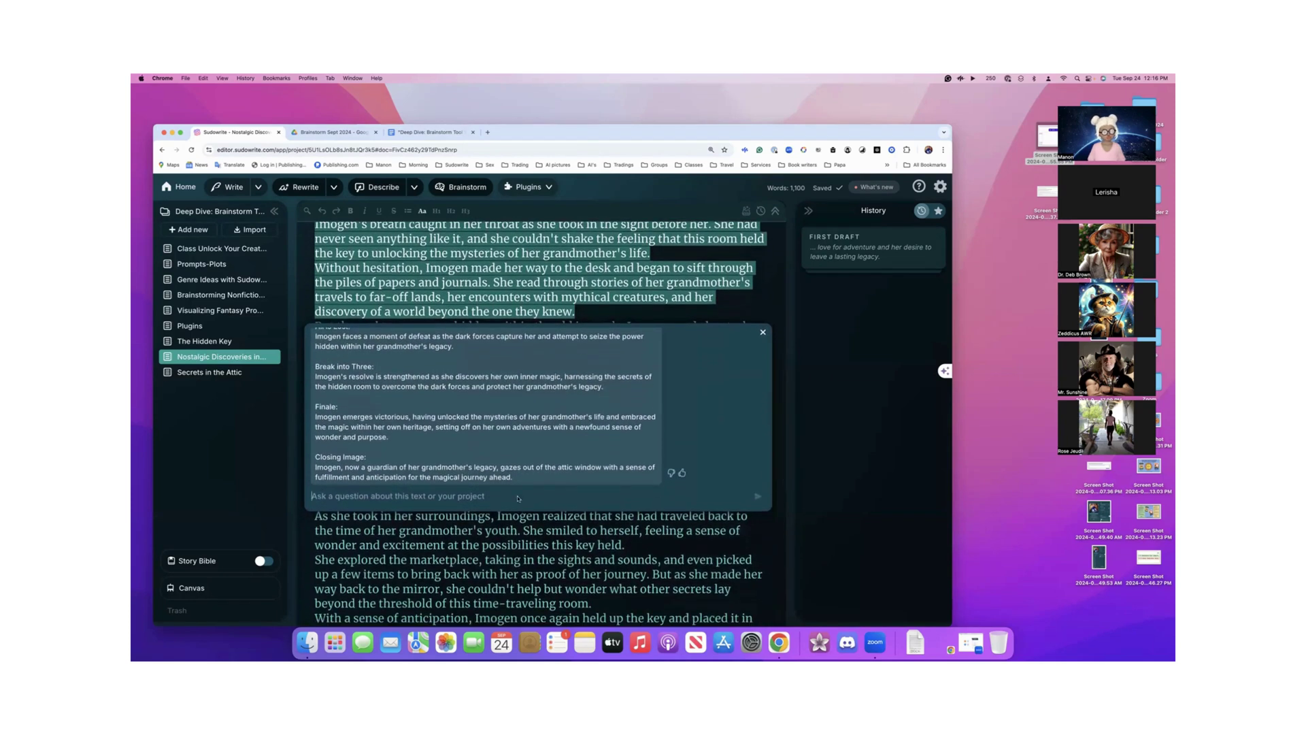
scroll(460, 470, up, 10)
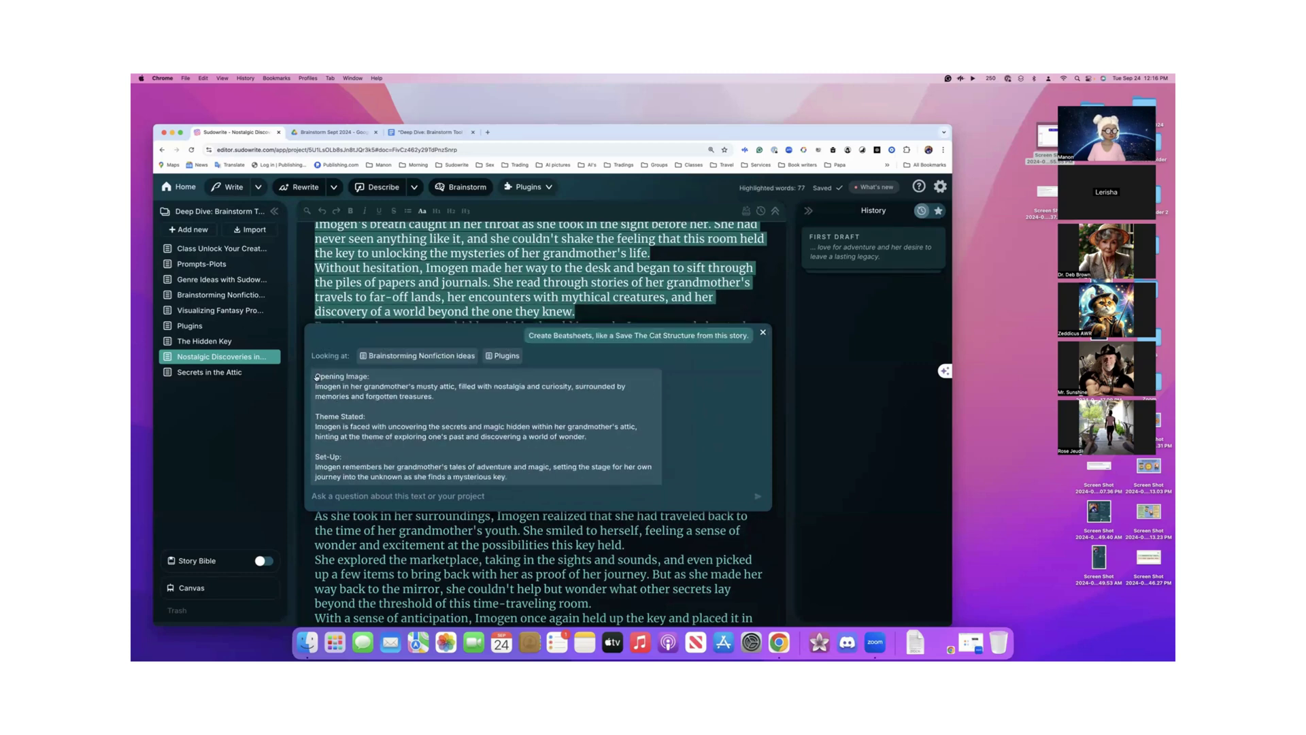
scroll(333, 436, down, 10)
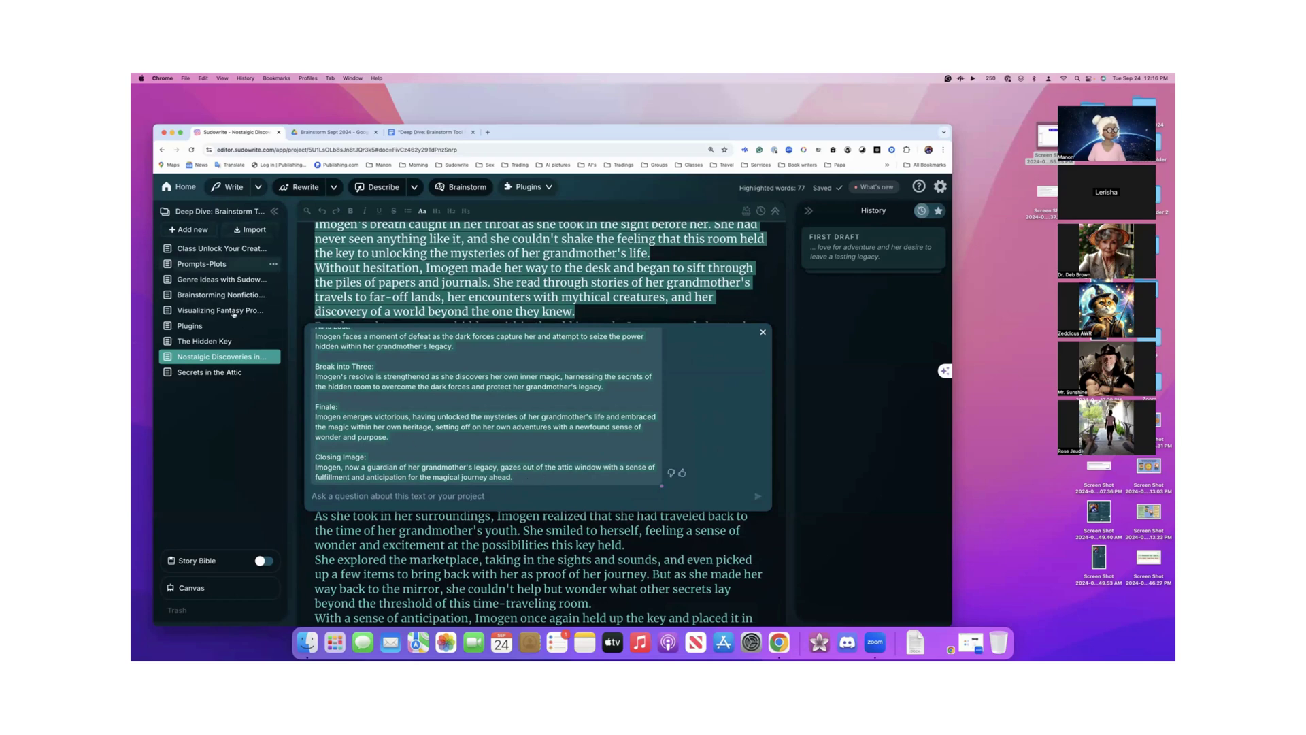
click(207, 229)
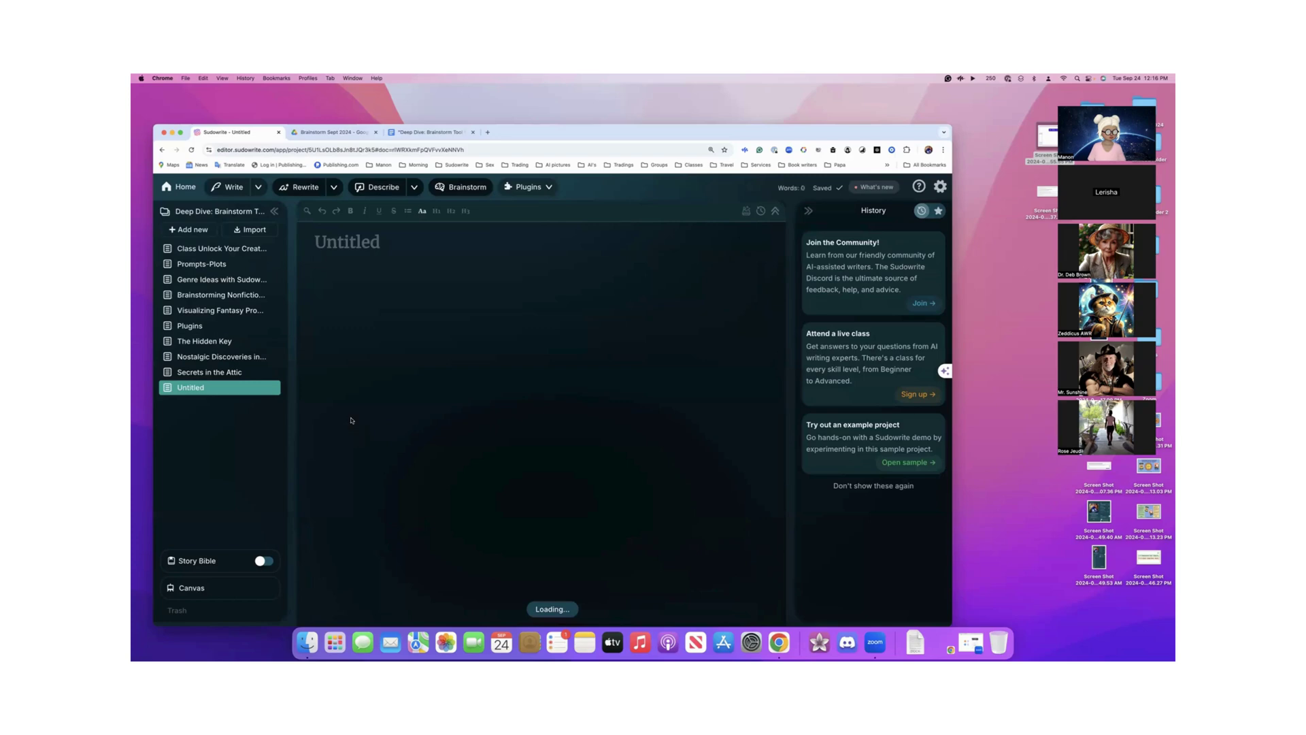
key(super+v)
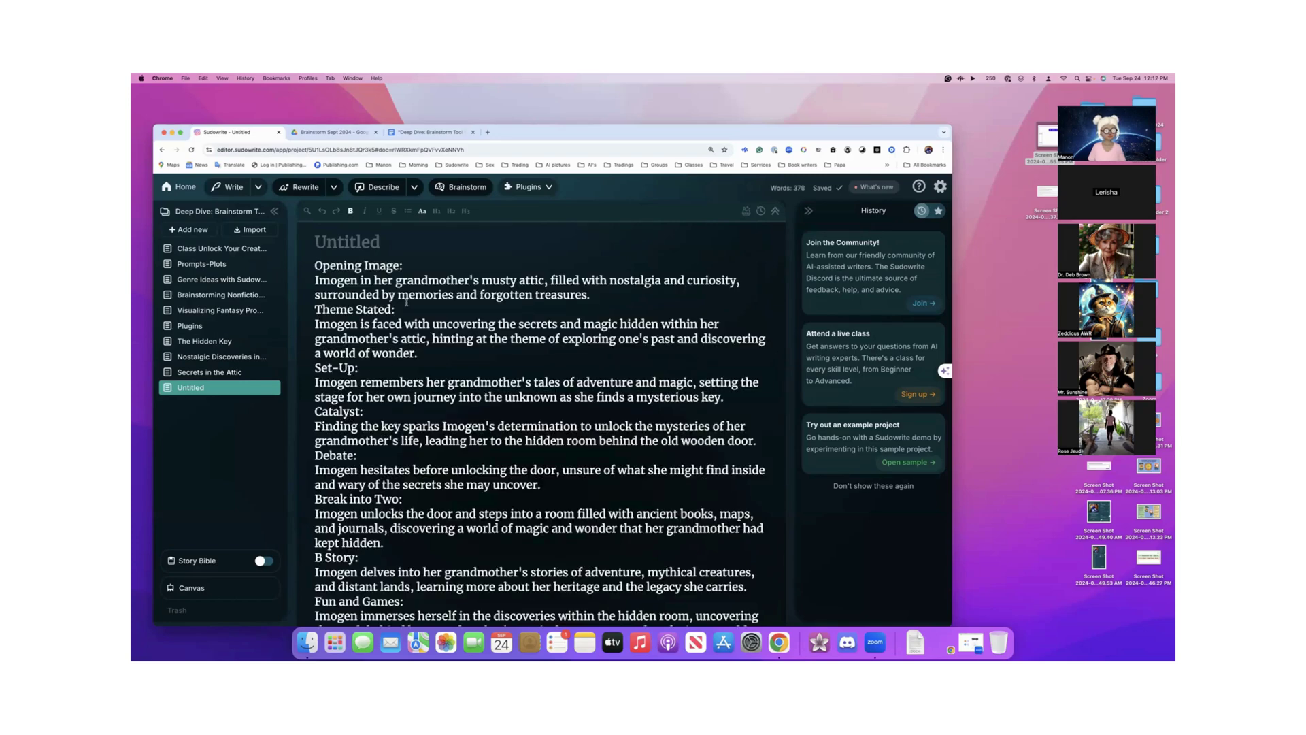
- Insert a blank line before each of the Theme Stated, Set-Up, Catalyst and Debate headings
click(595, 296)
key(Return)
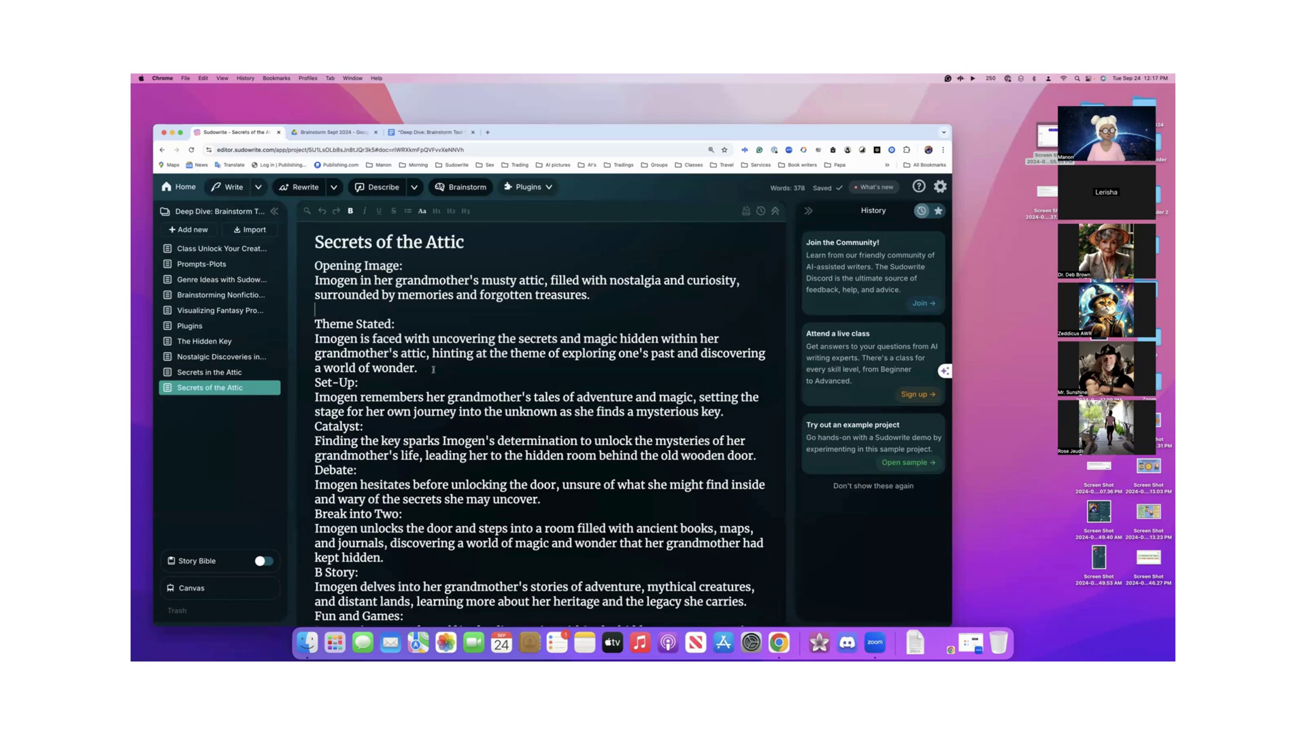
click(311, 383)
key(Return)
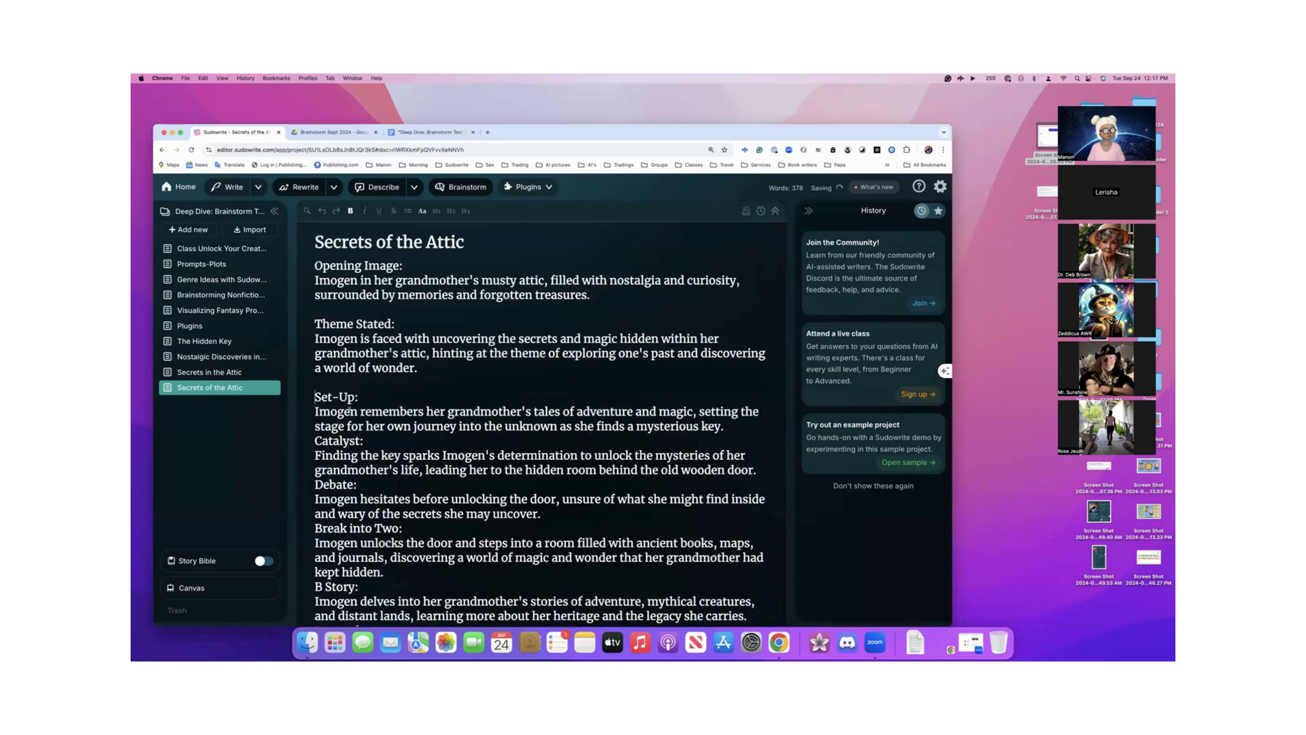
click(315, 441)
key(Return)
scroll(316, 381, down, 5)
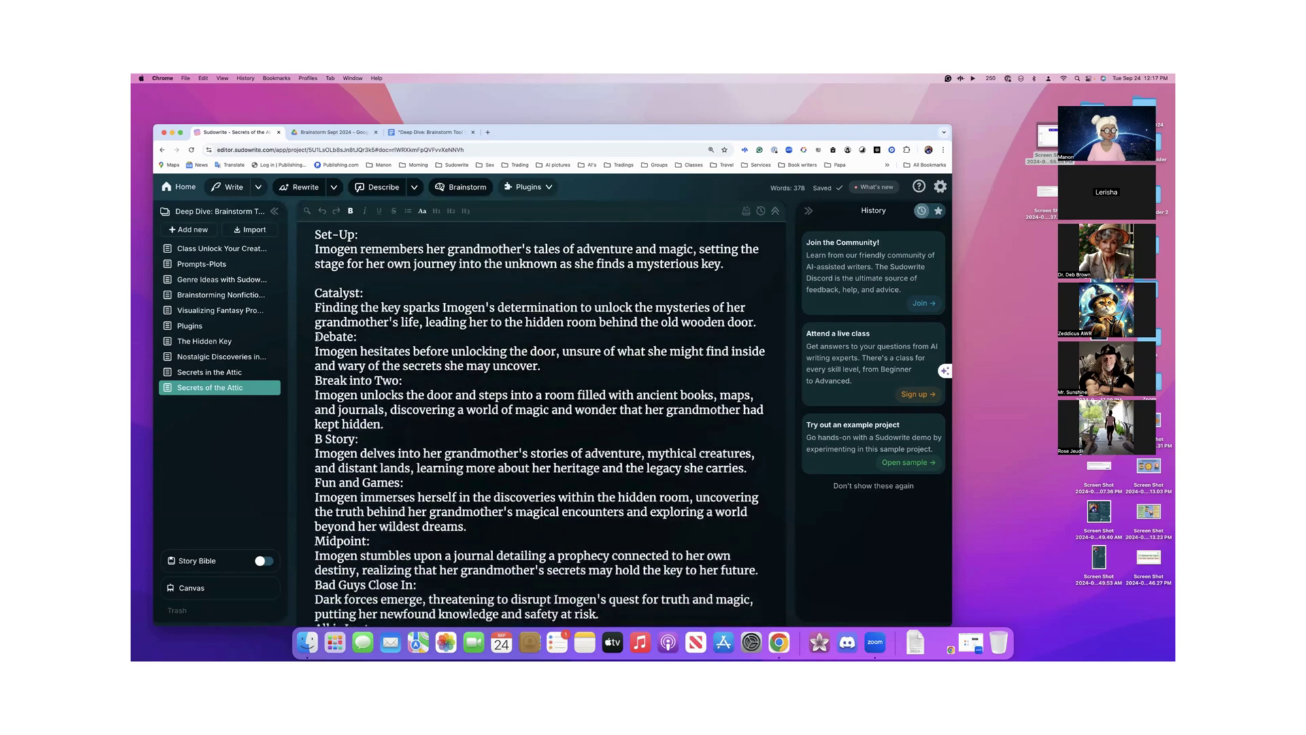
click(316, 336)
key(Return)
- Insert a blank line before each of the B Story, Midpoint, All is Lost and Bad Guys Close In headings
scroll(325, 361, down, 3)
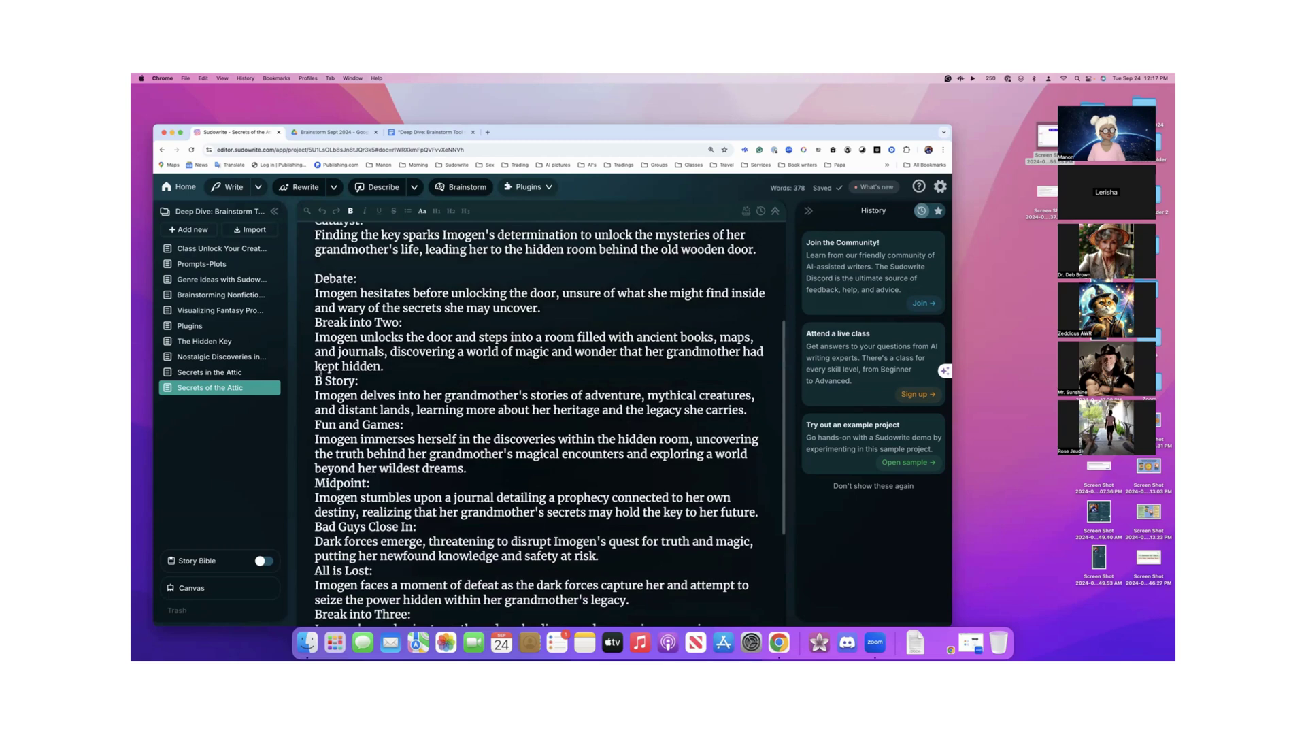
click(315, 381)
key(Return)
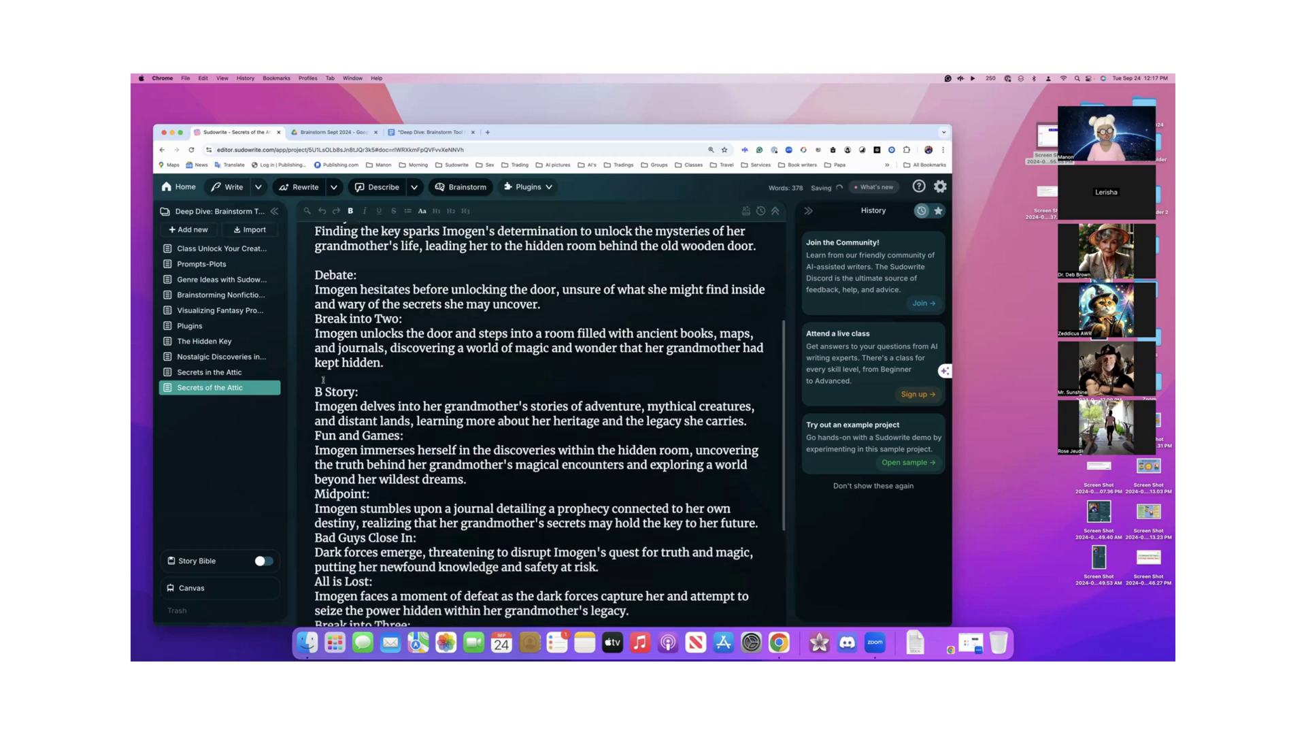
scroll(317, 408, down, 3)
click(316, 417)
key(Return)
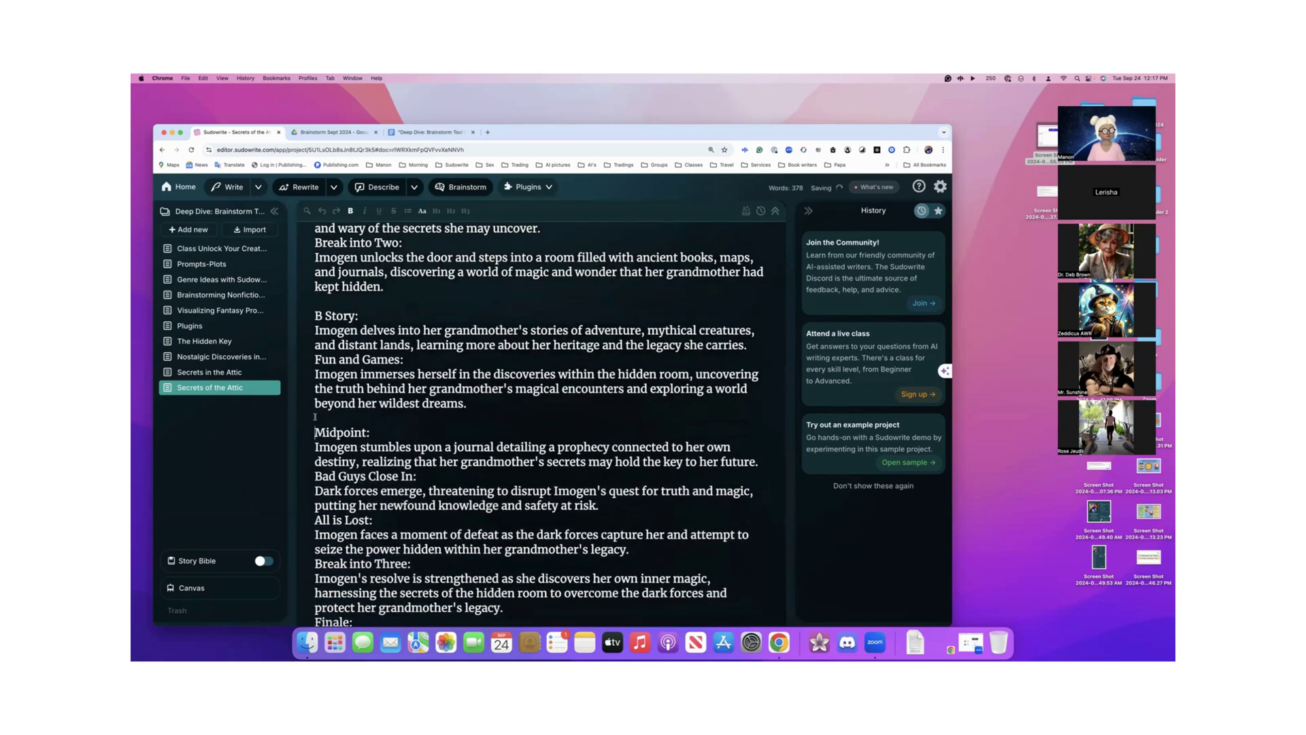
scroll(315, 435, down, 3)
click(315, 435)
key(Return)
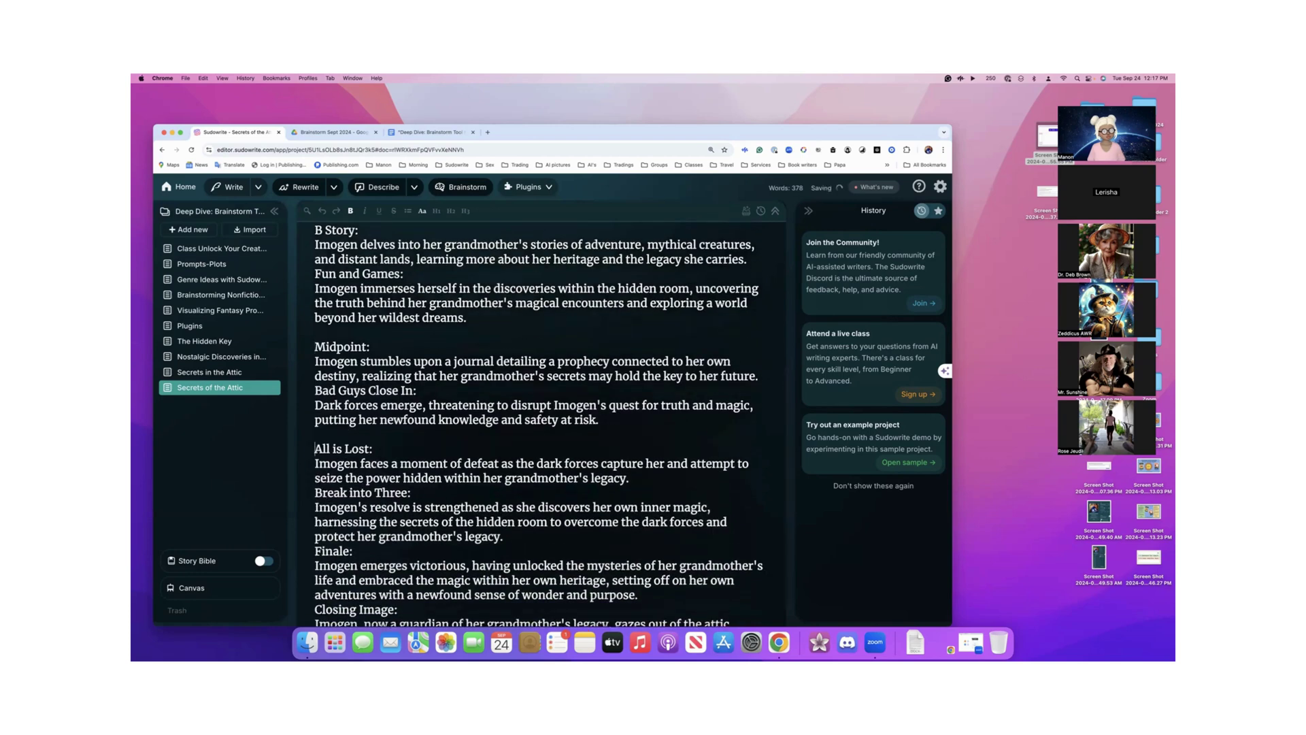
scroll(315, 436, down, 3)
click(315, 333)
key(Return)
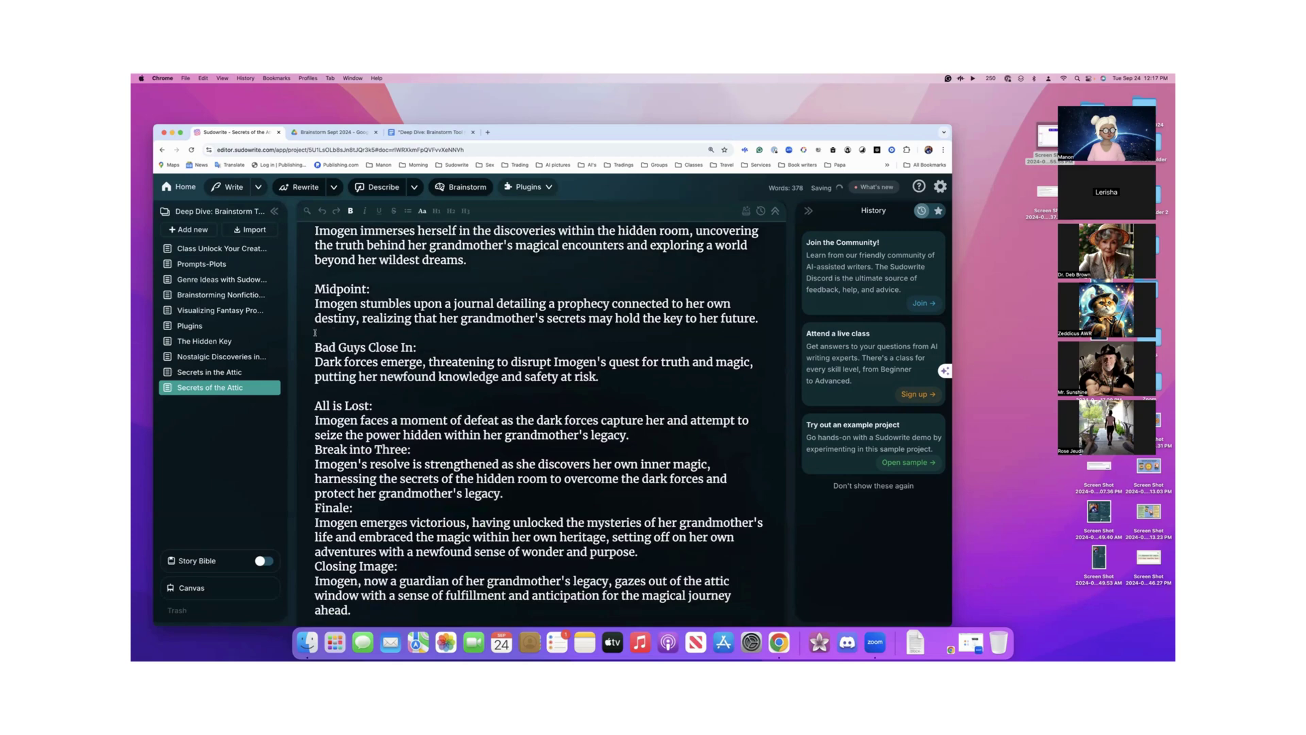
- Insert a blank line before each of the Break into Three, Finale and Closing Image headings
scroll(315, 332, down, 1)
click(316, 434)
key(Return)
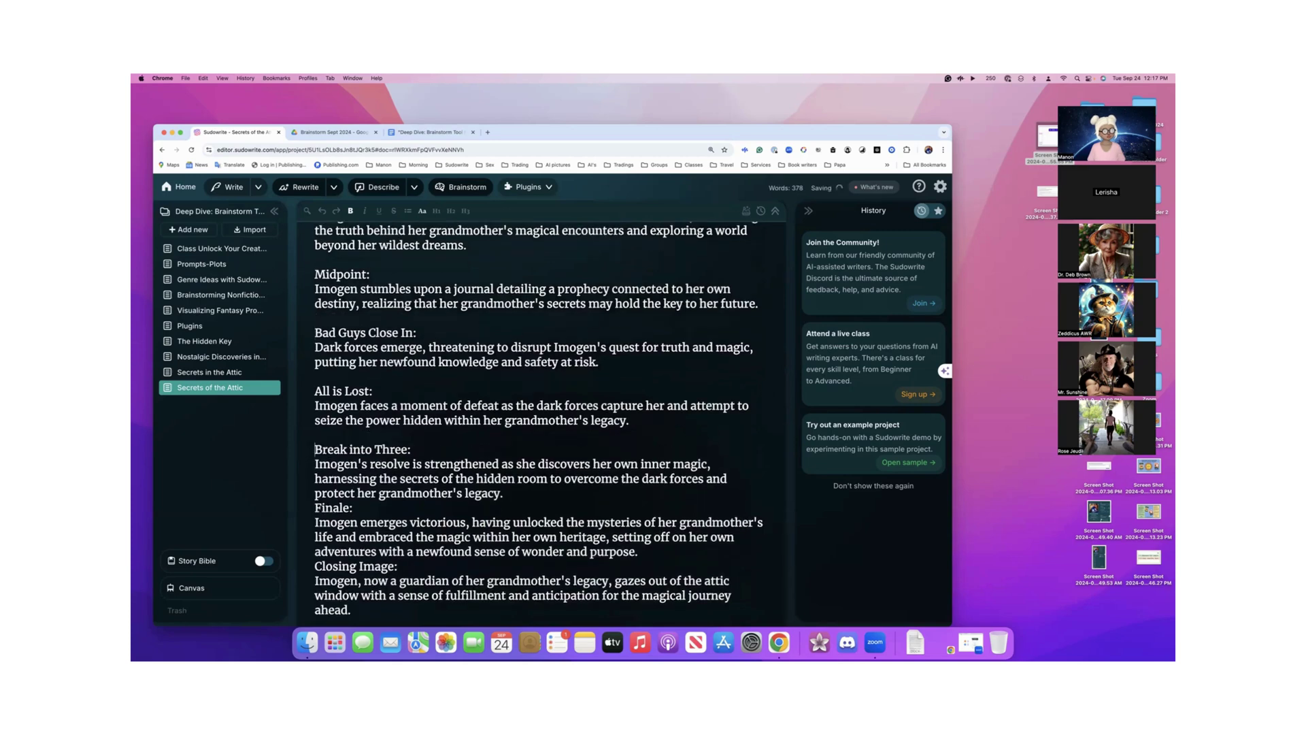
click(316, 507)
key(Return)
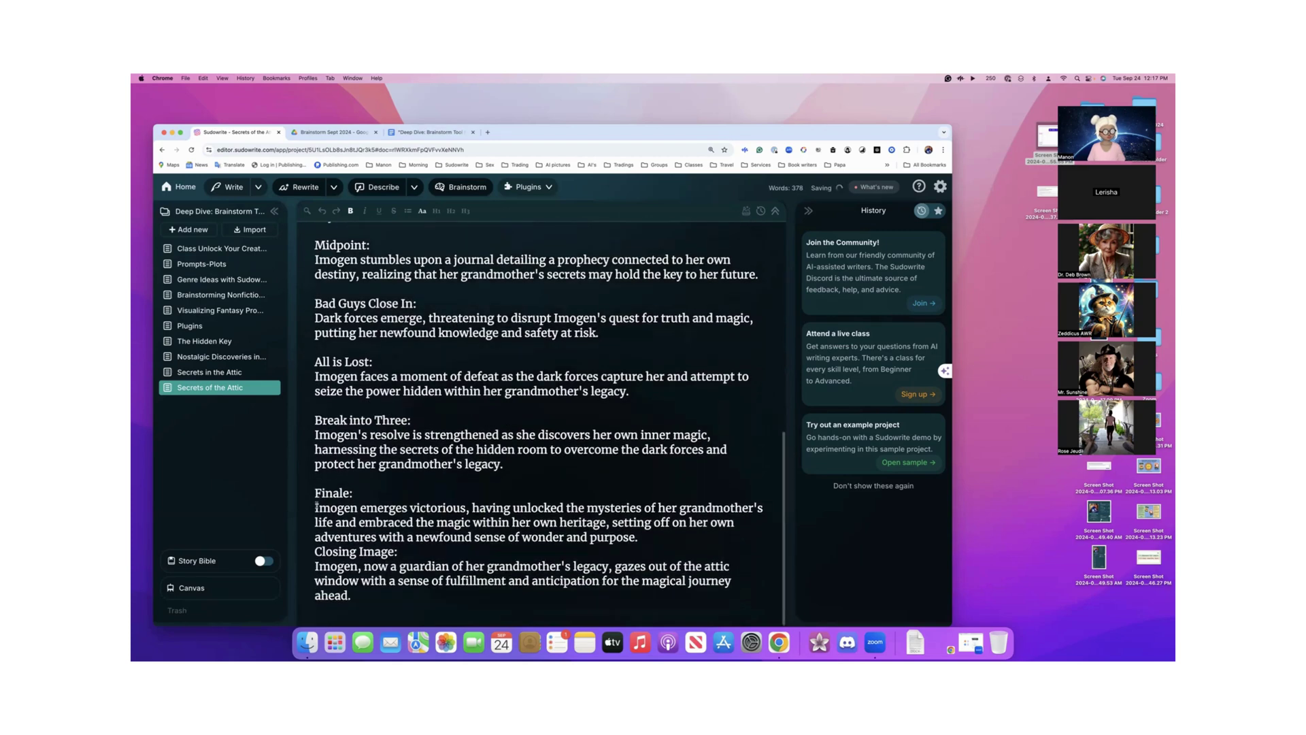
scroll(317, 517, down, 2)
click(316, 551)
key(Return)
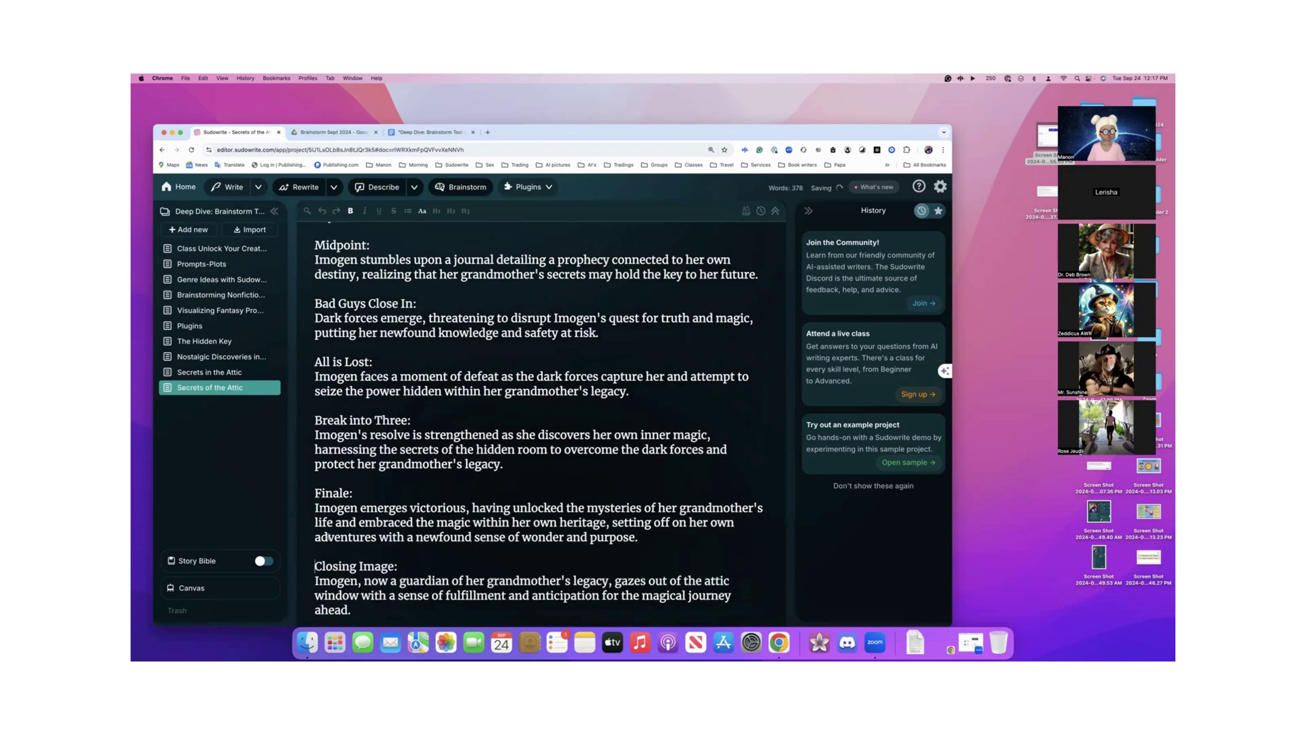
- Add the missing blank line before the Break into Two heading and return to the beginning of the beat sheet
scroll(319, 541, up, 20)
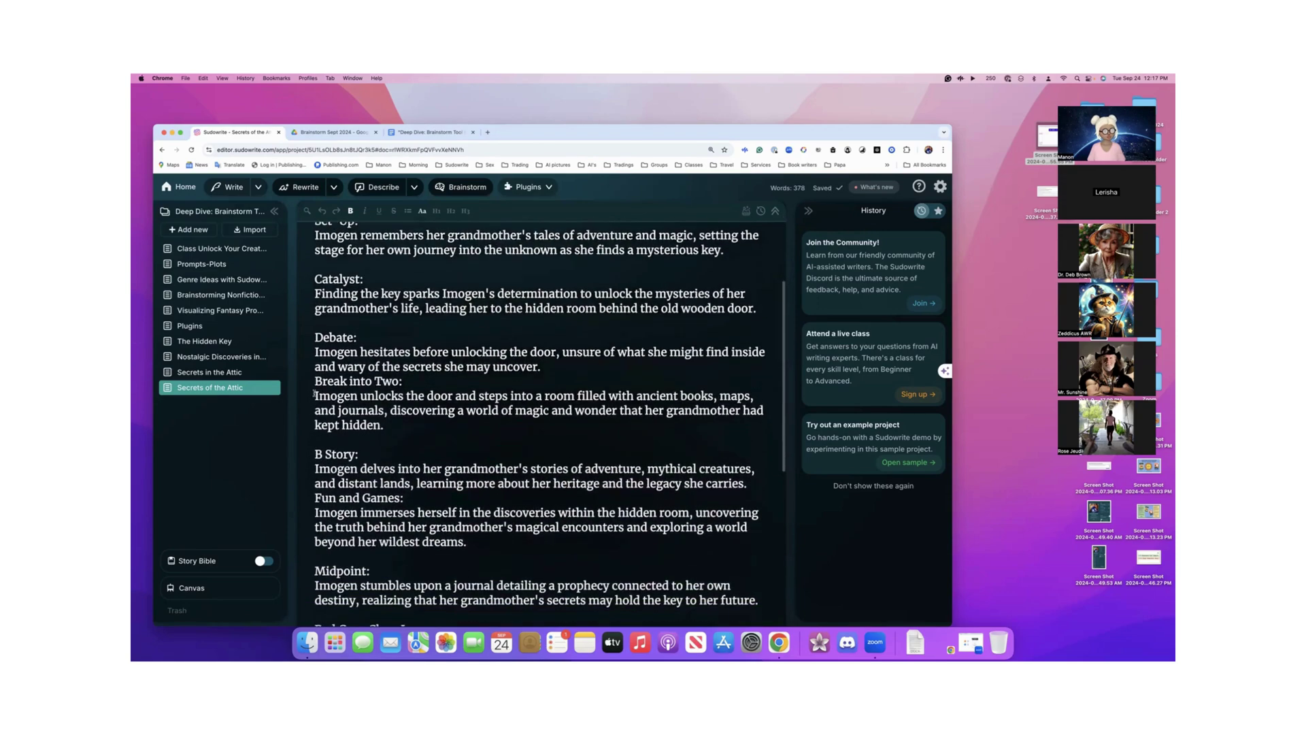
click(315, 387)
key(Return)
scroll(316, 385, up, 3)
scroll(316, 382, up, 1)
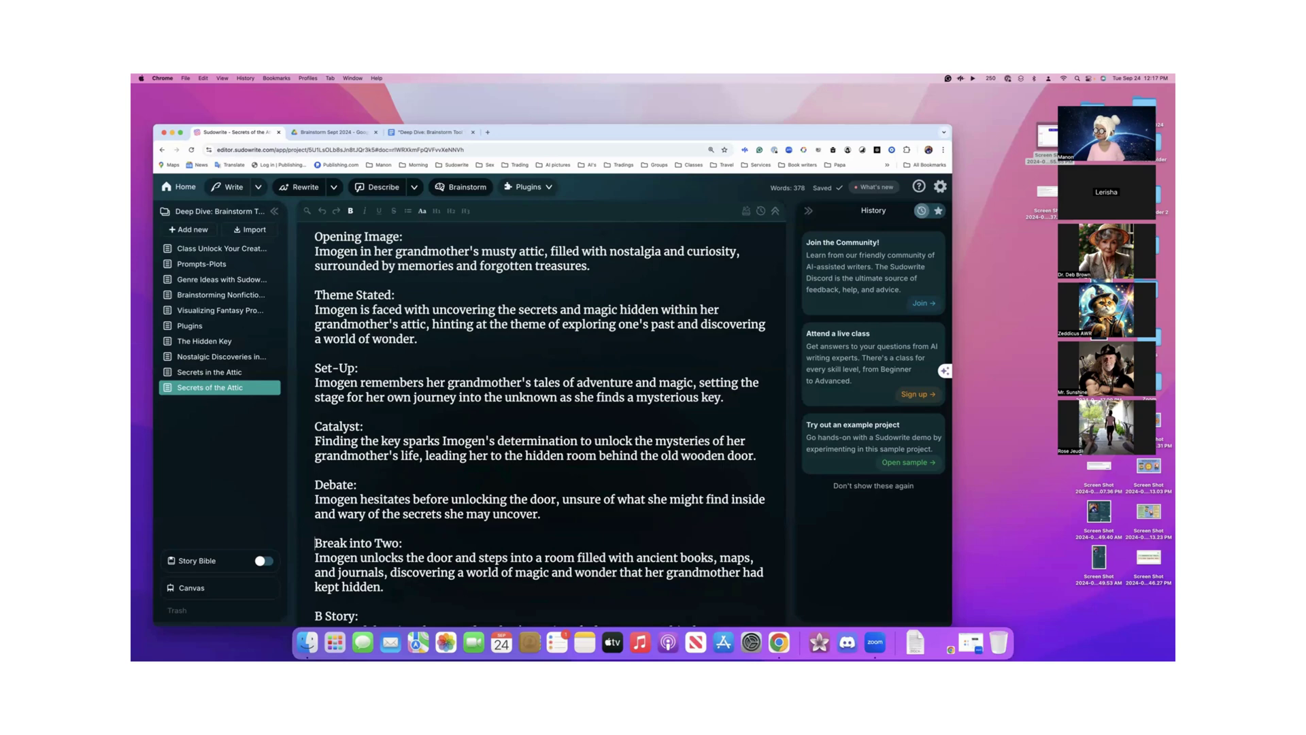
- Open the Prompts-Plots document and copy the question asking for a scene where a shy teenager discovers a hidden magical object
click(202, 265)
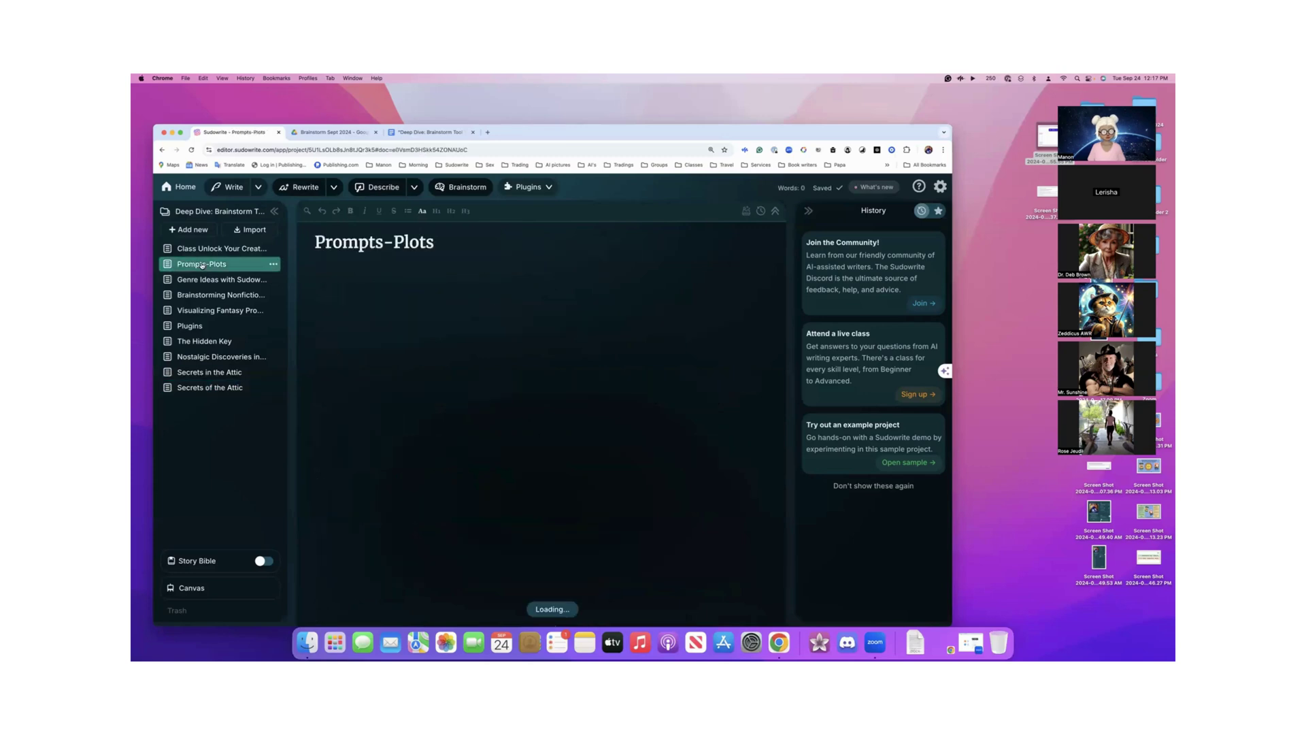
scroll(420, 320, down, 3)
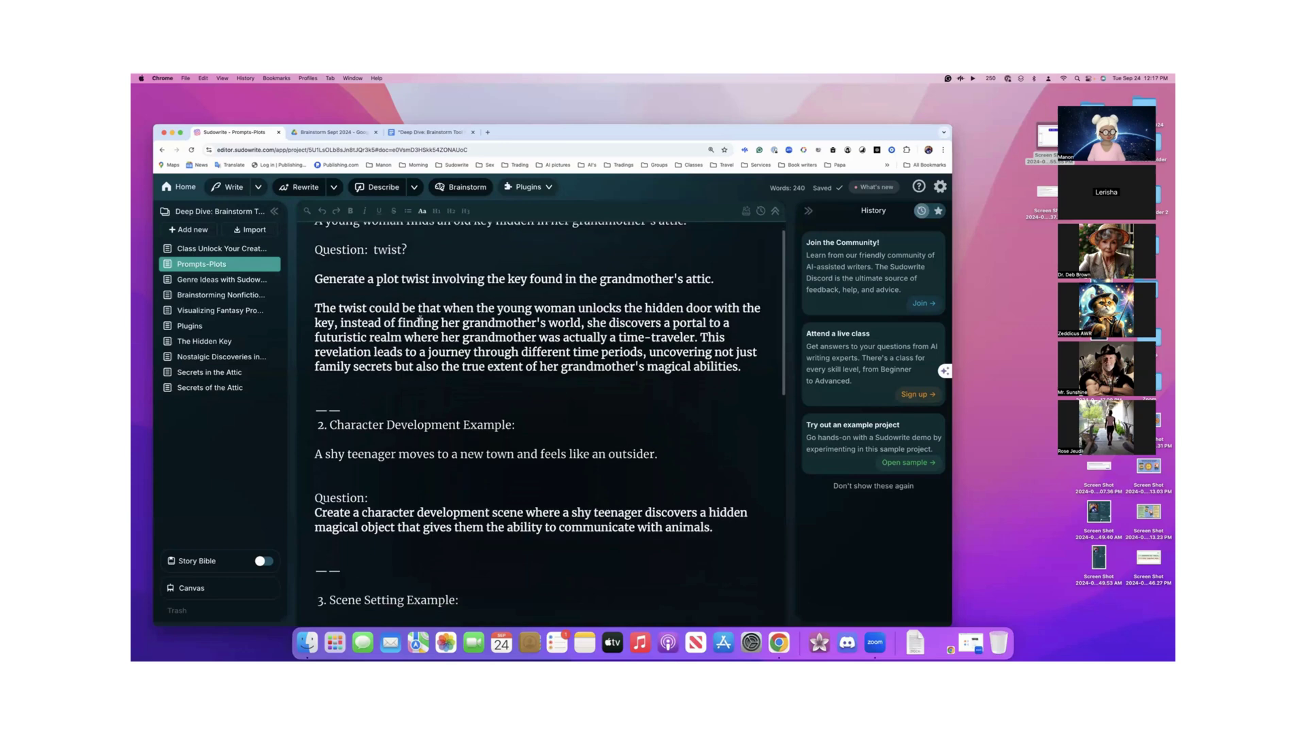
scroll(420, 320, up, 4)
scroll(420, 318, down, 4)
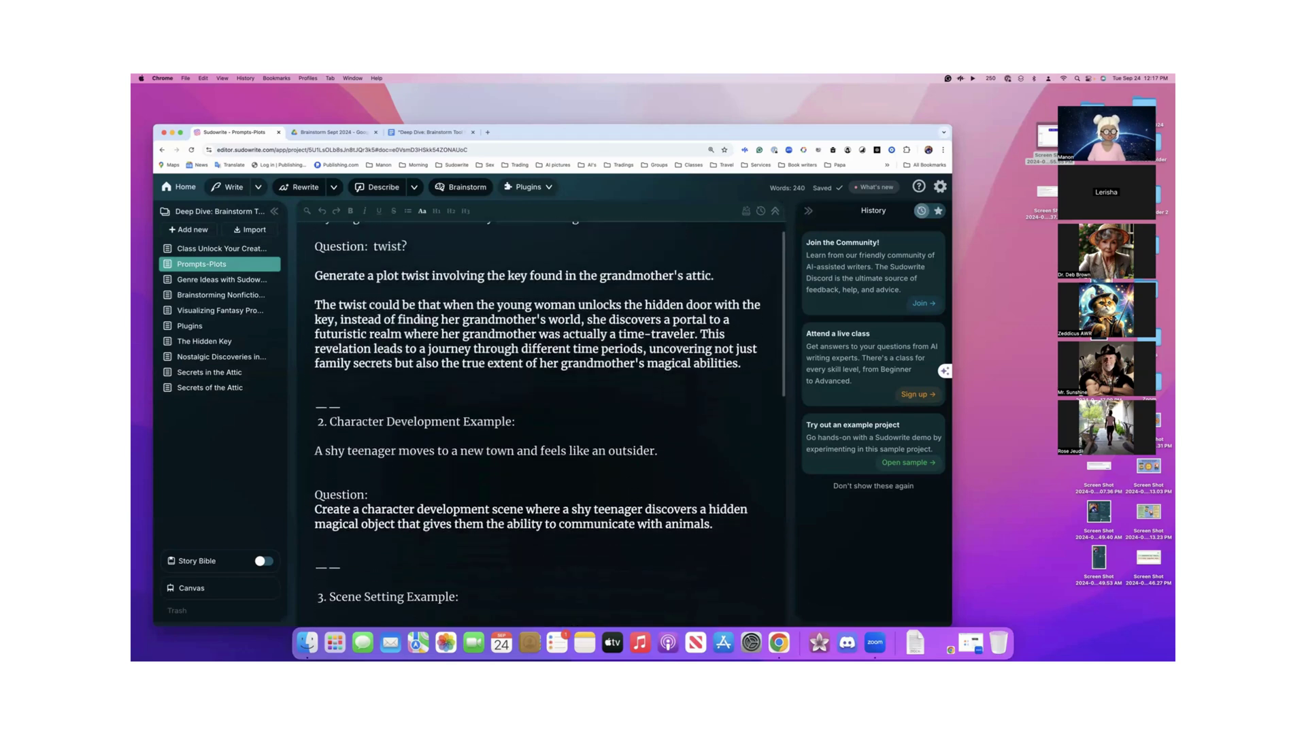
scroll(420, 318, down, 3)
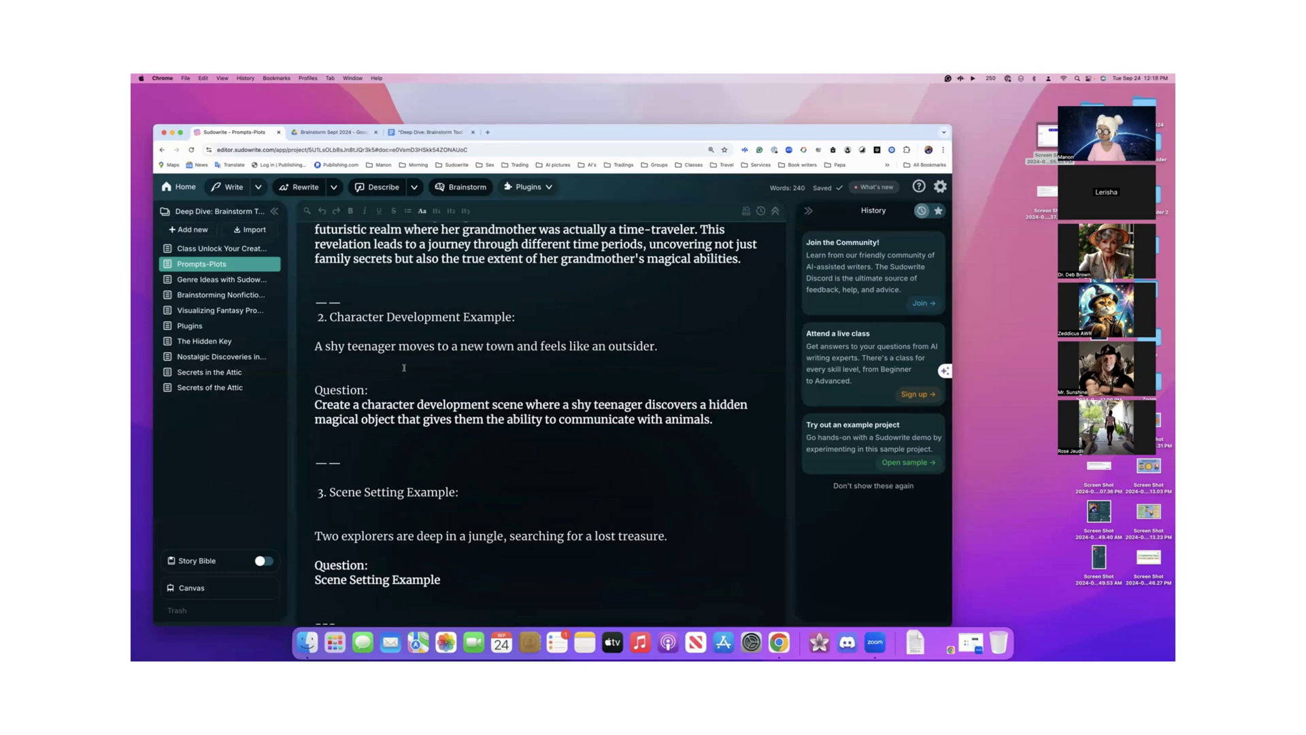
scroll(404, 368, down, 1)
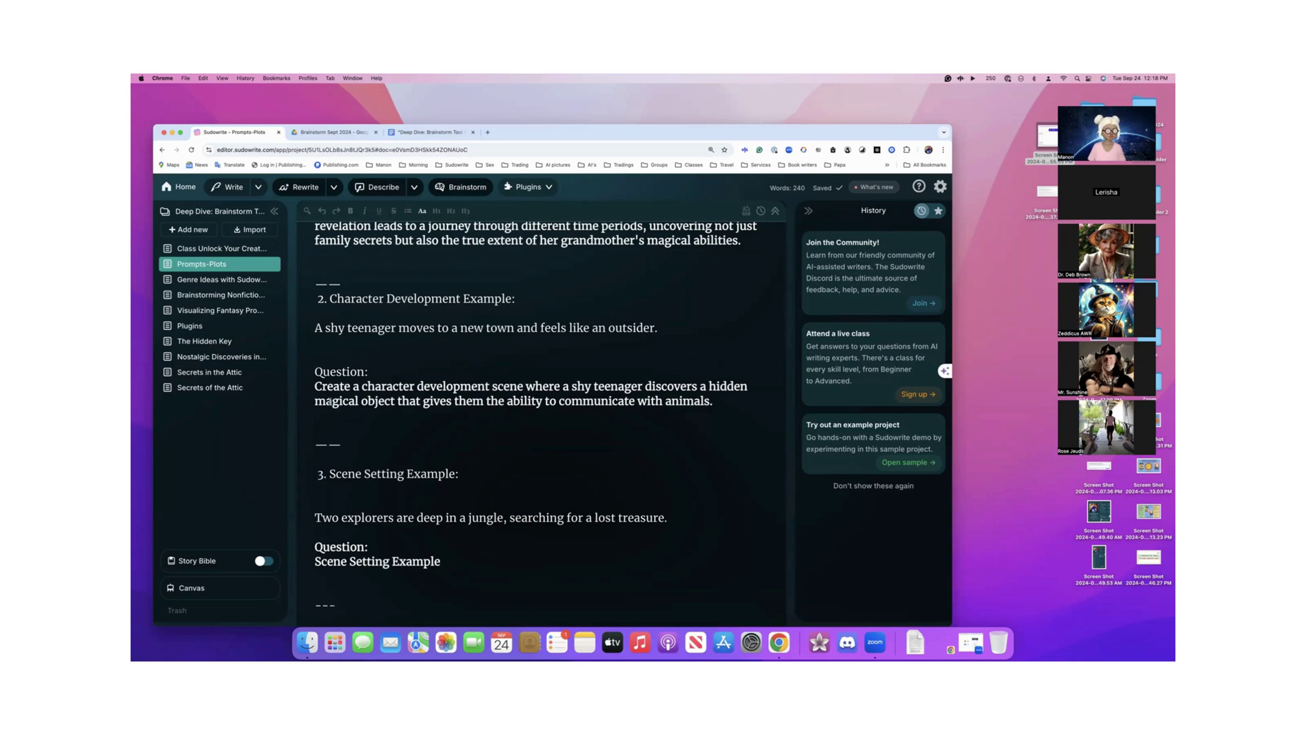
drag(316, 391, 712, 402)
key(super+c)
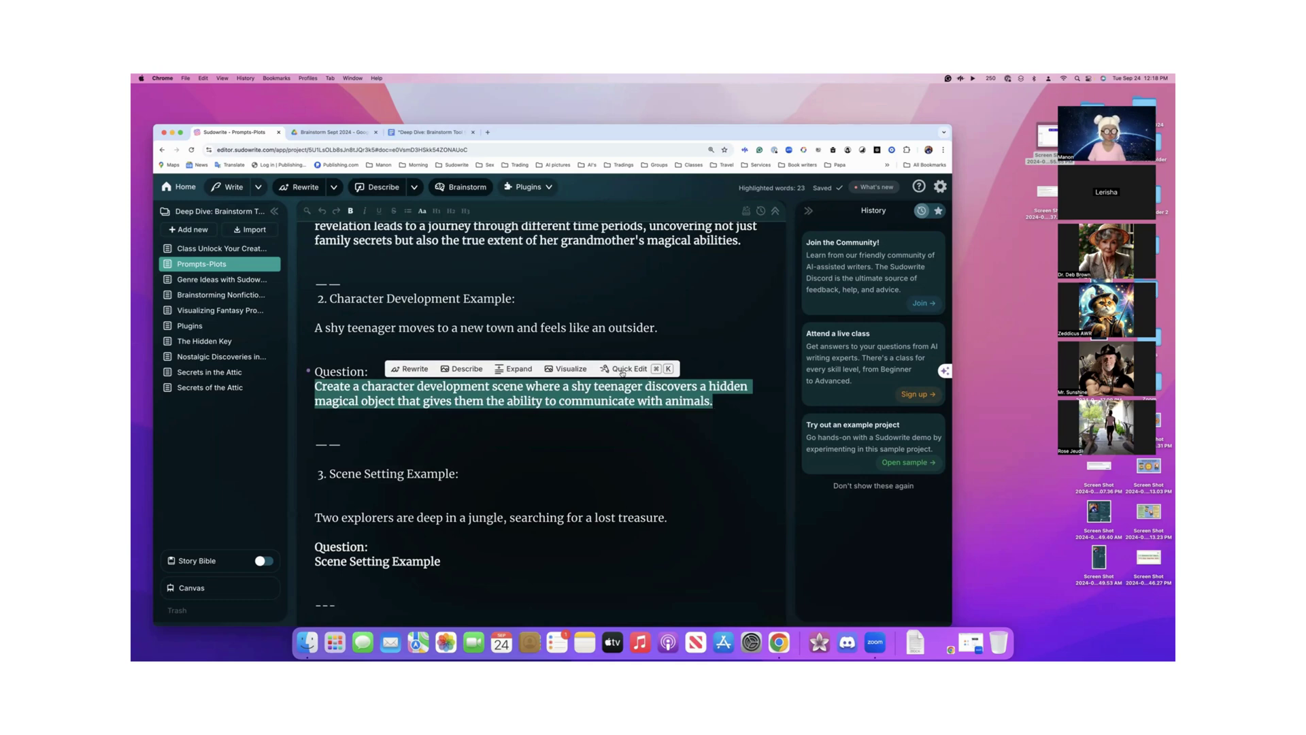
- Submit the copied question in Quick Chat for the sentence "A shy teenager moves to a new town and feels like an outsider."
click(614, 326)
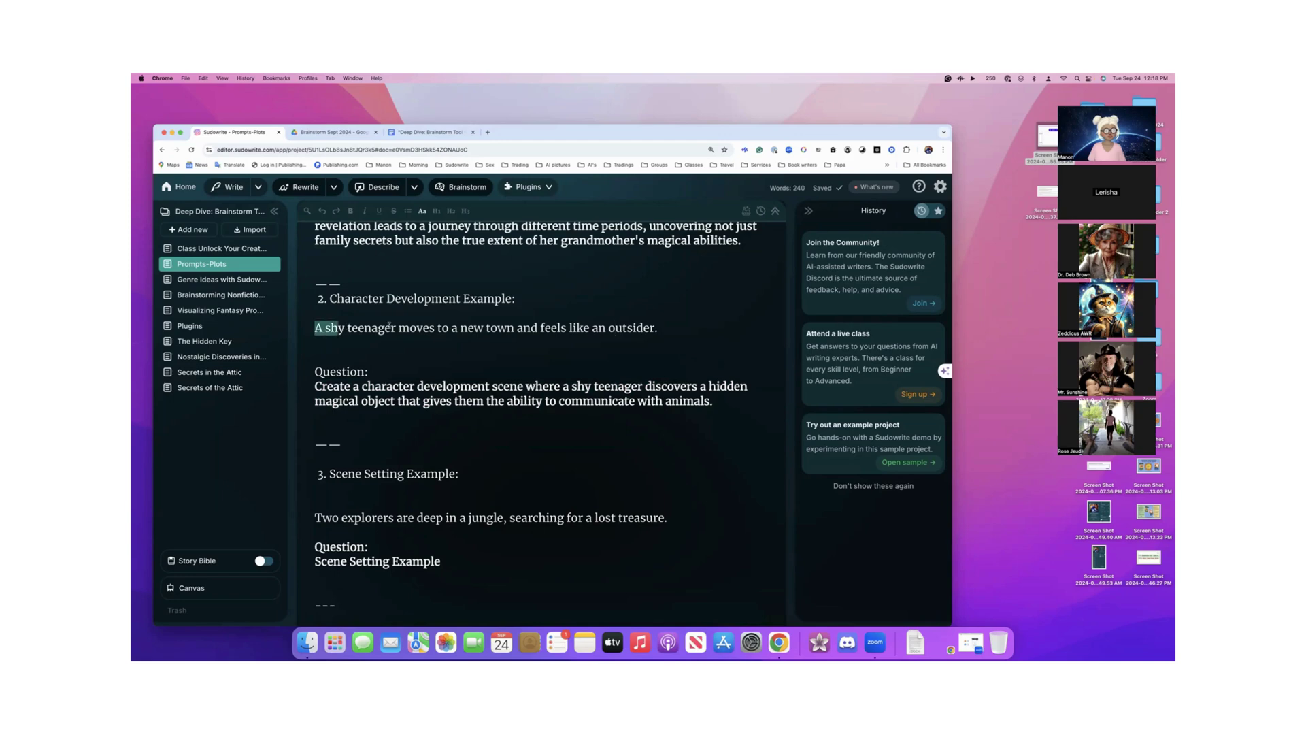
click(591, 315)
triple_click(660, 329)
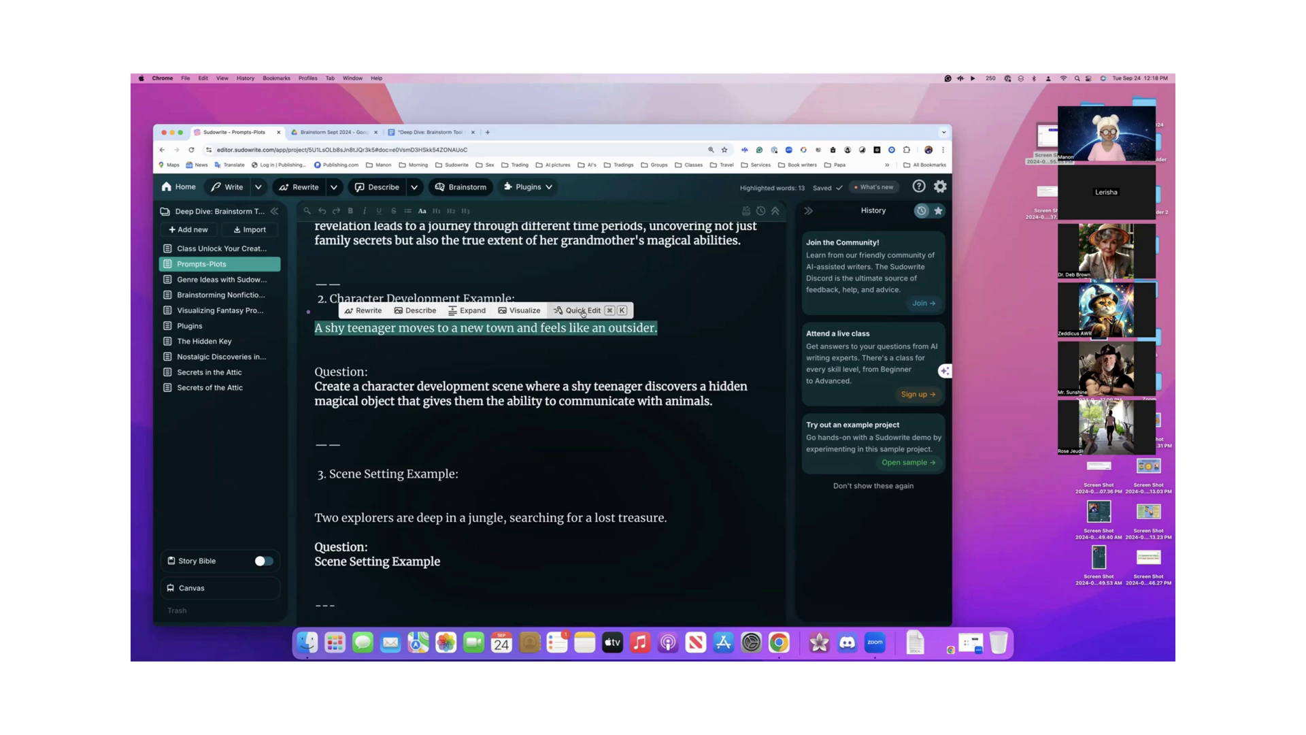
click(582, 311)
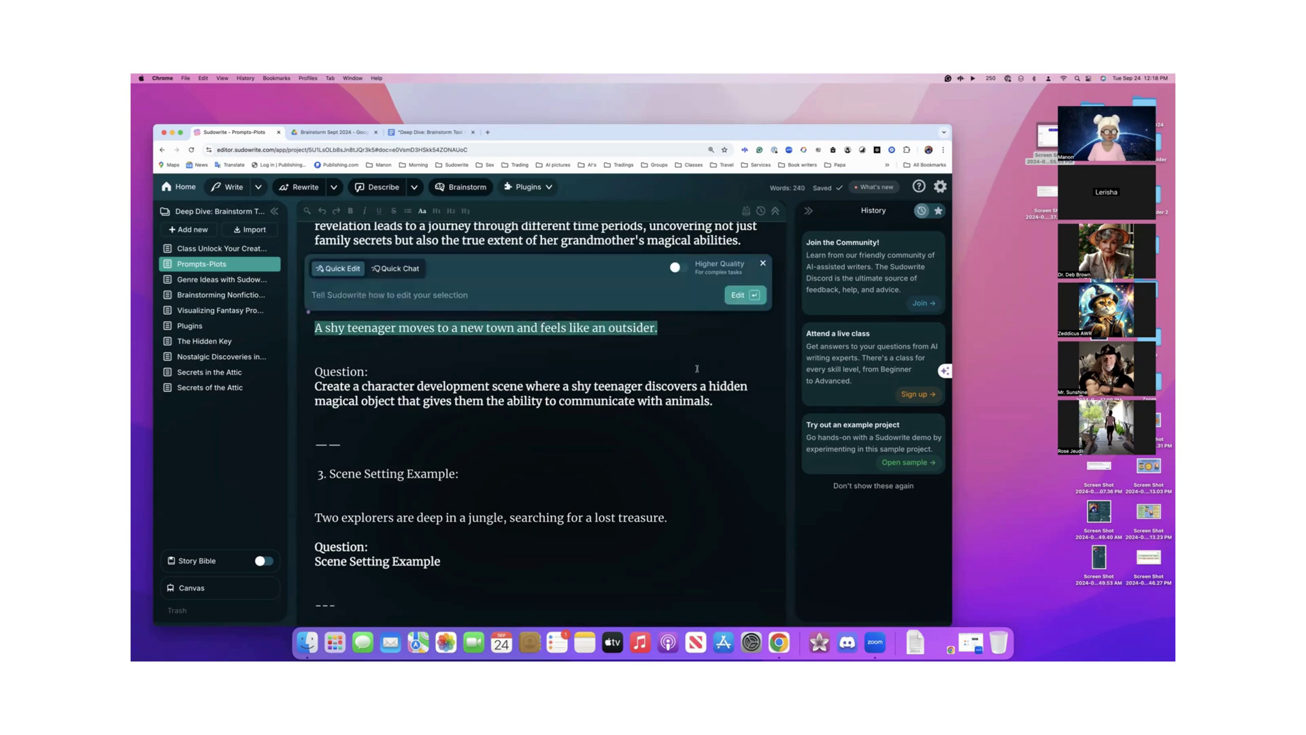
click(400, 268)
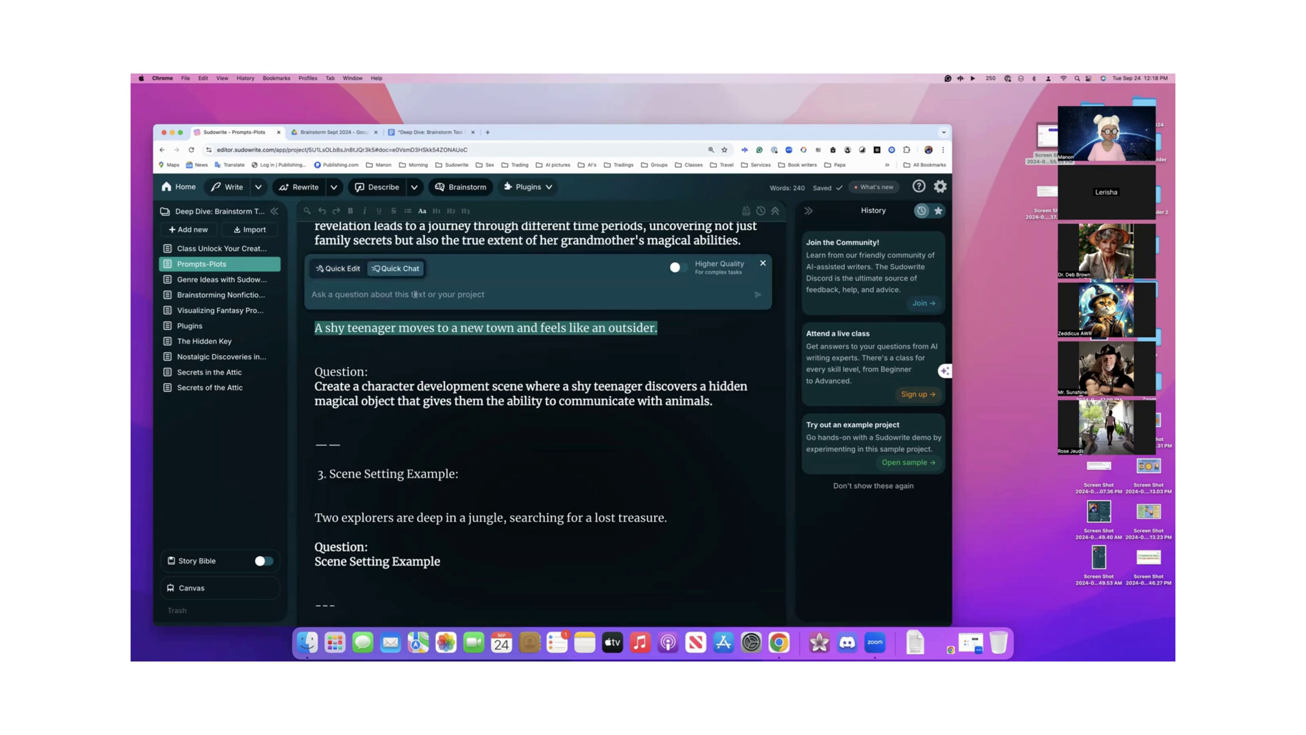
key(super+v)
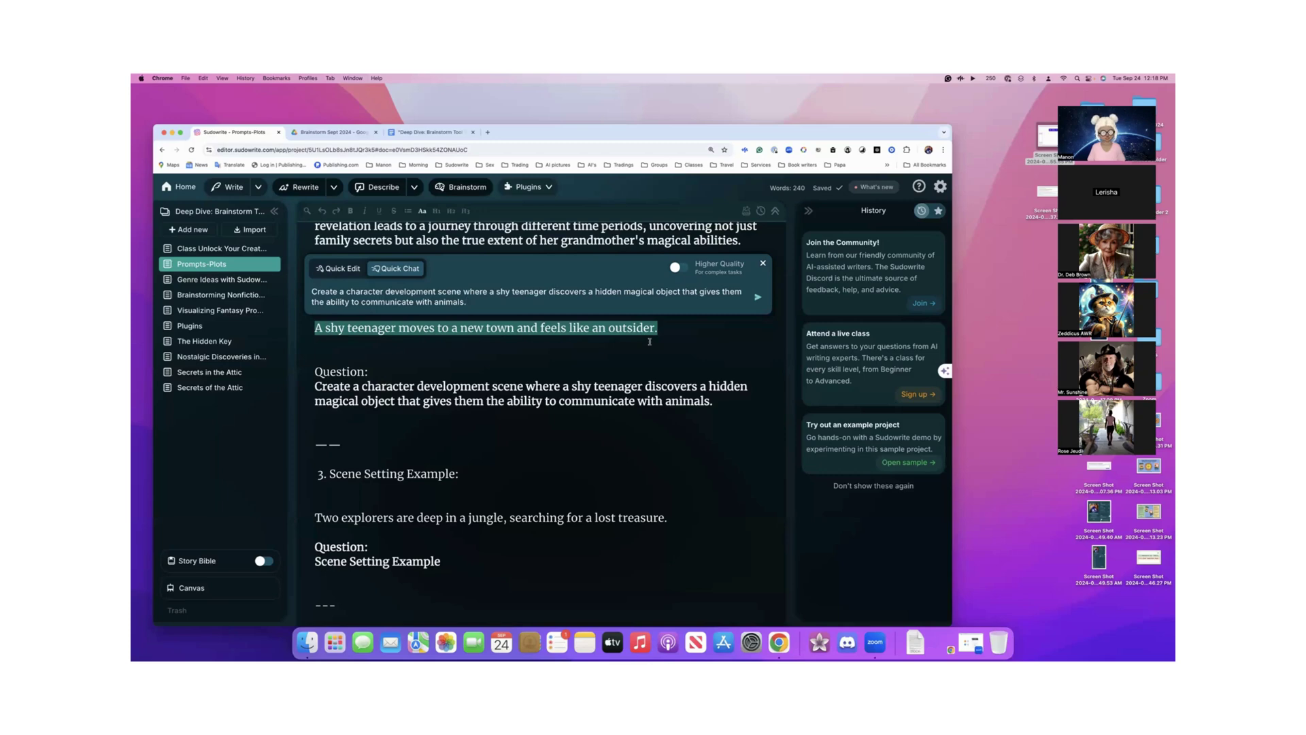
key(Return)
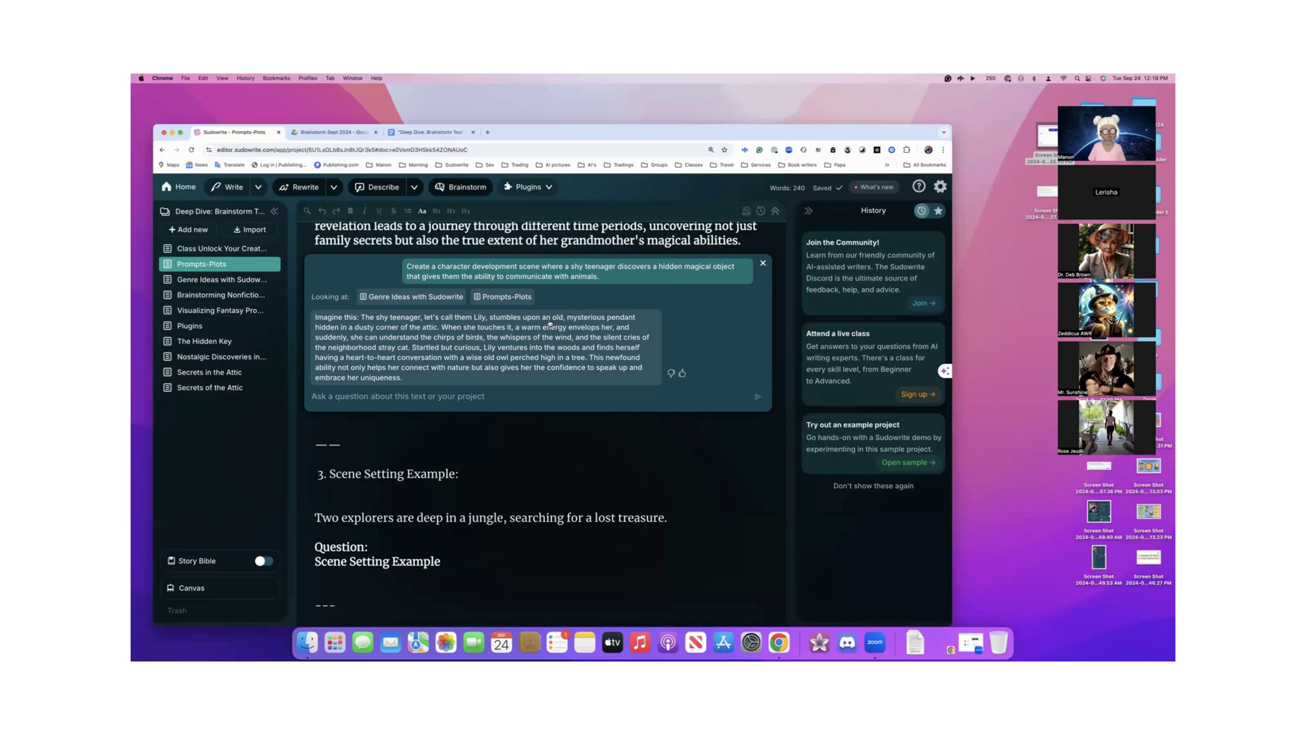
- Copy the Quick Chat reply into the document below the character development question, closing the chat
scroll(532, 325, up, 4)
scroll(533, 327, down, 3)
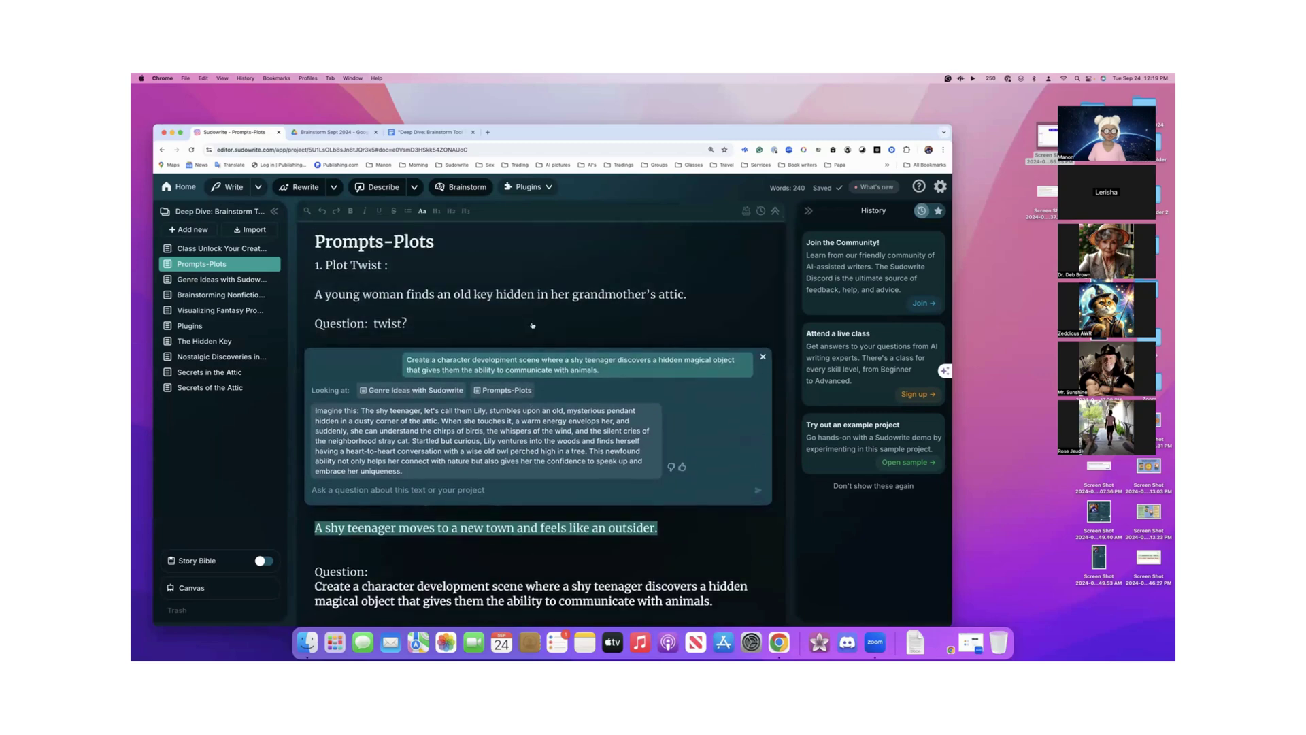
scroll(533, 325, down, 4)
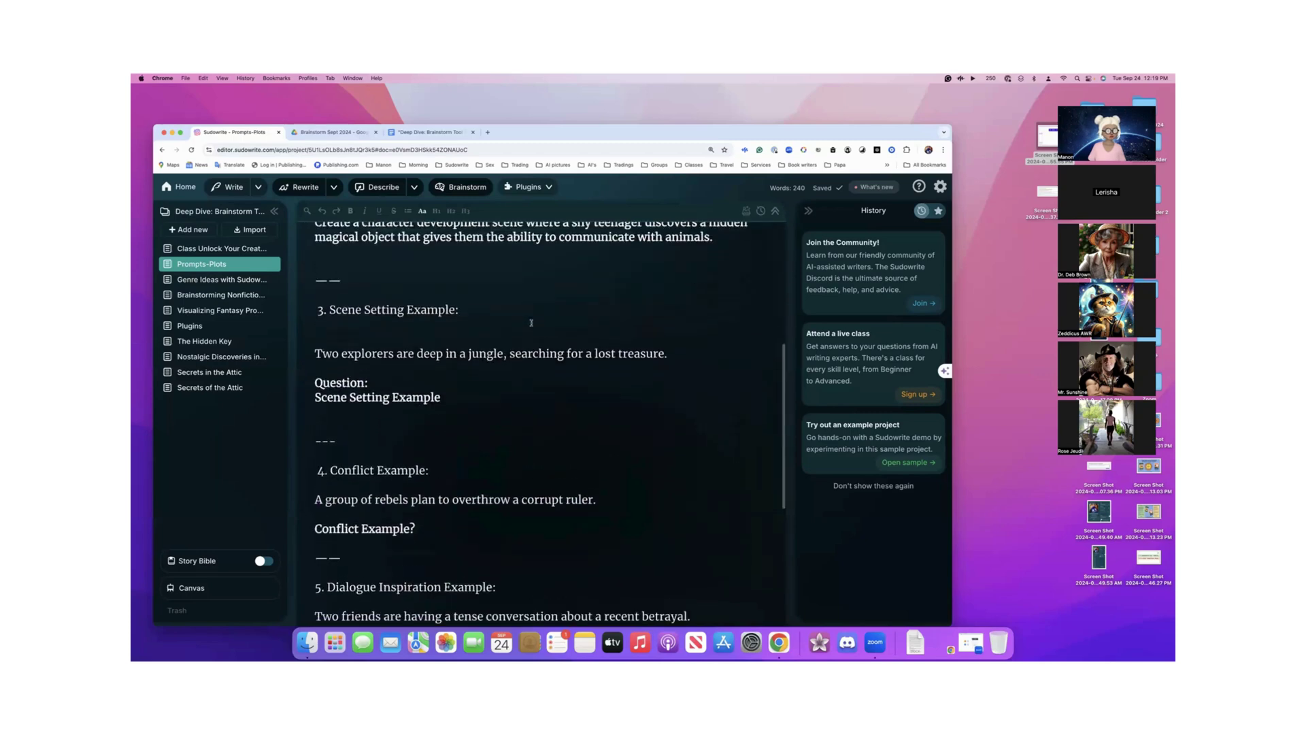
scroll(532, 325, up, 4)
scroll(533, 325, up, 2)
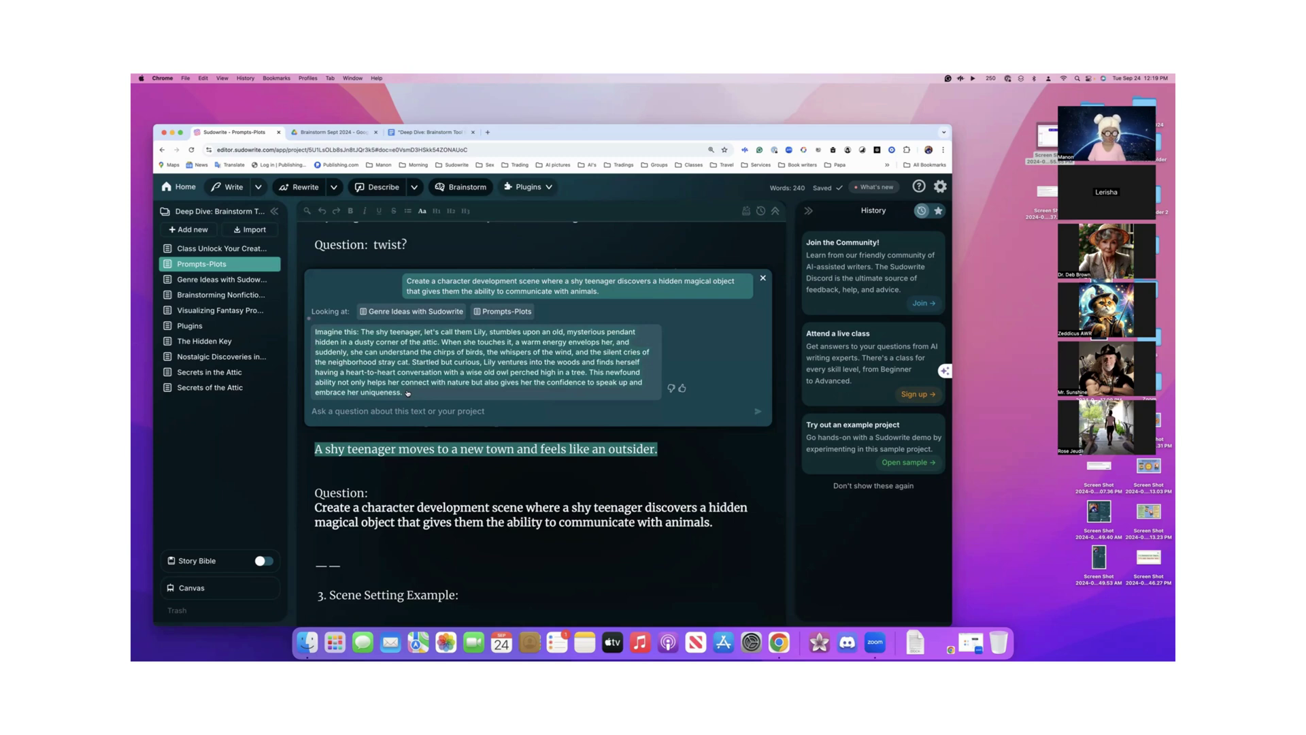
scroll(435, 334, up, 5)
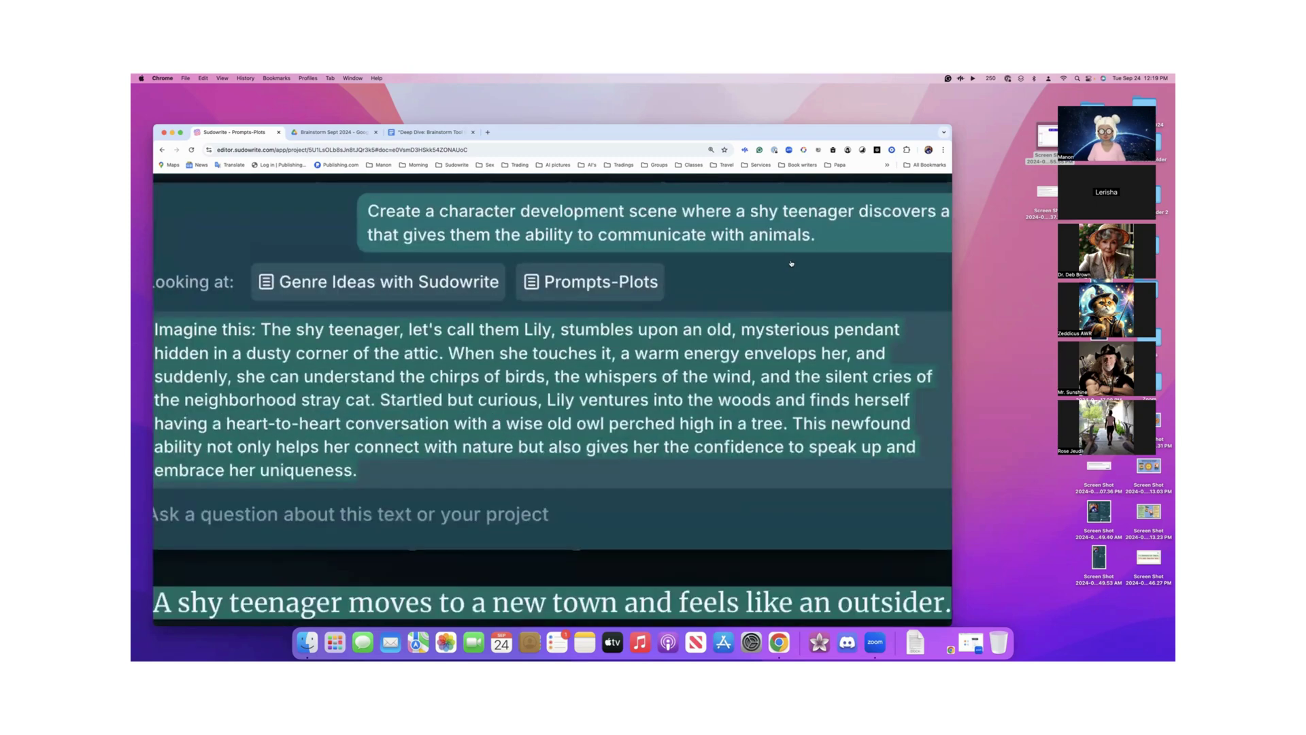
scroll(791, 263, down, 5)
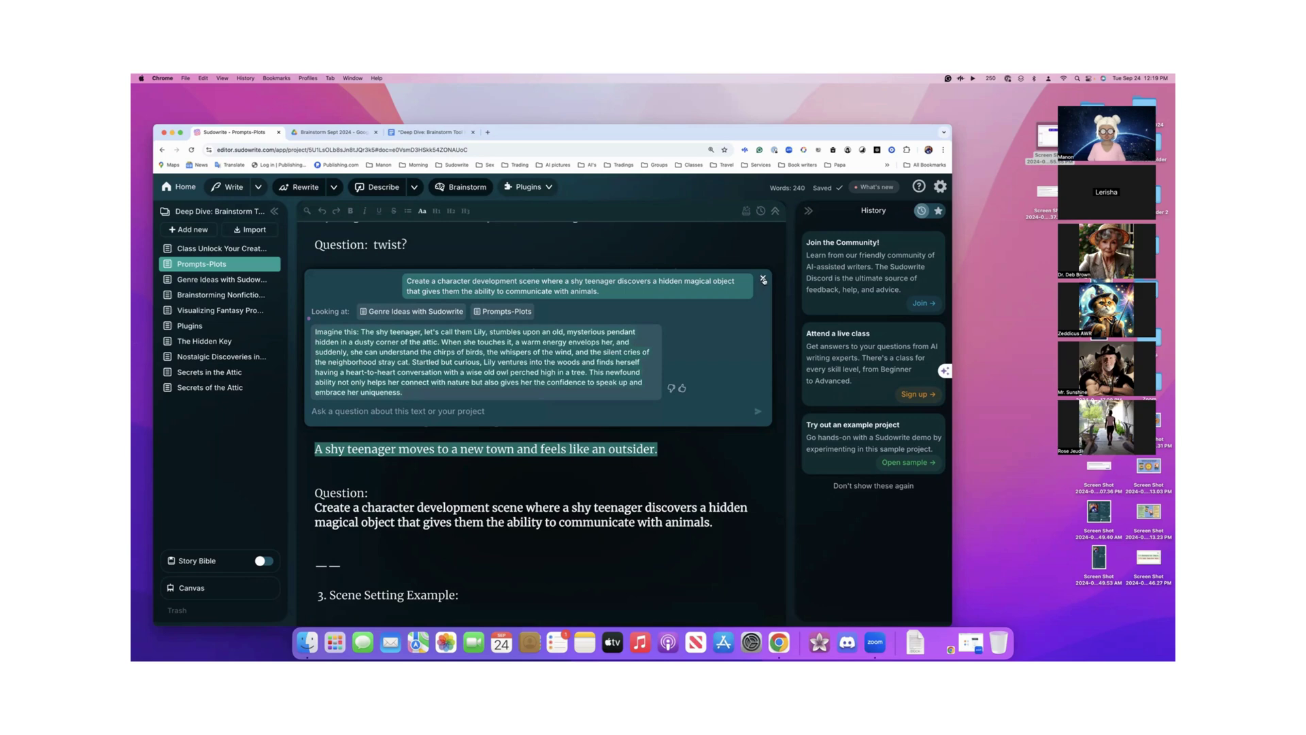
click(764, 279)
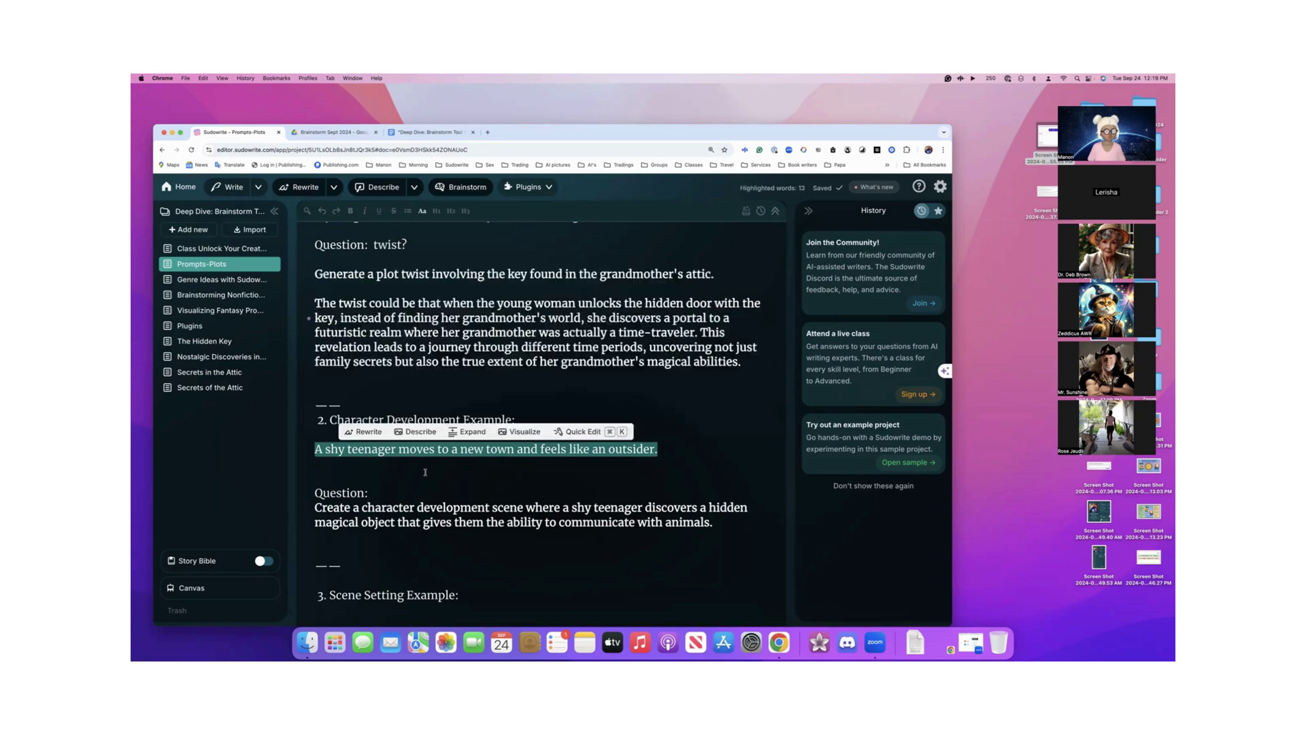
scroll(425, 472, down, 2)
click(343, 485)
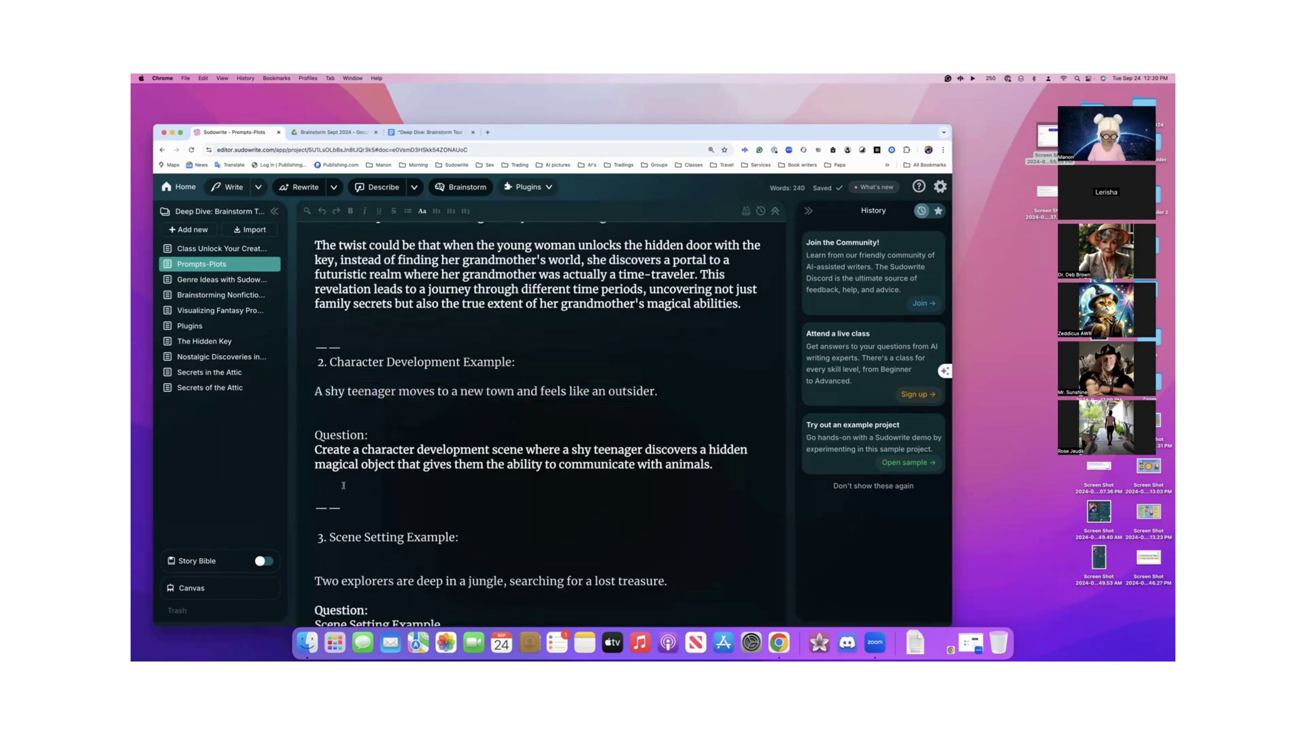
text(Imagine this: The shy teenager, let's call them Lily, stumbles upon an old, mysterious pendant hidden in a dusty corner of the attic. When she touches it, a warm energy envelops her, and suddenly, she can understand the chirps of birds, the whispers of the wind, and the silent cries of the neighborhood stray cat. Startled but curious, Lily ventures into the woods and finds herself having a heart-to-heart conversation with a wise old owl perched high in a tree. This newfound ability not only helps her connect with nature but also gives her the confidence to speak up and embrace her uniqueness.)
- Review the "Imagine this" passage under the Character Development Example, highlighting its text after the opening words
scroll(343, 486, down, 3)
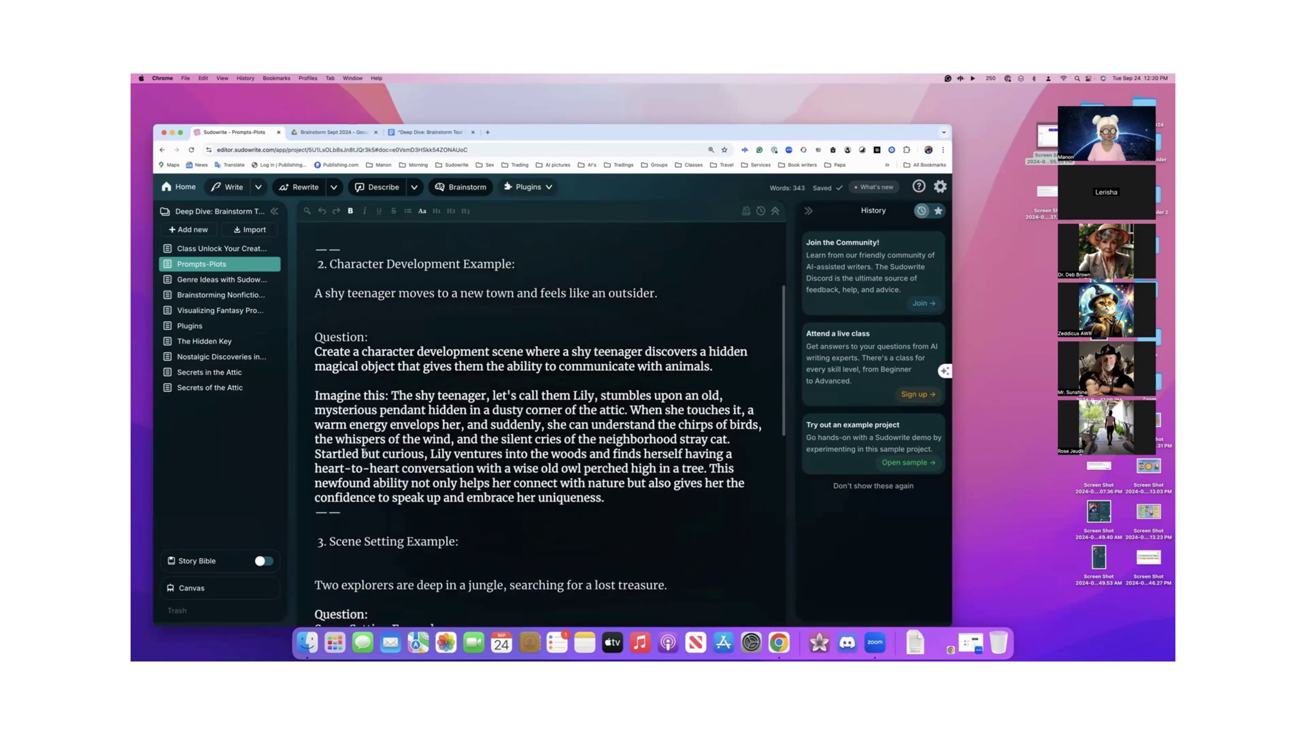
scroll(371, 441, down, 2)
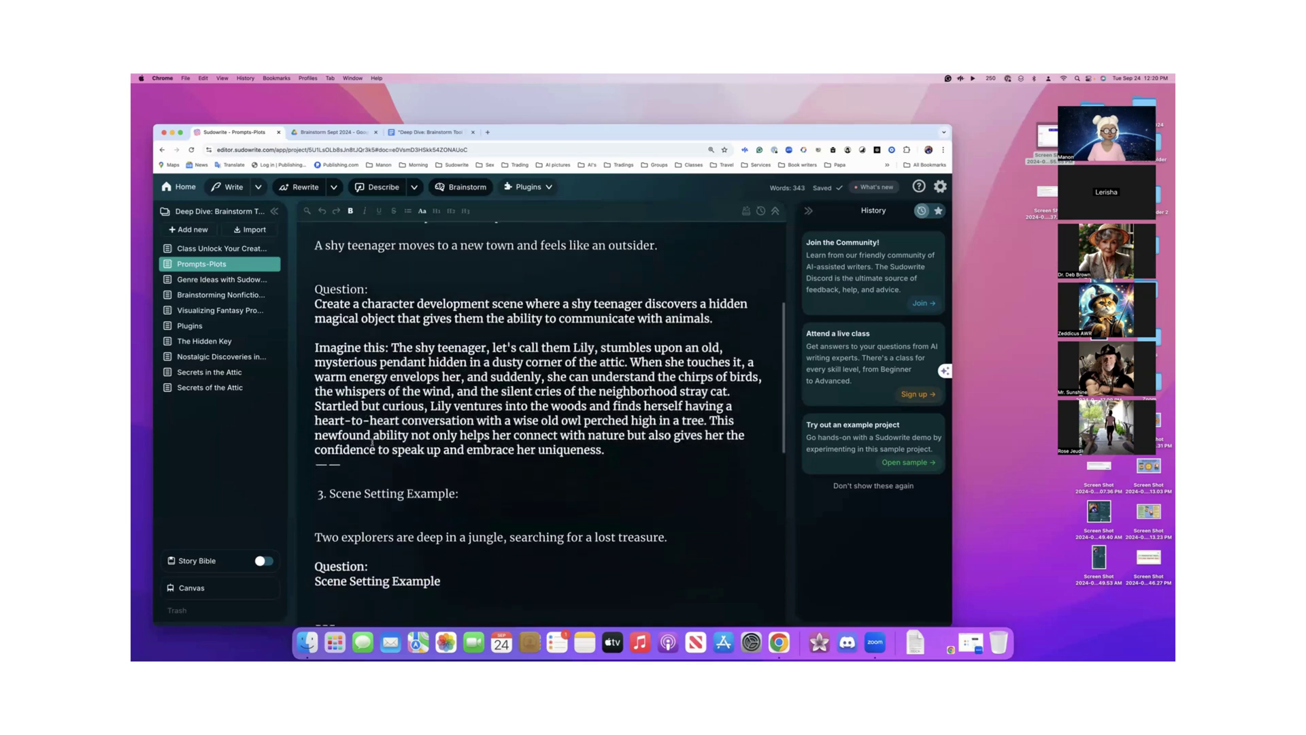
scroll(372, 443, down, 2)
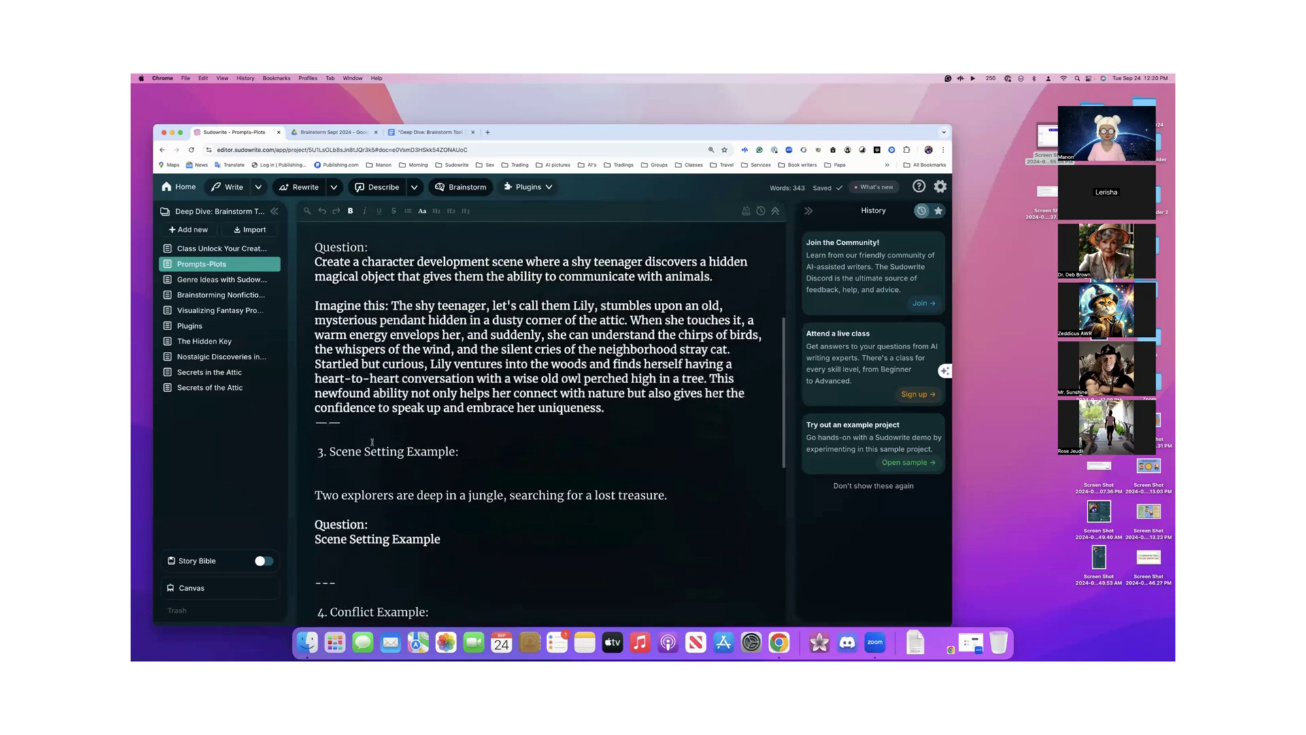
scroll(402, 354, up, 1)
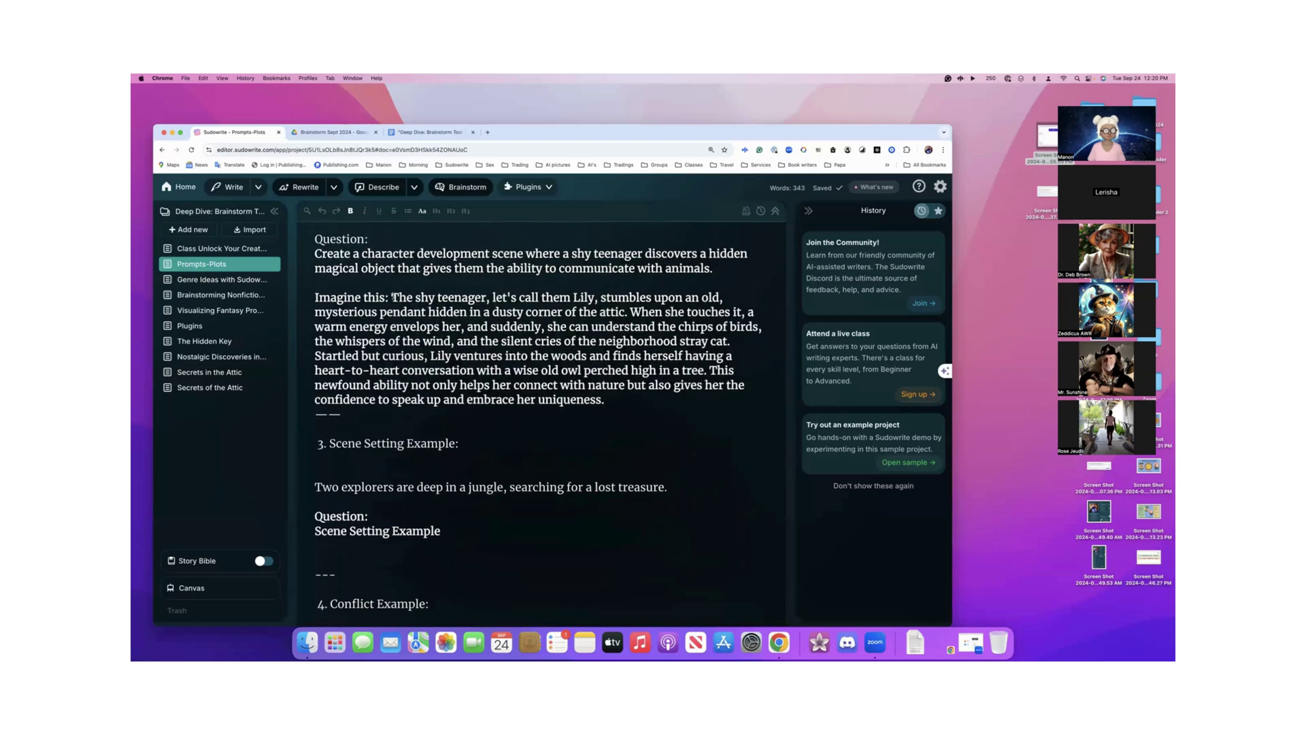
drag(393, 298, 605, 403)
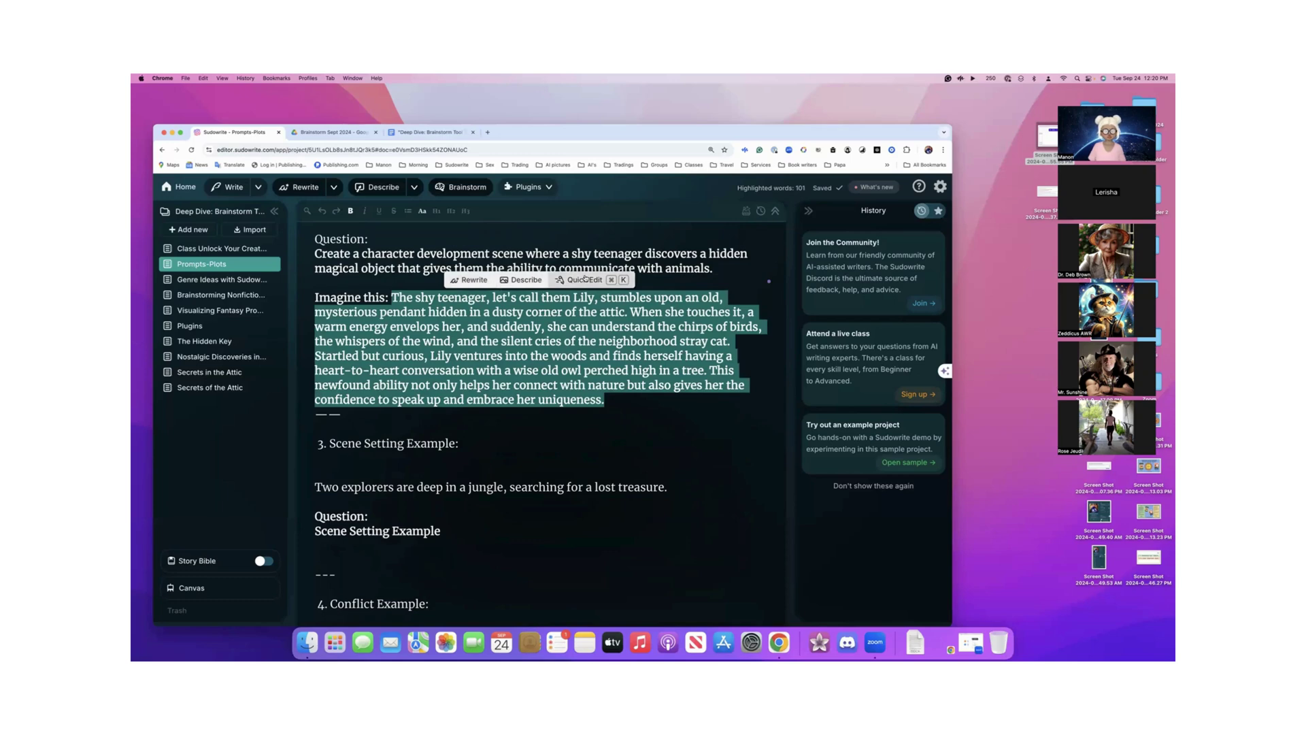
click(544, 306)
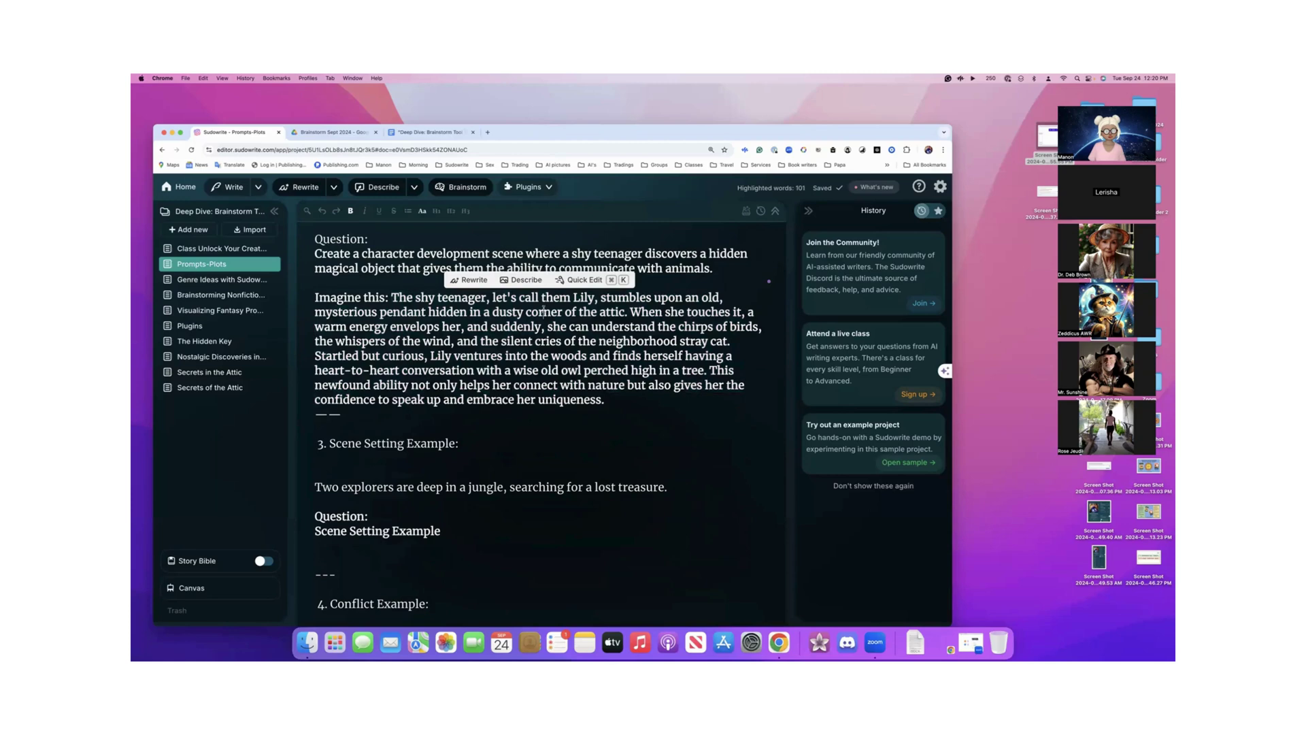
- Copy the question text "Scene Setting Example" from the third prompt
scroll(544, 306, down, 1)
scroll(544, 306, down, 3)
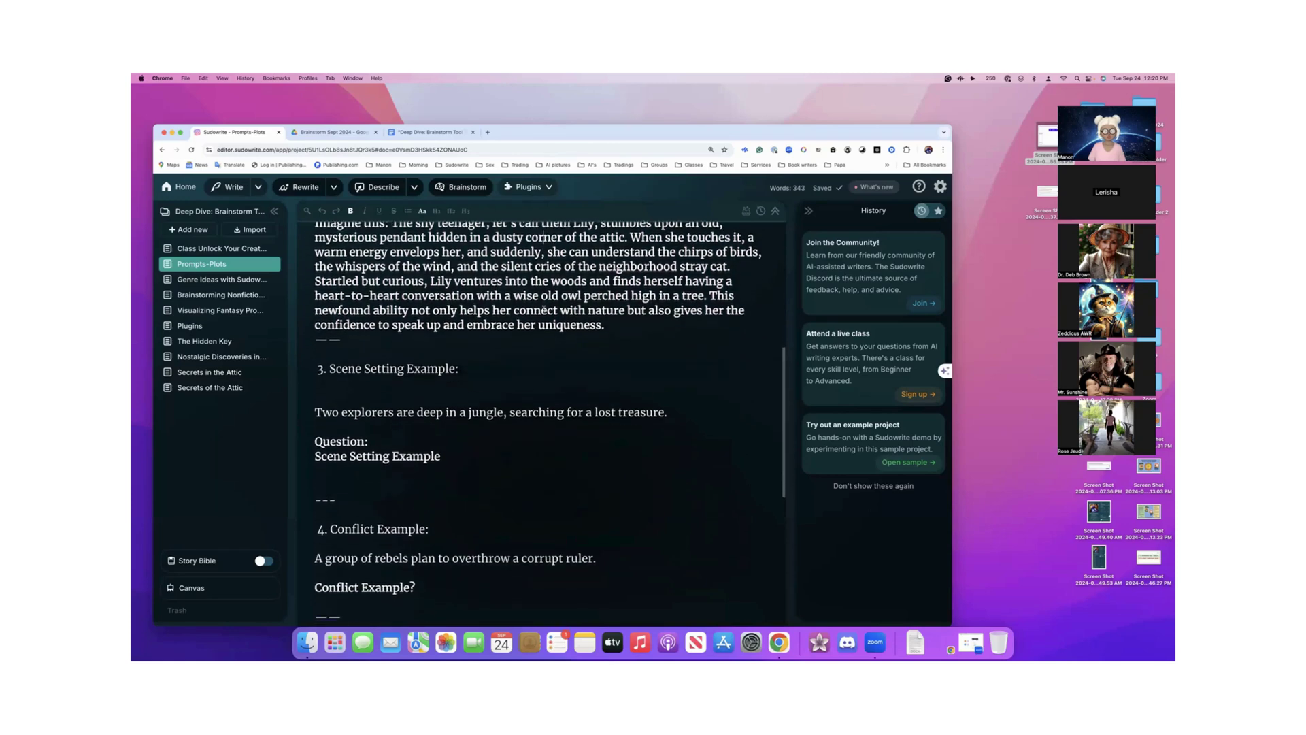
scroll(543, 309, down, 2)
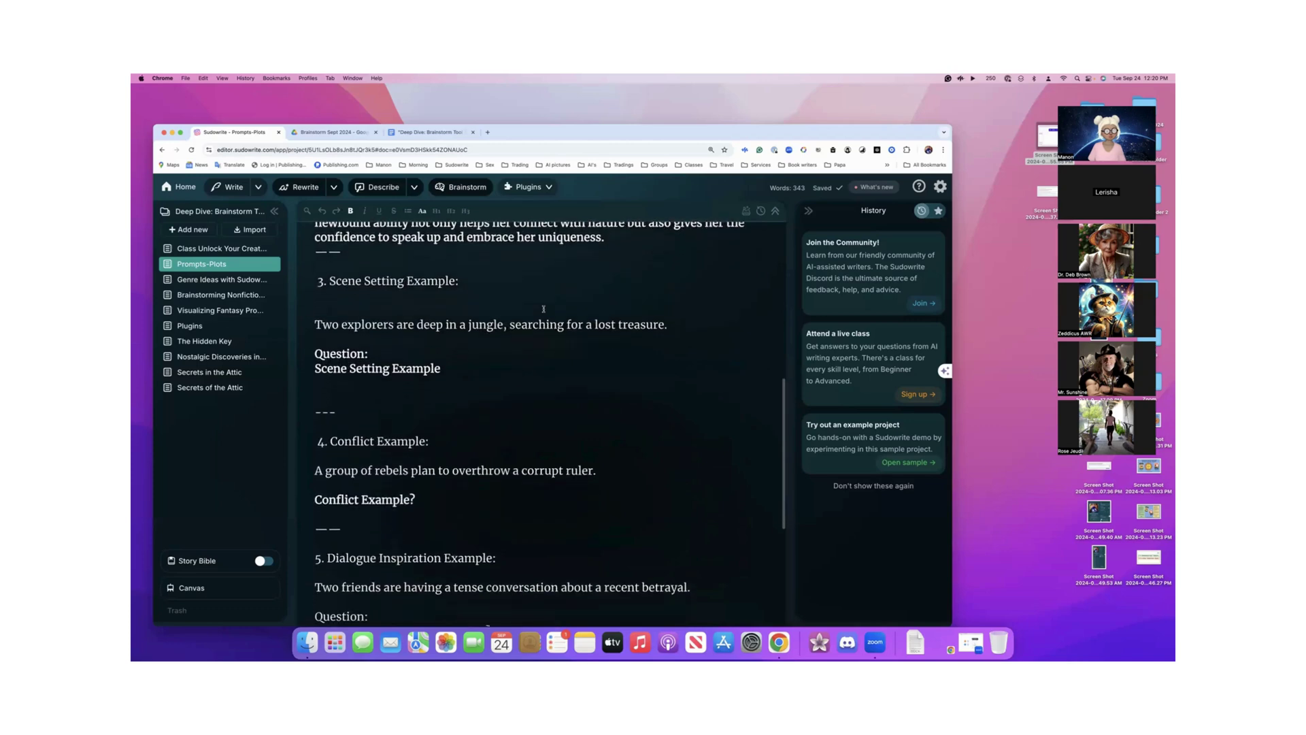
scroll(488, 303, down, 1)
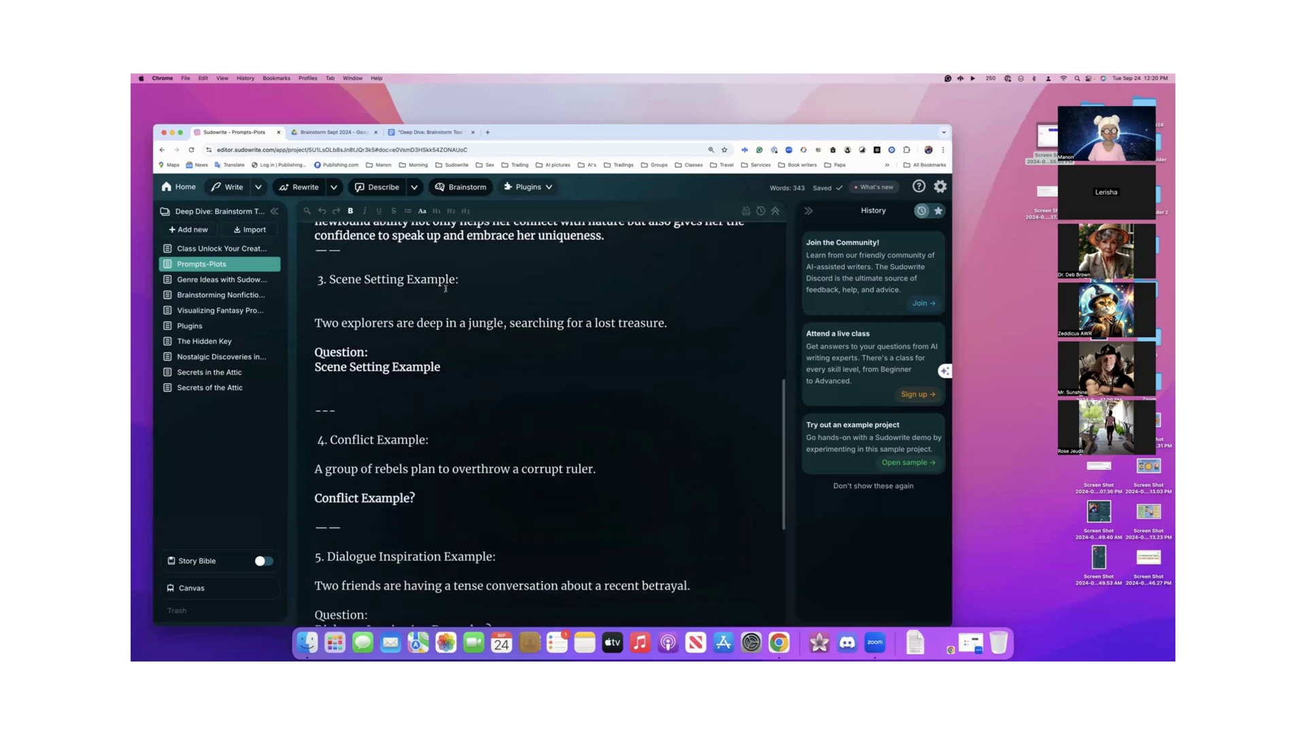
scroll(474, 286, down, 1)
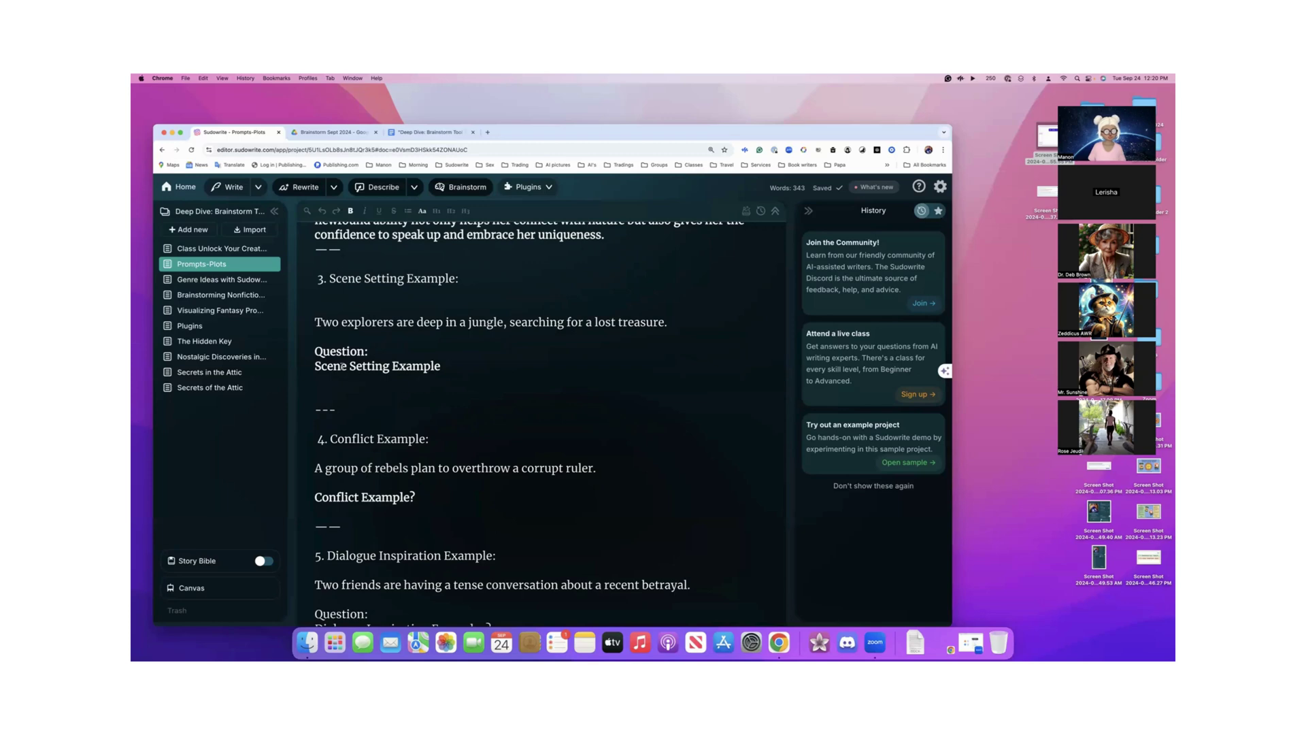
drag(312, 366, 458, 365)
key(super+c)
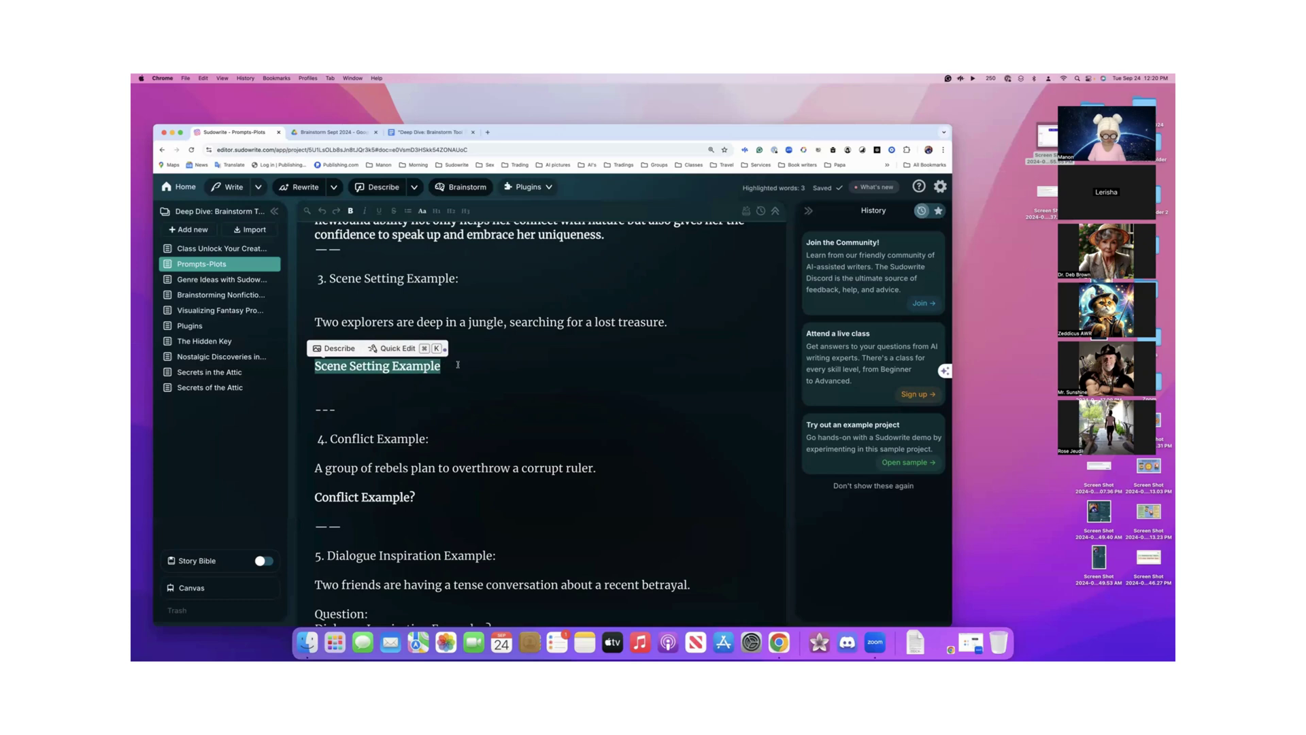
- Submit "Scene Setting Examples" in Quick Chat for the sentence "Two explorers are deep in a jungle, searching for a lost treasure."
click(356, 322)
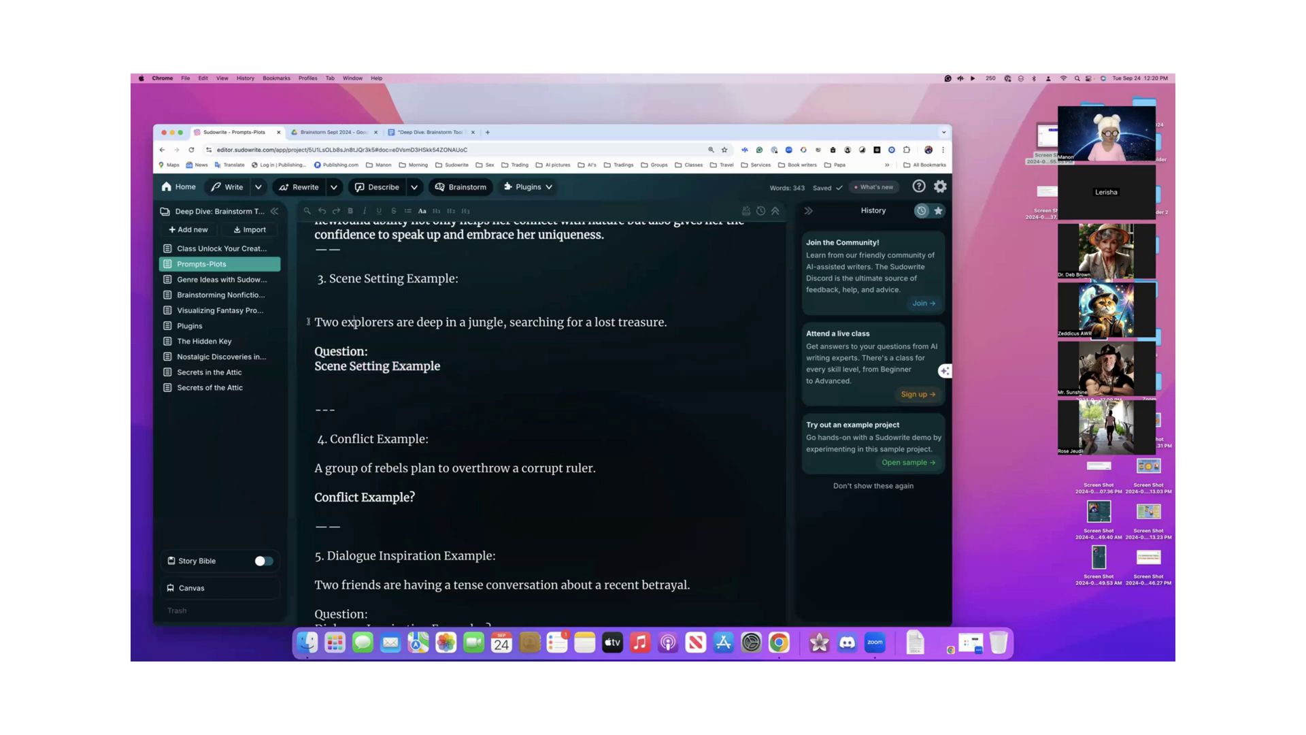
drag(315, 322, 529, 322)
click(702, 315)
drag(702, 315, 676, 326)
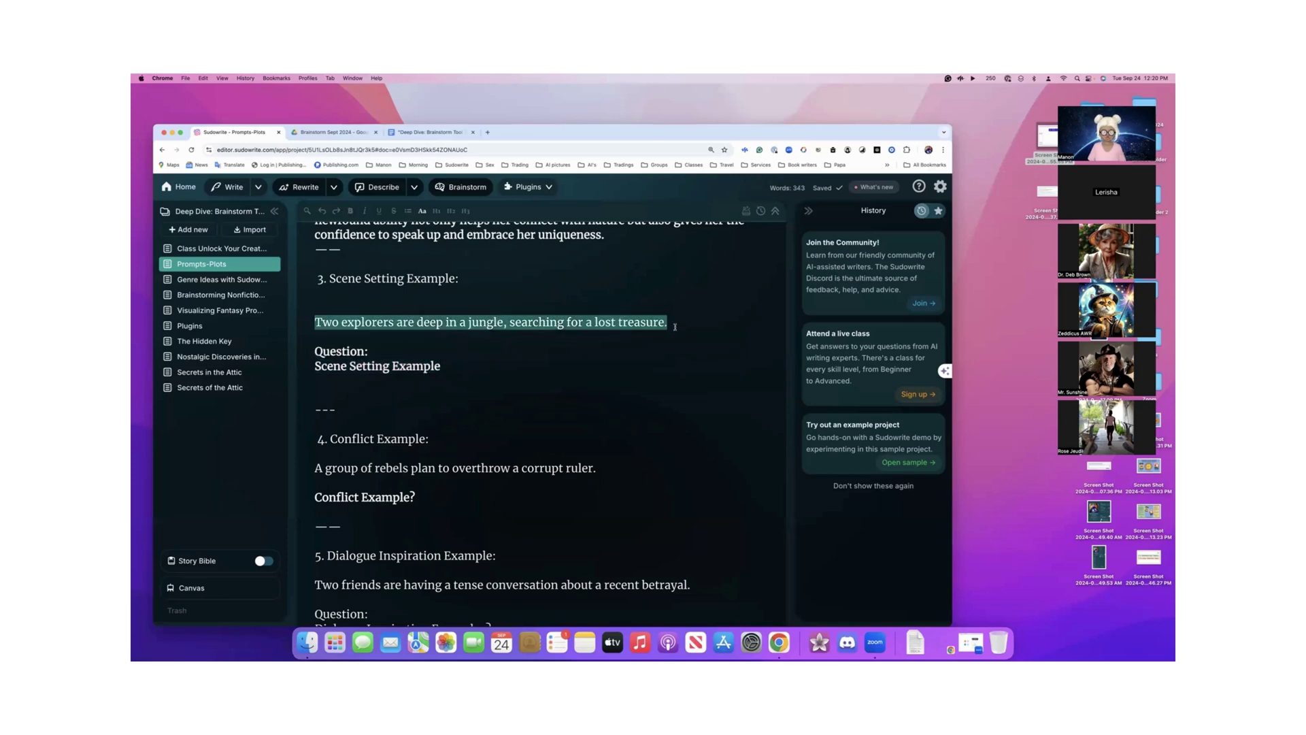
click(584, 308)
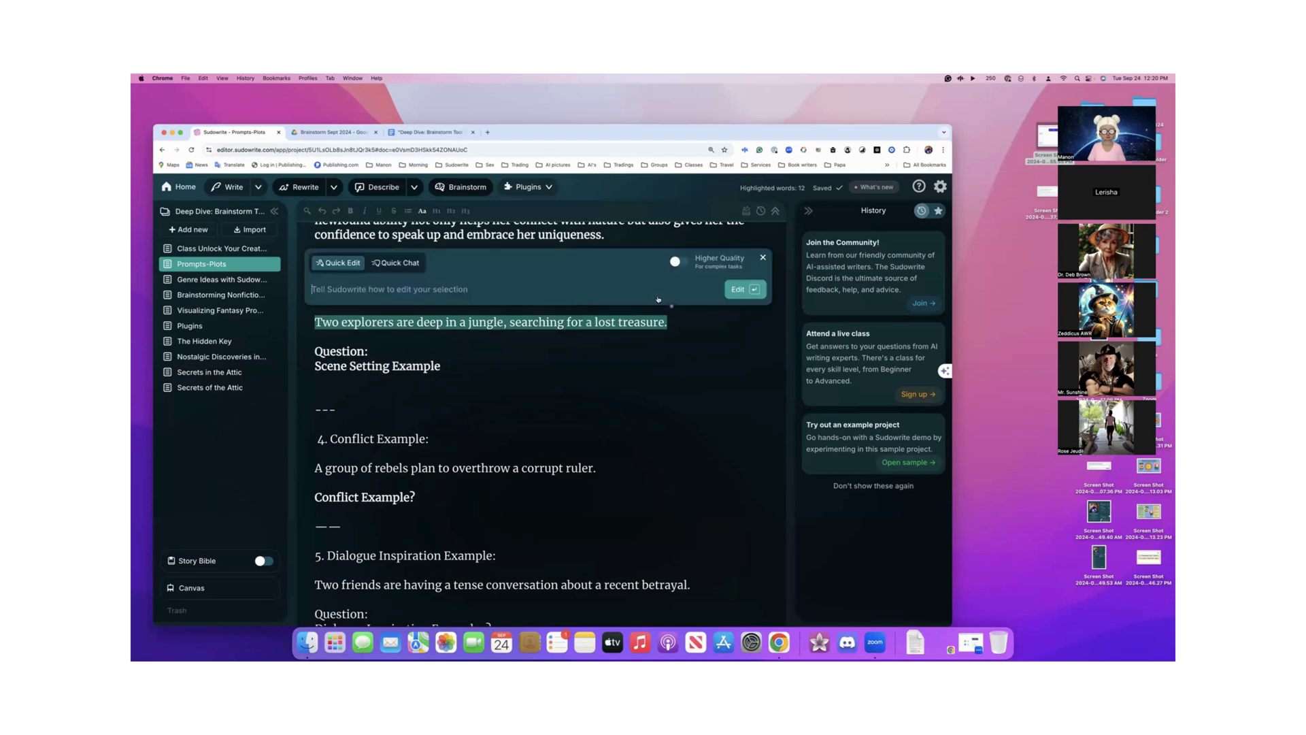
click(404, 264)
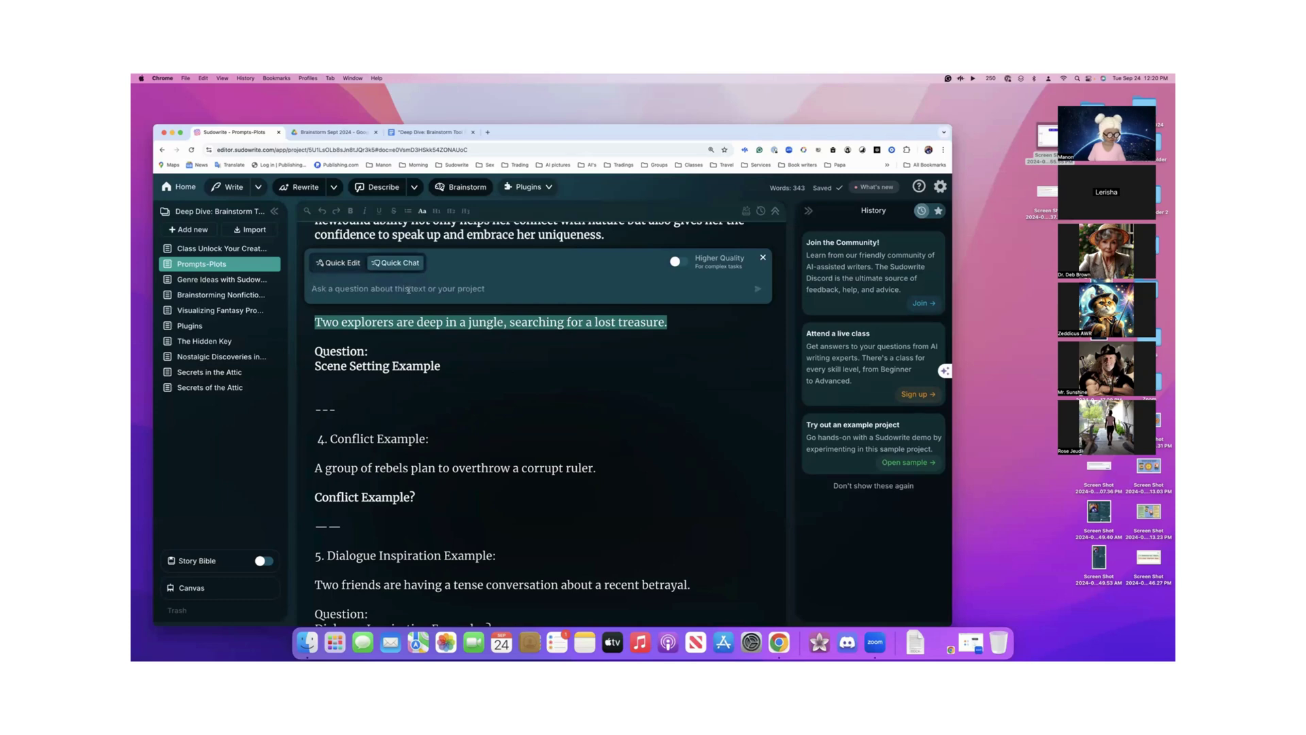
key(super+v)
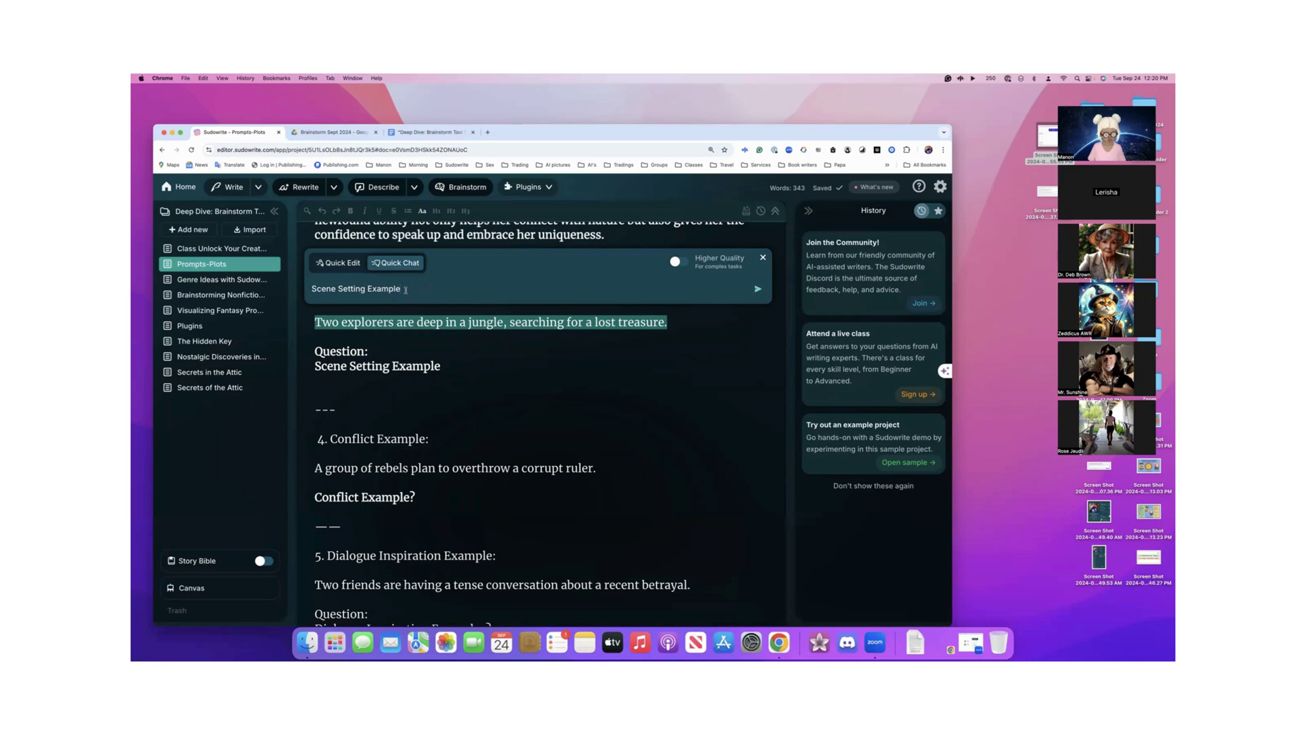
text(s)
key(Return)
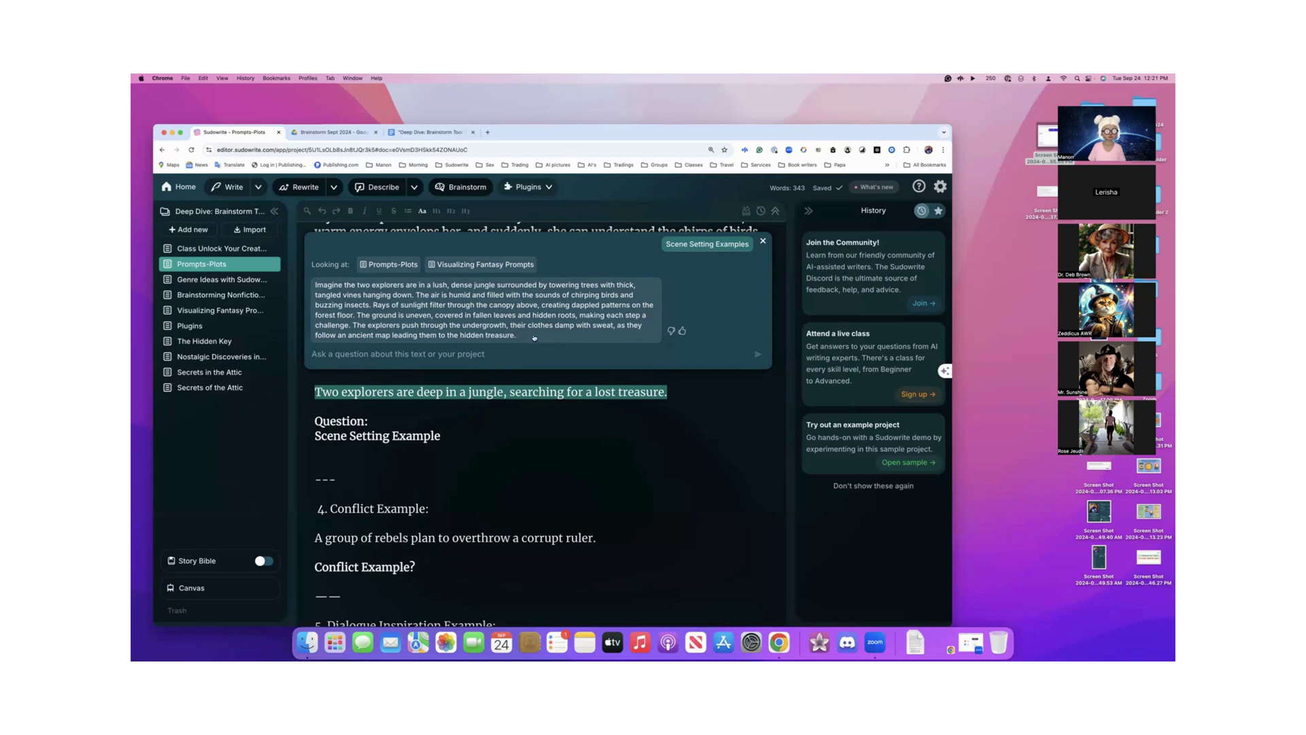
- Copy the Quick Chat reply about the two explorers into the document on a new line below the "Scene Setting Example" question
scroll(534, 337, up, 1)
scroll(534, 336, up, 1)
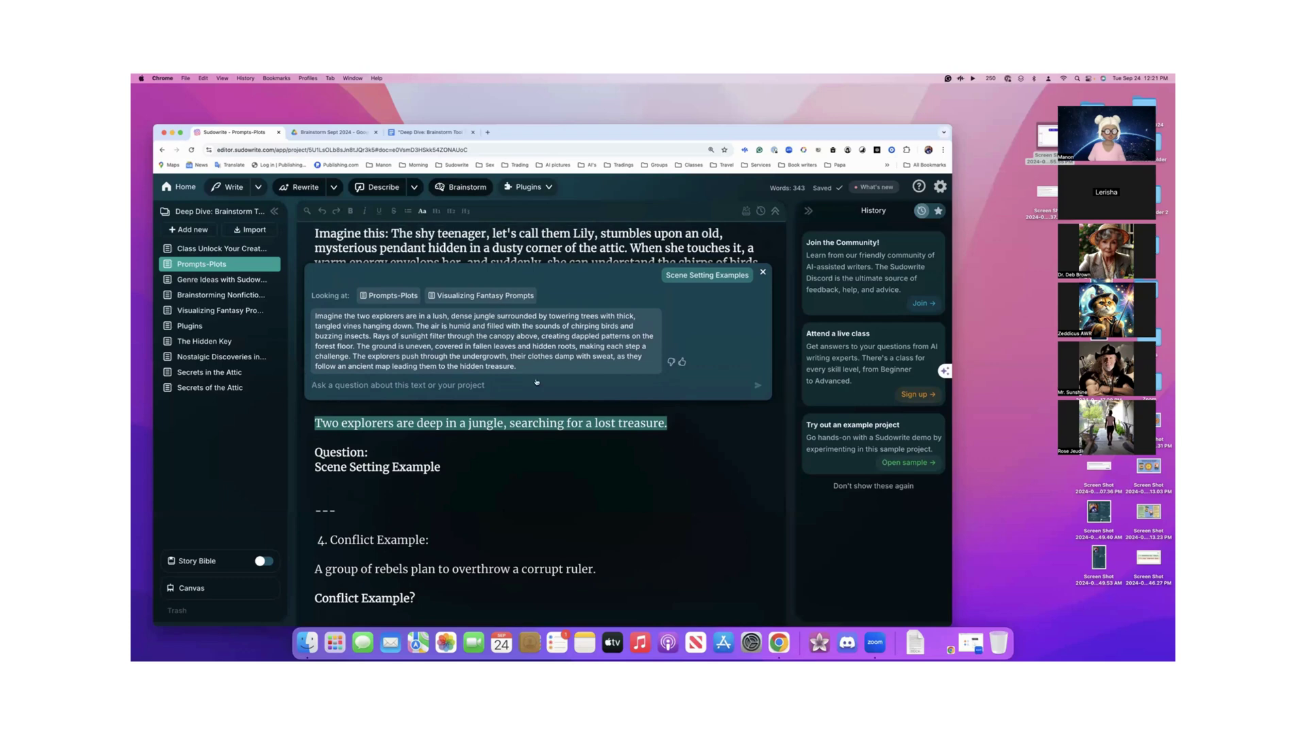
scroll(381, 336, up, 1)
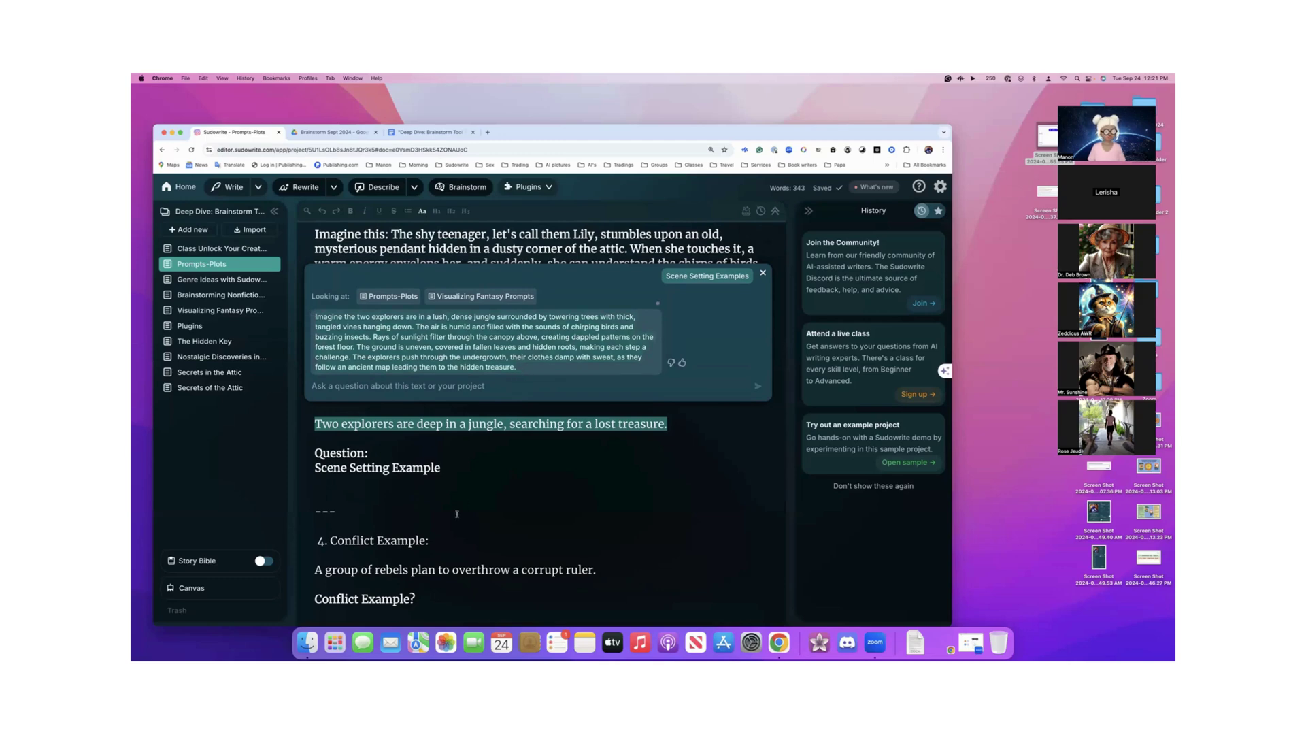
click(460, 467)
key(Return)
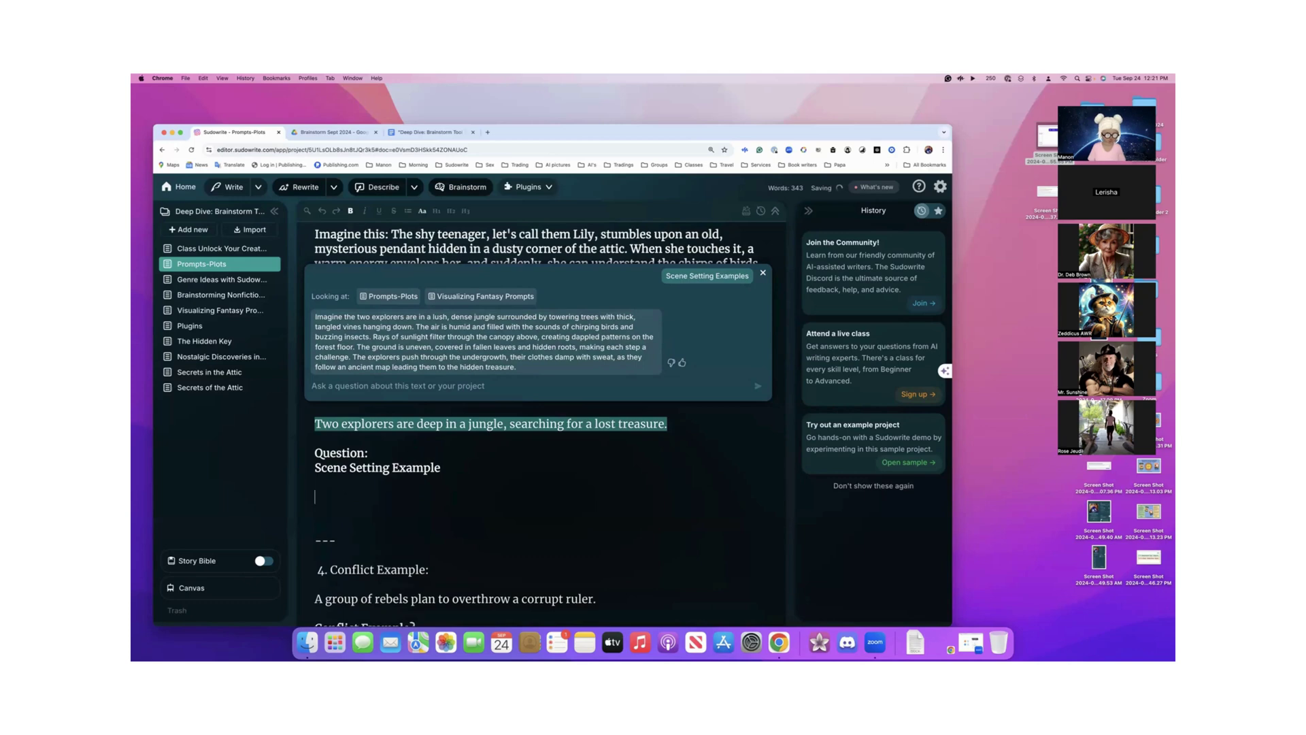
text(Imagine the two explorers are in a lush, dense jungle surrounded by towering trees with thick, tangled vines hanging down. The air is humid and filled with the sounds of chirping birds and buzzing insects. Rays of sunlight filter through the canopy above, creating dappled patterns on the forest floor. The ground is uneven, covered in fallen leaves and hidden roots, making each step a challenge. The explorers push through the undergrowth, their clothes damp with sweat, as they follow an ancient map leading them to the hidden treasure.)
- Change the question under the fourth prompt to "Conflict Examples?" and copy it
scroll(459, 468, down, 5)
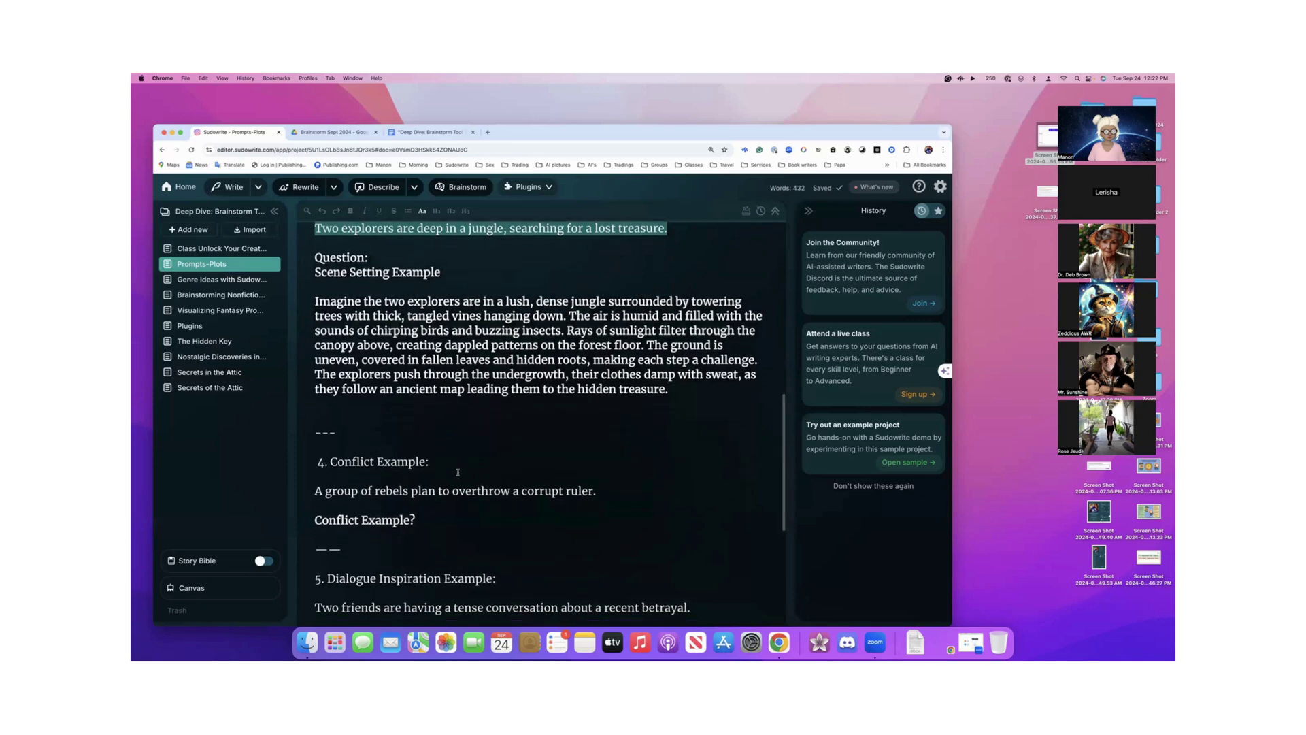
scroll(458, 468, down, 3)
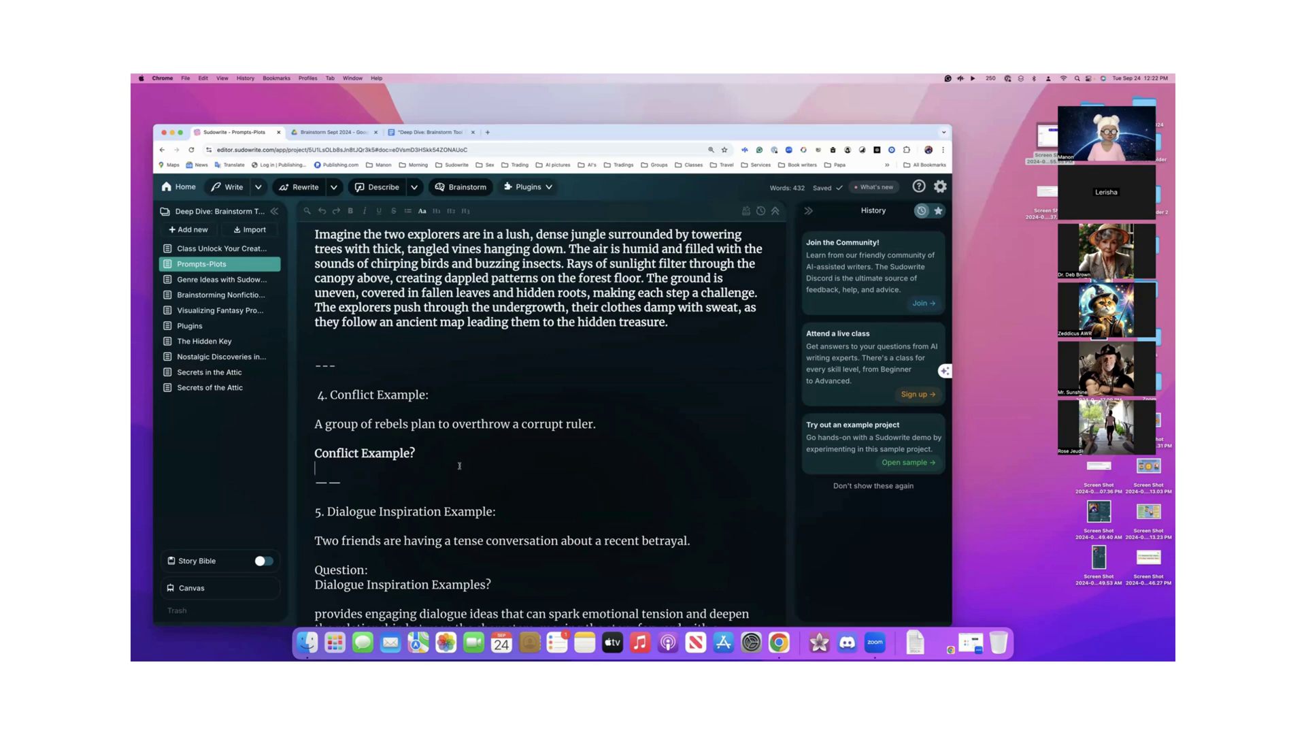
scroll(460, 466, down, 2)
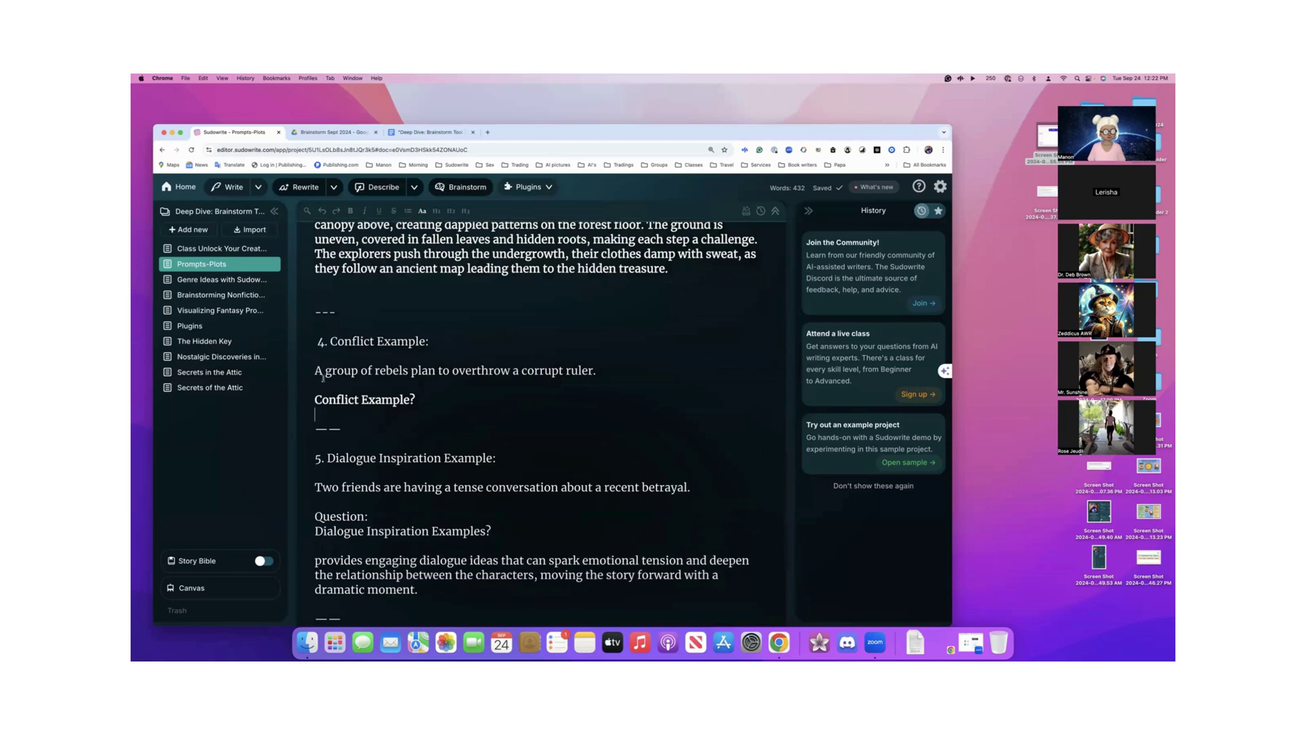
drag(313, 371, 598, 373)
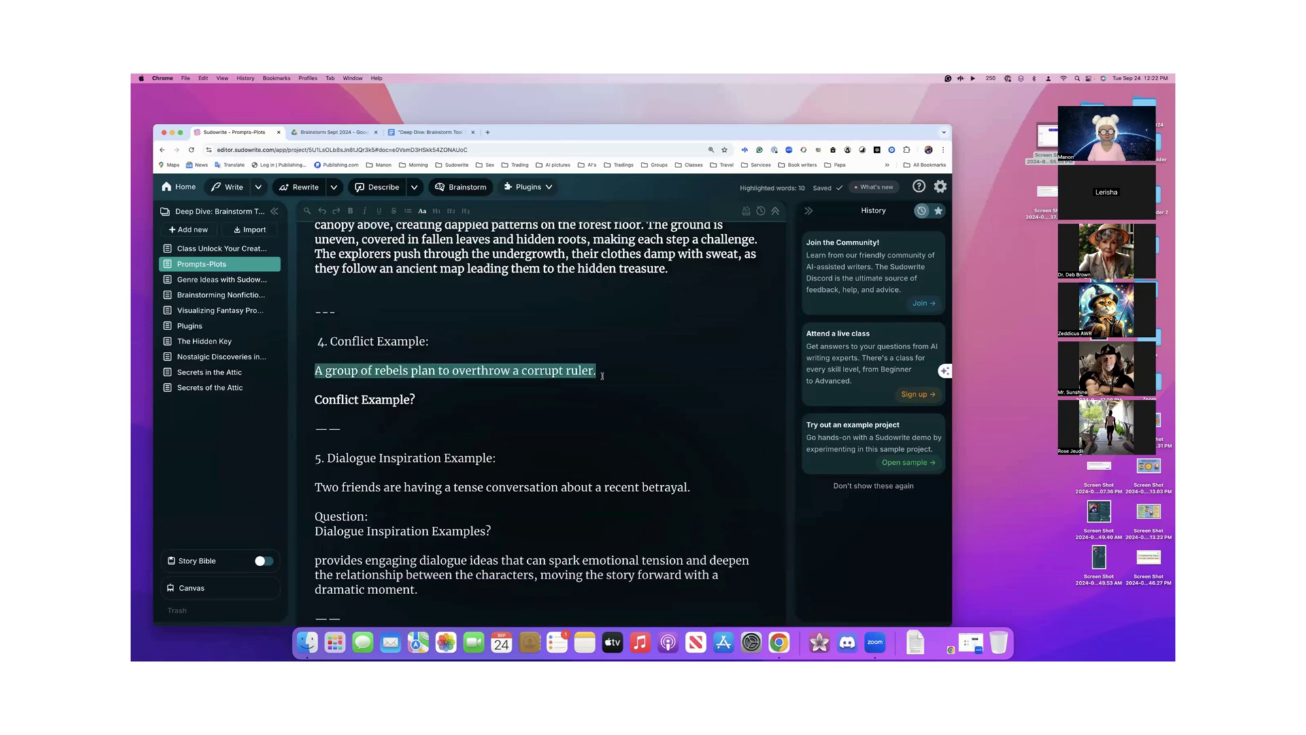
click(408, 396)
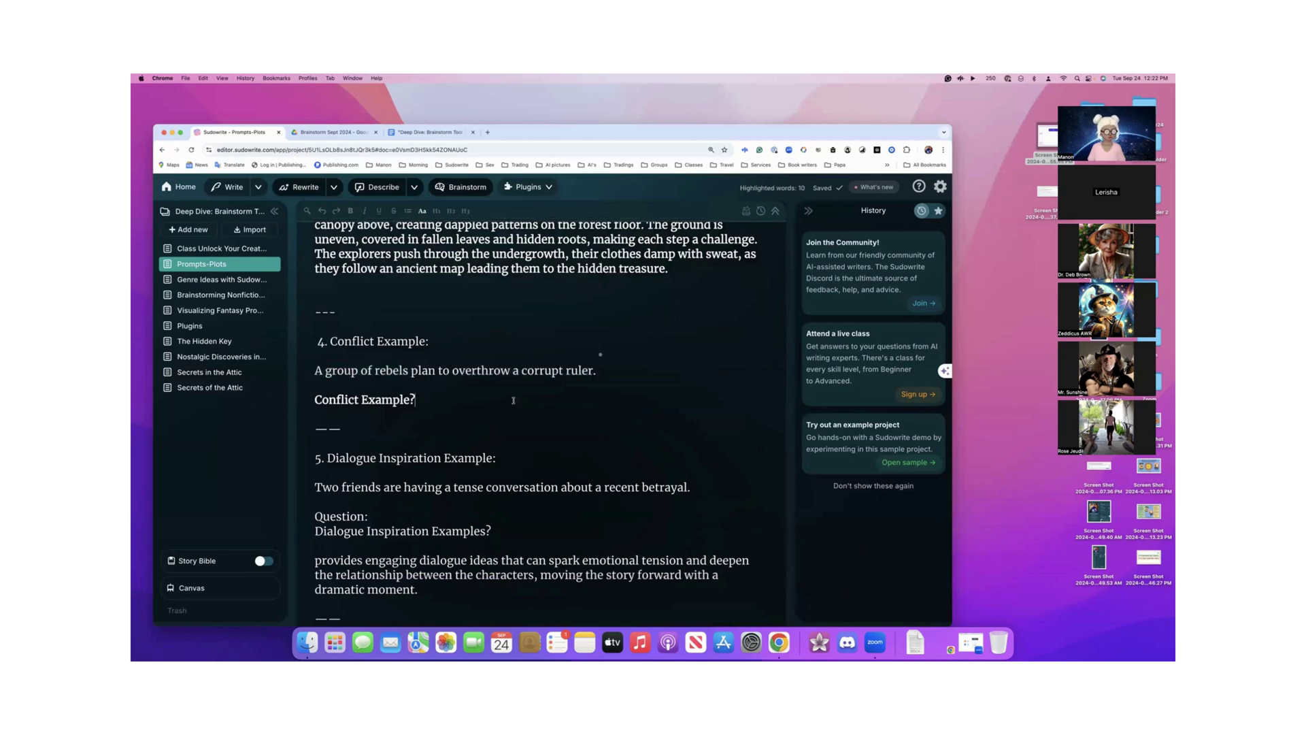
mouse_move(314, 400)
mouse_down()
mouse_move(413, 401)
mouse_move(307, 398)
mouse_up()
key(super+c)
click(413, 402)
text(s)
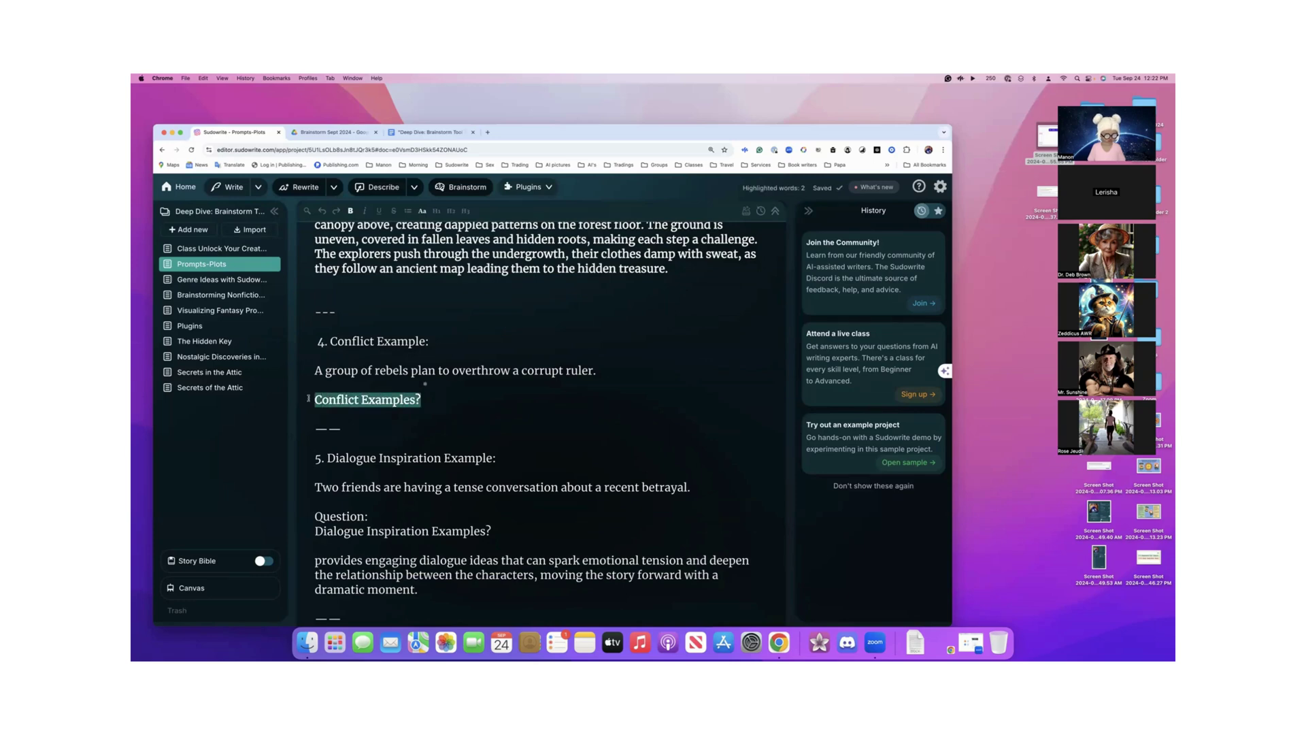
- Submit the copied "Conflict Examples?" question in Quick Chat for the sentence "A group of rebels plan to overthrow a corrupt ruler."
drag(597, 371, 316, 363)
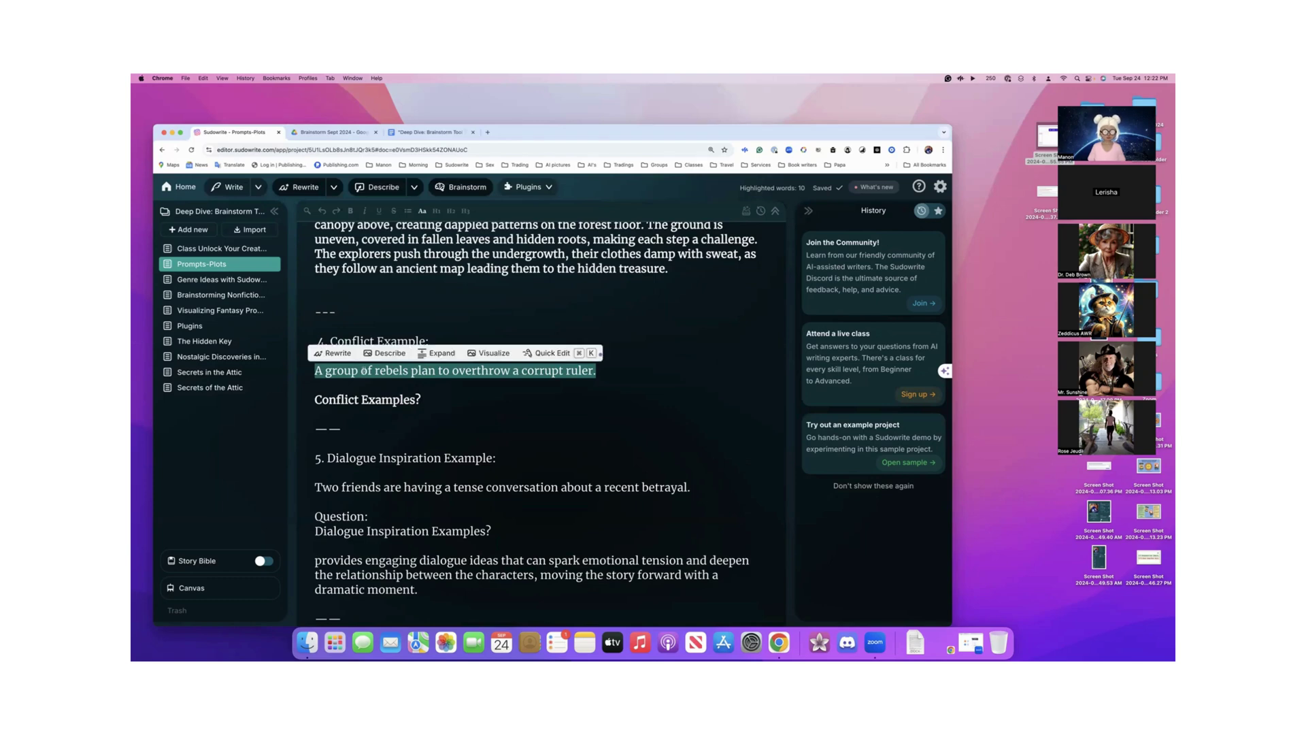
click(544, 352)
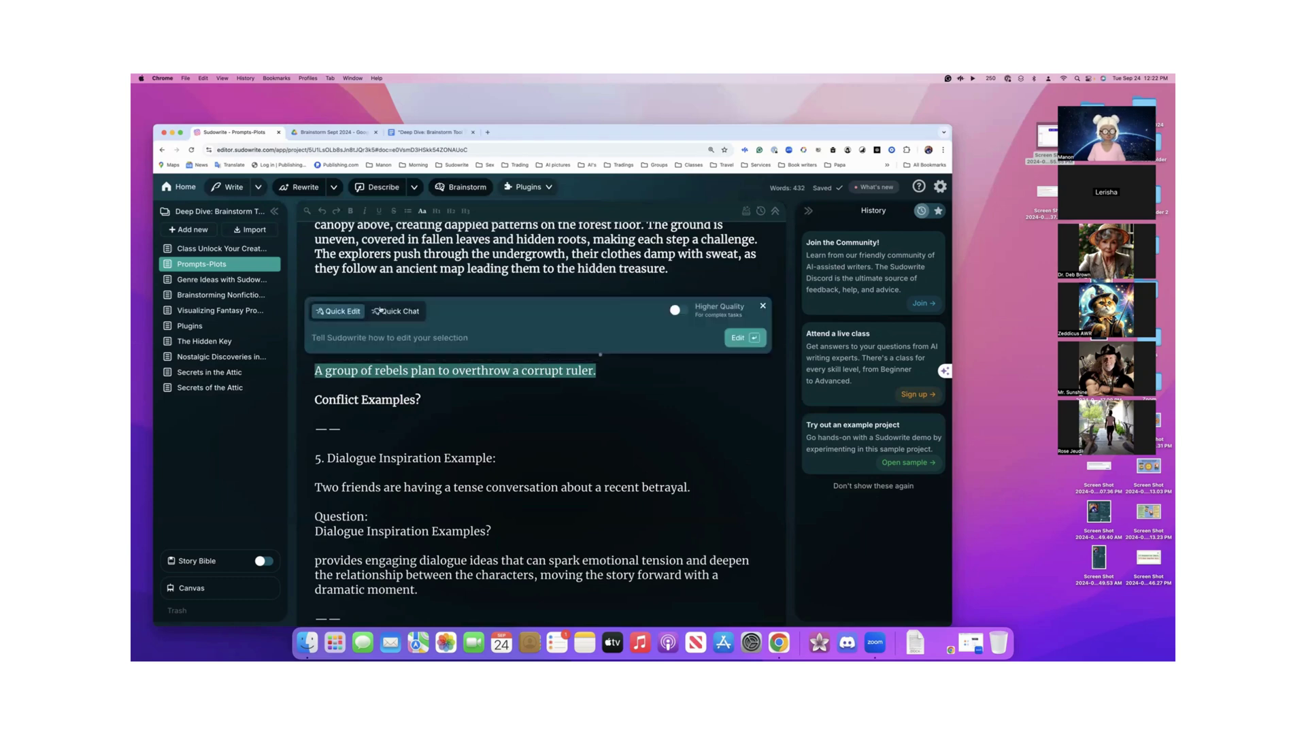
click(382, 311)
key(super+v)
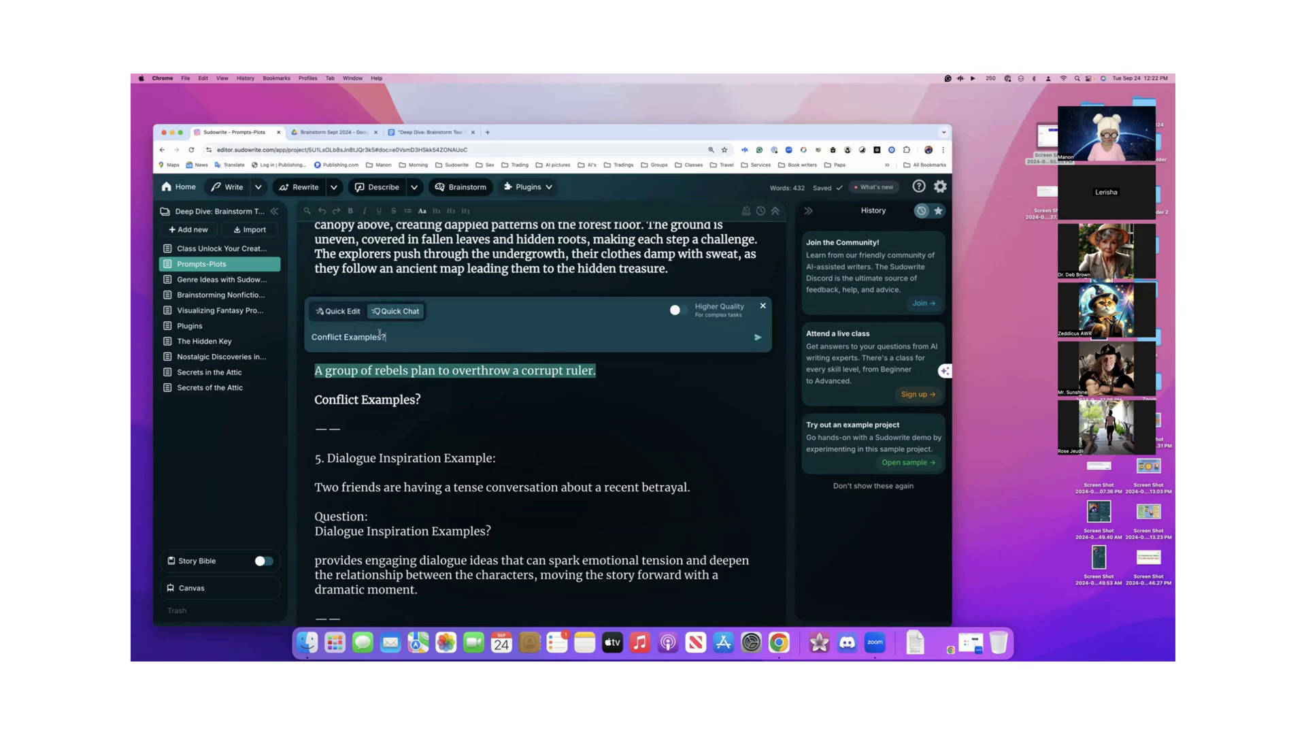
key(Return)
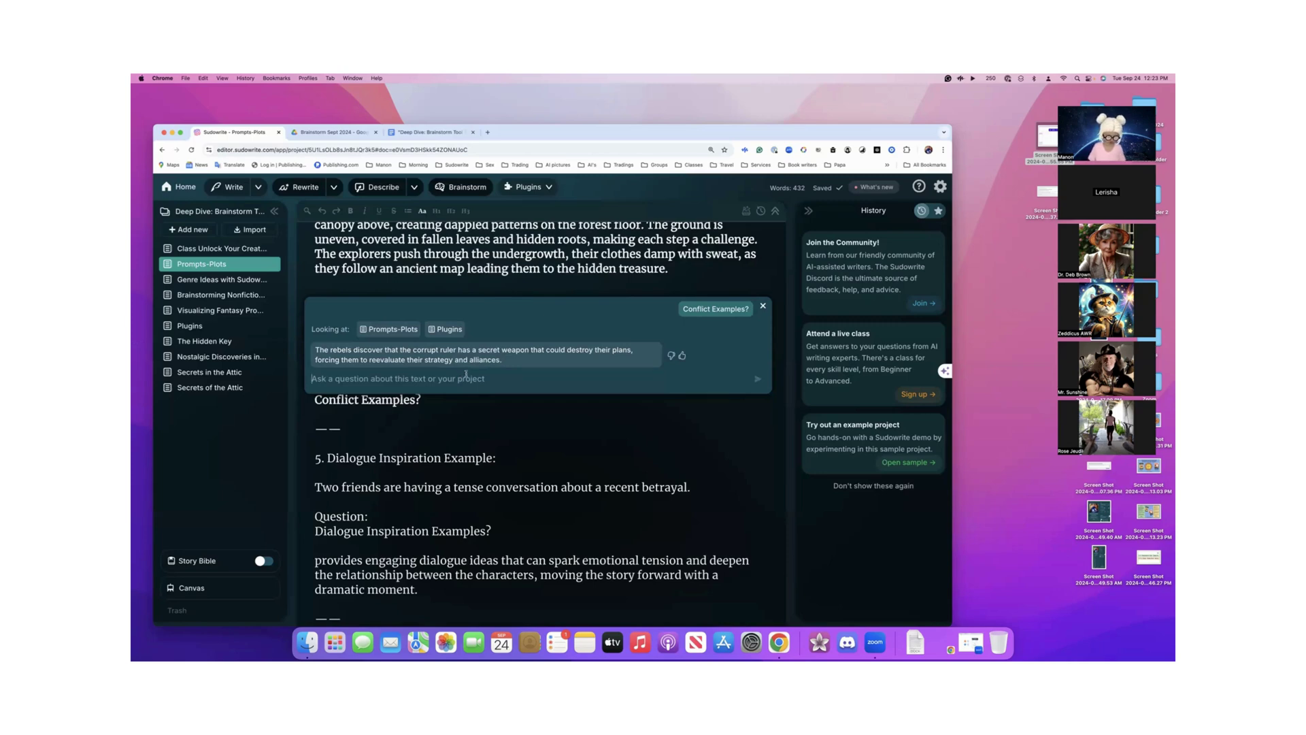
- Send the follow-up "Give me details and a real chaos conflict?" in Quick Chat
text(Give me)
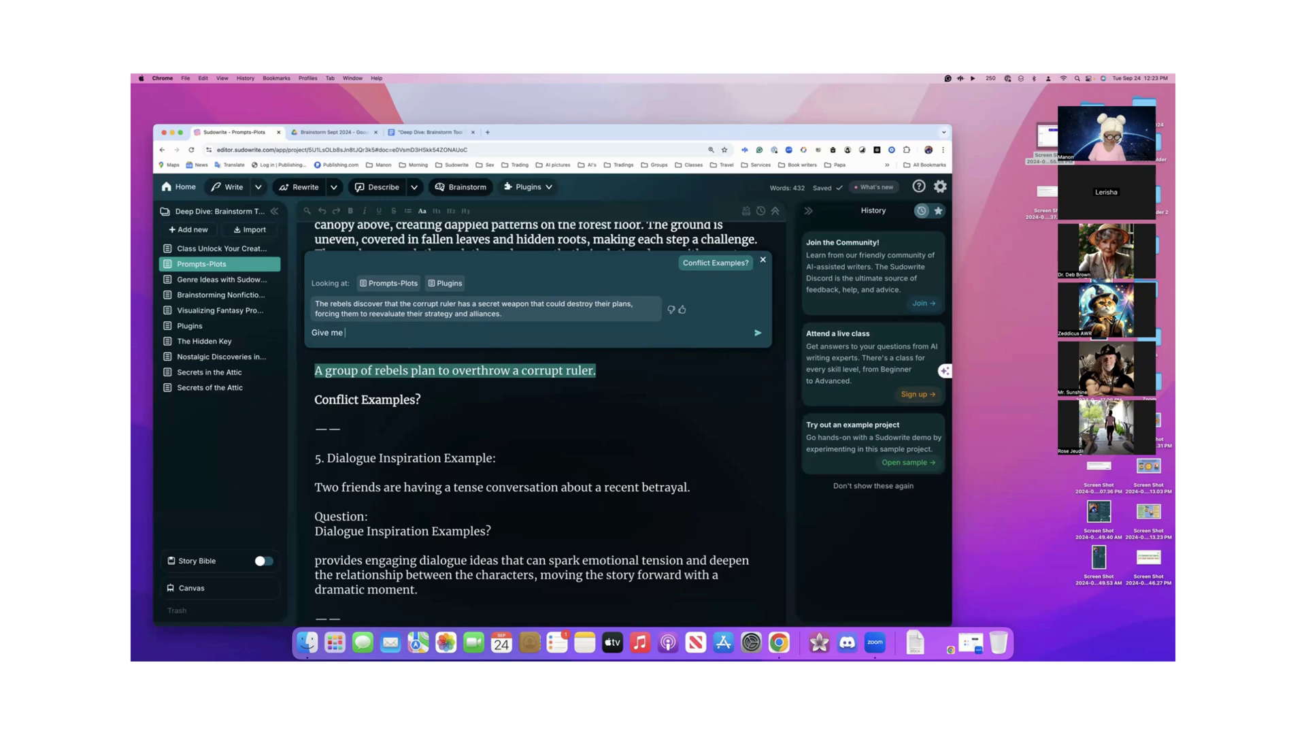
text( details and a real chaos)
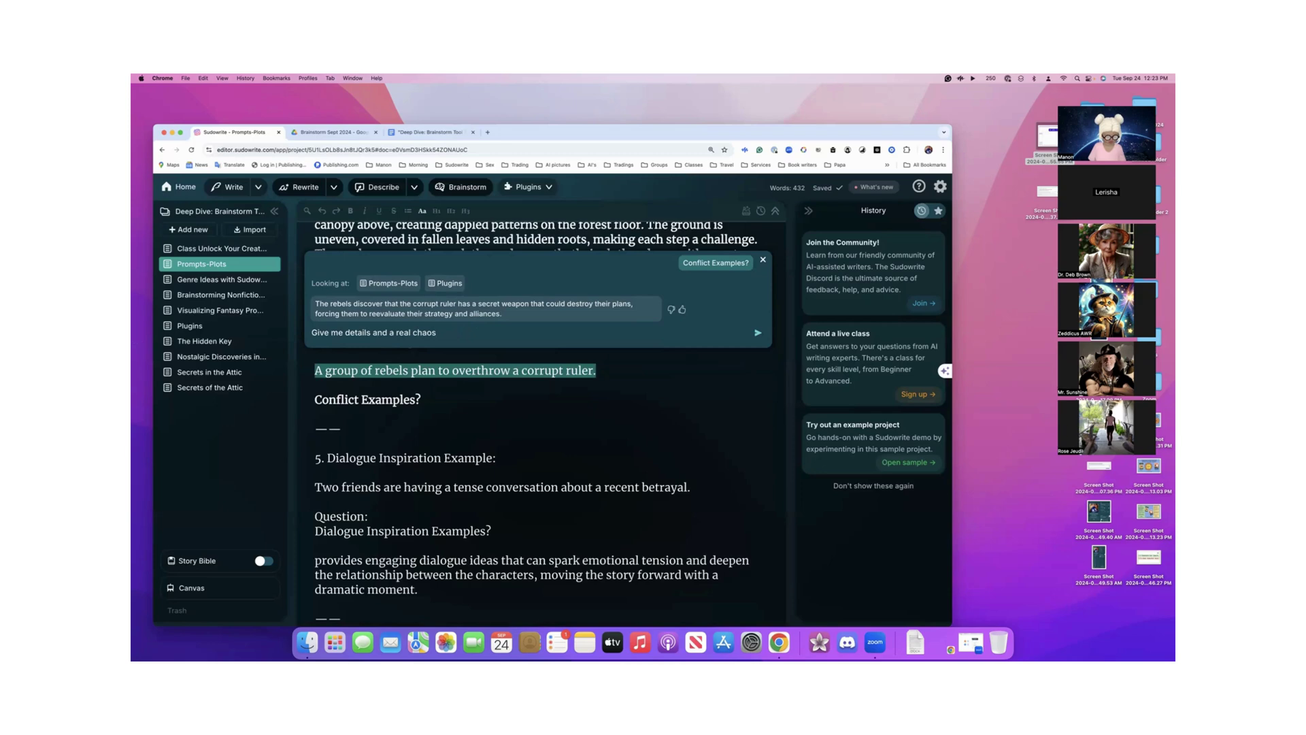
text( conflict?)
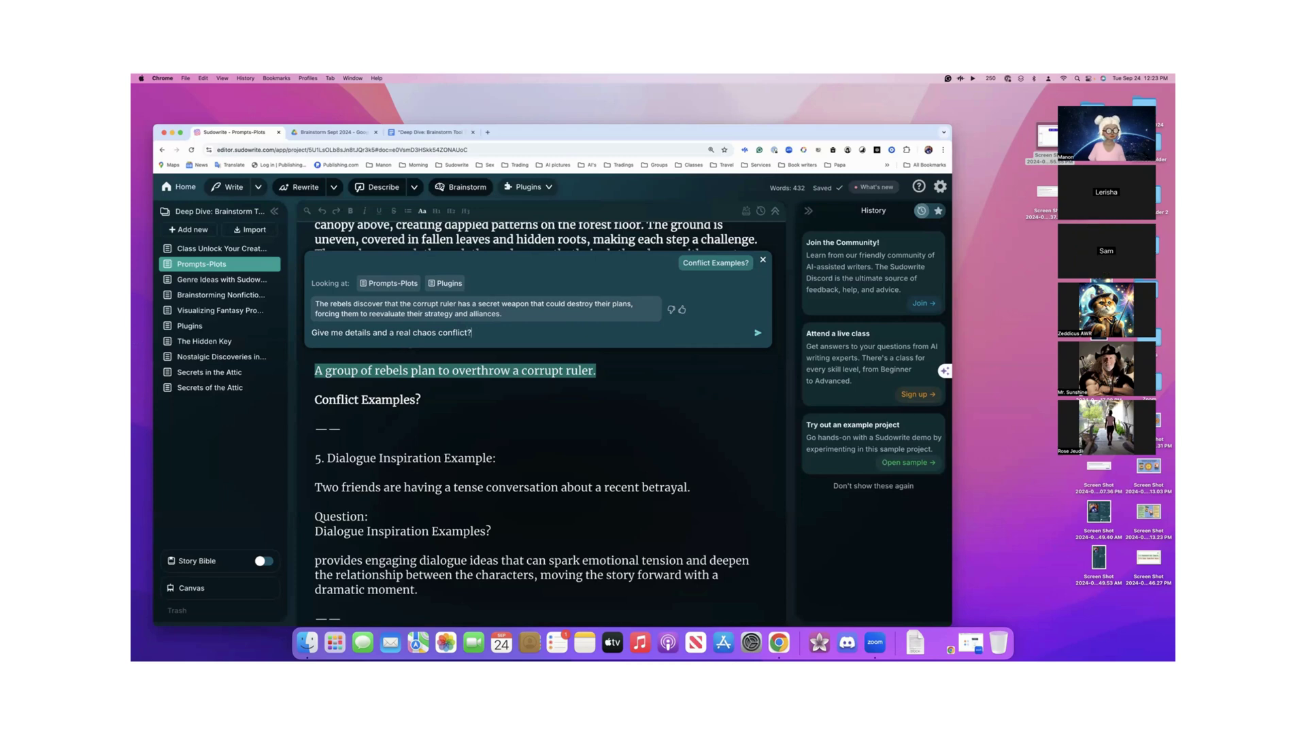
key(Return)
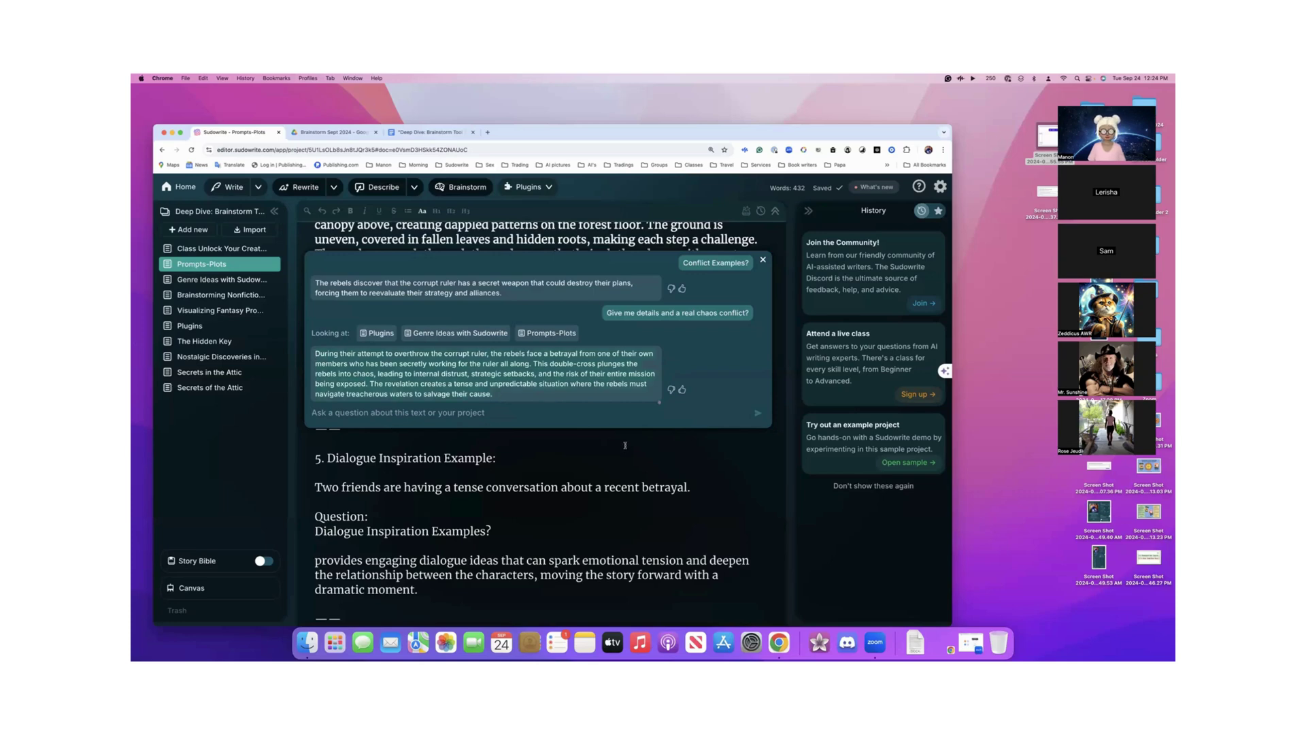
- Copy the second Quick Chat reply, about the rebels' betrayal, into the document below "Conflict Examples?"
click(763, 261)
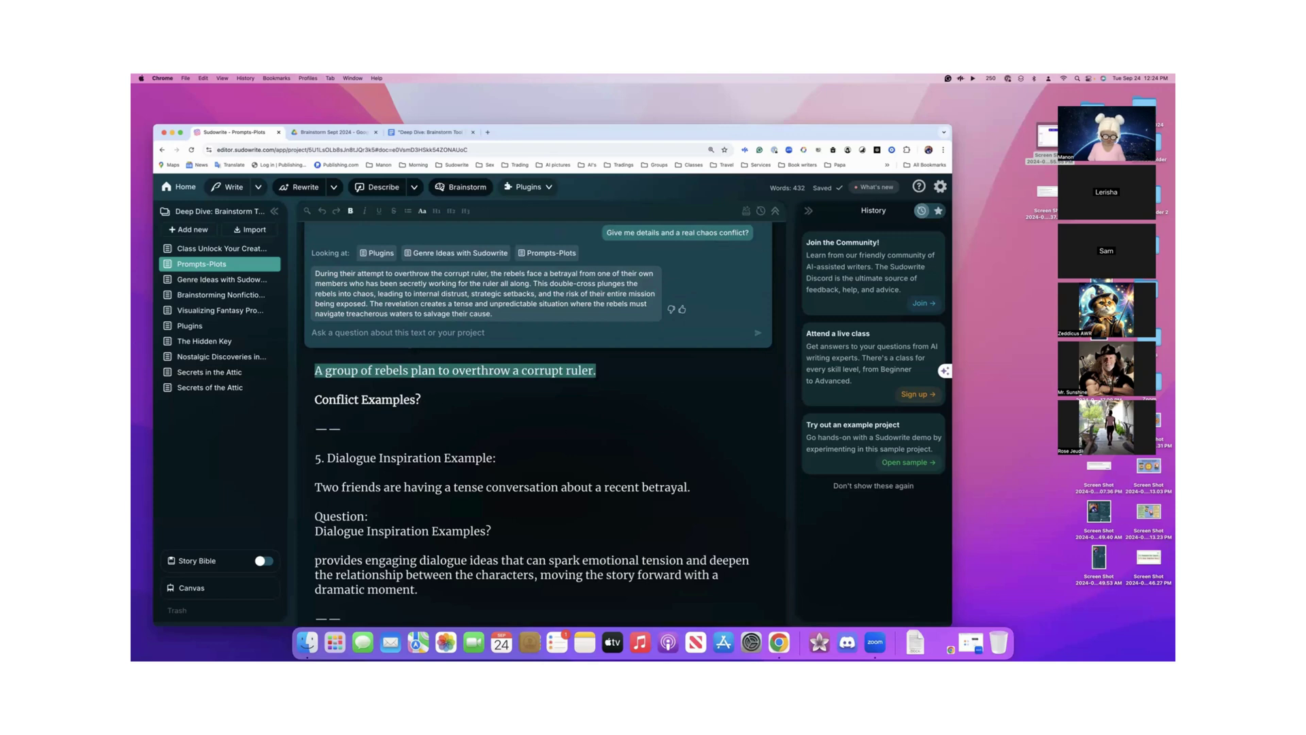
text(During their attempt to overthrow the corrupt ruler, the rebels face a betrayal from one of their own members who has been secretly working for the ruler all along. This double-cross plunges the rebels into chaos, leading to internal distrust, strategic setbacks, and the risk of their entire mission being exposed. The revelation creates a tense and unpredictable situation where the rebels must navigate treacherous waters to salvage their cause.)
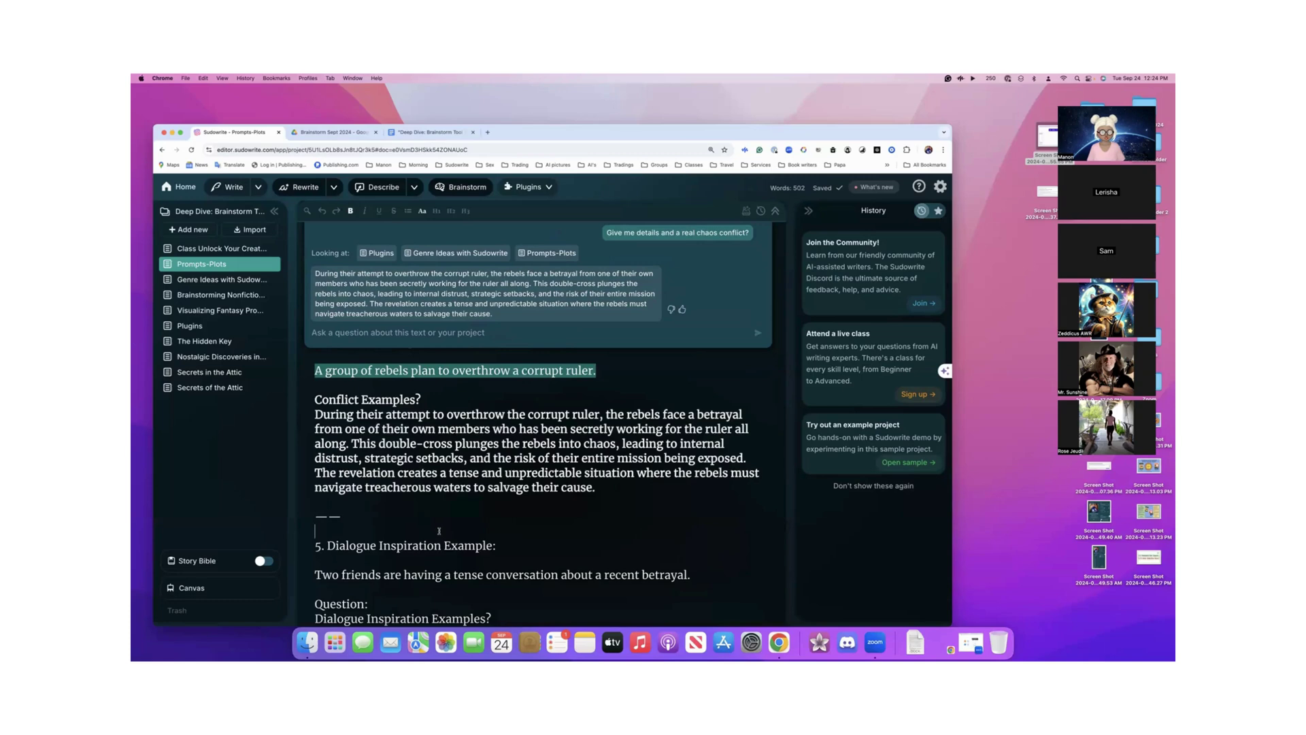
- Review the inserted conflict passage, the following prompts and the Quick Chat exchange, highlighting the follow-up question about a real chaos conflict
scroll(439, 530, down, 3)
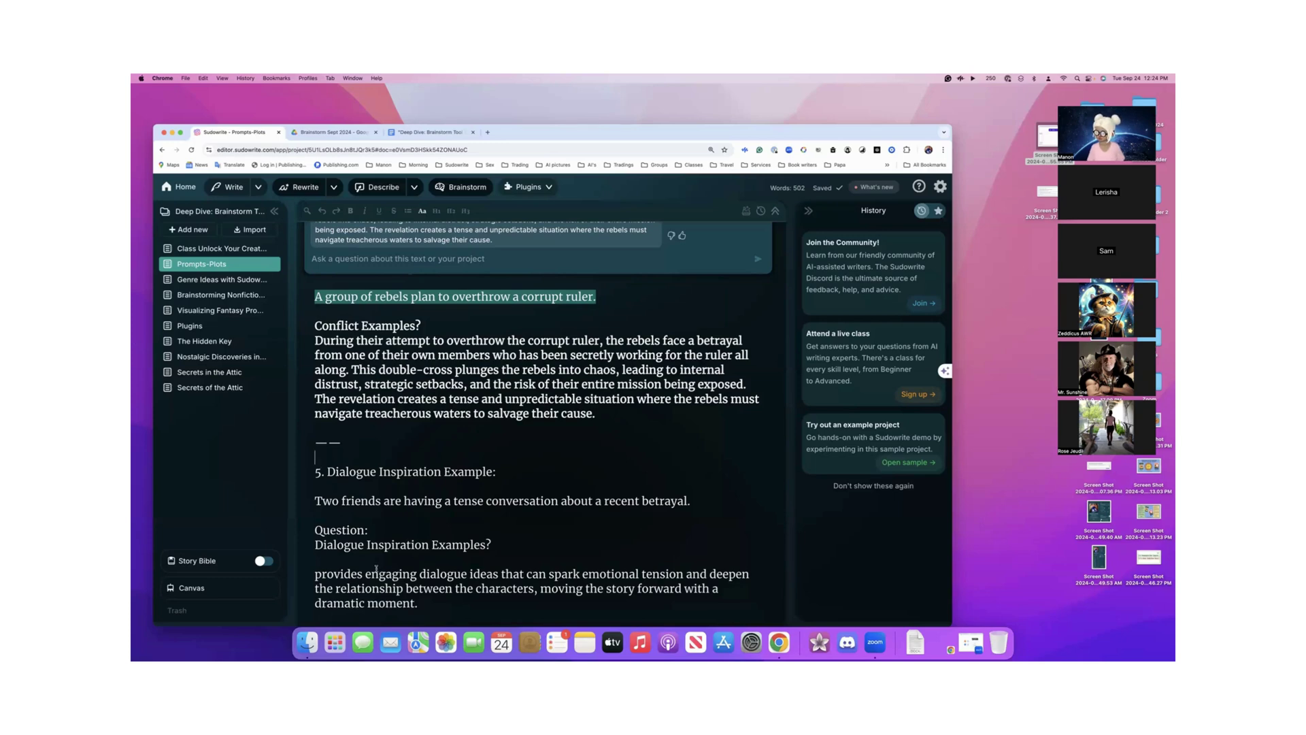
scroll(376, 568, down, 1)
scroll(376, 568, up, 1)
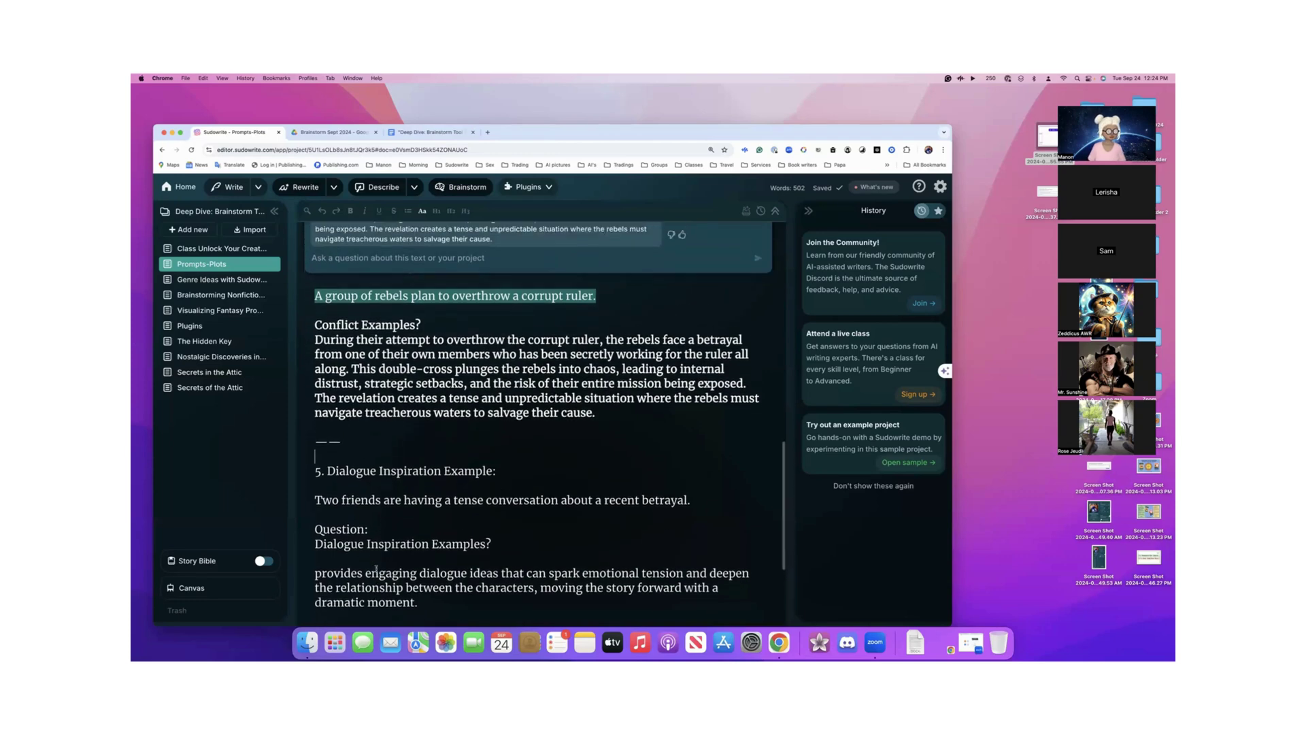
scroll(377, 568, down, 1)
scroll(376, 568, down, 5)
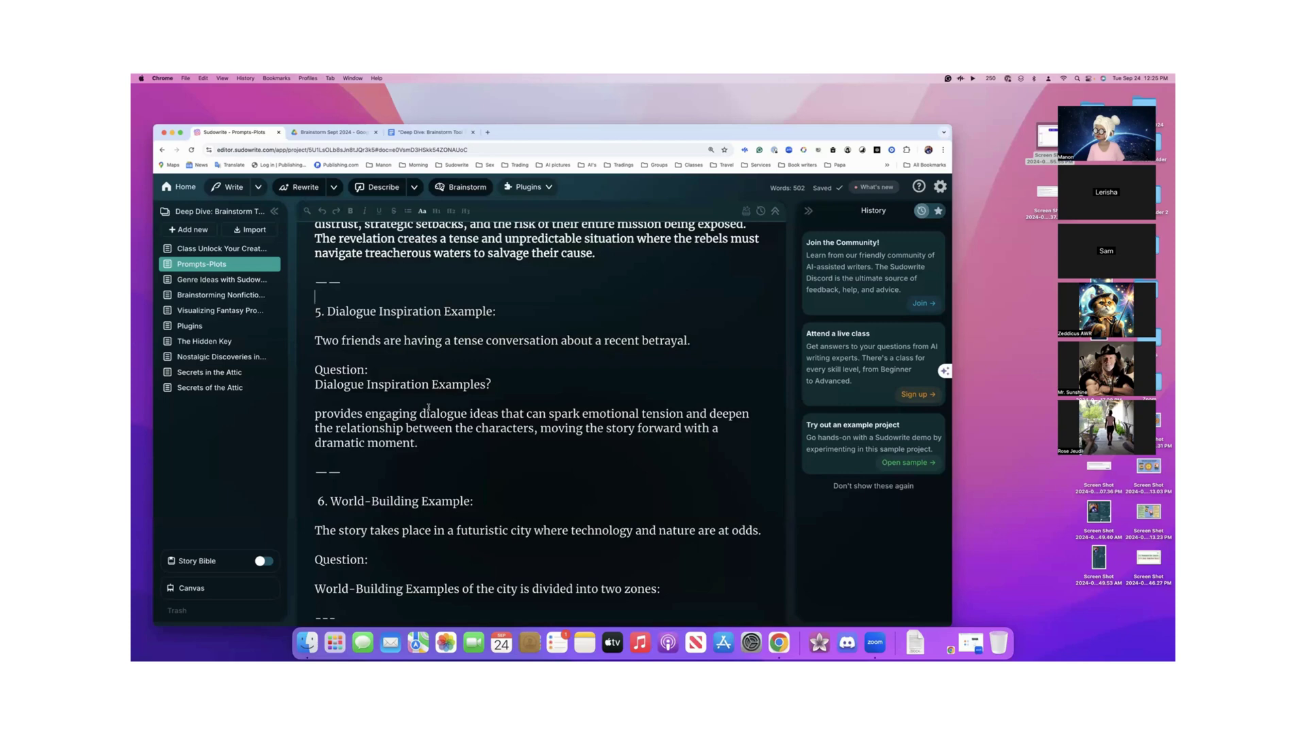
scroll(409, 408, up, 5)
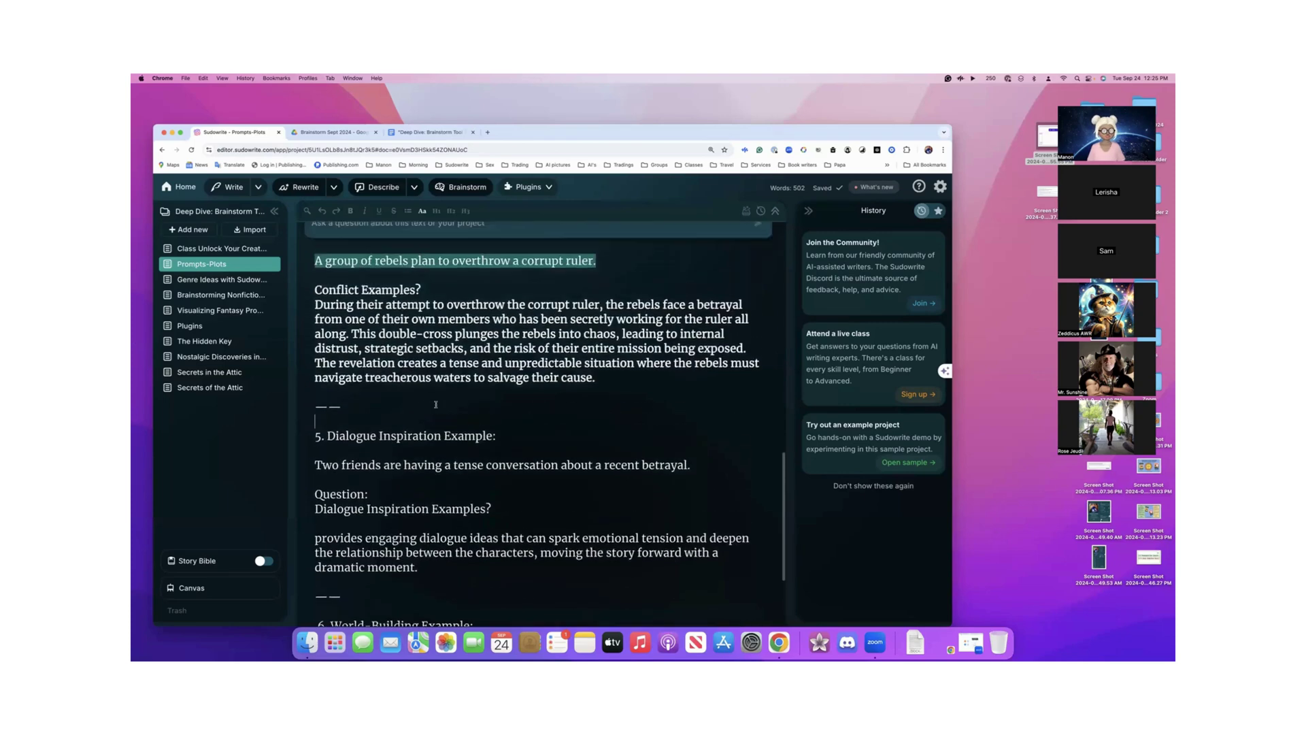
scroll(437, 409, down, 2)
scroll(409, 381, up, 4)
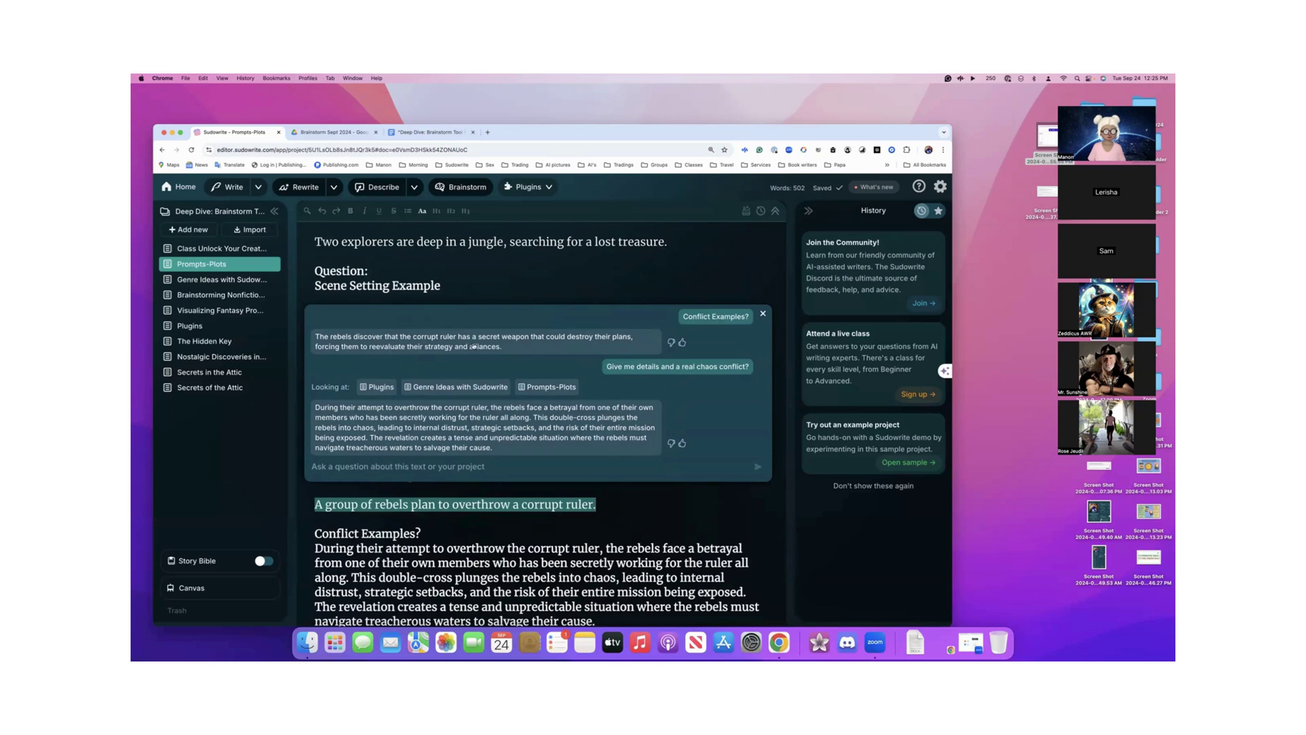
drag(606, 366, 751, 368)
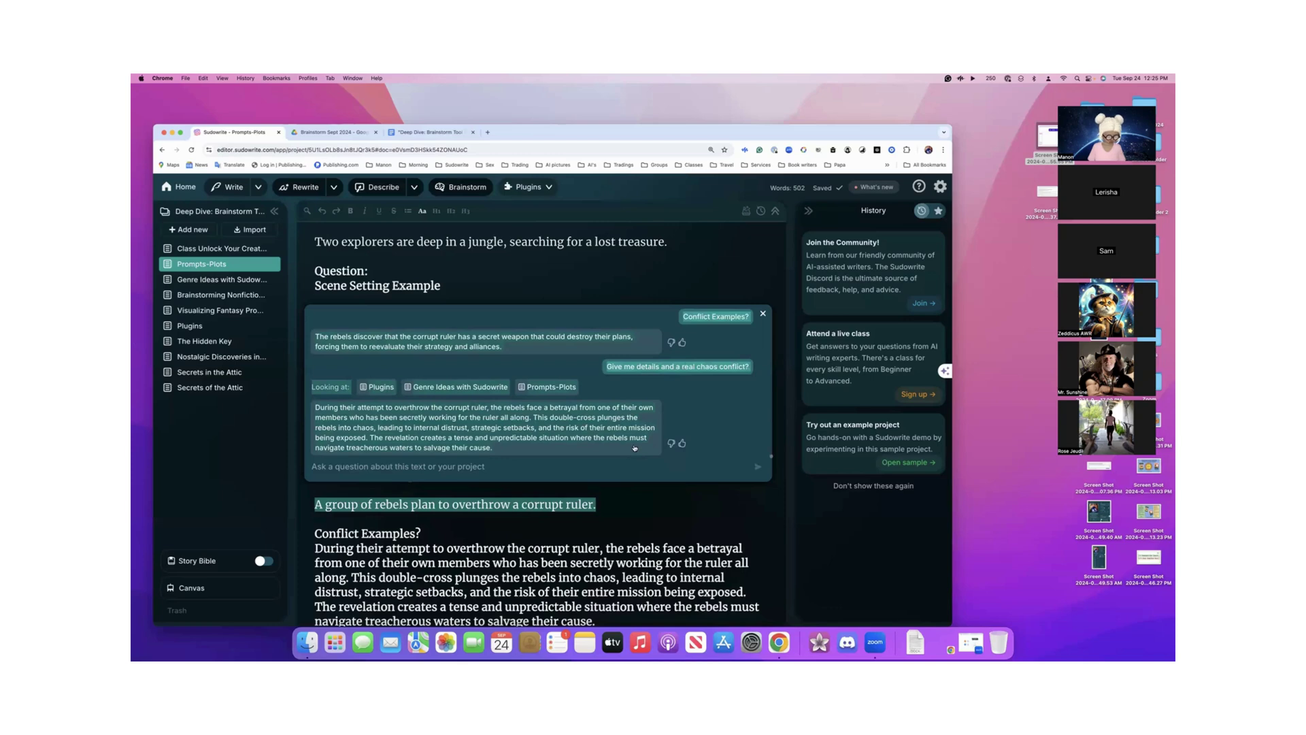
- Close the chat and add a blank line between the rebels sentence and "Conflict Examples?"
click(763, 313)
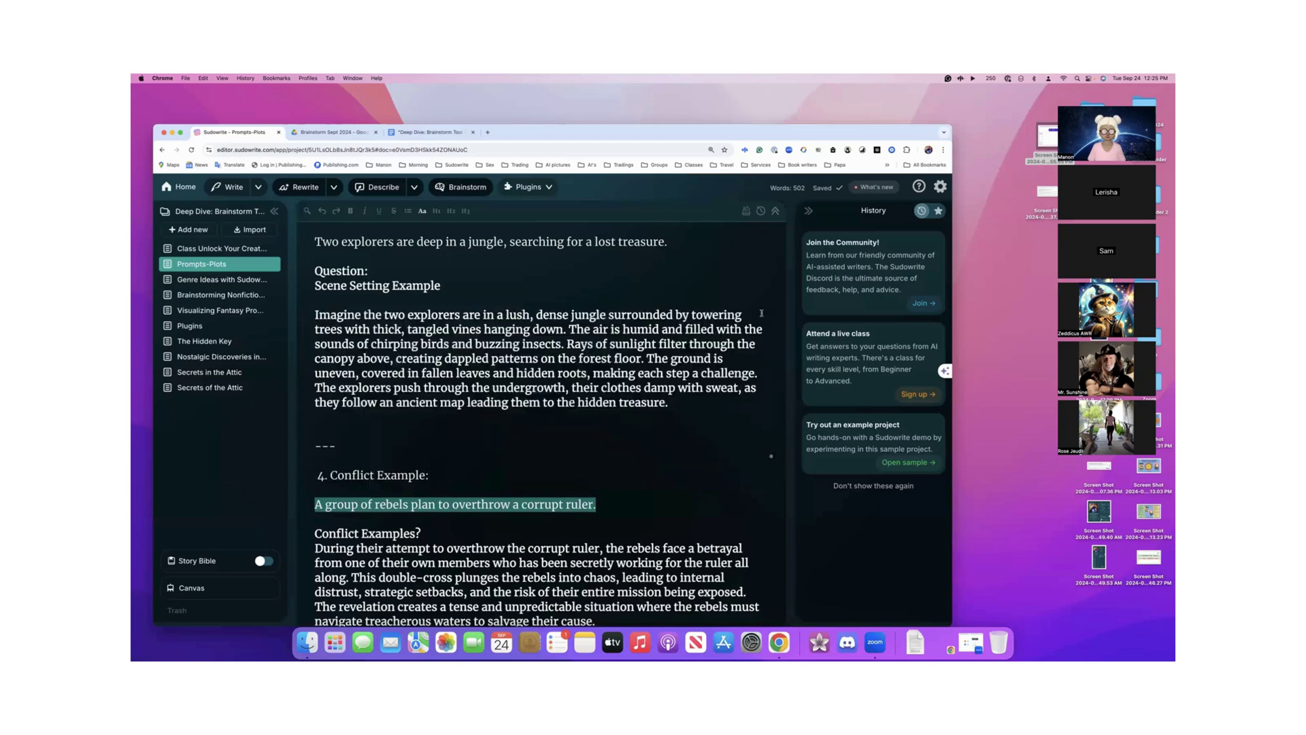
click(394, 451)
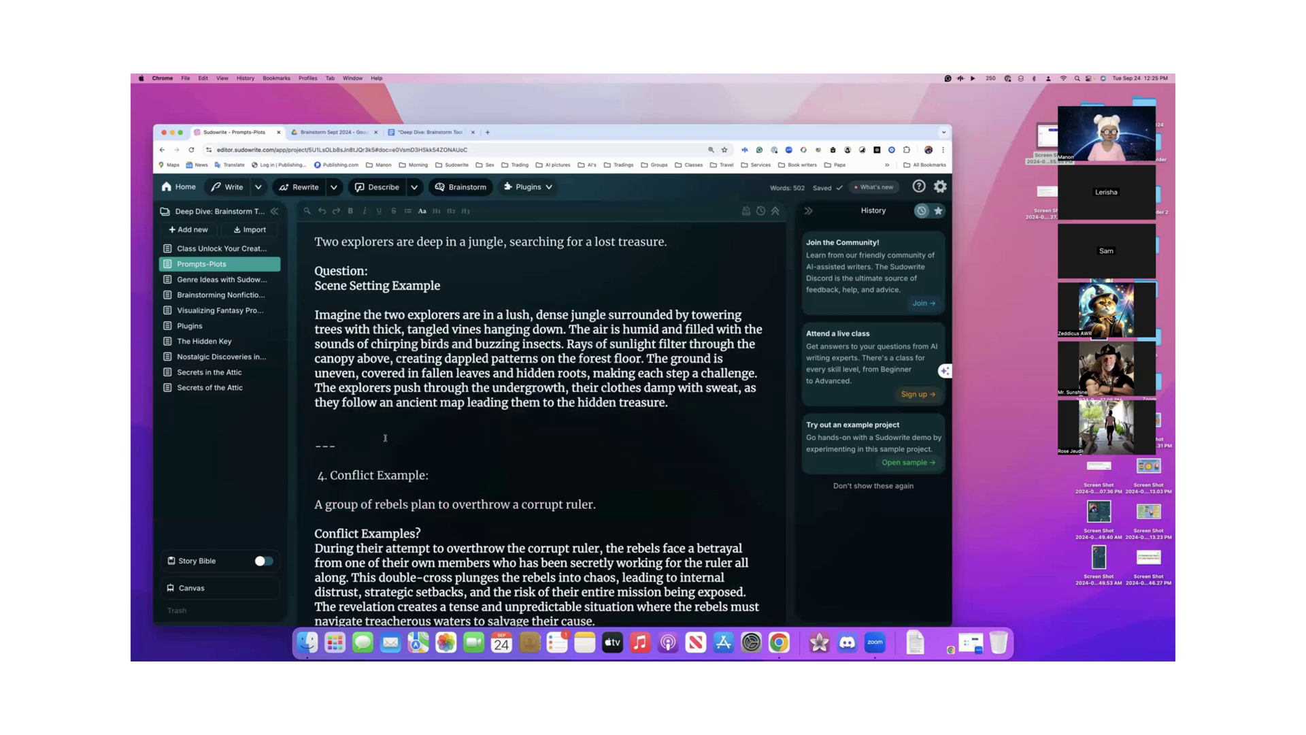
scroll(614, 412, down, 3)
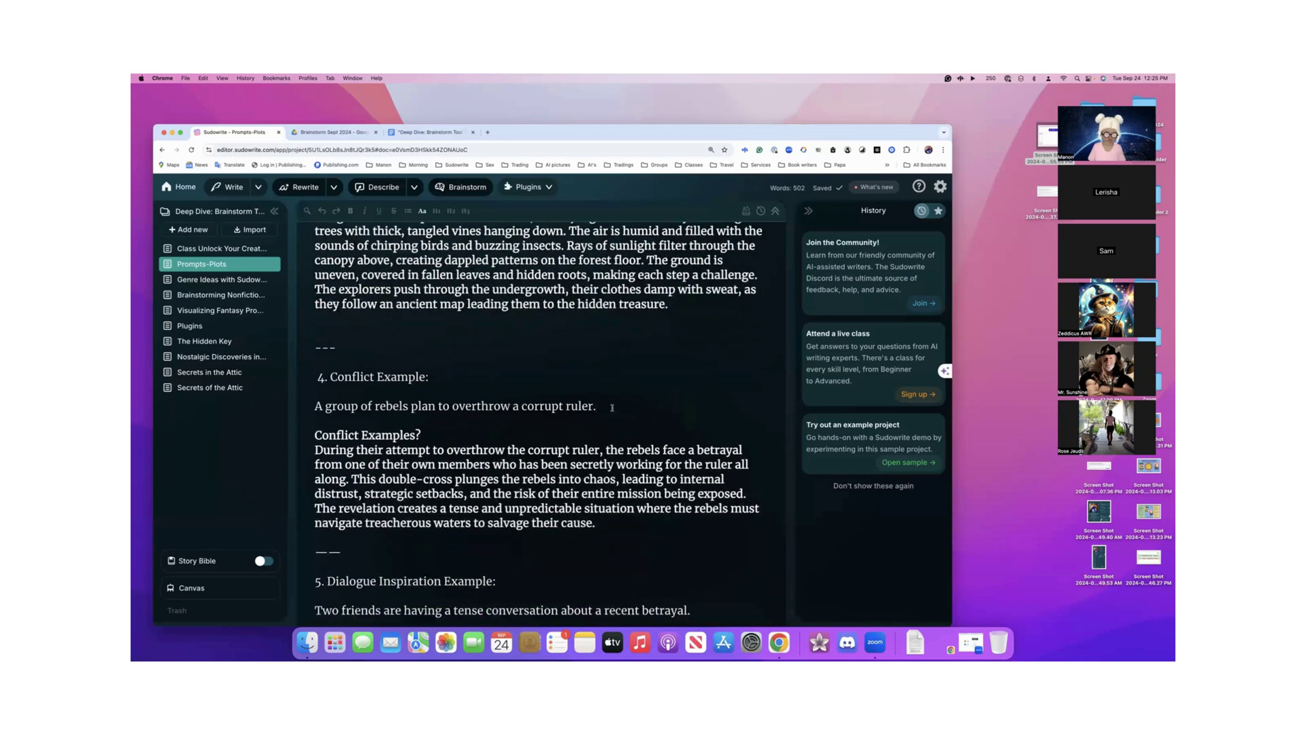
click(611, 407)
key(Return)
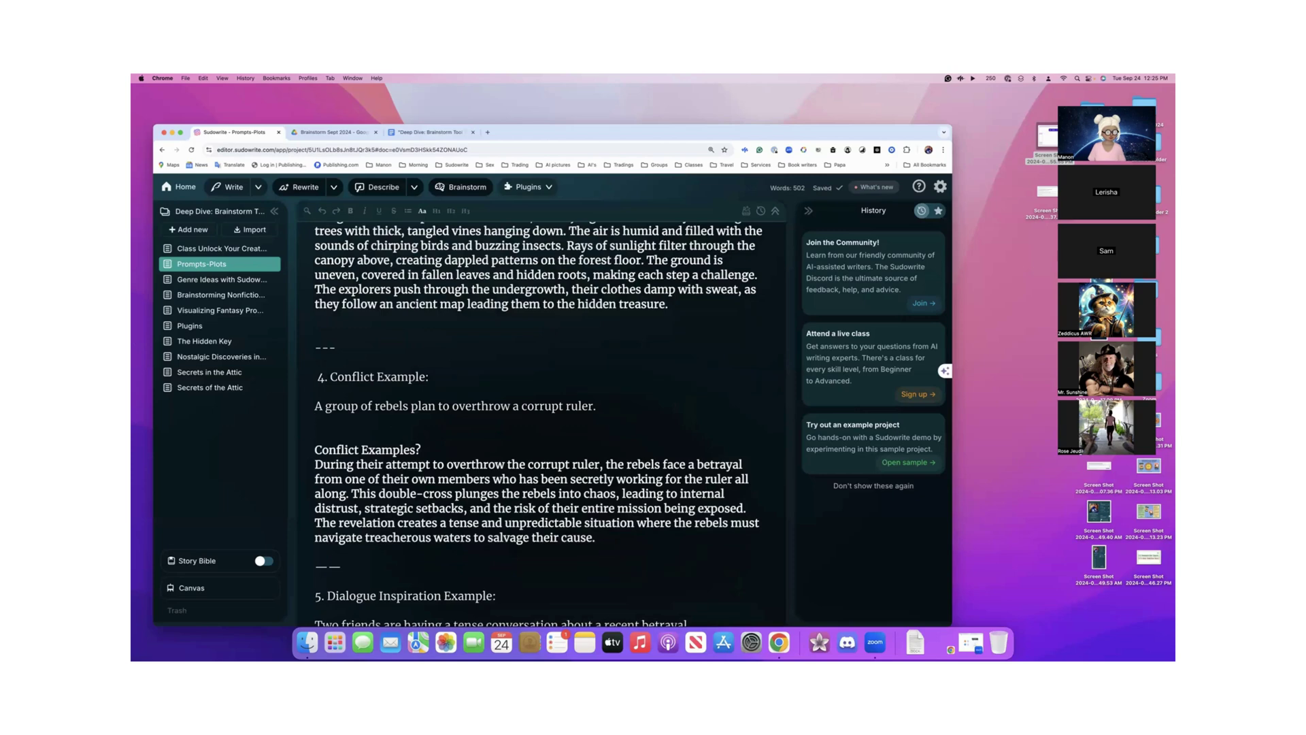
- Paste the copied Quick Chat exchange on the secret weapon and chaos conflict below the sentence about rebels overthrowing a corrupt ruler
key(Return)
key(super+v)
scroll(612, 407, down, 1)
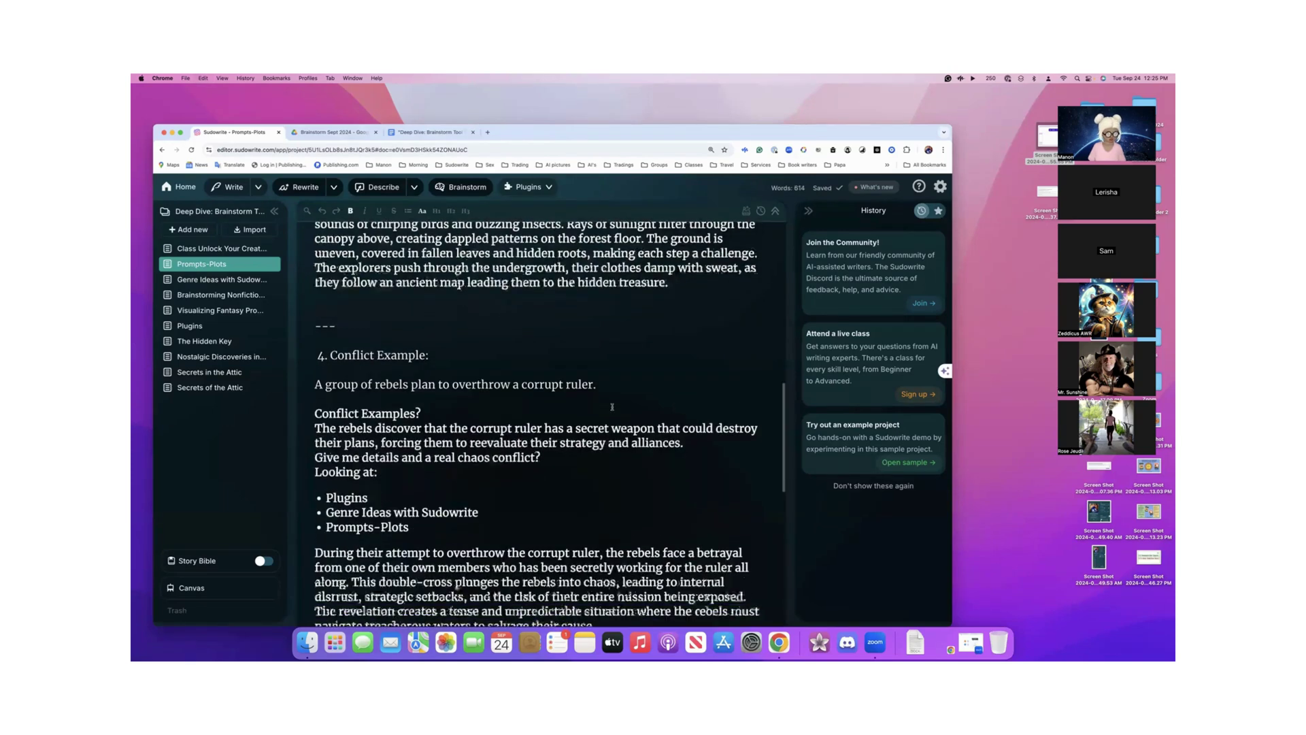
- Delete the bulleted document names under "Looking at:" and leave a blank line before the betrayal paragraph
scroll(611, 406, down, 2)
drag(326, 370, 410, 400)
key(BackSpace)
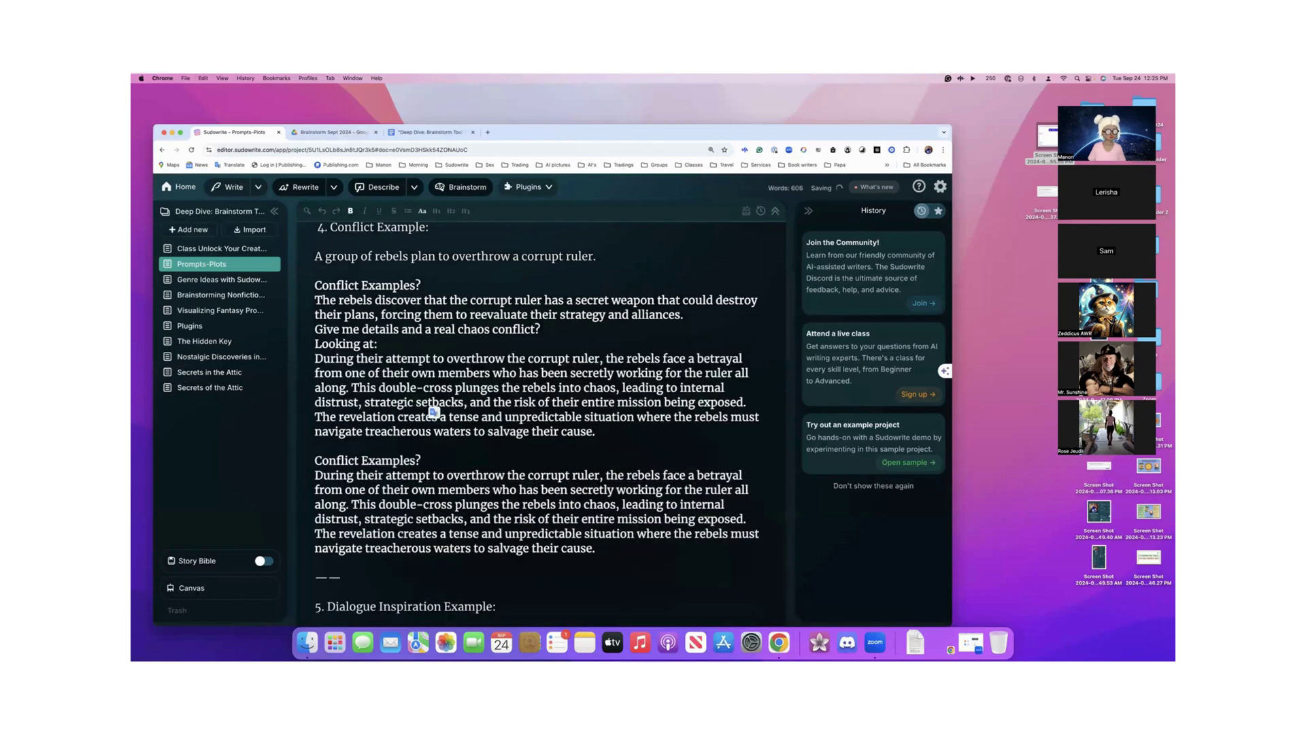
key(Return)
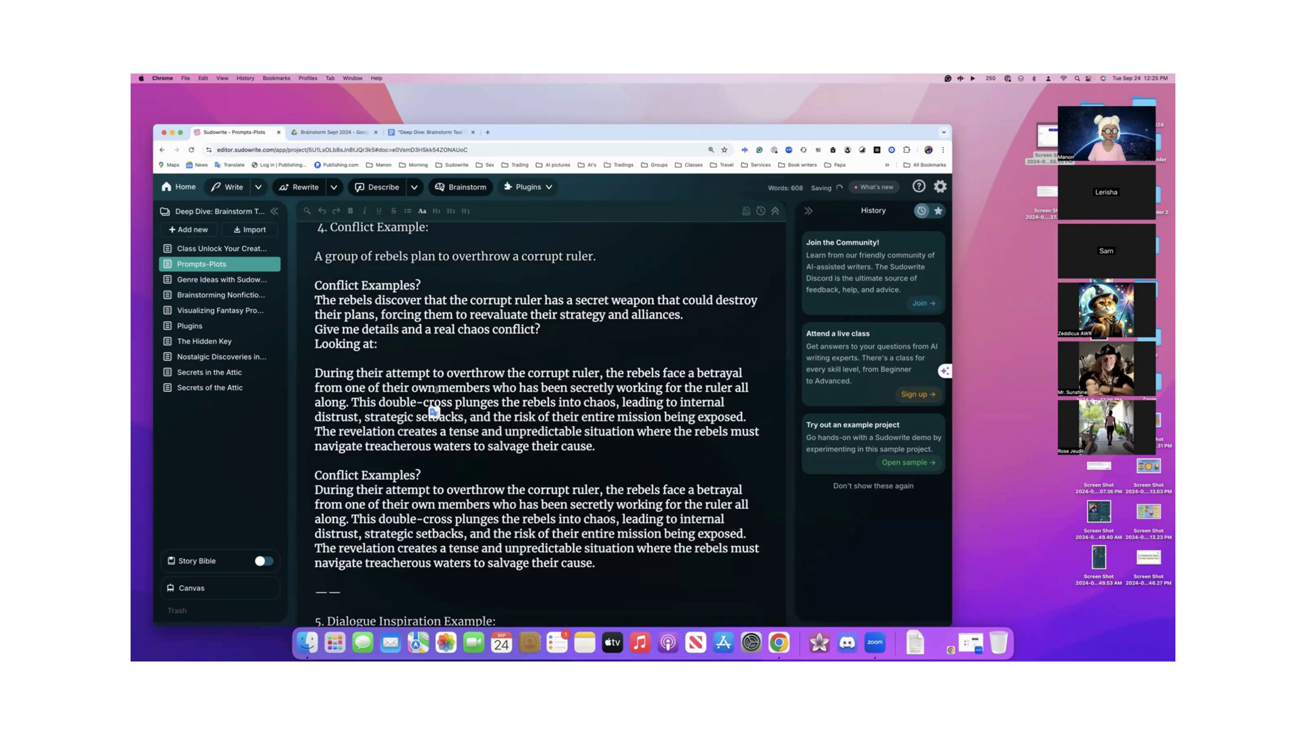
- Delete the duplicate "Conflict Examples?" heading and its betrayal paragraph just above the Dialogue Inspiration section
scroll(436, 389, down, 5)
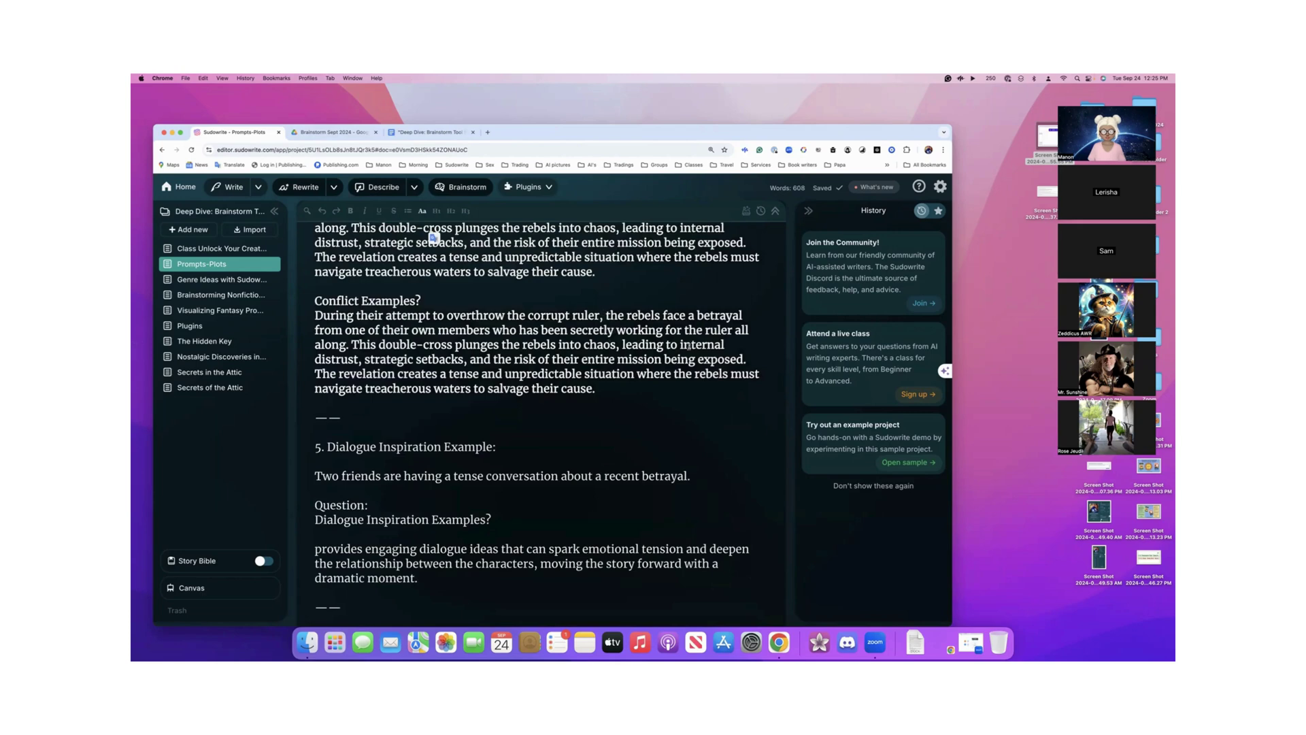
scroll(469, 373, down, 1)
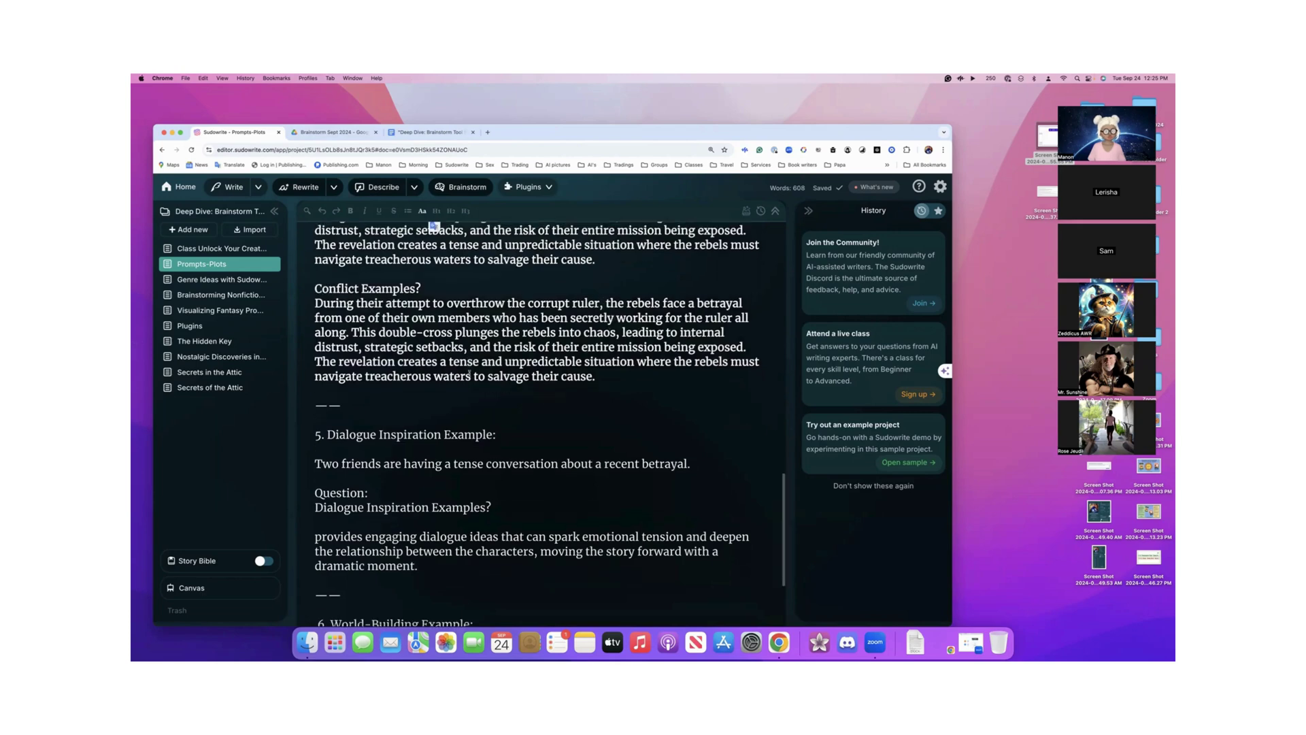
scroll(531, 368, up, 4)
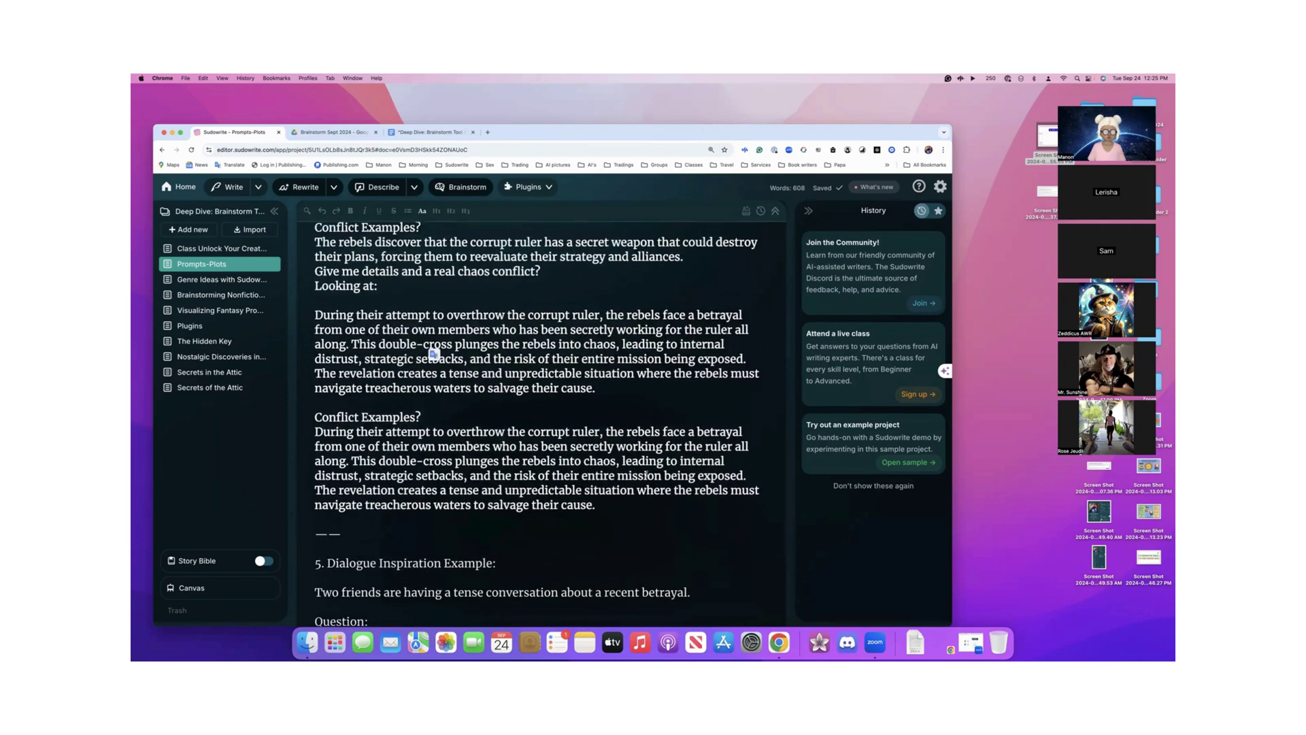
drag(596, 505, 318, 411)
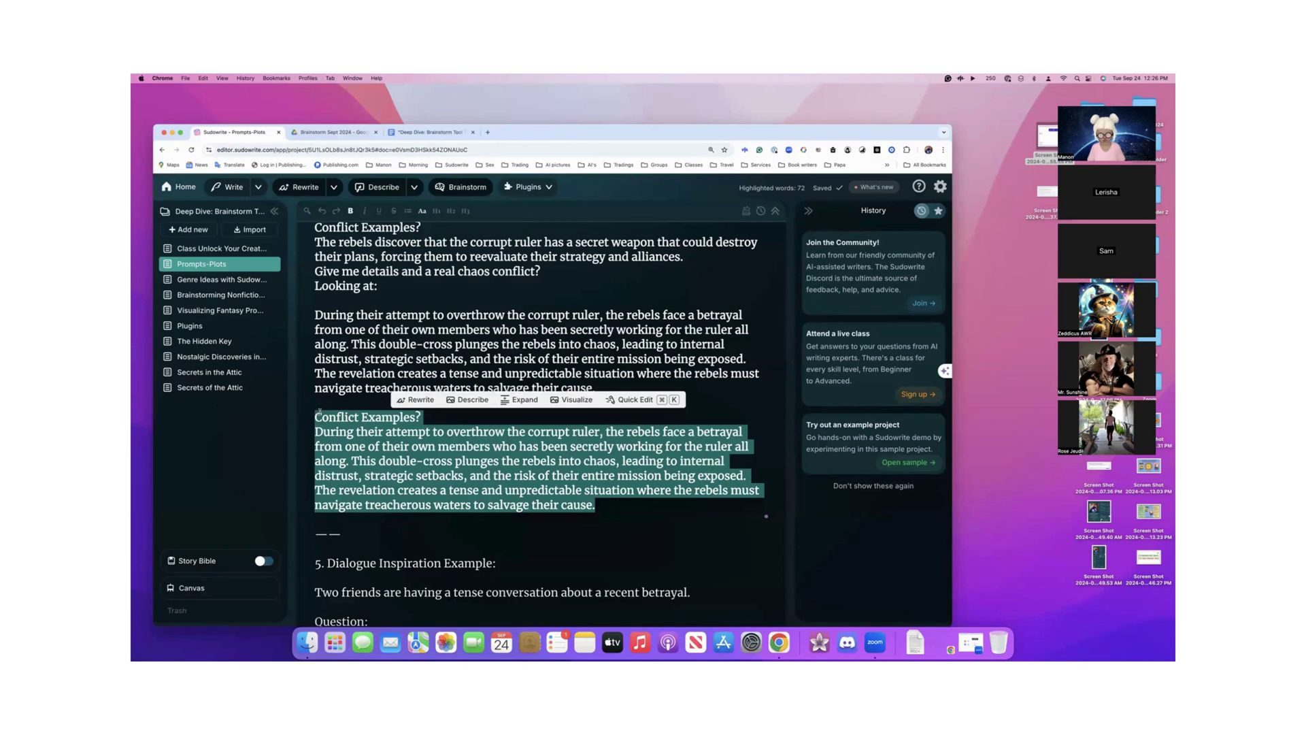
key(BackSpace)
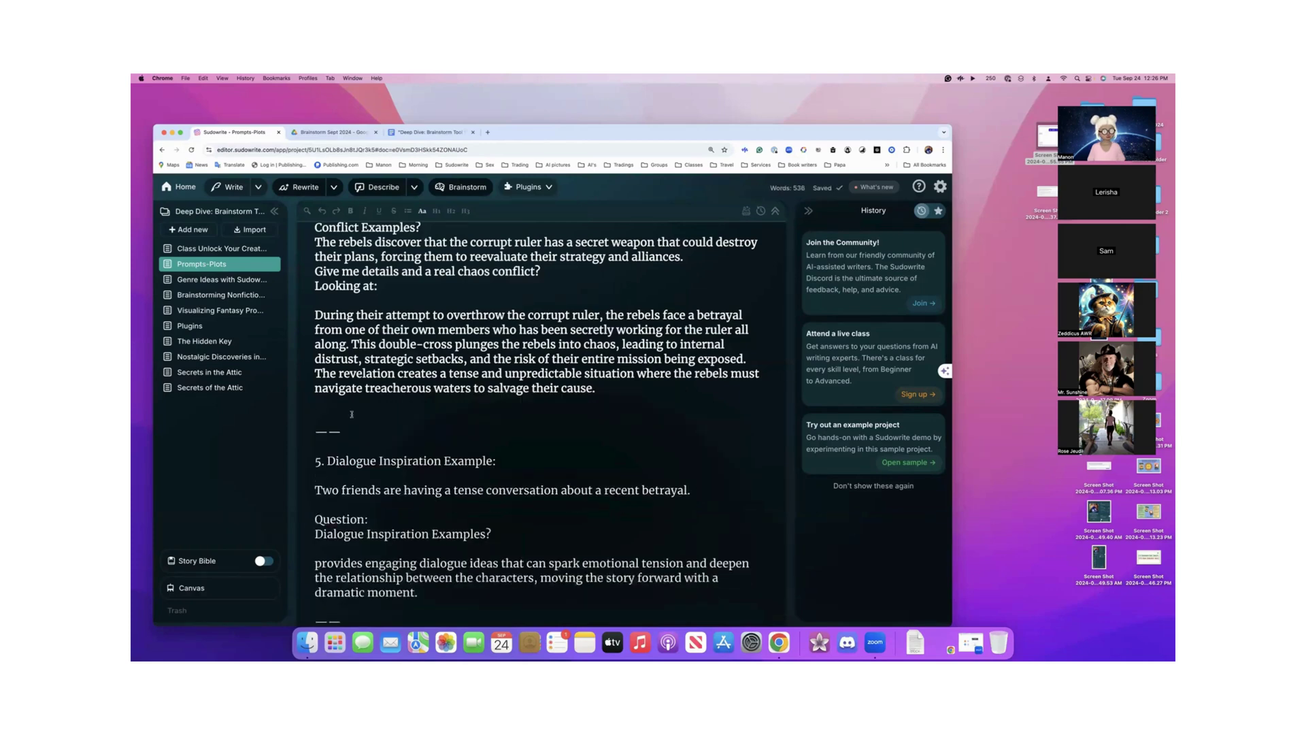
- Ask "Dialogue Inspiration Examples?" in Quick Chat about the sentence "Two friends are having a tense conversation about a recent betrayal."
scroll(352, 415, up, 2)
scroll(352, 415, down, 5)
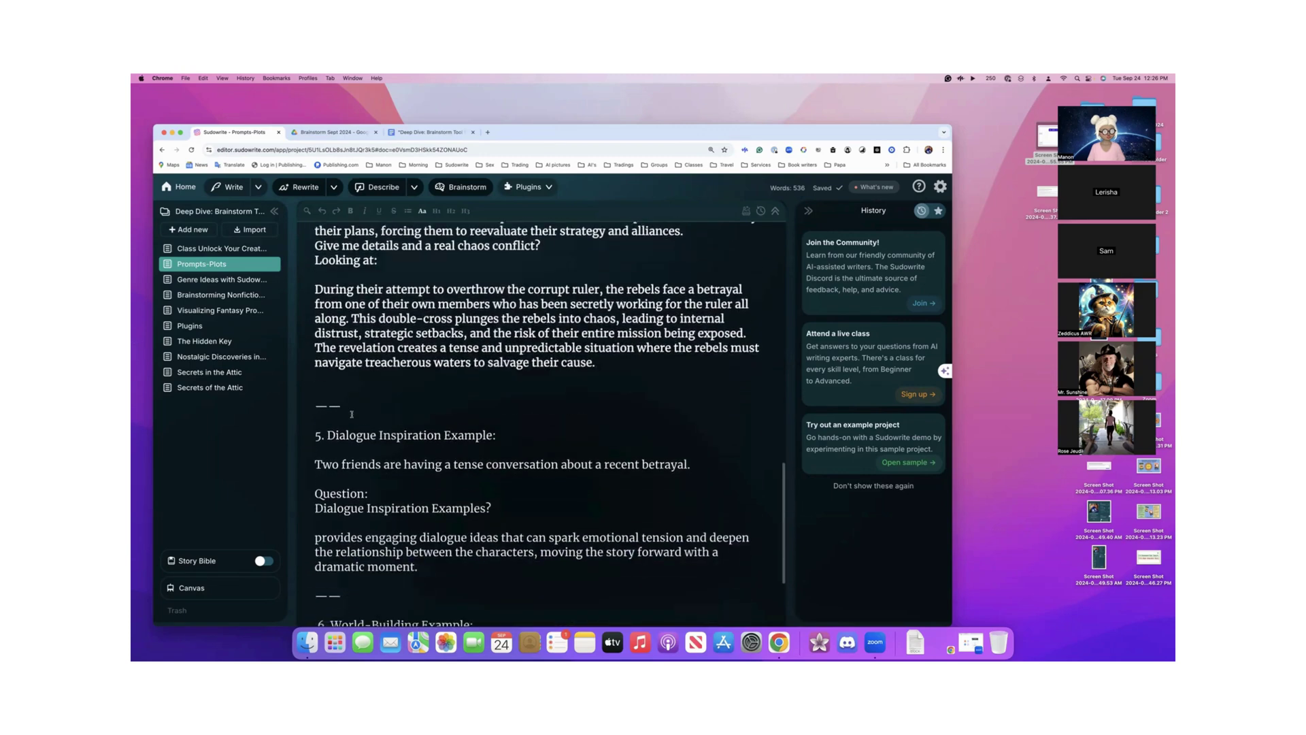
scroll(352, 414, down, 1)
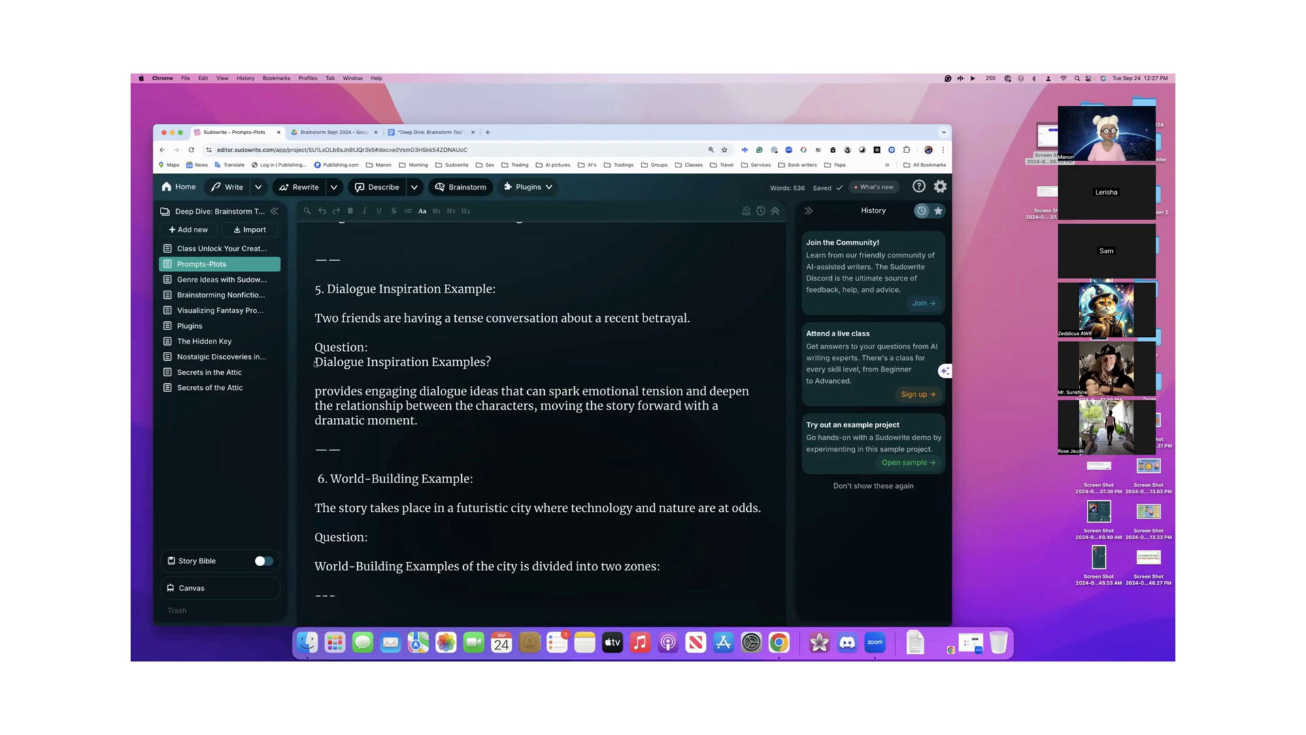
drag(316, 364, 490, 363)
key(super+c)
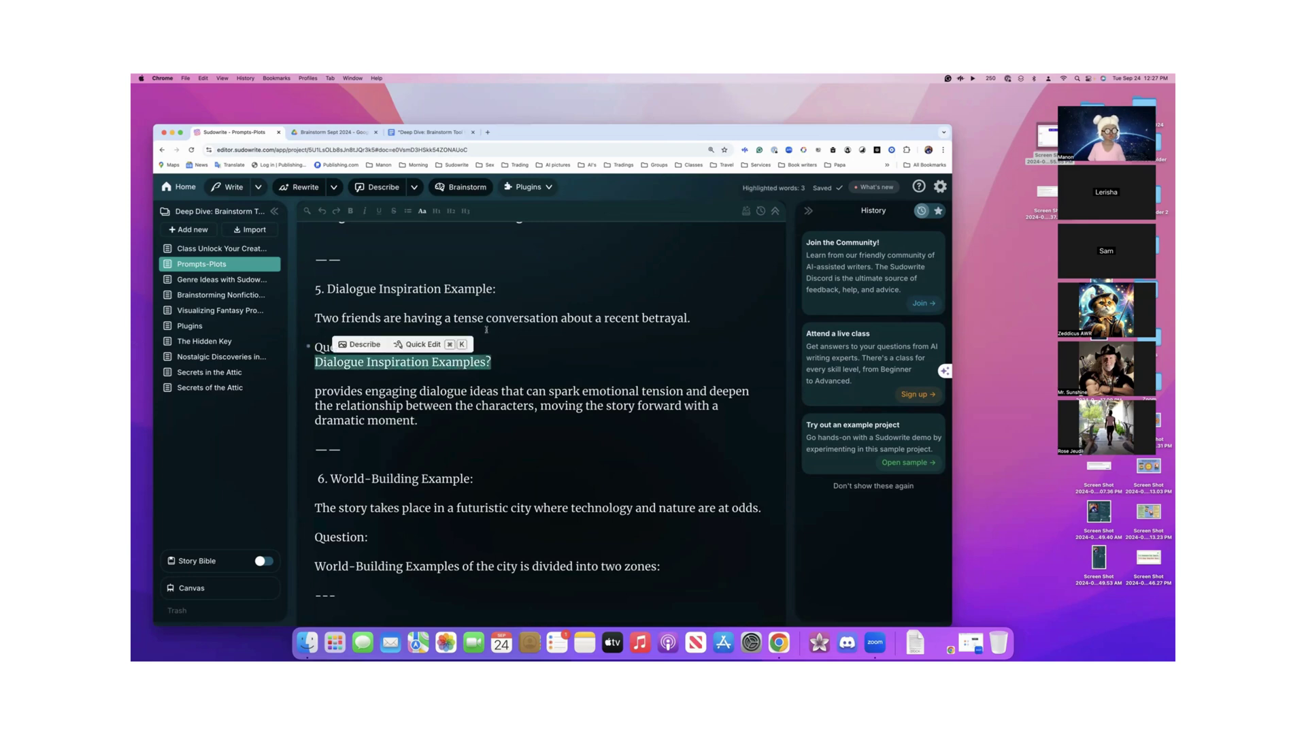
click(471, 317)
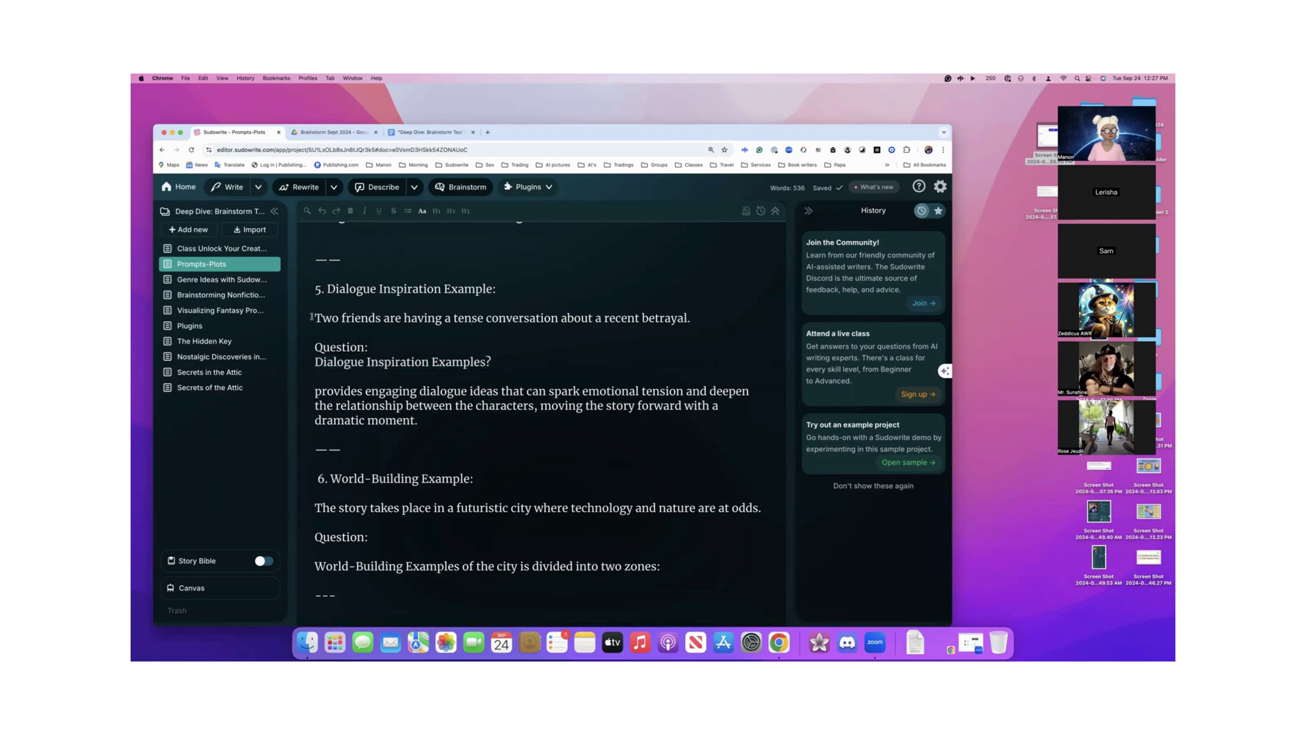
drag(314, 318, 693, 320)
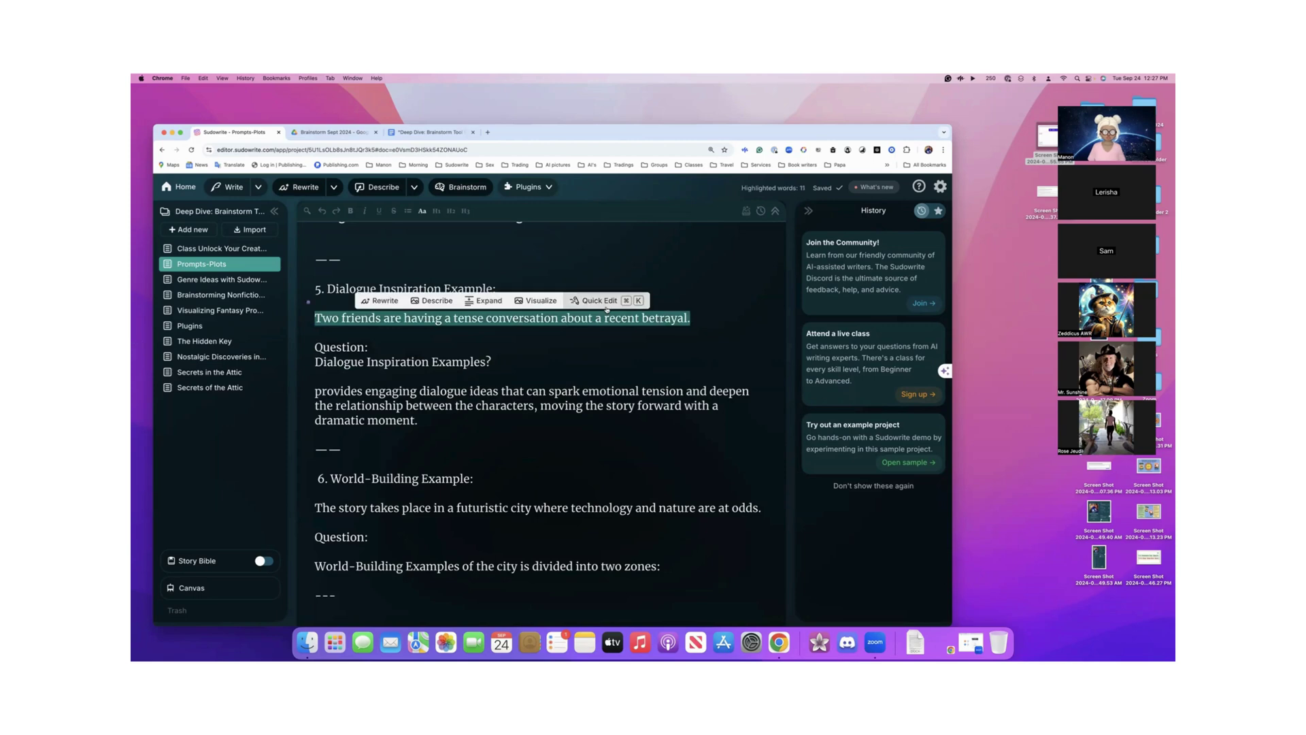
click(600, 301)
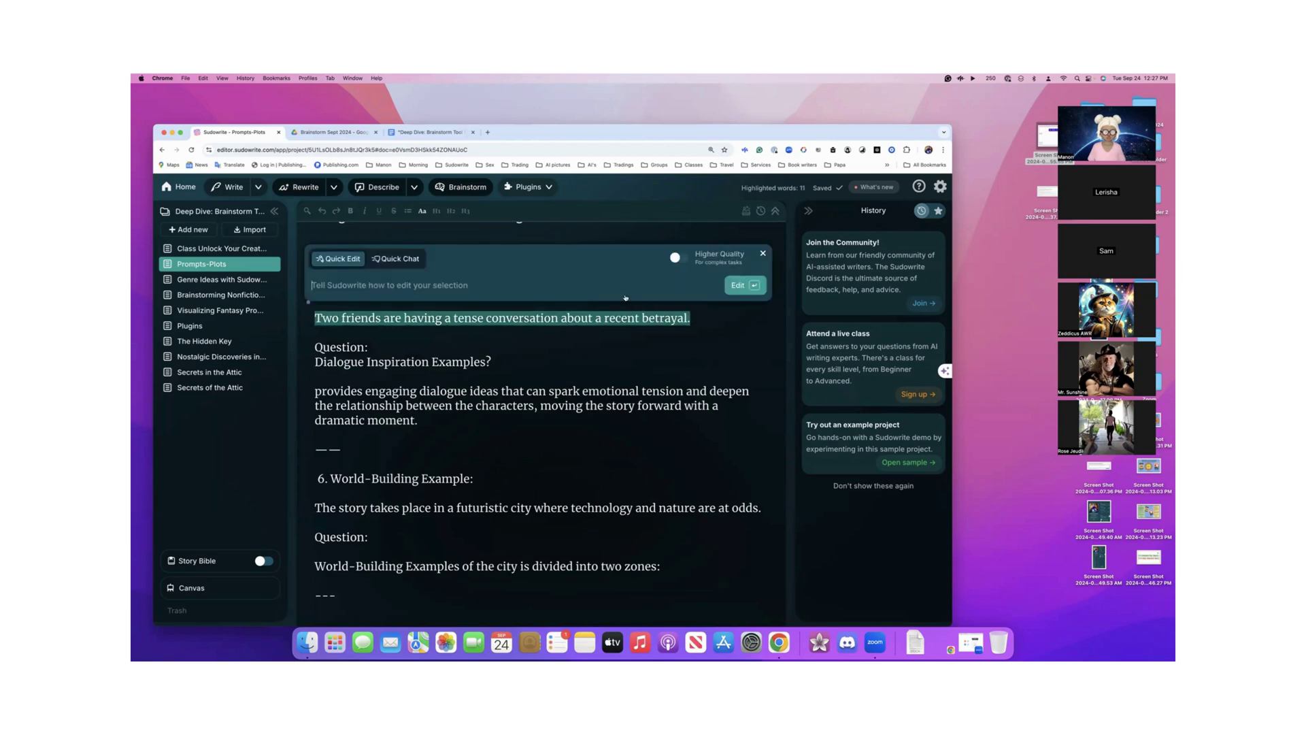
click(394, 259)
key(super+v)
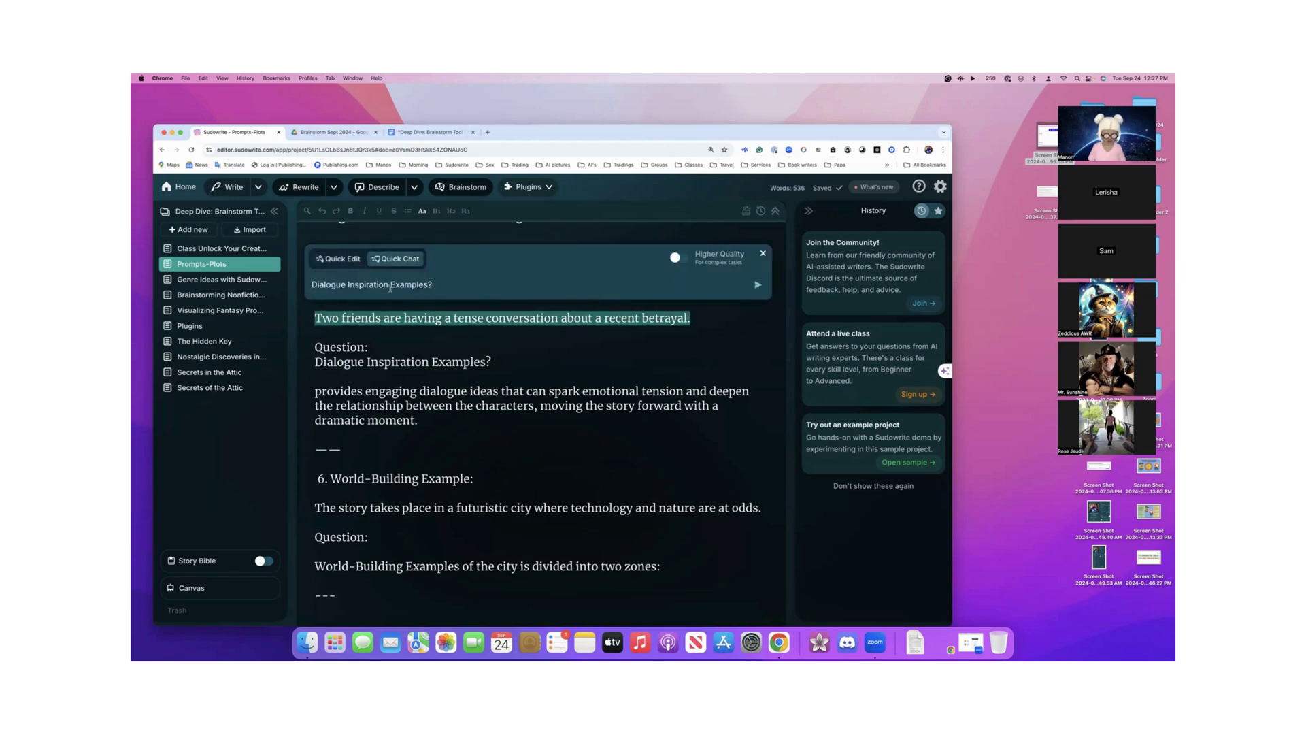
key(Return)
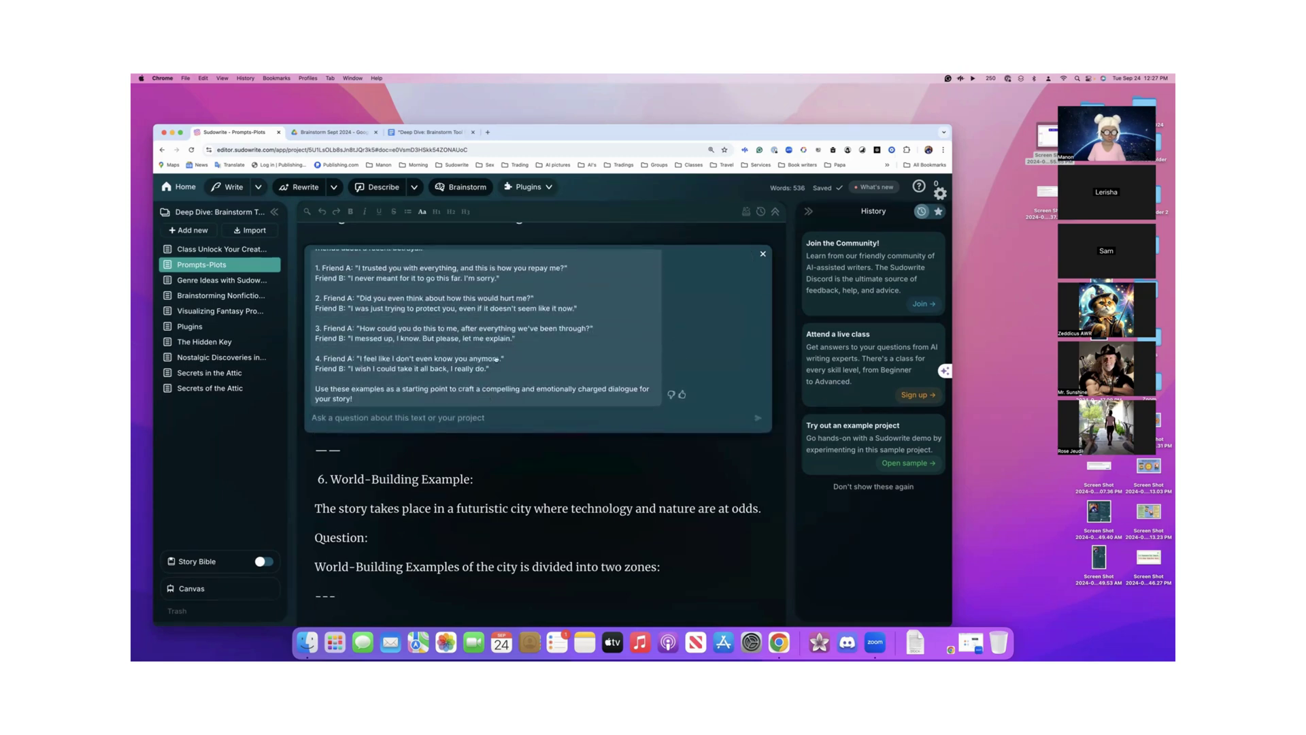
- Send the document's paragraph beginning "provides engaging dialogue ideas that can spark emotional tension" as a follow-up in Quick Chat
scroll(499, 357, up, 5)
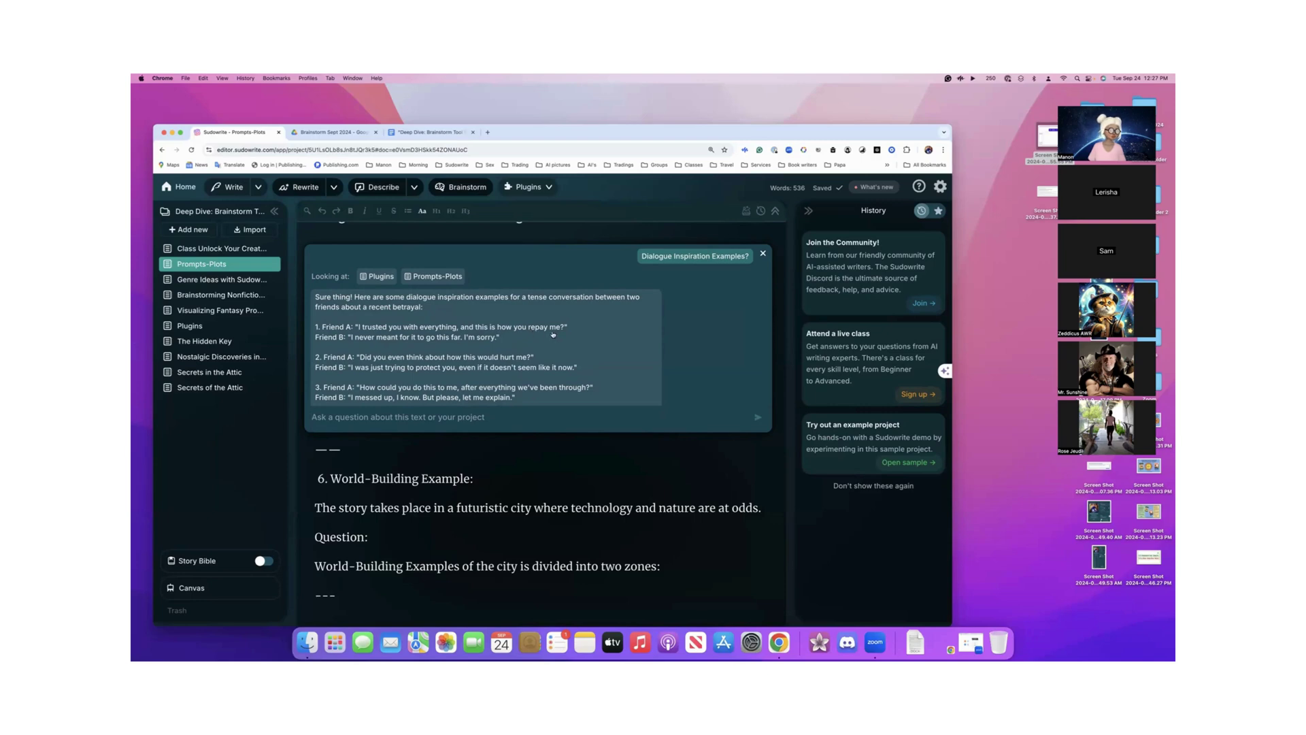
scroll(553, 334, down, 2)
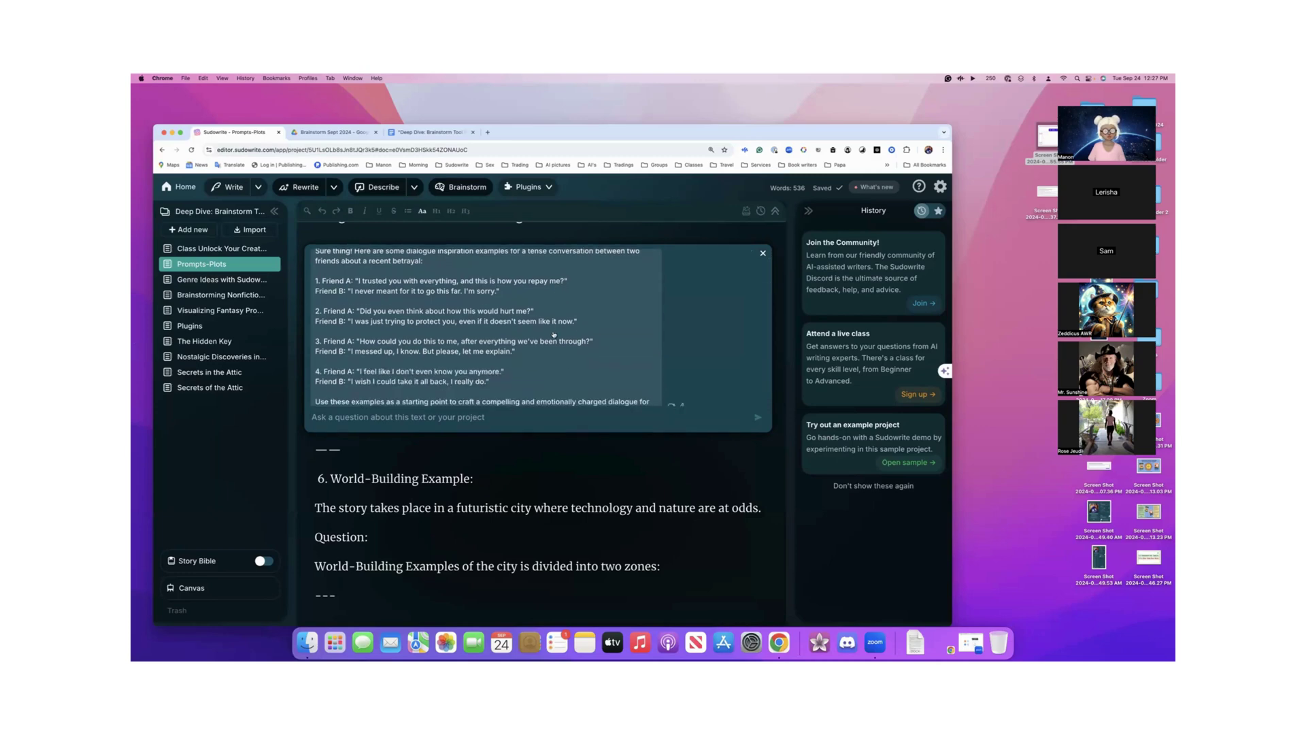
scroll(553, 334, down, 1)
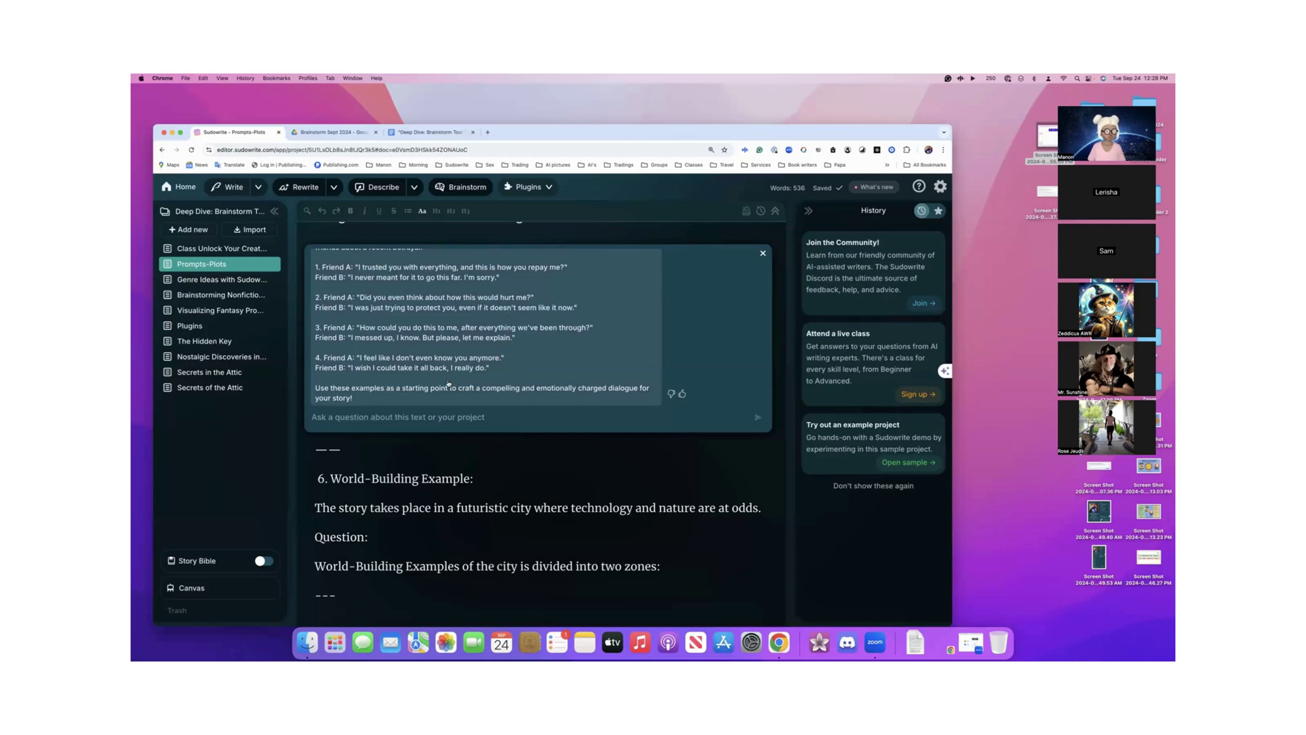
scroll(429, 450, up, 3)
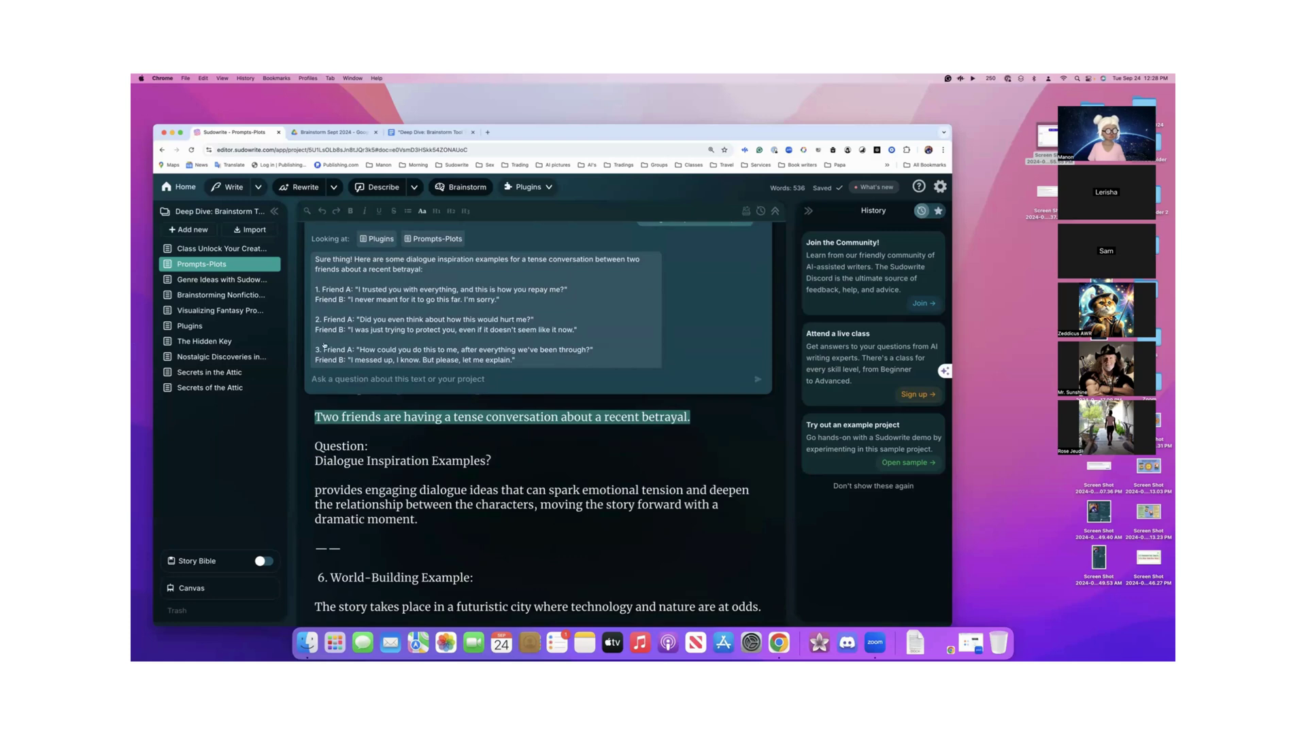
drag(313, 489, 426, 518)
key(super+c)
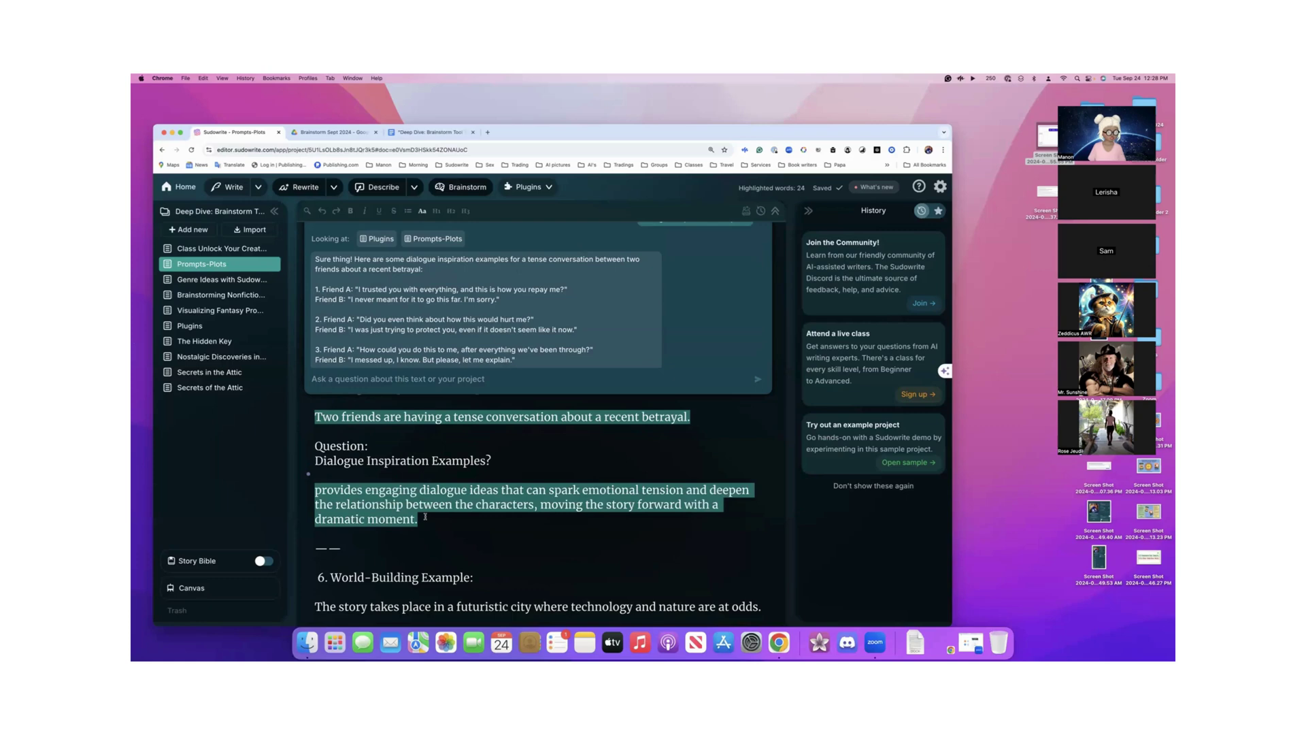
click(369, 380)
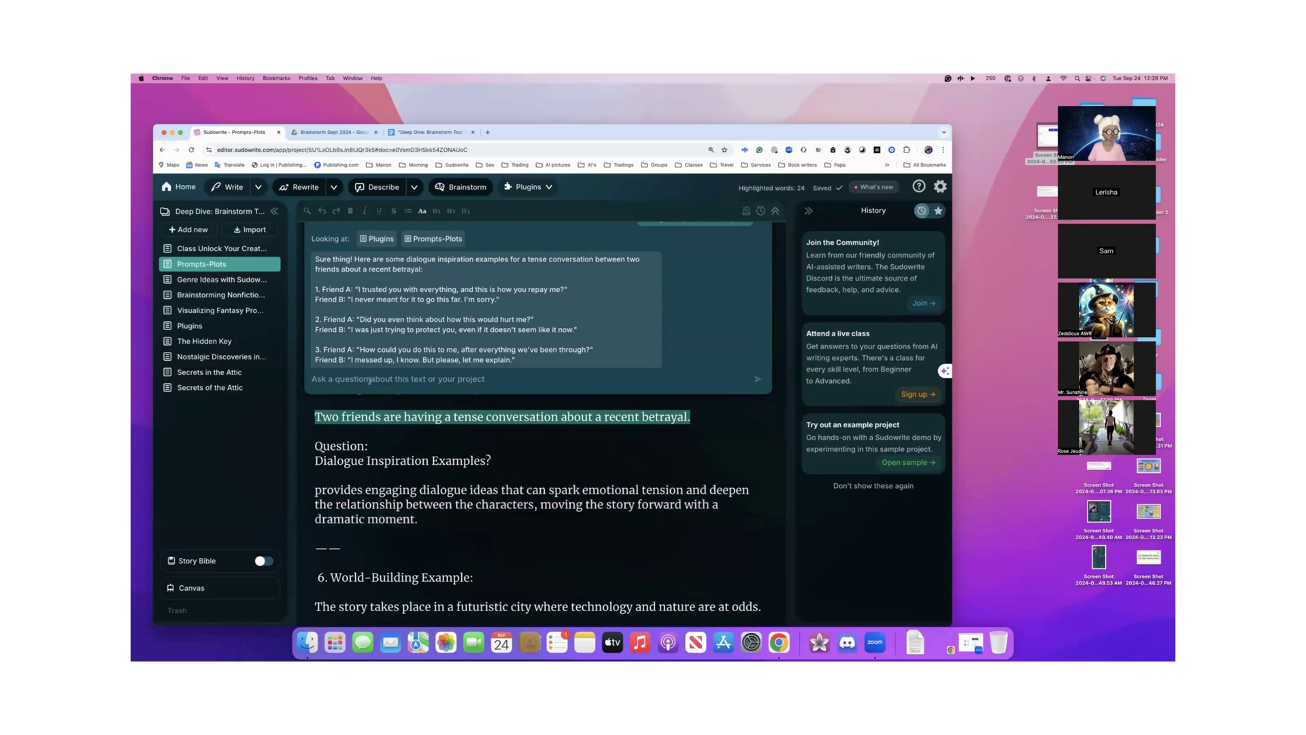
key(super+v)
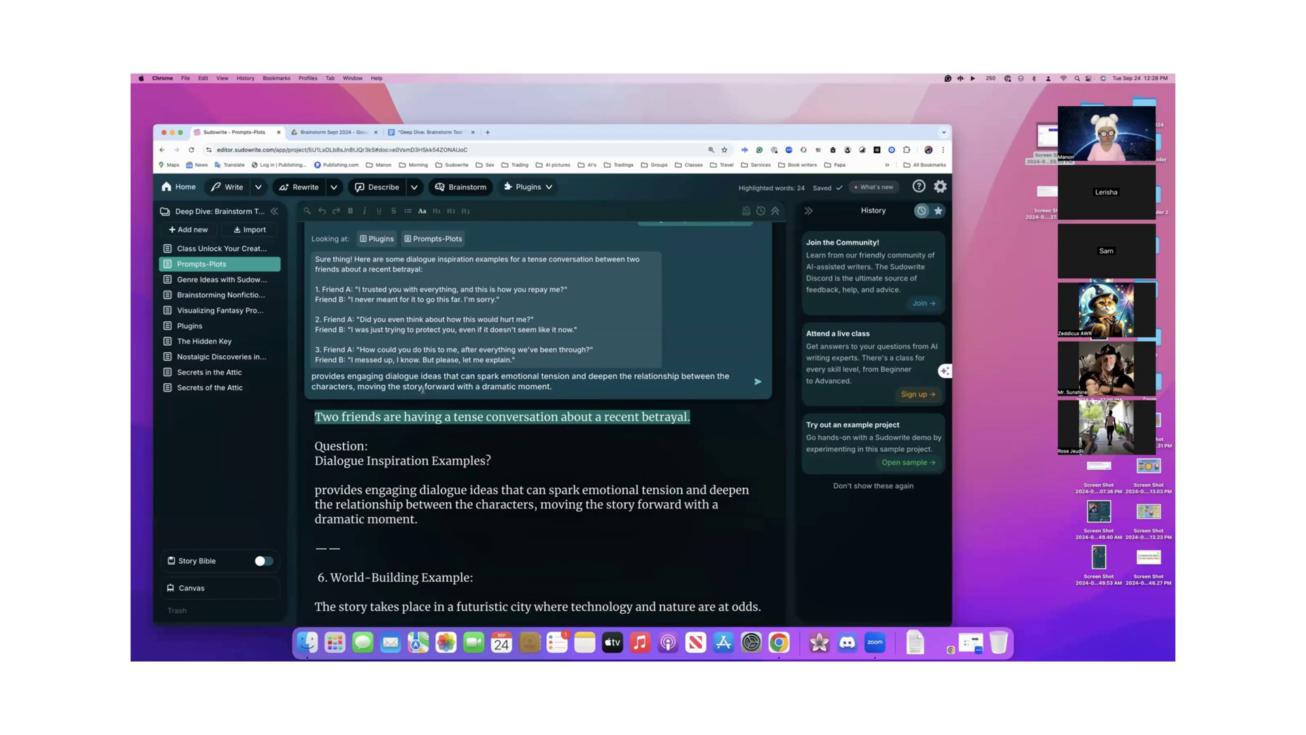
key(Return)
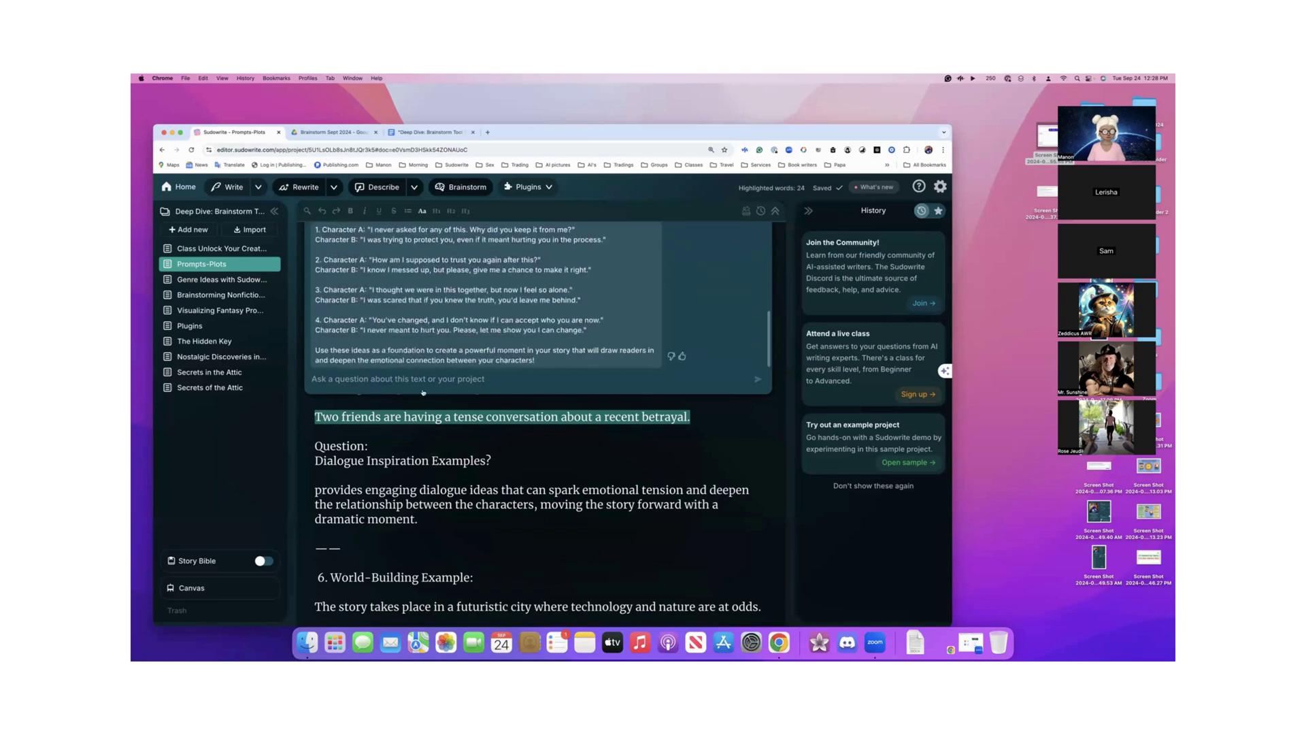
- Read through both Quick Chat replies, comparing the Friend A/B dialogue examples with the Character A/B ones
scroll(433, 333, up, 5)
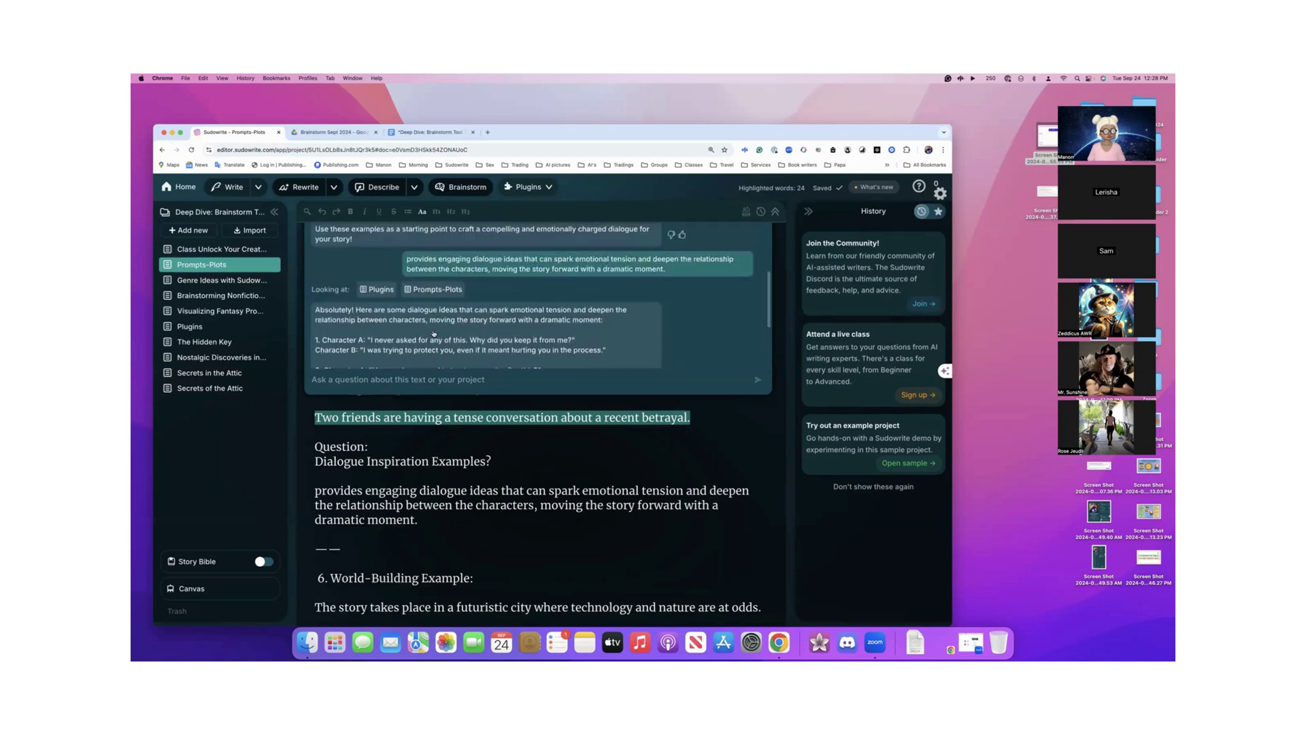
scroll(433, 332, down, 5)
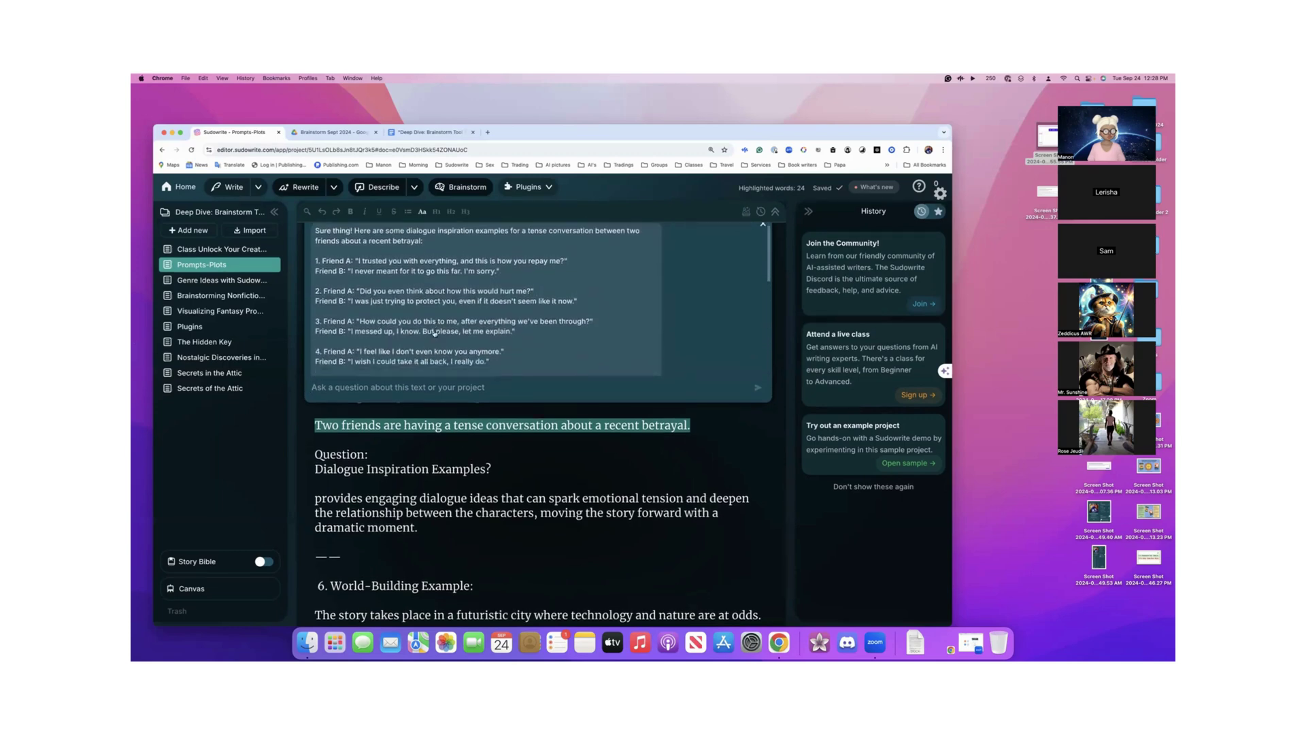
scroll(434, 333, down, 1)
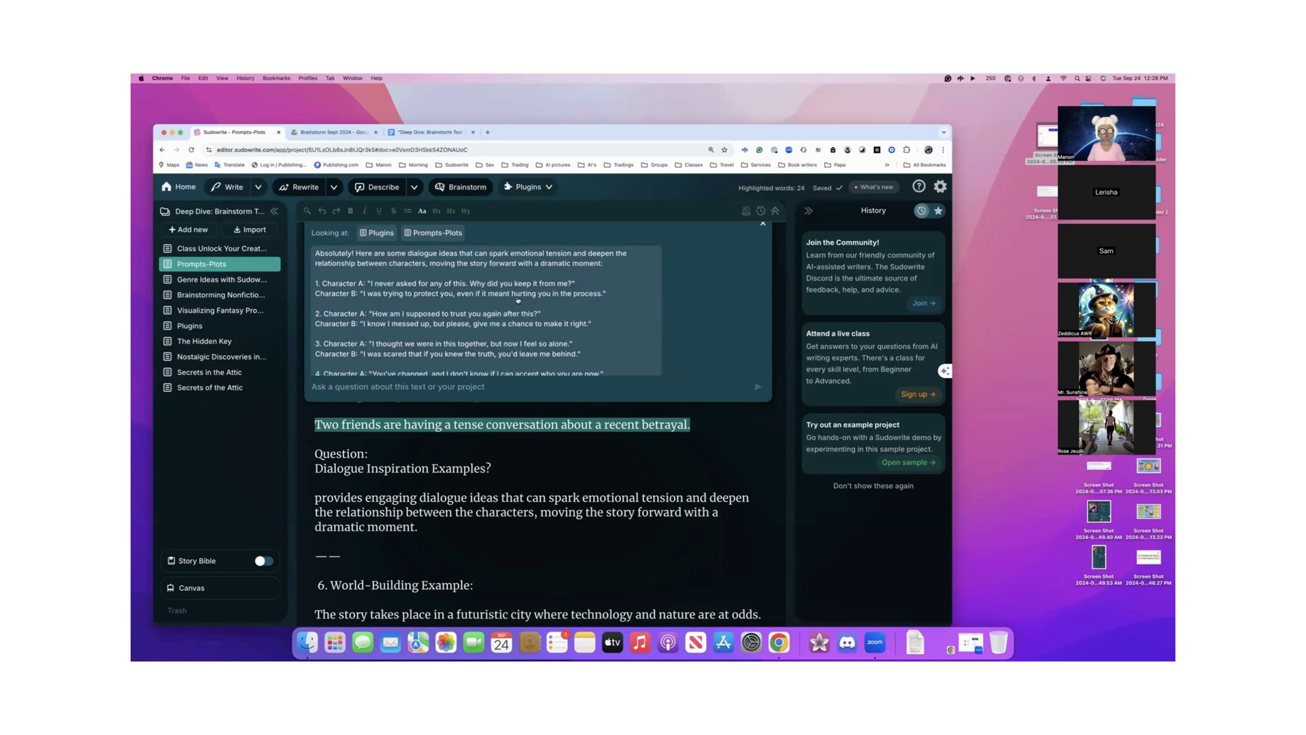
scroll(568, 301, down, 5)
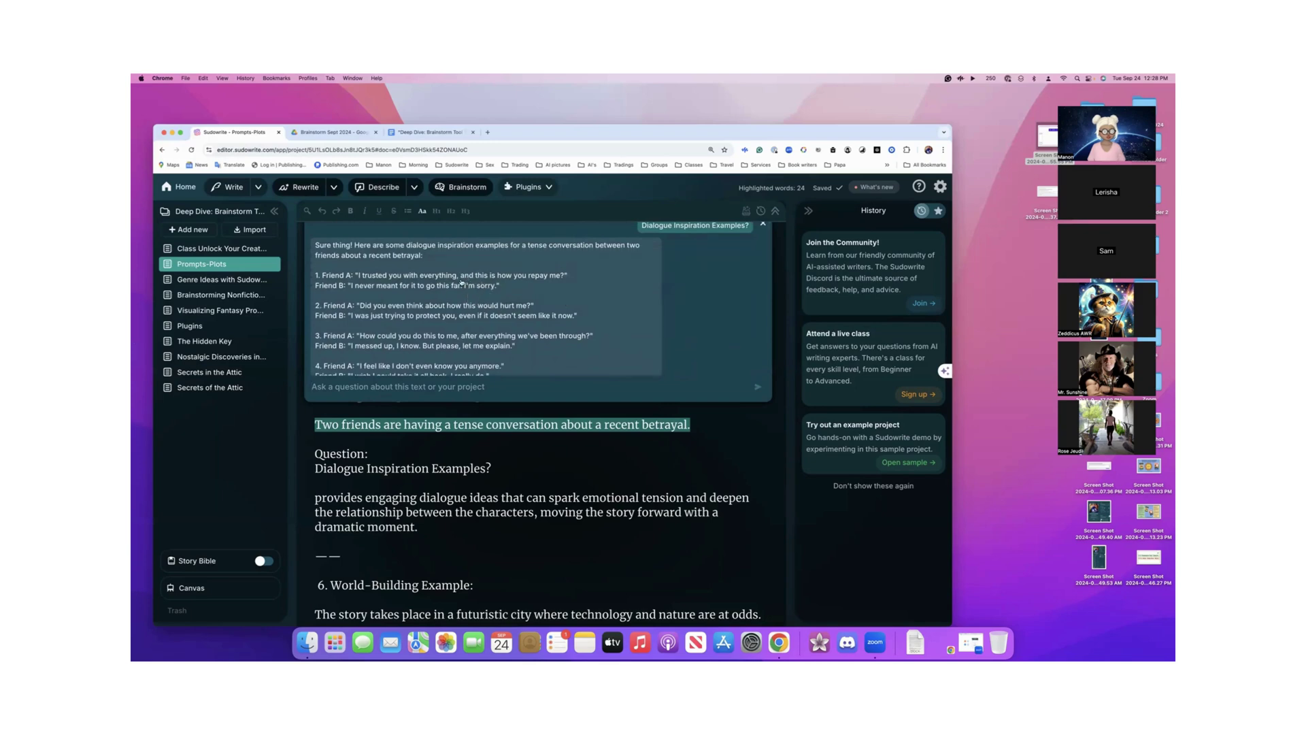
scroll(477, 286, down, 1)
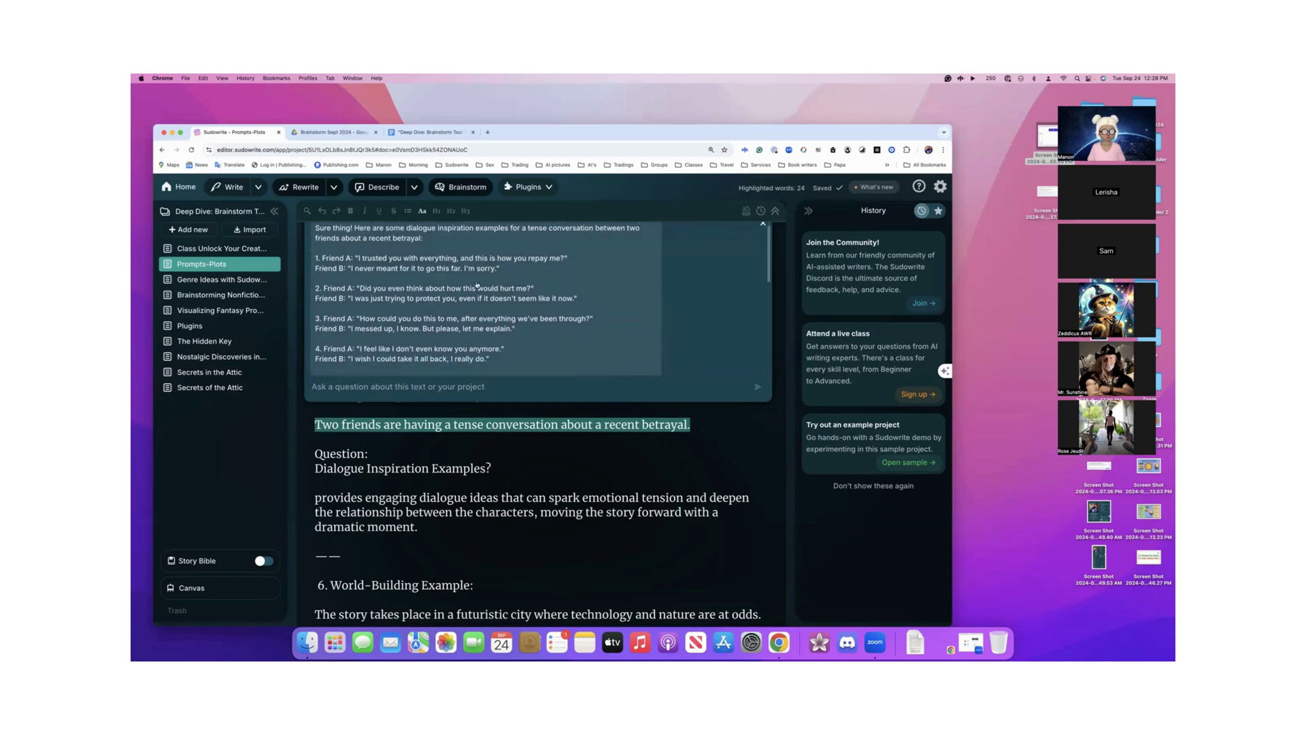
scroll(477, 286, down, 5)
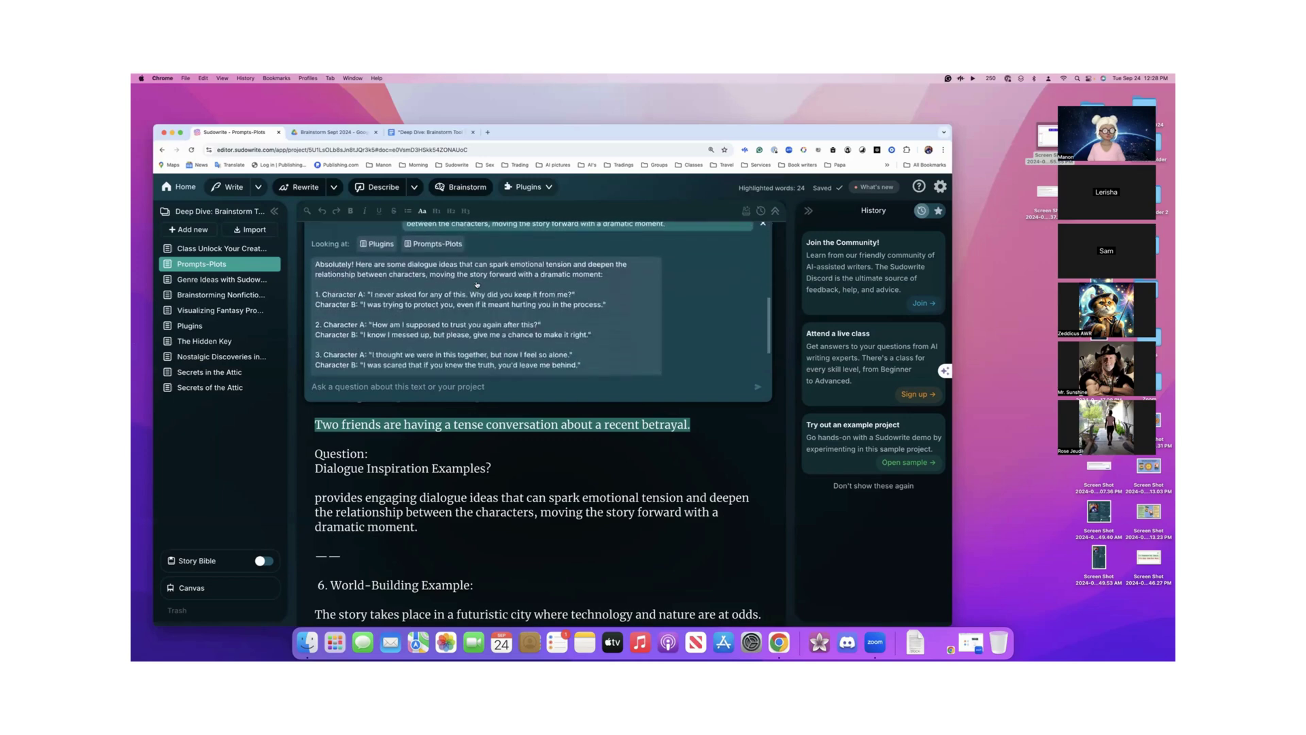
scroll(477, 285, down, 1)
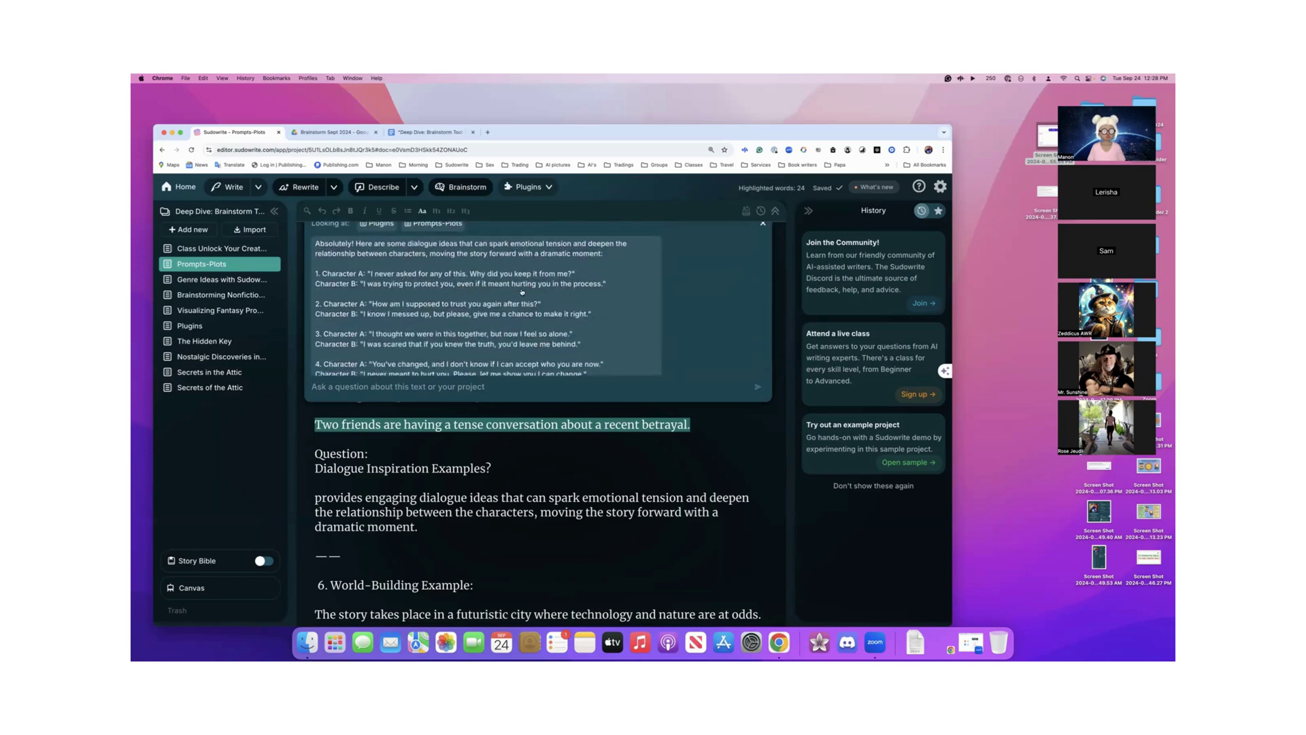
scroll(522, 292, down, 1)
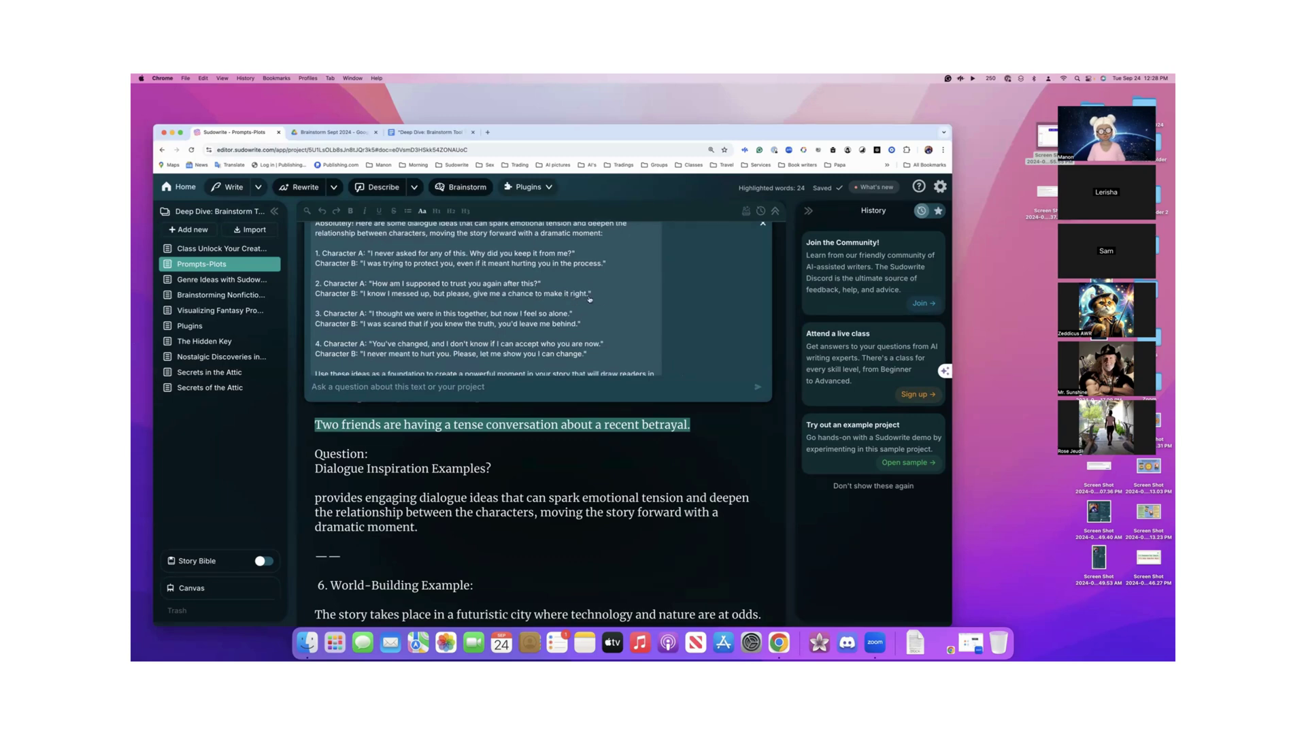
scroll(608, 302, down, 1)
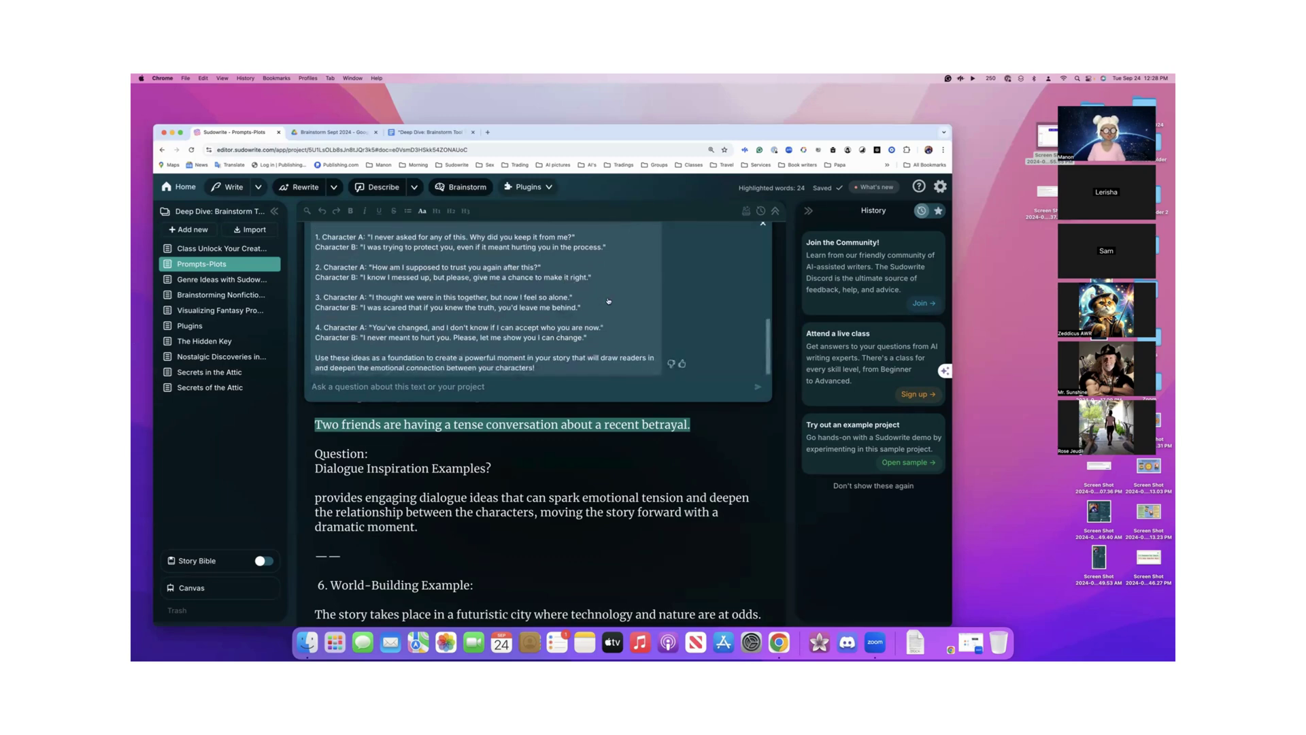
scroll(608, 302, up, 1)
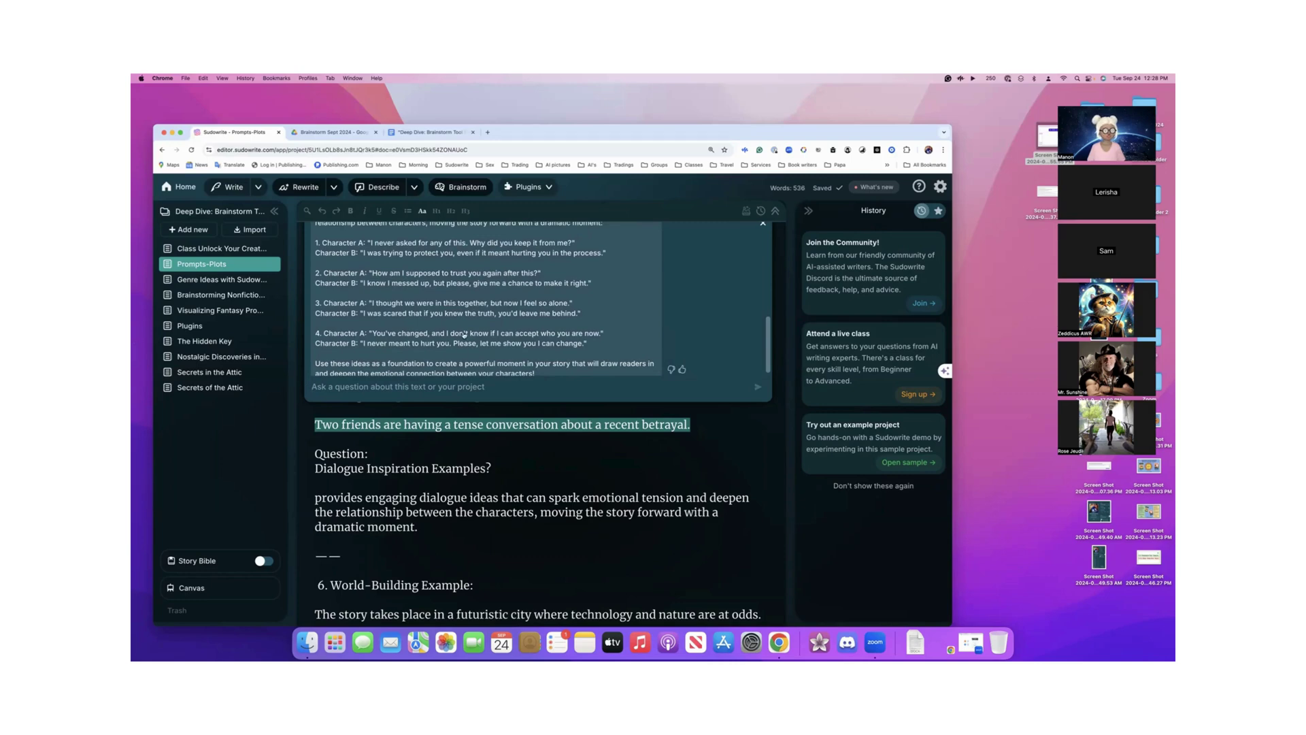
scroll(464, 336, up, 5)
scroll(464, 336, up, 4)
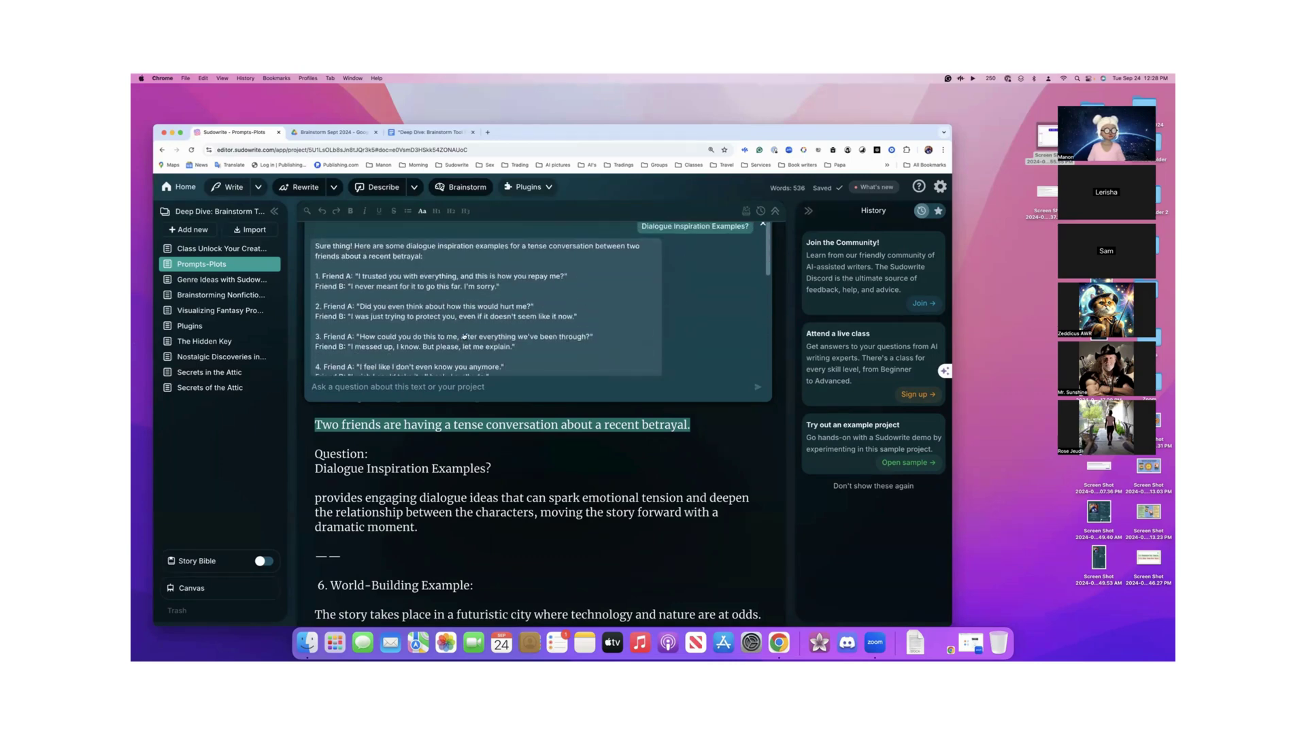
- Copy the entire Quick Chat conversation, from "Dialogue Inspiration Examples?" through the Character A/B replies, and close the chat
scroll(438, 284, up, 2)
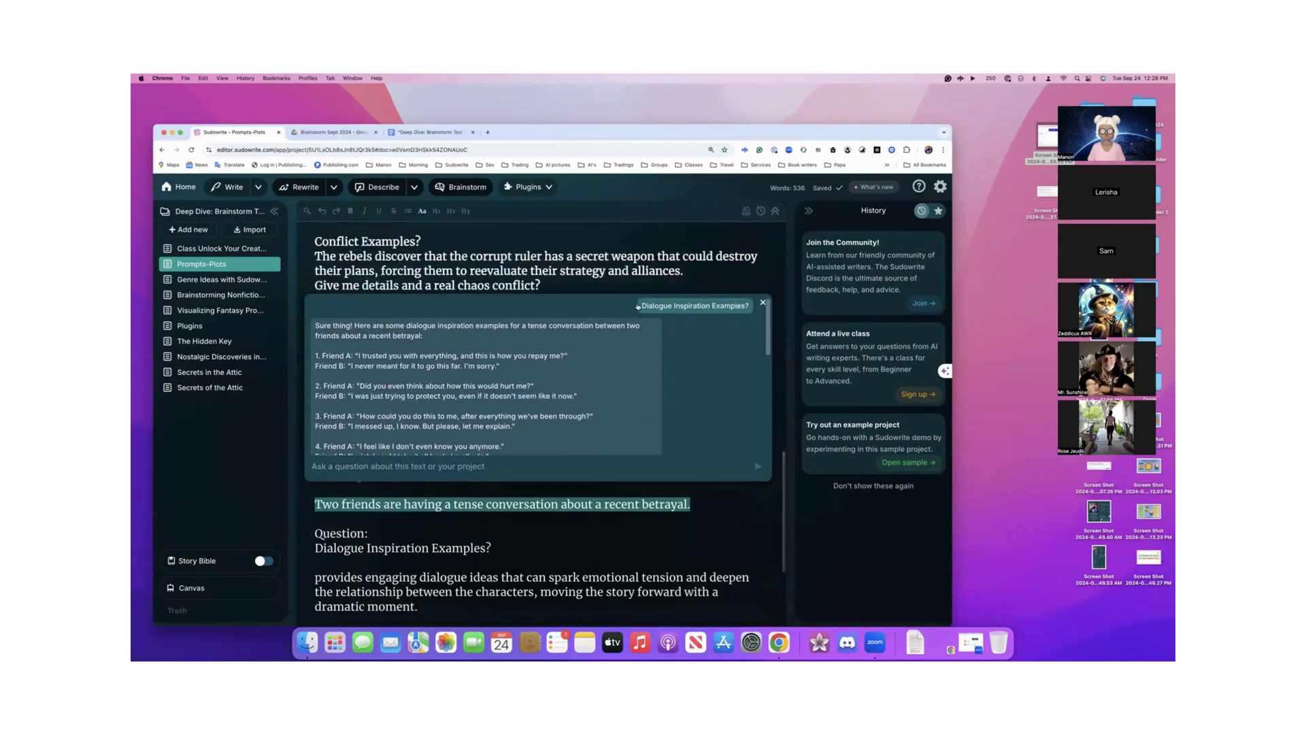
scroll(614, 442, down, 6)
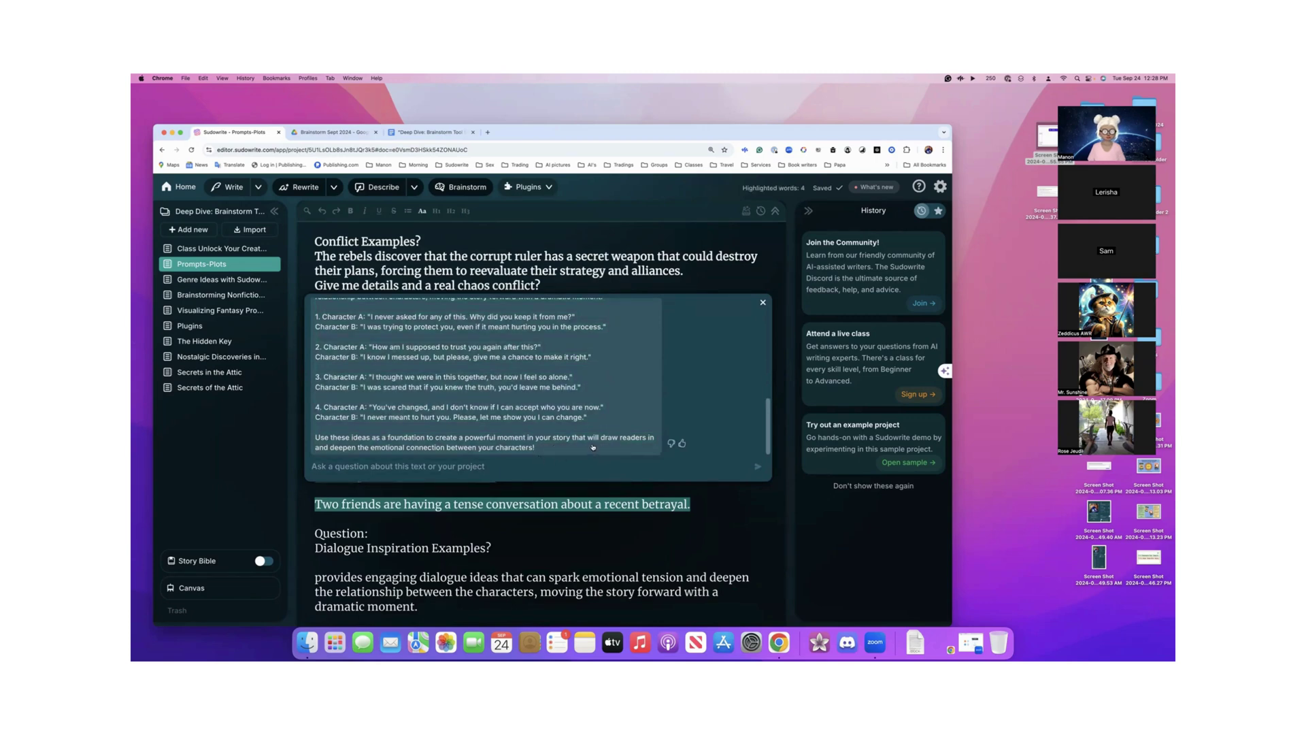
scroll(592, 447, up, 8)
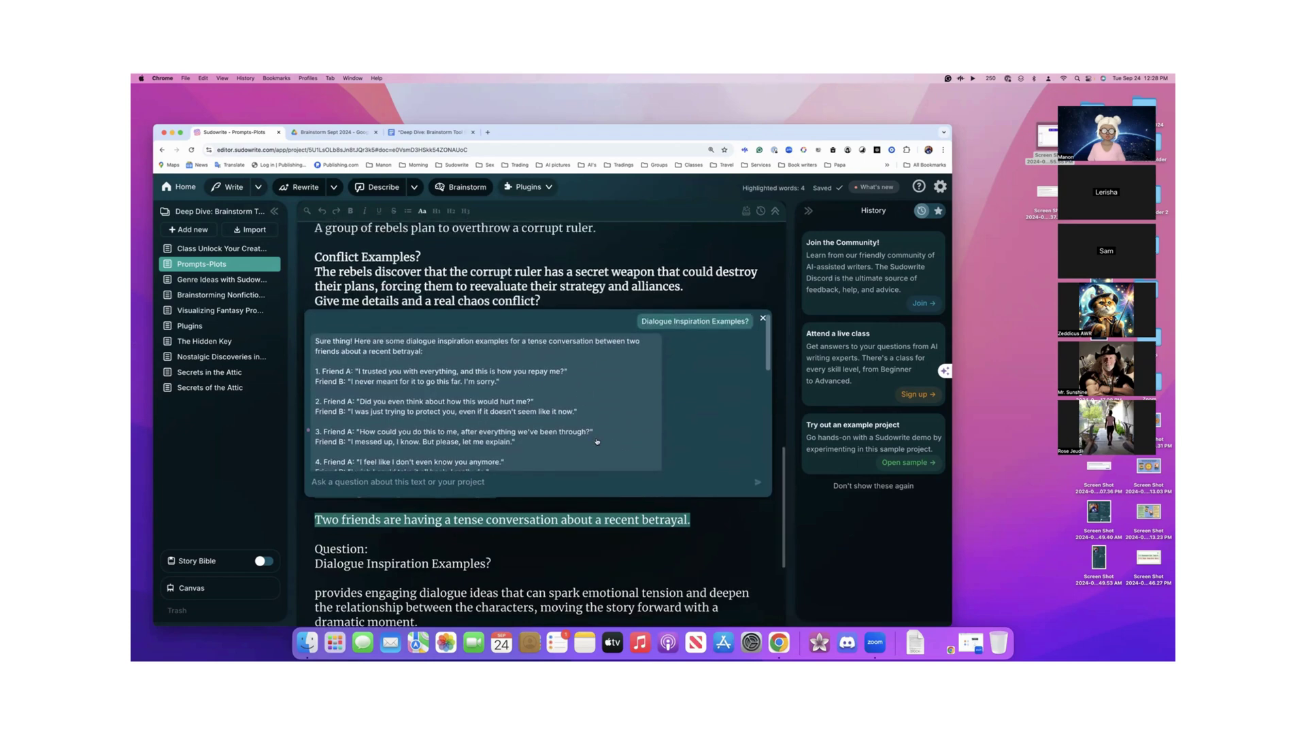
scroll(596, 441, up, 3)
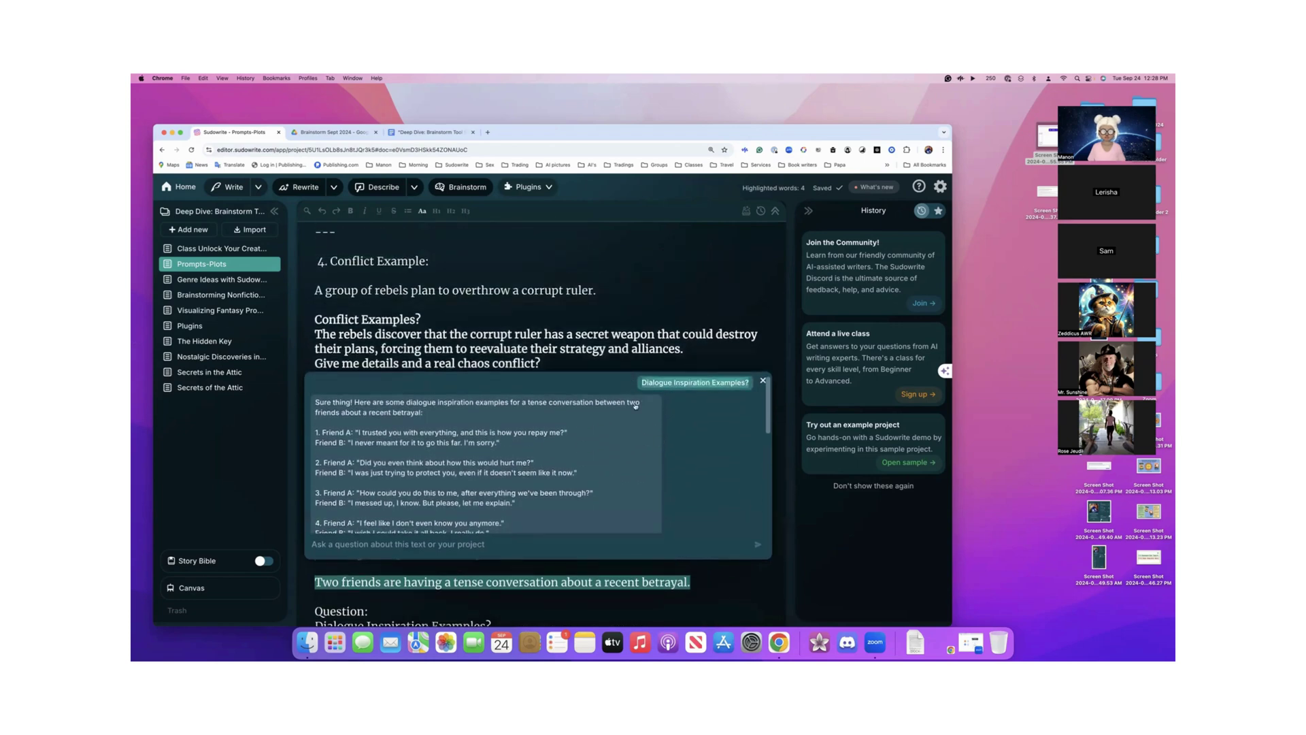
scroll(626, 466, down, 8)
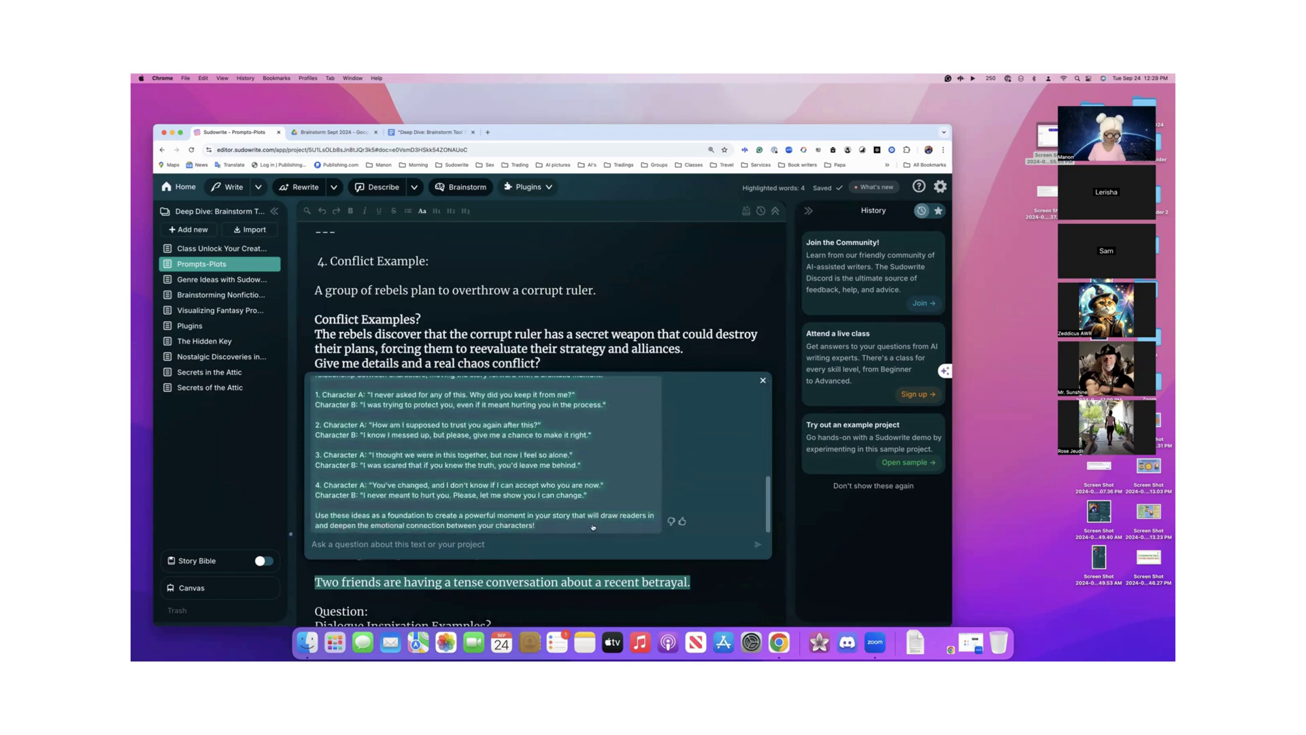
click(763, 382)
- Add an "Answers:" line after the paragraph ending "dramatic moment." in the Dialogue Inspiration section and paste the copied conversation below it
scroll(697, 481, down, 5)
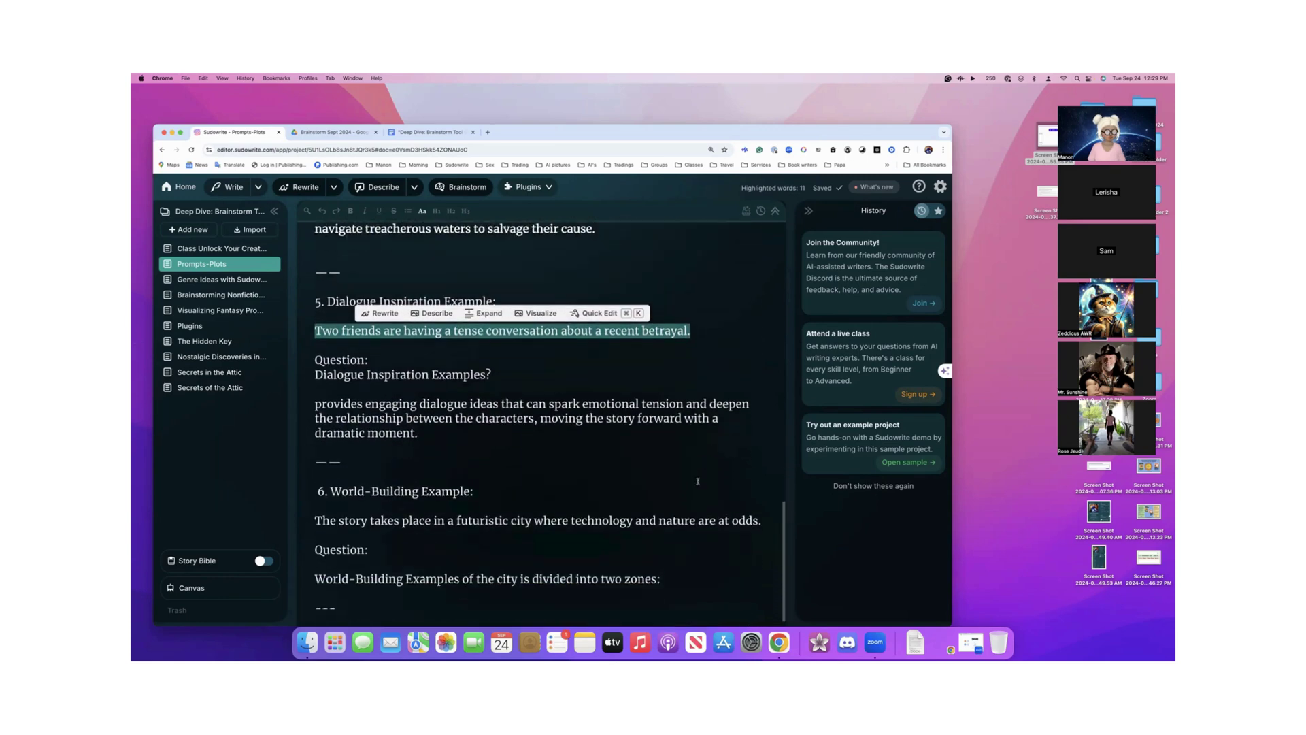
click(449, 437)
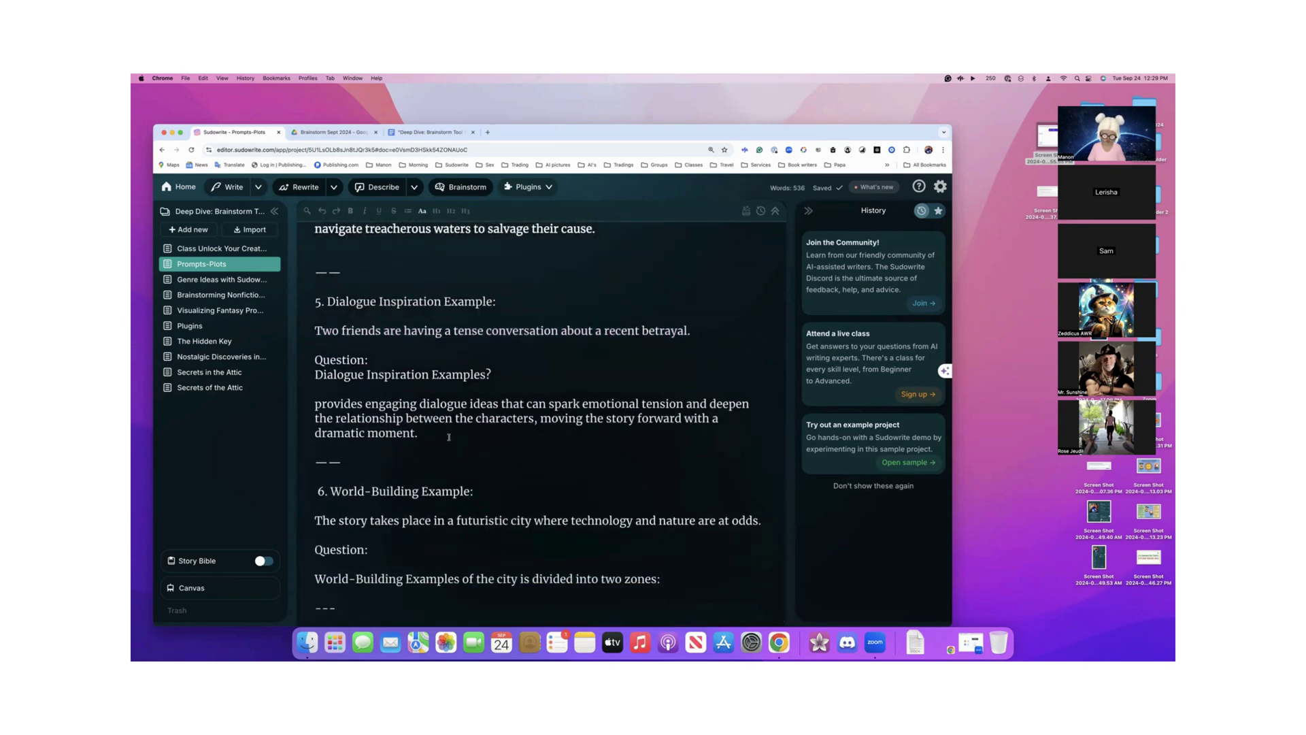
key(Return)
text(Ans)
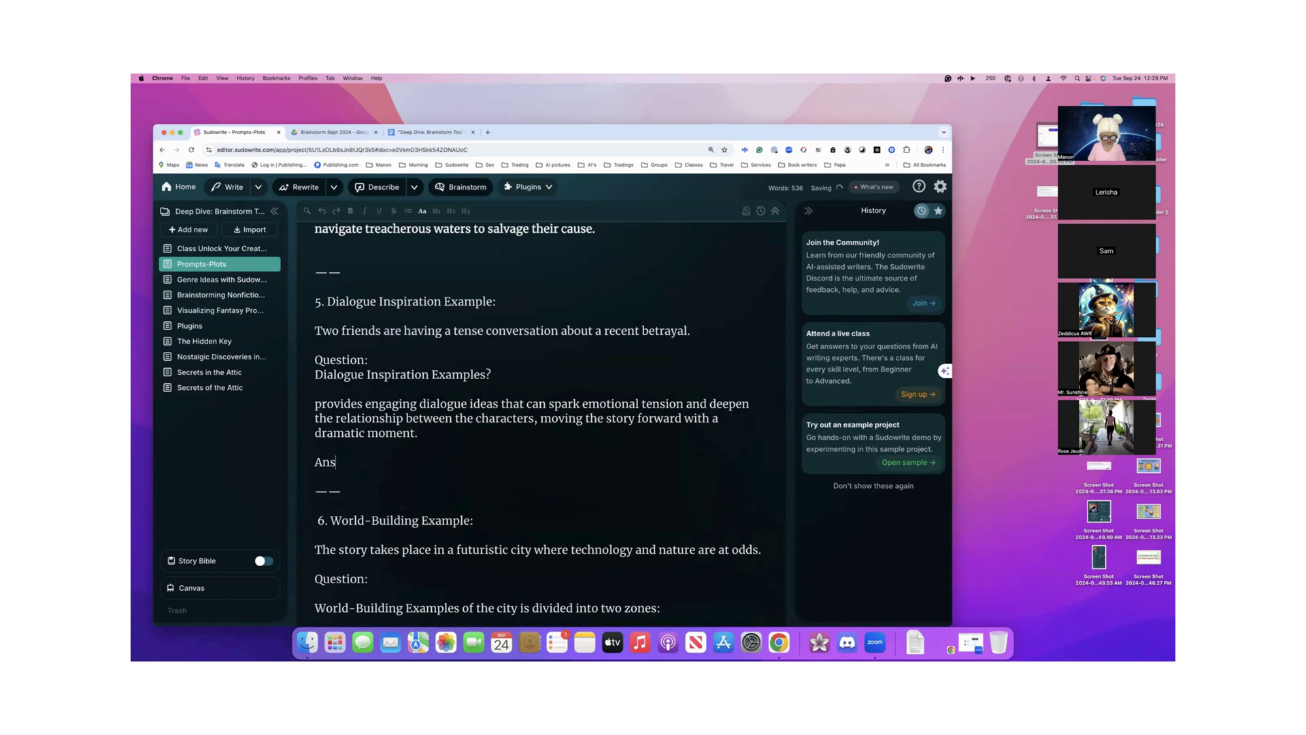
text(wers:)
key(Return)
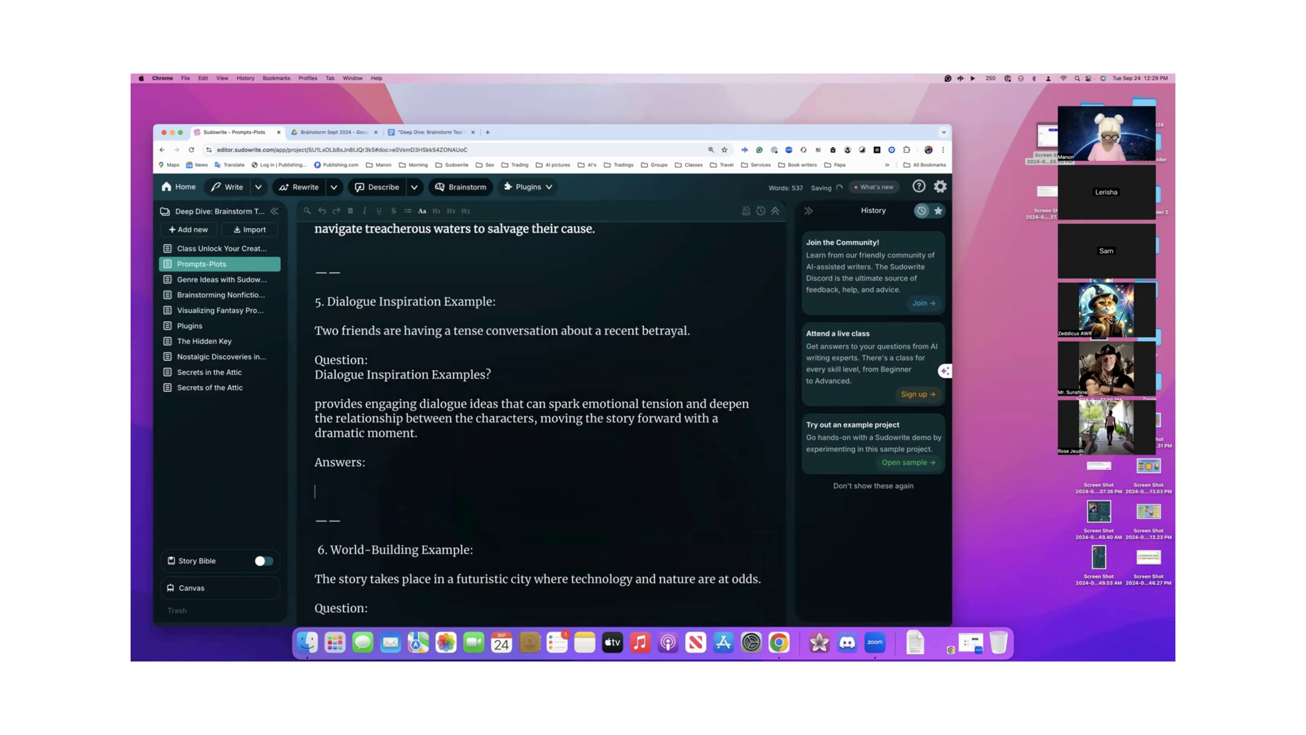
key(cmd+v)
- Insert a blank line before "Looking at:" in the pasted answers and delete the Plugins and Prompts-Plots bullets beneath it
scroll(449, 436, down, 5)
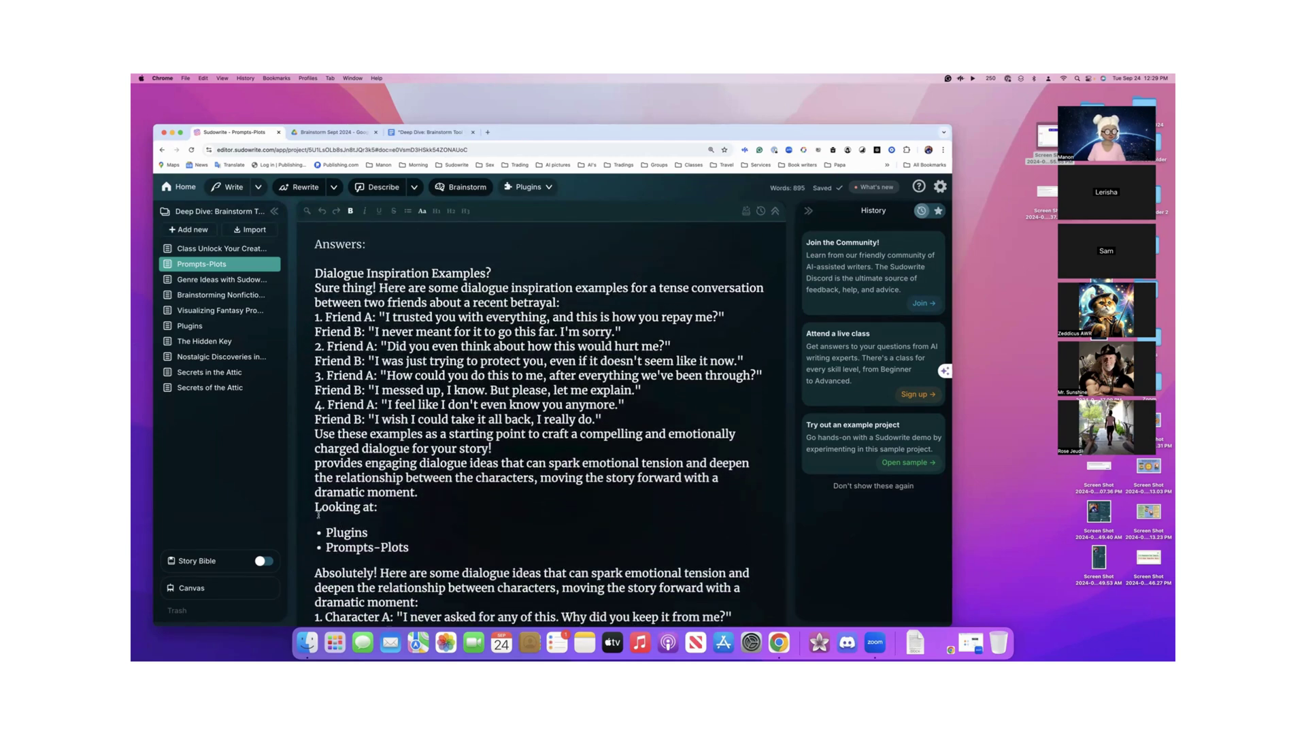
click(315, 507)
key(Return)
drag(429, 562, 317, 544)
key(BackSpace)
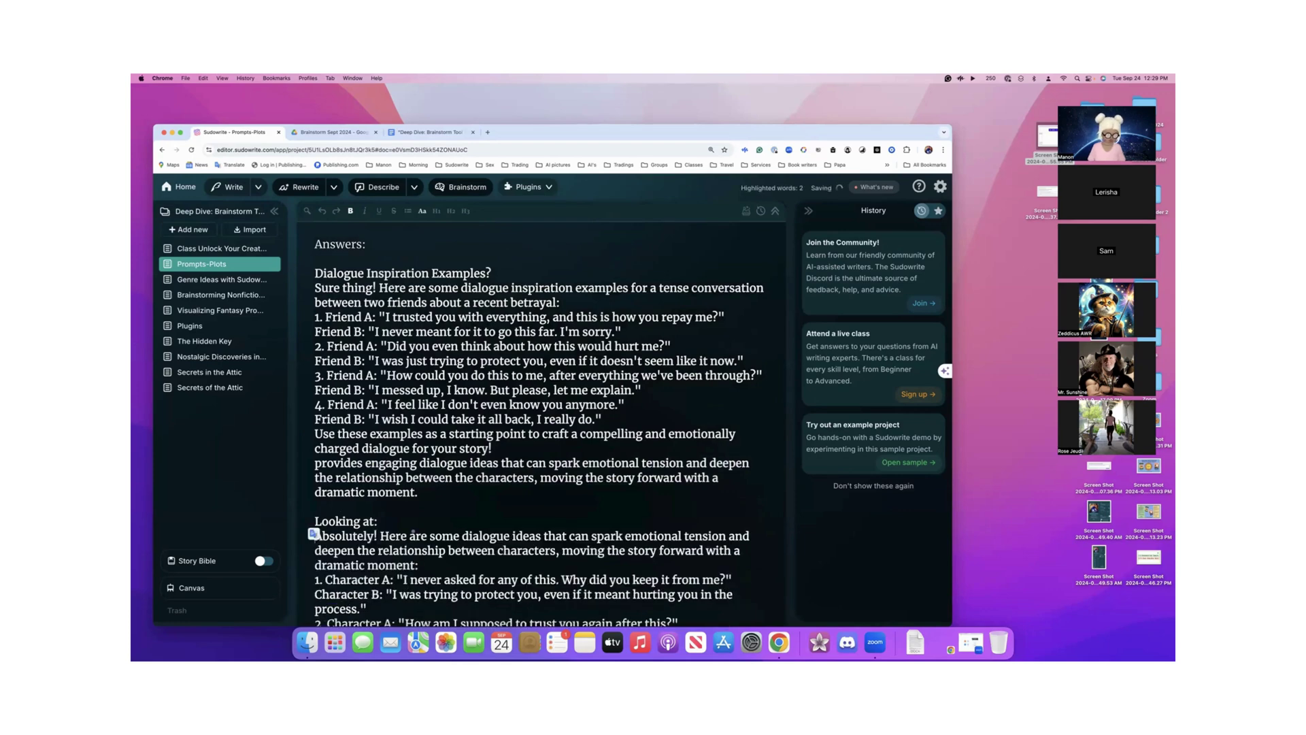
- Review the pasted dialogue answers, comparing the short question's Friend A/B lines with the Character A/B lines from the follow-up paragraph
scroll(314, 534, up, 2)
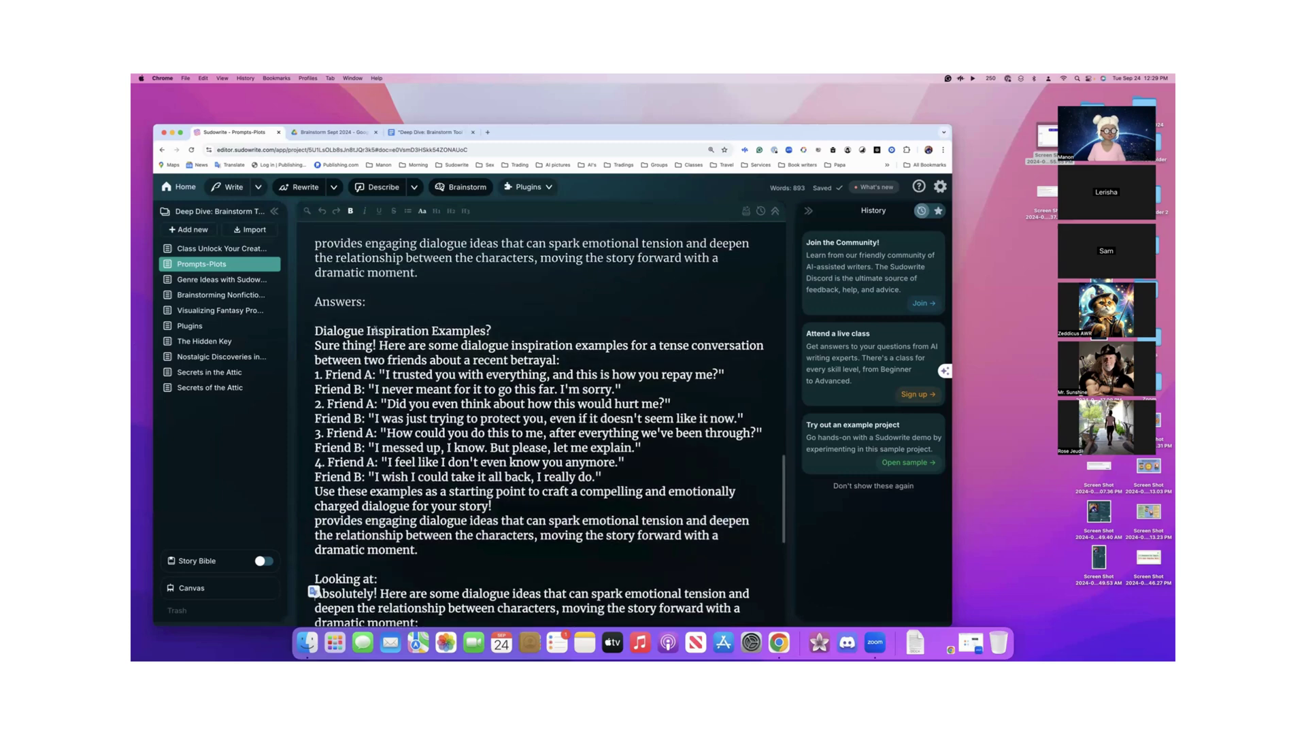
drag(316, 331, 509, 338)
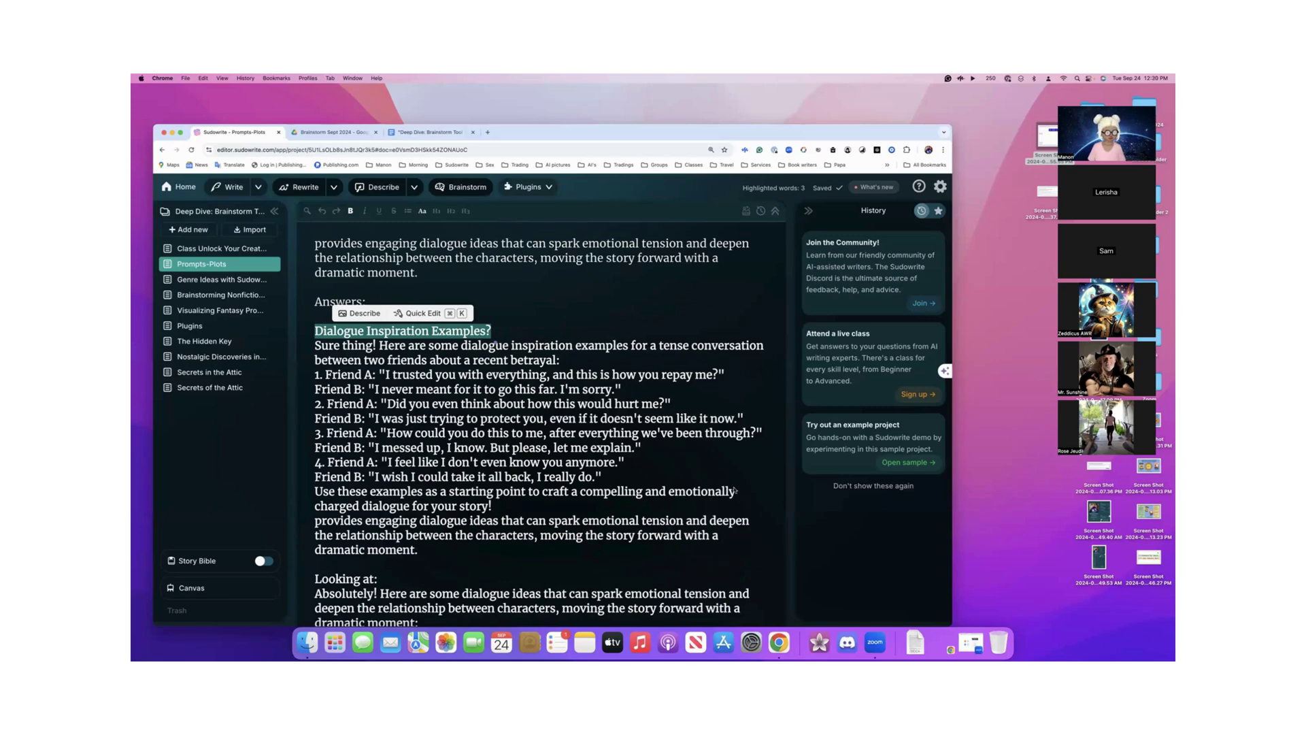
scroll(735, 490, down, 5)
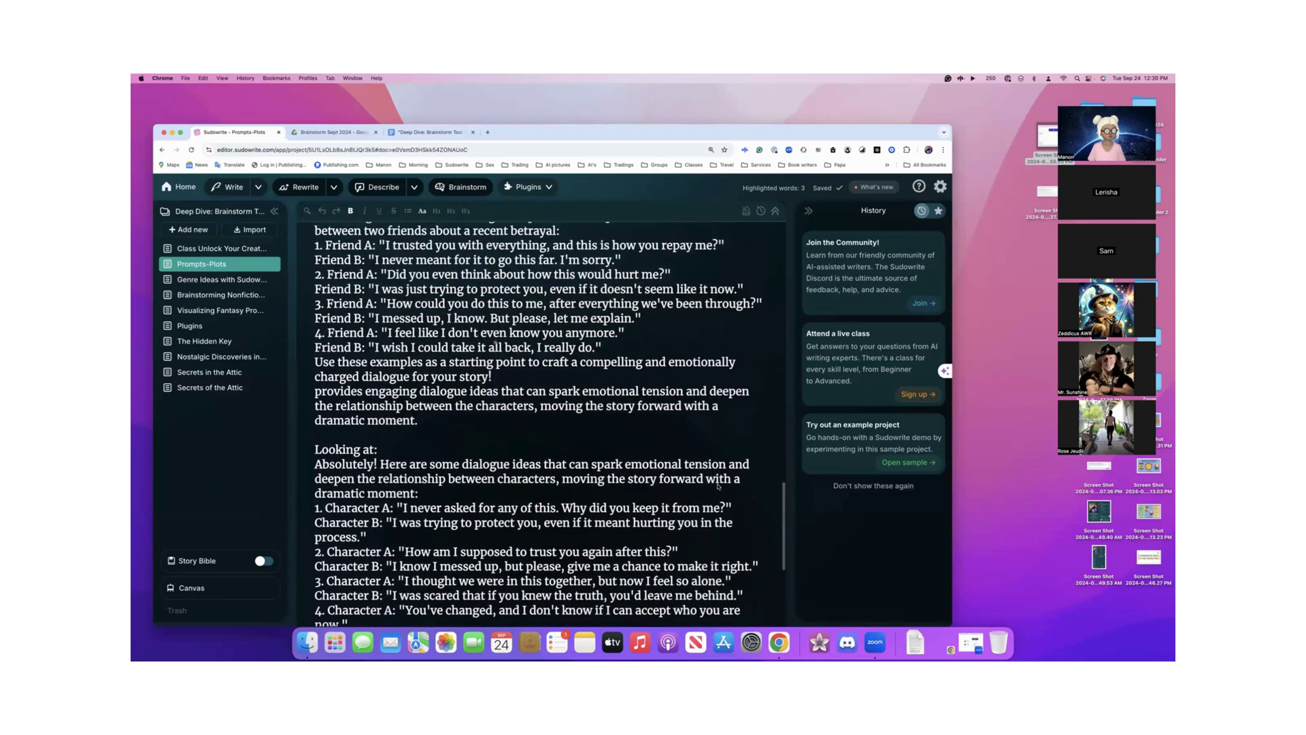
scroll(718, 485, up, 1)
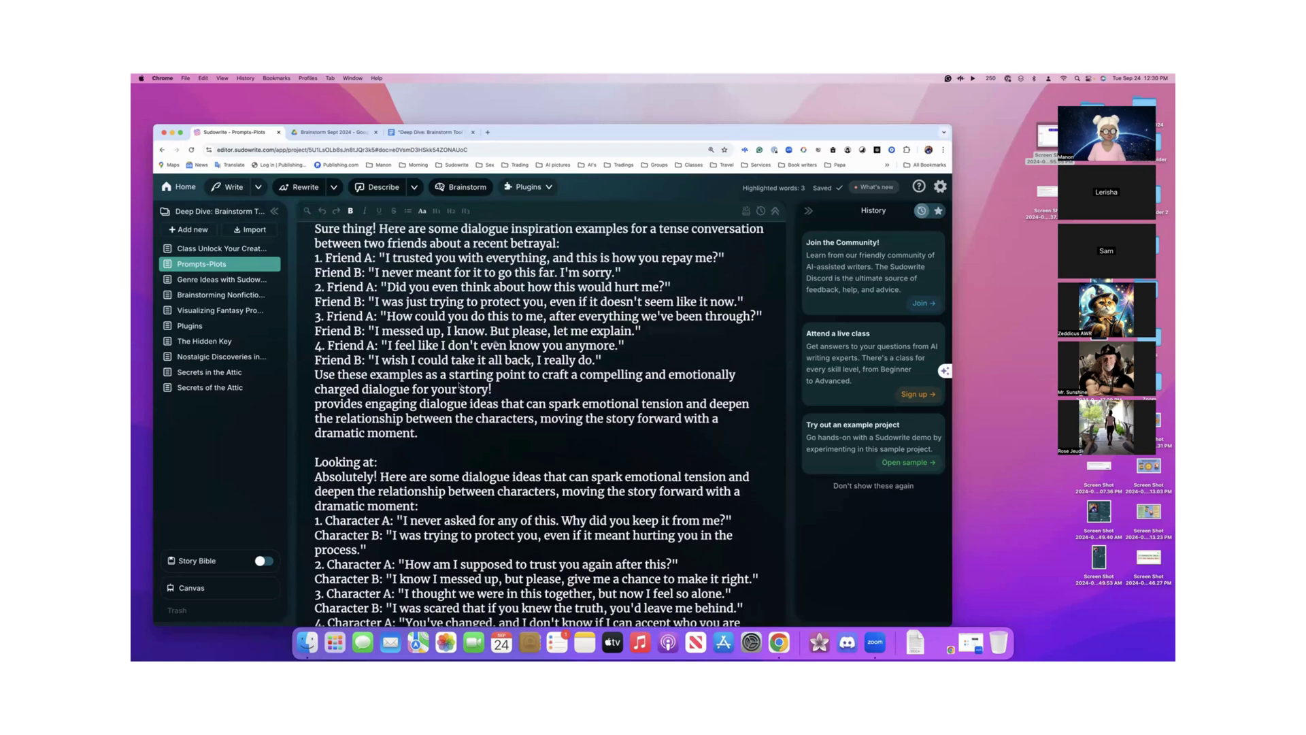
scroll(466, 389, up, 8)
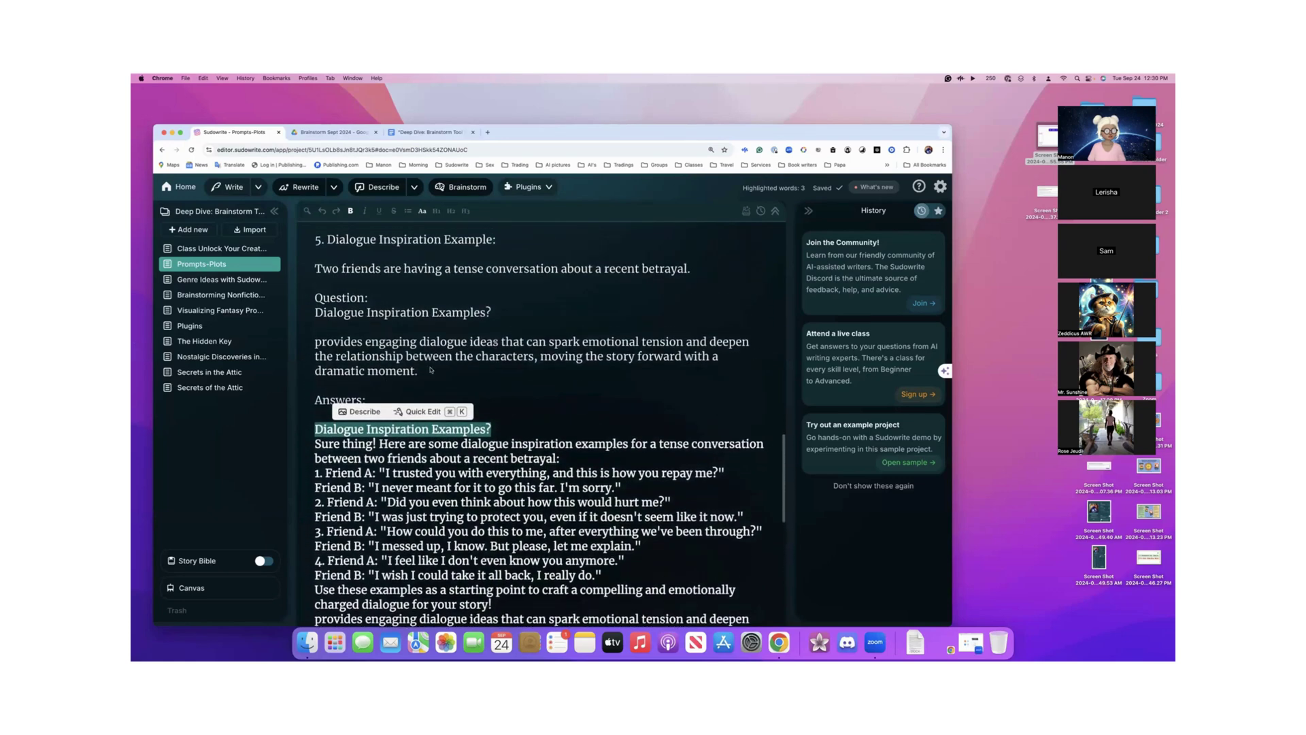
drag(417, 371, 311, 345)
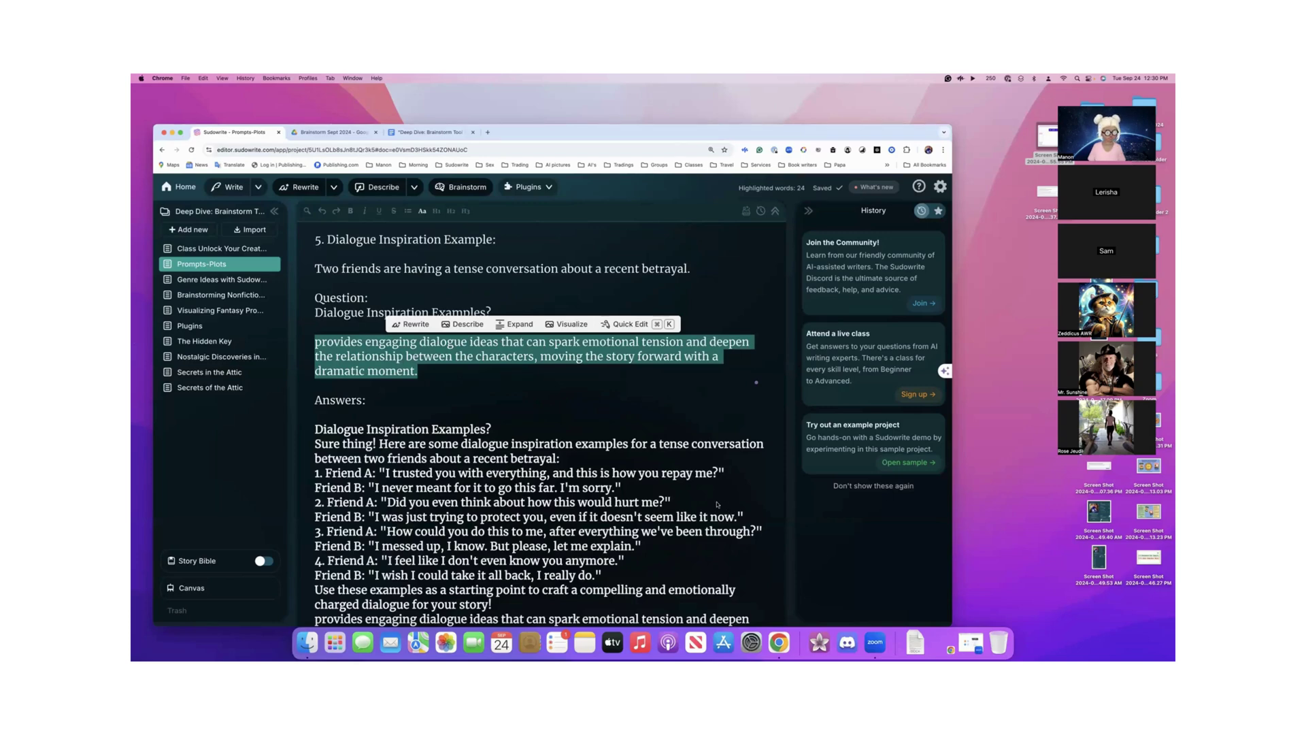
scroll(647, 509, down, 15)
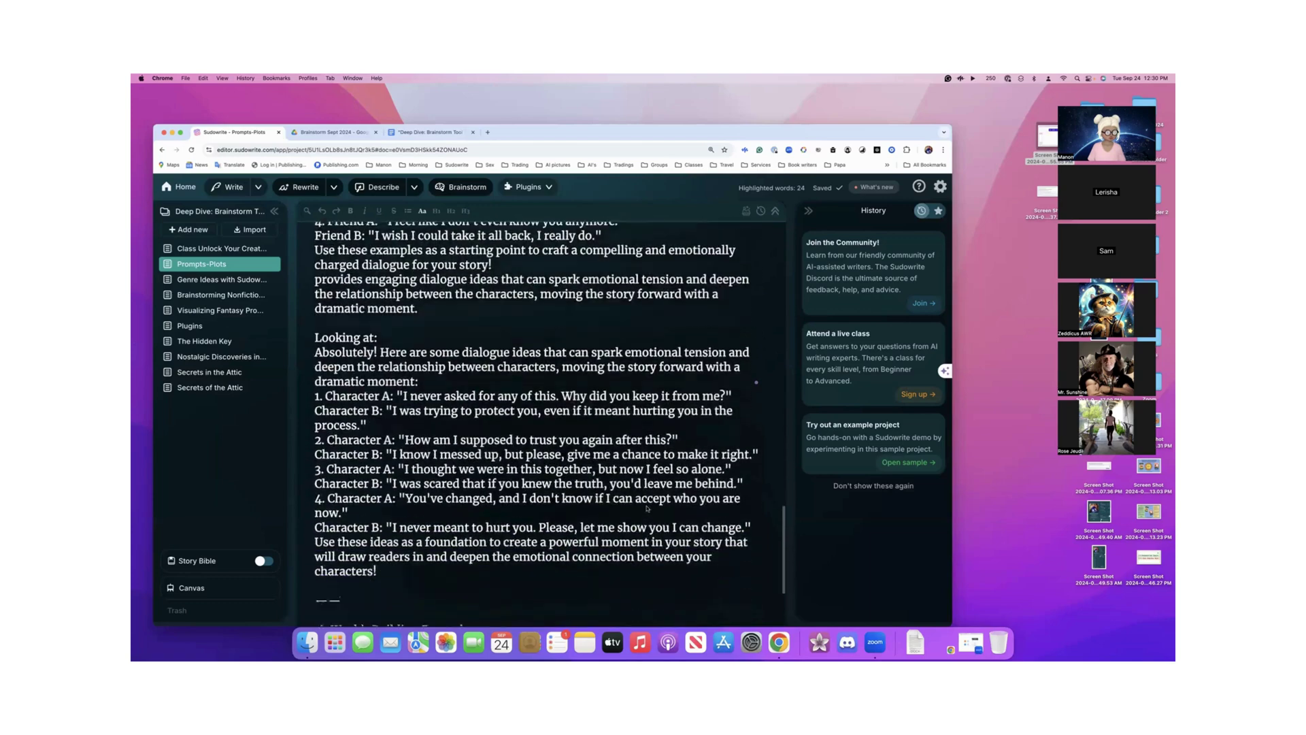
- Ask Quick Chat "World-Building Examples of the city is divided into two zones:" about the sentence describing the futuristic city
scroll(646, 508, down, 2)
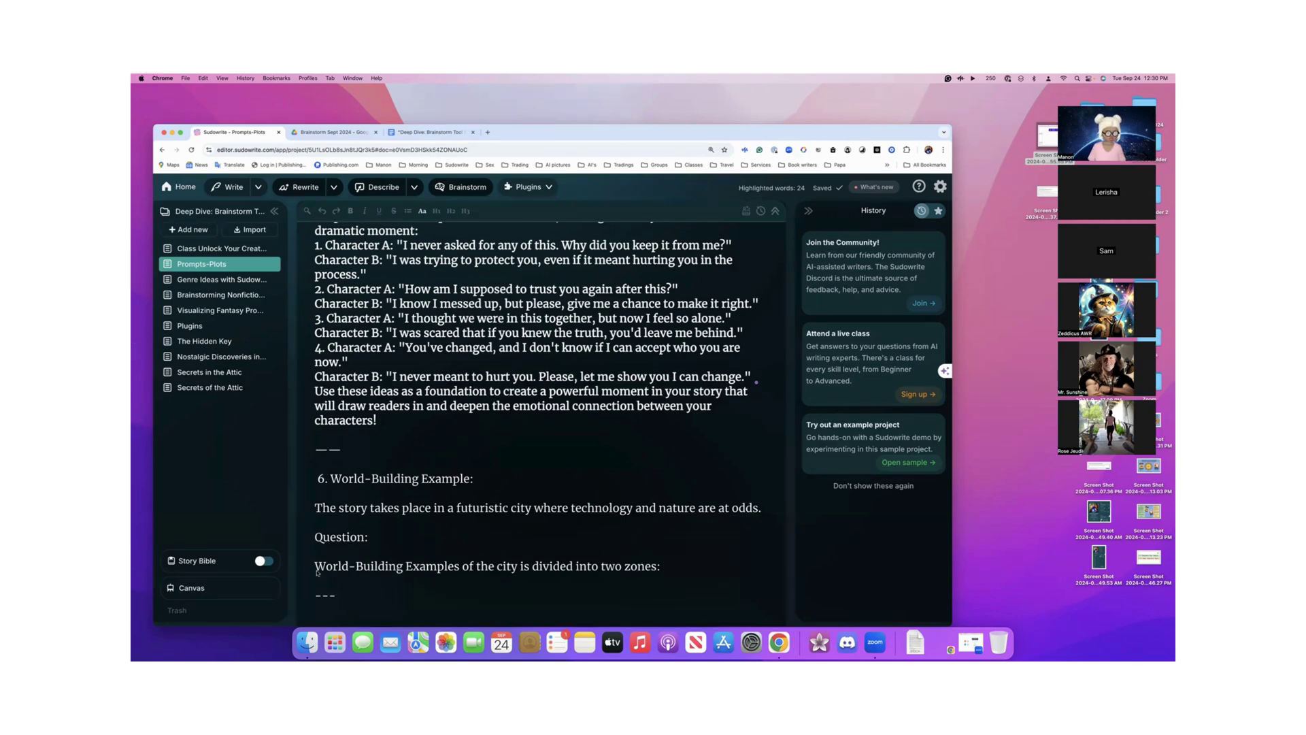
drag(315, 569, 666, 571)
key(super+c)
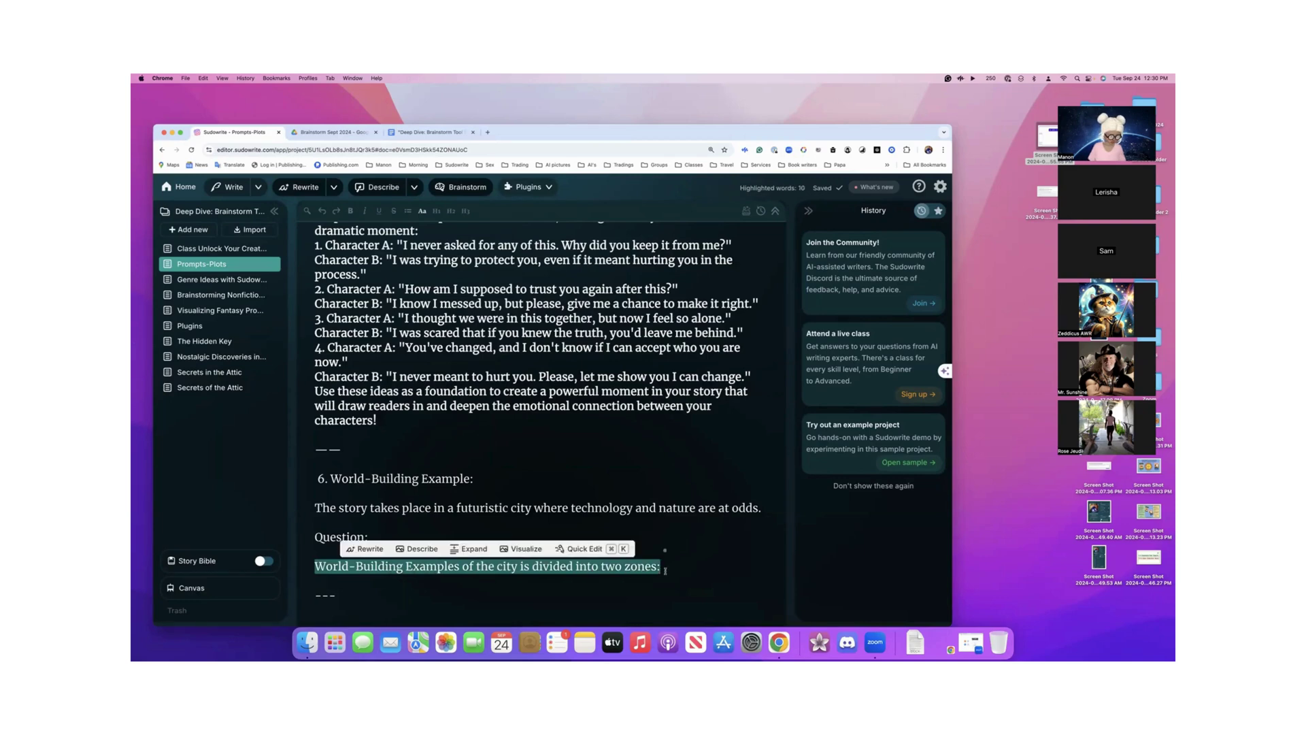
click(586, 505)
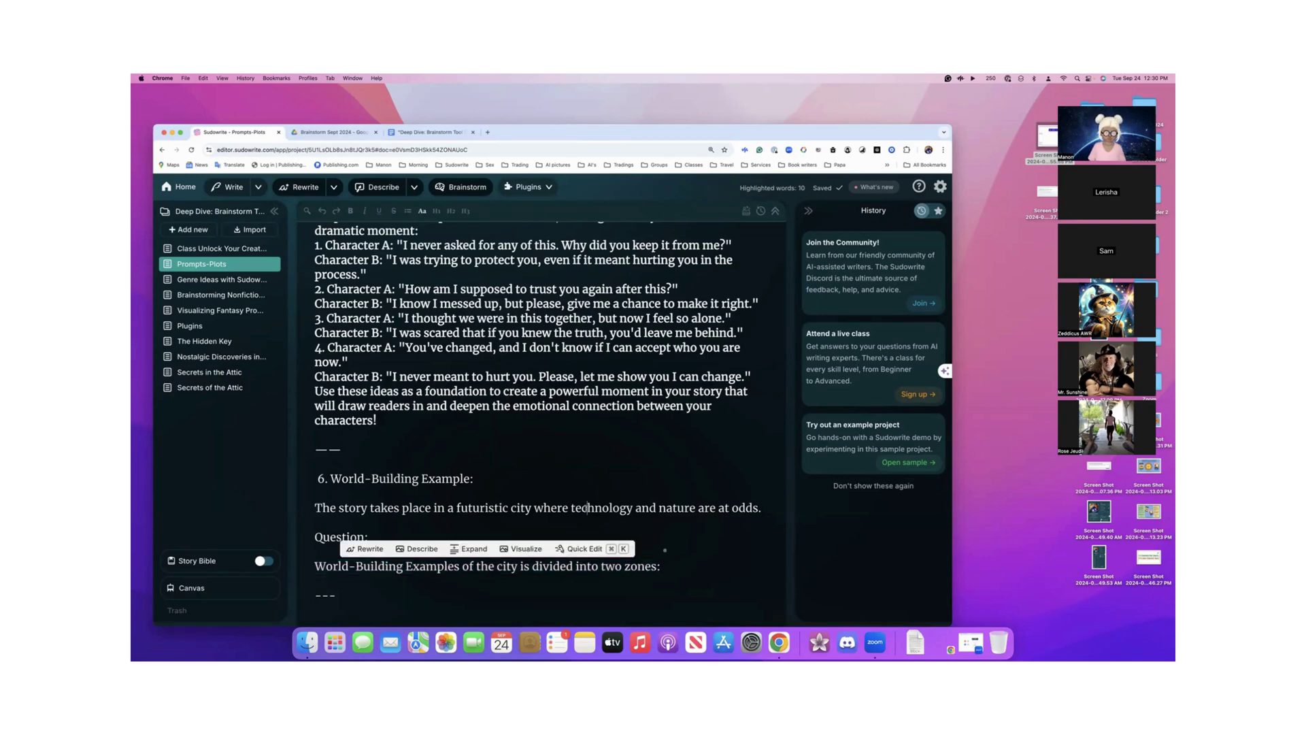
drag(313, 507, 762, 509)
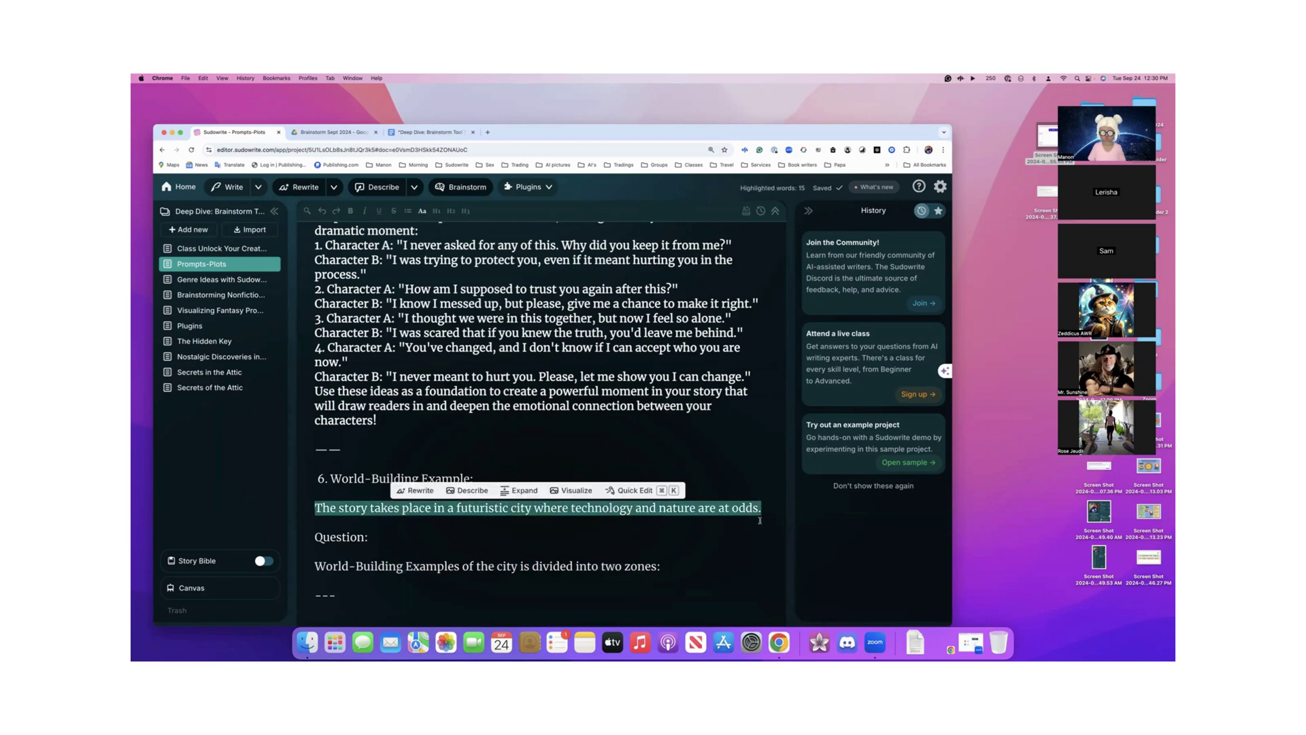
click(632, 490)
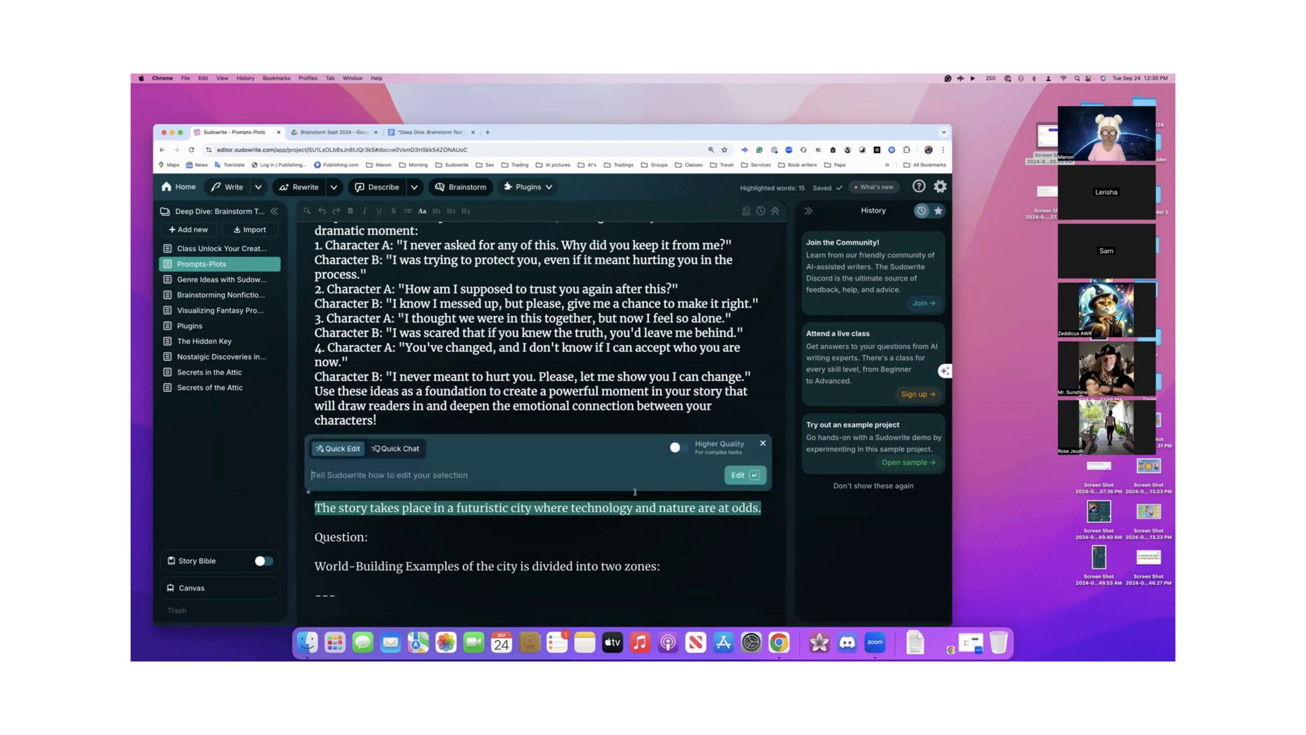
click(395, 449)
key(super+v)
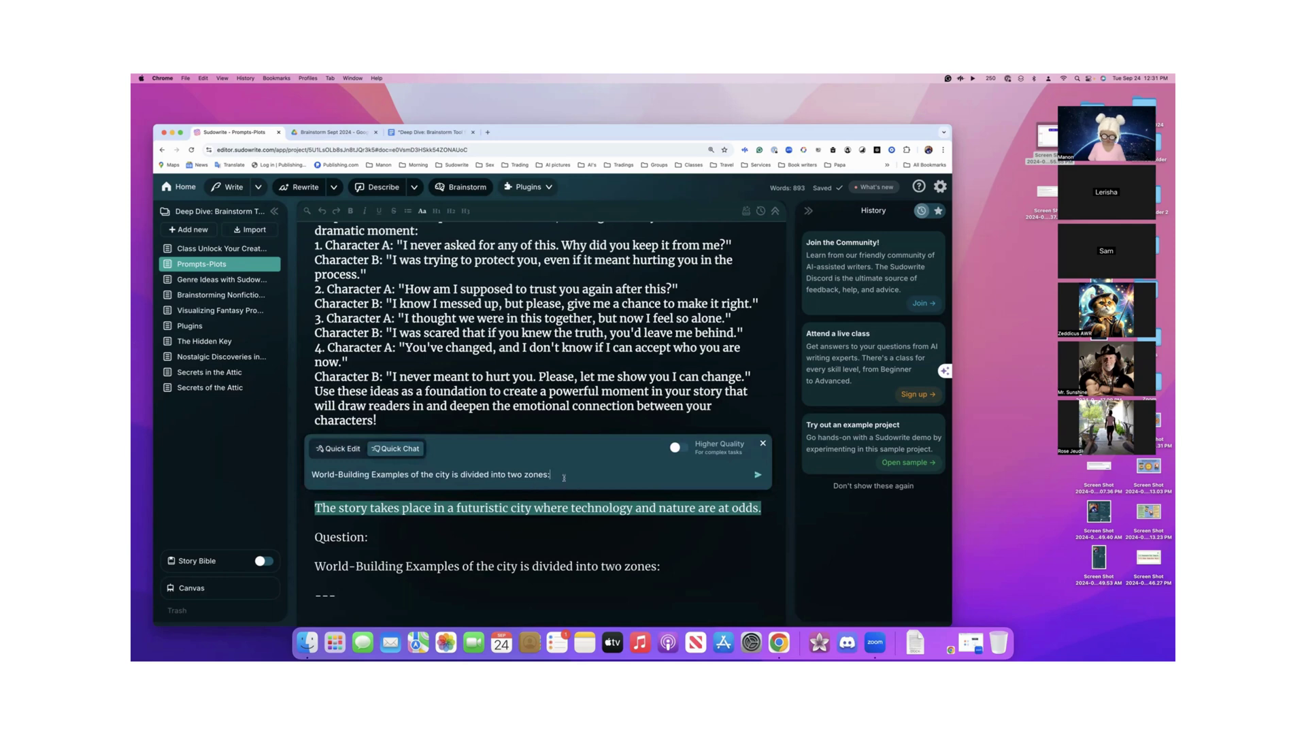
key(Return)
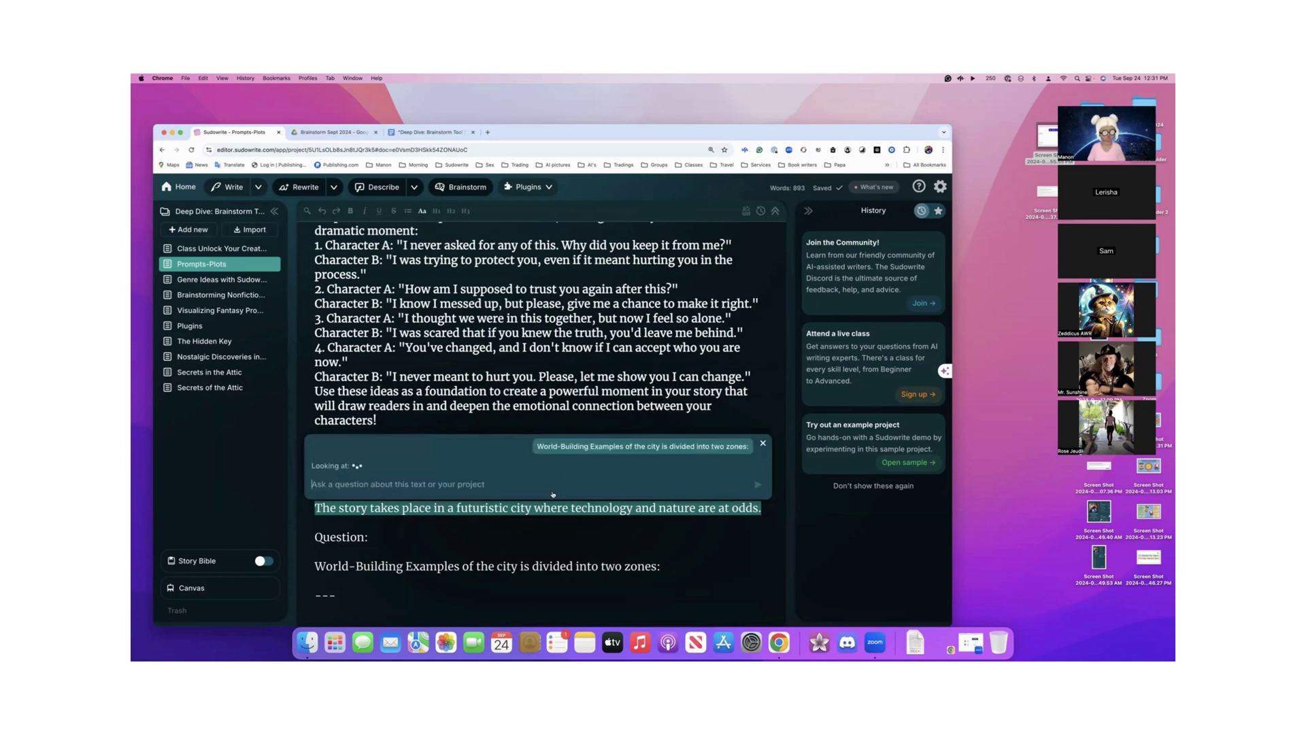
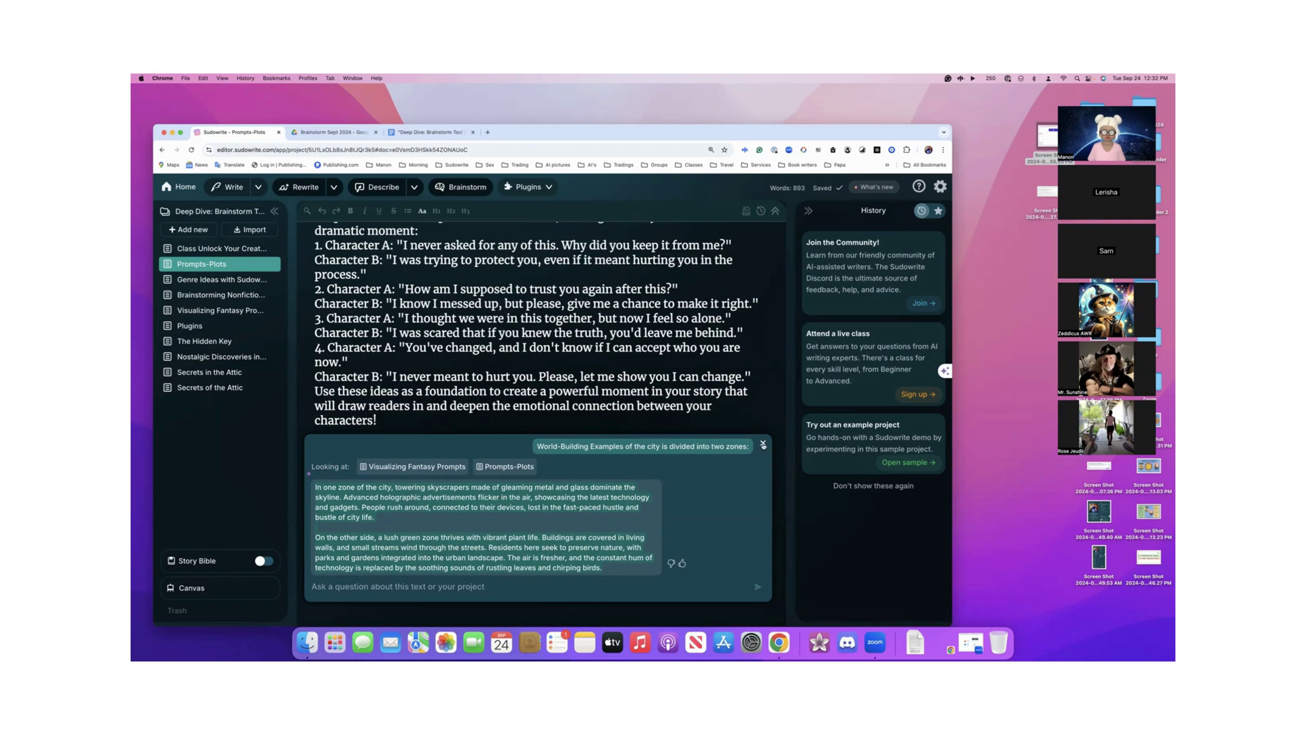
- Close Quick Chat and paste its two-zone city description below the World-Building question
click(764, 445)
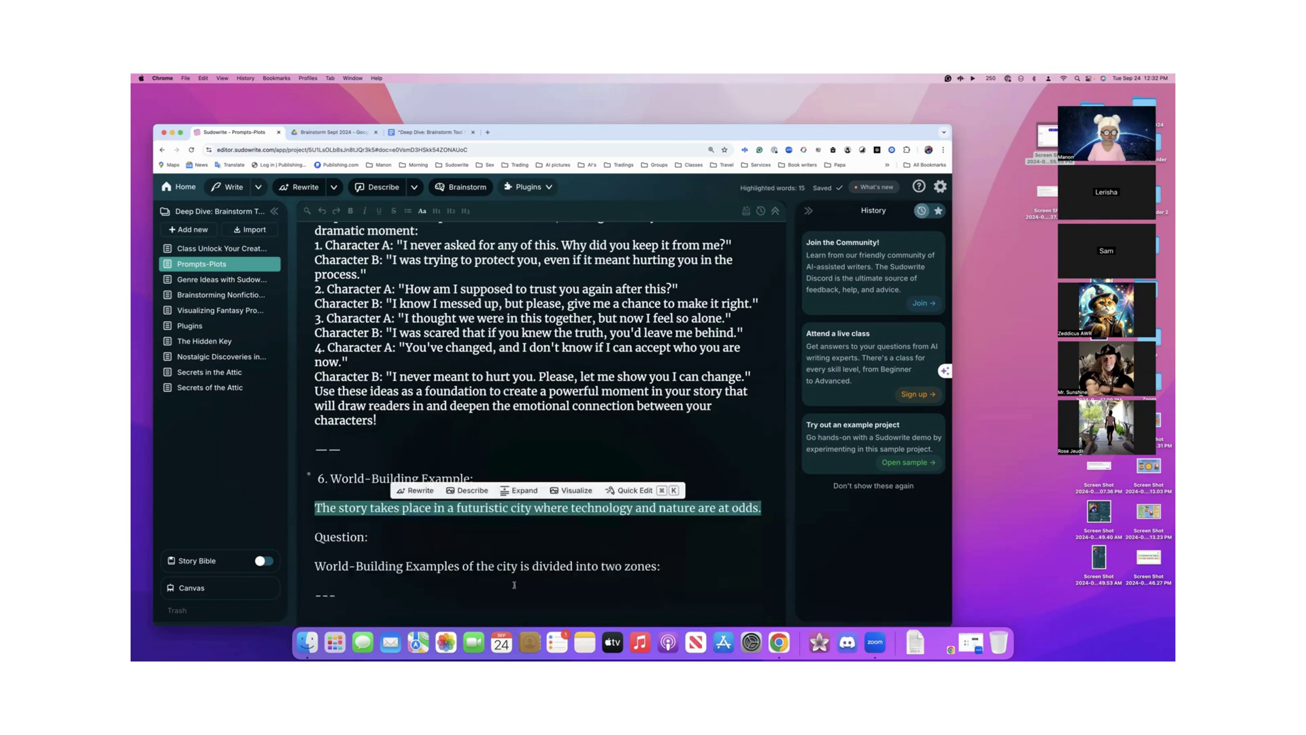
click(685, 570)
key(Return)
key(super+v)
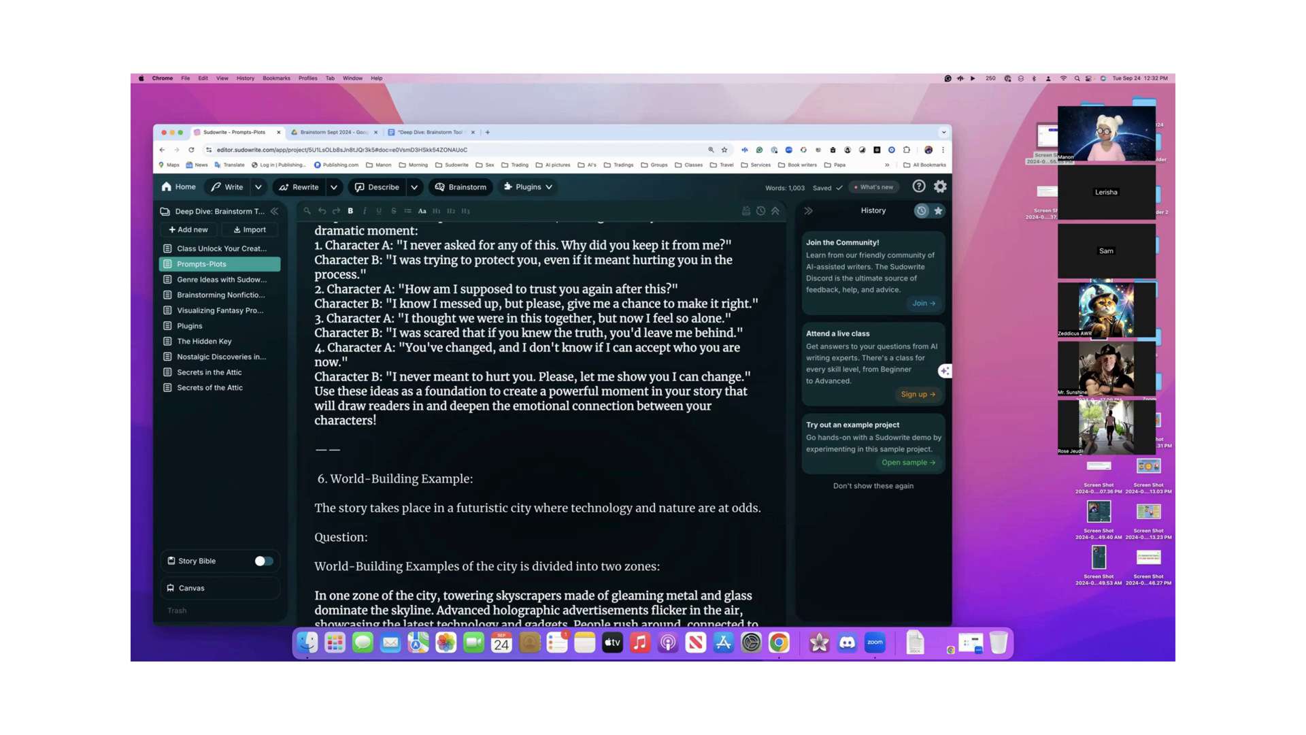
scroll(731, 503, down, 5)
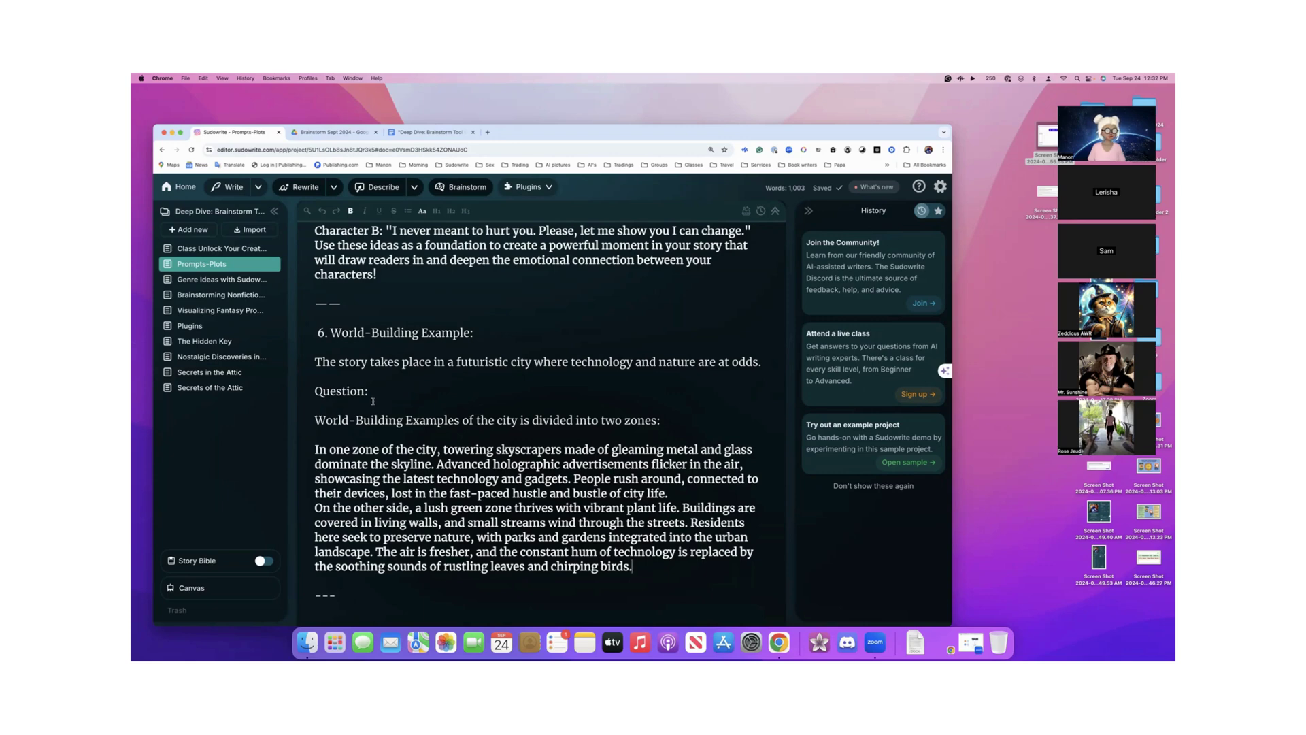
- Select the entire Prompts-Plots text for copying, switch to Google Docs and create a new blank document
scroll(431, 378, up, 10)
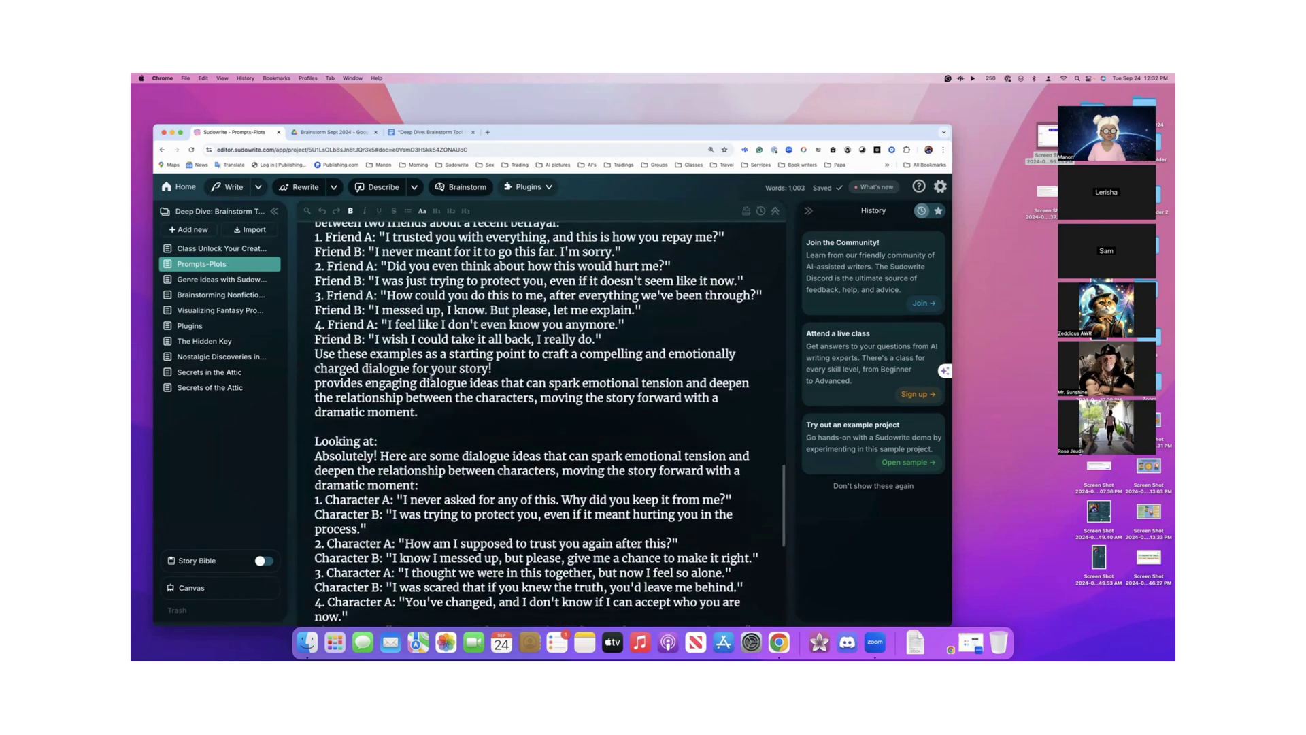
key(super+a)
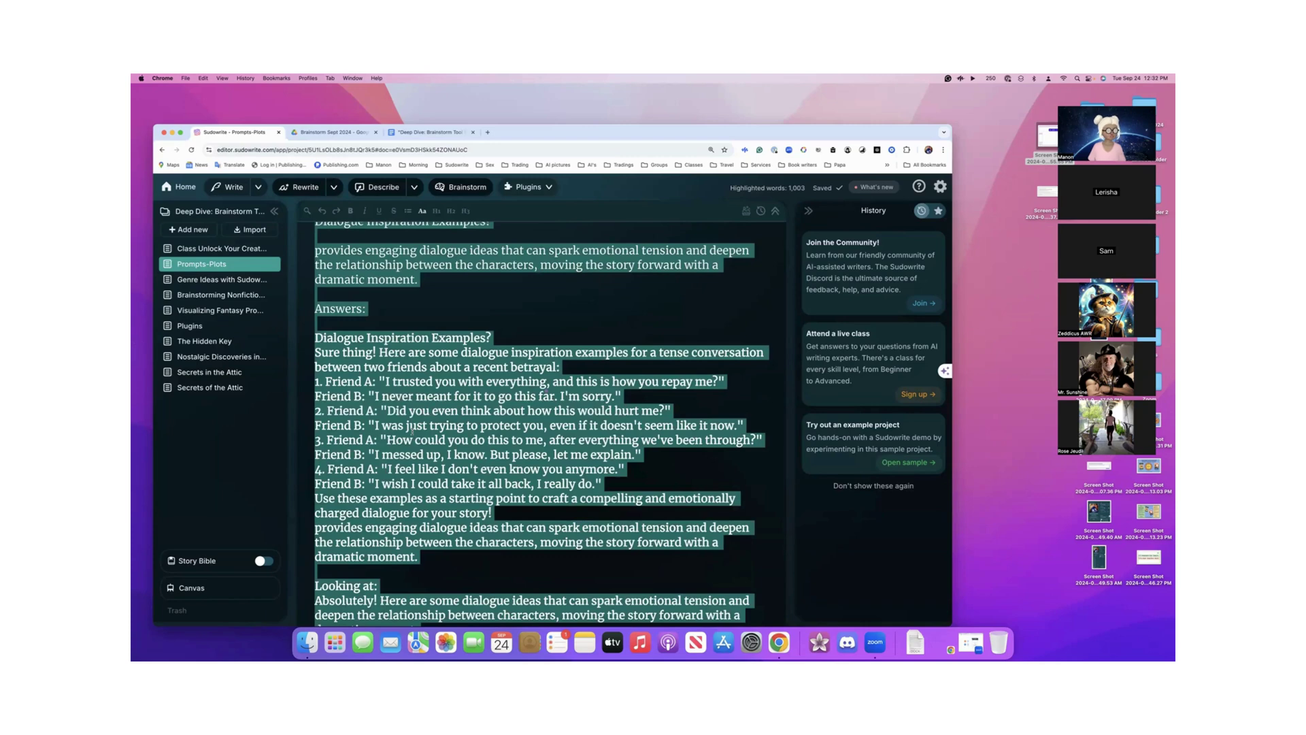
click(428, 132)
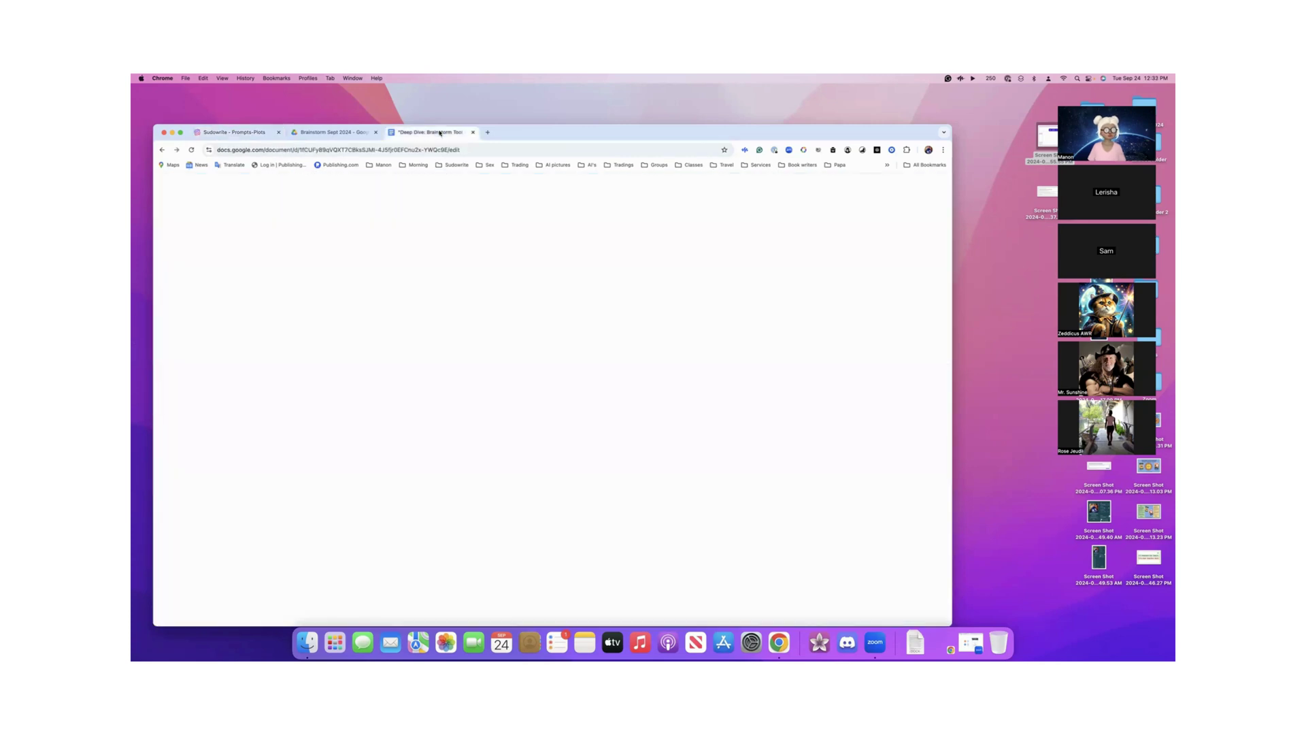
scroll(394, 318, down, 15)
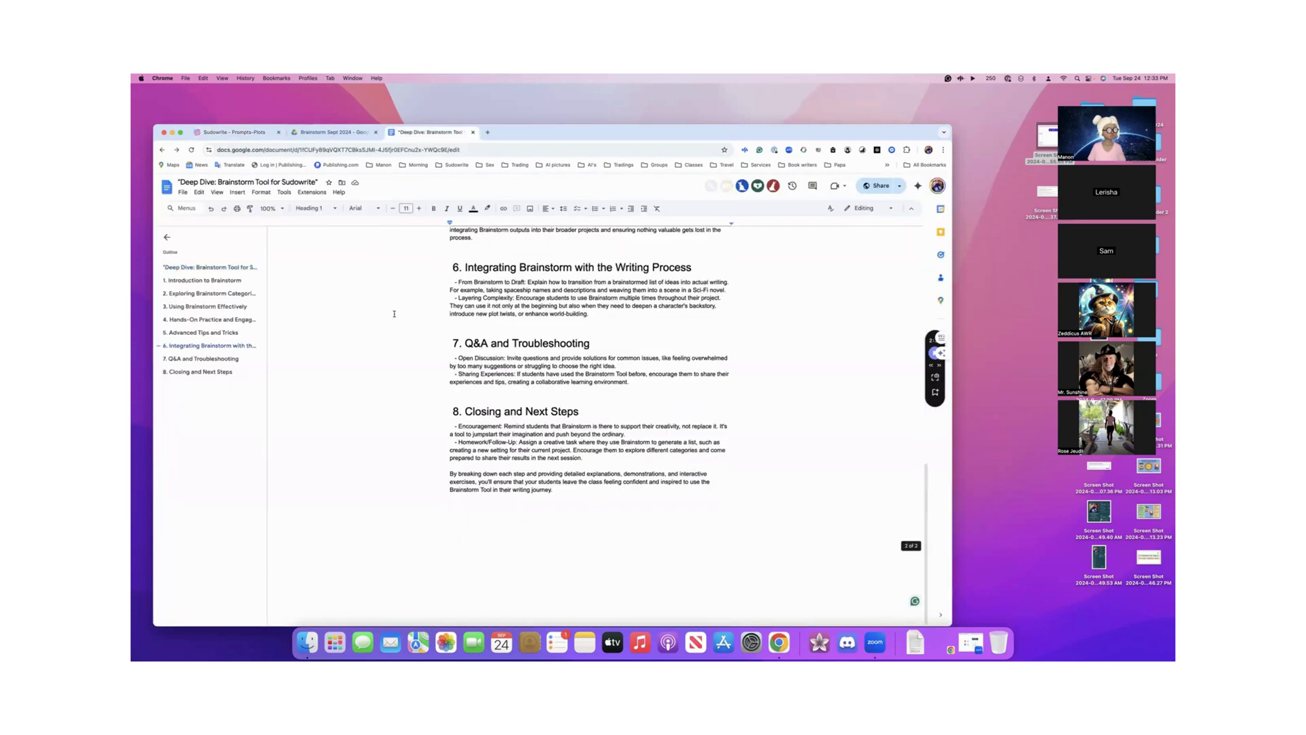
scroll(393, 319, up, 8)
click(166, 190)
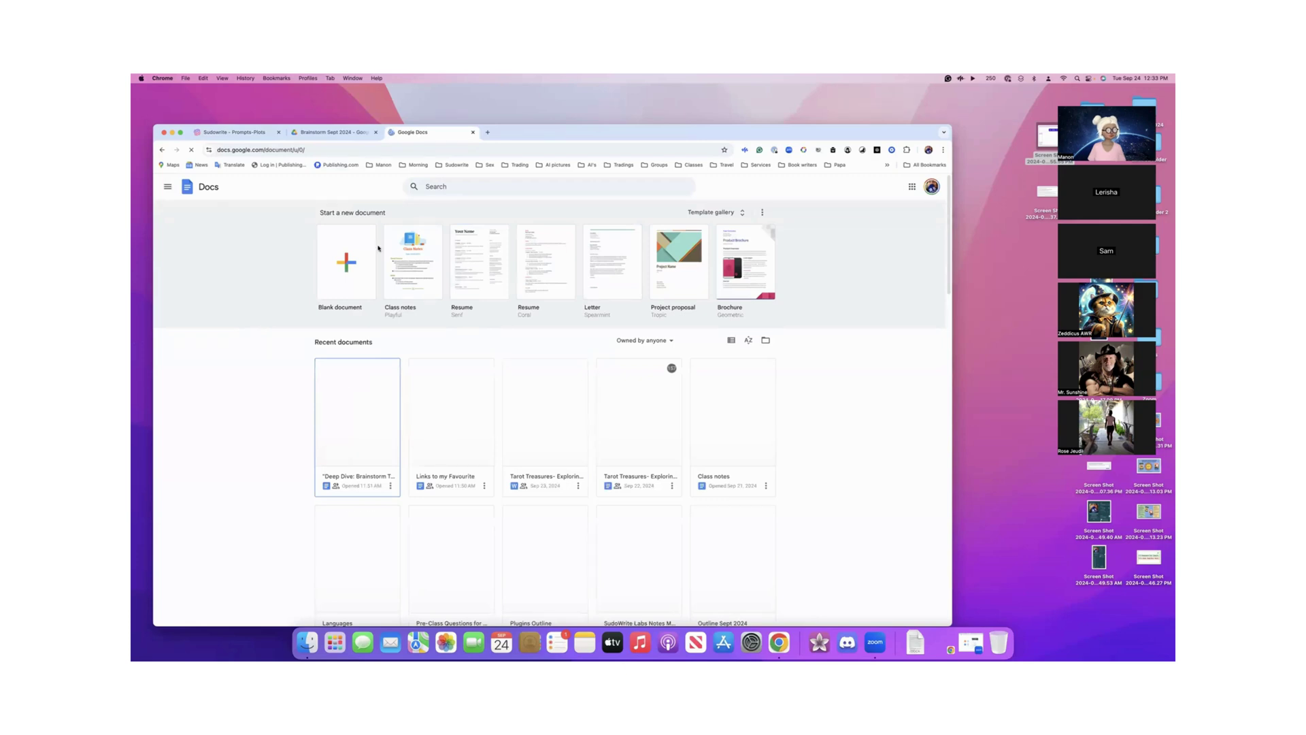
click(506, 287)
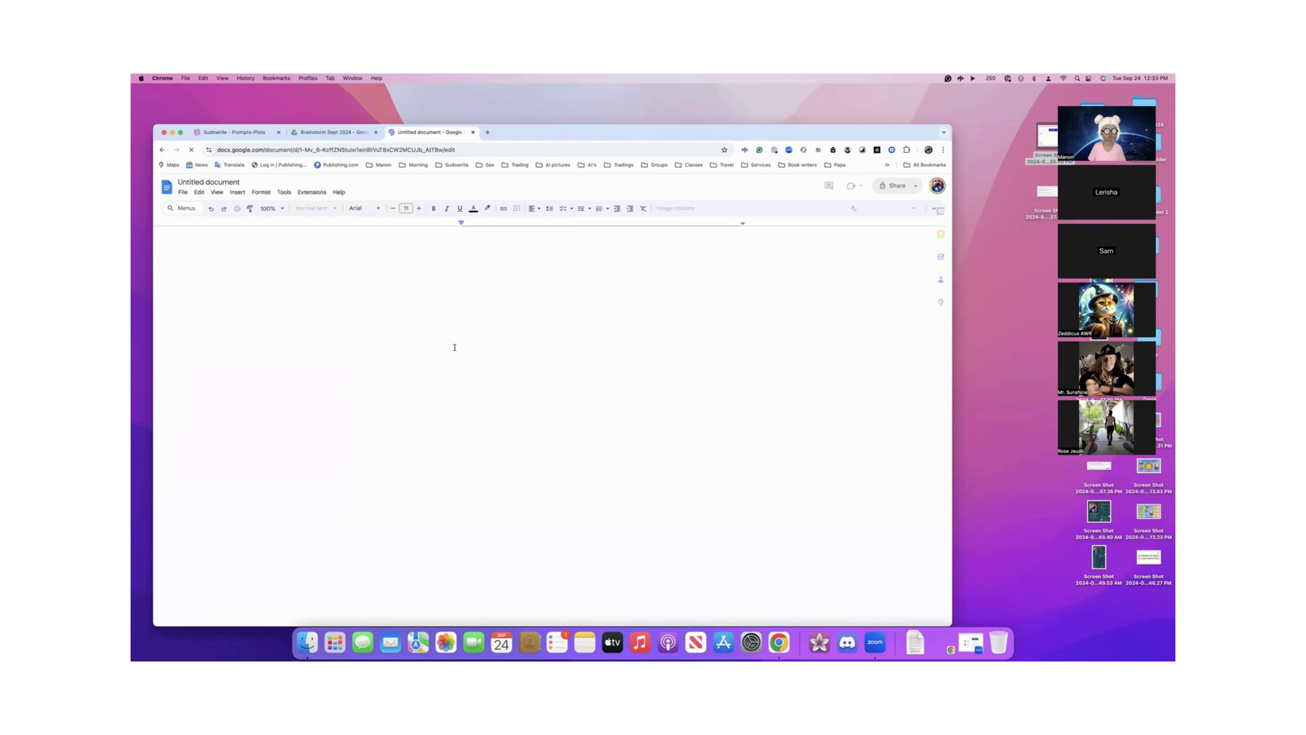
- Paste the copied Prompts-Plots text into the blank document
key(super+v)
scroll(479, 343, up, 10)
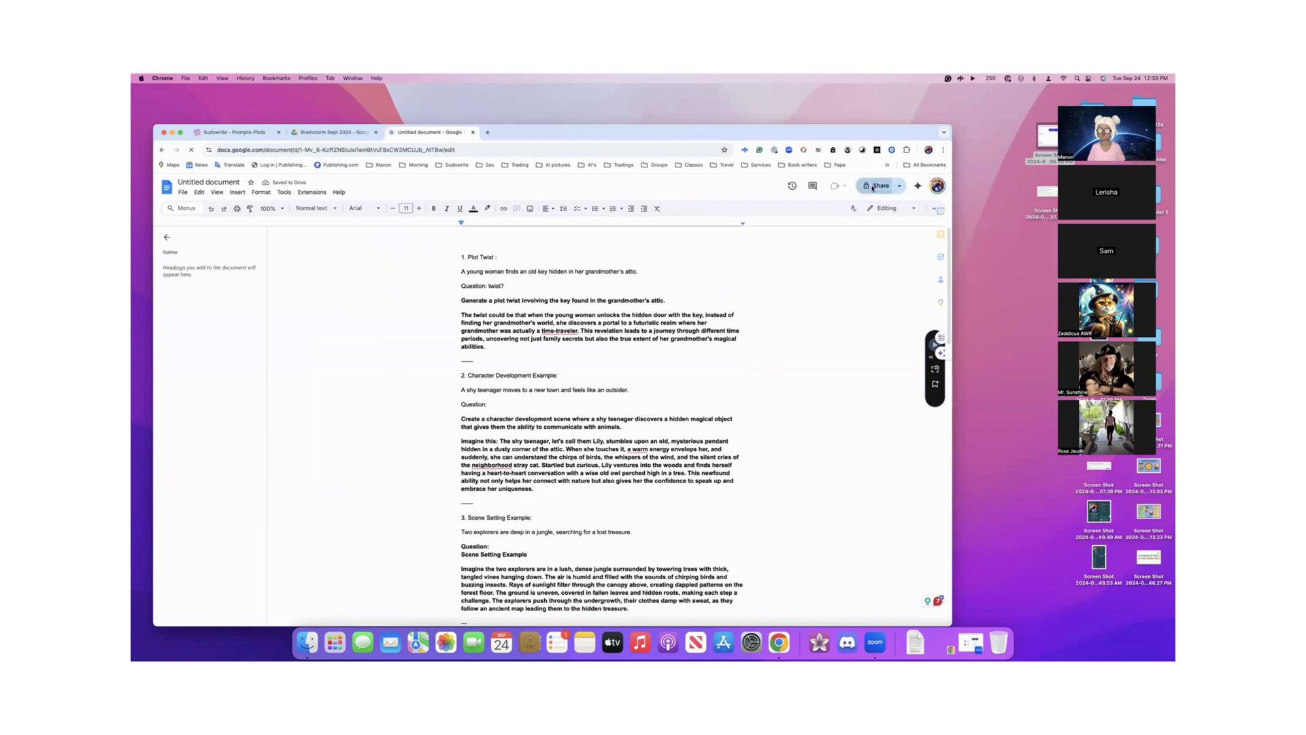
click(879, 187)
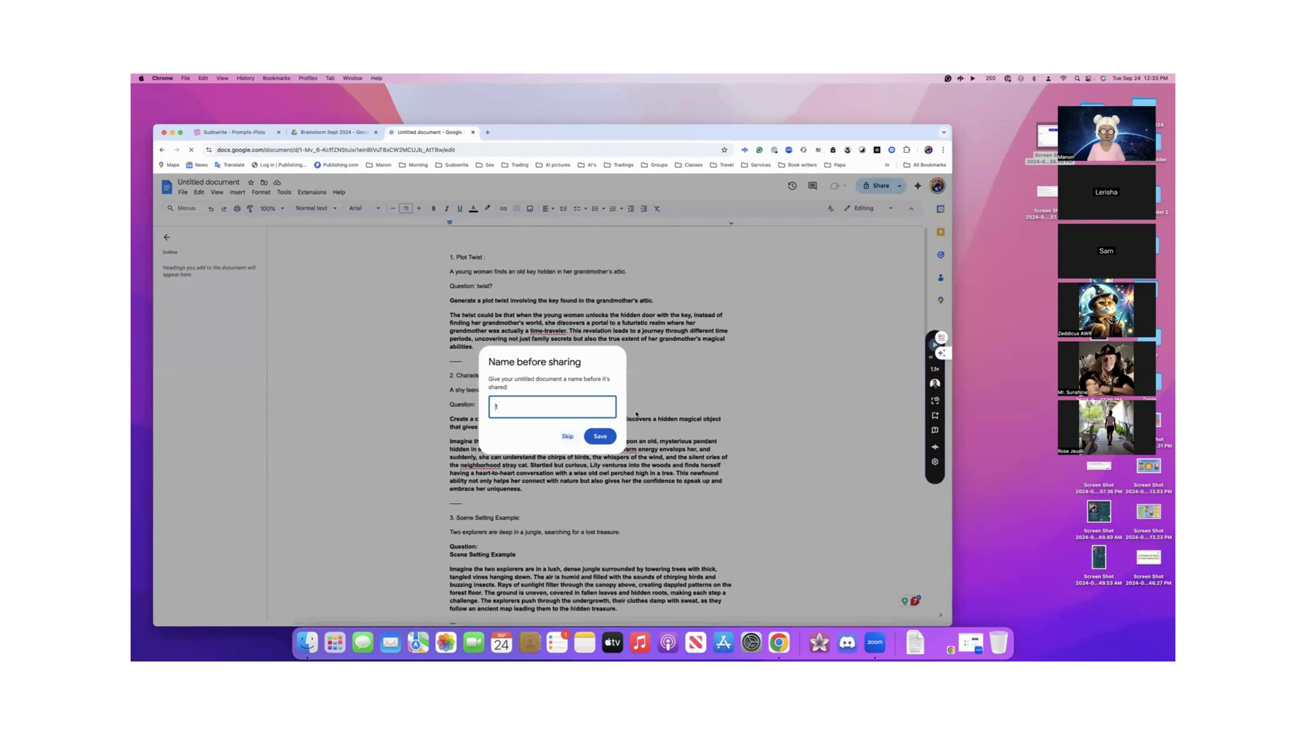
click(568, 437)
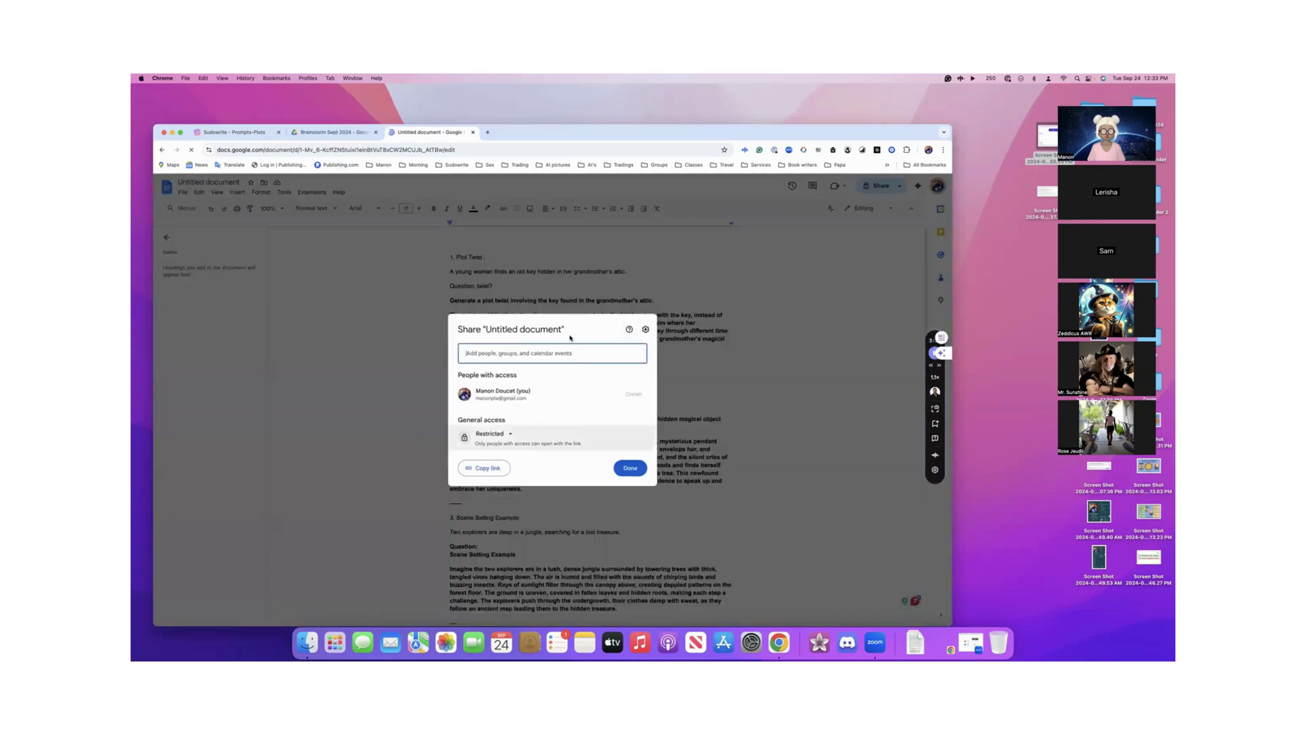
click(630, 468)
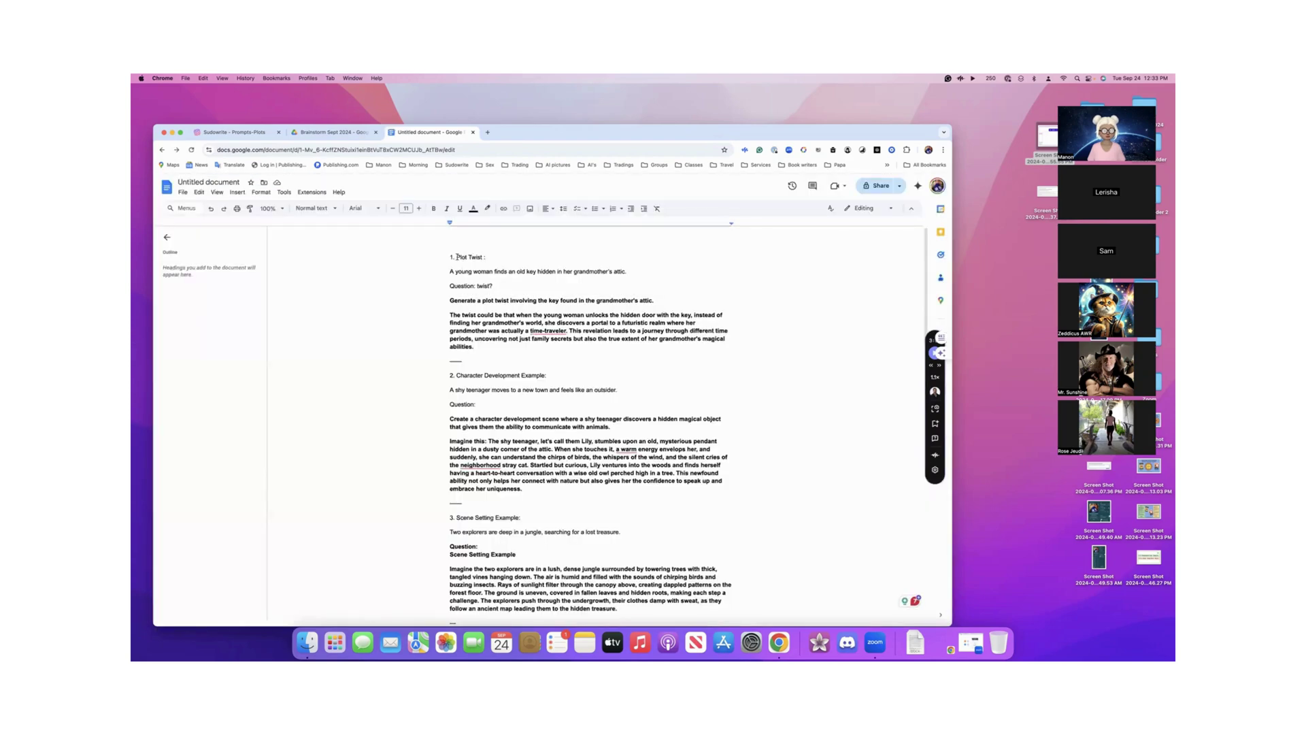
- Copy the words "Plot Twist" from the first line and rename the document with them
drag(457, 256, 483, 257)
key(super+c)
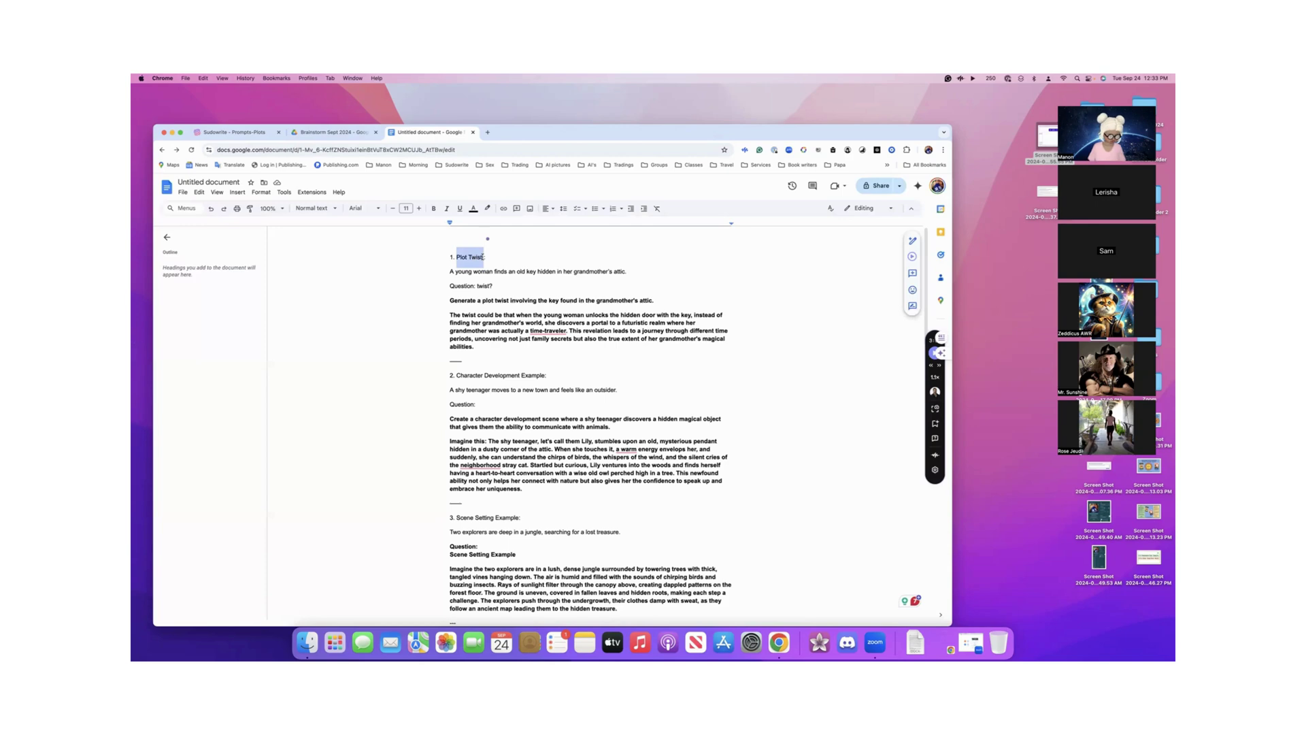
double_click(209, 183)
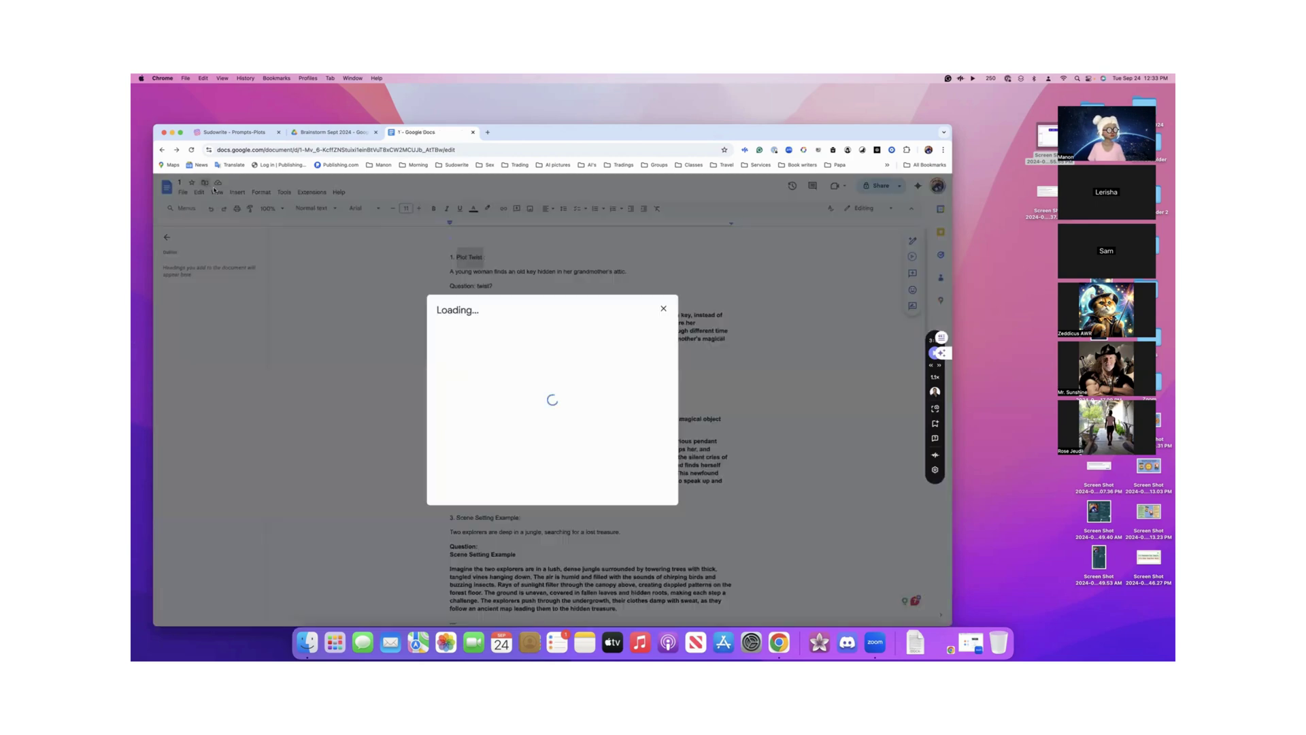
click(664, 308)
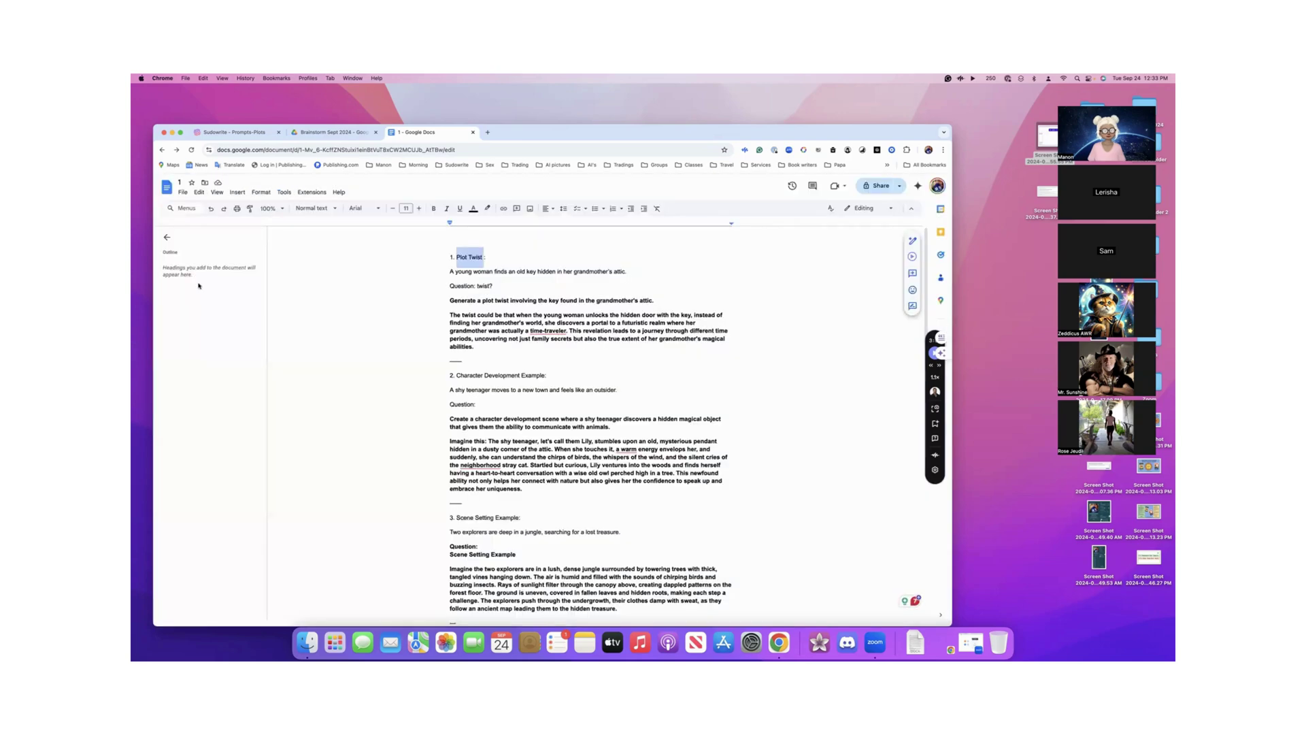
click(180, 181)
key(super+v)
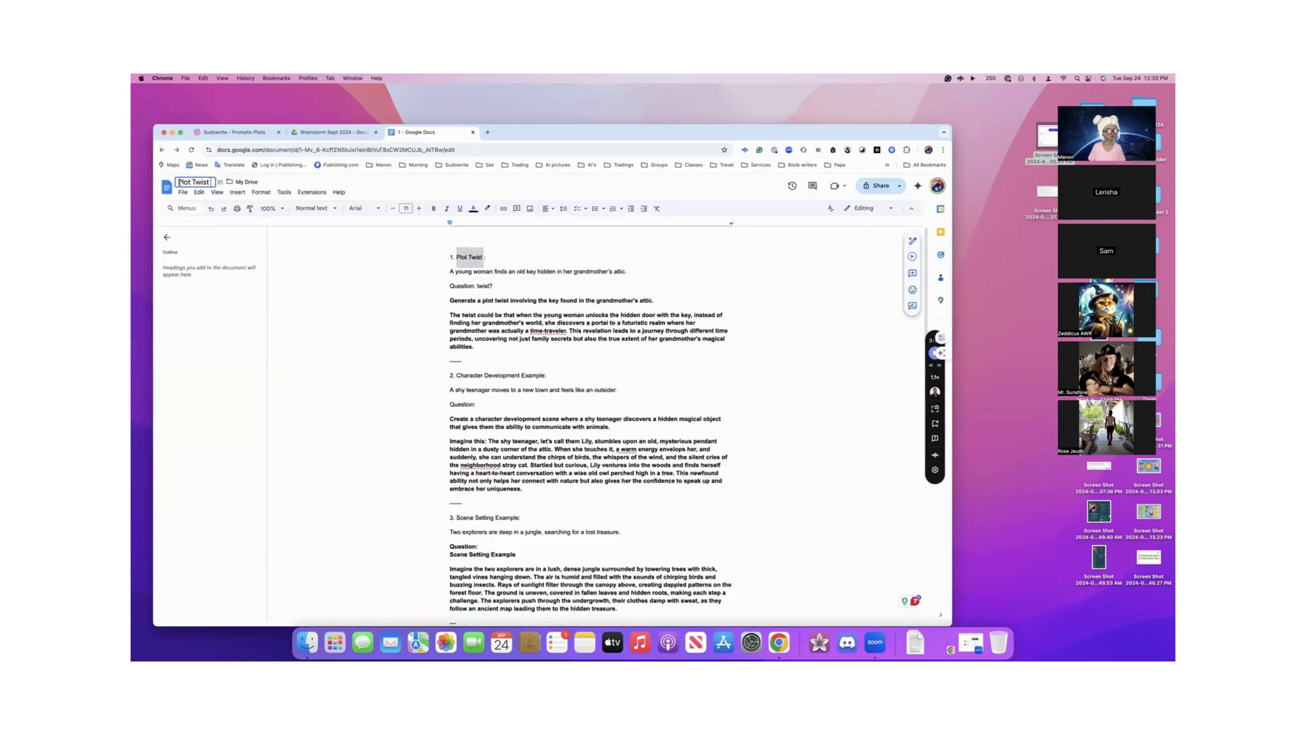
click(453, 256)
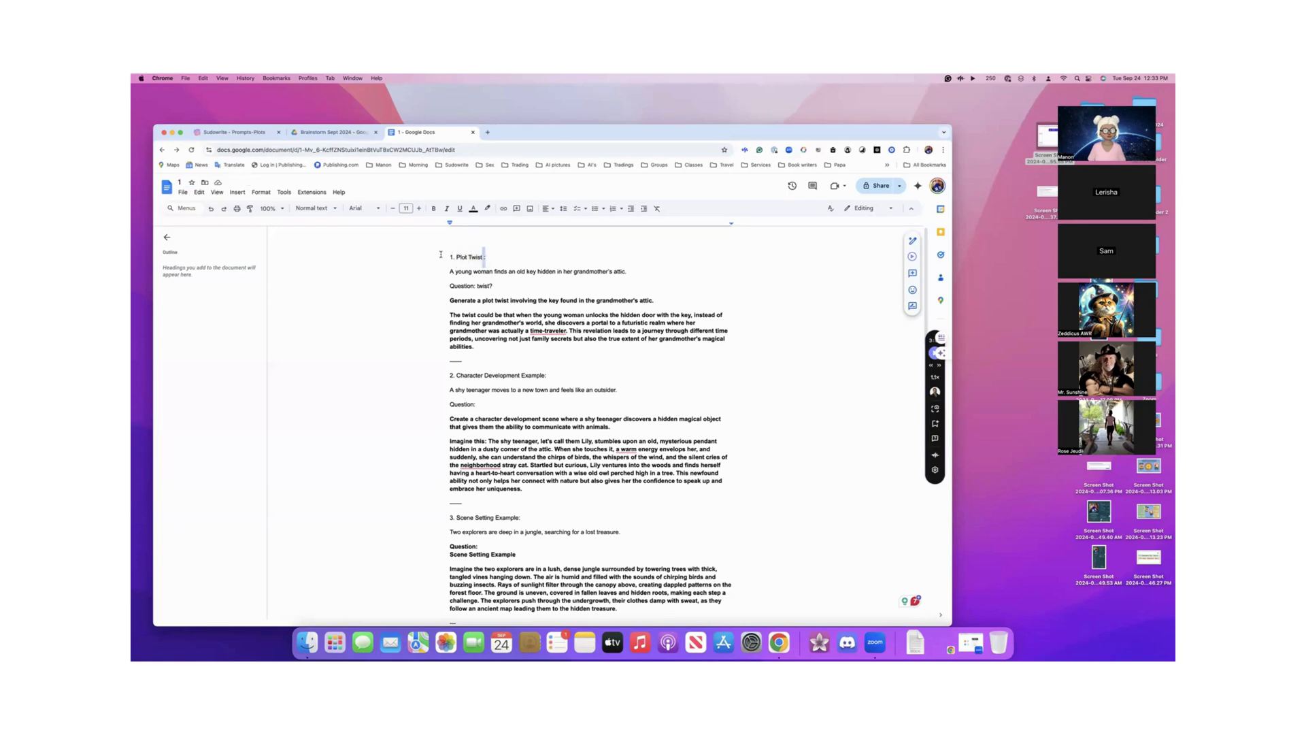
- Apply the Title style to the "1. Plot Twist :" line at the start of the document
triple_click(453, 257)
click(314, 210)
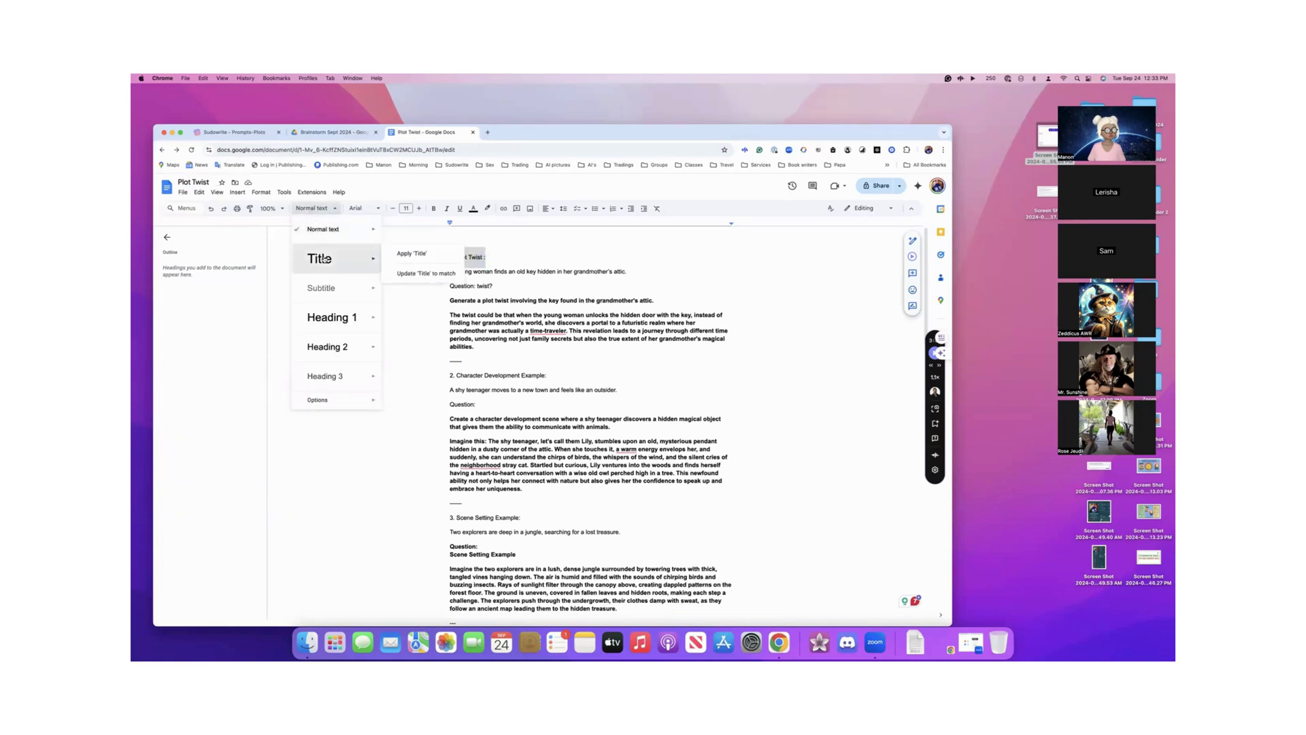
click(323, 257)
click(350, 294)
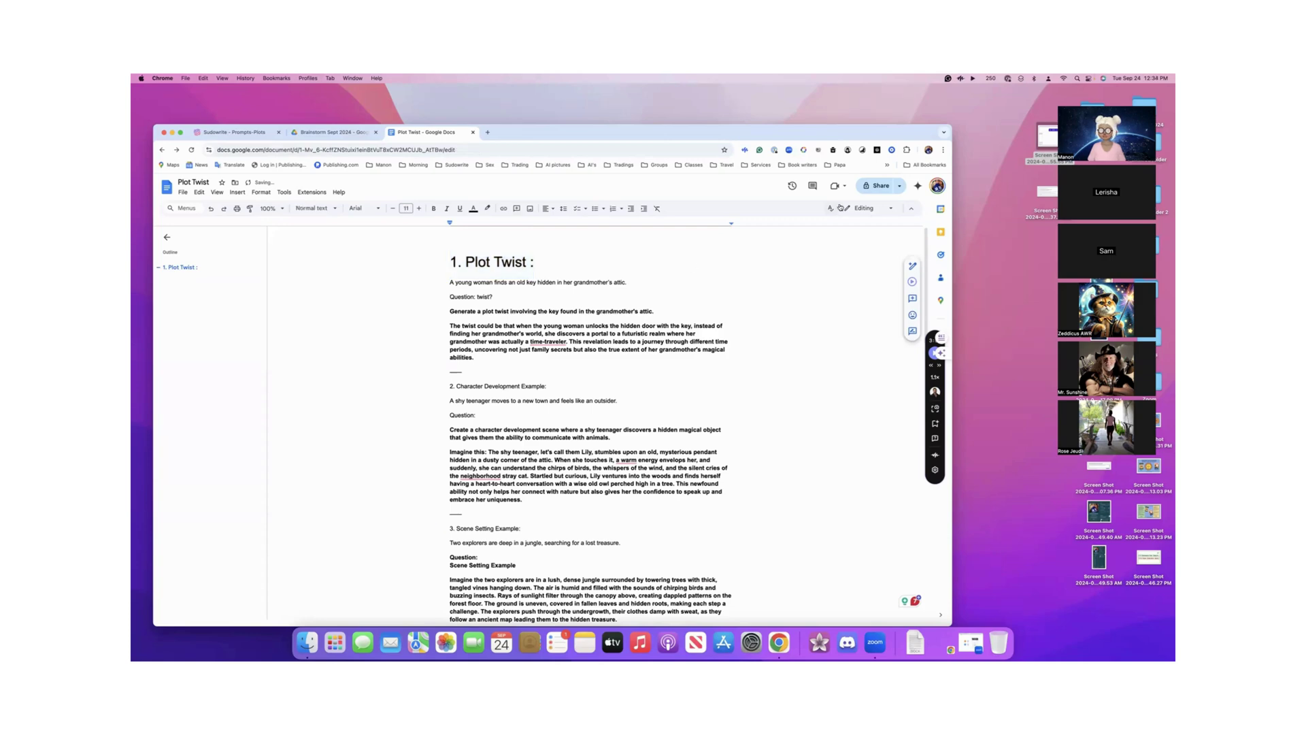
- Change the Plot Twist document's general access to Anyone with the link and copy its sharing link
click(879, 186)
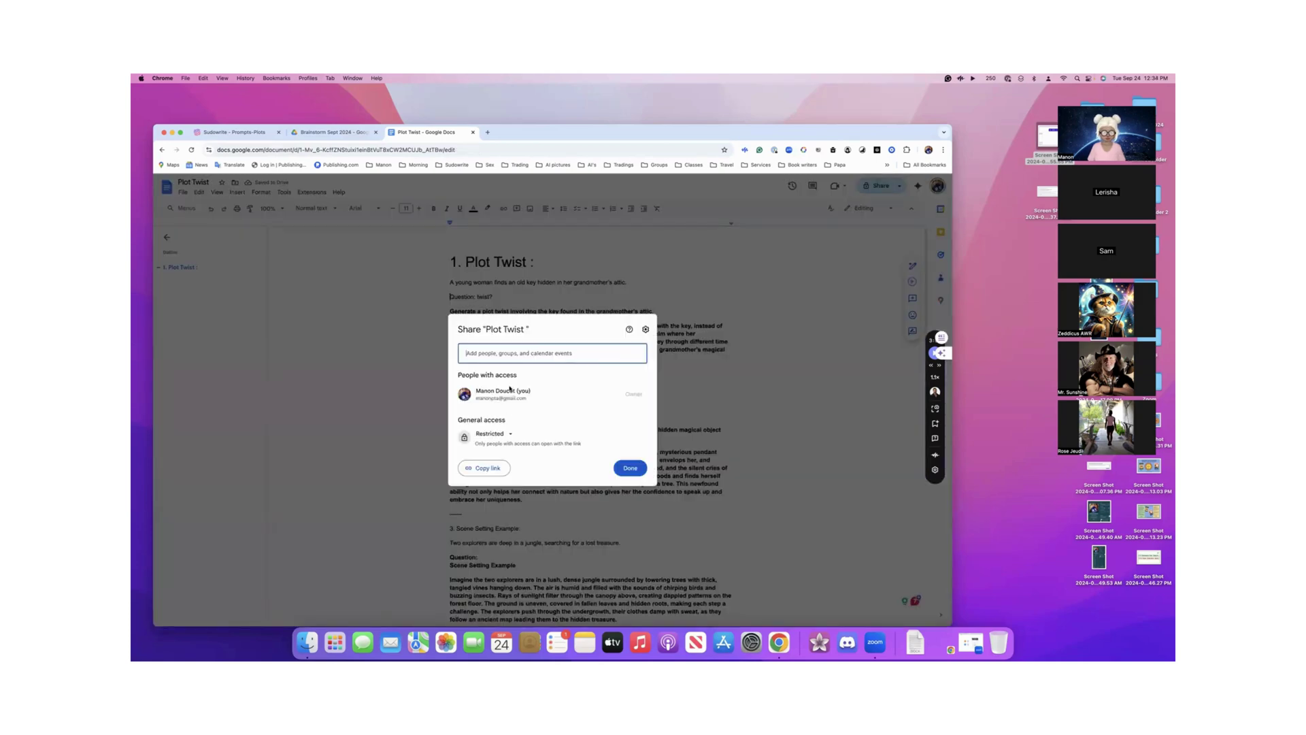
click(510, 435)
click(511, 472)
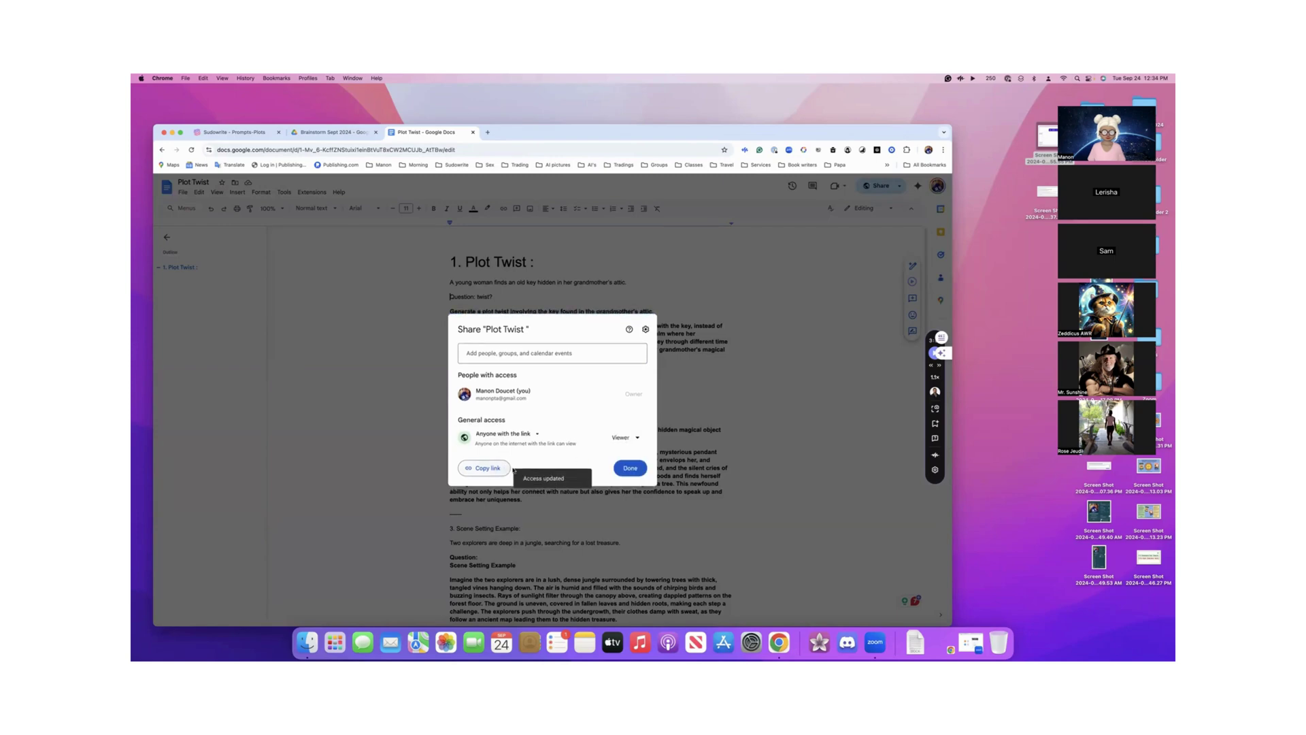
click(484, 468)
click(630, 468)
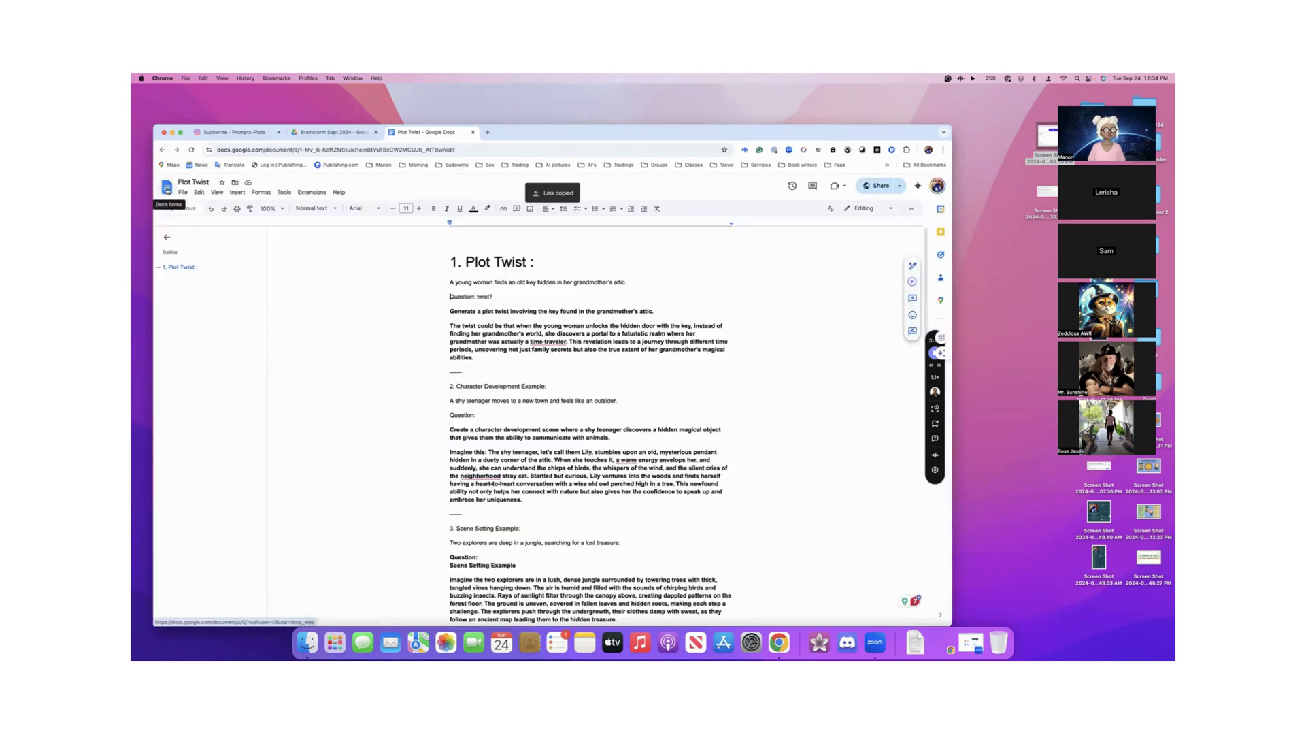
- Open the "Deep Dive: Brainstorm Tool for Sudowrite" document and paste the copied link on a new line below Links to my Favourite
click(167, 190)
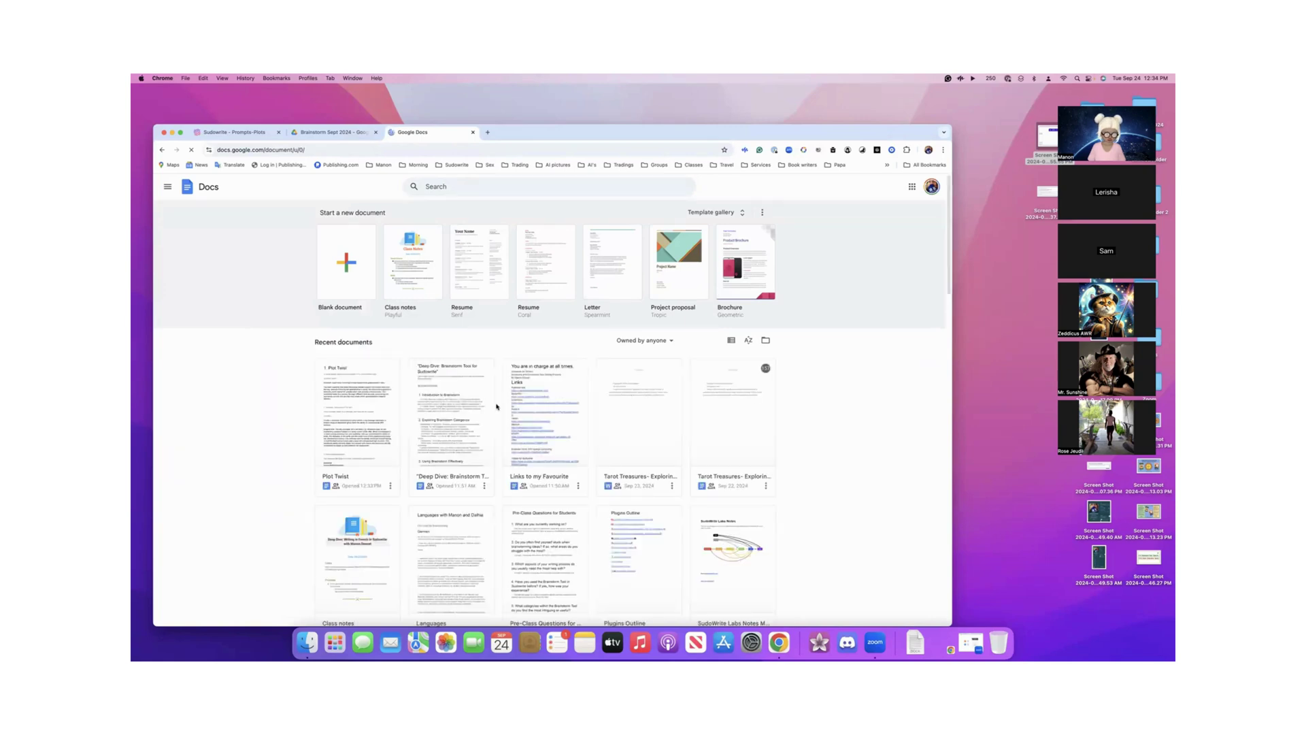
click(456, 411)
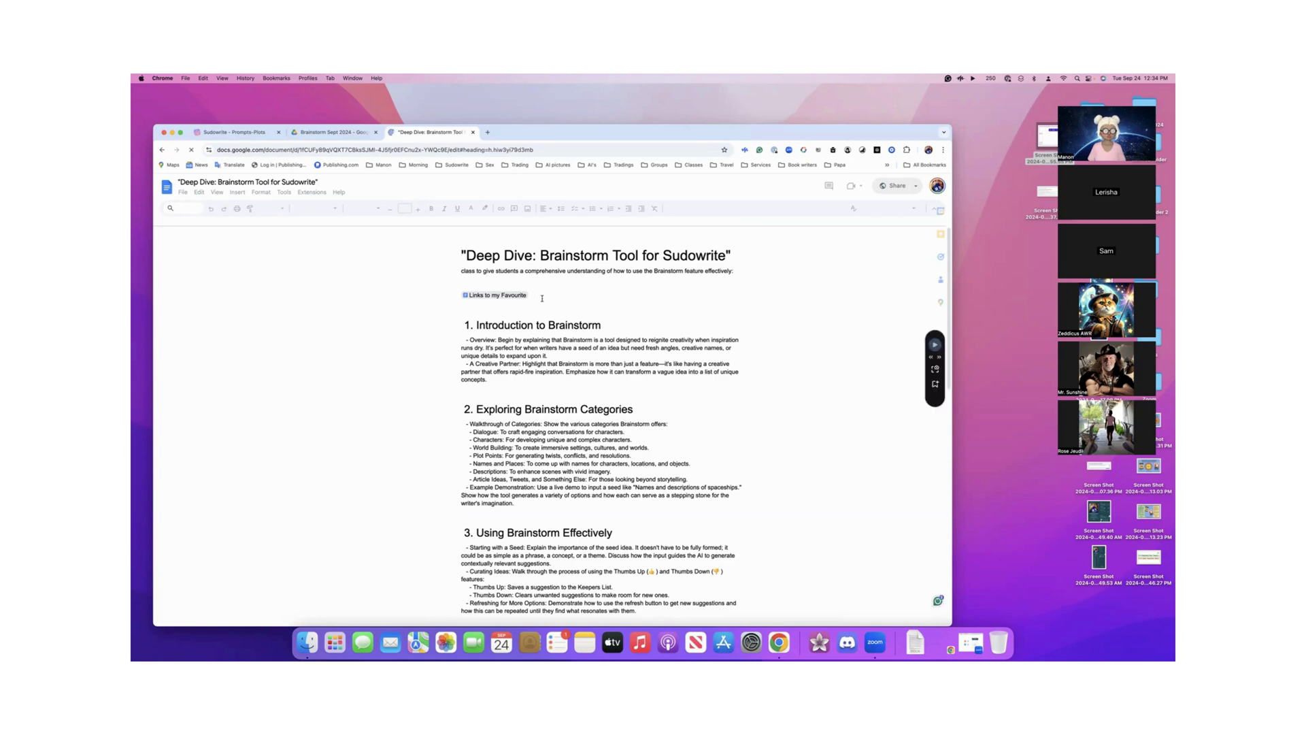
click(548, 300)
key(Return)
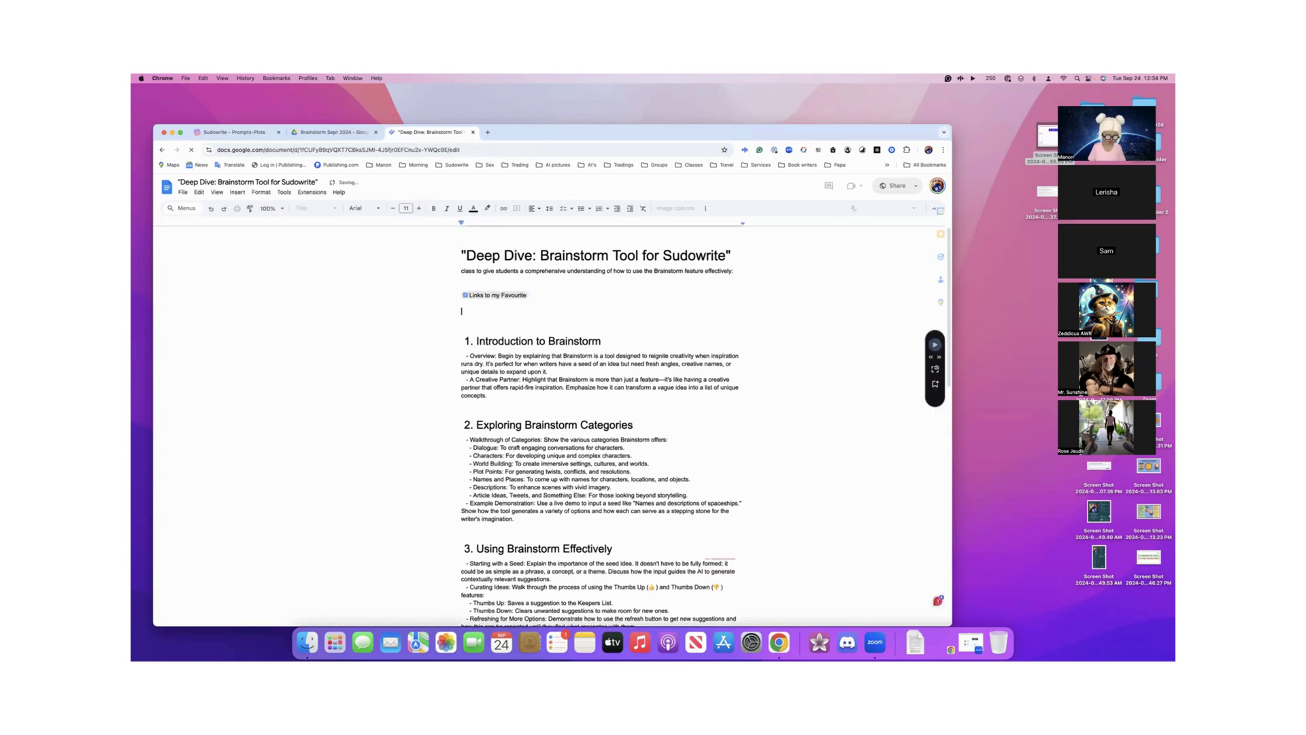
key(super+v)
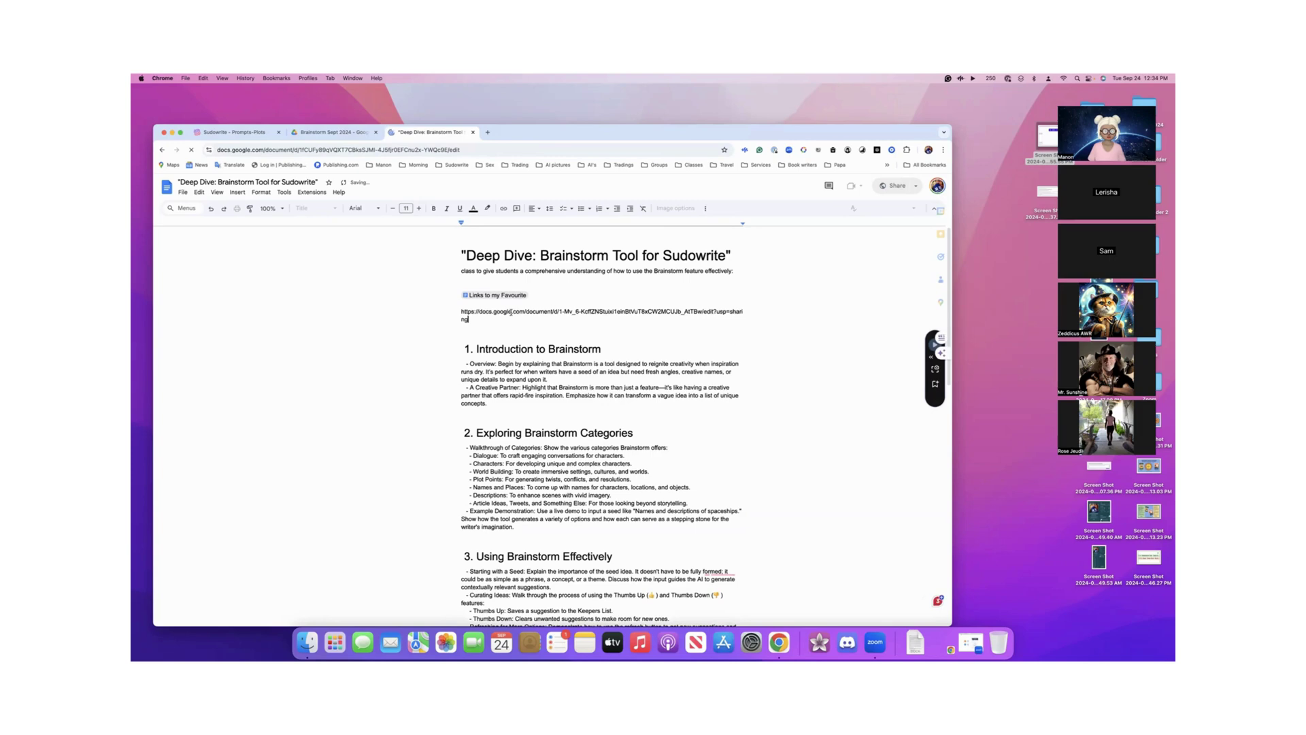
key(Return)
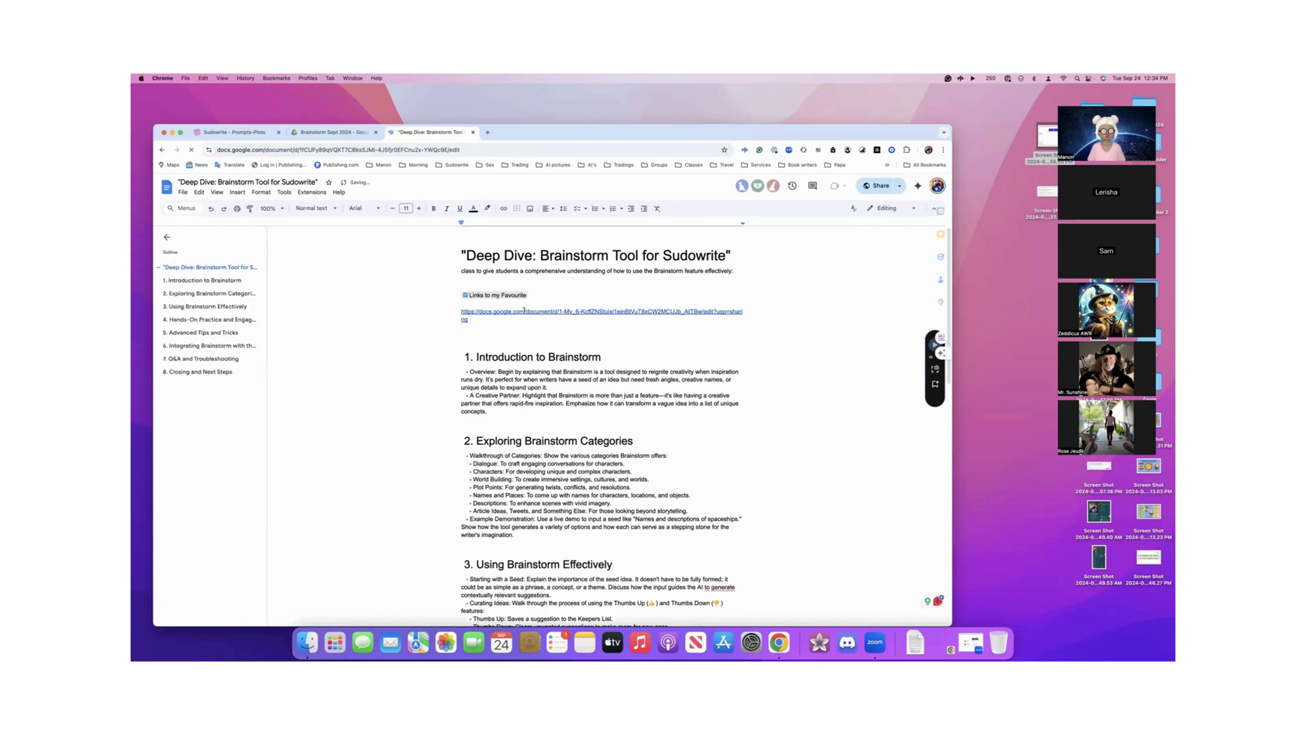
- Open the Plot Twist document through the pasted link and look through its content down to the World-Building example
click(524, 311)
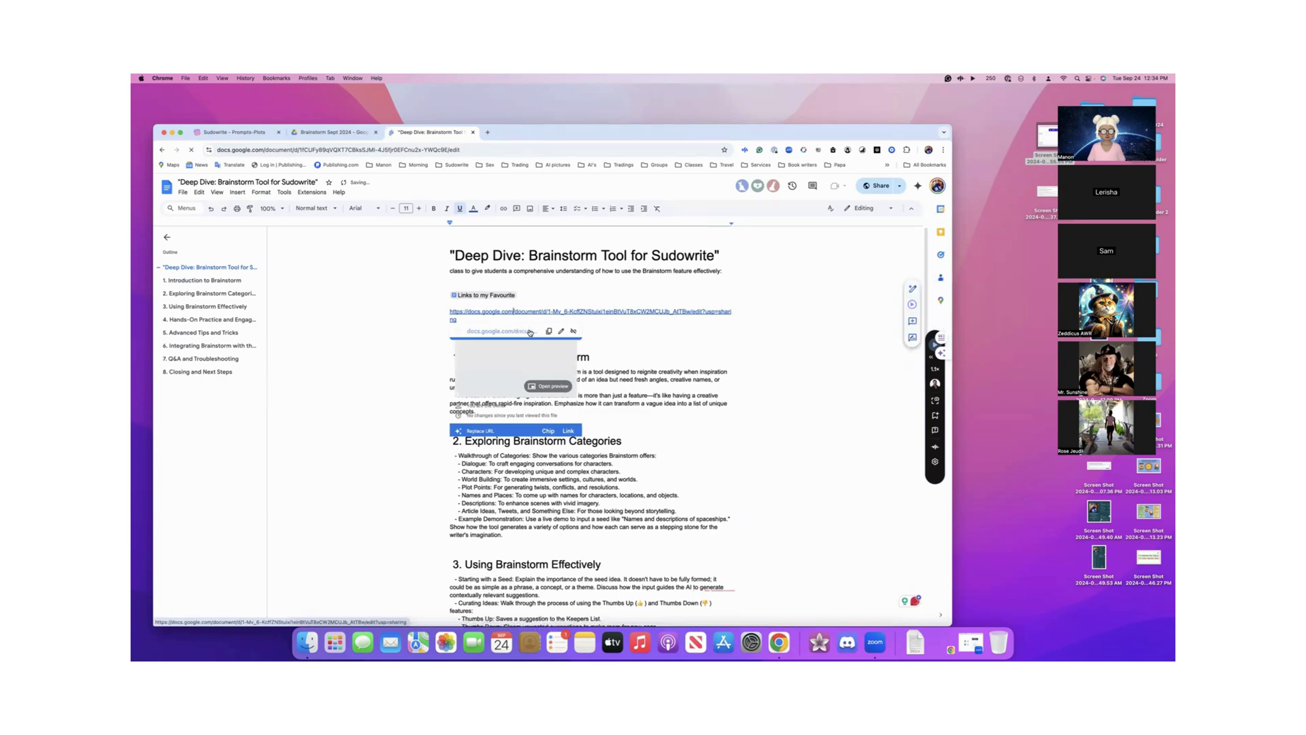
click(530, 331)
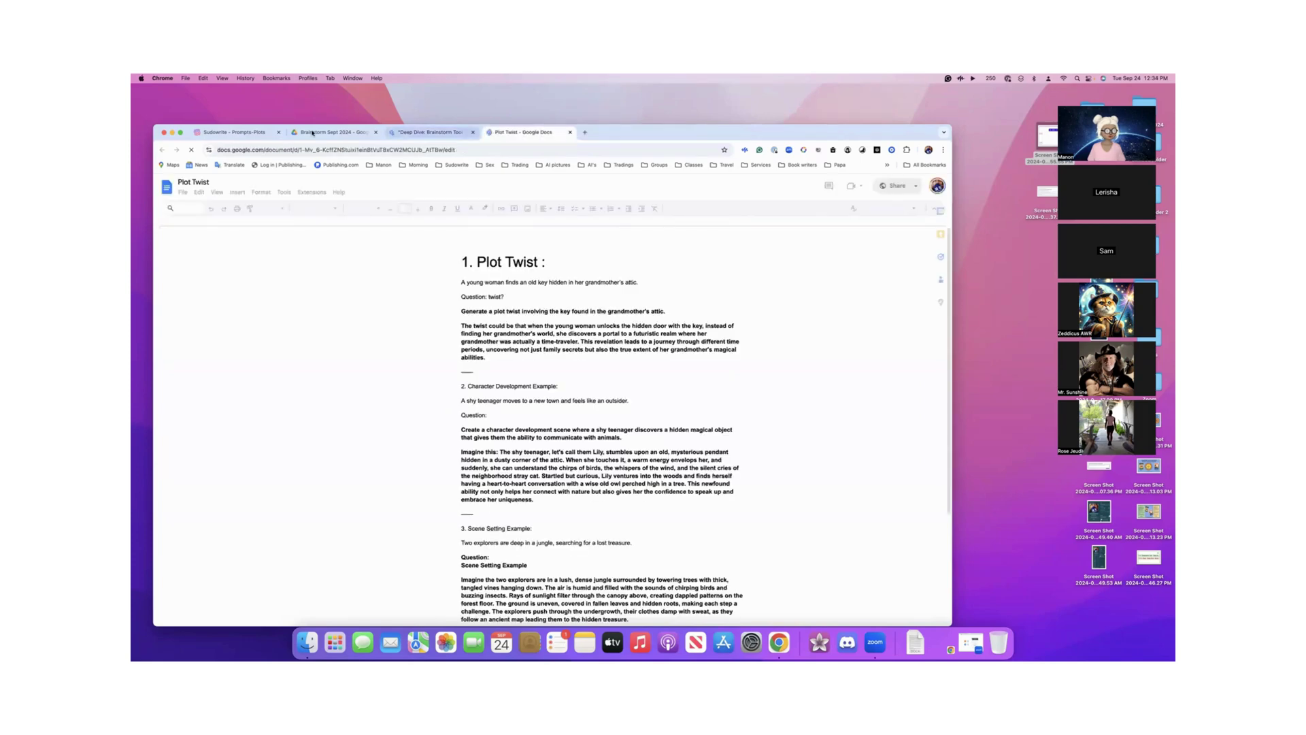
scroll(366, 346, down, 15)
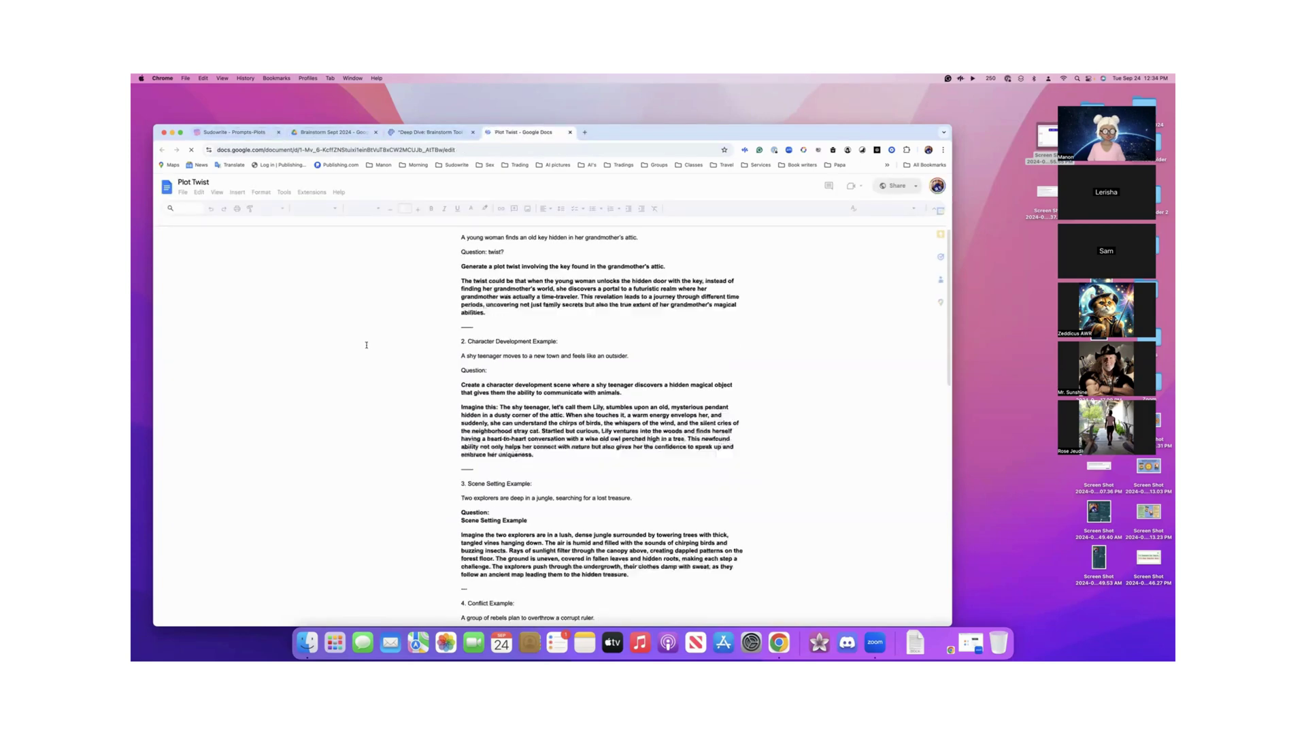
scroll(367, 343, up, 15)
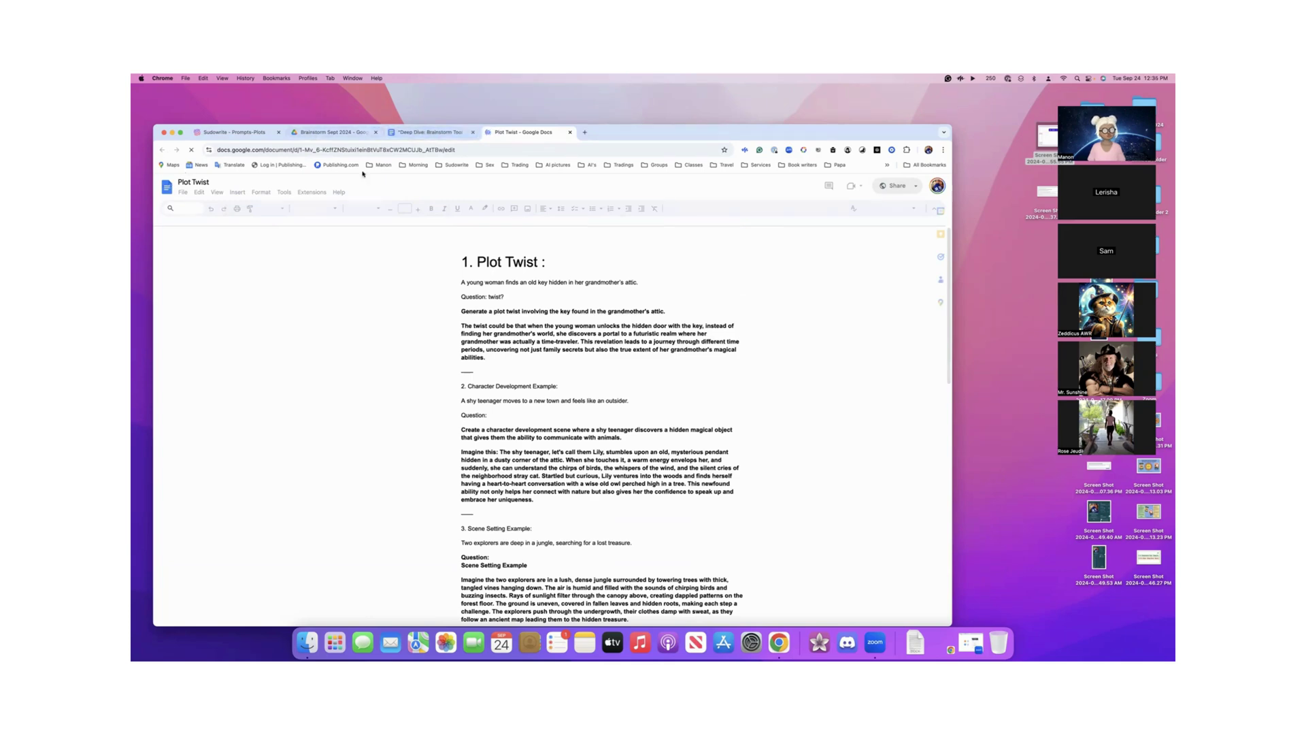
scroll(379, 239, down, 15)
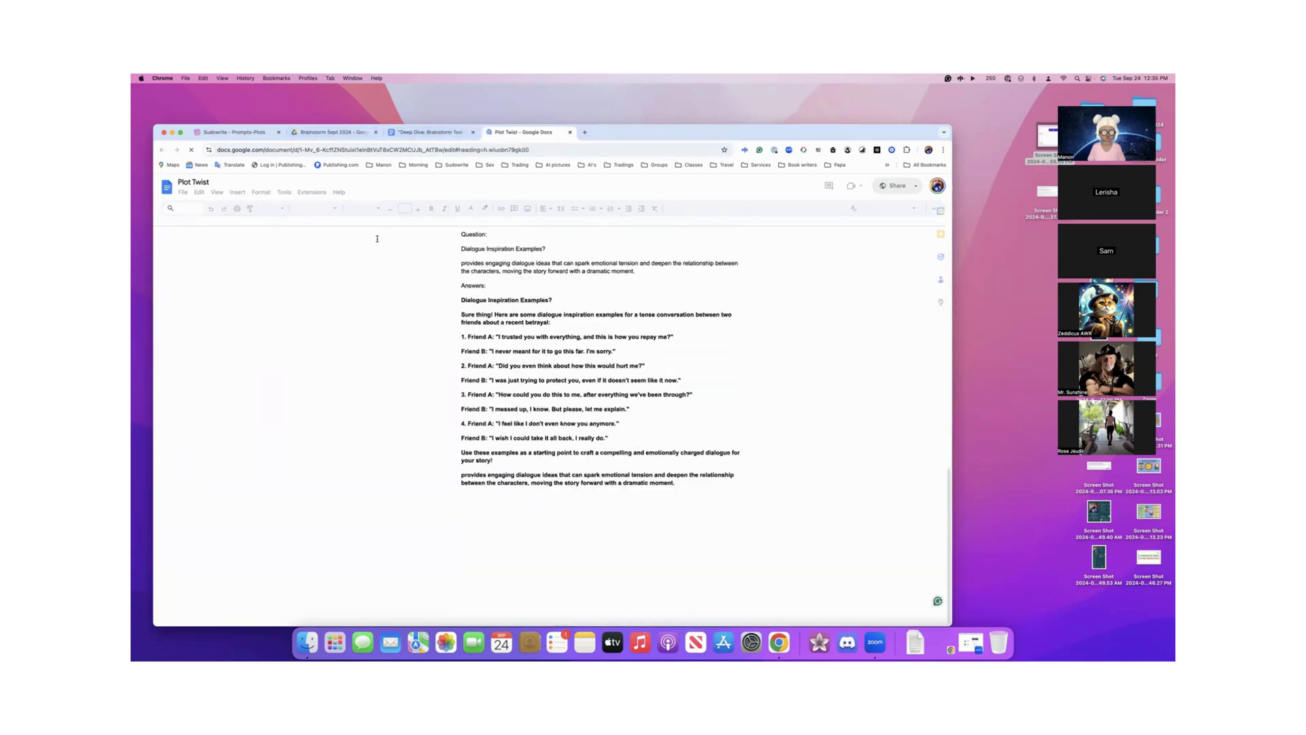
scroll(381, 233, down, 10)
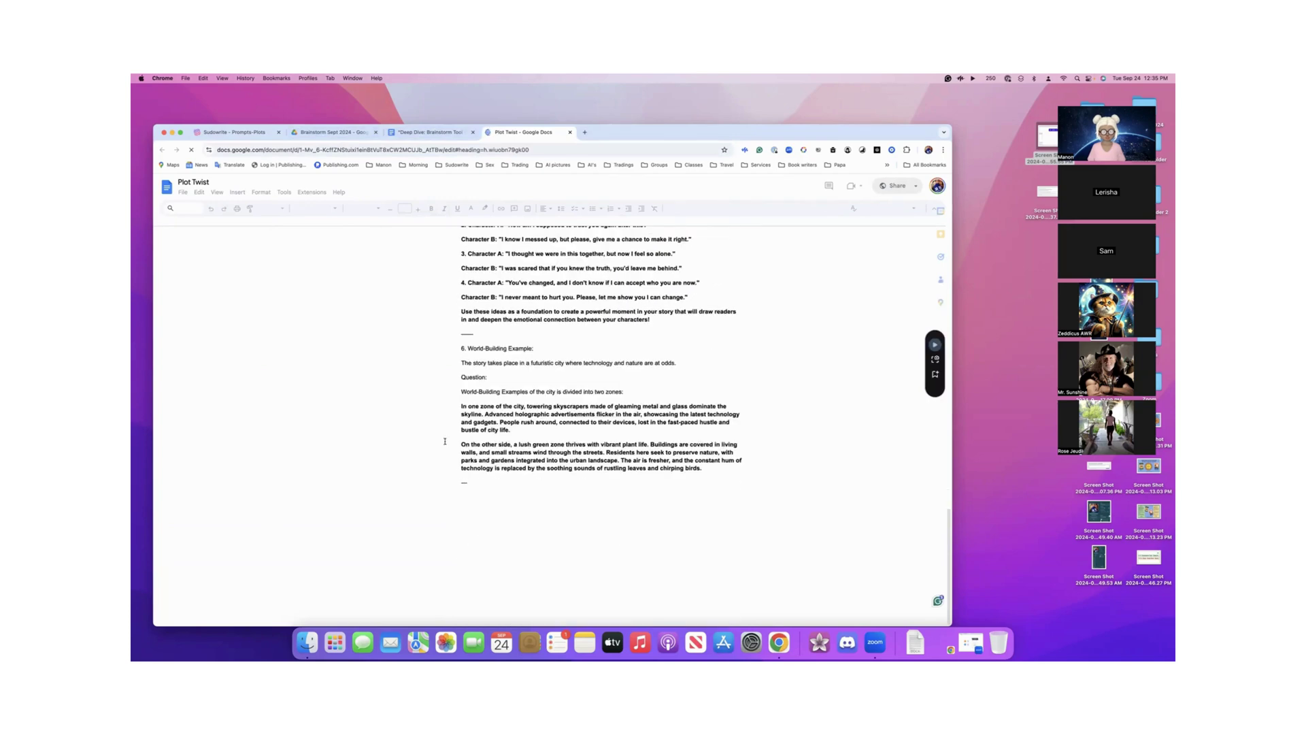
click(470, 499)
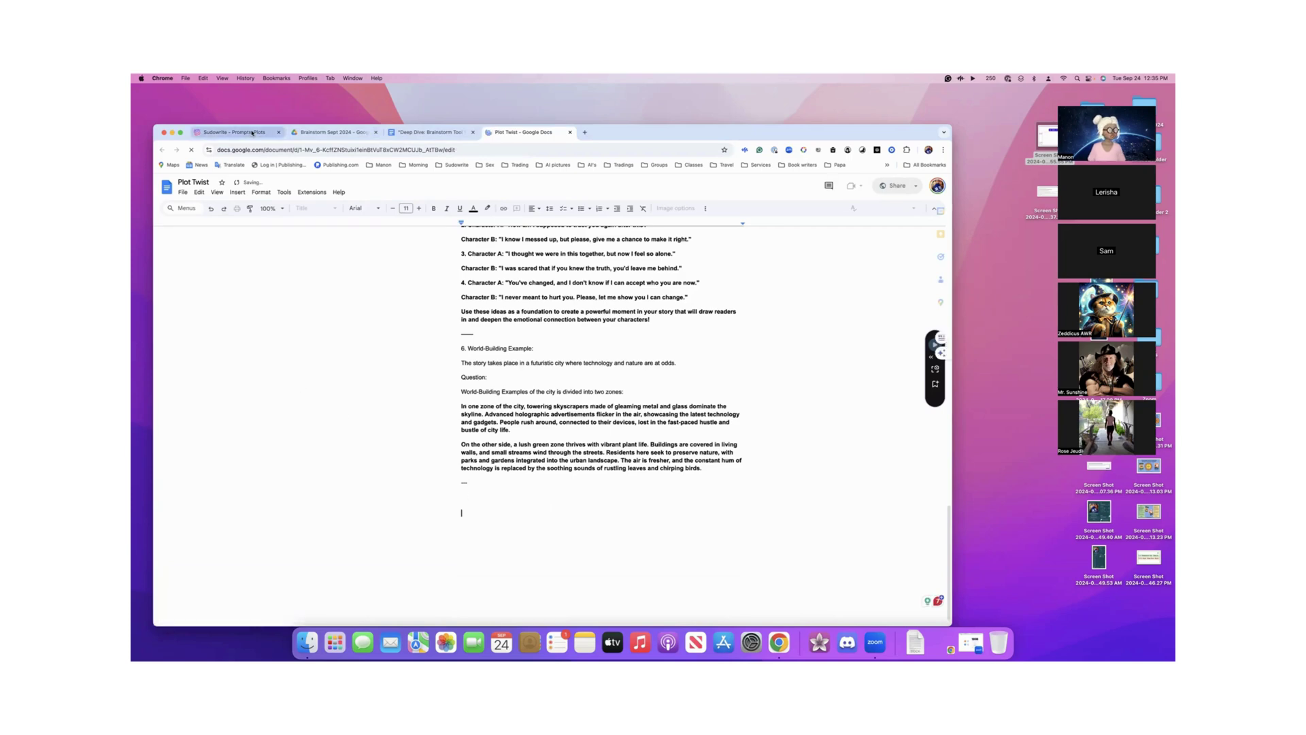
- Switch to Sudowrite, open Genre Ideas with Sudowrite and ask Quick Chat "How?" about the Fantasy prompt sentence on the young hero
click(251, 132)
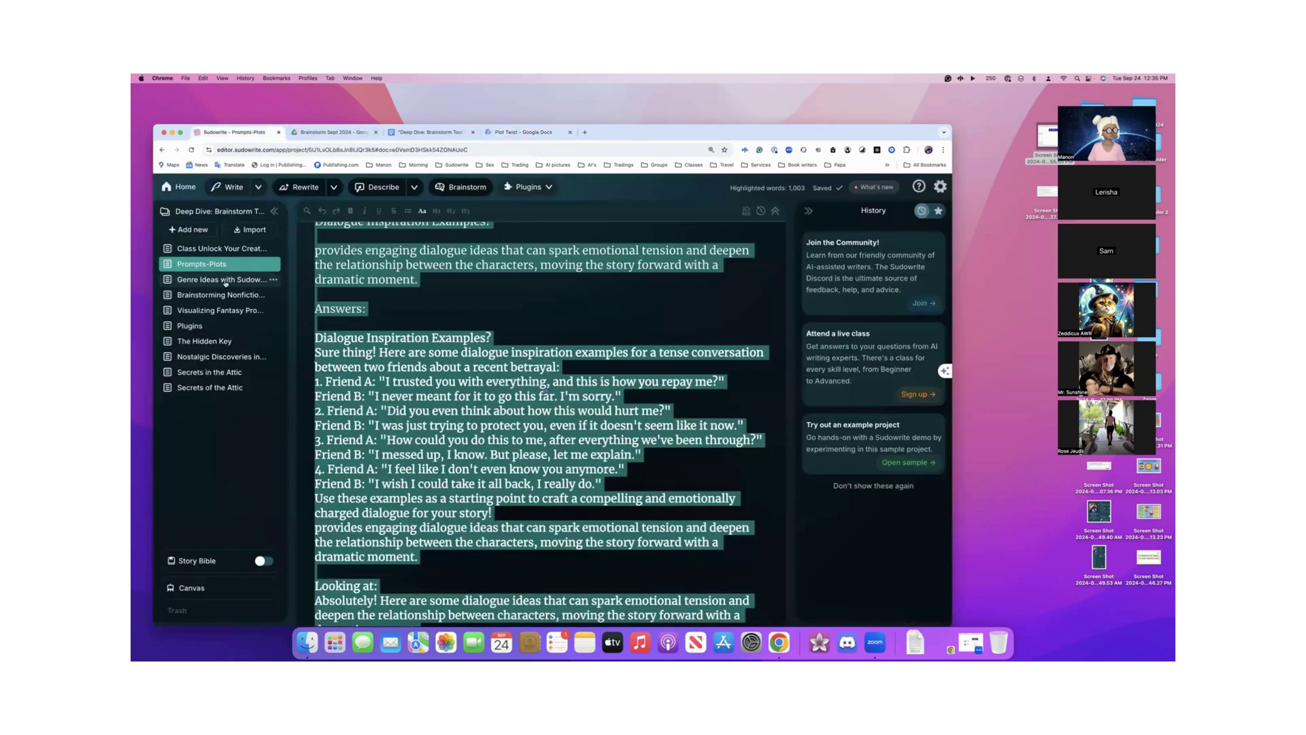
click(224, 281)
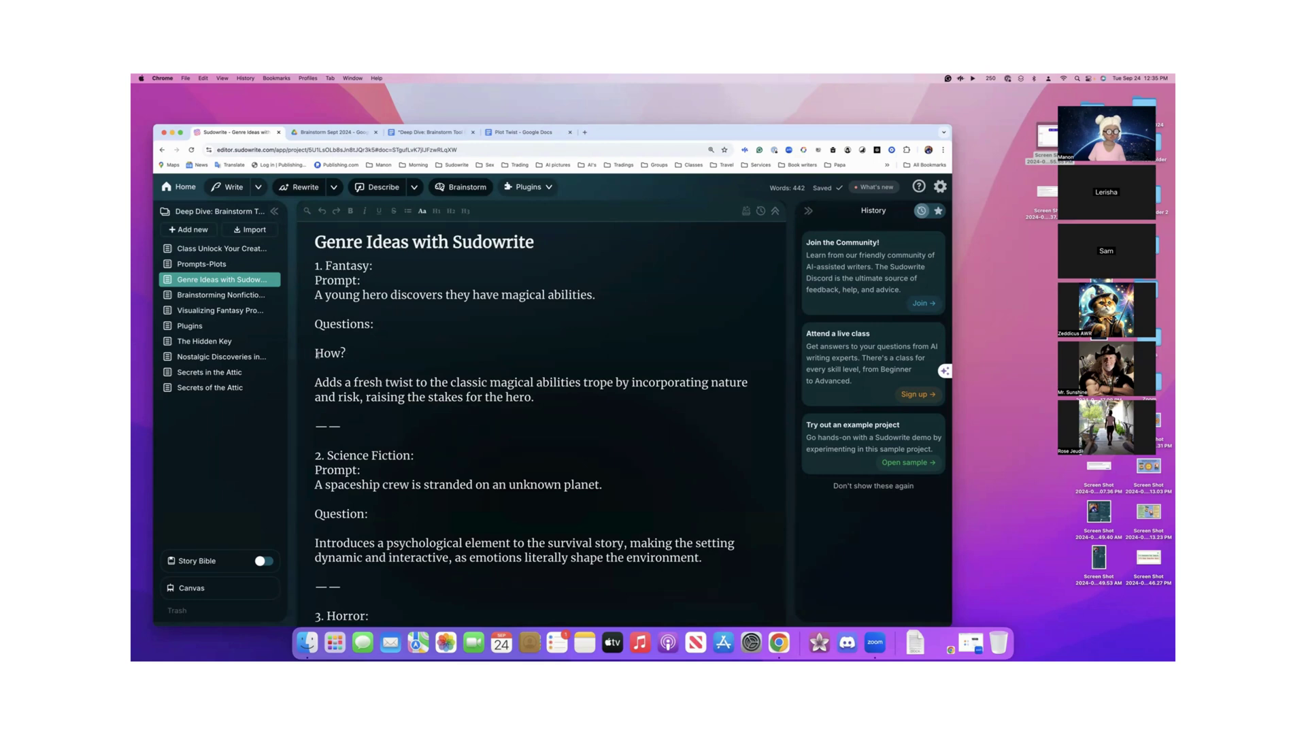
drag(315, 353, 352, 352)
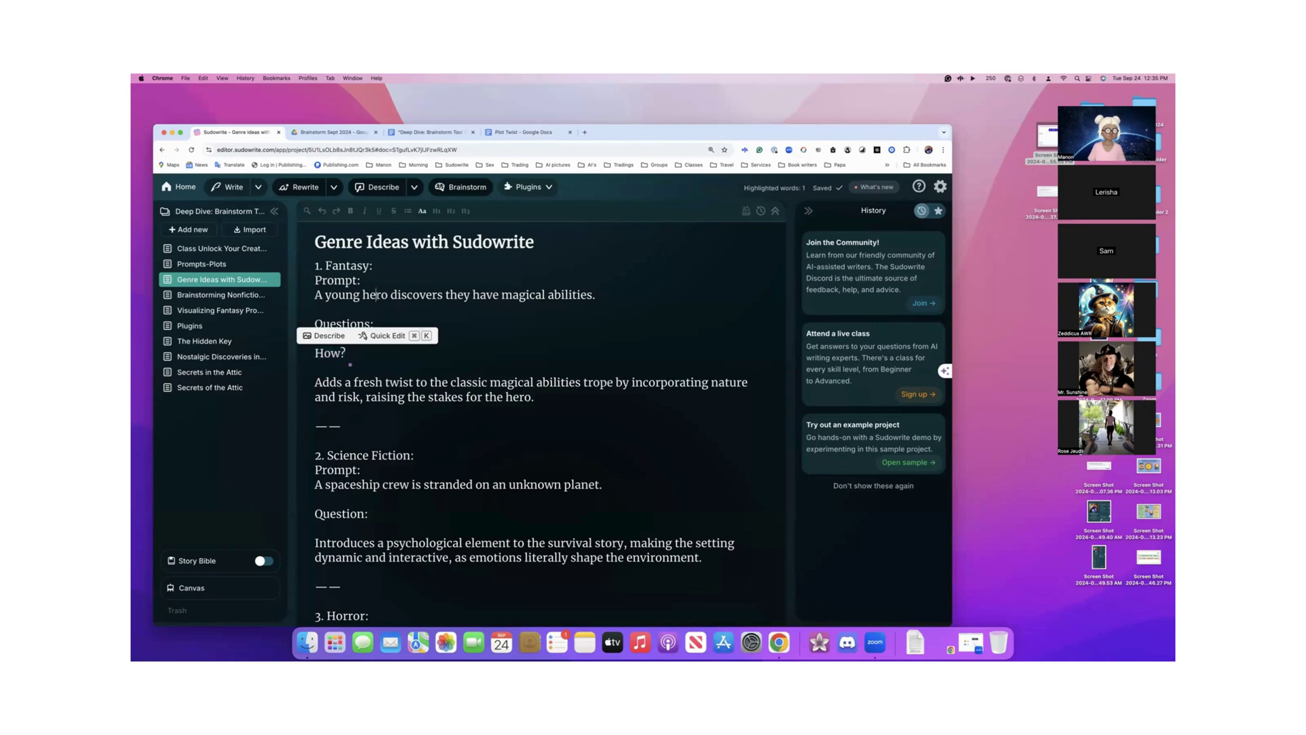
drag(315, 294, 597, 293)
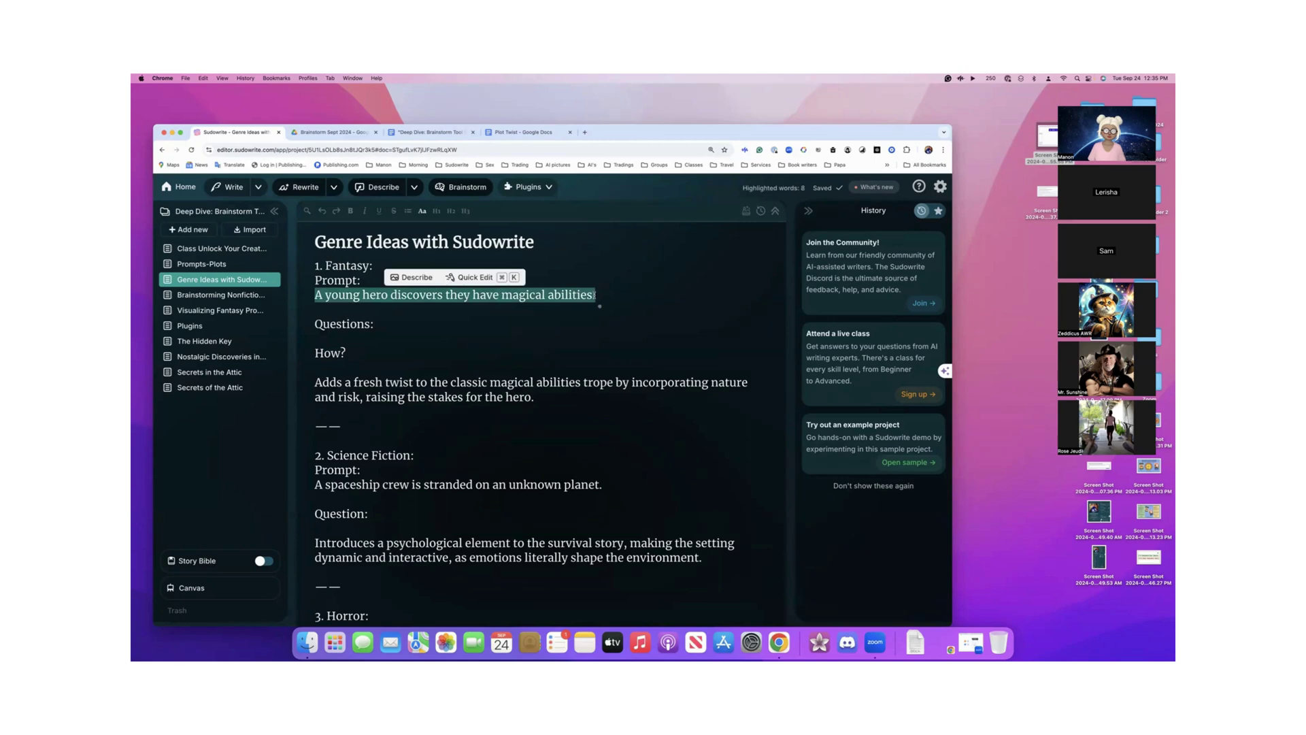
click(488, 276)
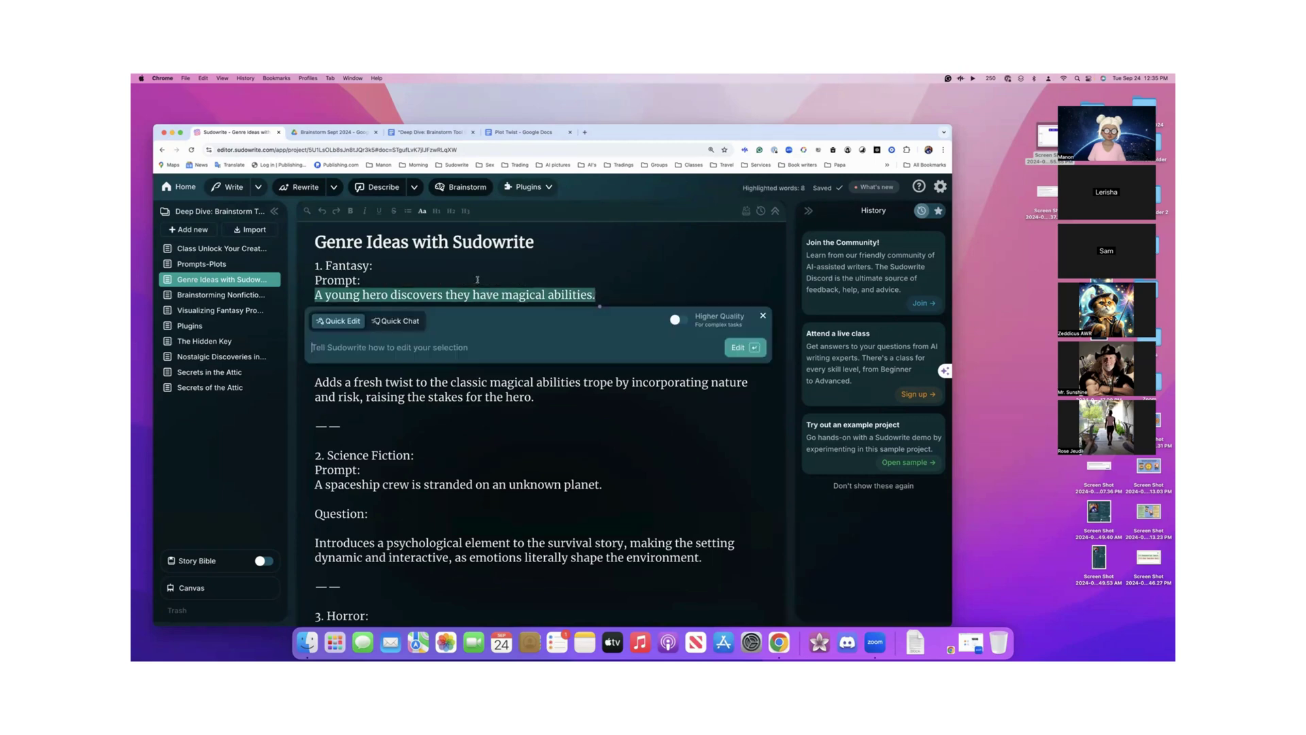
click(396, 320)
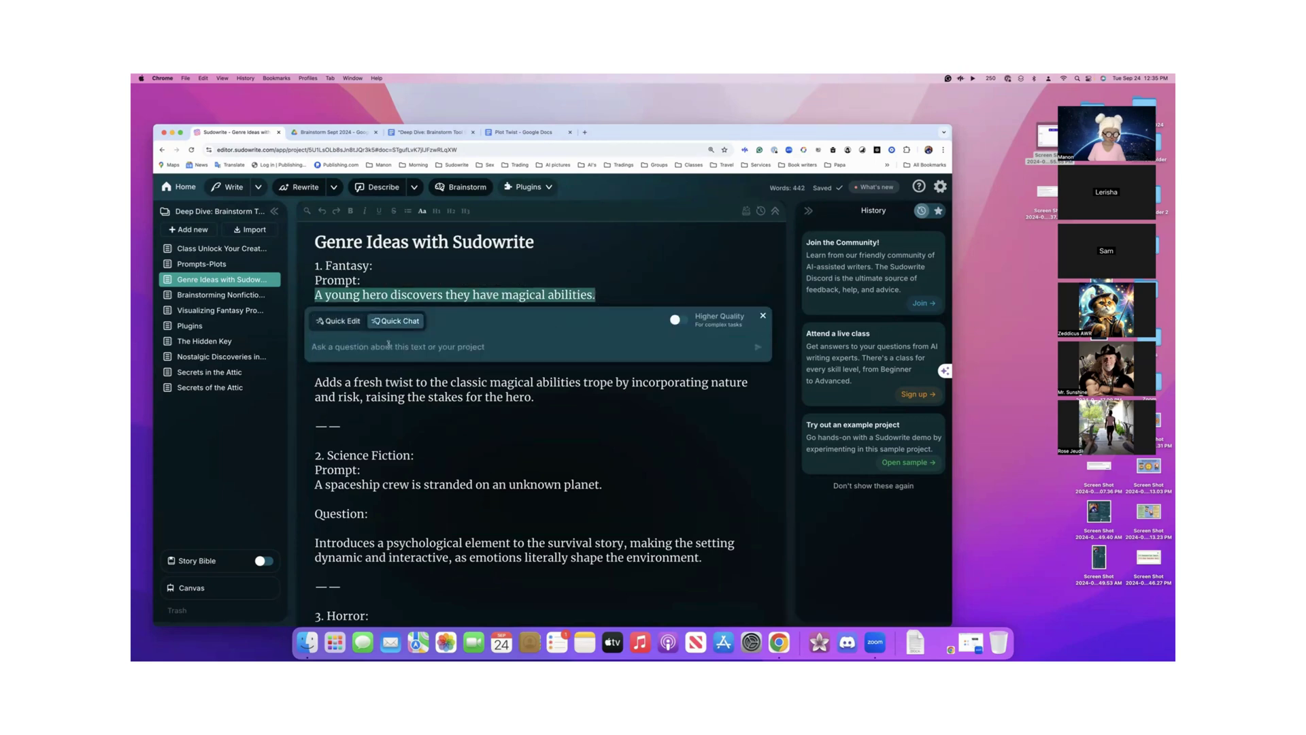
text(How?)
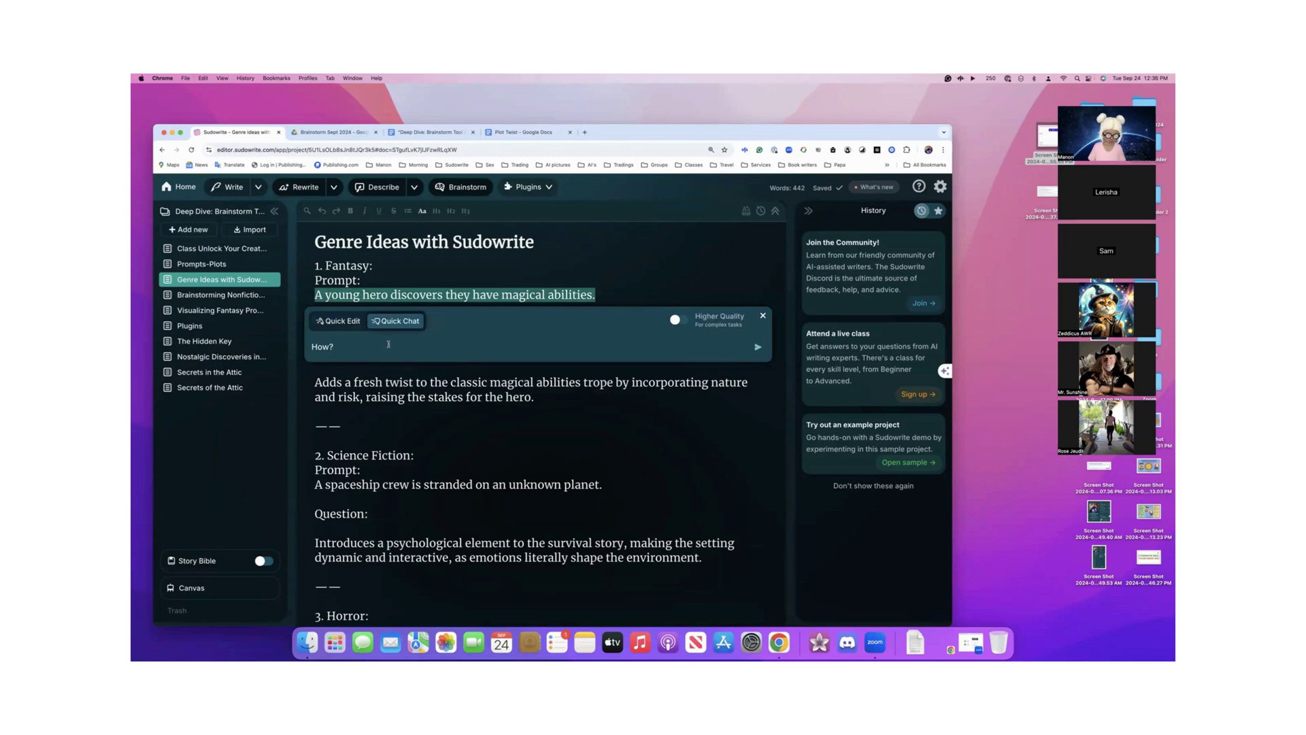
key(Return)
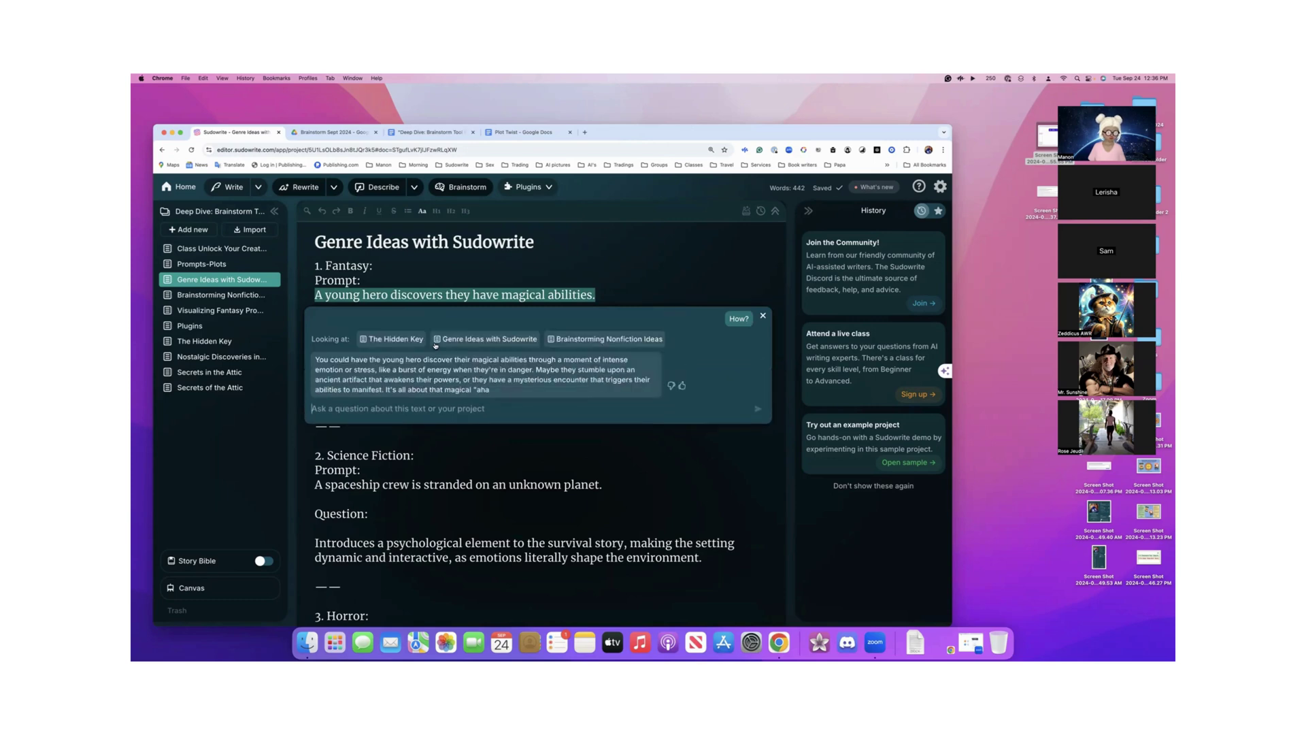
scroll(435, 345, down, 2)
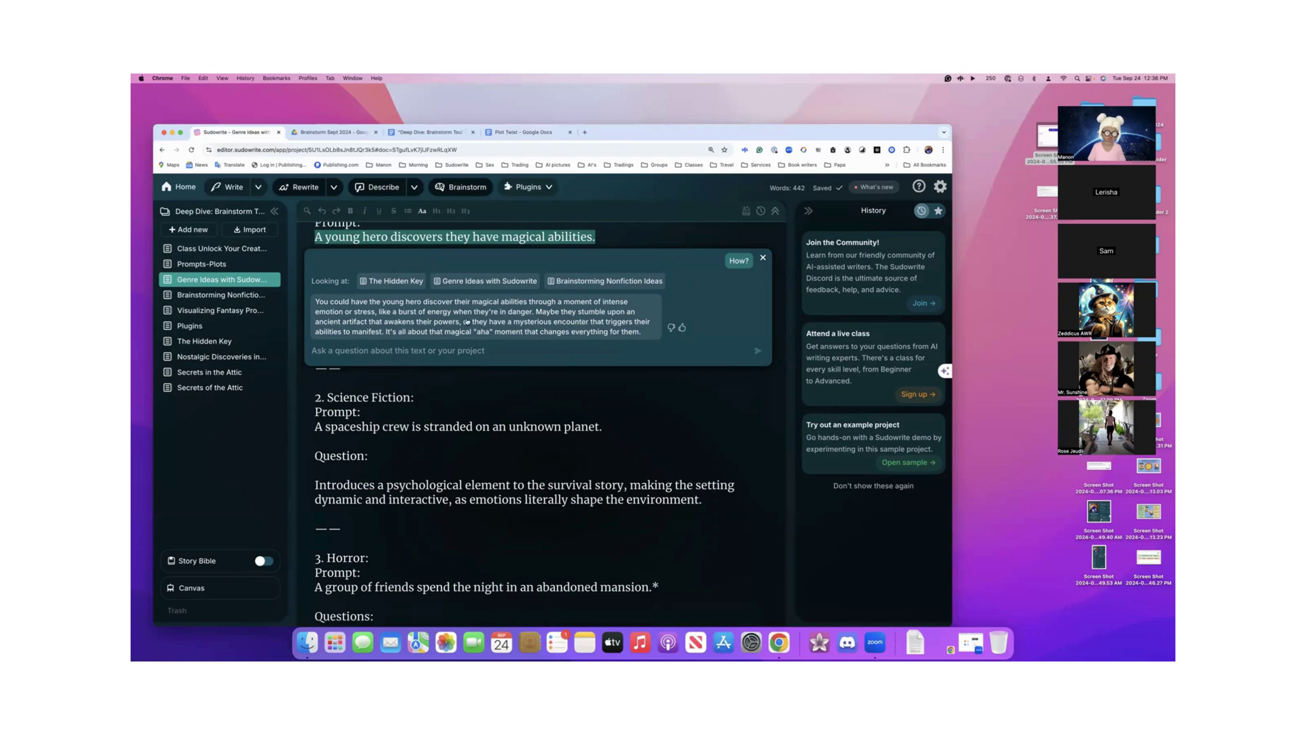
- Copy the Quick Chat answer about the young hero and insert it below "How?" in the Fantasy section
click(512, 402)
scroll(511, 403, up, 2)
scroll(513, 404, down, 2)
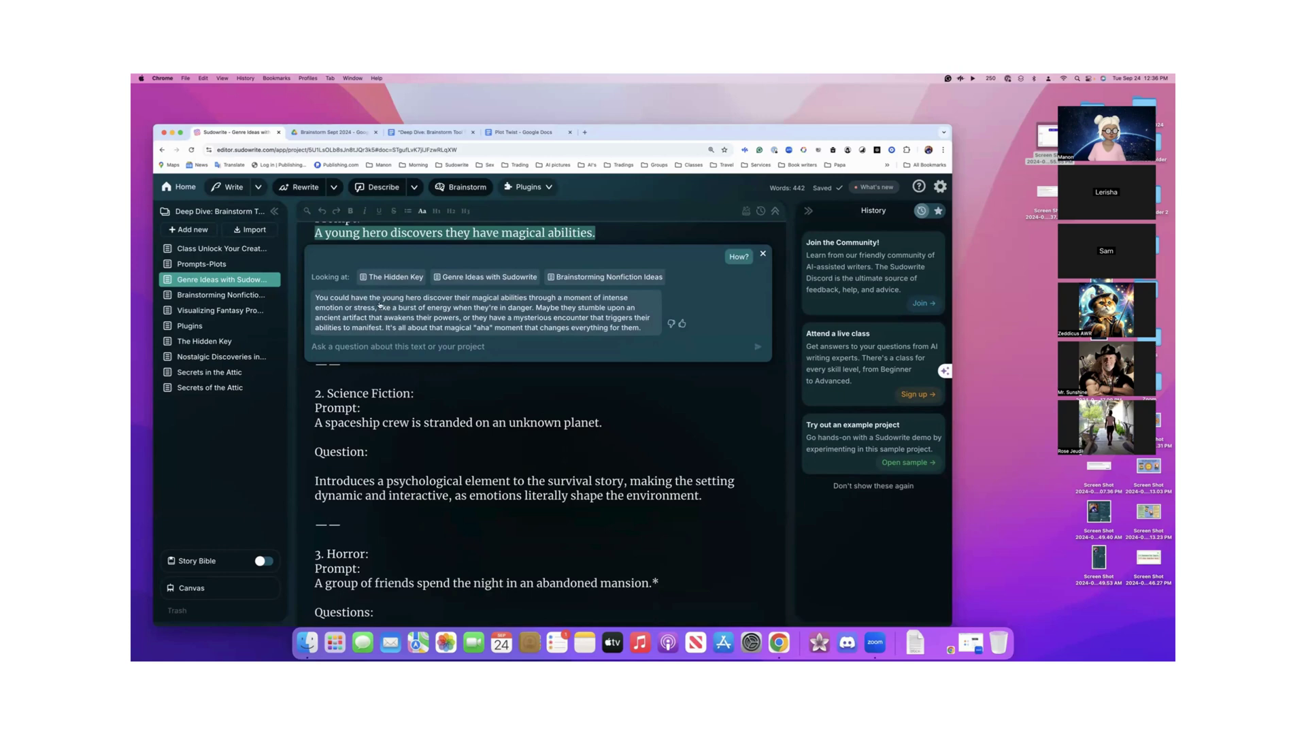
scroll(389, 306, down, 4)
scroll(340, 317, up, 4)
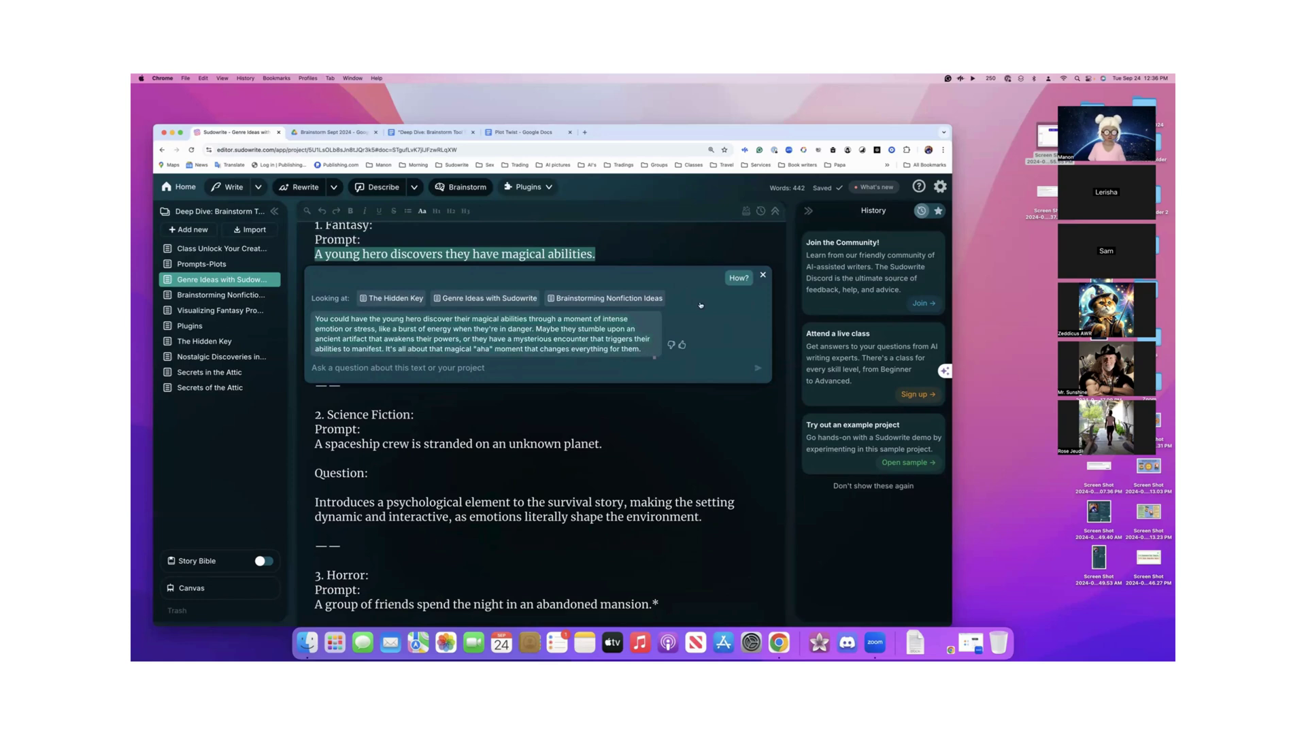
click(763, 277)
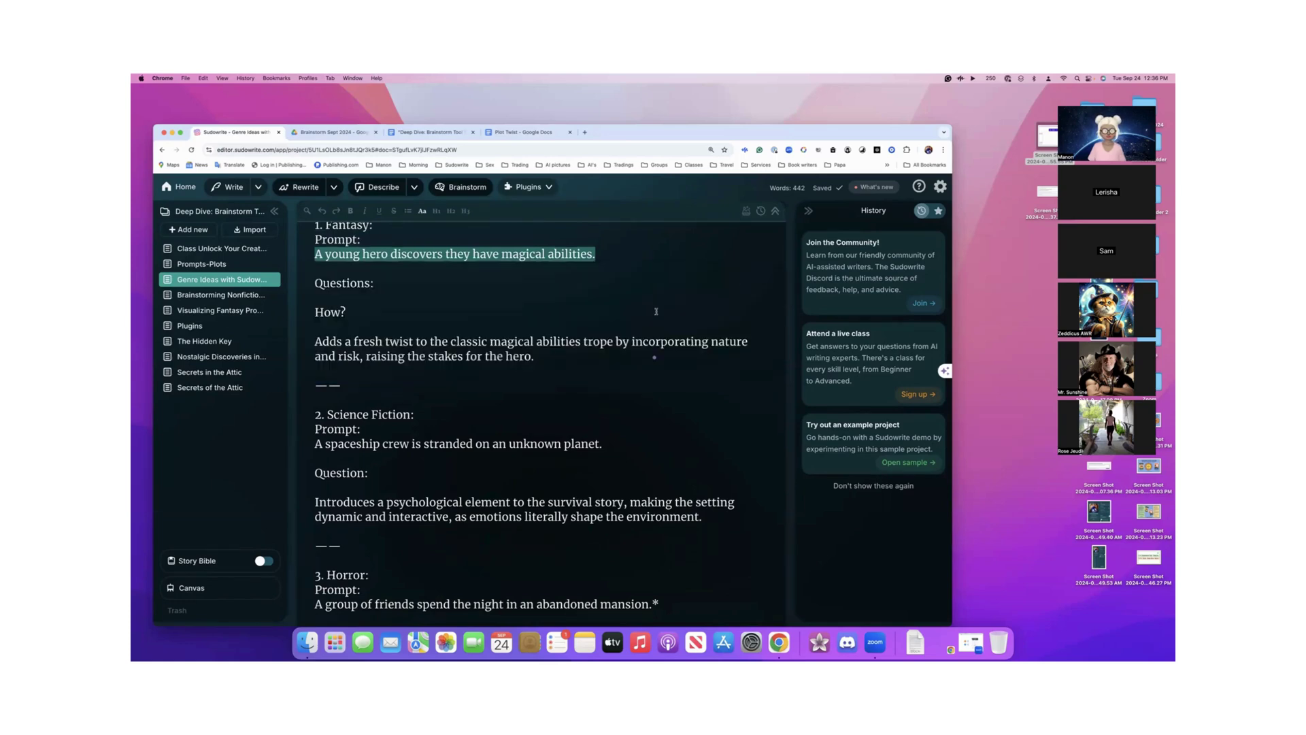
click(368, 315)
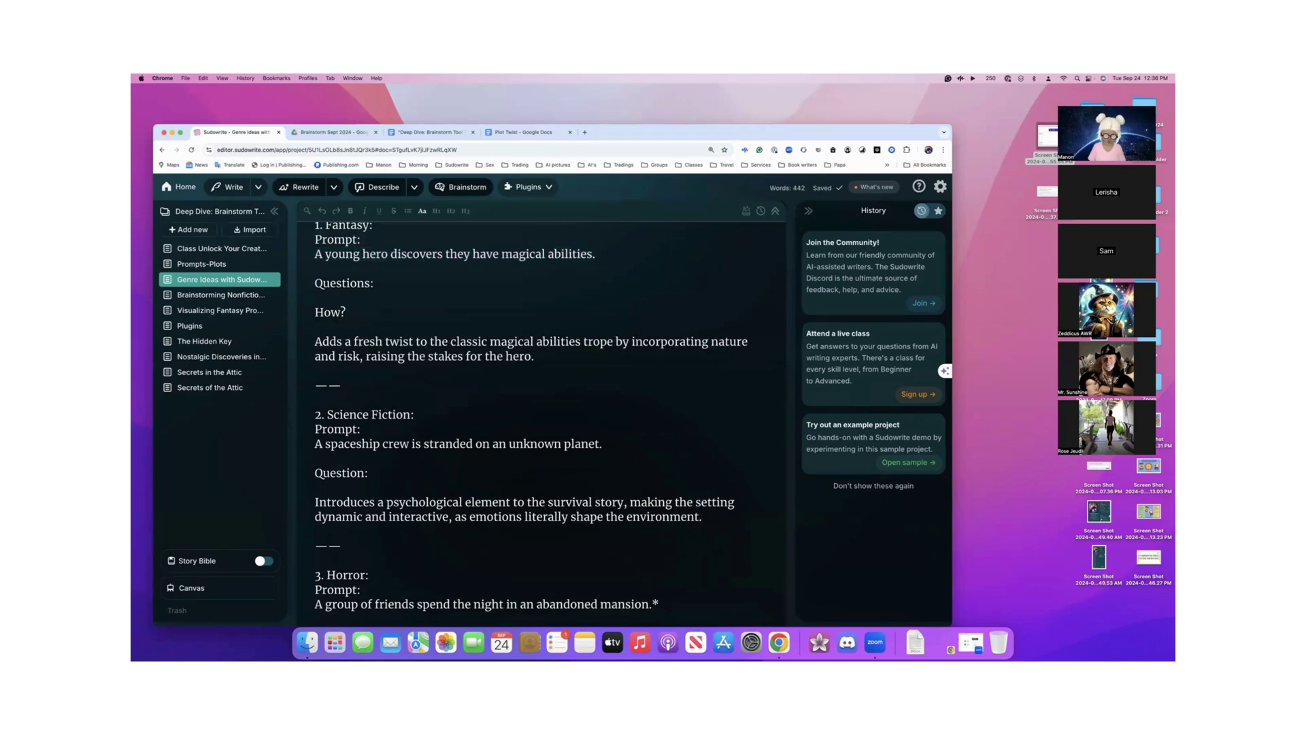
text(You could have the young hero discover their magical abilities through a moment of intense emotion or stress, like a burst of energy when they're in danger. Maybe they stumble upon an ancient artifact that awakens their powers, or they have a mysterious encounter that triggers their abilities to manifest. It's all about that magical "aha" moment that changes everything for them.)
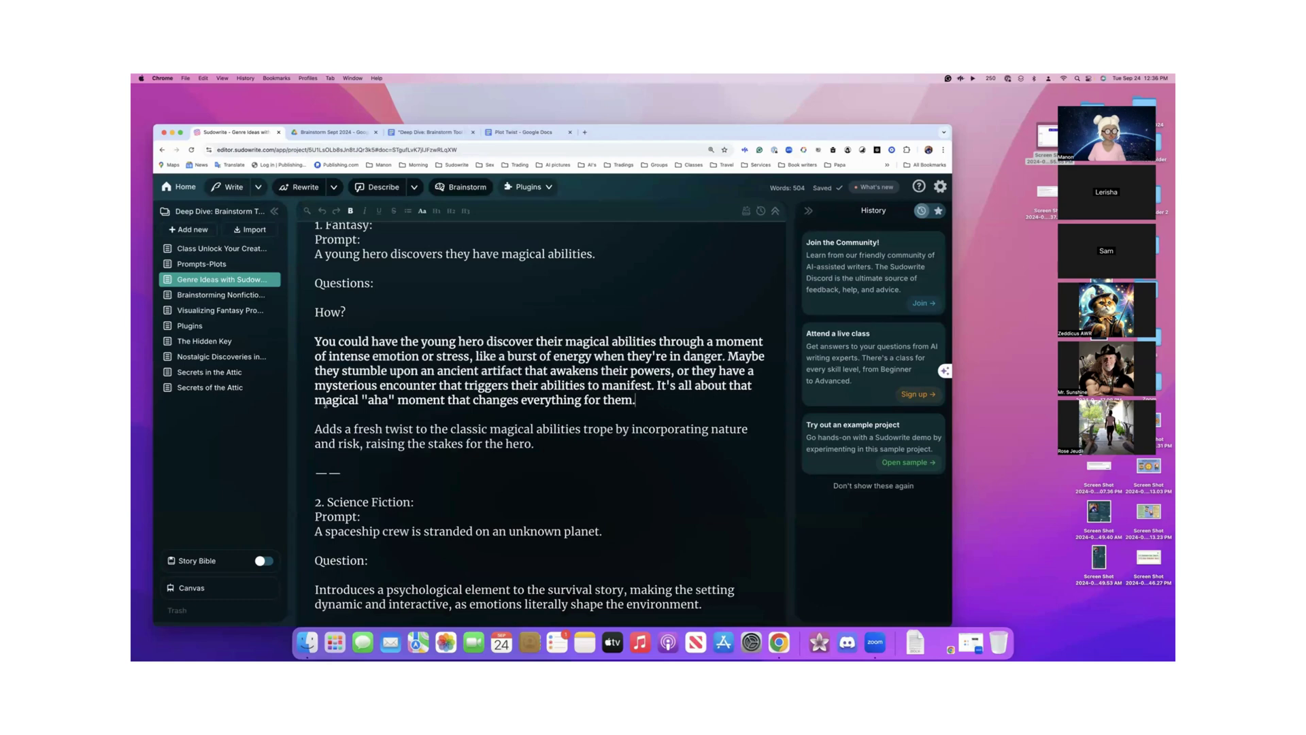
- Ask Quick Chat about the inserted Fantasy answer, using the copied "Adds a fresh twist to the classic magical abilities trope" sentence as the question
drag(313, 429, 533, 450)
key(super+c)
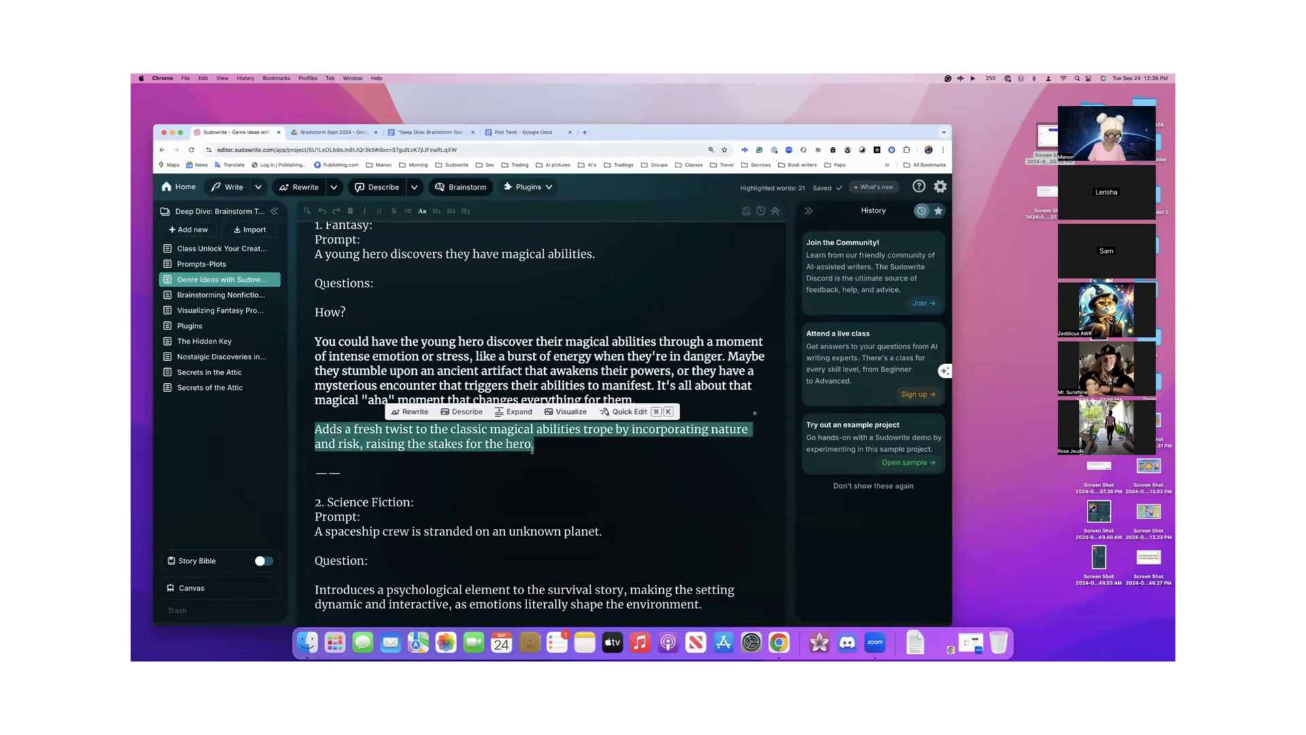
click(351, 358)
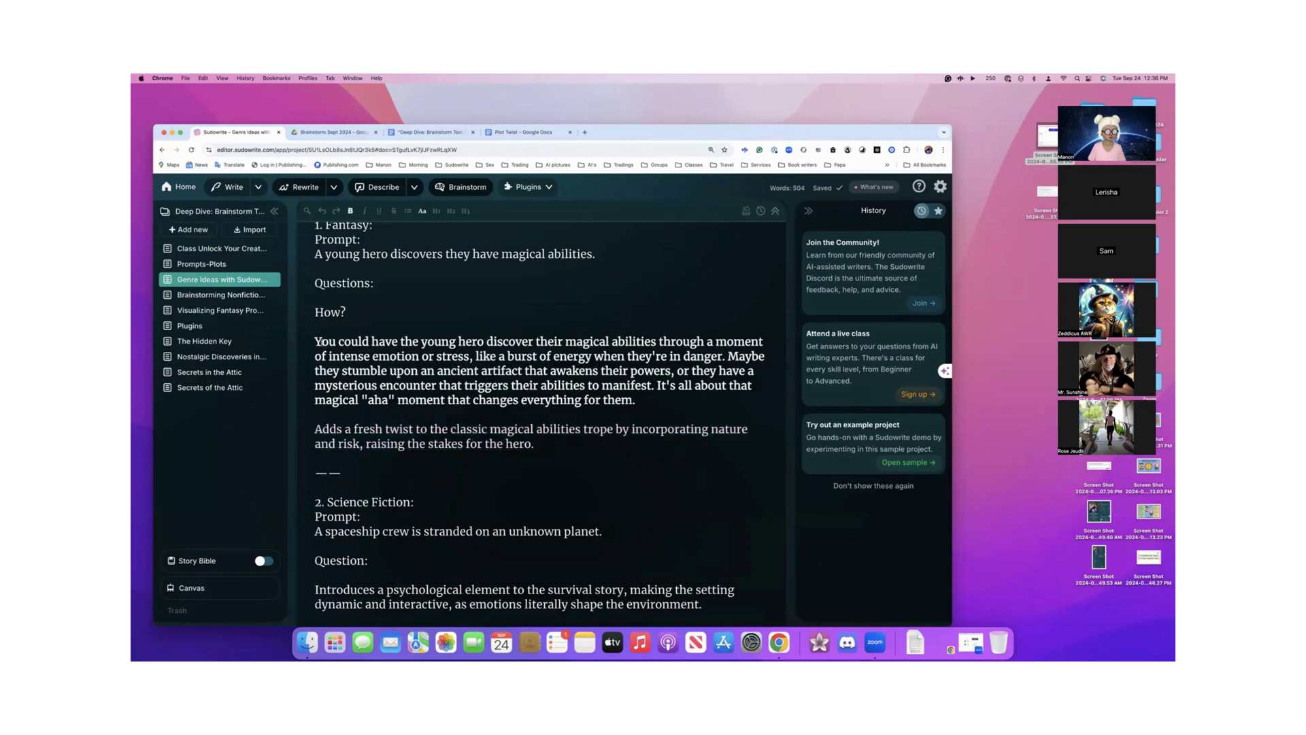
drag(315, 340, 639, 400)
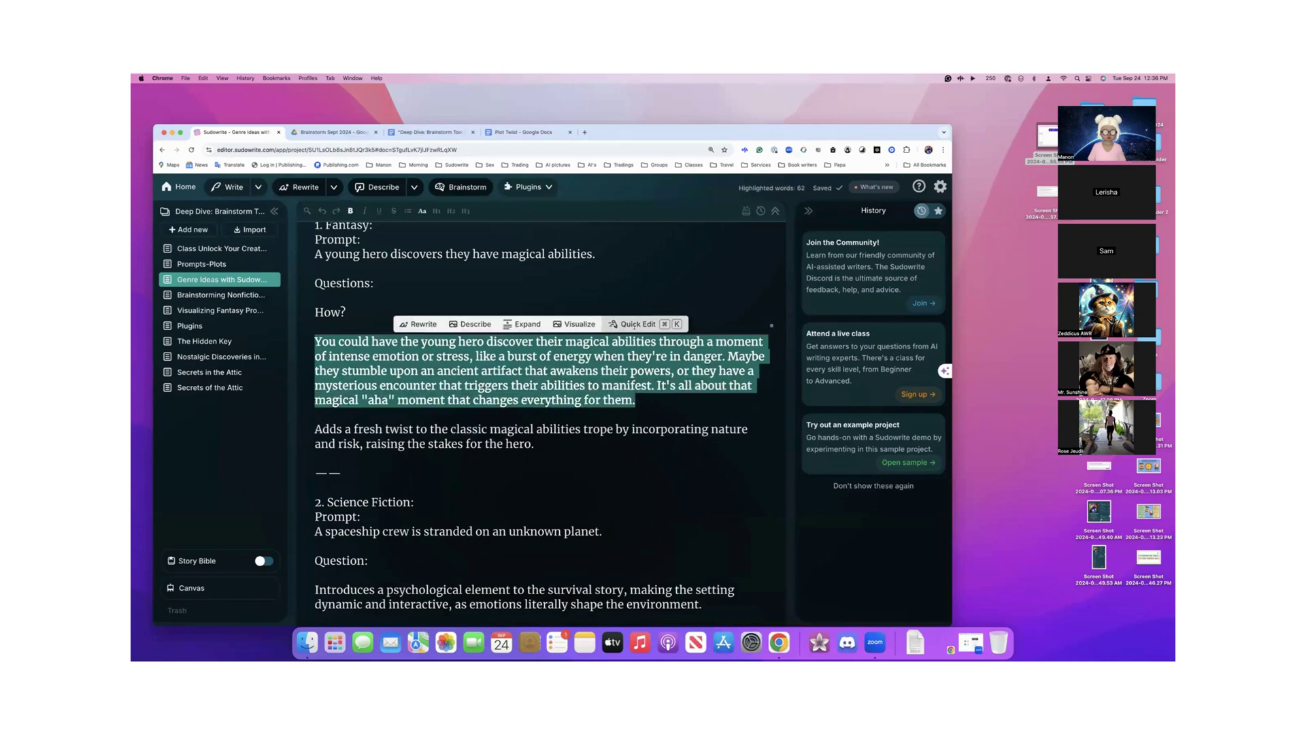
click(635, 325)
click(400, 284)
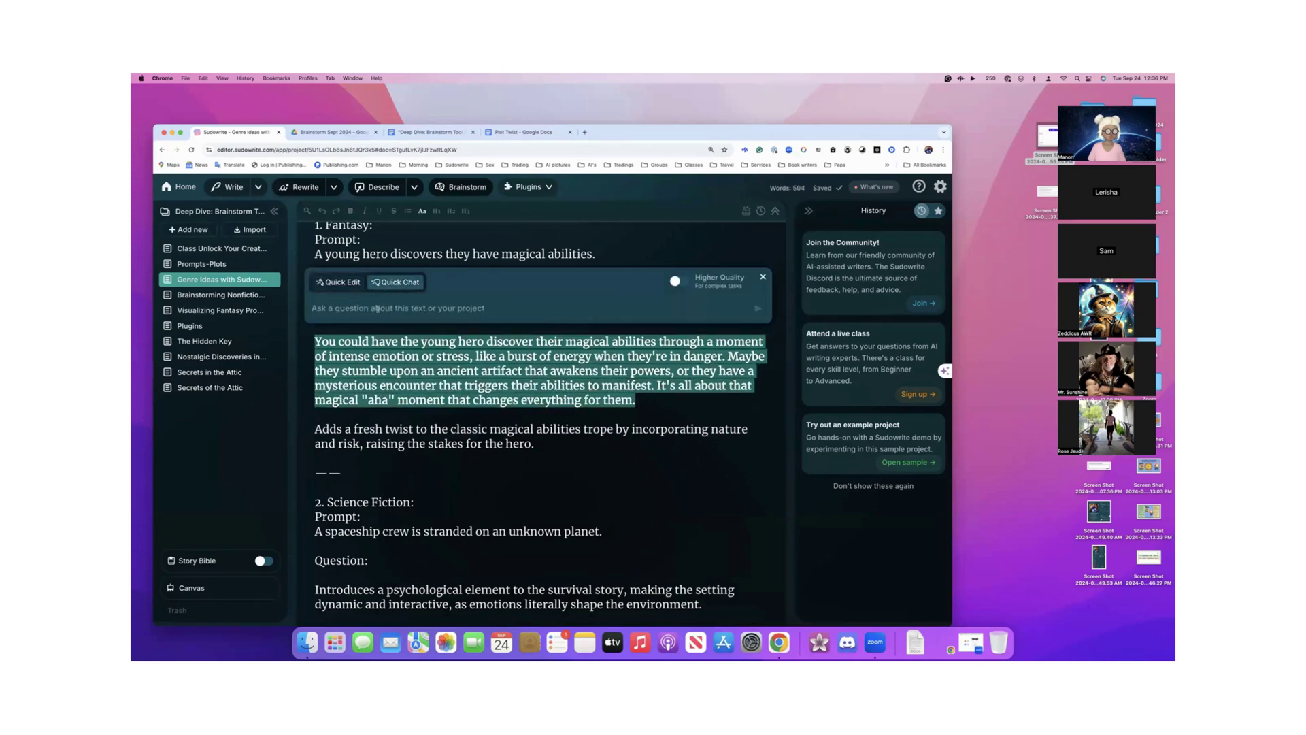
key(super+v)
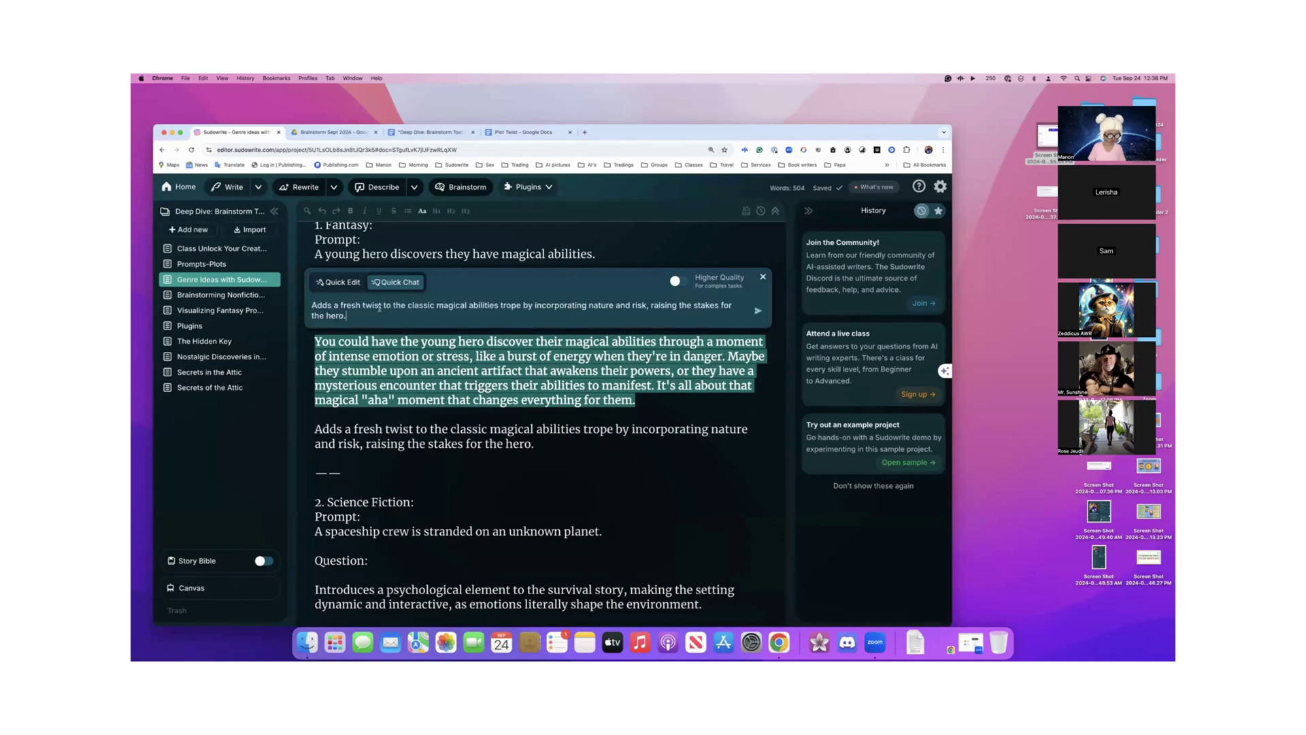
key(Return)
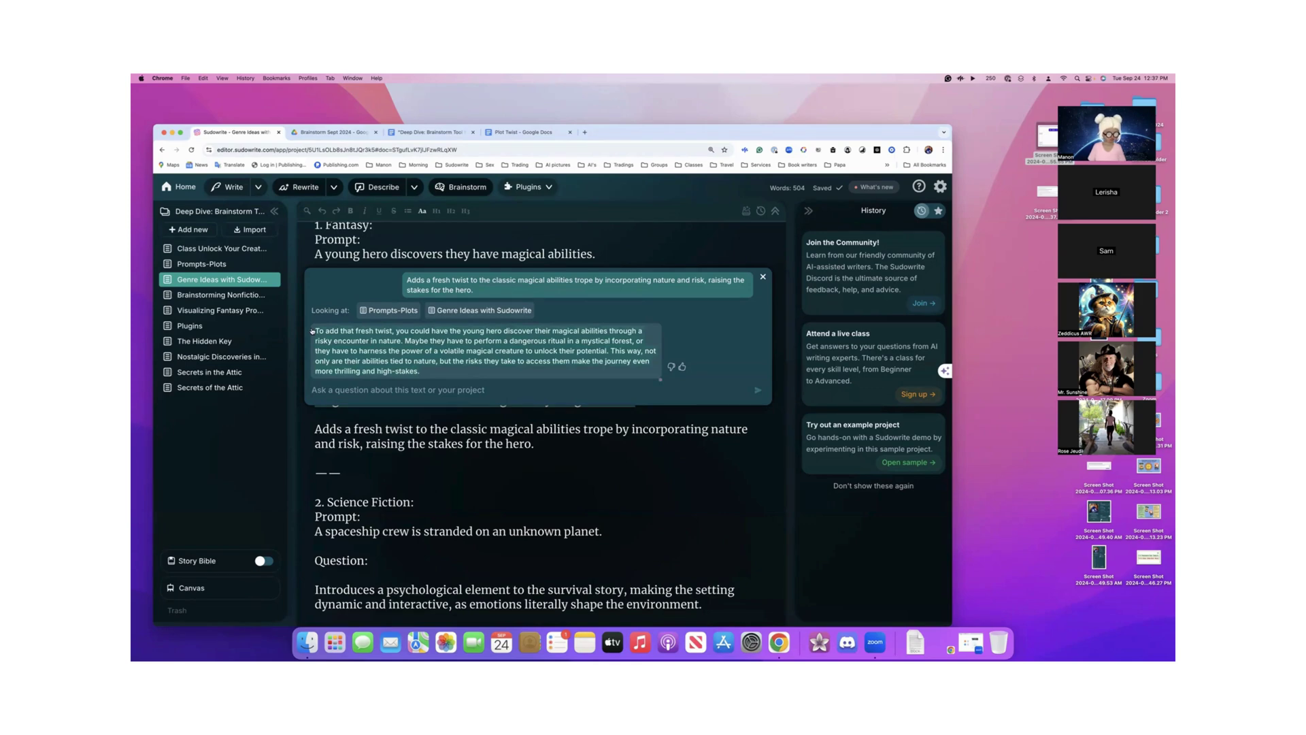
- Close the chat and insert its "To add that fresh twist" answer as a new paragraph below the fresh twist sentence
click(763, 278)
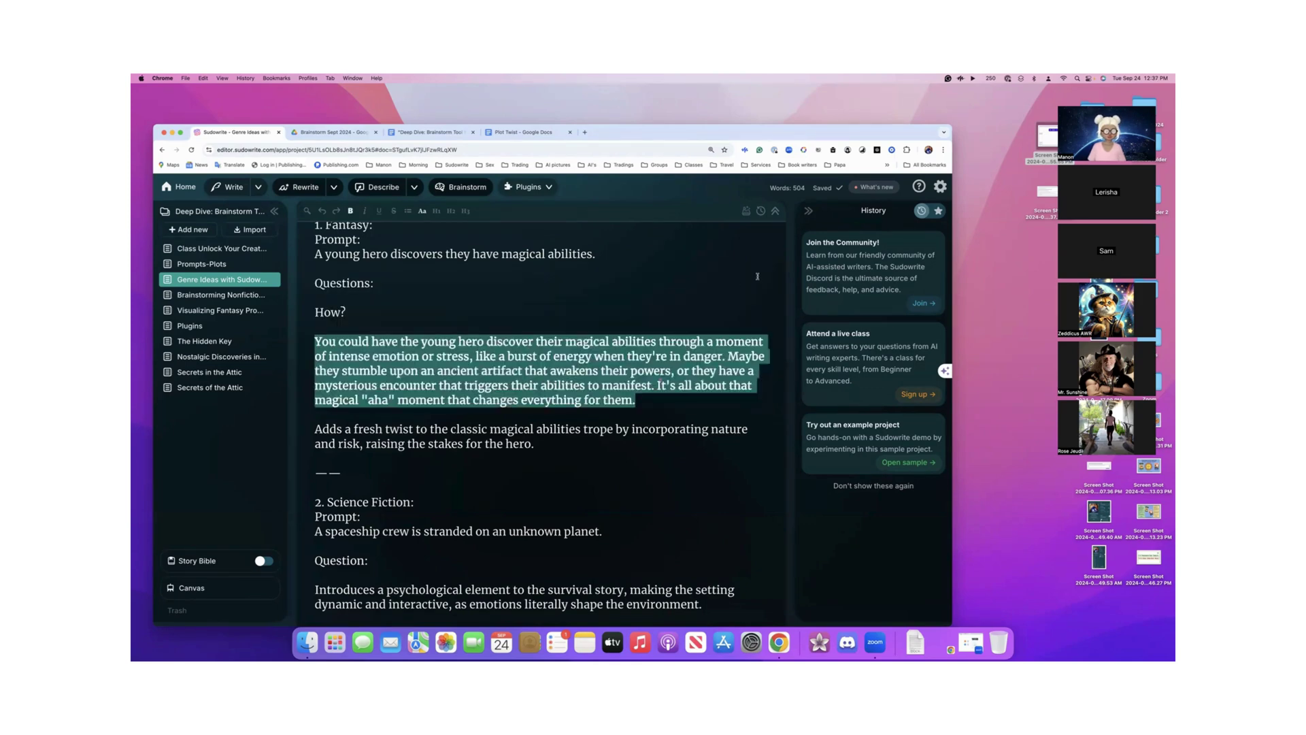
click(564, 448)
key(Return)
key(Return)
text(To add that fresh twist, you could have the young hero discover their magical abilities through a risky encounter in nature. Maybe they have to perform a dangerous ritual in a mystical forest, or they have to harness the power of a volatile magical creature to unlock their potential. This way, not only are their abilities tied to nature, but the risks they take to access them make the journey even more thrilling and high-stakes.)
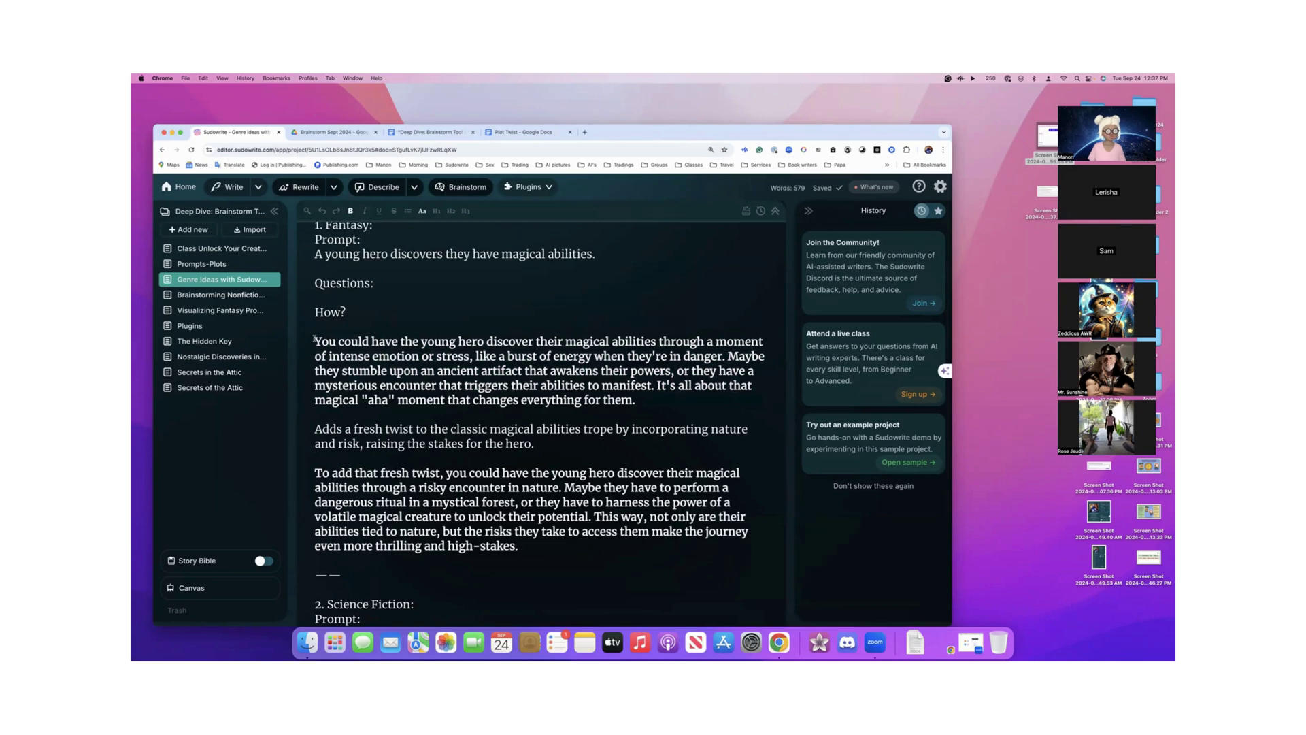
- Run Quick Edit on the "You could have the young hero discover" paragraph with the copied fresh twist sentence as the instruction
drag(310, 429, 534, 447)
key(super+c)
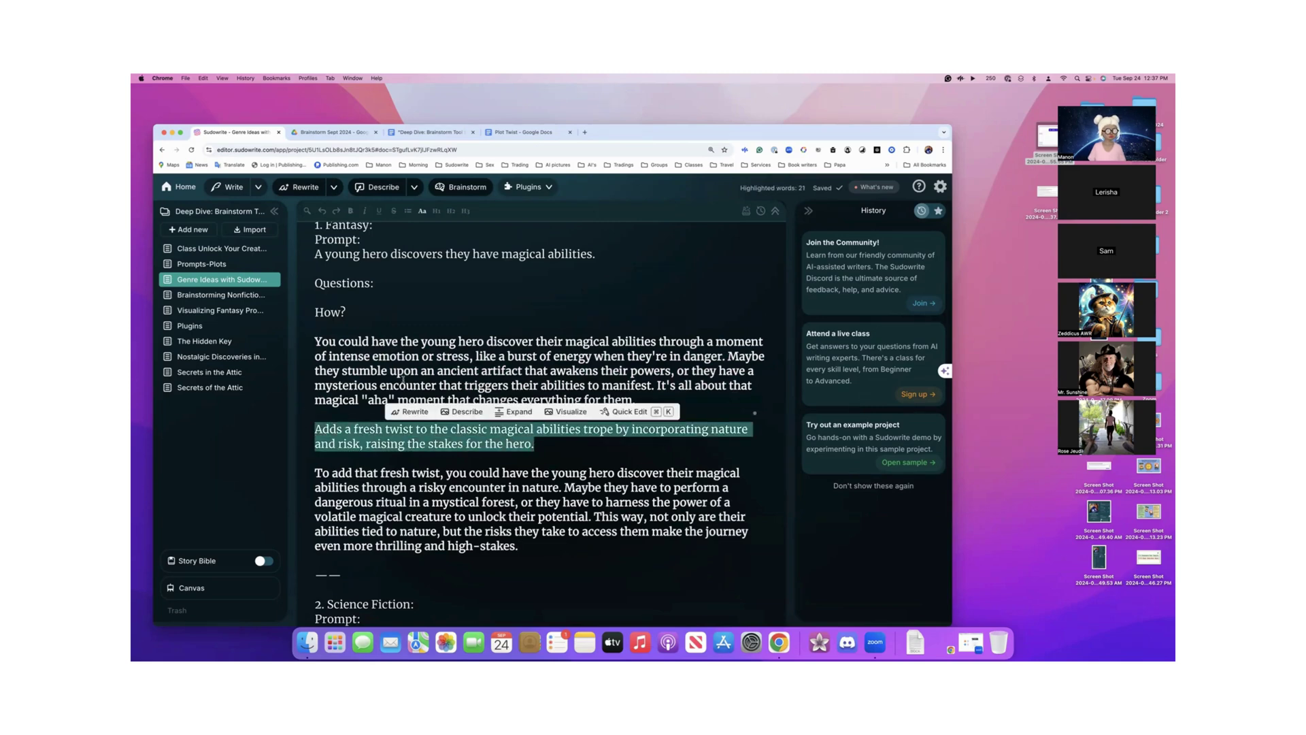
drag(402, 385, 402, 371)
click(312, 338)
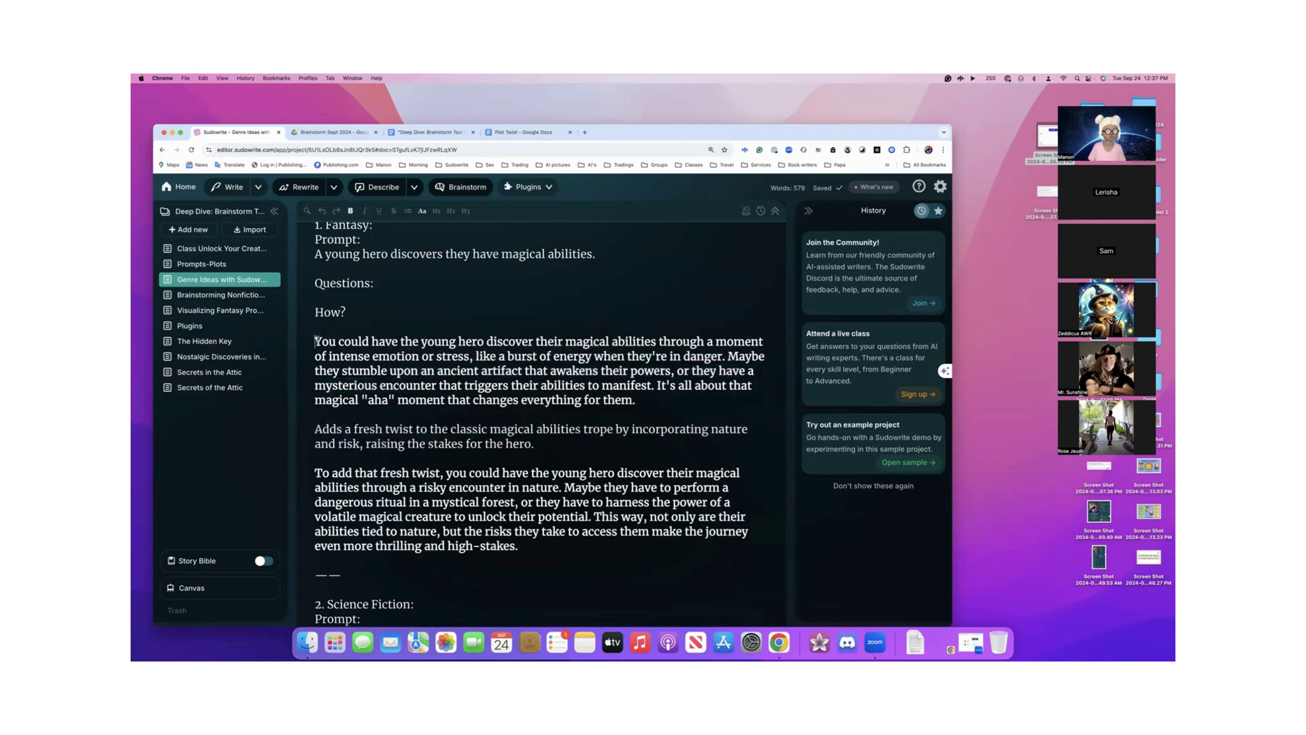
drag(313, 338, 640, 399)
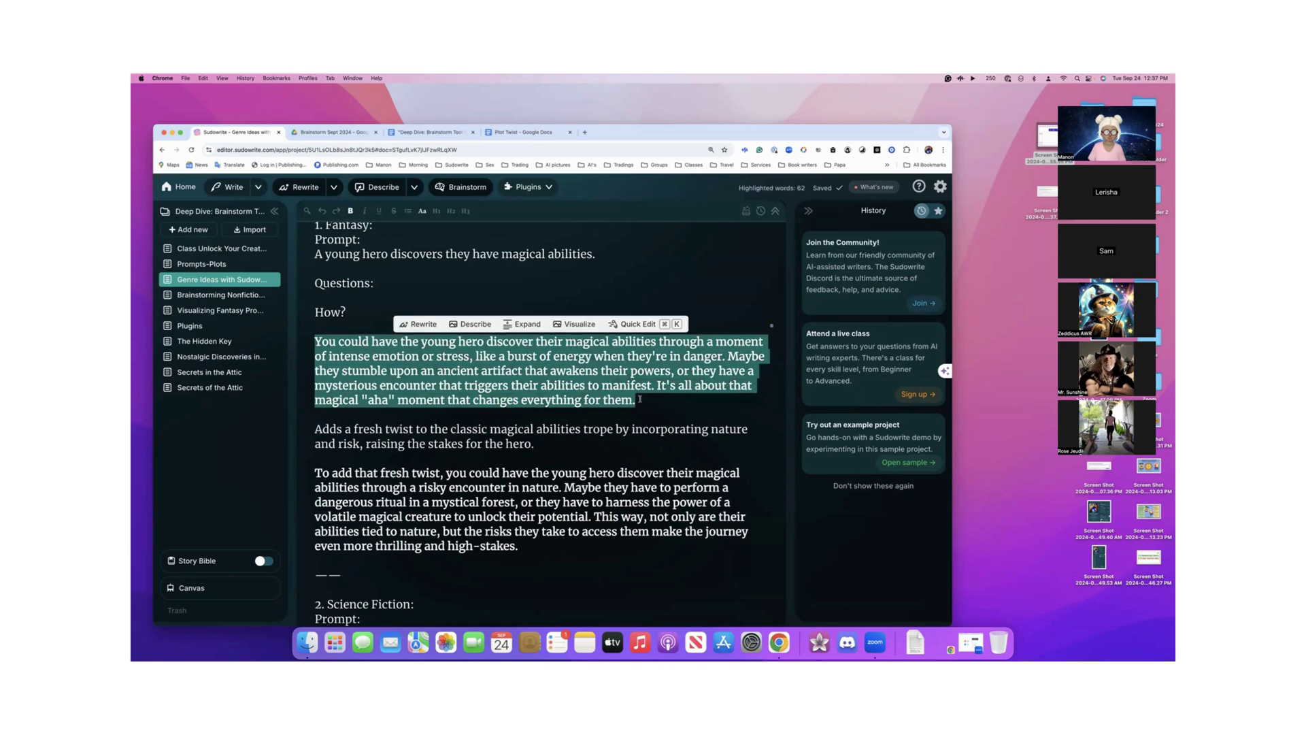
click(629, 324)
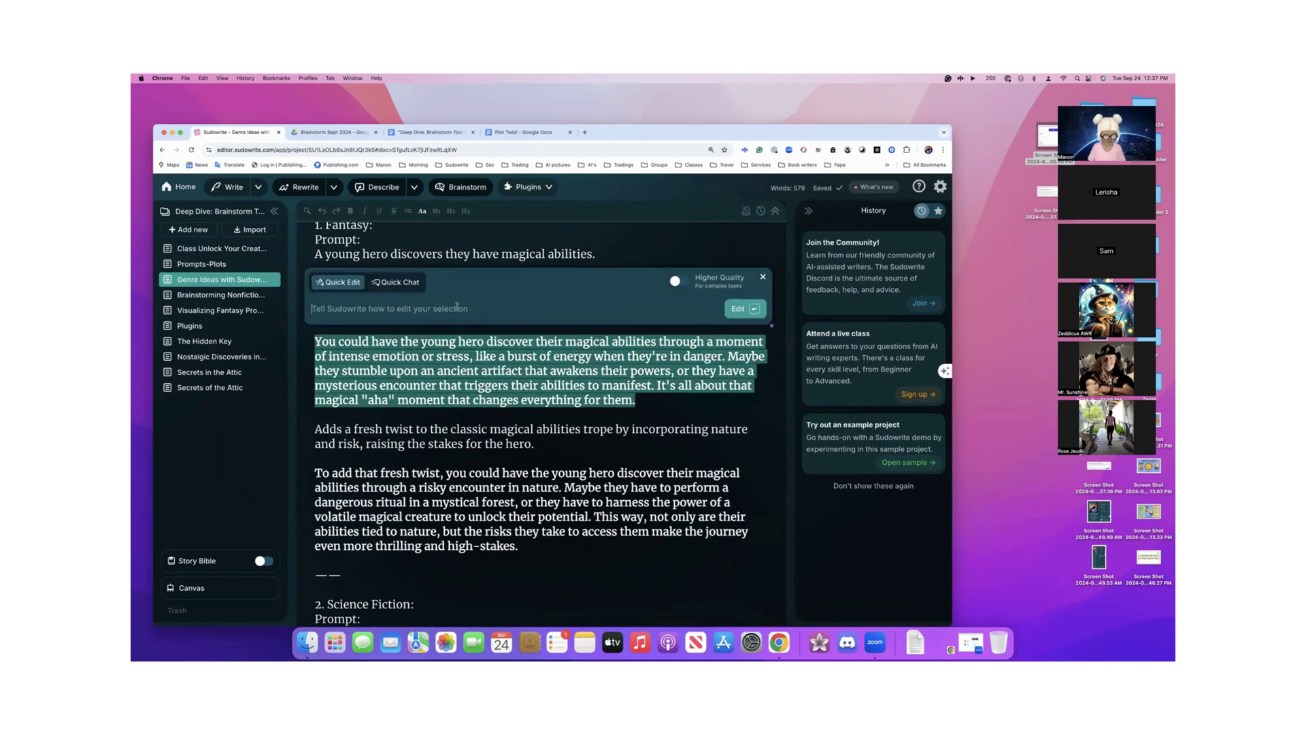
key(super+v)
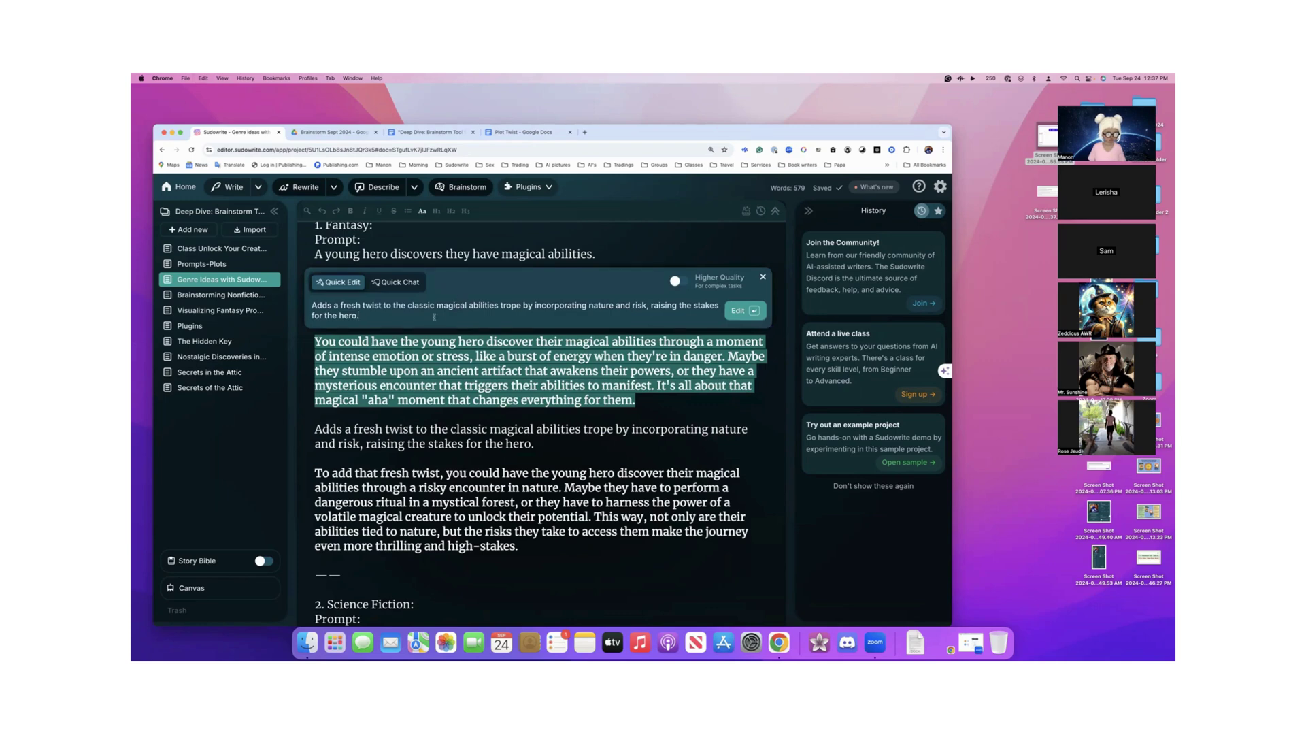
key(Return)
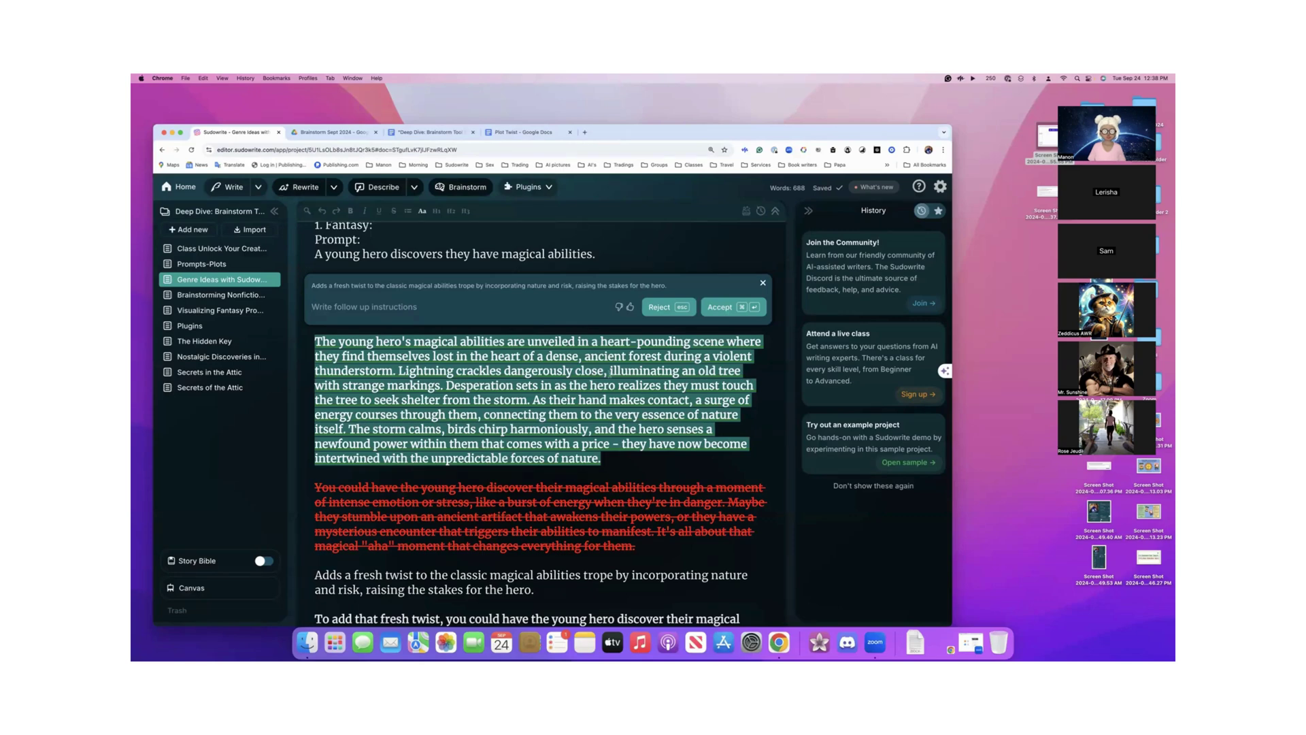
- Copy the suggested rewrite before rejecting it, and paste it under a "Quick edit" heading with a blank line between at the Fantasy section's end
drag(602, 457, 314, 338)
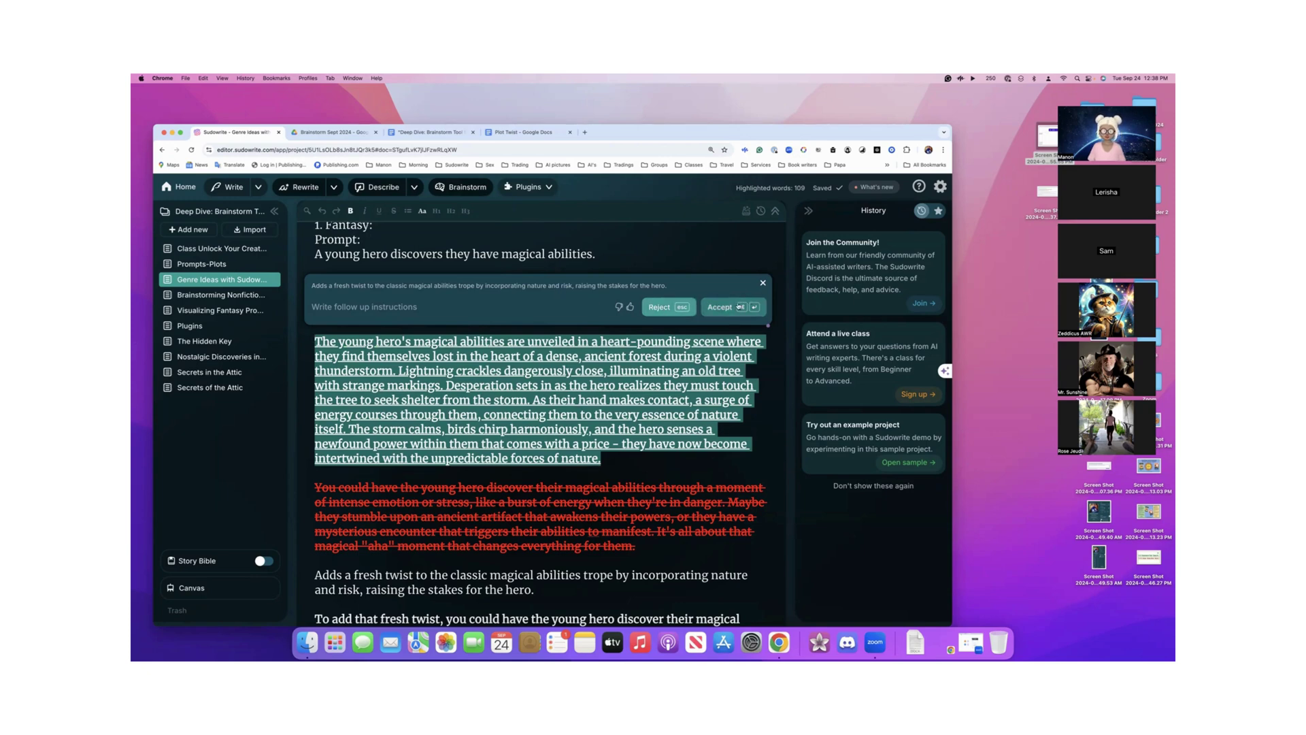
click(660, 308)
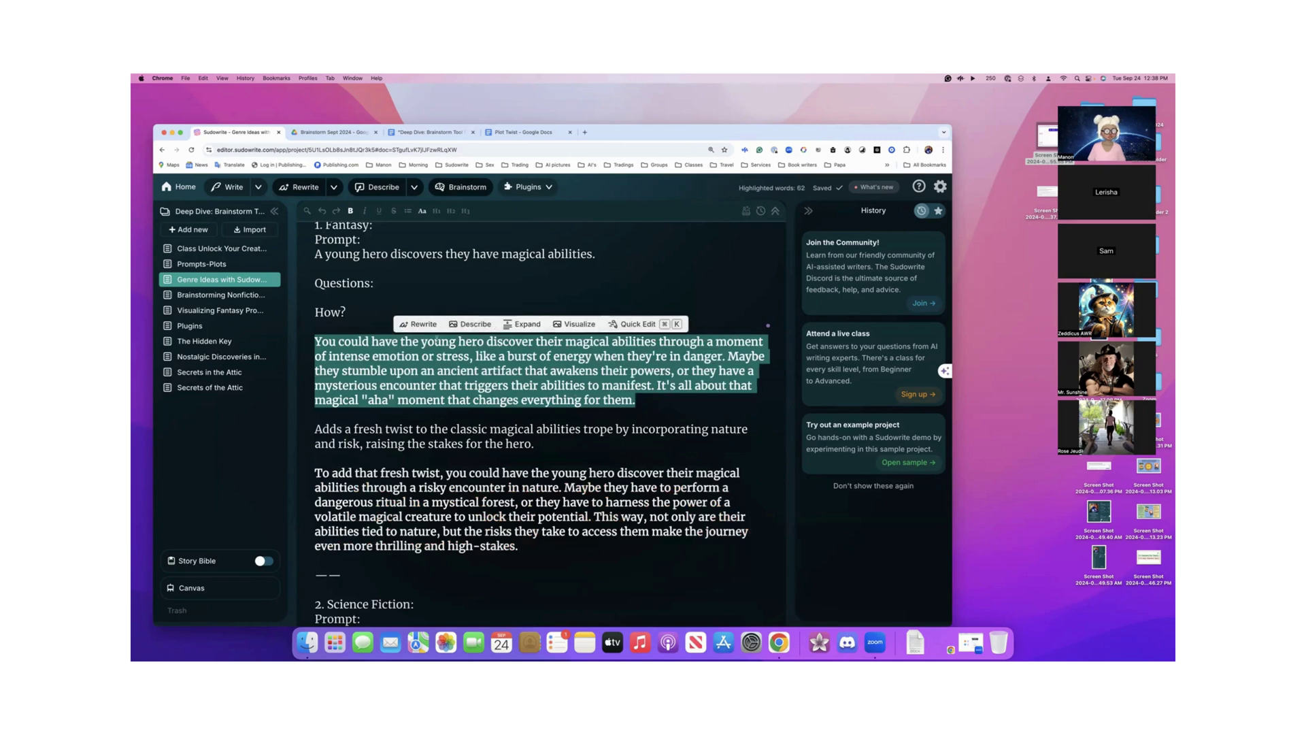
scroll(537, 421, down, 1)
click(539, 497)
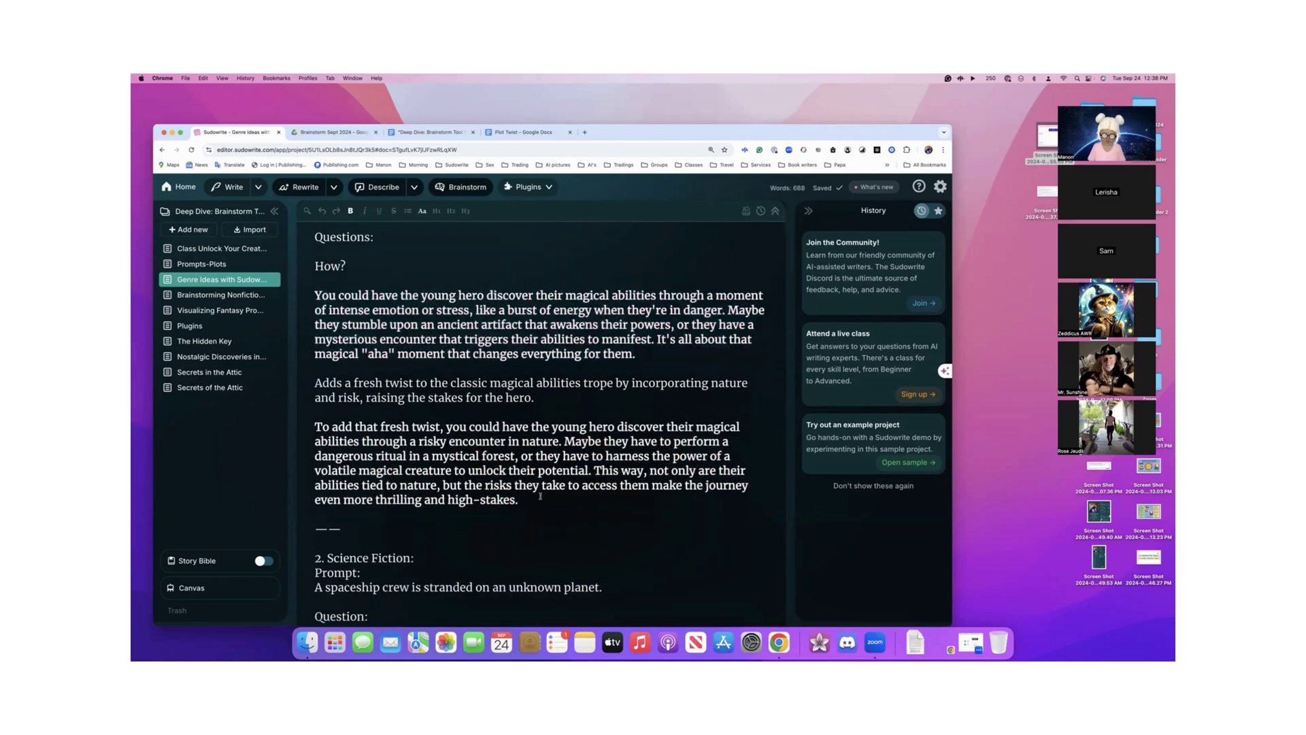
key(Return)
text(Qu)
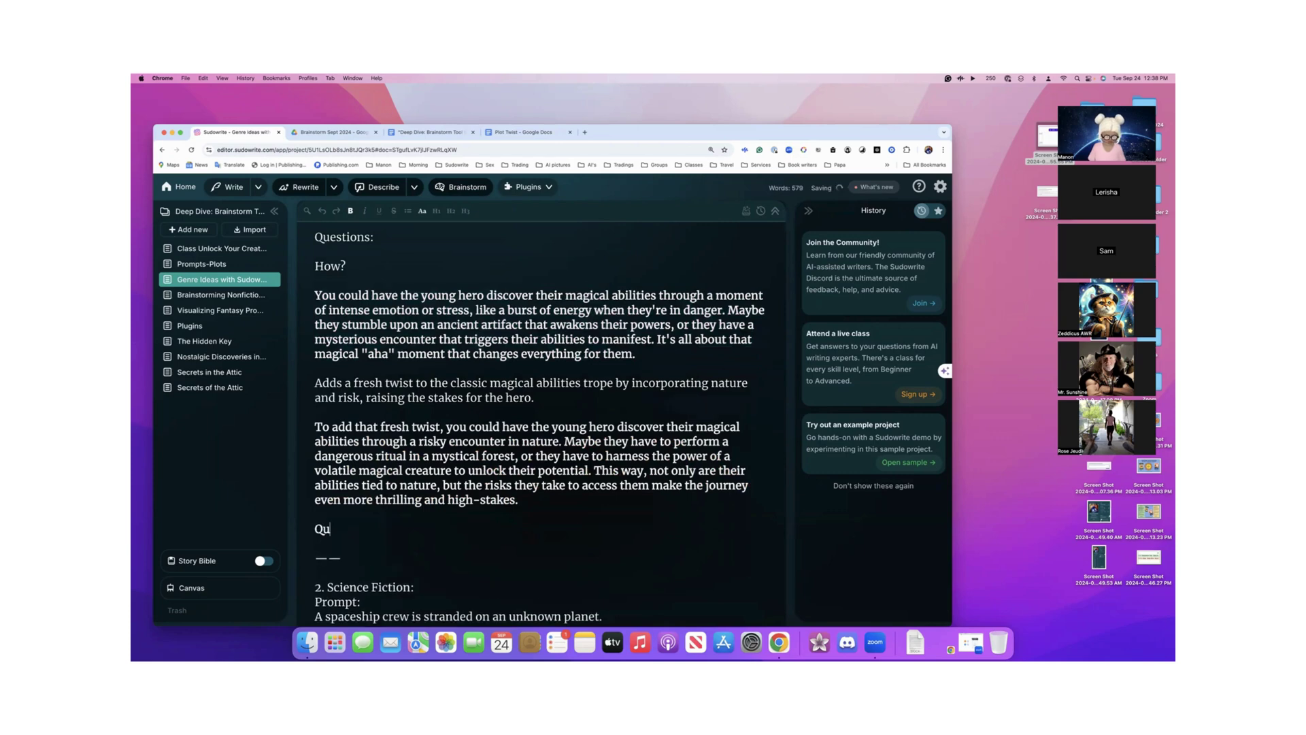
text(ick edit)
key(Return)
key(super+v)
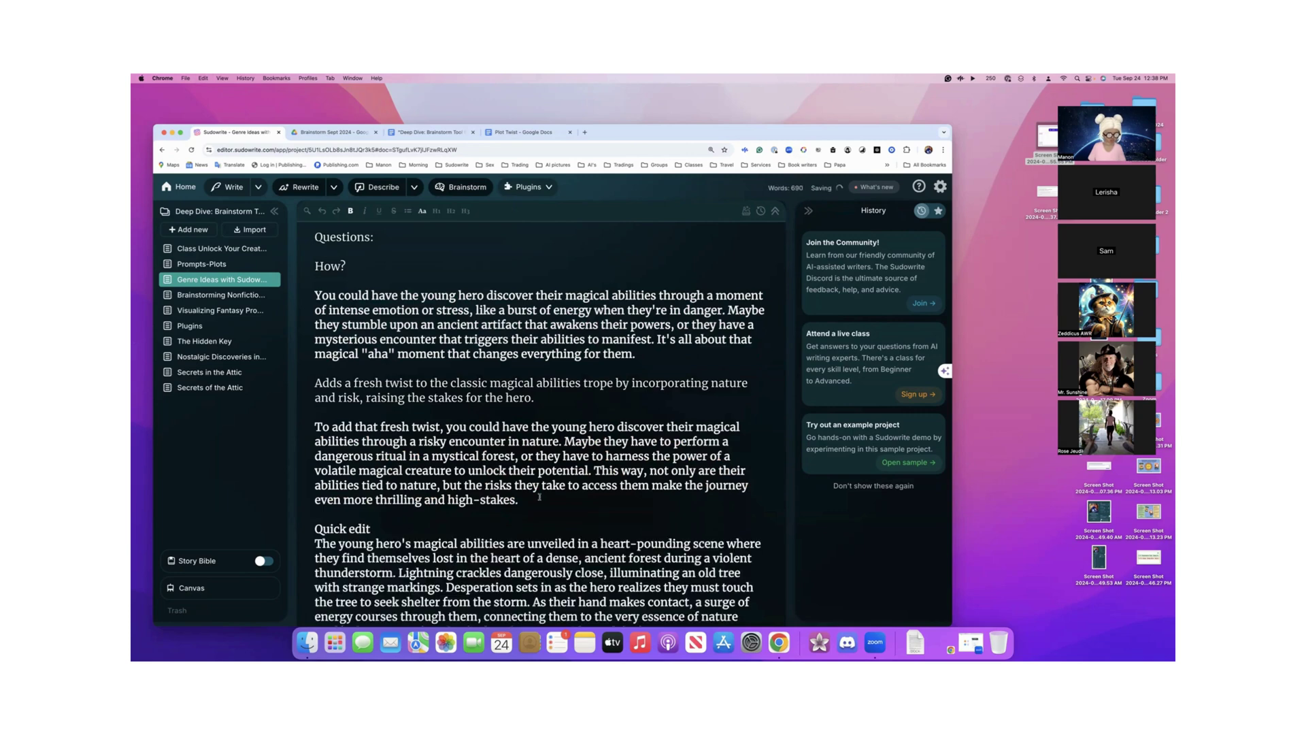
scroll(512, 398, down, 3)
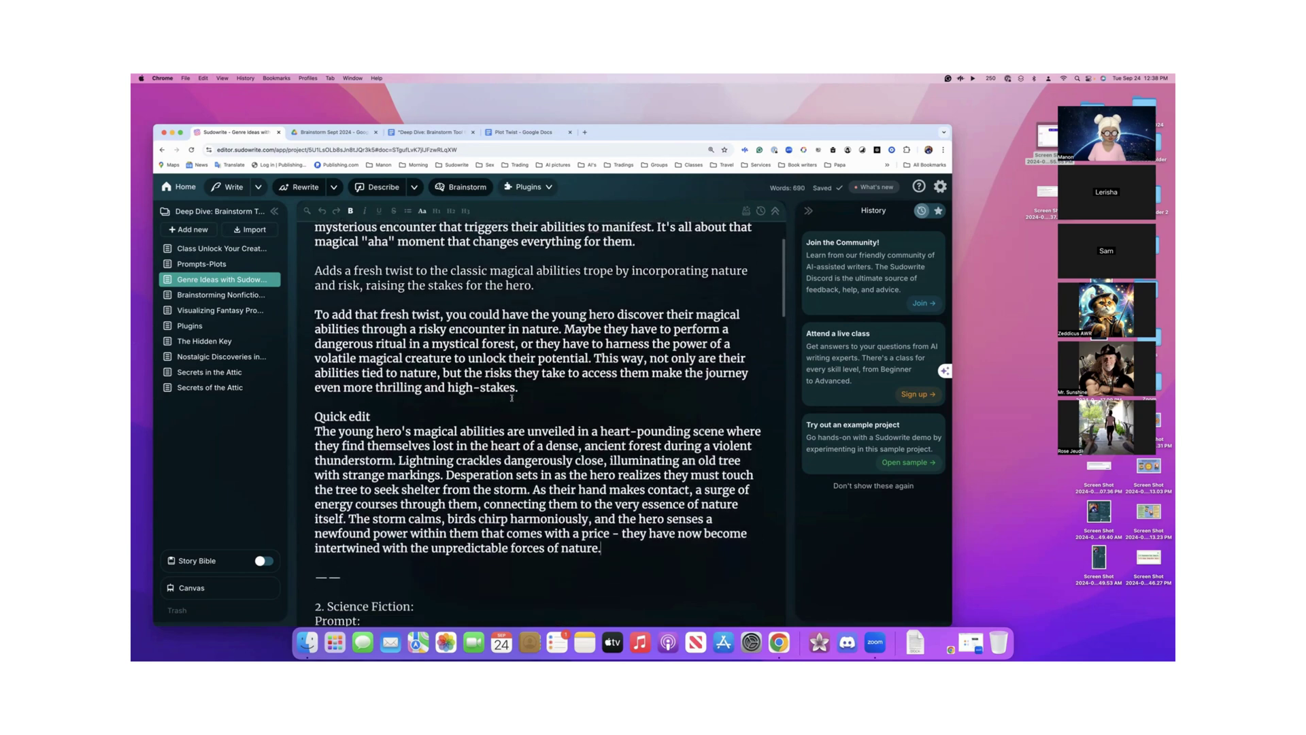
click(322, 430)
key(Return)
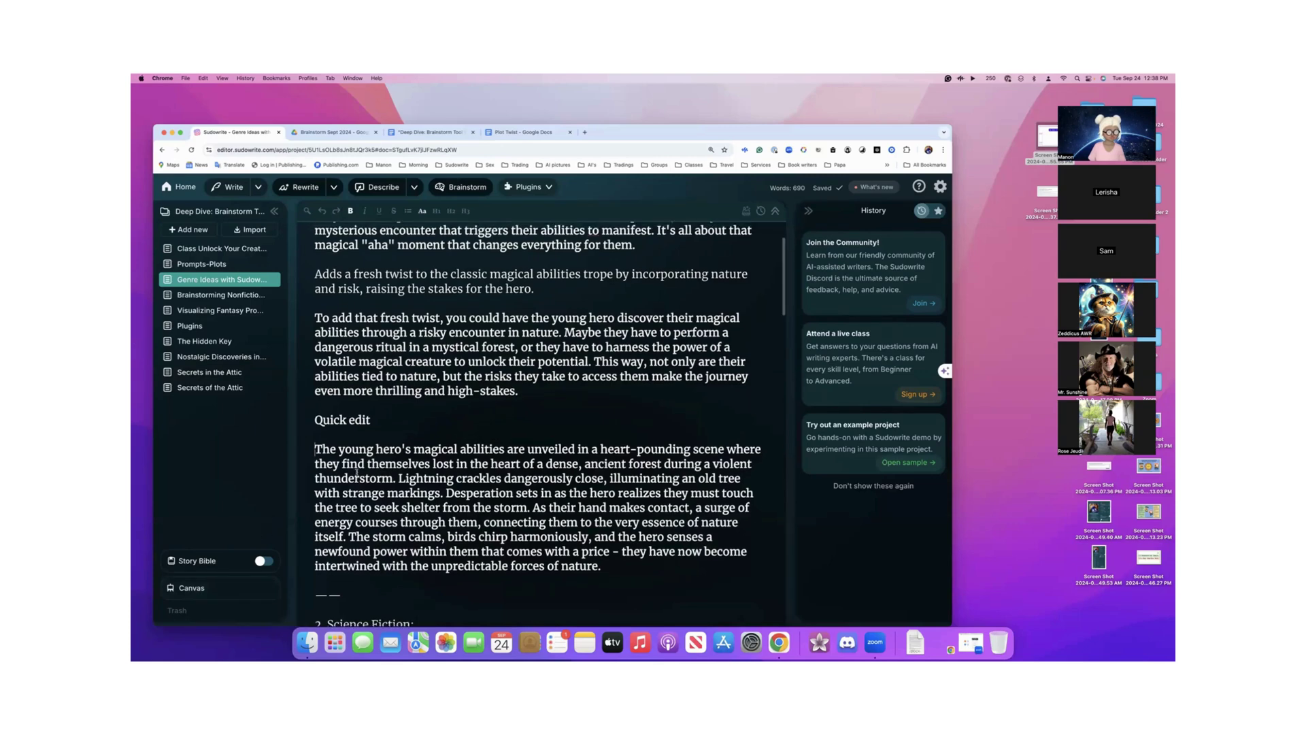
- Ask Quick Chat "Write a 10 chapters outline, please." about the paragraph under Quick edit and look through the answer
scroll(357, 472, down, 2)
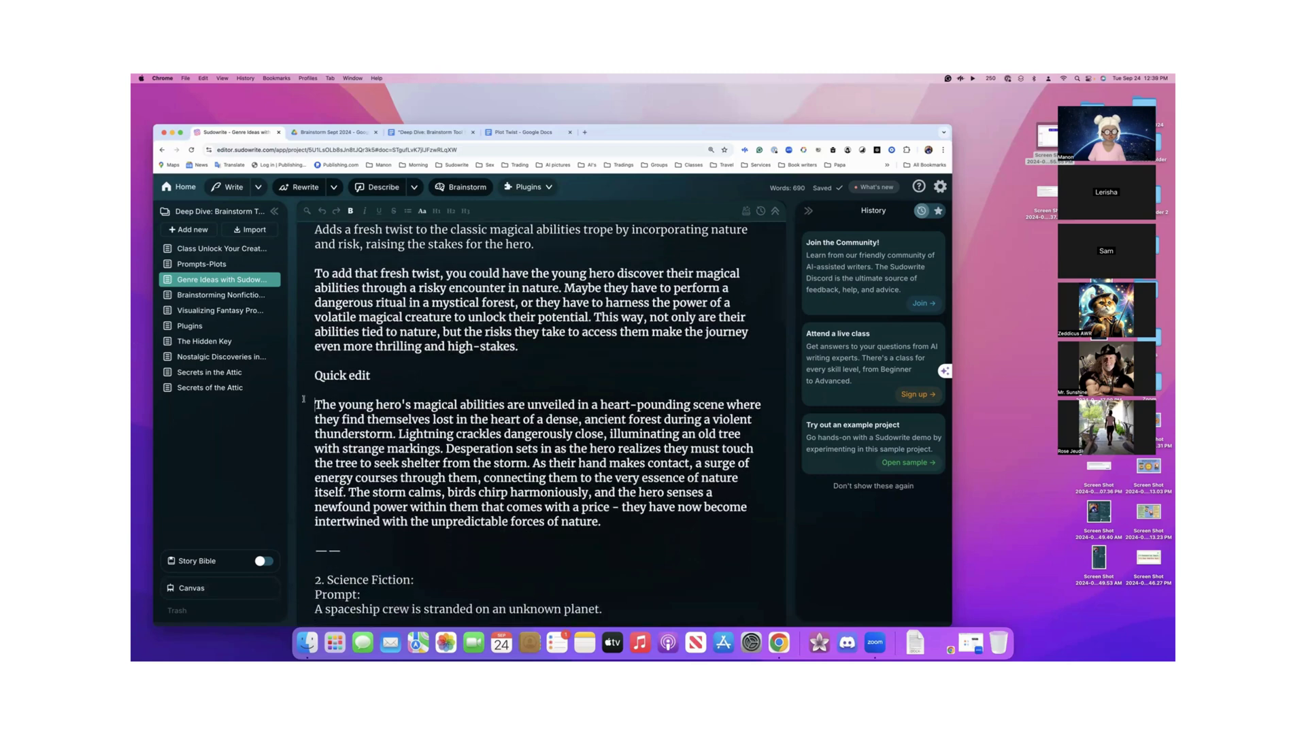
drag(315, 404, 624, 522)
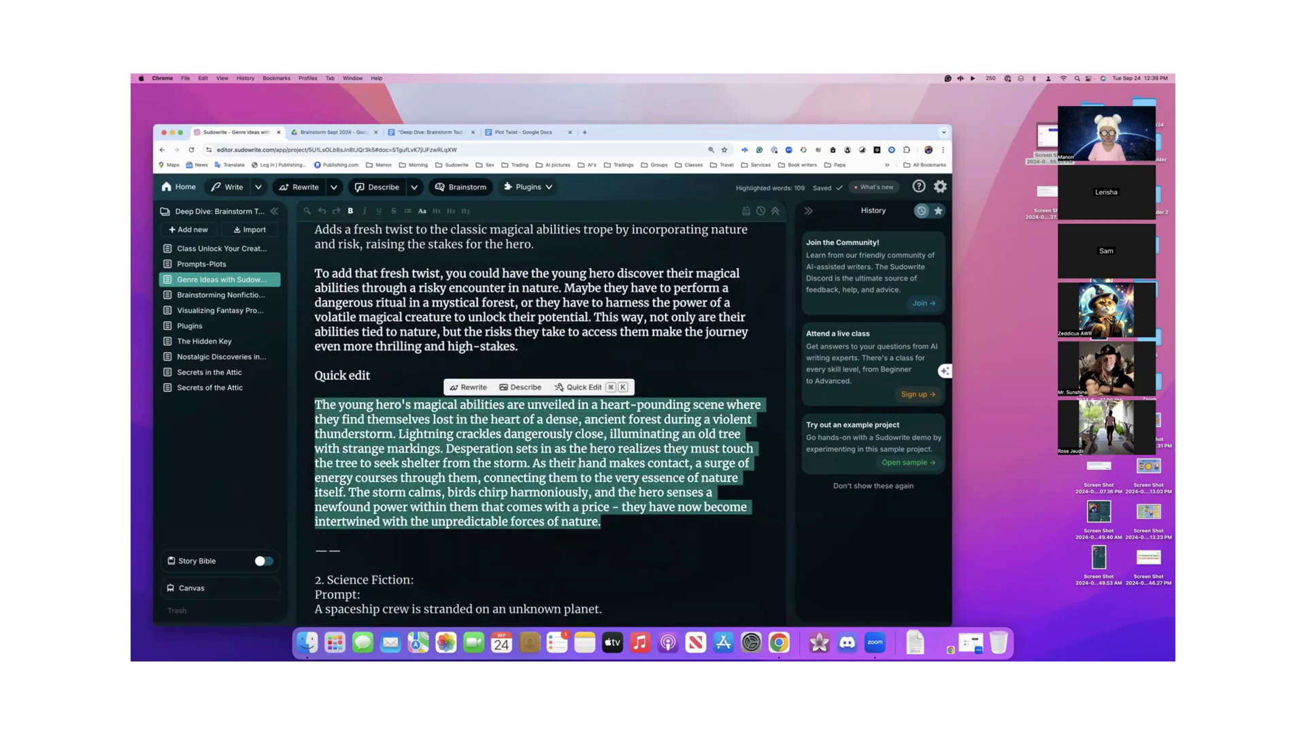
click(587, 390)
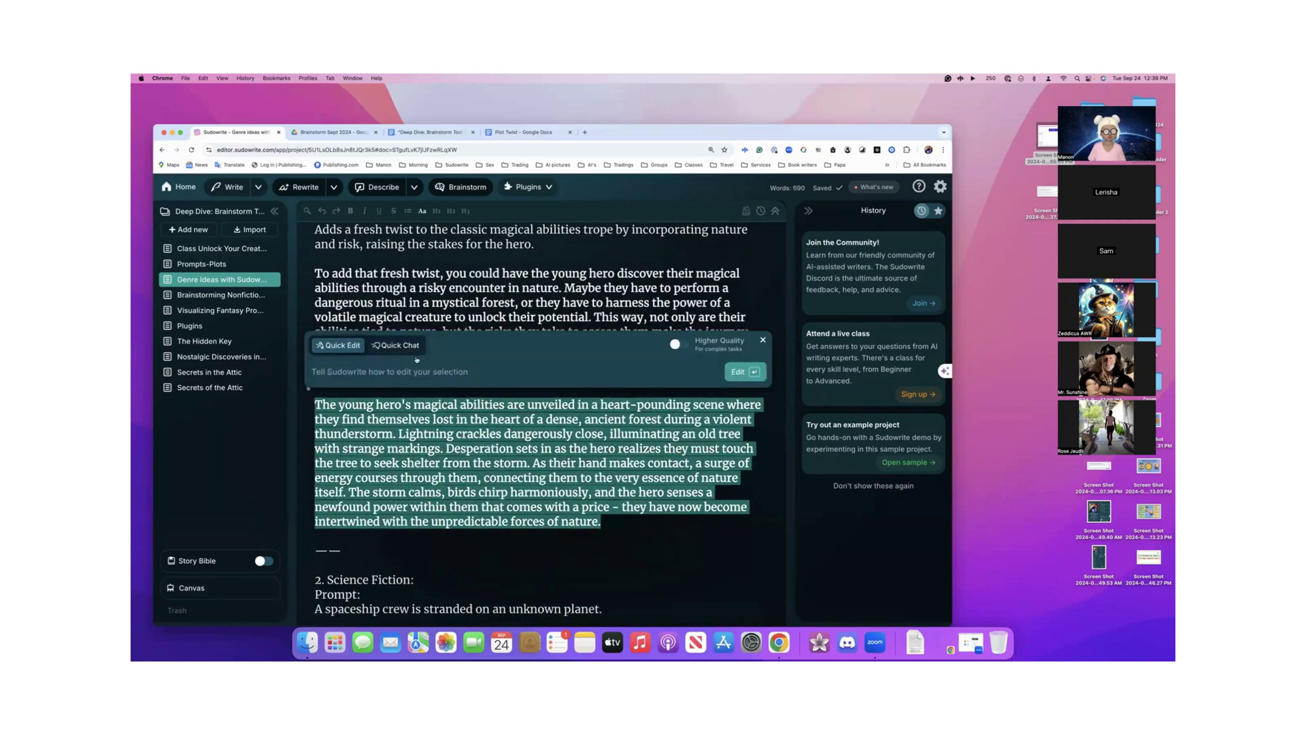
click(395, 345)
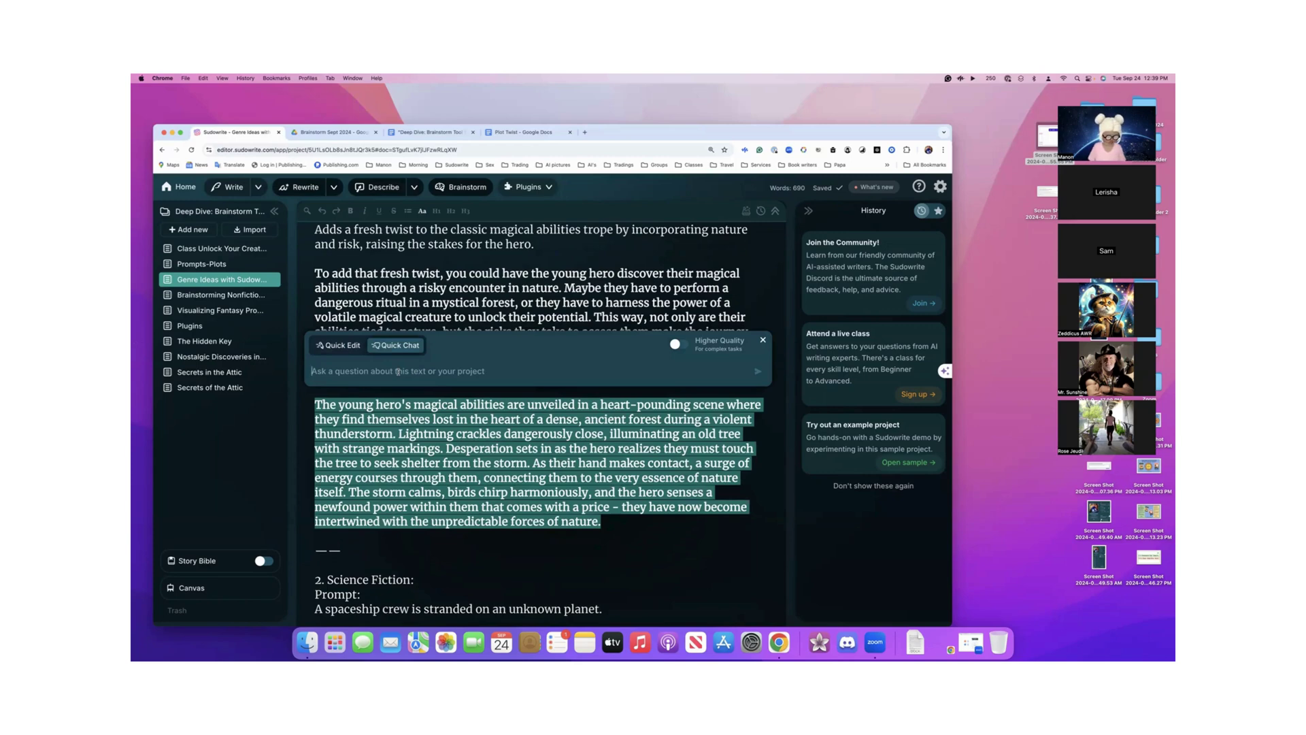
text(W)
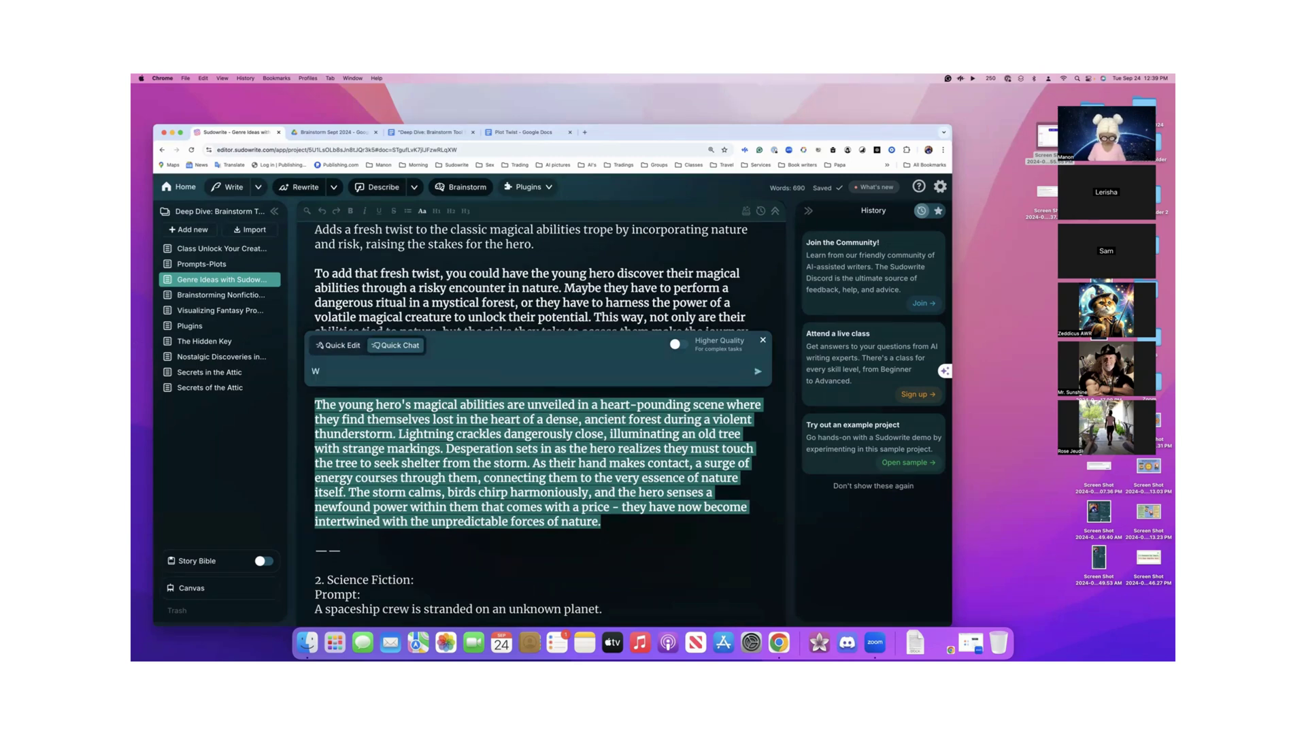
text(rtie a)
key(BackSpace)
key(BackSpace)
text(te a 10 chapte)
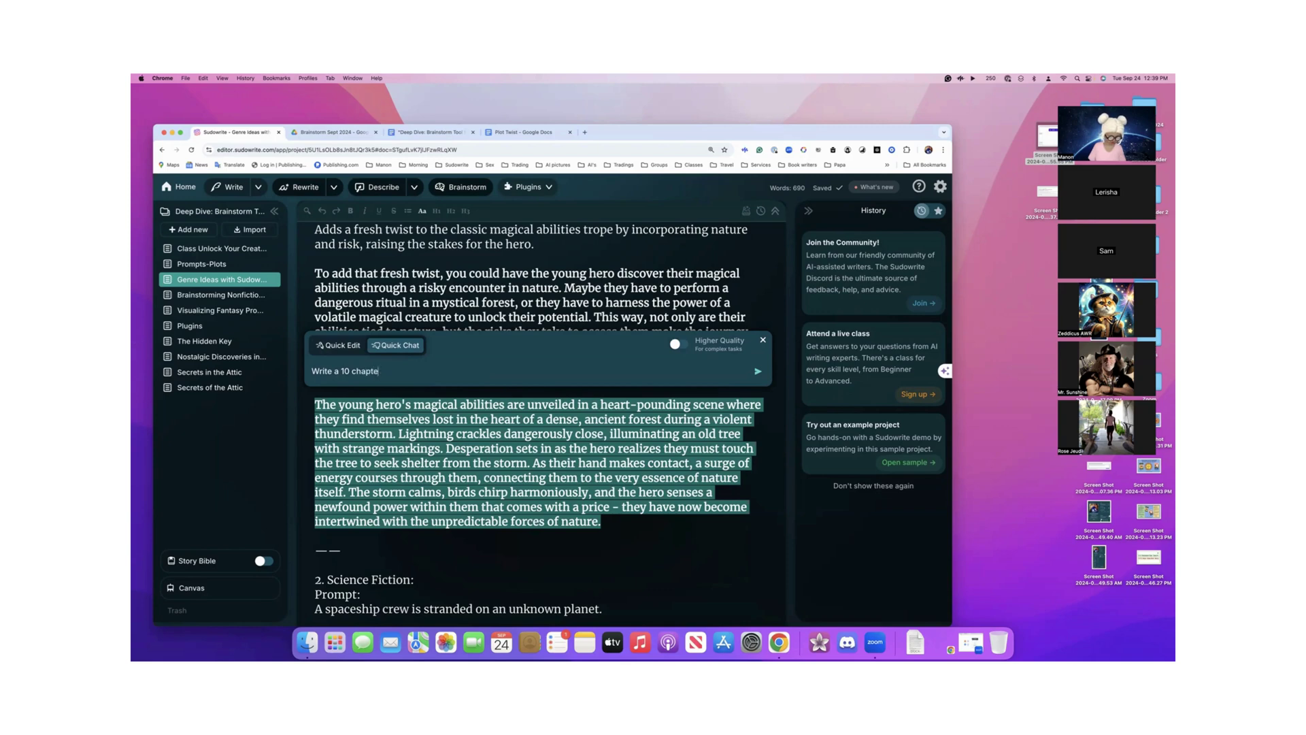
text(rs outline, please)
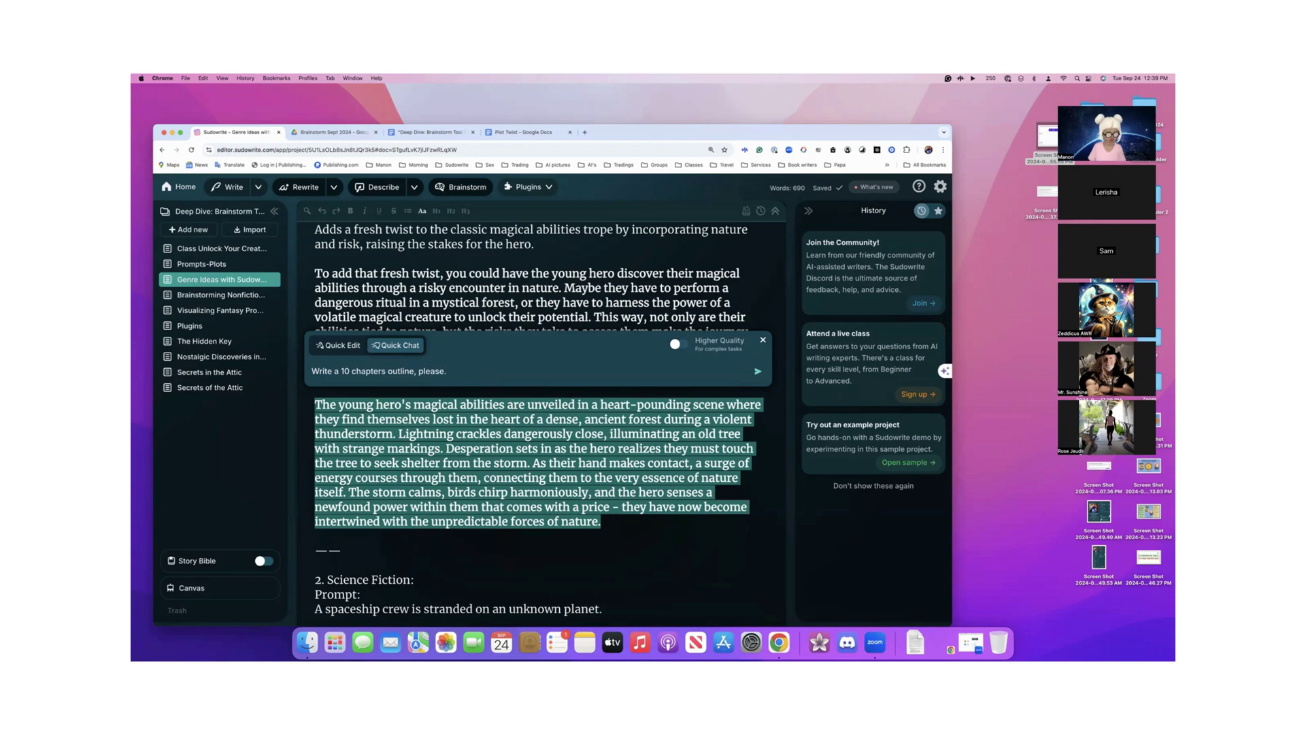
text(.)
key(Return)
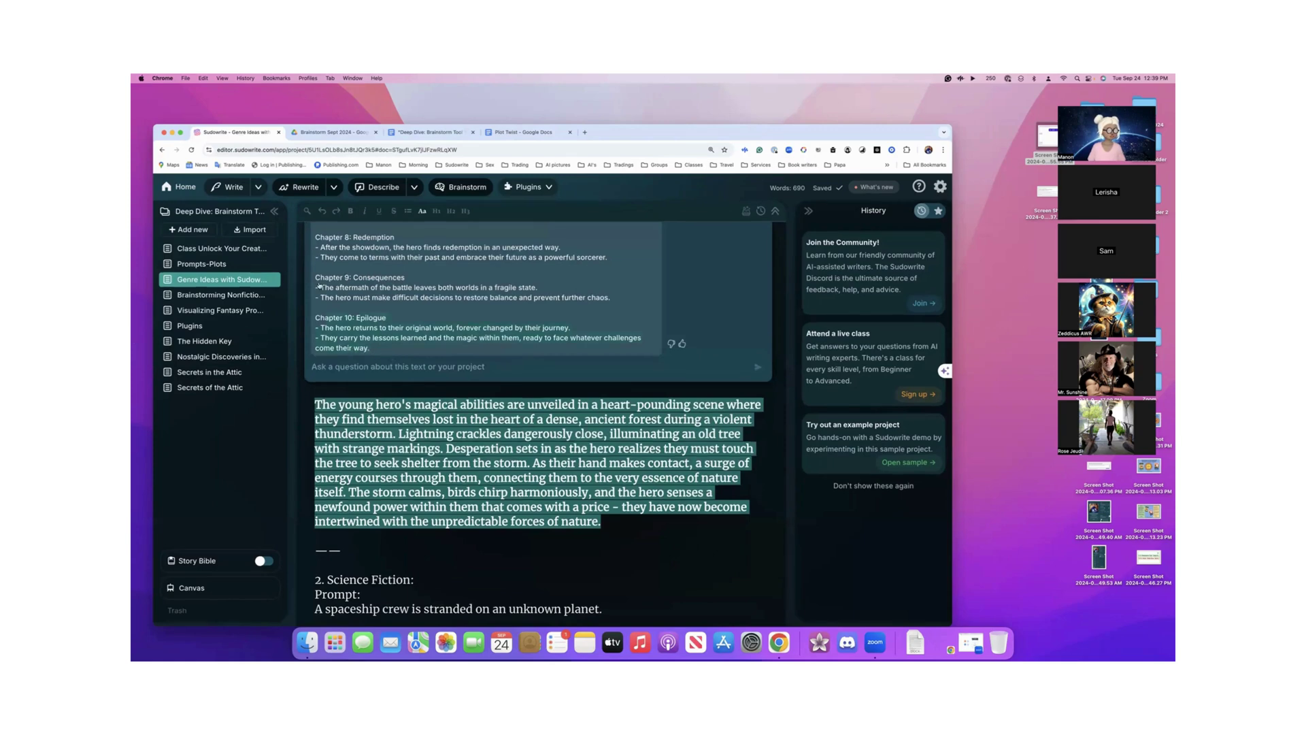
scroll(320, 224, up, 5)
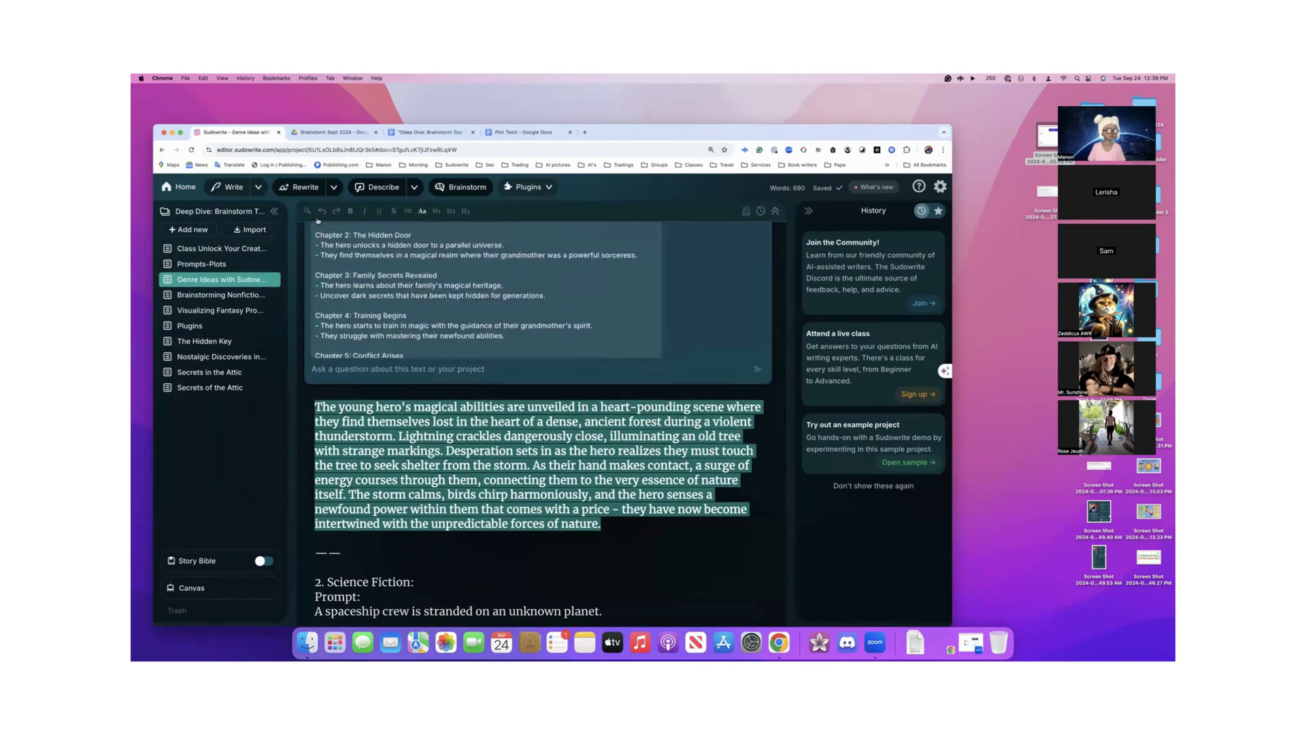
- Copy the whole ten-chapter outline from the Quick Chat answer, close the chat, and paste the outline below the paragraph under Quick edit
scroll(317, 220, up, 5)
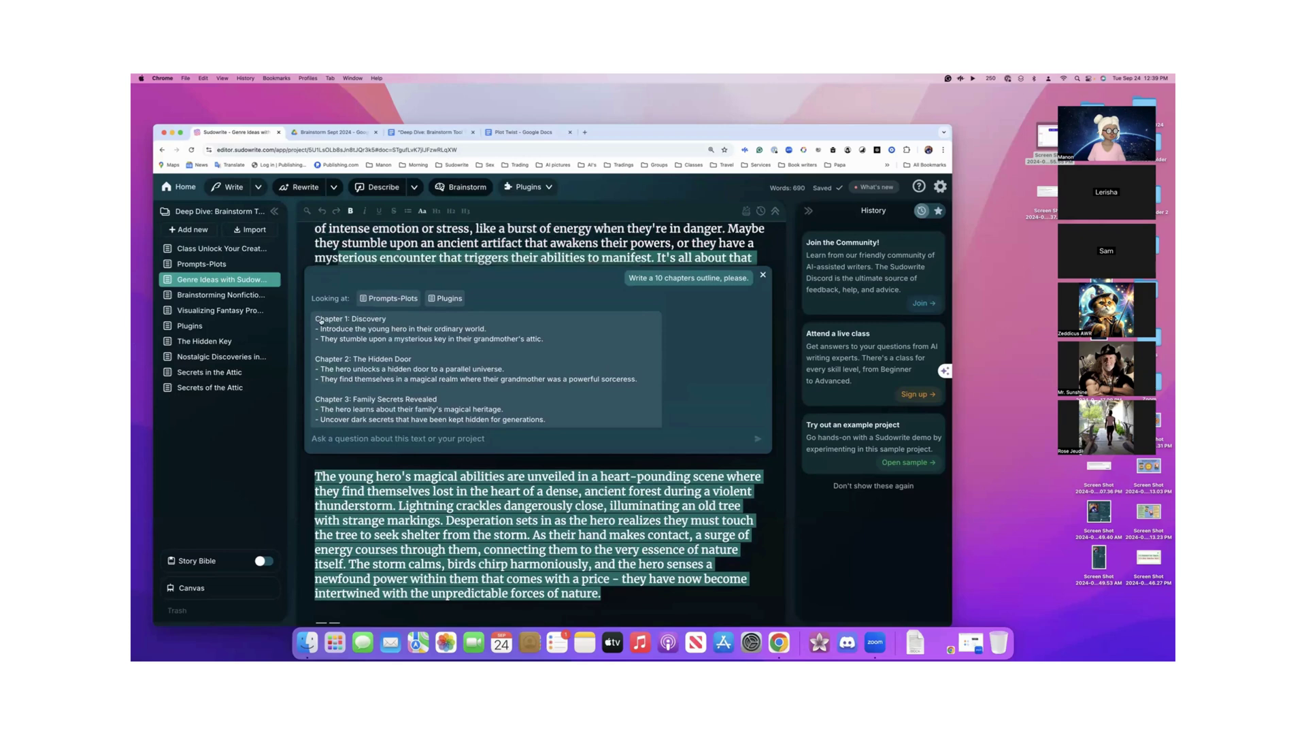
drag(317, 319, 337, 336)
scroll(411, 408, down, 5)
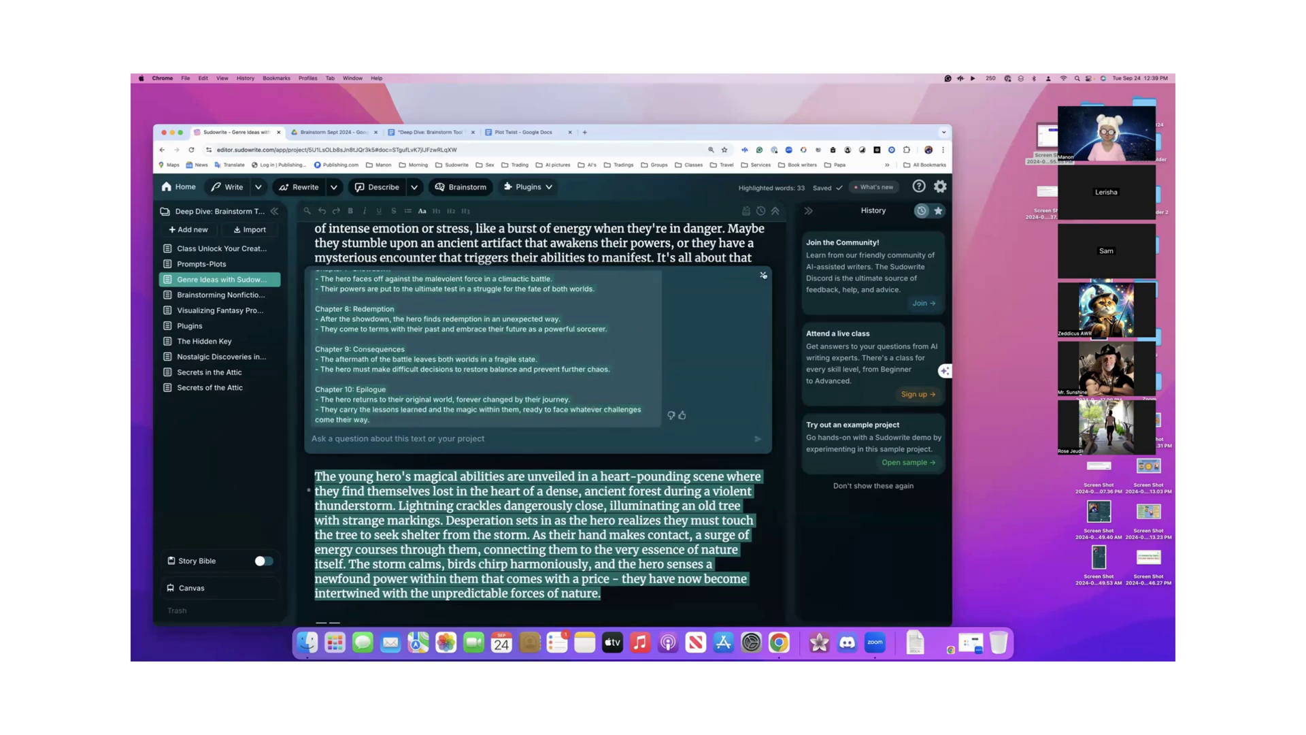
key(Escape)
scroll(647, 362, down, 5)
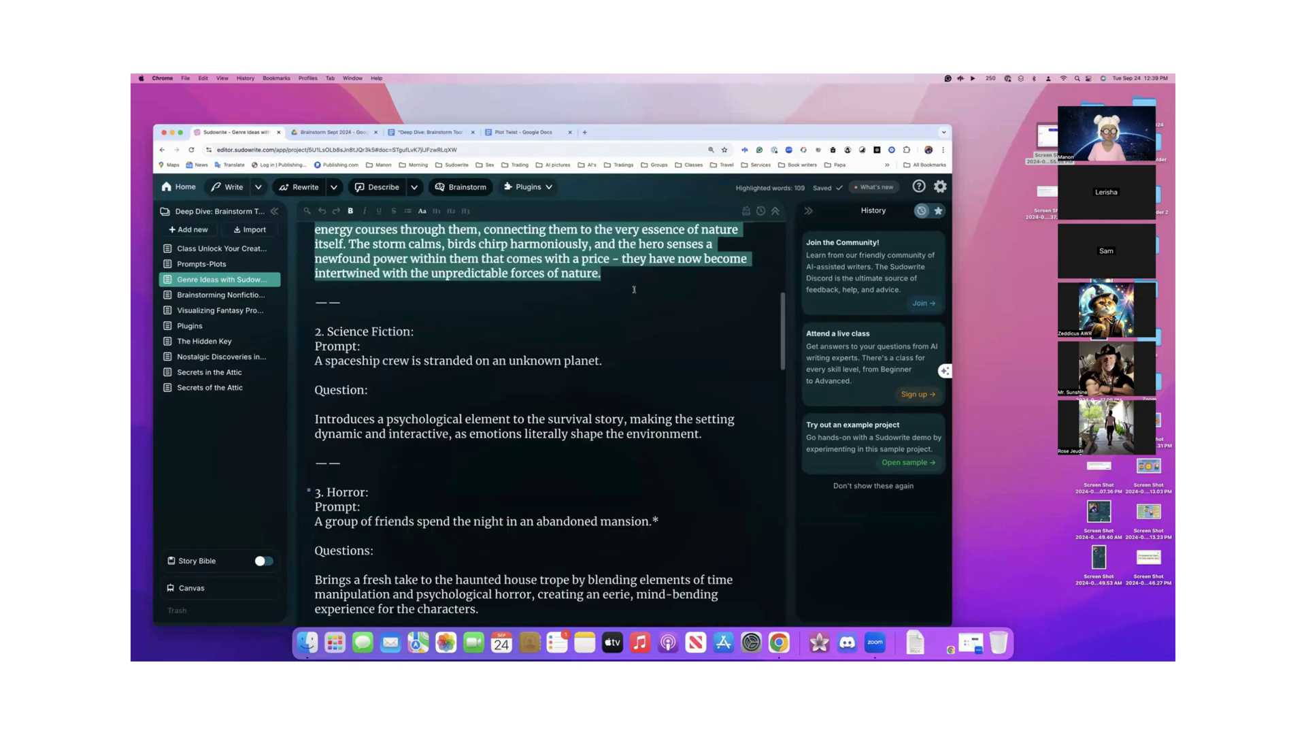
key(Right)
key(Return)
key(super+v)
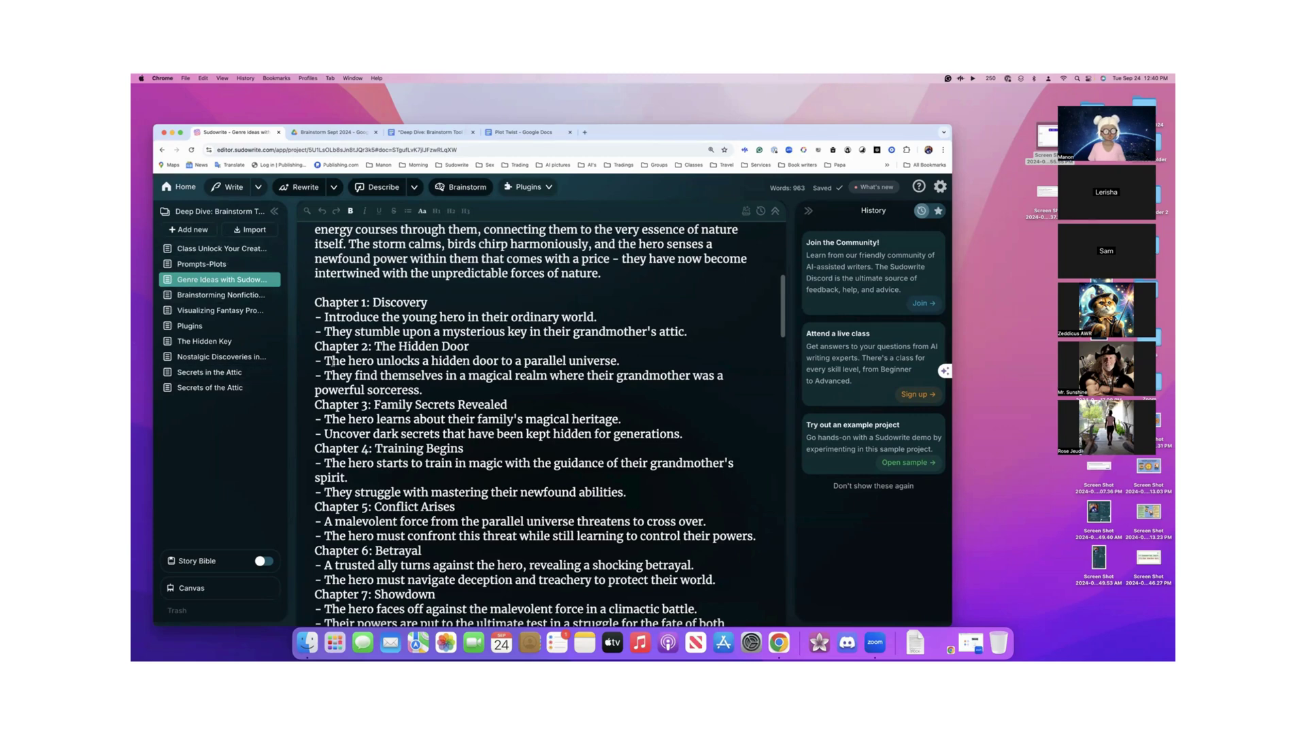
- Select the "The young hero's magical abilities are unveiled" paragraph under Quick edit and open Quick Chat on it
scroll(332, 366, up, 3)
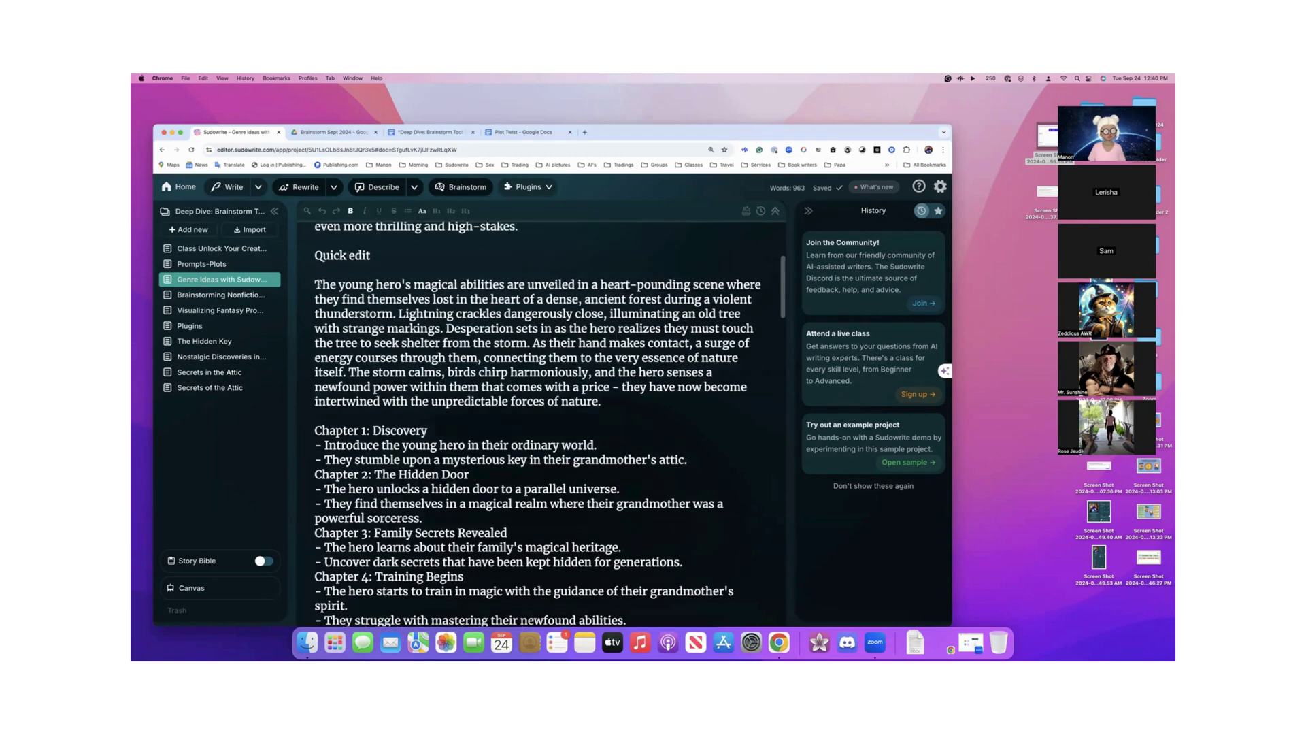
drag(318, 283, 617, 411)
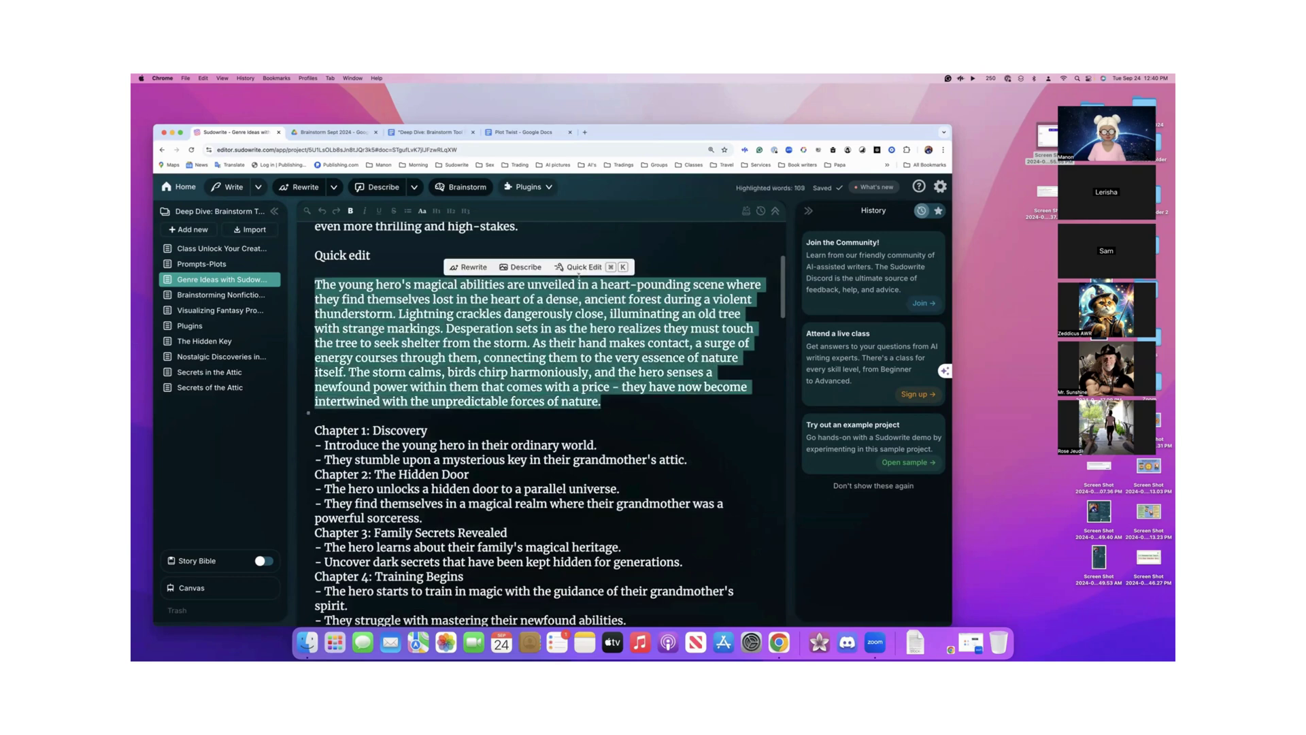
click(581, 268)
scroll(392, 347, up, 2)
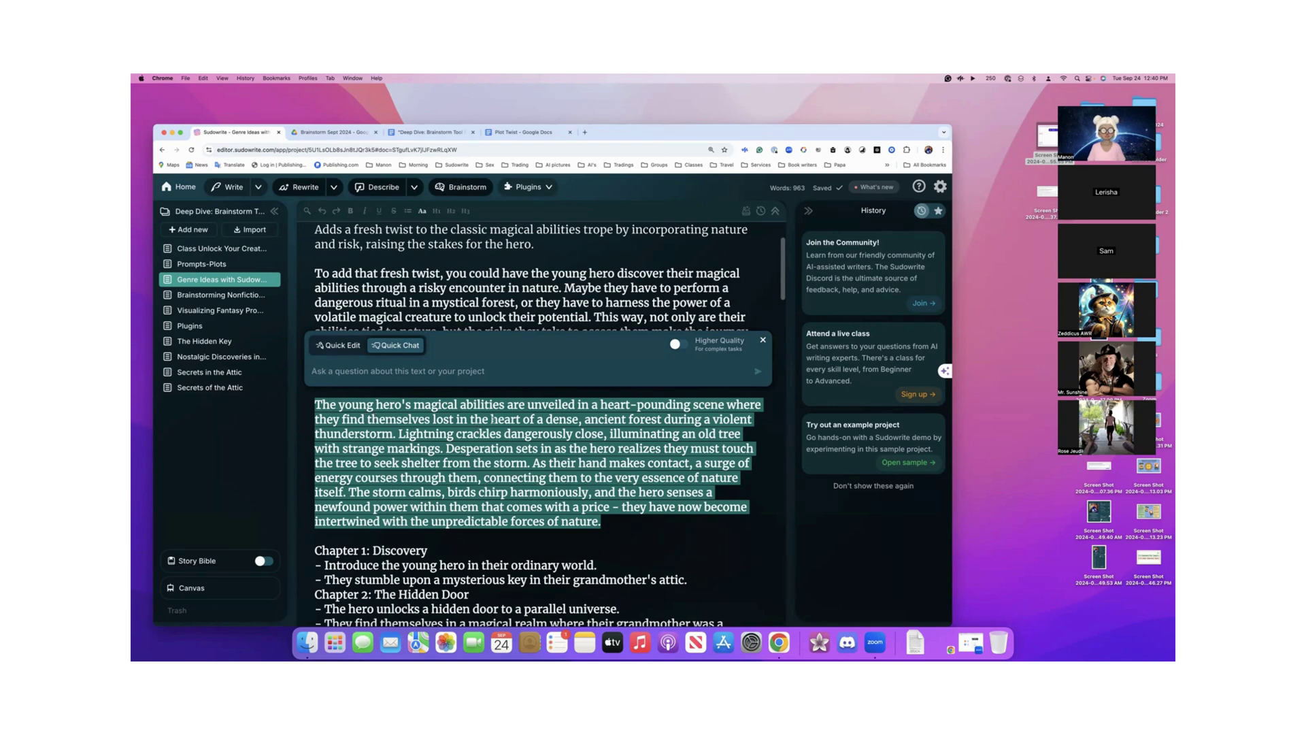
- Copy the sharing link of the "Deep Dive: Brainstorm Tool for Sudowrite" Google Doc, close its sharing settings, and return to the Sudowrite document
click(438, 133)
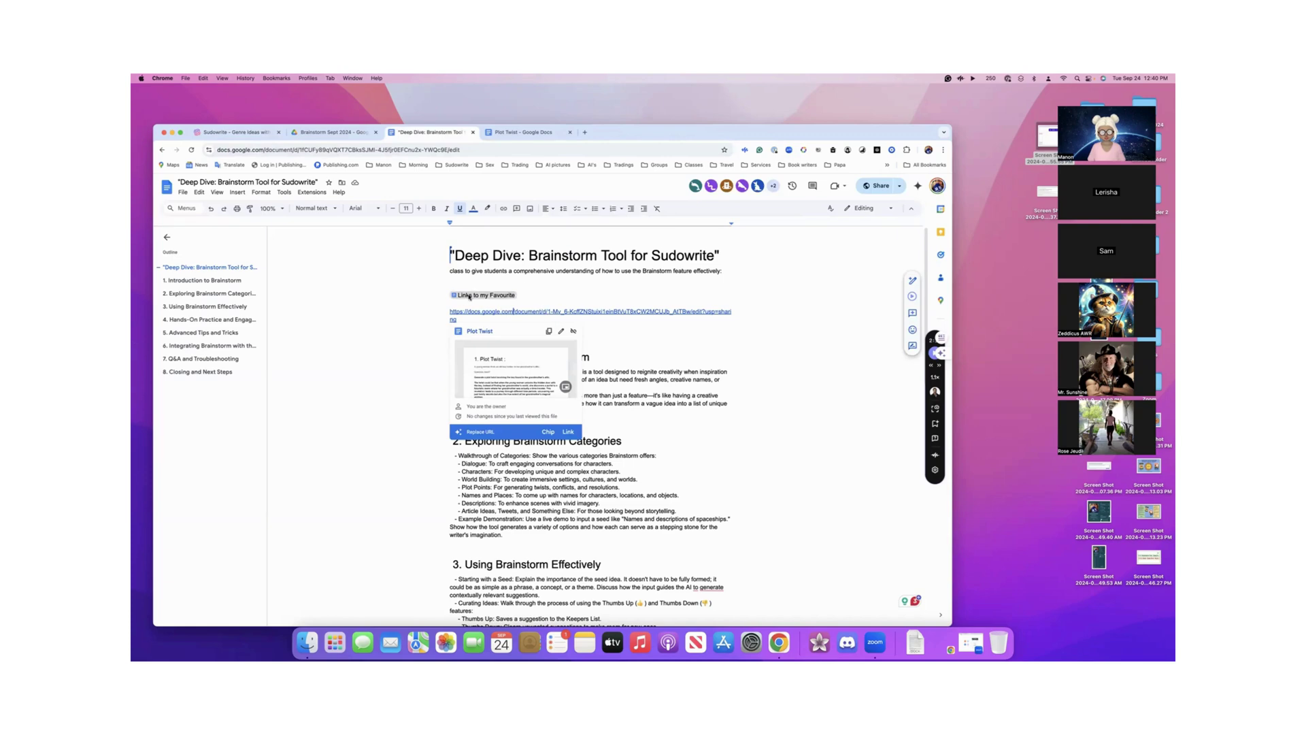
click(641, 328)
click(875, 185)
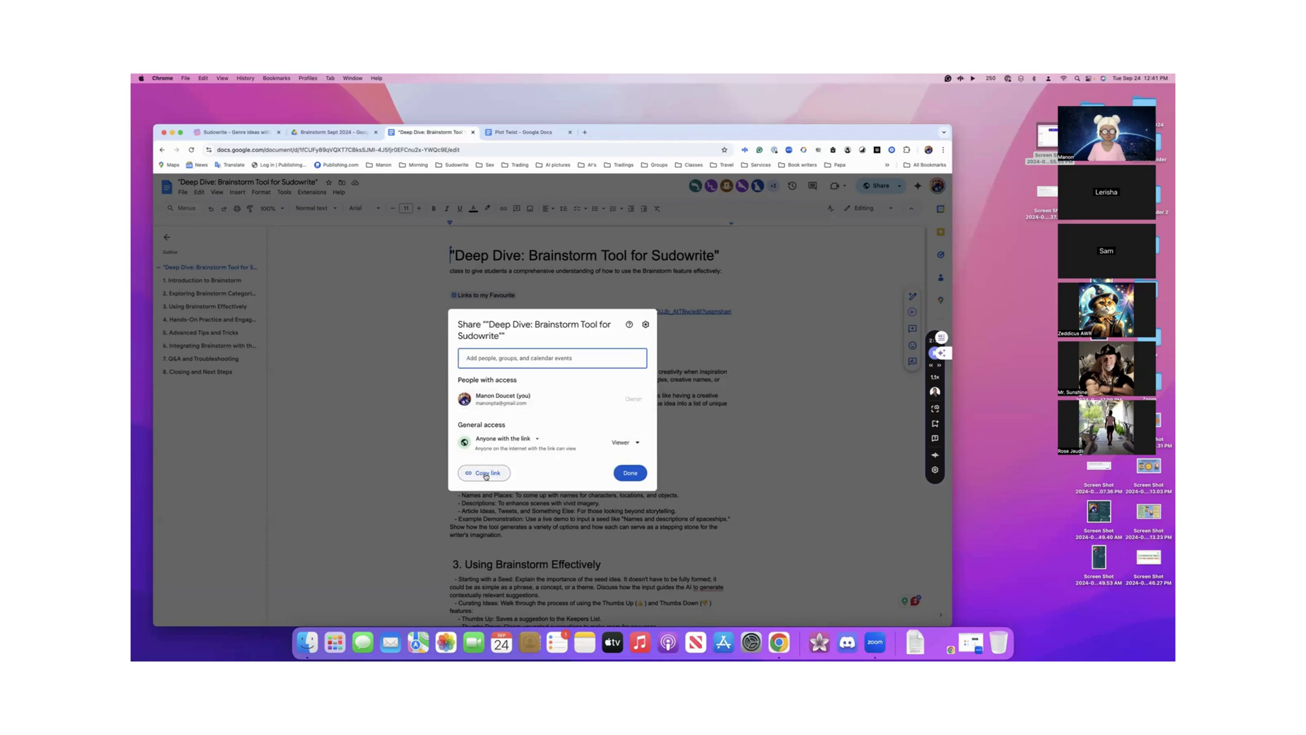
click(486, 474)
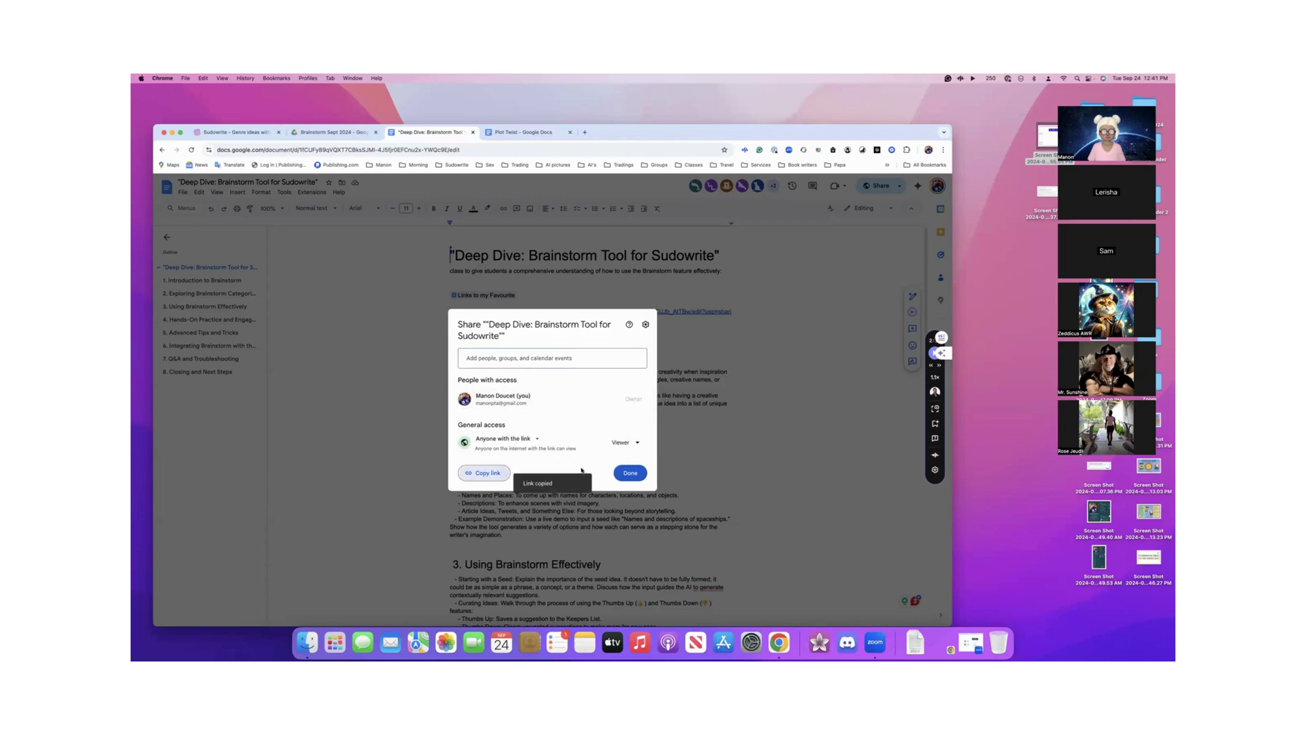
click(631, 474)
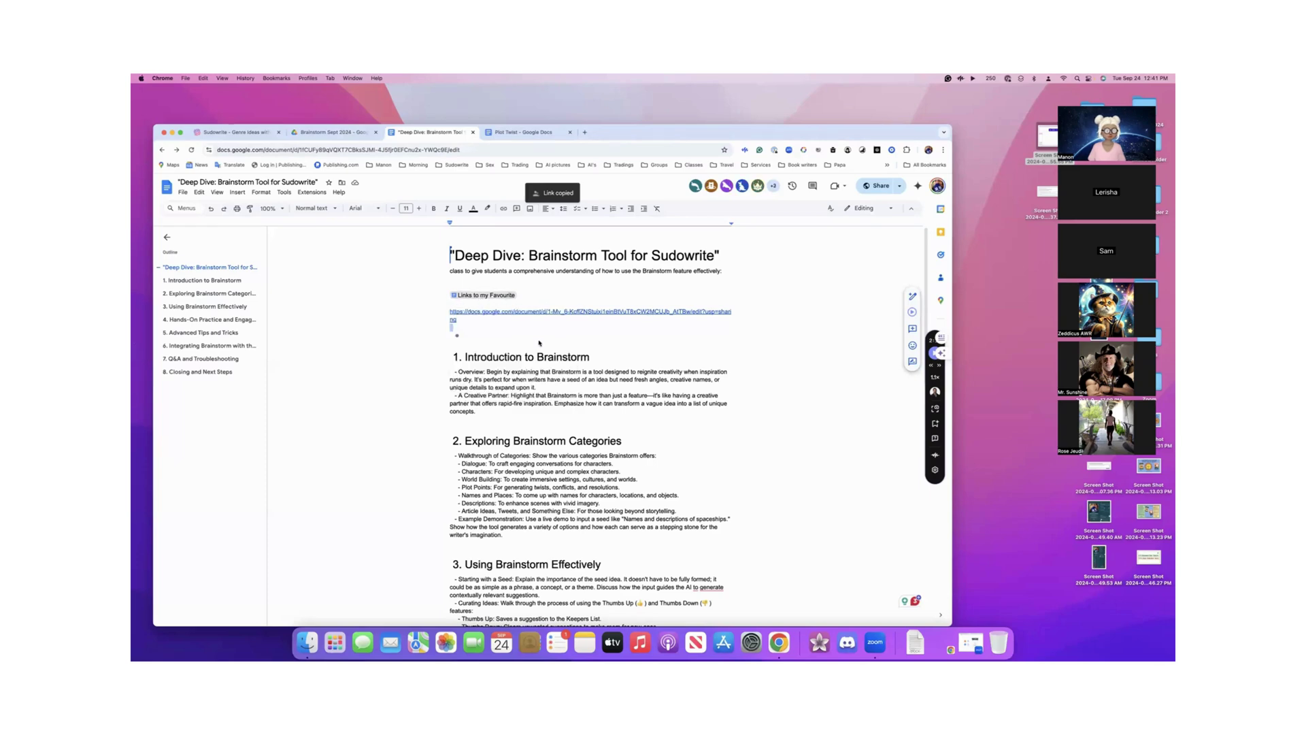
click(503, 329)
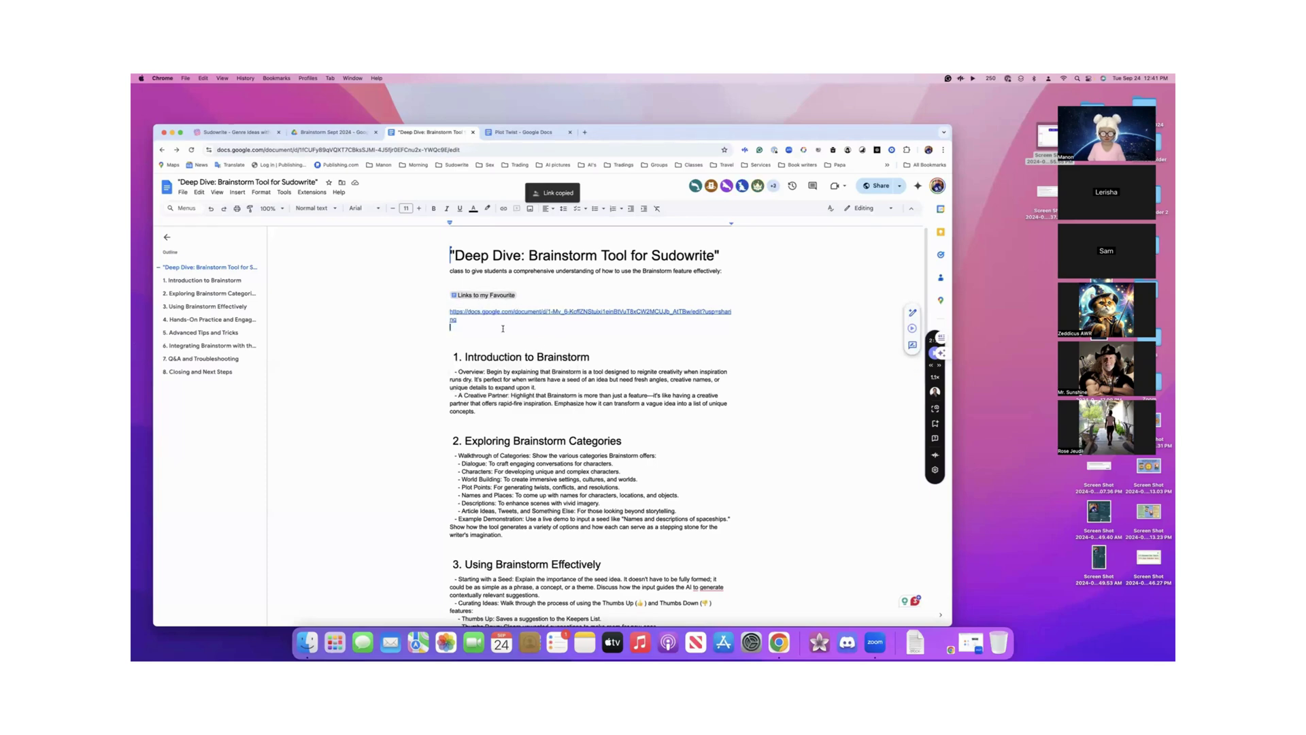
click(234, 132)
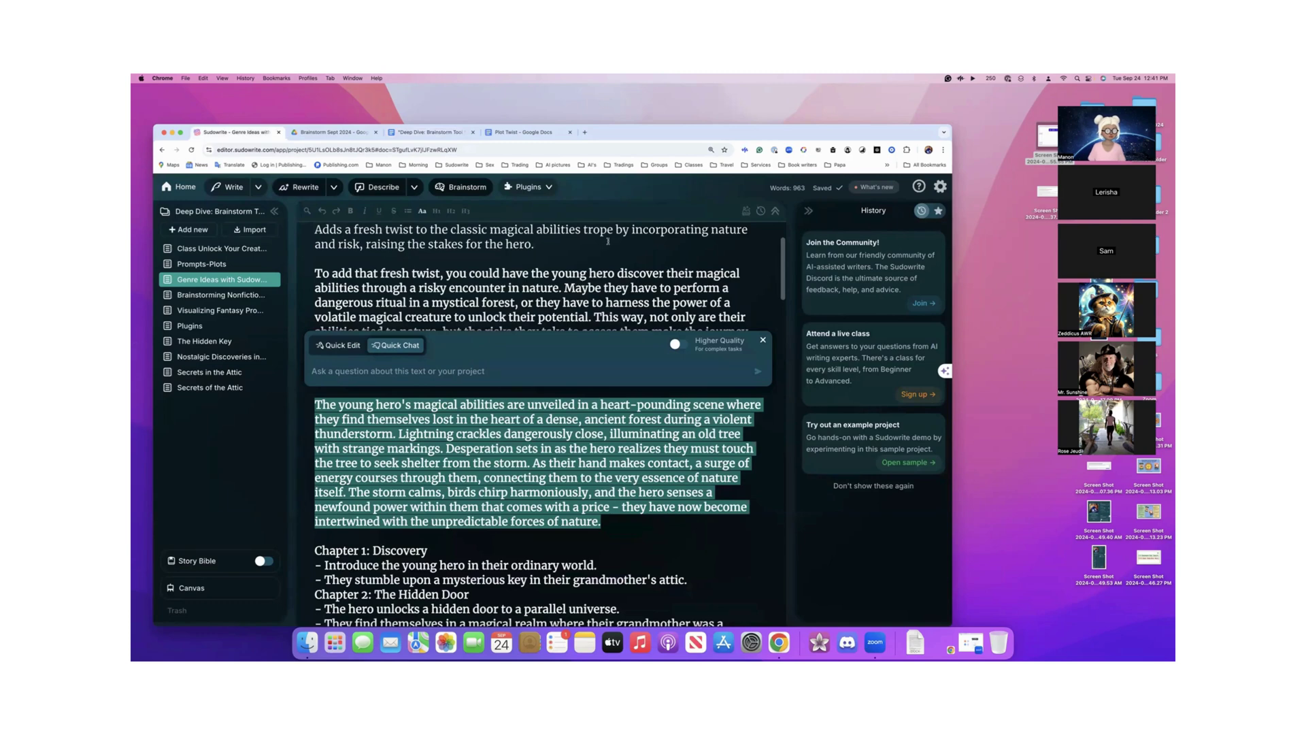
- Close the chat box and copy the paragraph under the Science Fiction question about introducing a psychological element
click(763, 341)
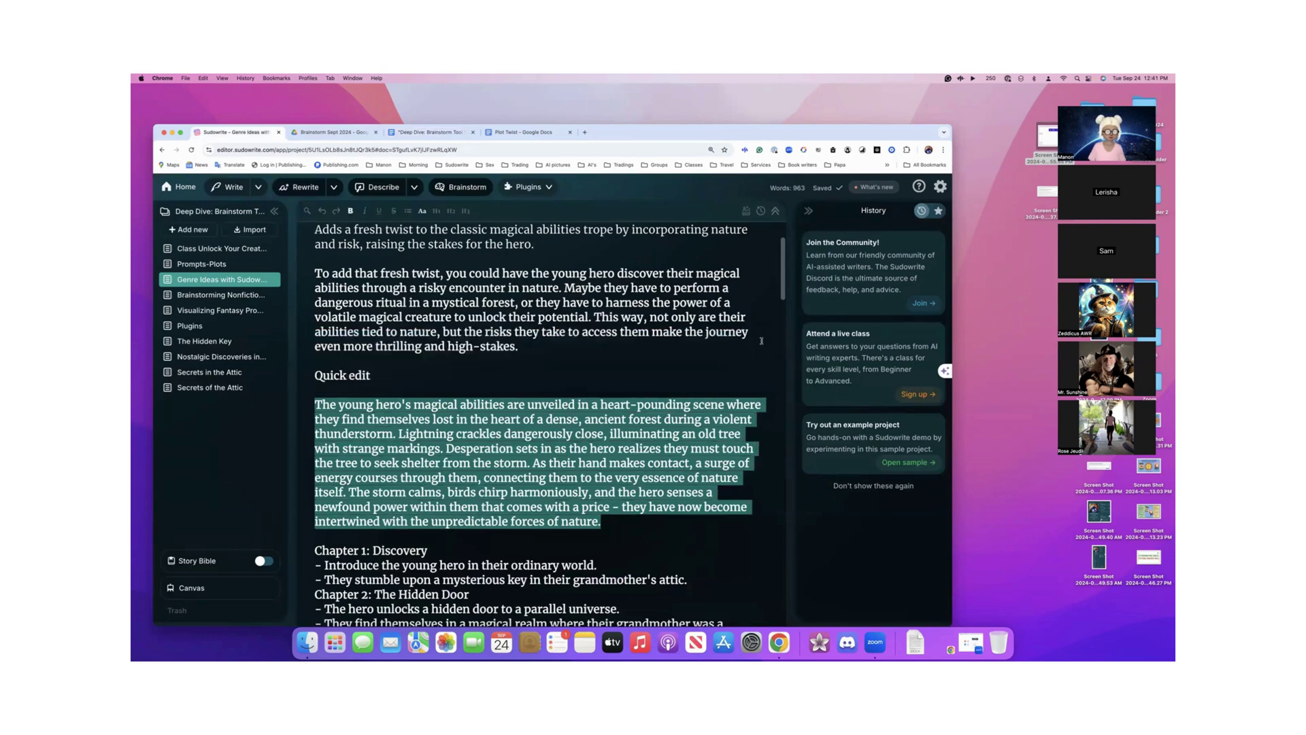
click(556, 433)
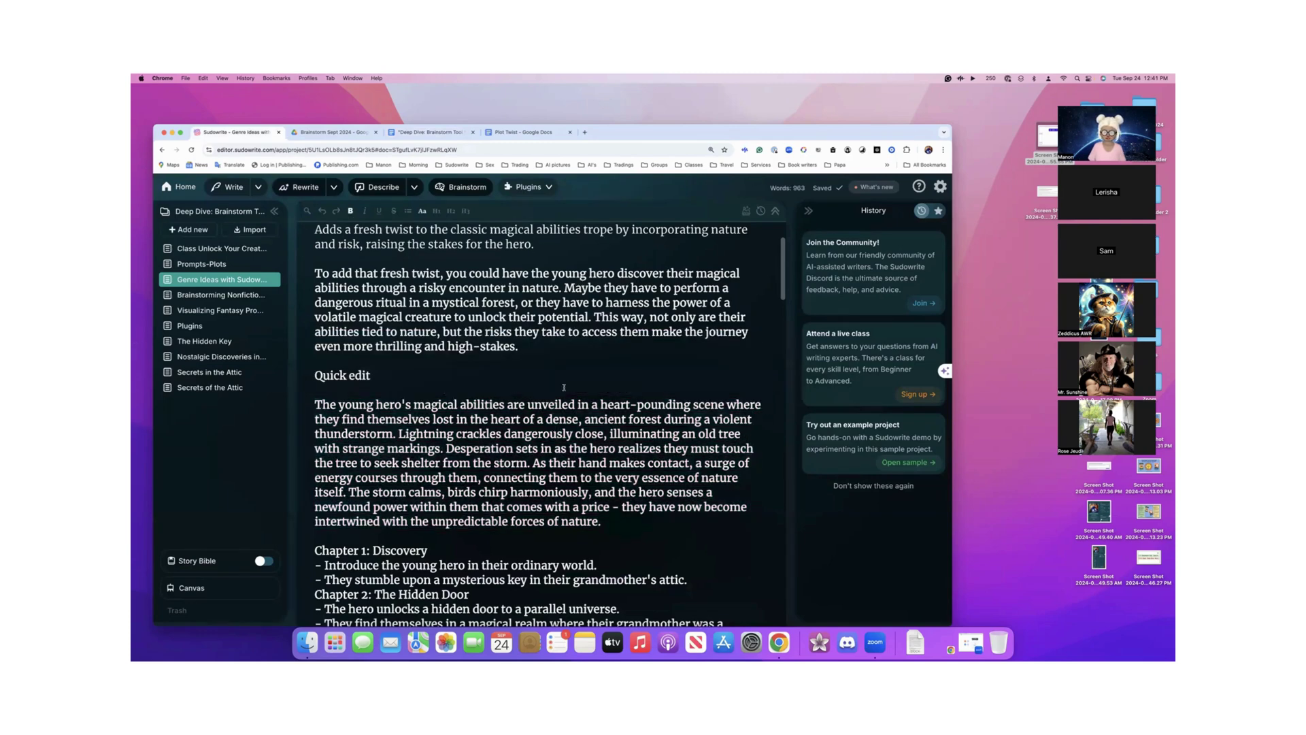
scroll(514, 268, down, 10)
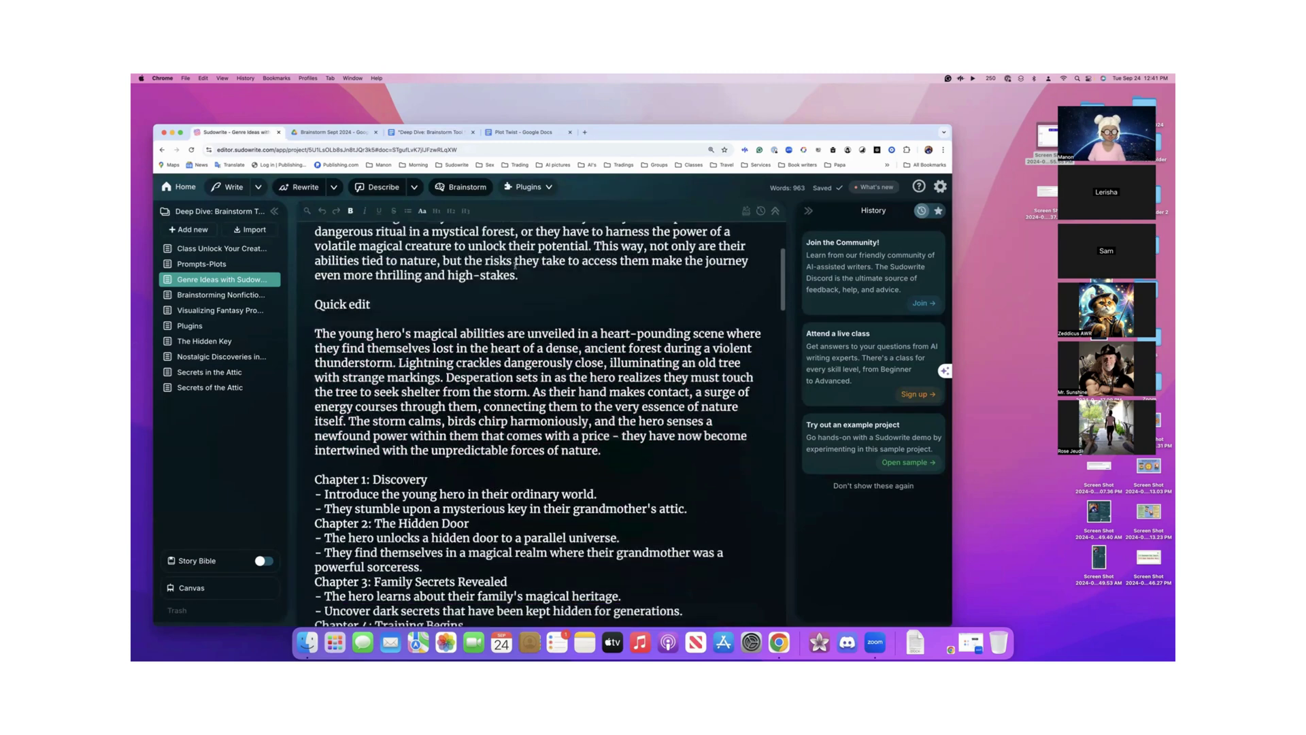
scroll(515, 259, down, 20)
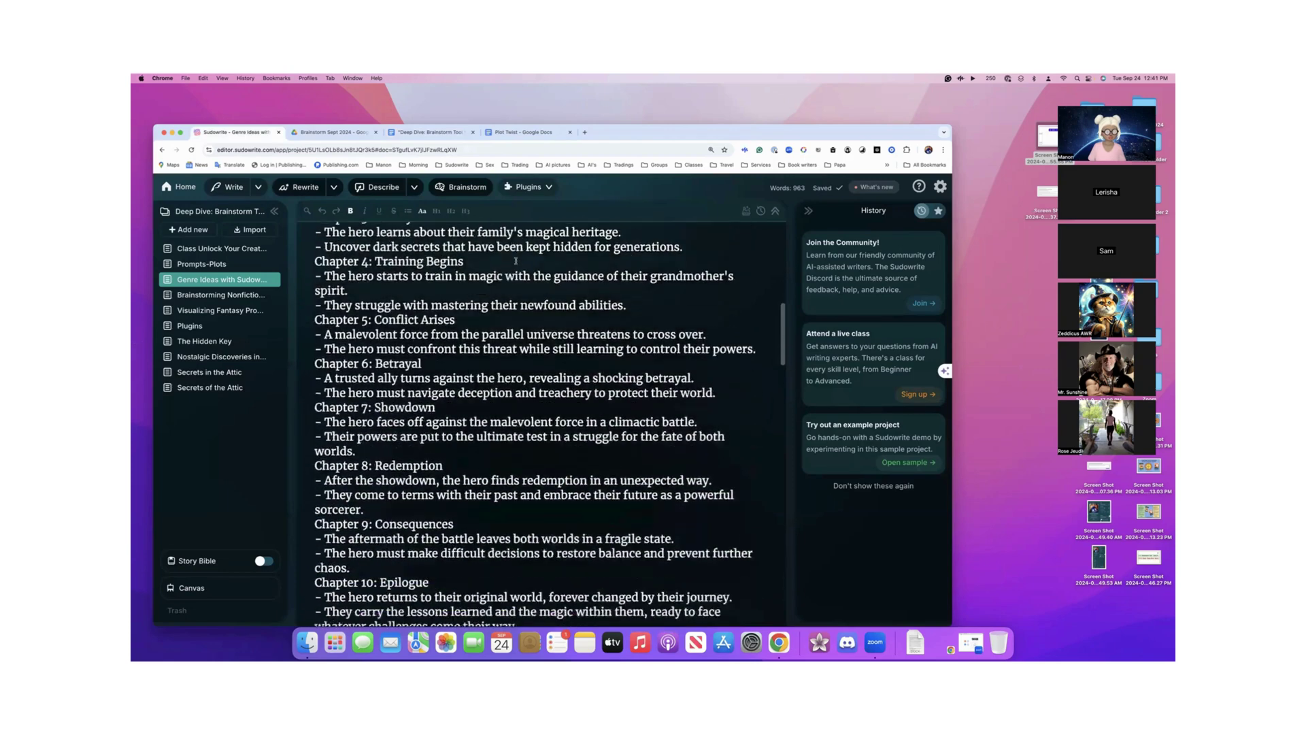
scroll(515, 259, down, 5)
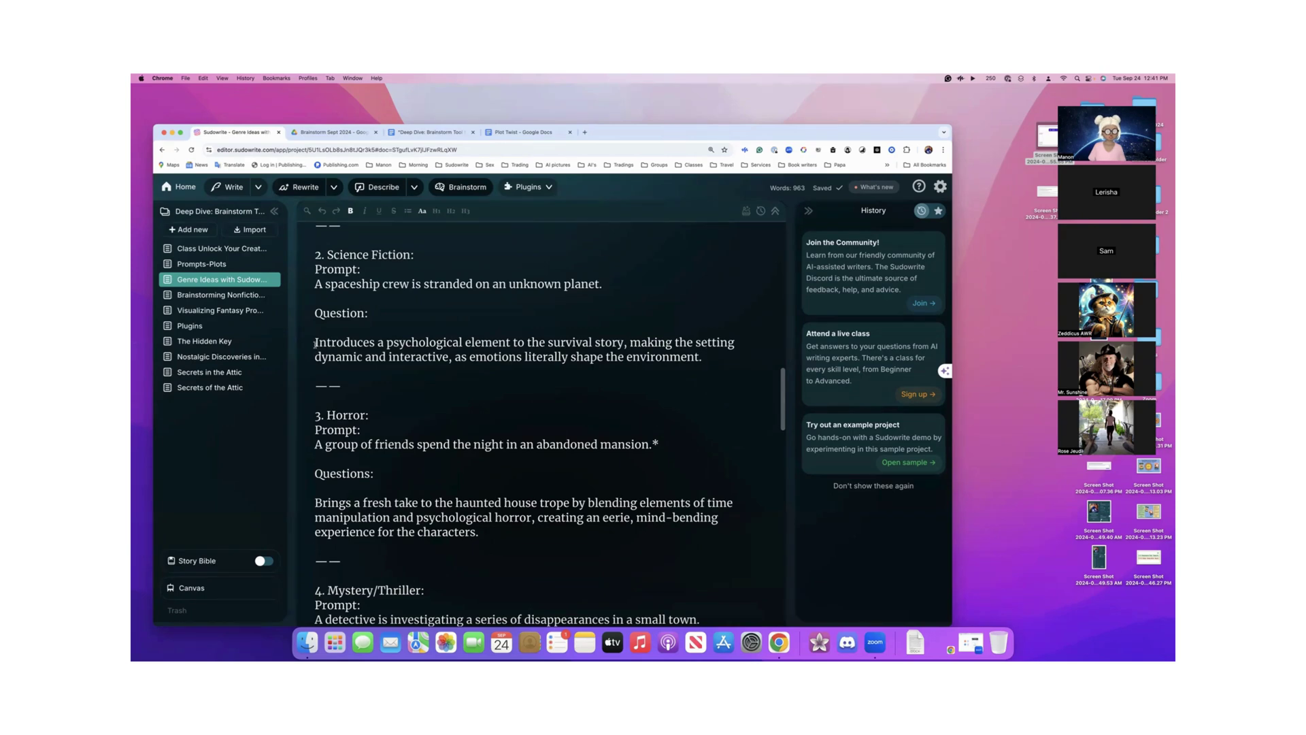
drag(315, 343, 702, 359)
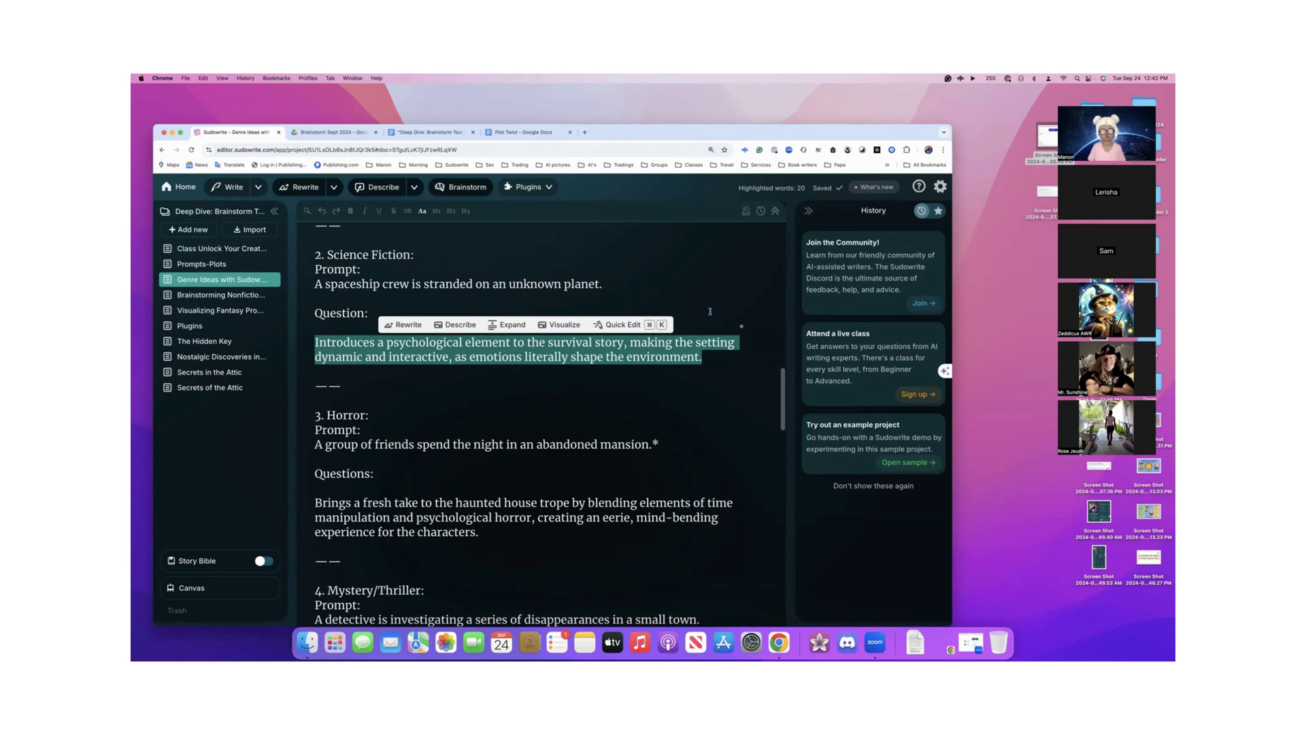
click(636, 298)
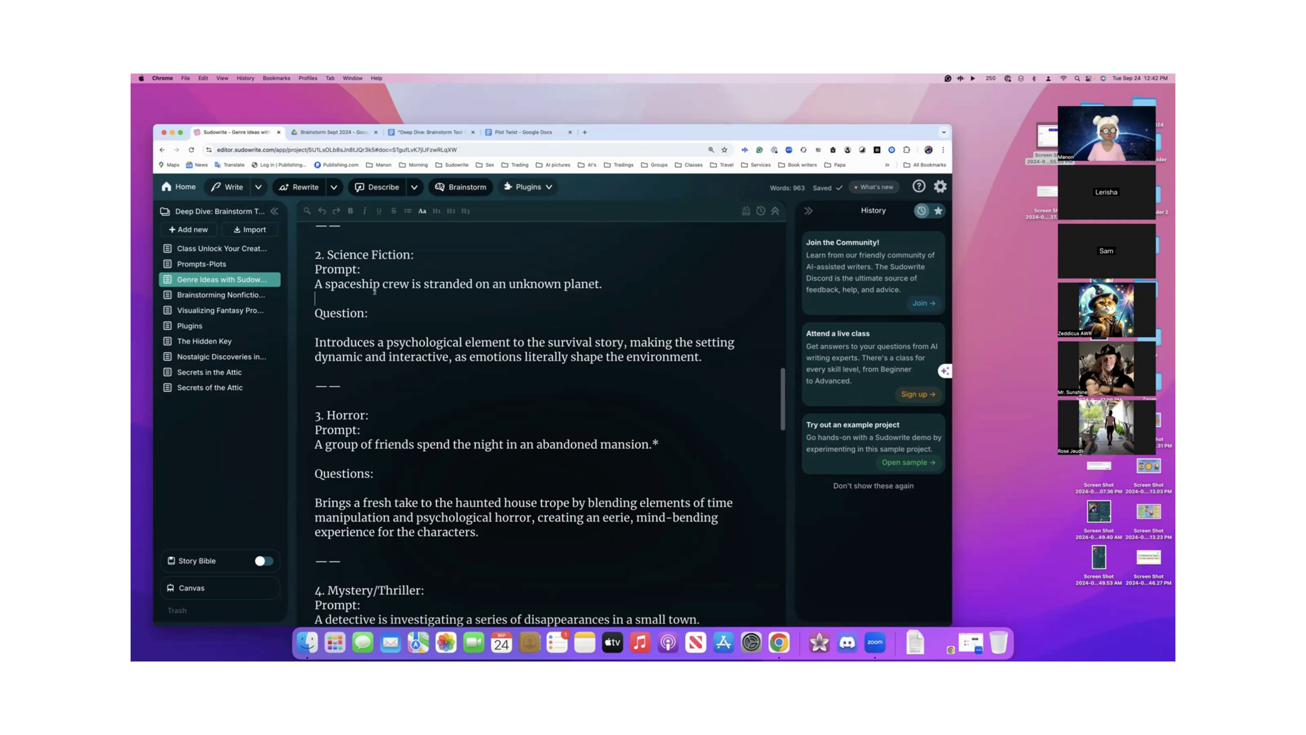
- Ask Quick Chat about the Science Fiction prompt line "A spaceship crew is stranded on an unknown planet." using the copied psychological-element paragraph
drag(316, 284, 607, 284)
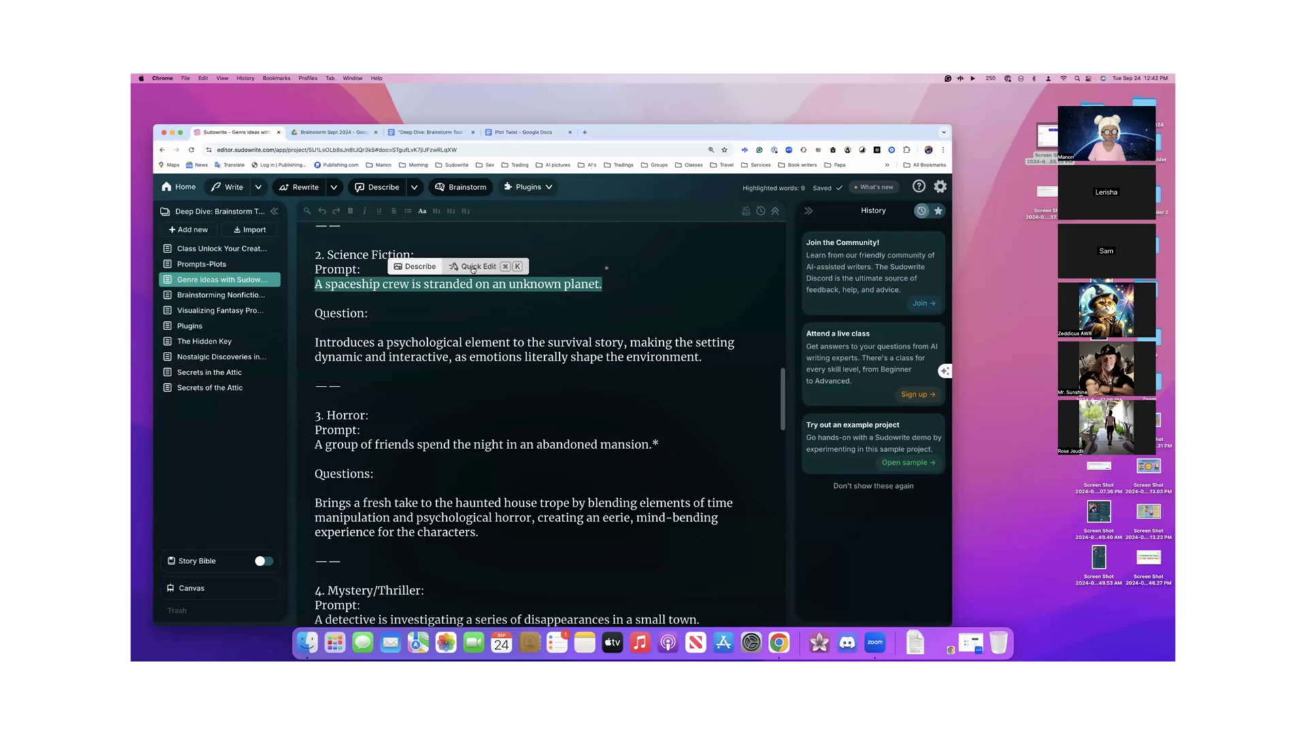
click(473, 268)
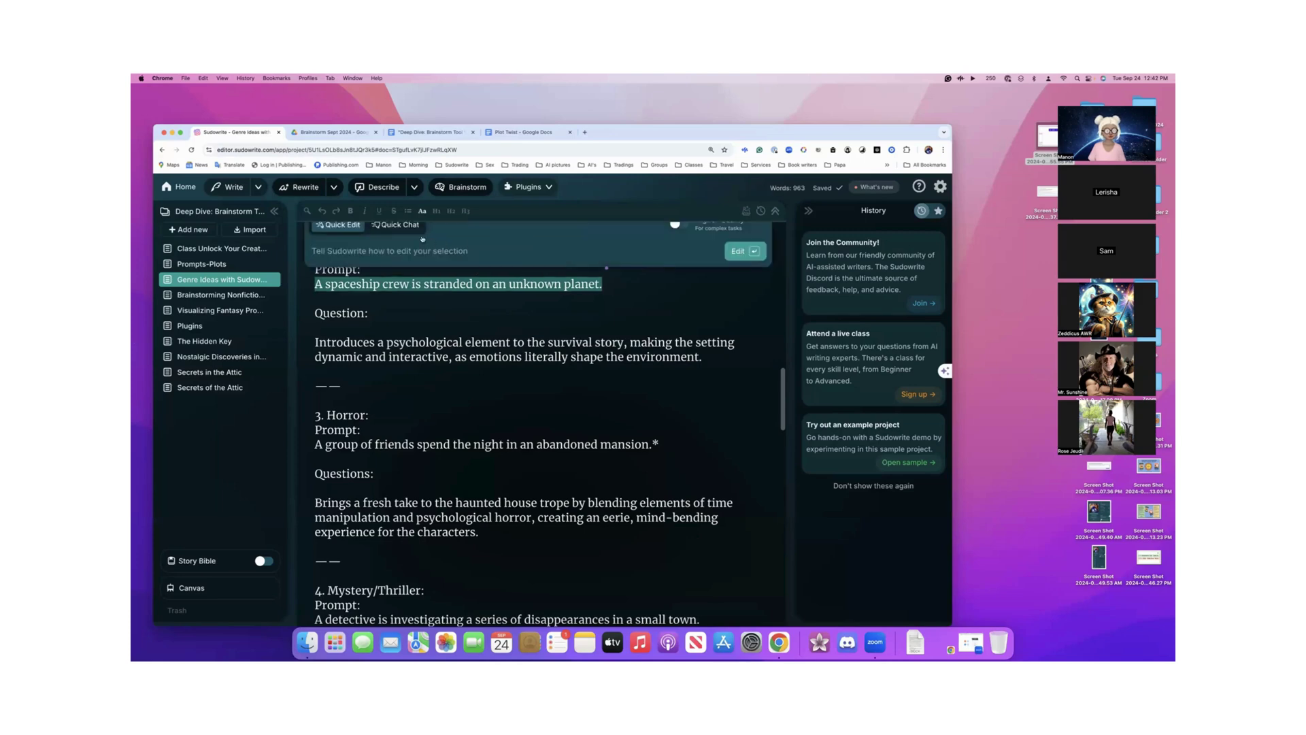
click(403, 226)
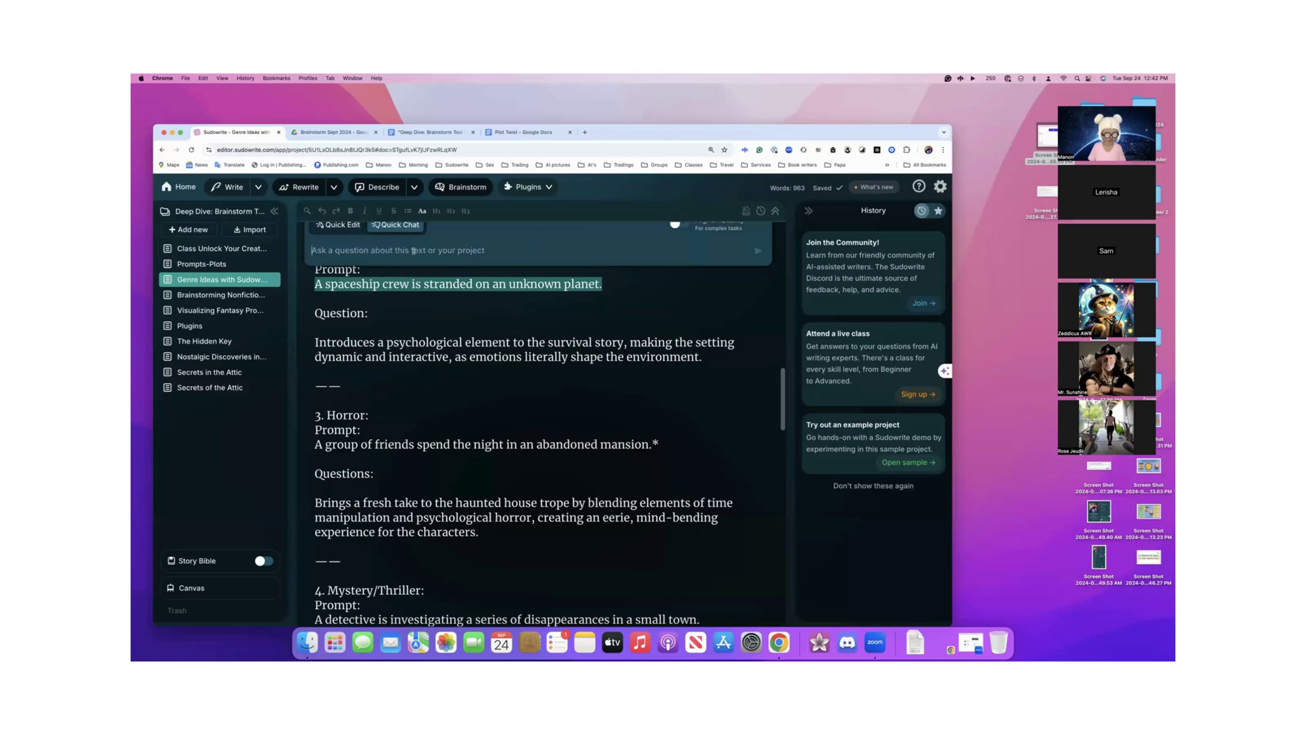
key(super+v)
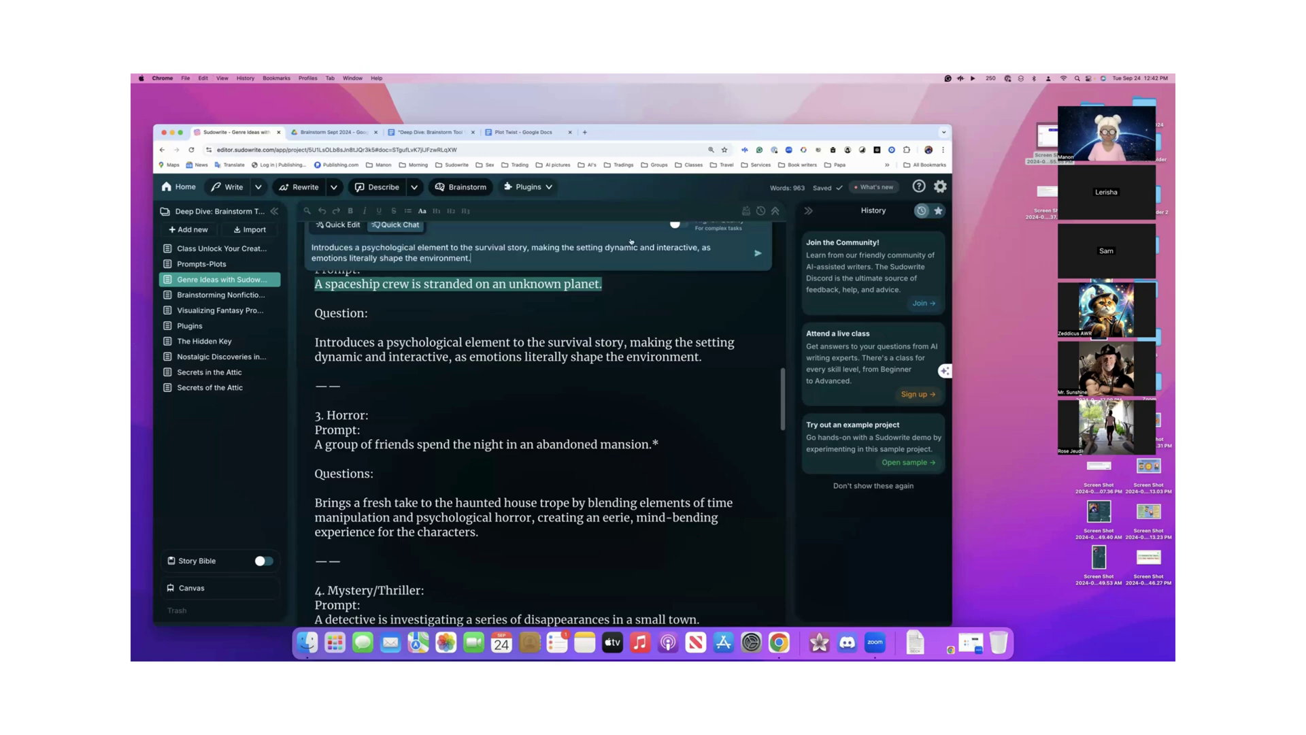
scroll(632, 241, up, 2)
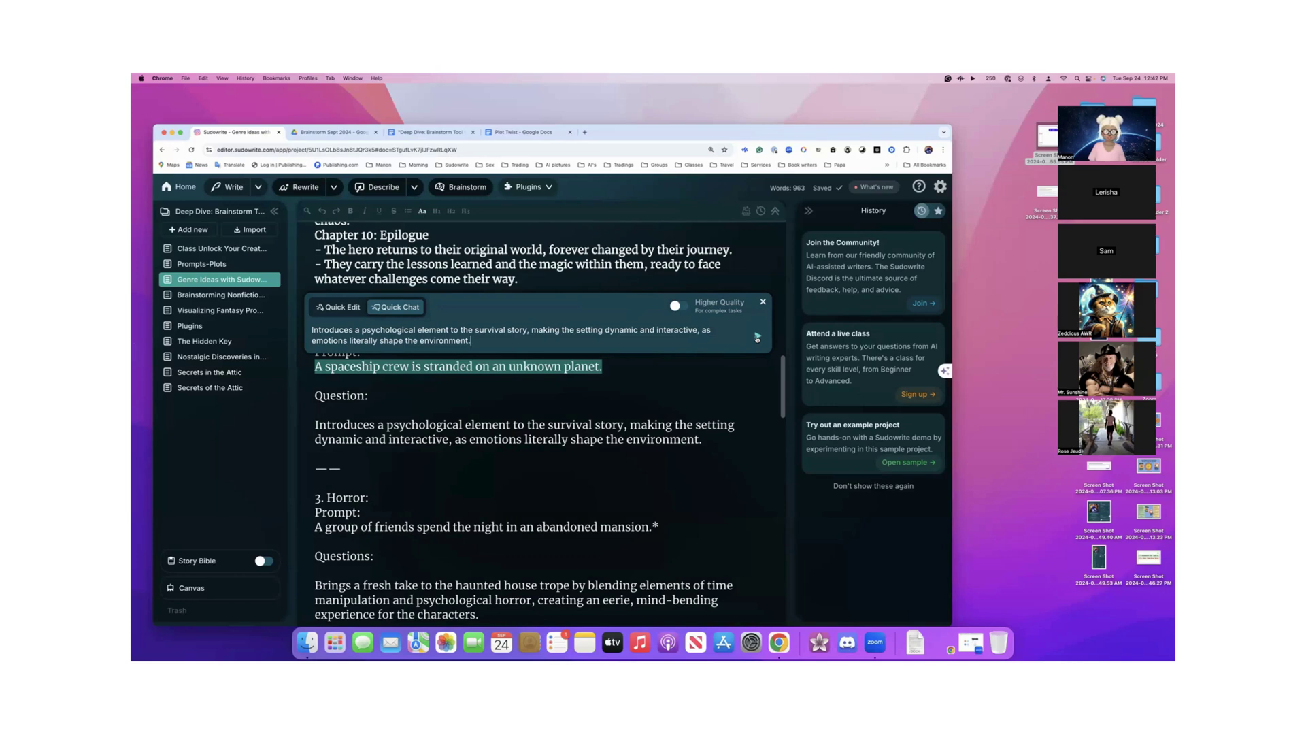
click(758, 336)
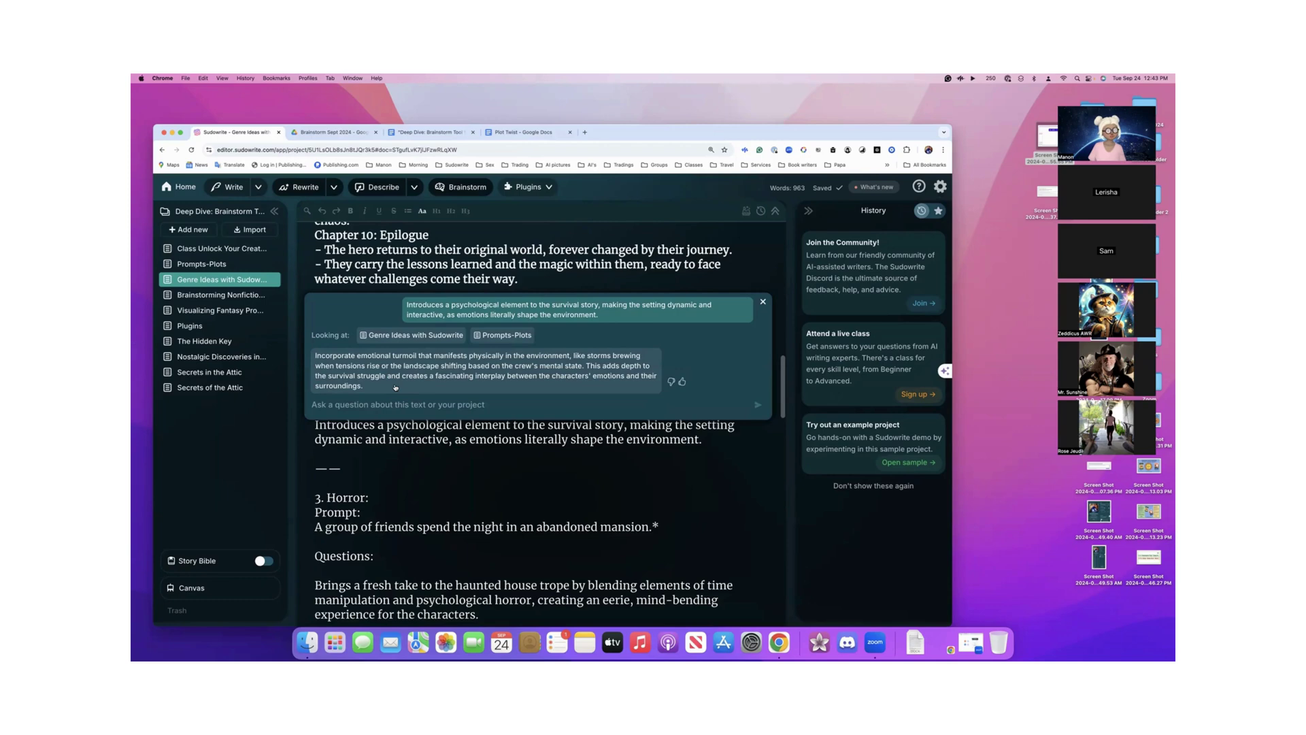
- Copy the chat reply about emotional turmoil, close the chat, and paste the reply as a new paragraph below the Science Fiction question text
scroll(395, 387, down, 1)
scroll(395, 386, up, 3)
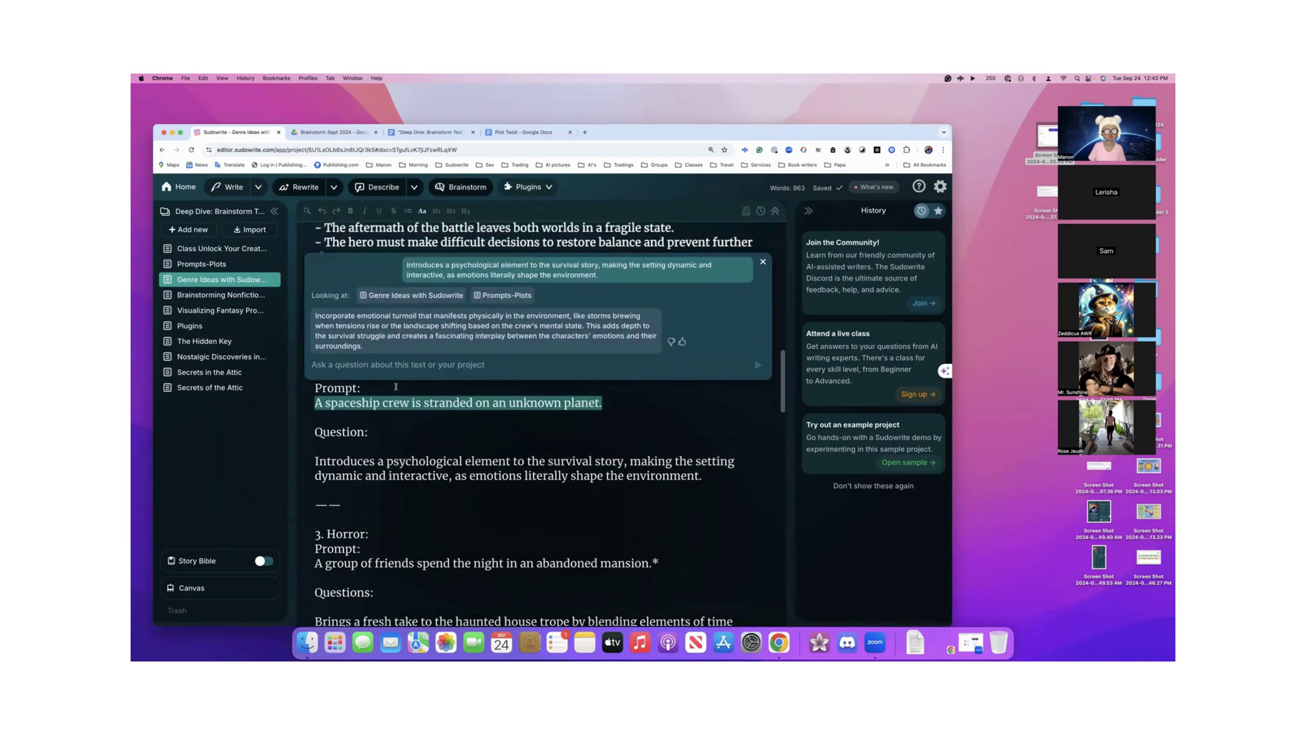
scroll(395, 387, up, 1)
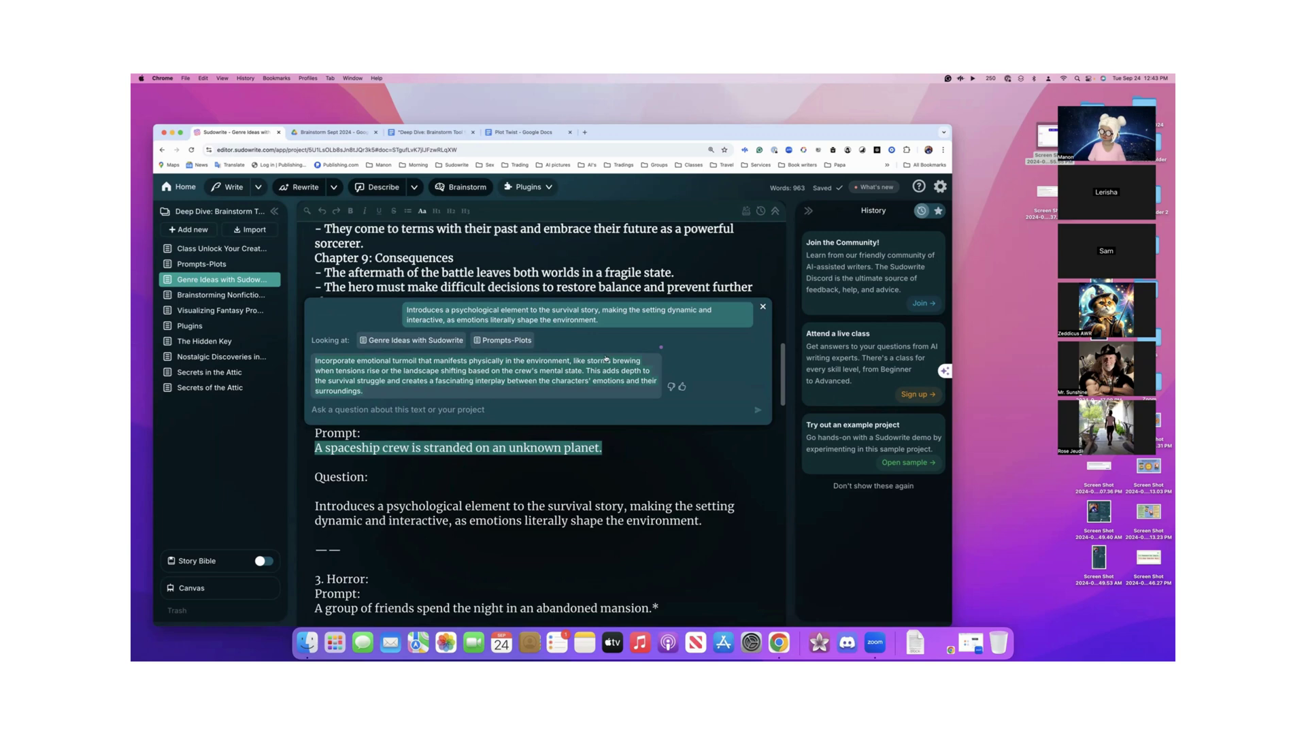
click(763, 308)
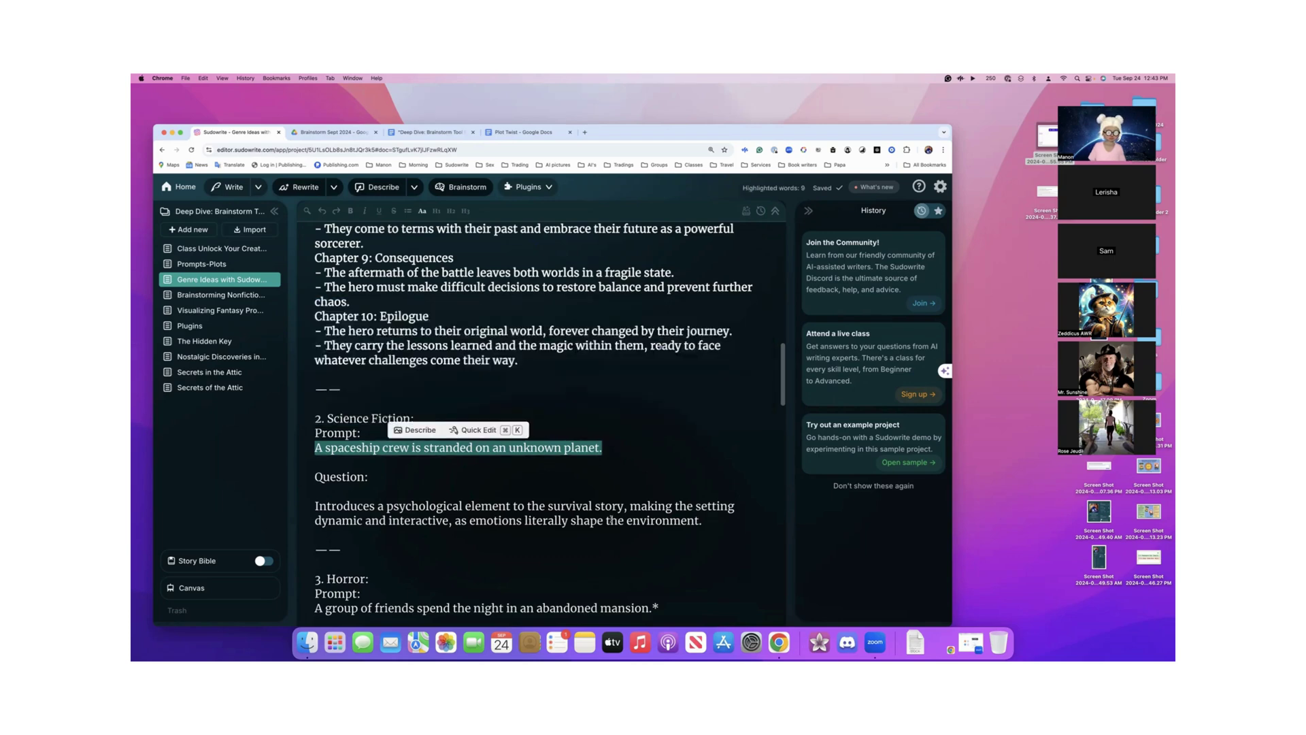
click(727, 521)
key(Return)
key(Return)
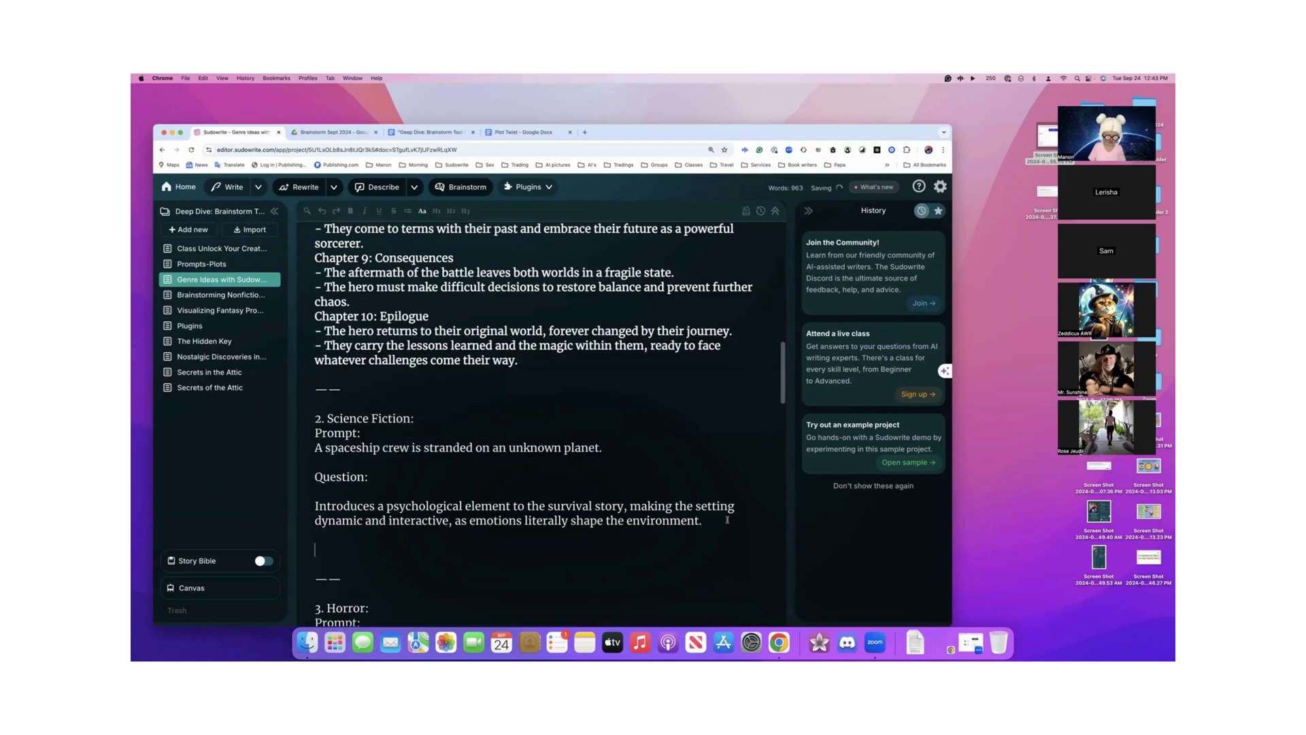
text(Incorporate emotional turmoil that manifests physically in the environment, like storms brewing when tensions rise or the landscape shifting based on the crew's mental state. This adds depth to the survival struggle and creates a fascinating interplay between the characters' emotions and their surroundings.)
scroll(580, 529, down, 2)
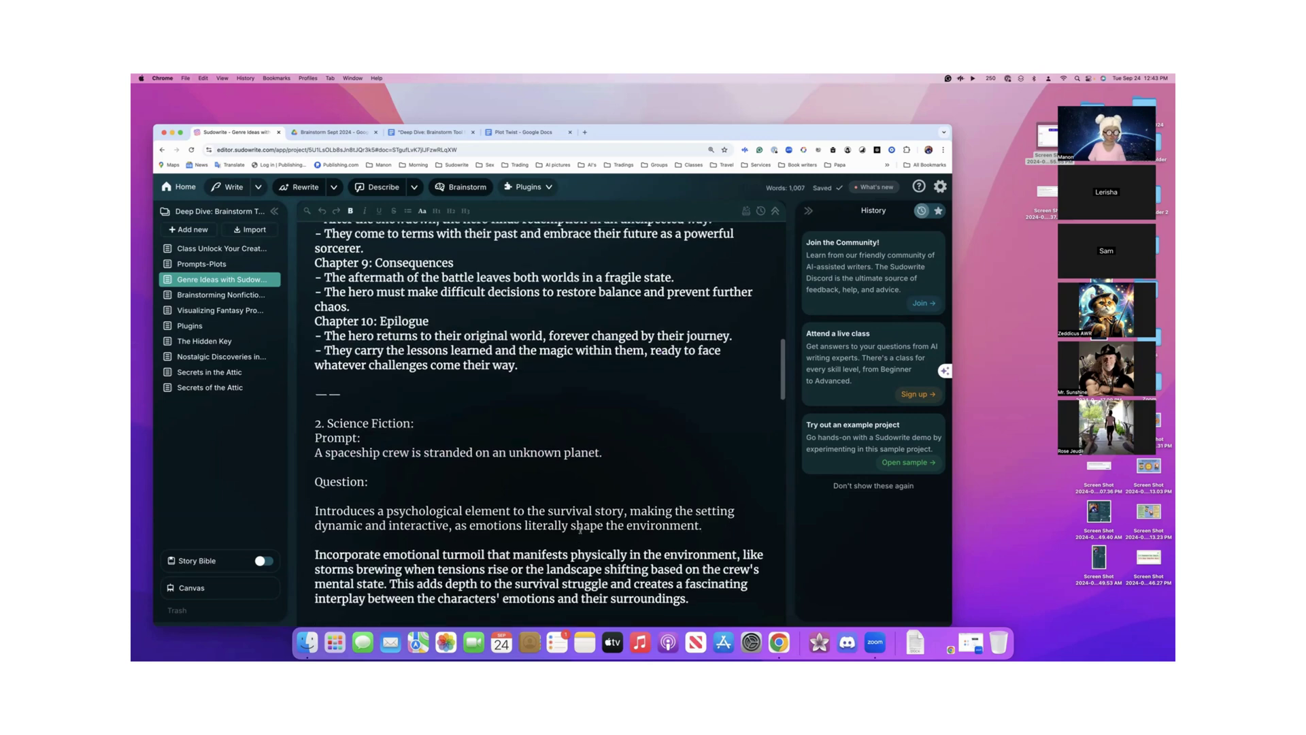
- Draft a Quick Edit instruction for the spaceship crew line reading "Write a synopsis with" followed by the copied emotional turmoil paragraph
scroll(579, 529, down, 2)
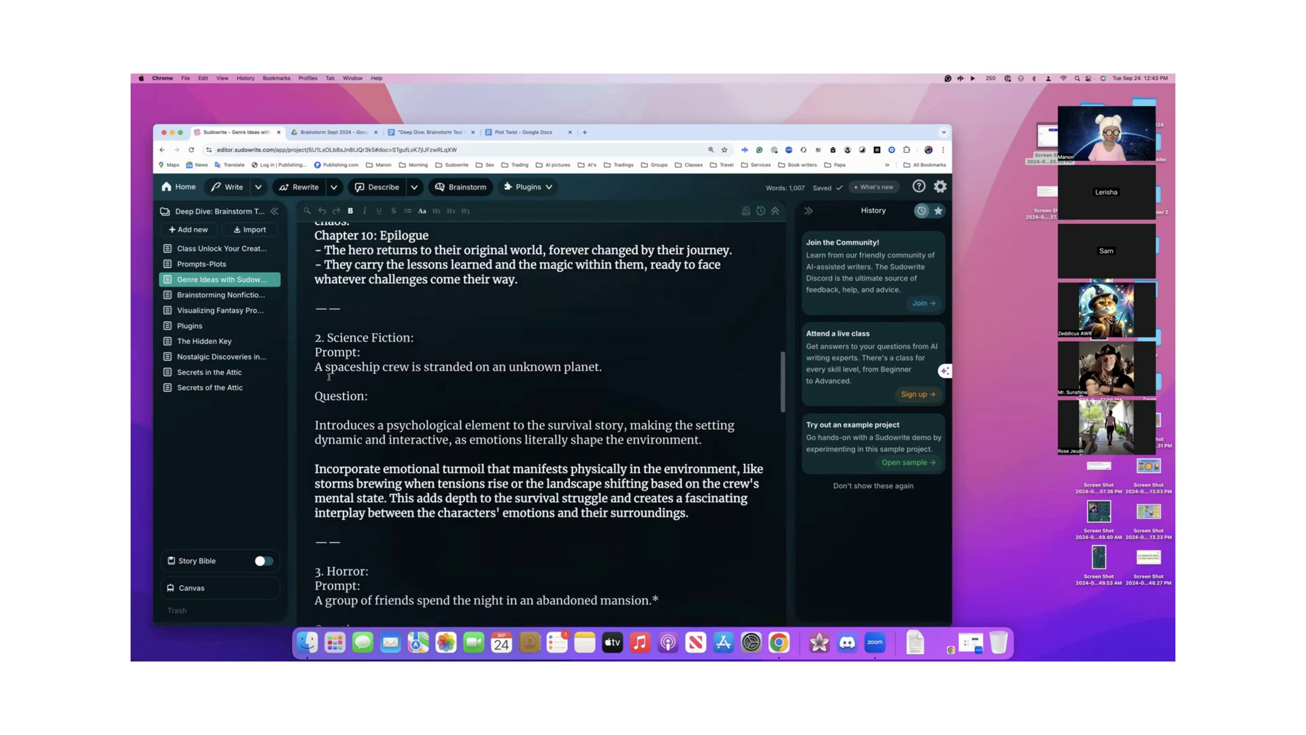
drag(320, 367, 614, 375)
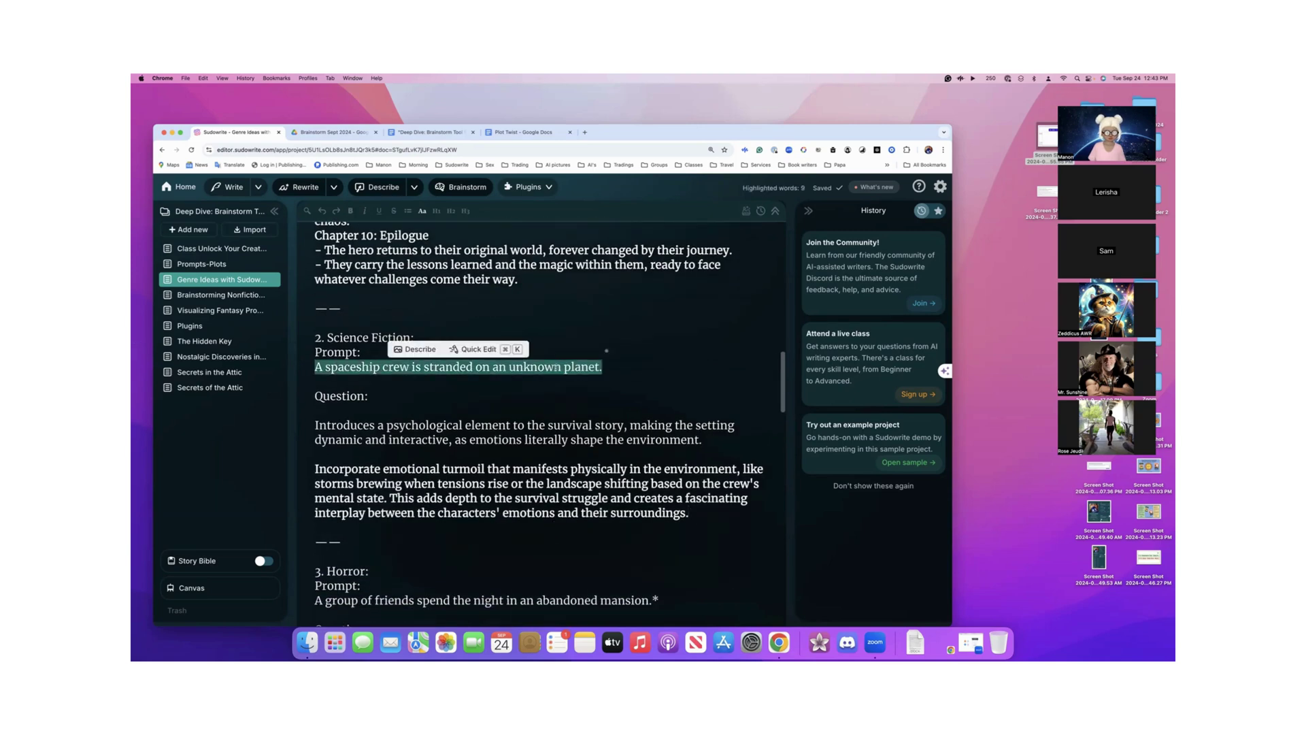
click(482, 351)
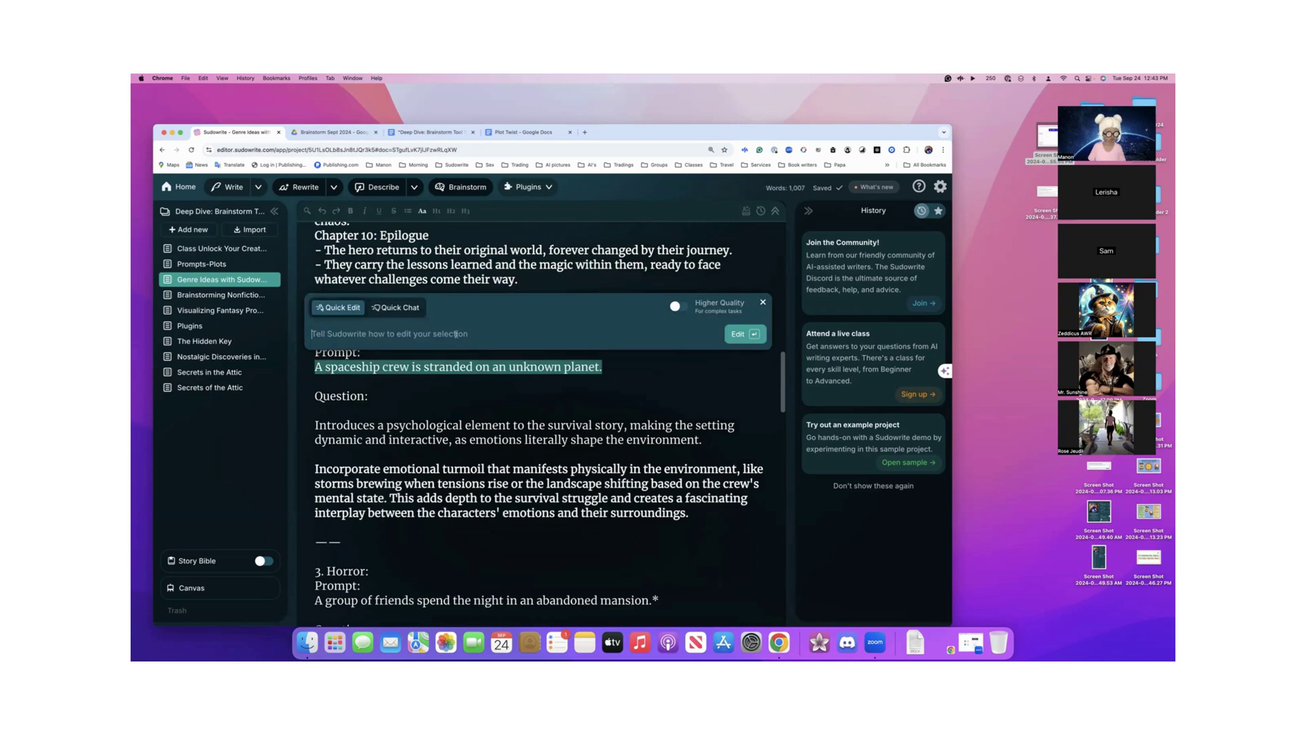
text(Write)
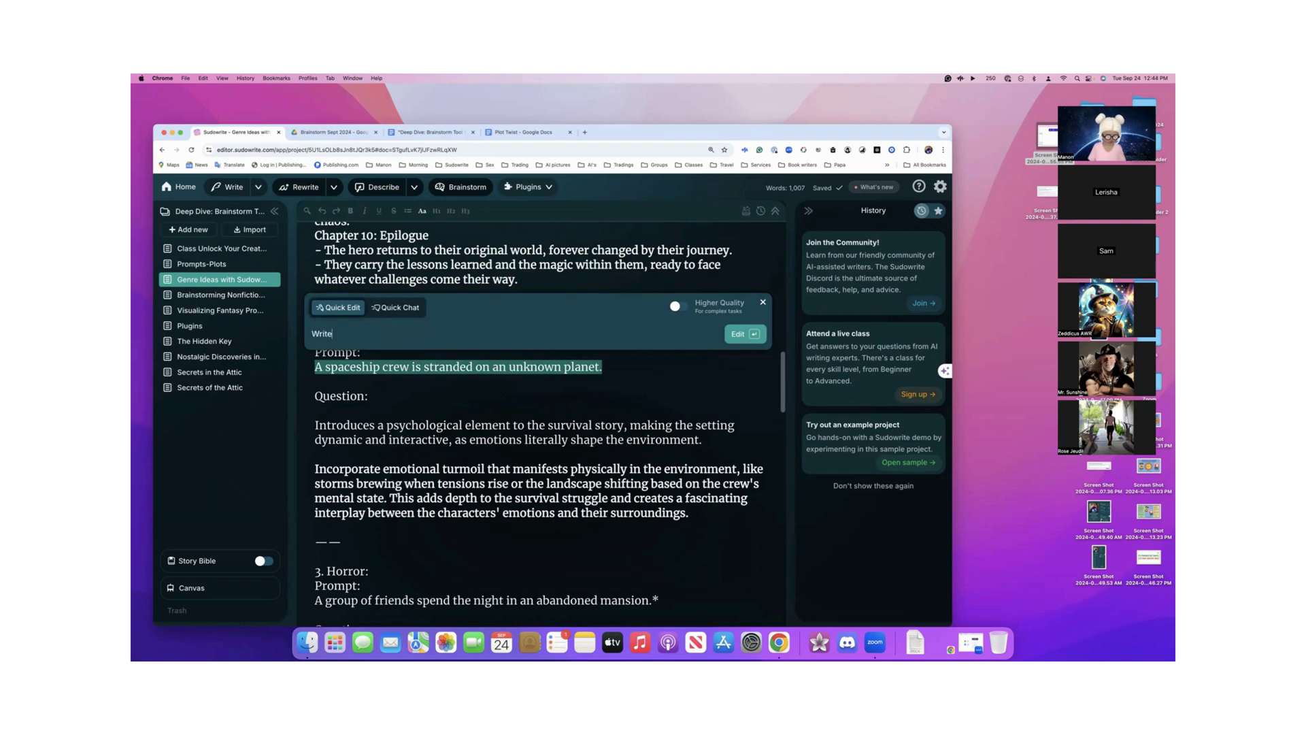
text( a synopo)
key(BackSpace)
key(BackSpace)
text(psis with)
text(Incorporate emotional turmoil that manifests physically in the environment, like storms brewing when tensions rise or the landscape shifting based on the crew's mental state. This adds depth to the survival struggle and creates a fascinating interplay between the characters' emotions and their surroundings.)
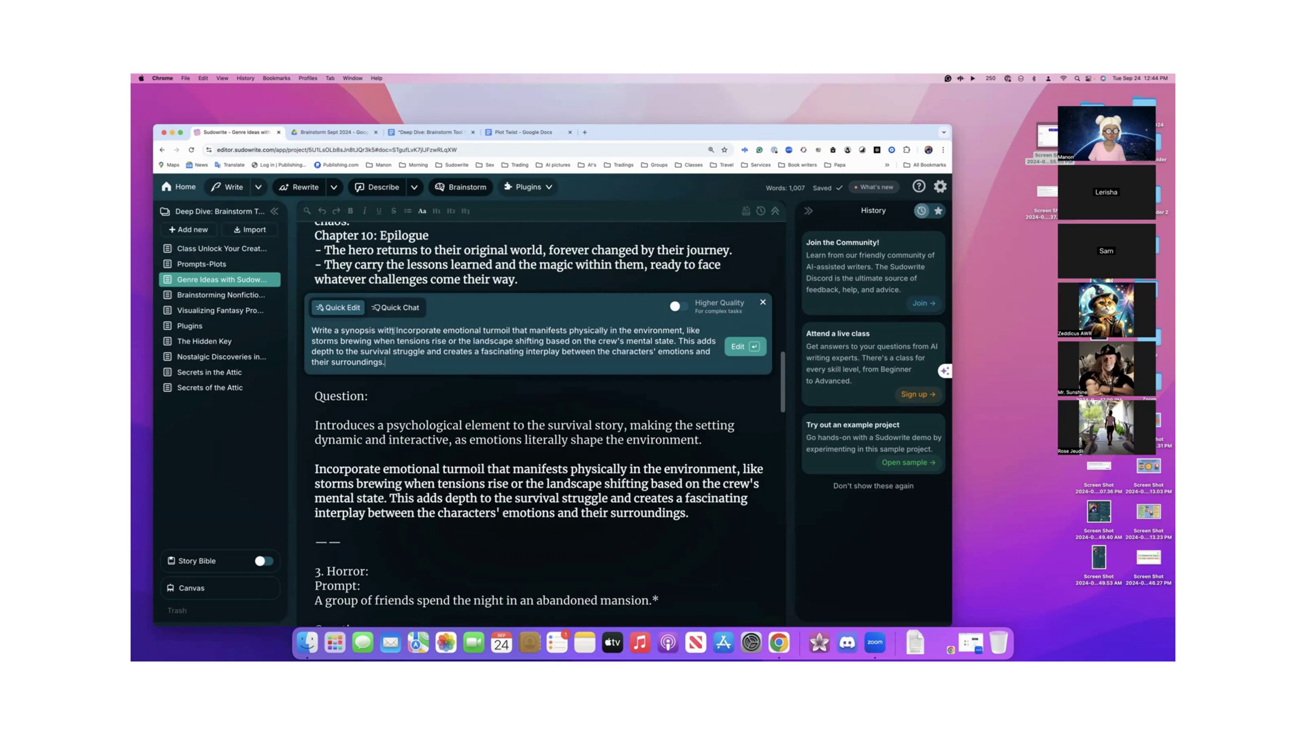
- Reword the instruction's opening to "Write a synopsis by Incorporating emotional turmoil" and run the edit on the spaceship crew line
key(BackSpace)
key(BackSpace)
key(BackSpace)
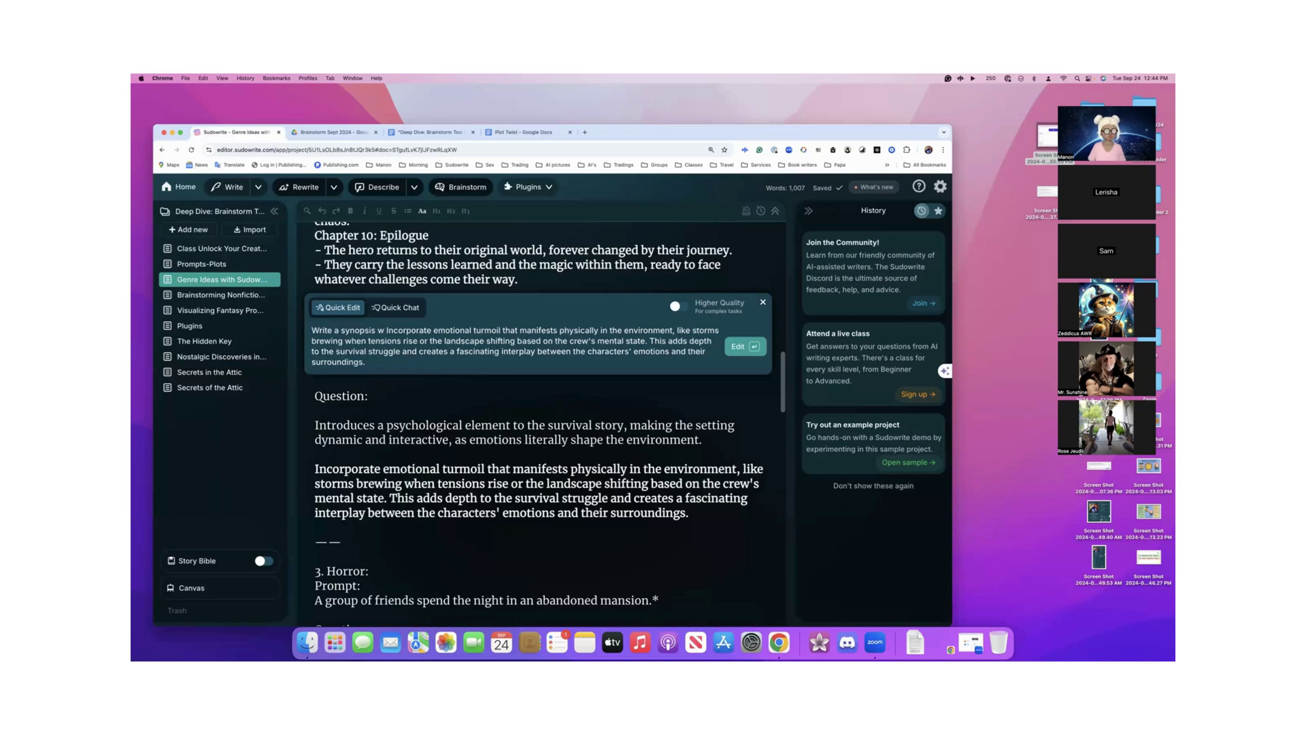
key(BackSpace)
text(by)
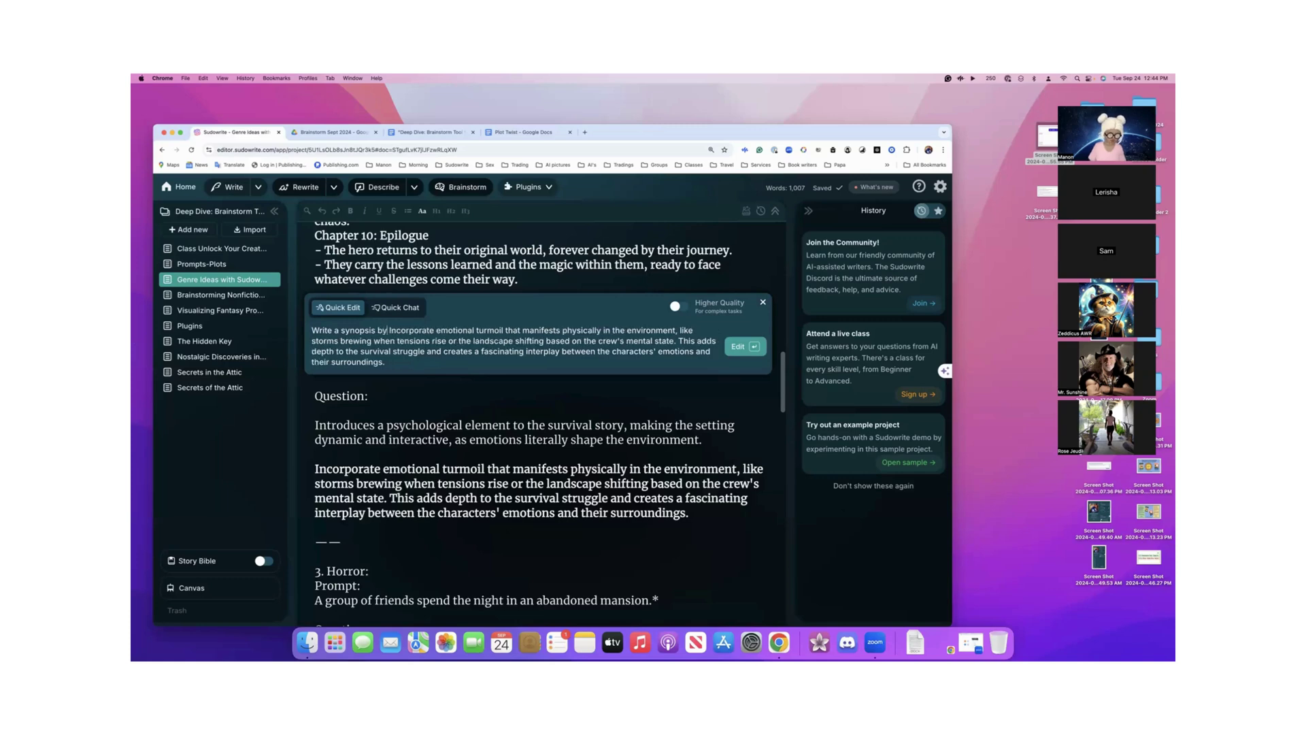
key(BackSpace)
text(ing)
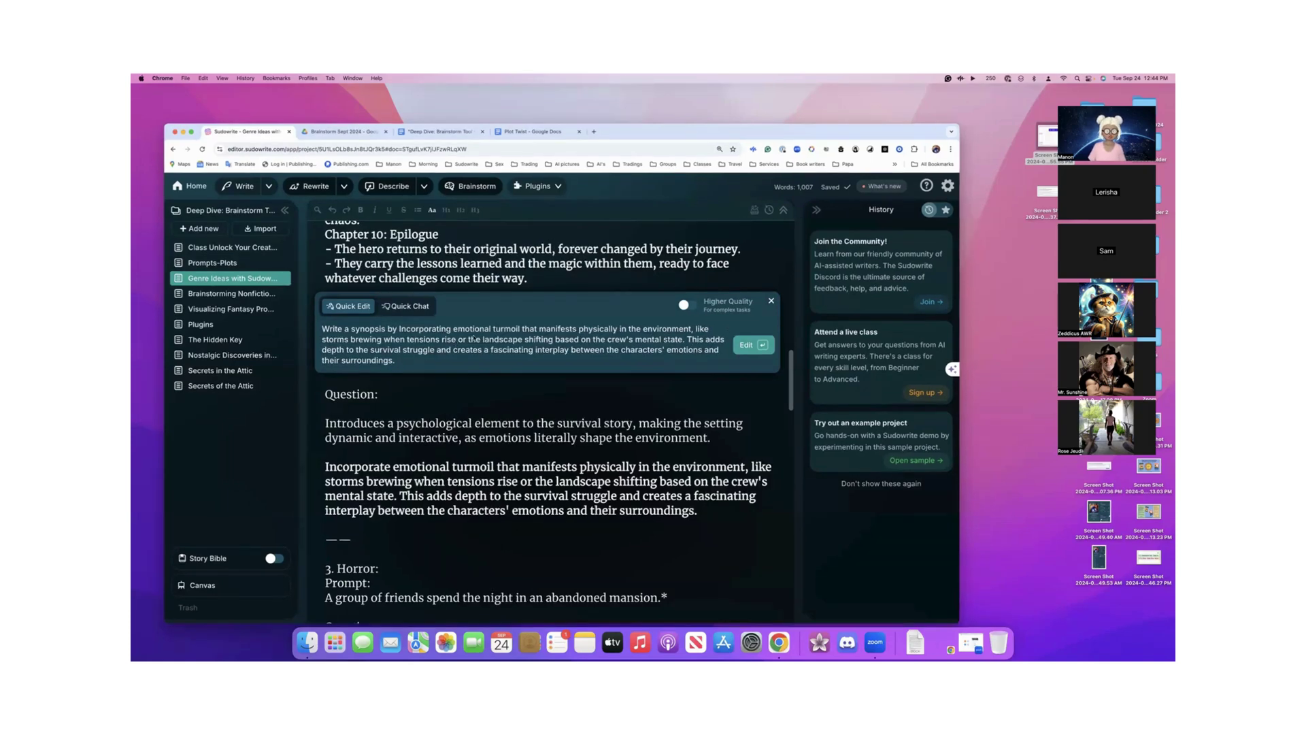
key(ctrl+Up)
click(629, 315)
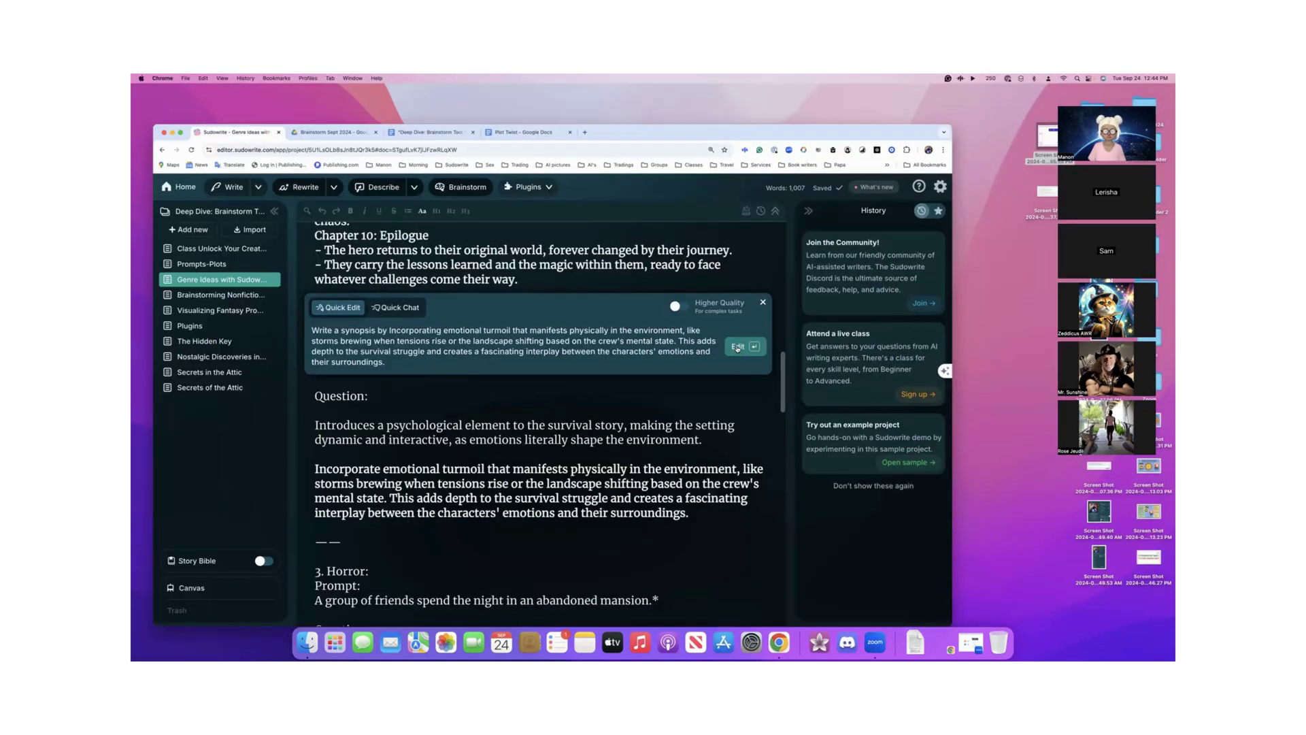
click(737, 347)
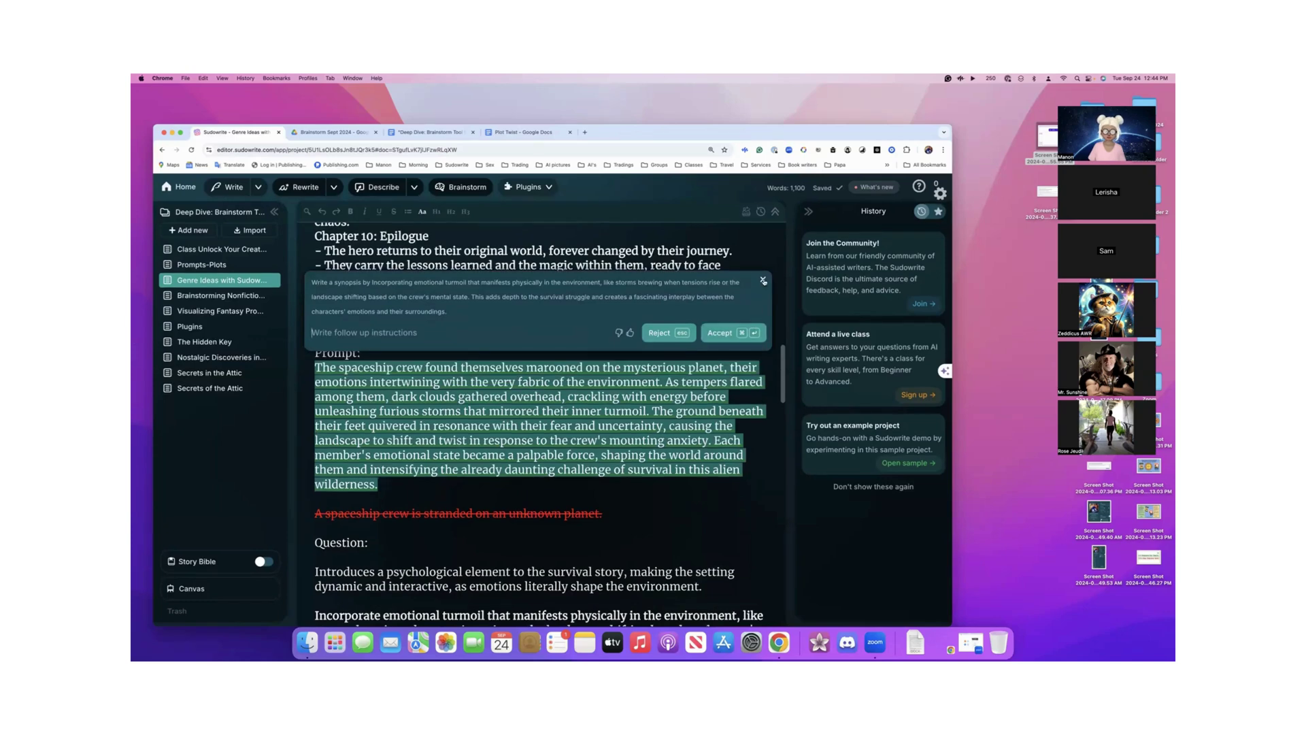
- Accept the generated synopsis for the Science Fiction prompt, then restore the struck-through original line beside it
click(716, 333)
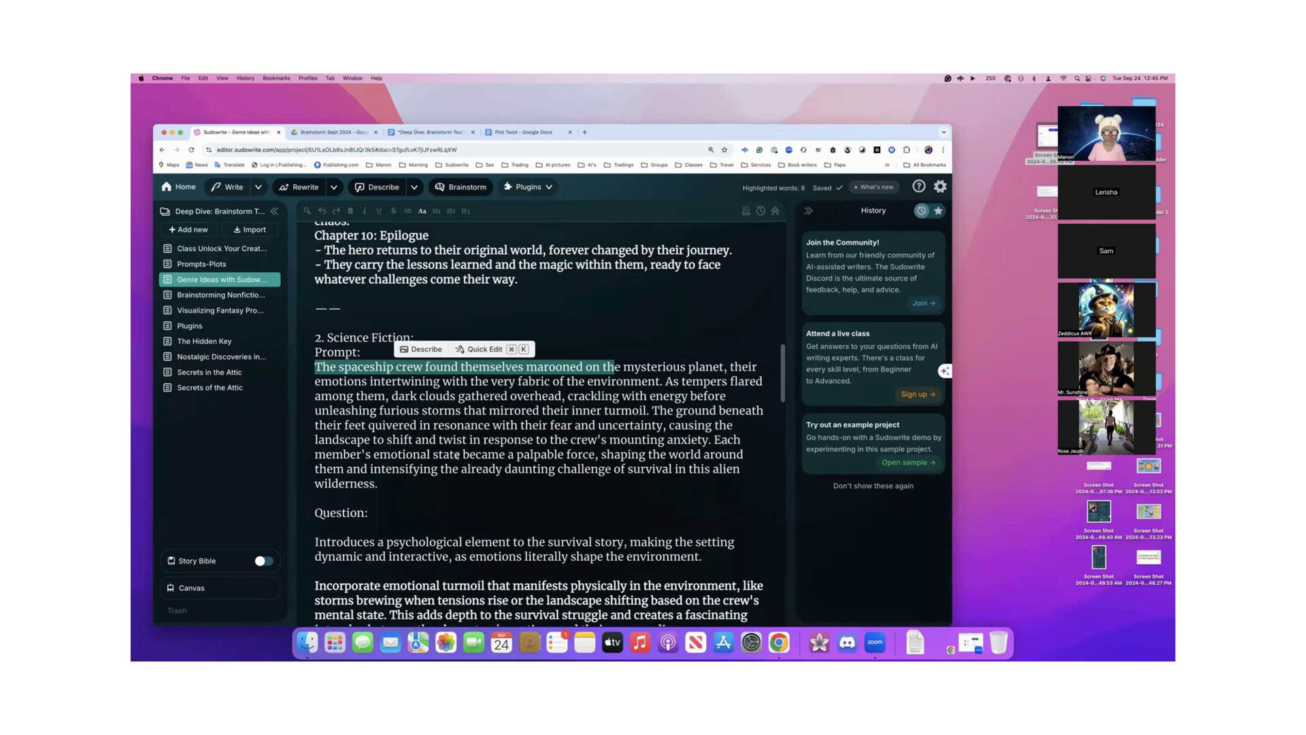
click(448, 493)
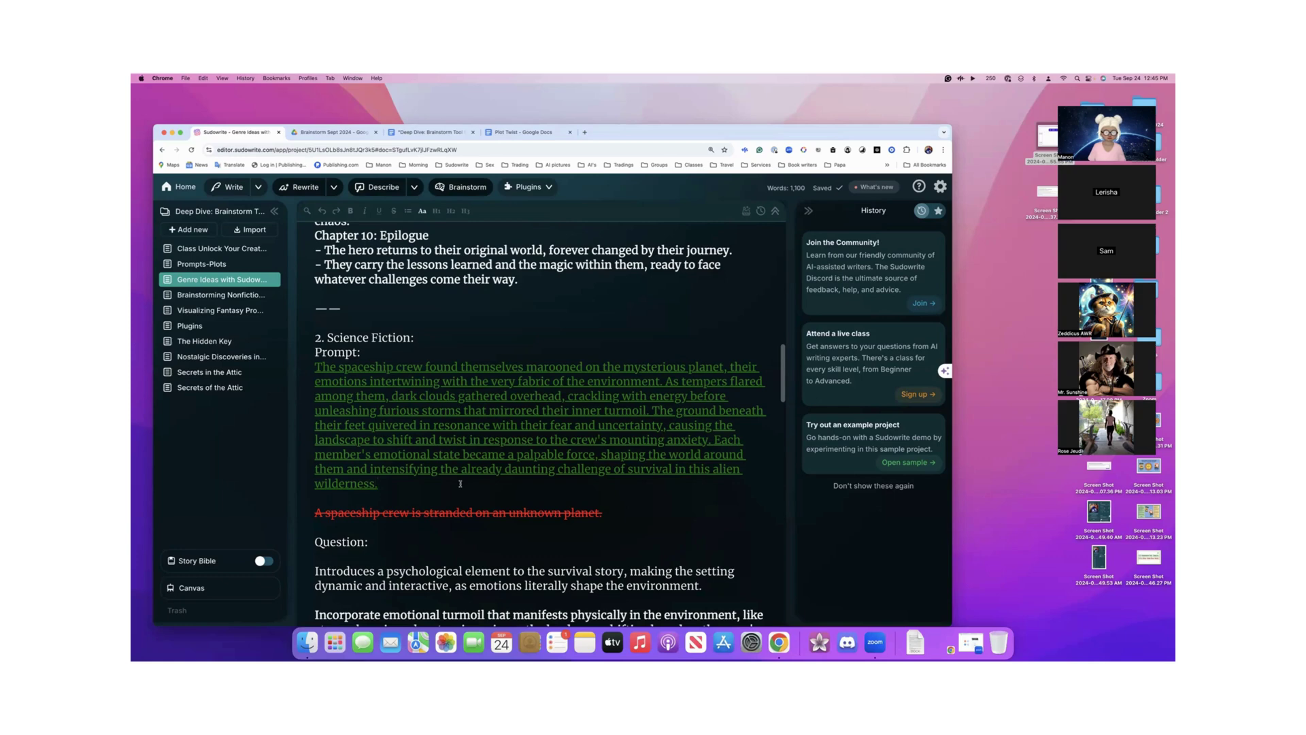
- Review the revised Science Fiction section and the Horror and Mystery/Thriller prompts below it
scroll(460, 483, up, 2)
scroll(460, 484, down, 2)
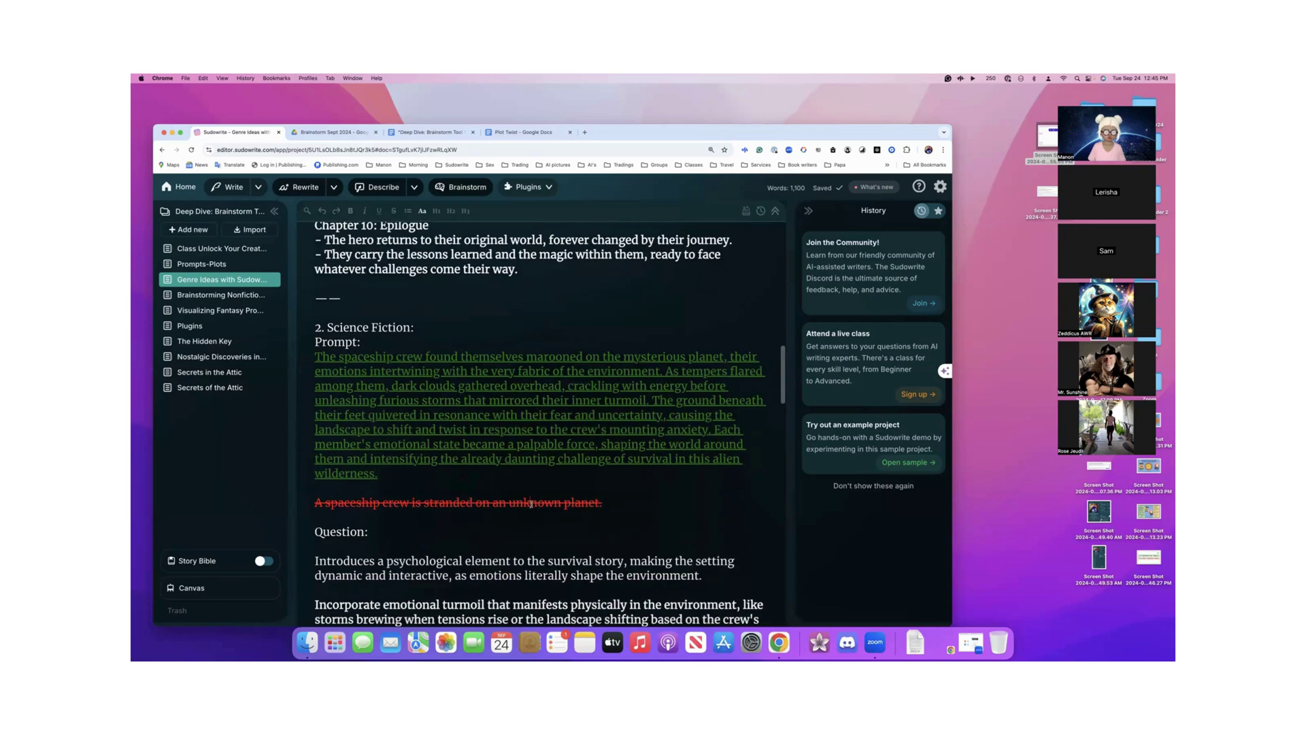
scroll(443, 412, down, 4)
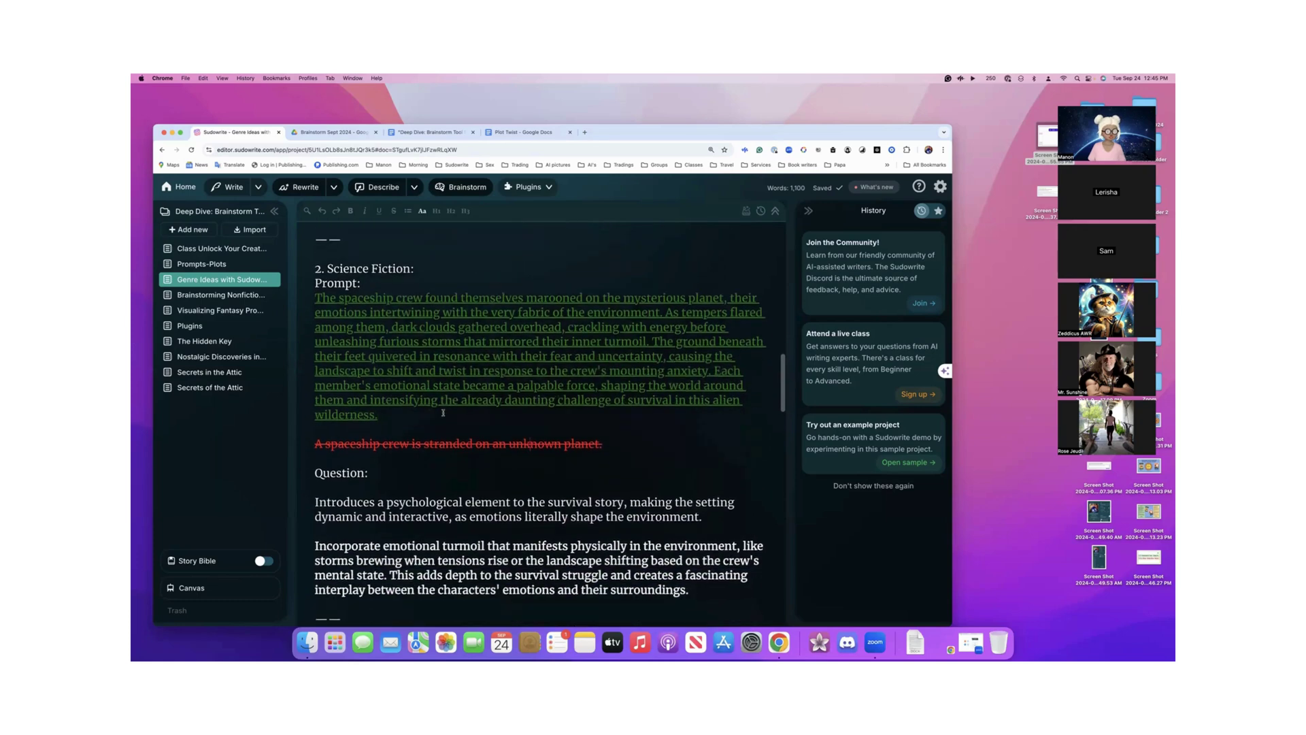
scroll(443, 413, down, 2)
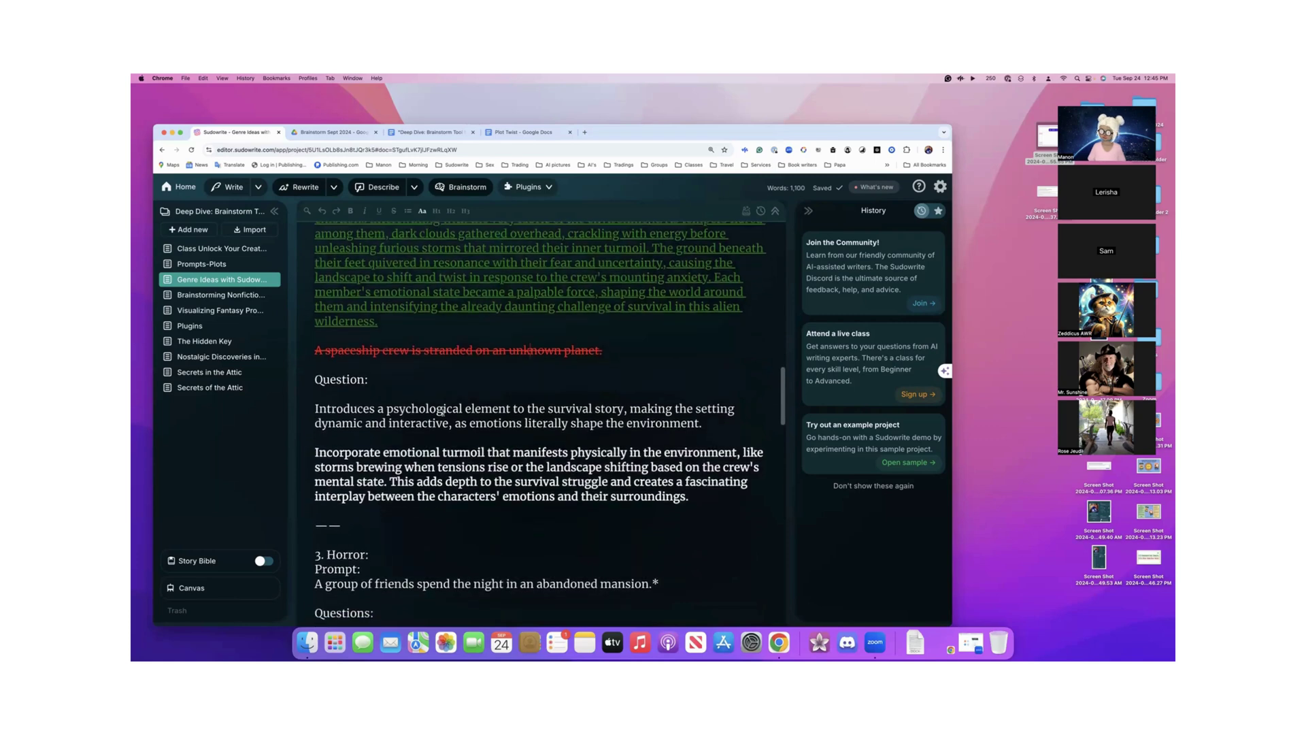
scroll(440, 411, down, 8)
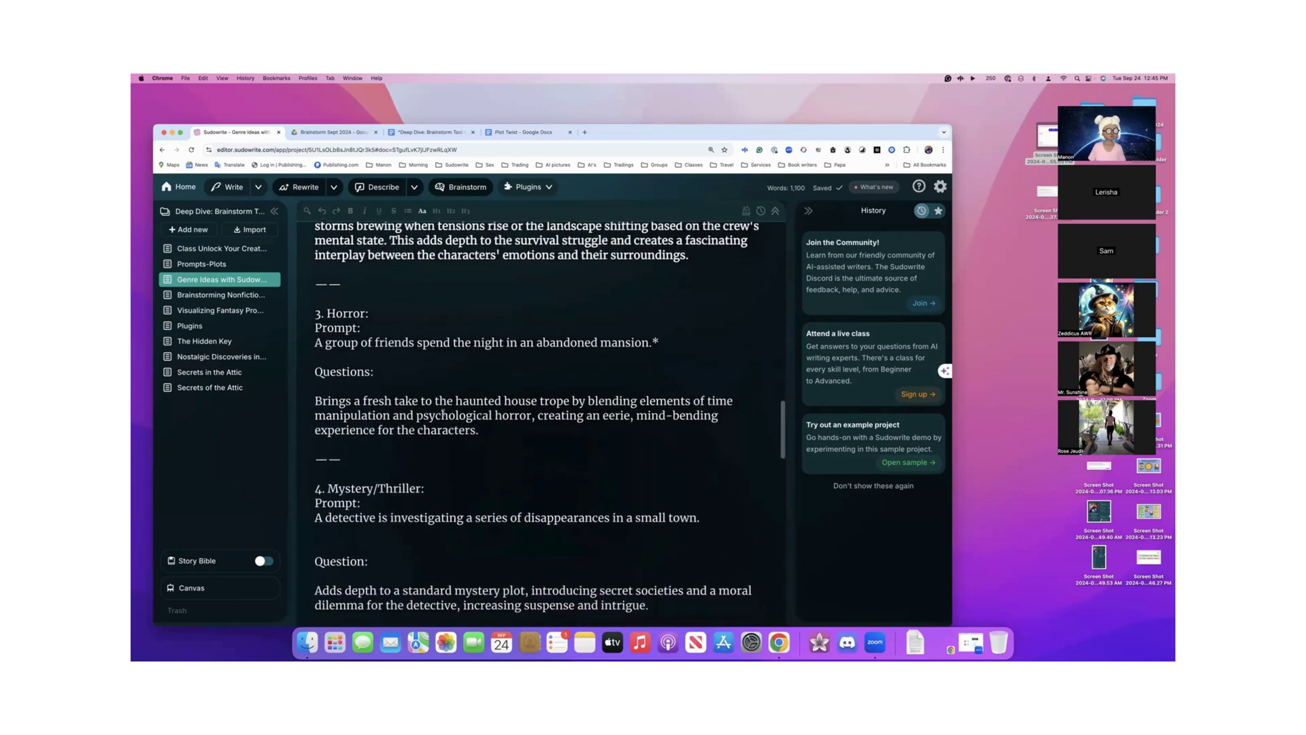
scroll(443, 412, up, 8)
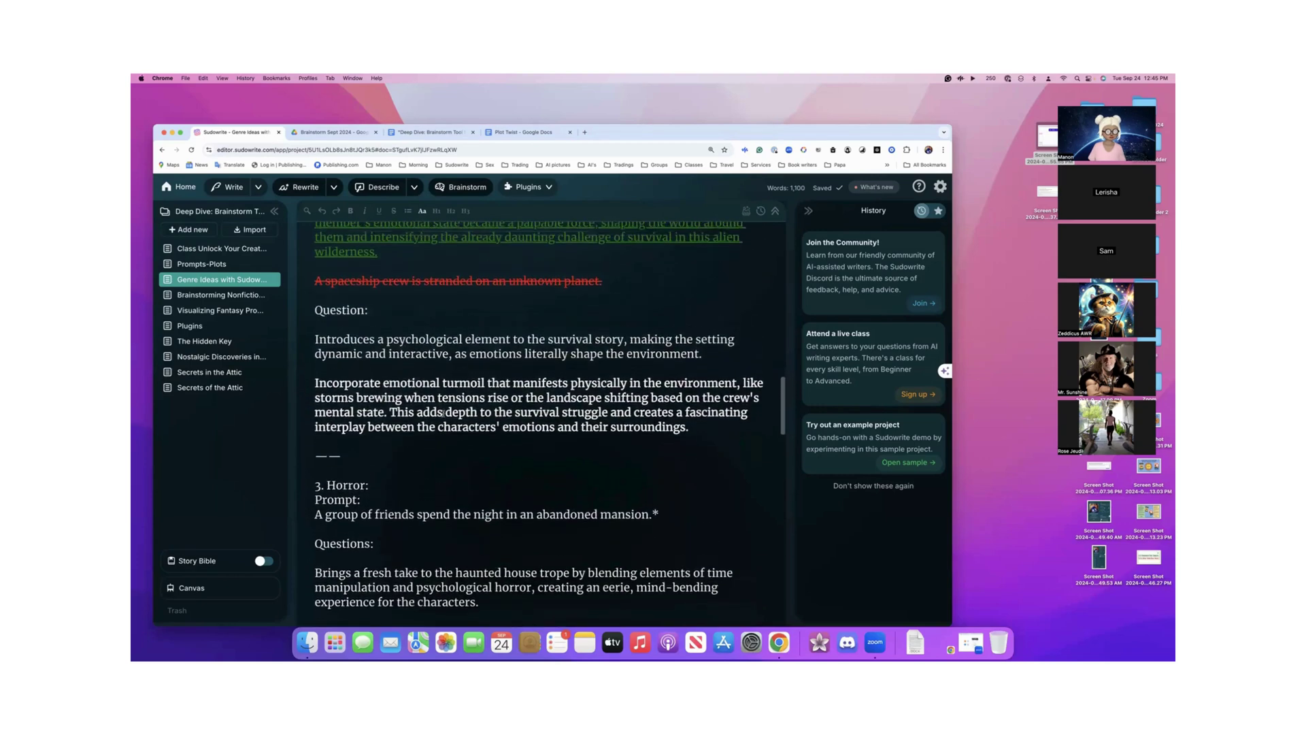
- Remove the asterisk after the Horror prompt and copy the haunted house paragraph under its Questions heading
scroll(443, 412, up, 1)
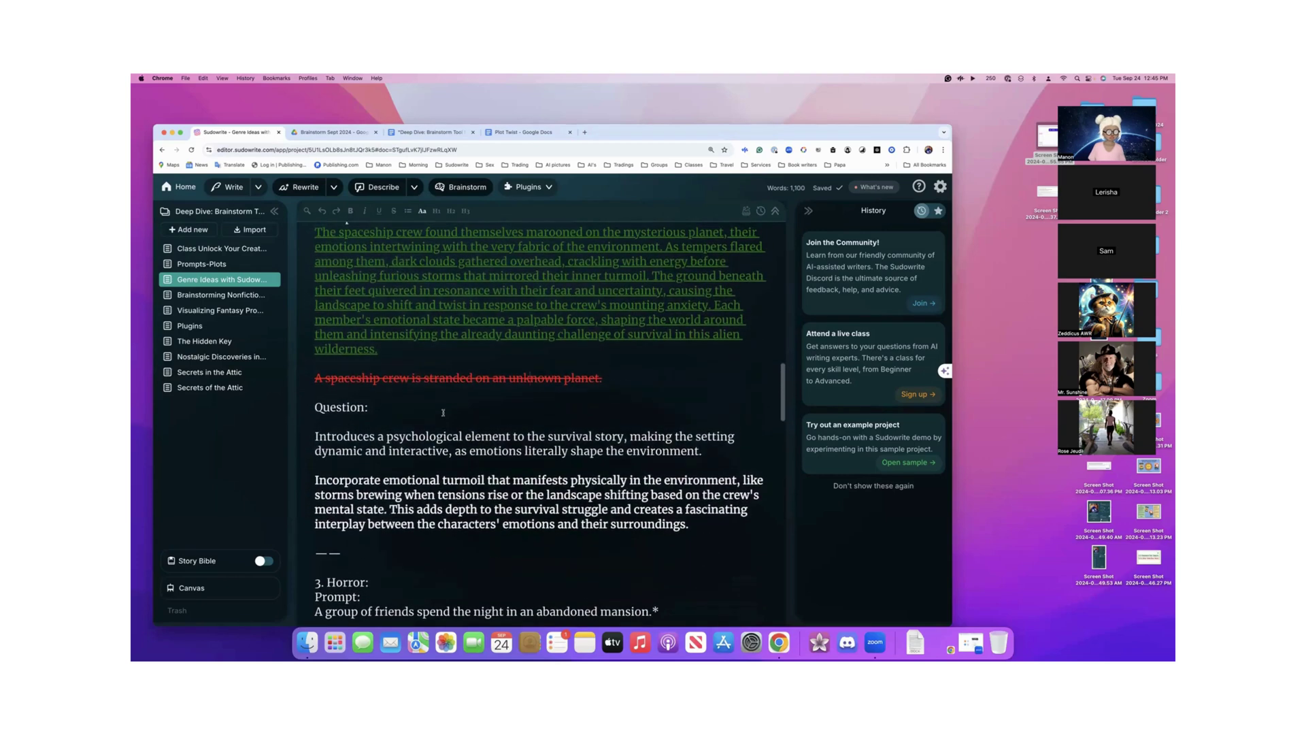
scroll(443, 412, up, 3)
scroll(443, 412, down, 7)
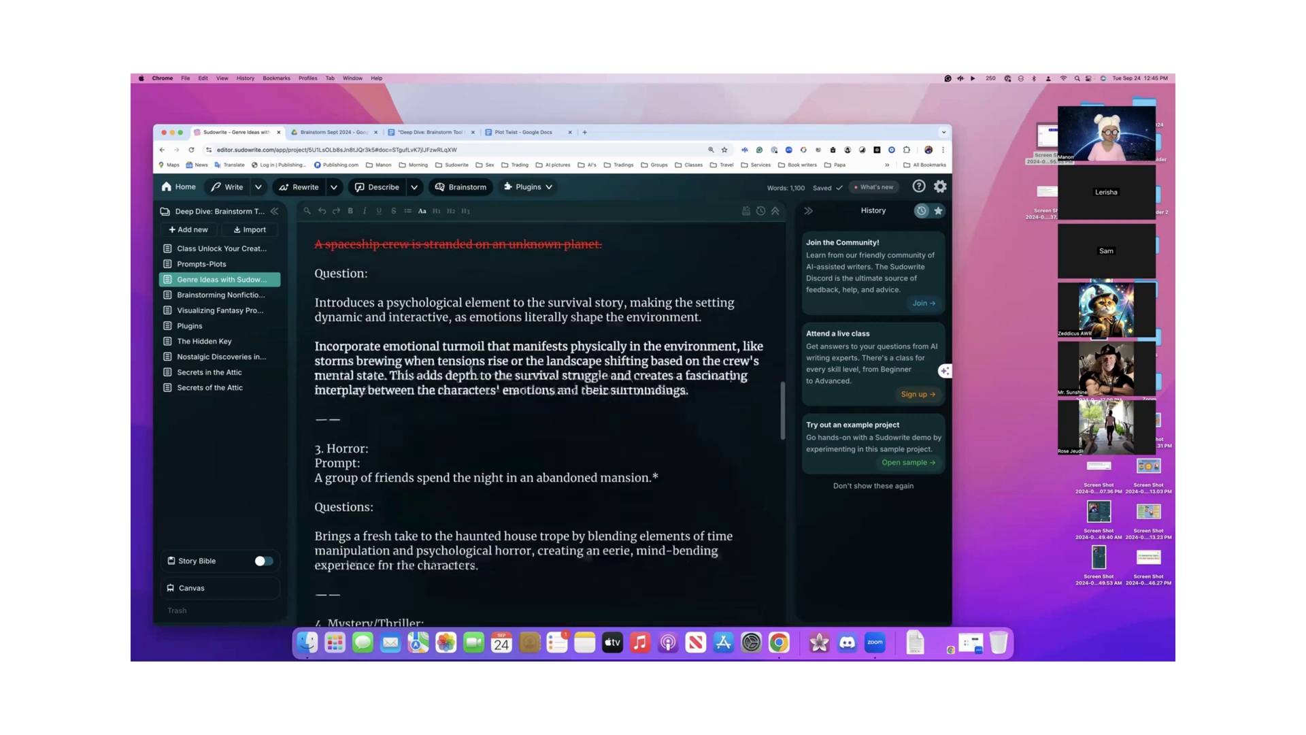
scroll(472, 371, down, 6)
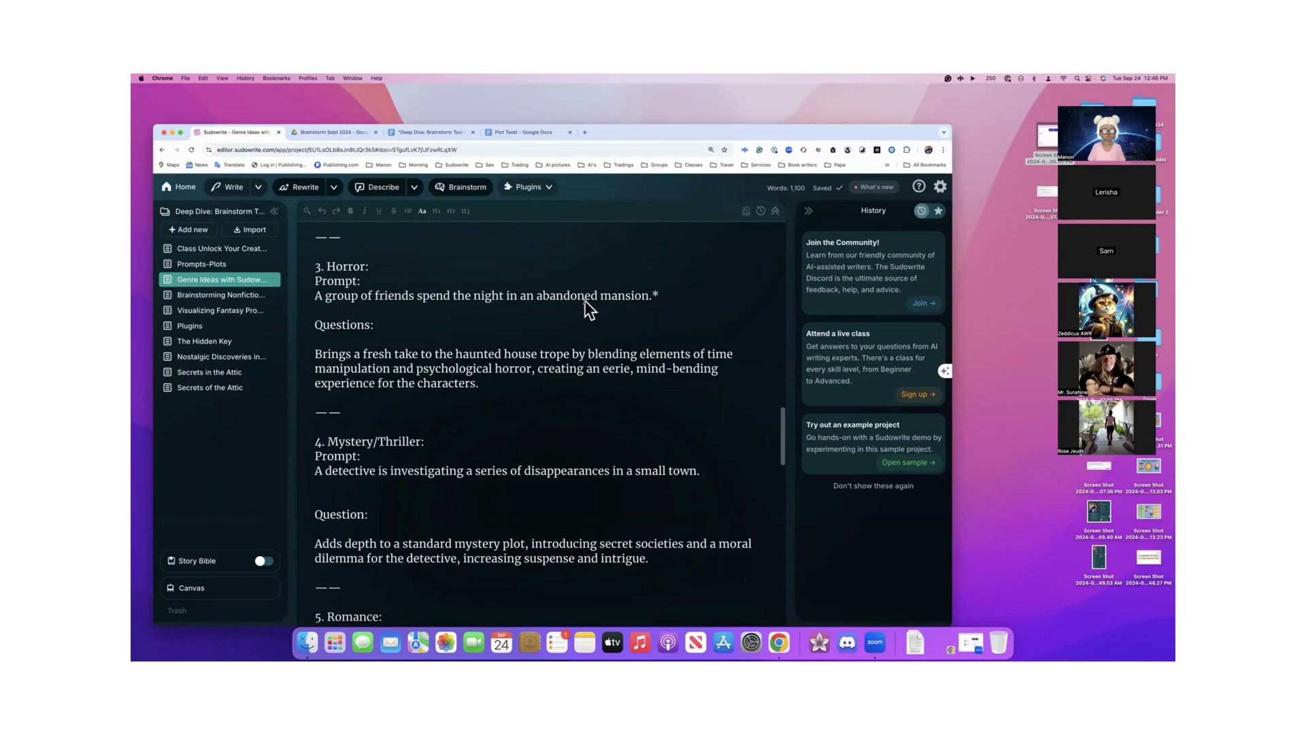
click(666, 299)
key(BackSpace)
drag(315, 354, 491, 381)
key(super+c)
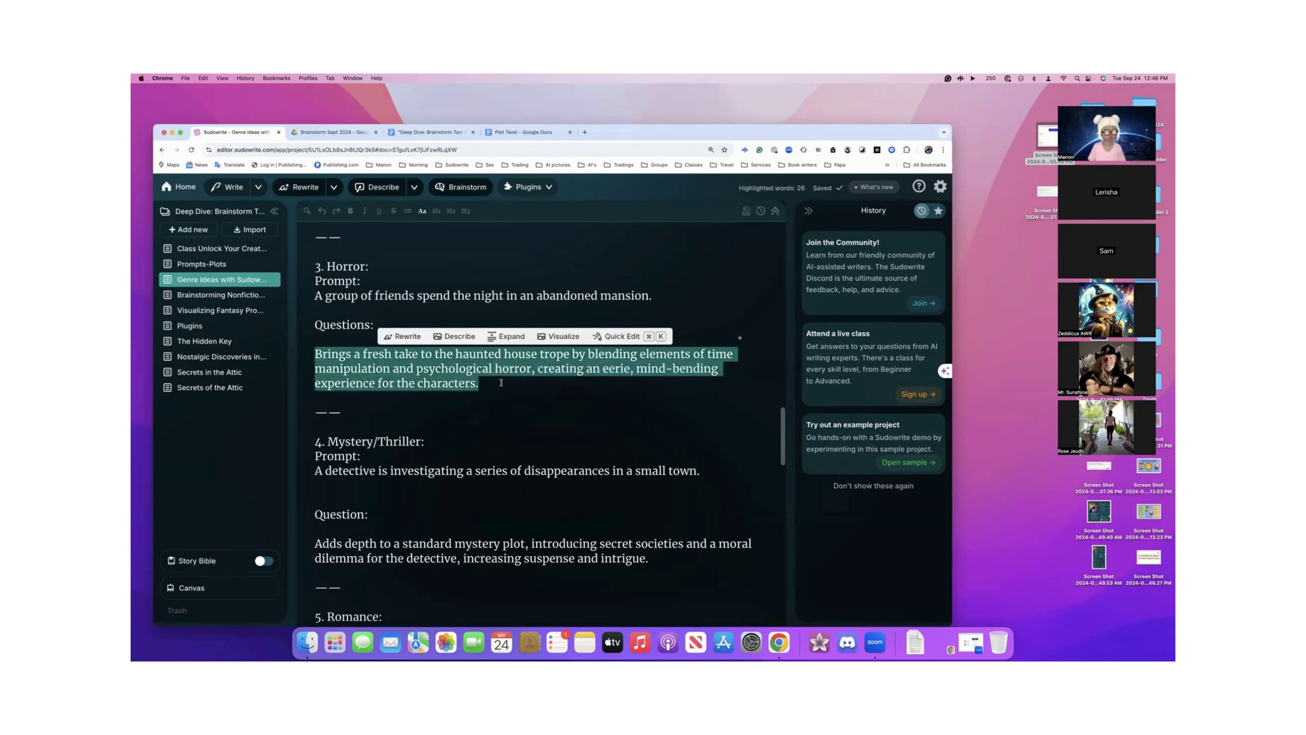
- Send the copied haunted house paragraph to Quick Chat as a question about the line "A group of friends spend the night in an abandoned mansion."
click(315, 296)
drag(315, 295, 651, 297)
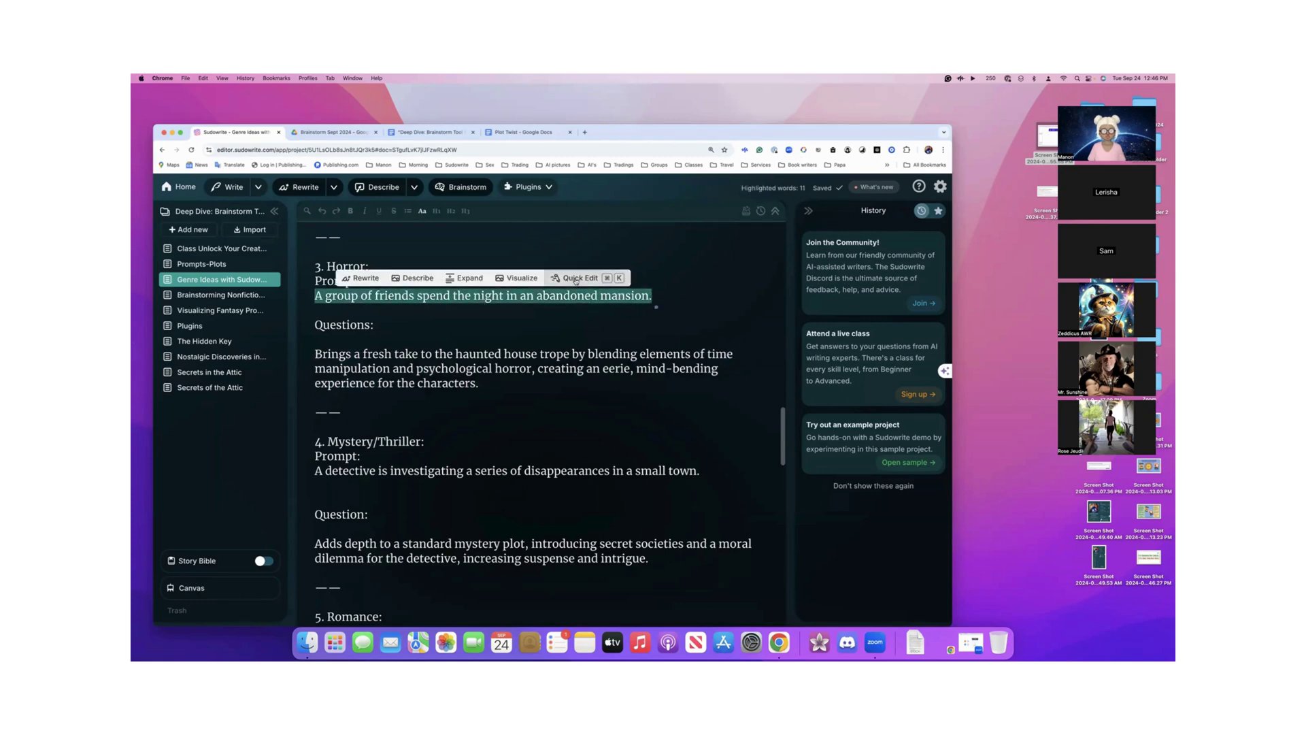
click(576, 272)
click(401, 238)
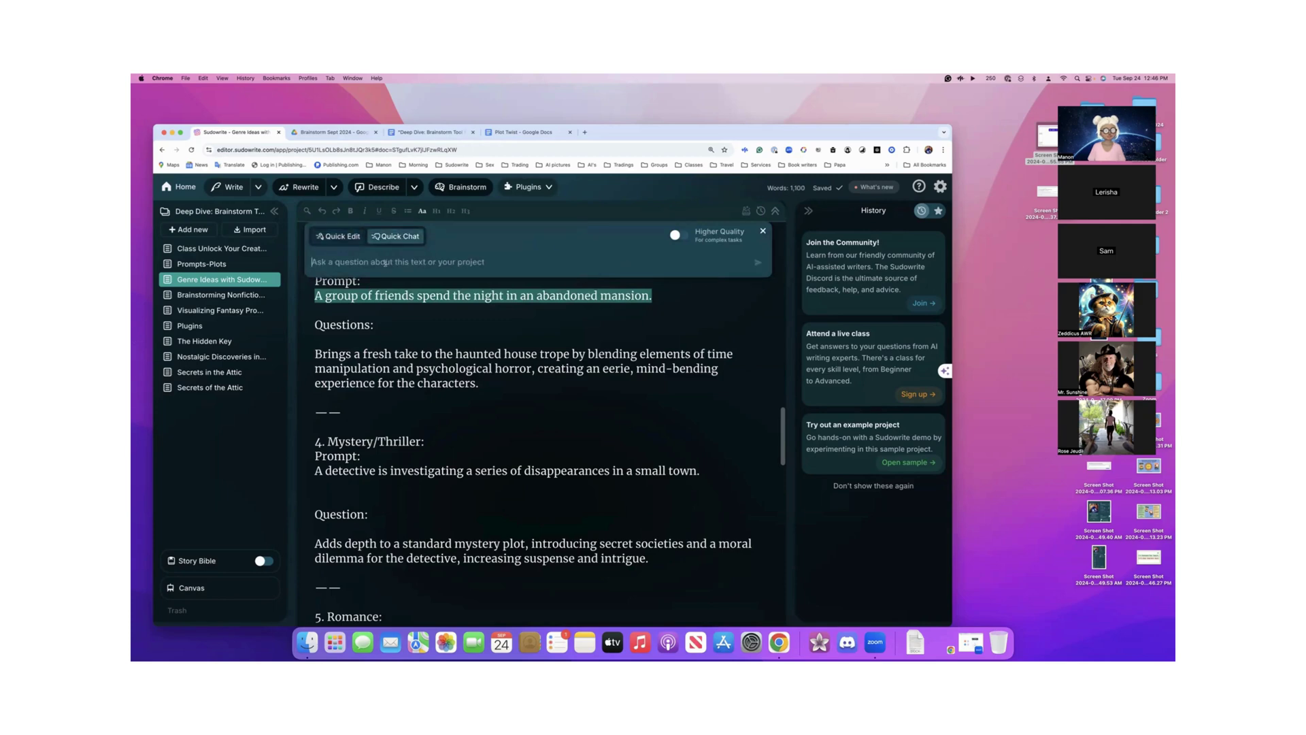
key(super+v)
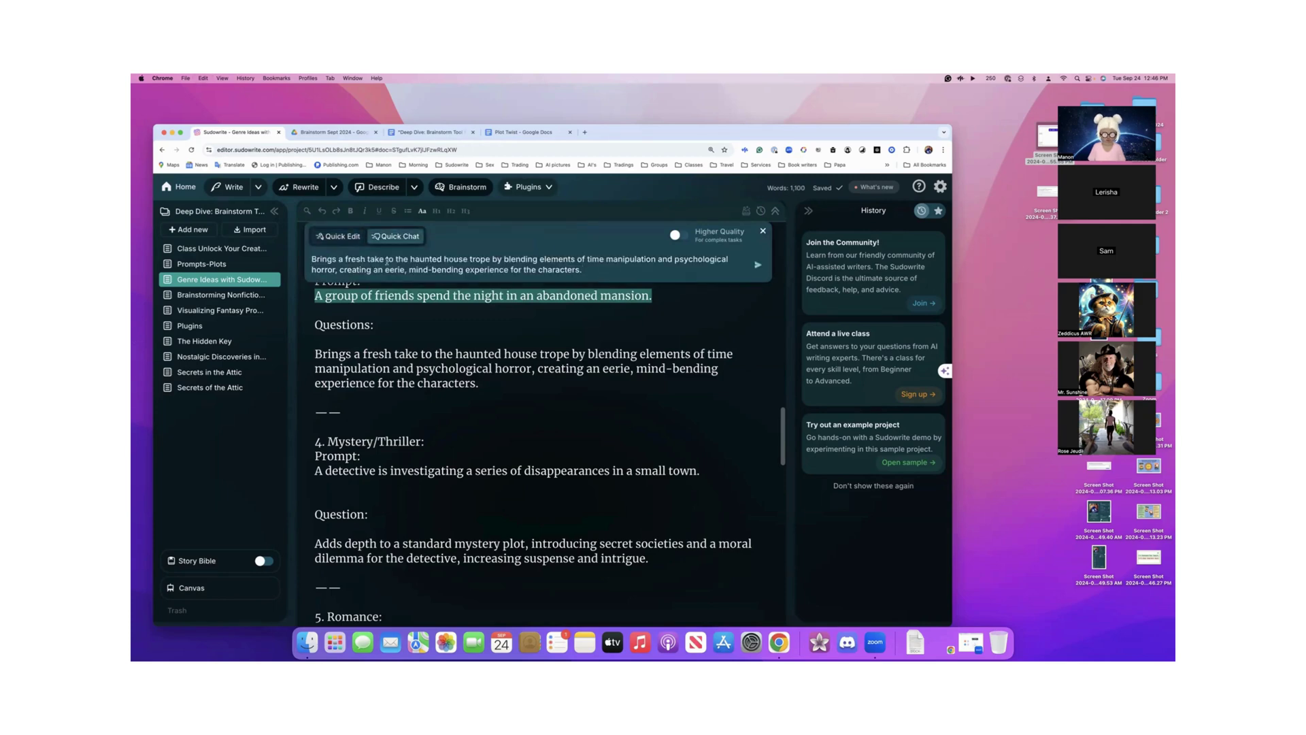
key(Return)
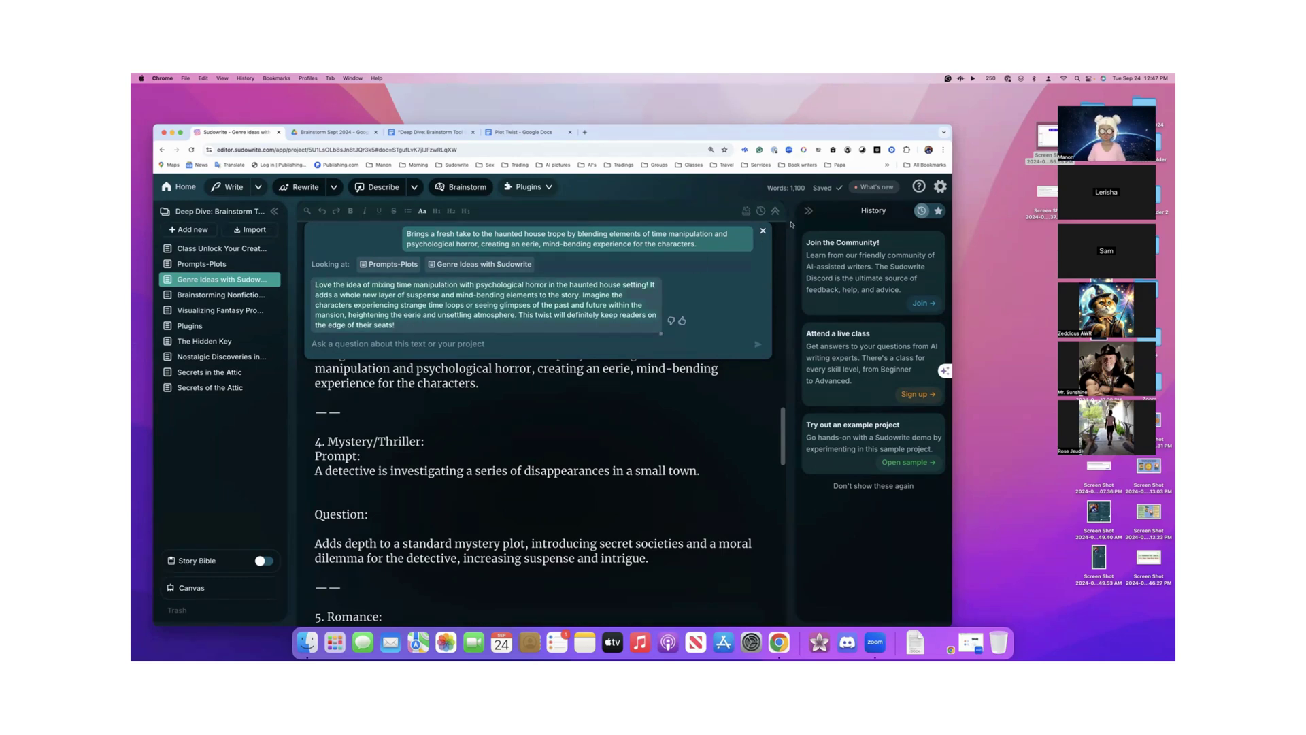
- Close the chat and add an "Answer:" heading with the full chat reply beneath the Horror question paragraph
click(762, 231)
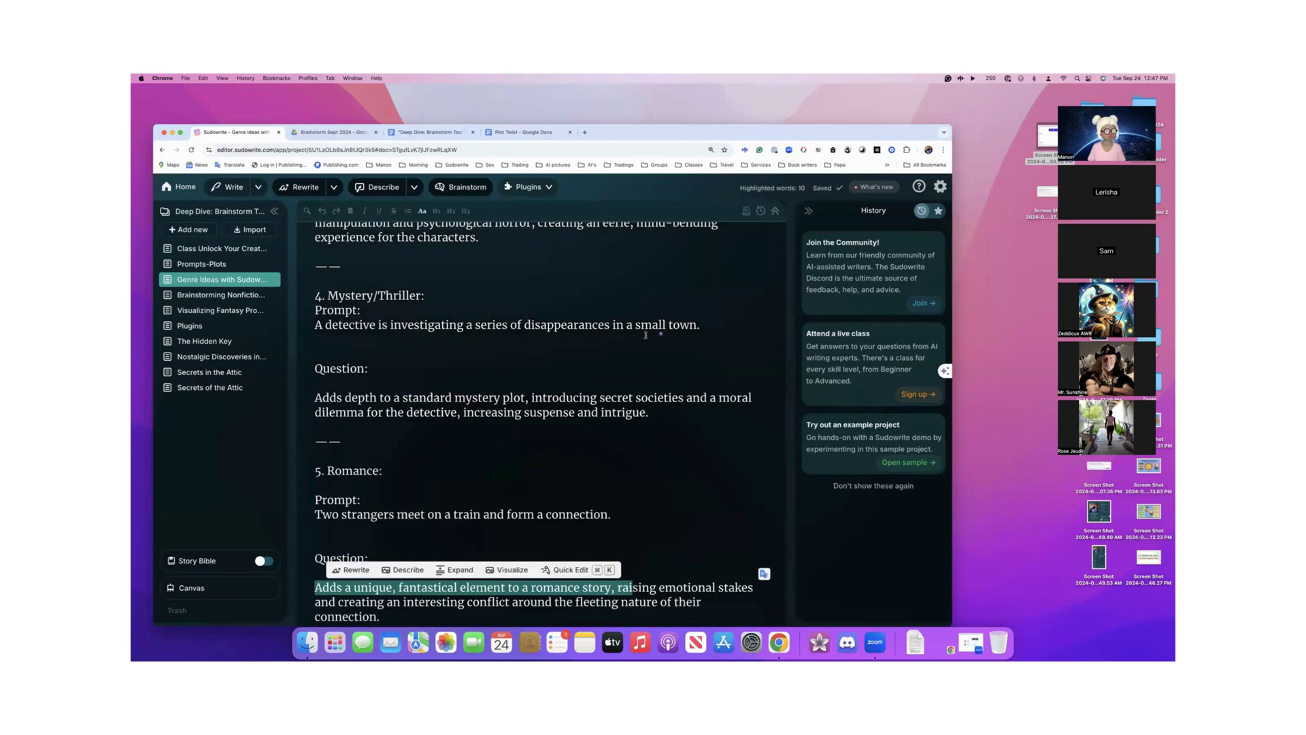
scroll(646, 335, up, 5)
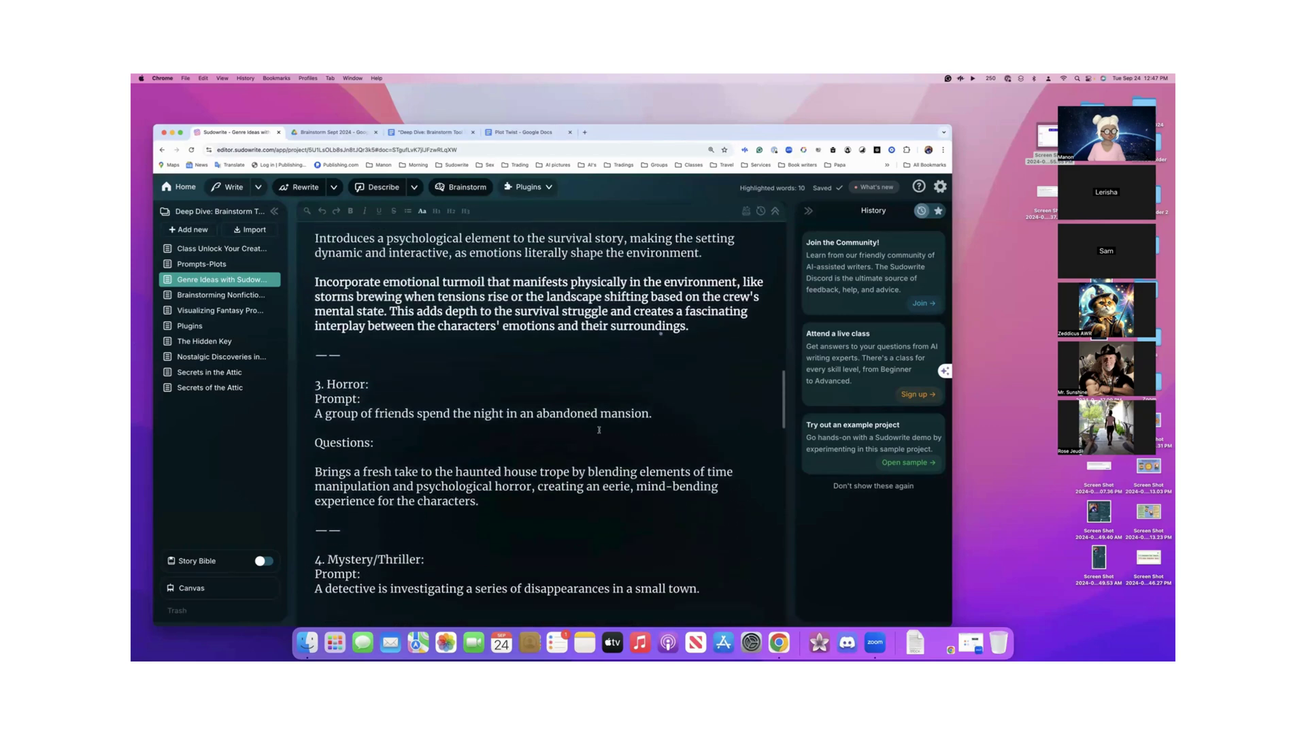
click(516, 504)
key(Return)
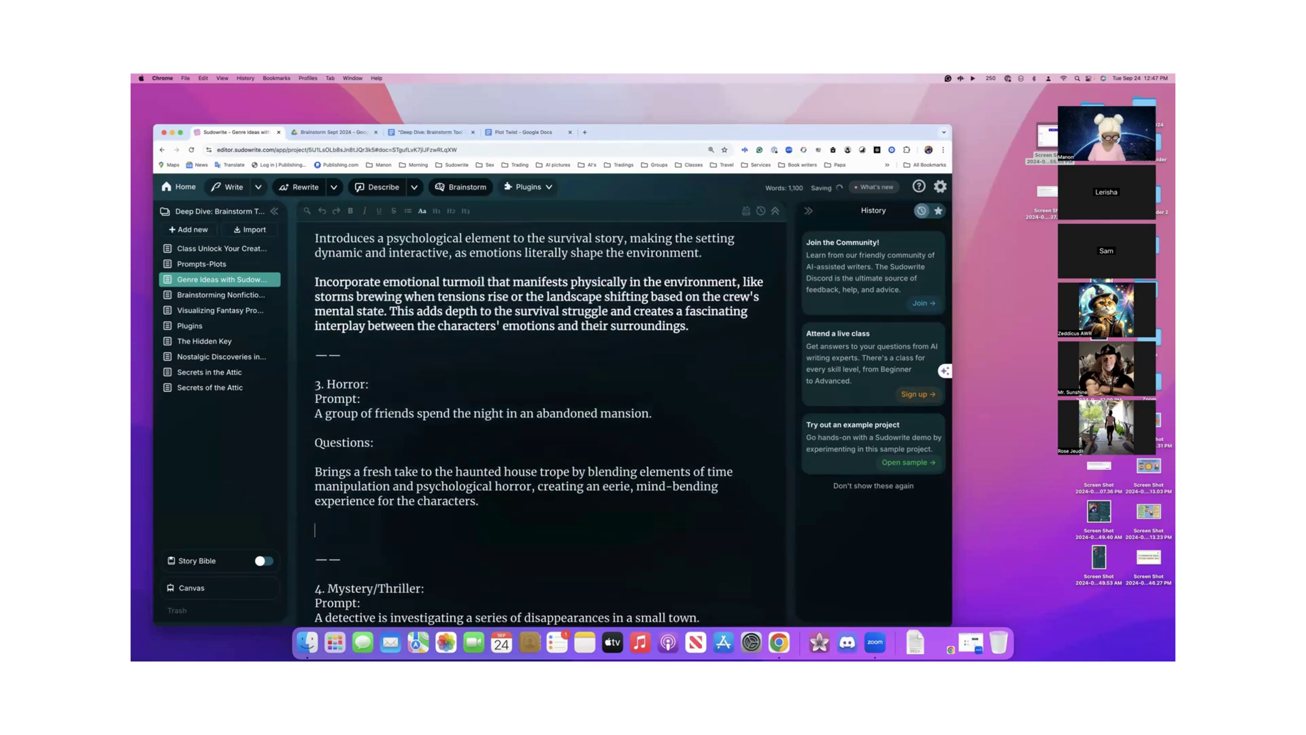
text(Answer:)
key(Return)
text(Love the idea of mixing time manipulation with psychological horror in the haunted house setting! It adds a whole new layer of suspense and mind-bending elements to the story. Imagine the characters experiencing strange time loops or seeing glimpses of the past and future within the mansion, heightening the eerie and unsettling atmosphere. This twist will definitely keep readers on the edge of their seats!)
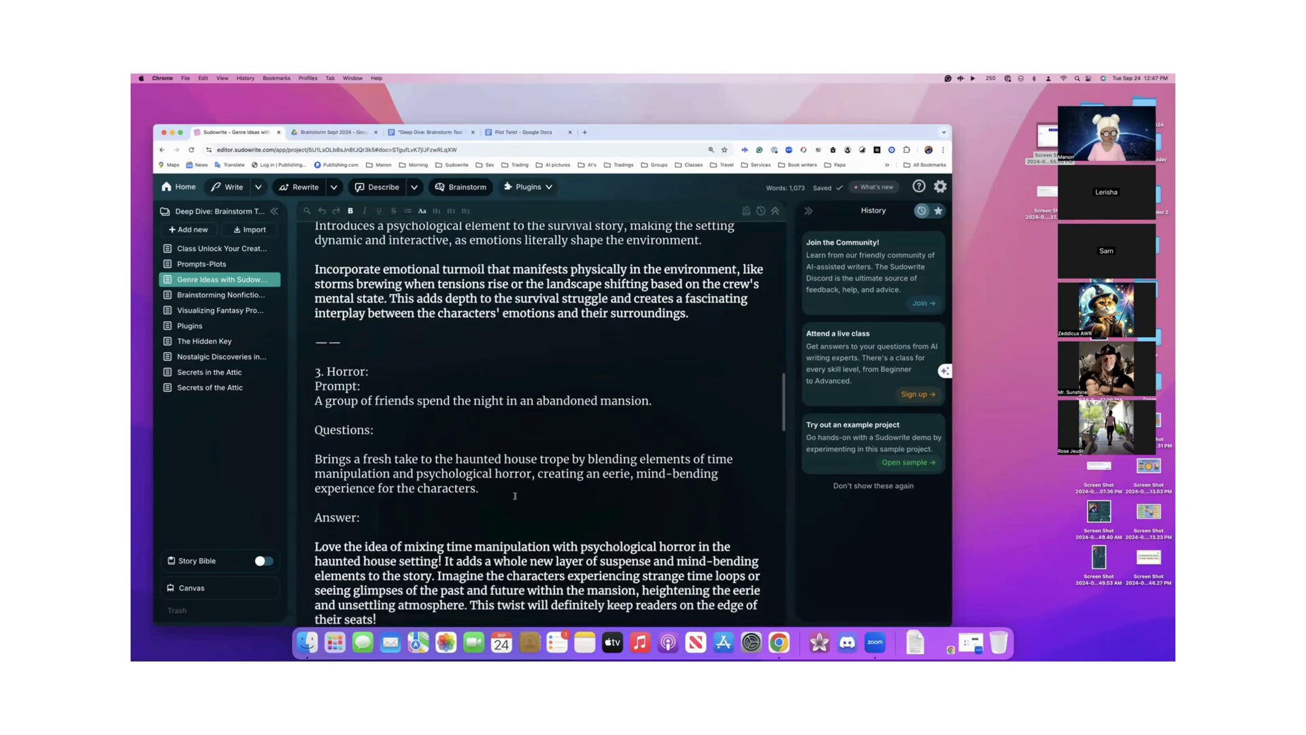
- Delete the first two sentences of the Horror answer so it starts at "Imagine the characters experiencing strange time loops"
scroll(515, 496, down, 3)
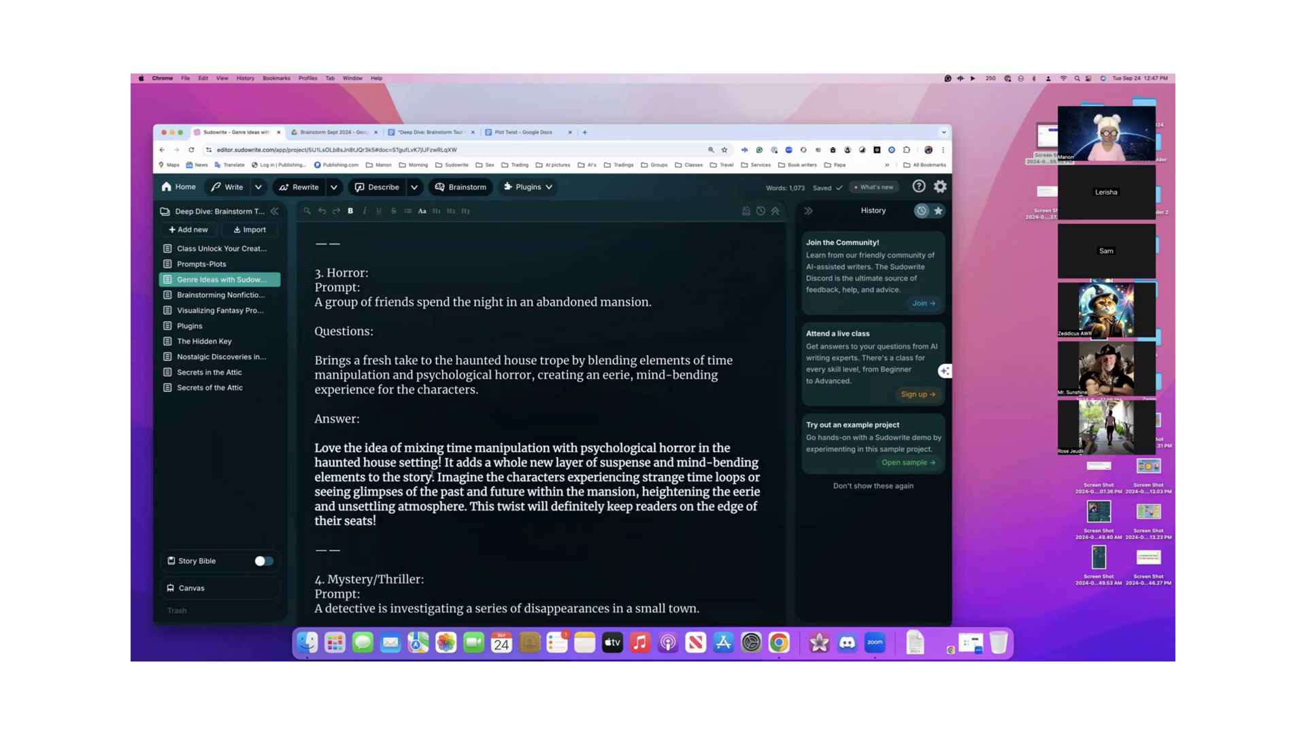
drag(434, 476, 304, 450)
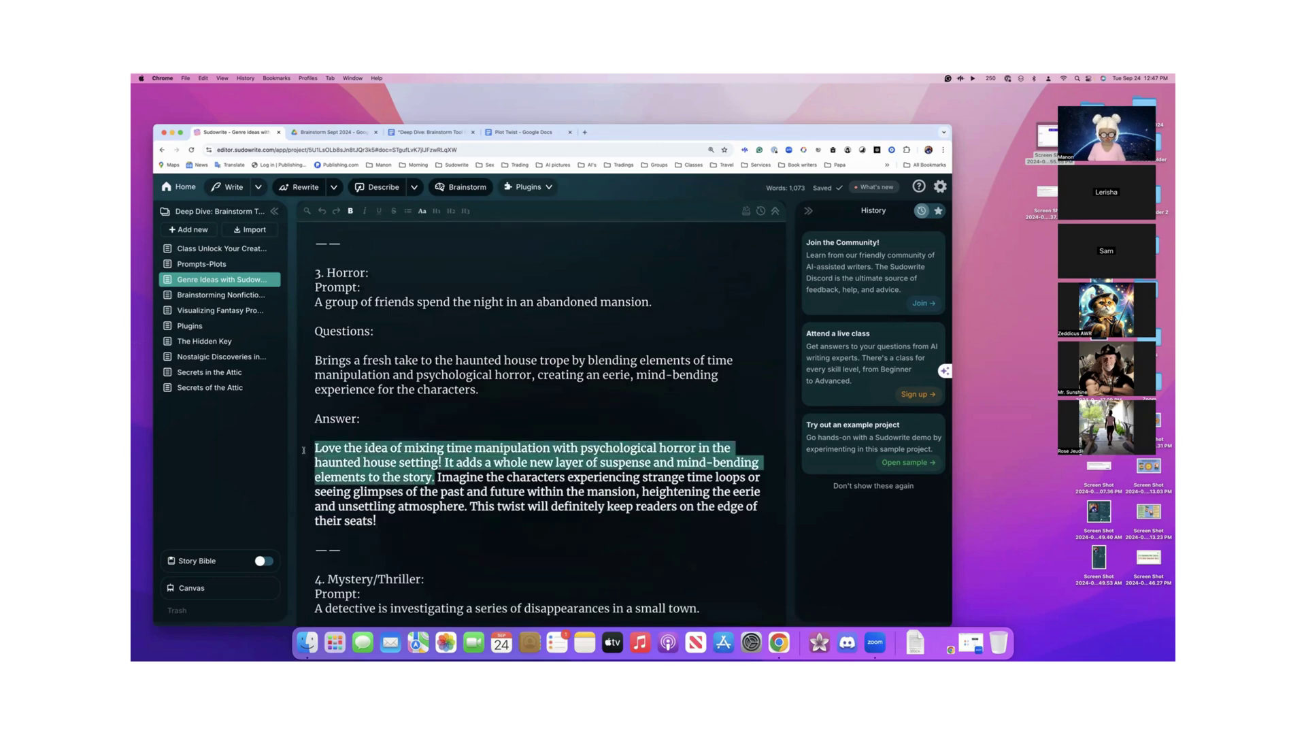
key(BackSpace)
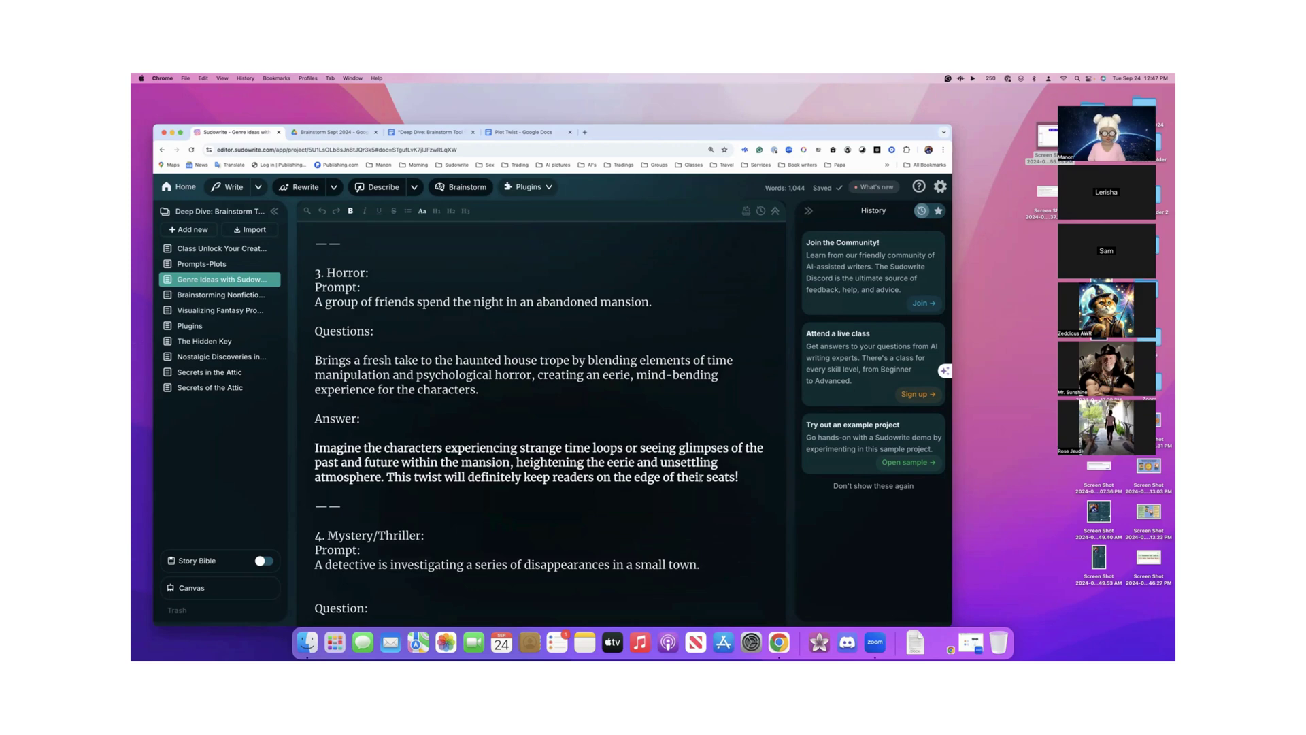
- Run Quick Edit on the abandoned mansion line, using the trimmed Horror answer as the instruction
drag(739, 476, 303, 447)
key(super+c)
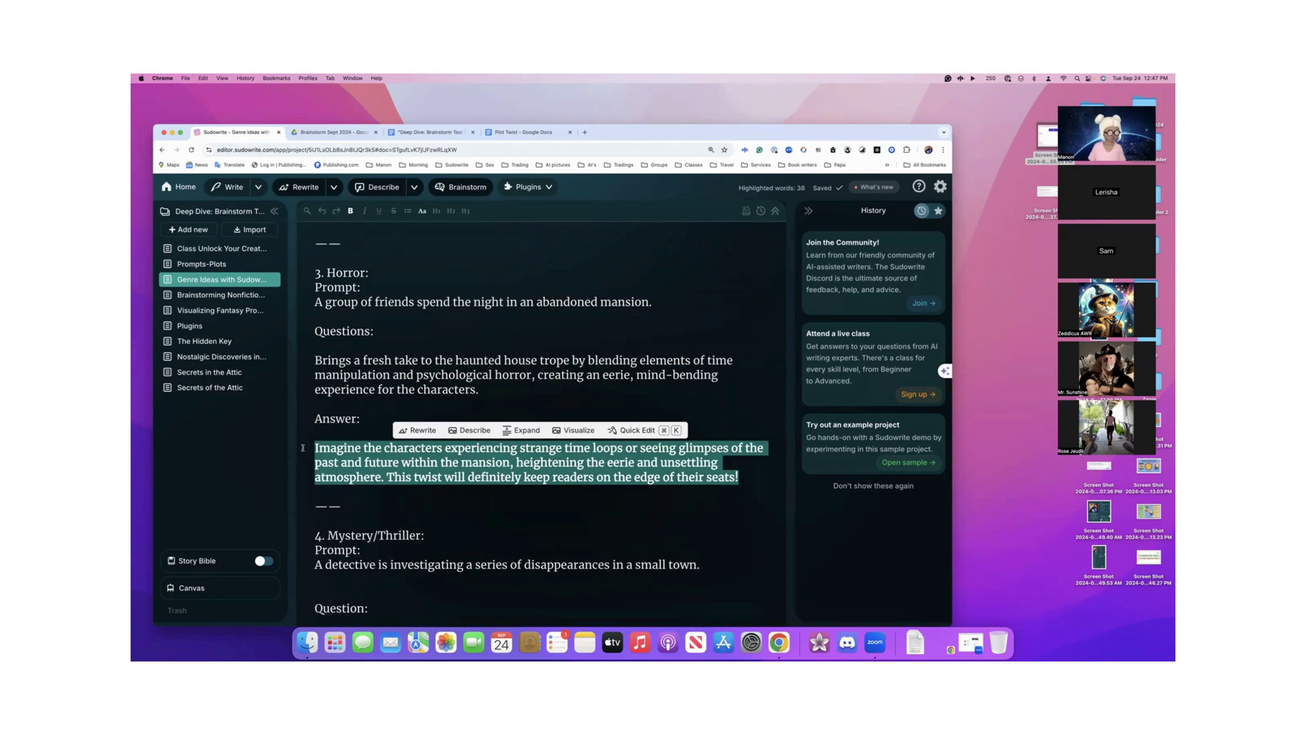
click(337, 360)
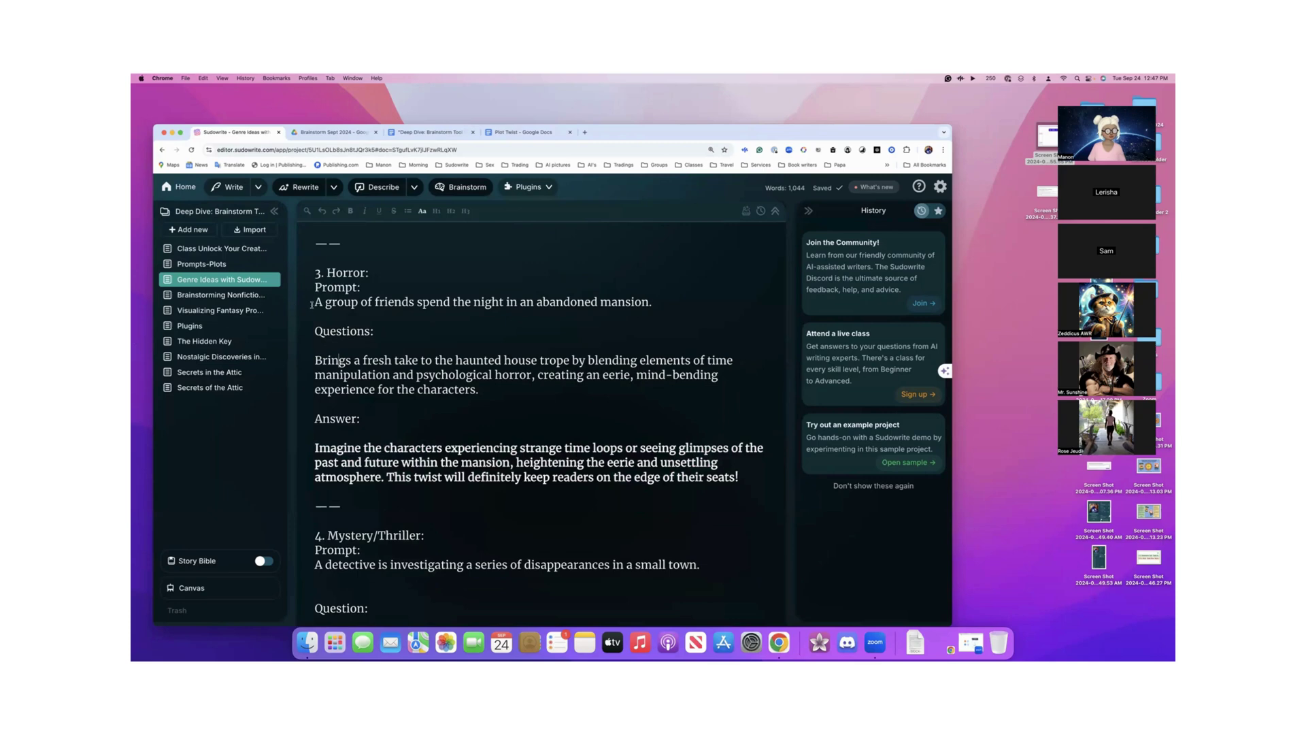
drag(315, 301, 653, 301)
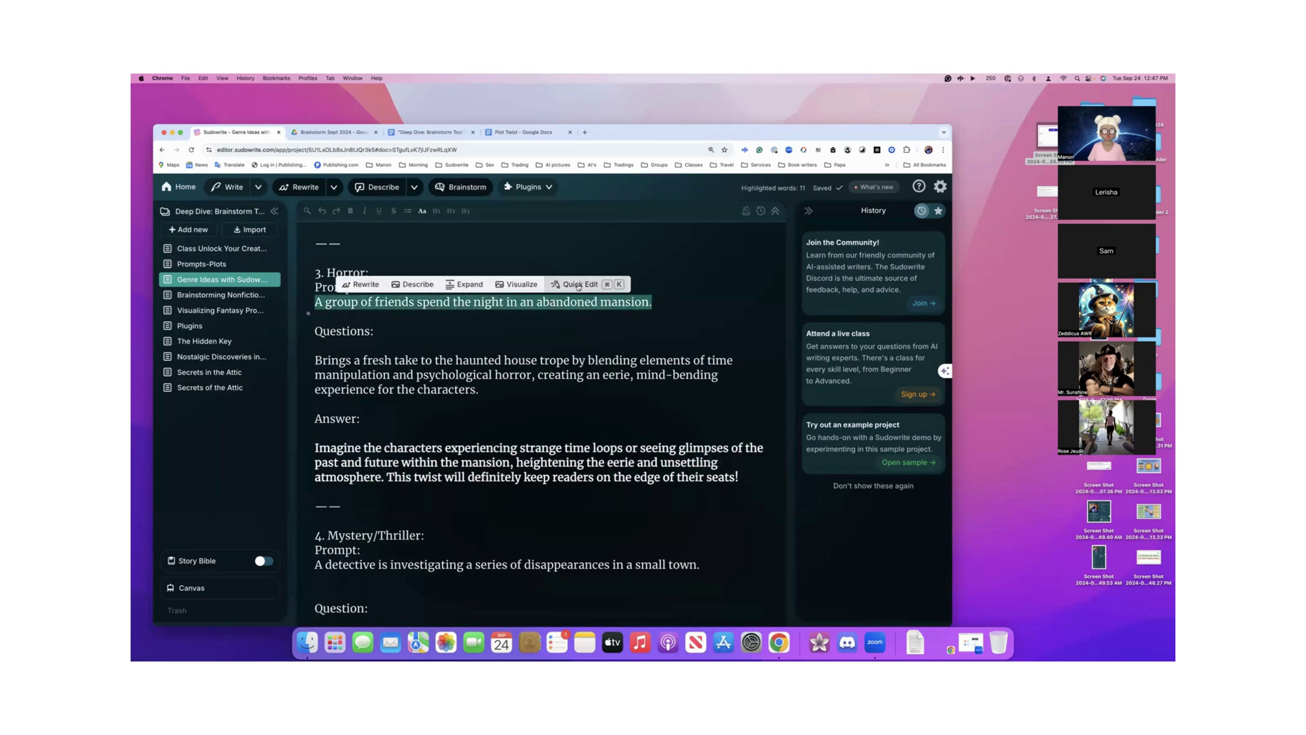
click(579, 287)
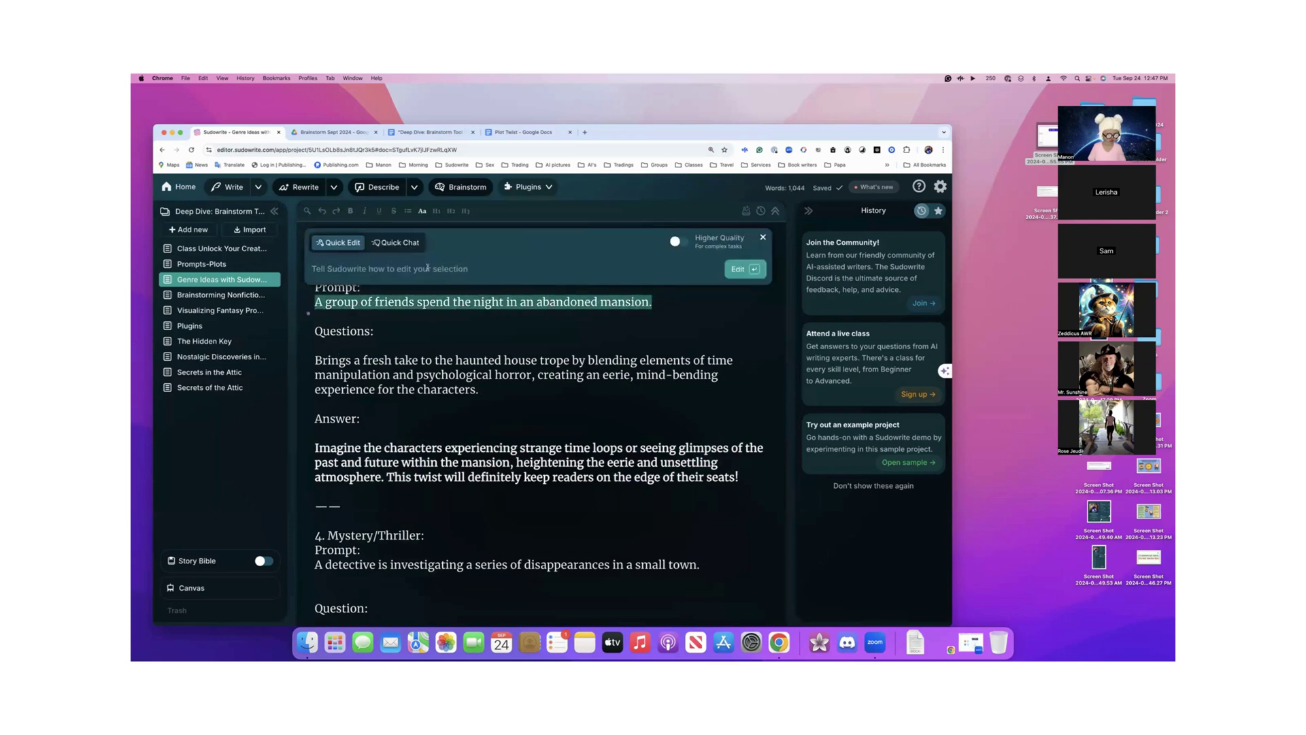
key(super+v)
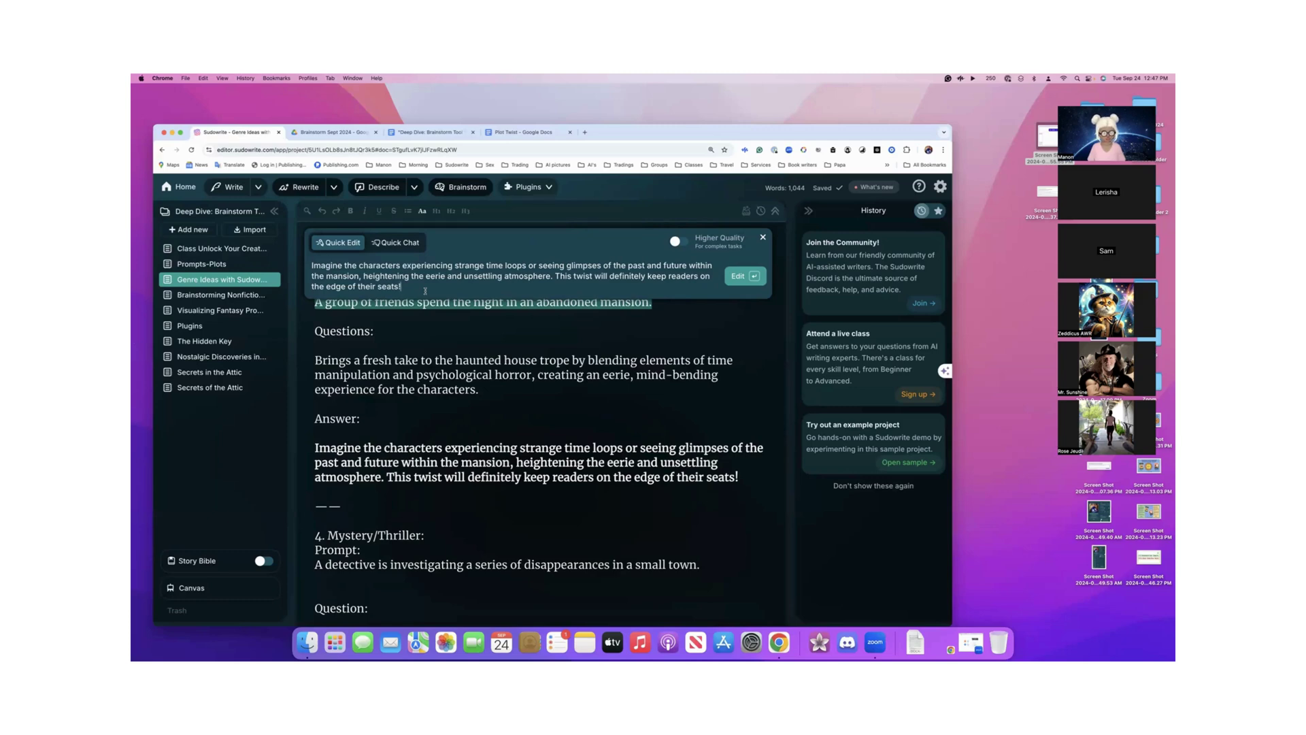
key(Return)
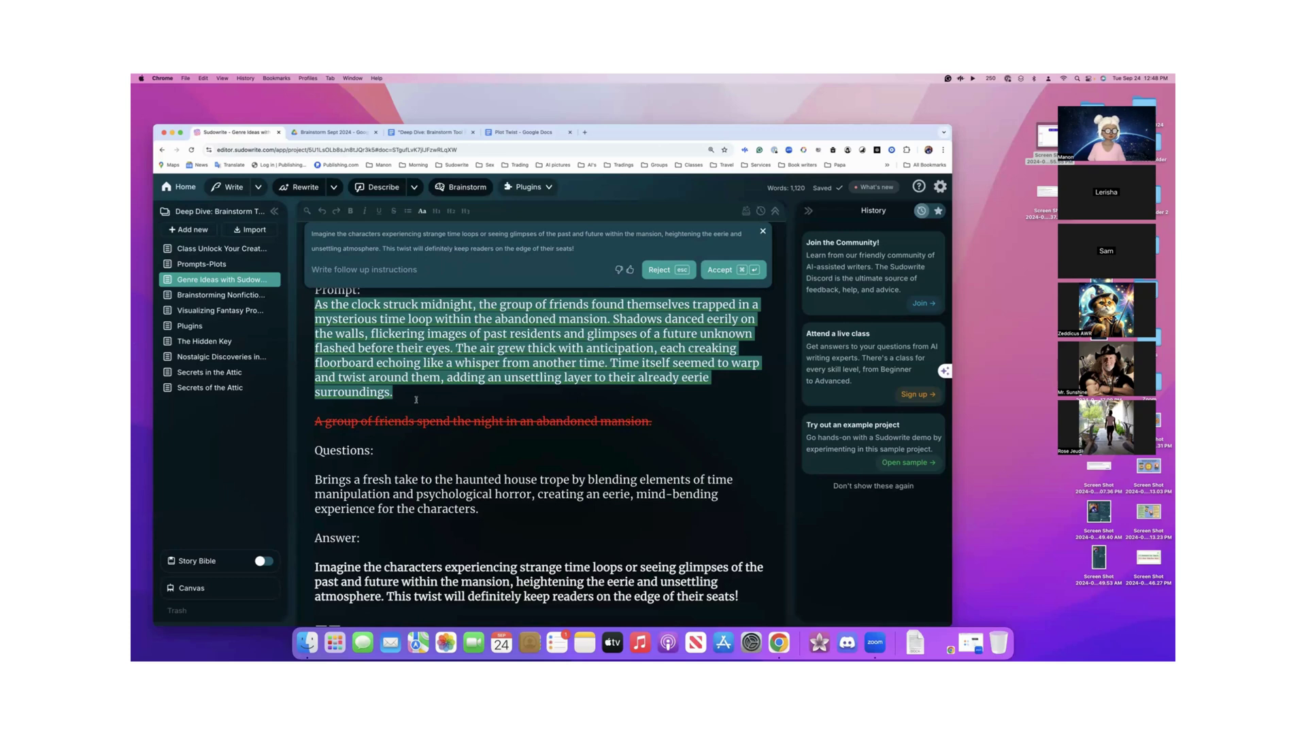
- Copy the generated midnight passage, reject the edit, and paste the passage beneath the original abandoned mansion line
drag(413, 402, 312, 299)
key(super+c)
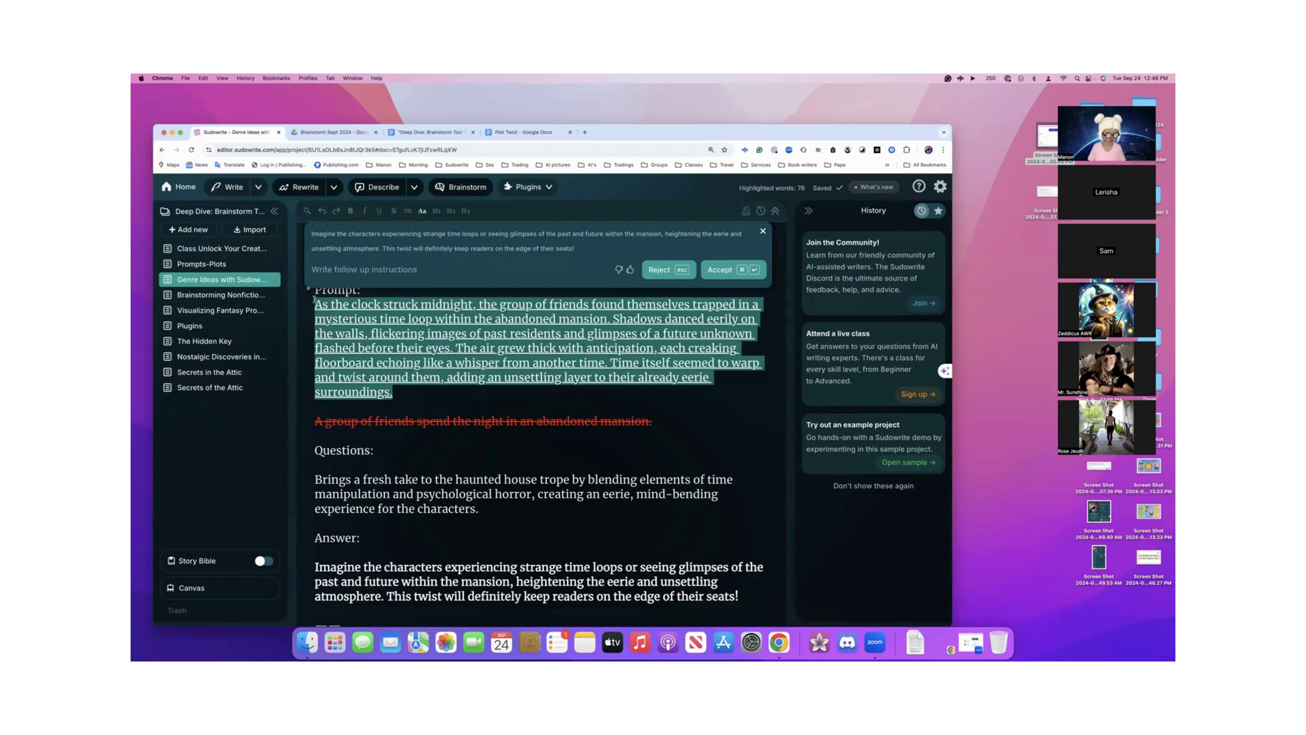
click(660, 269)
scroll(524, 460, down, 1)
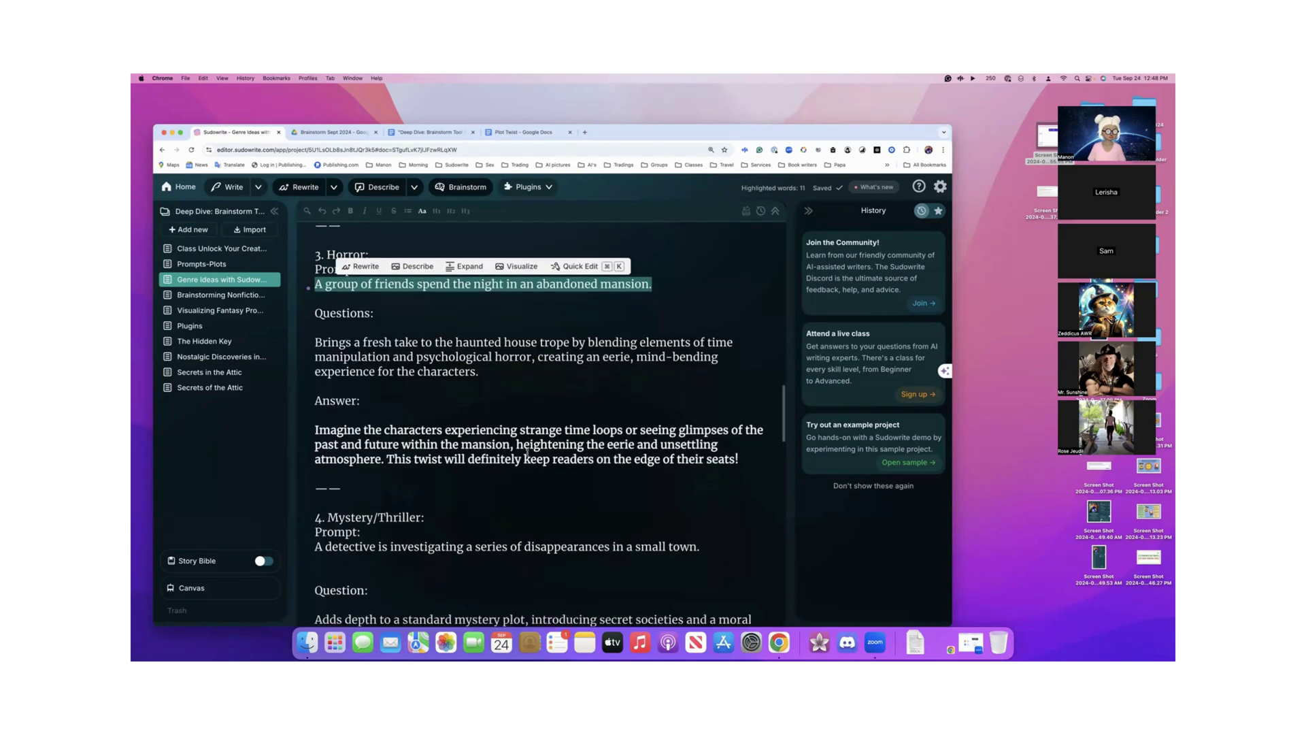
click(684, 280)
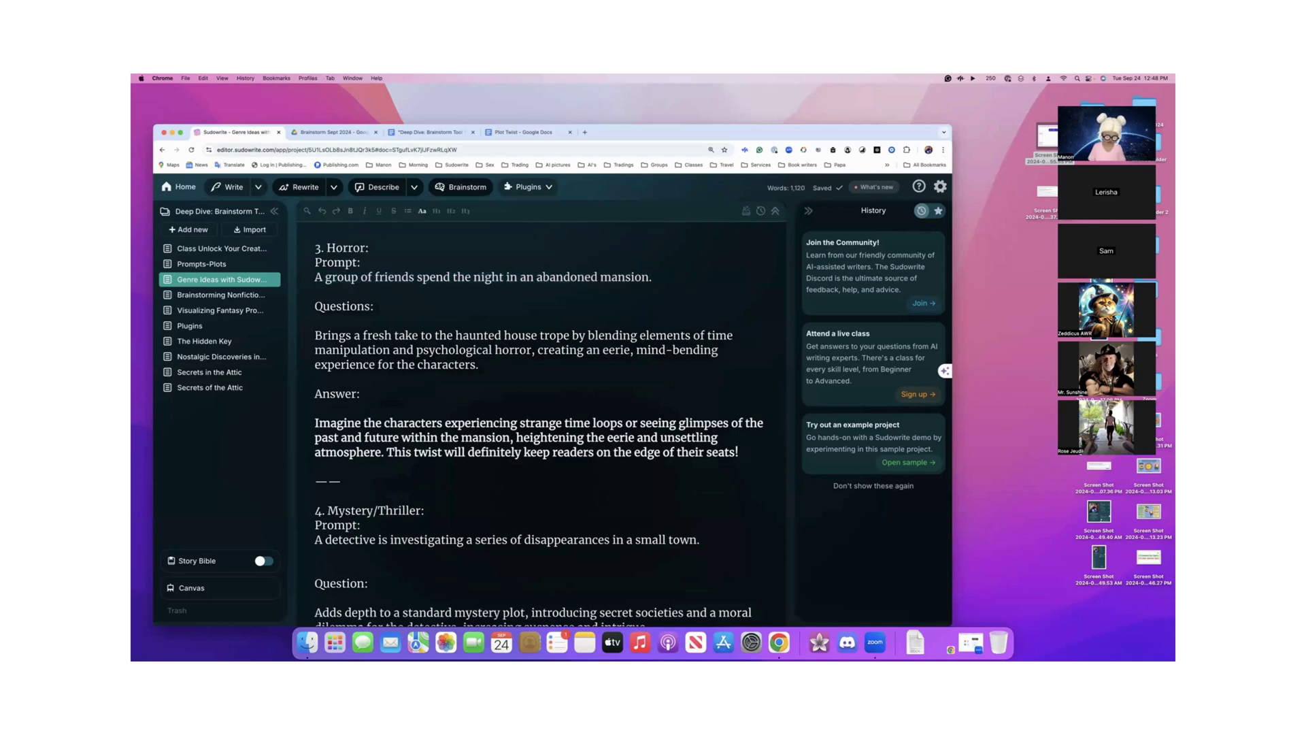
key(Return)
key(Return)
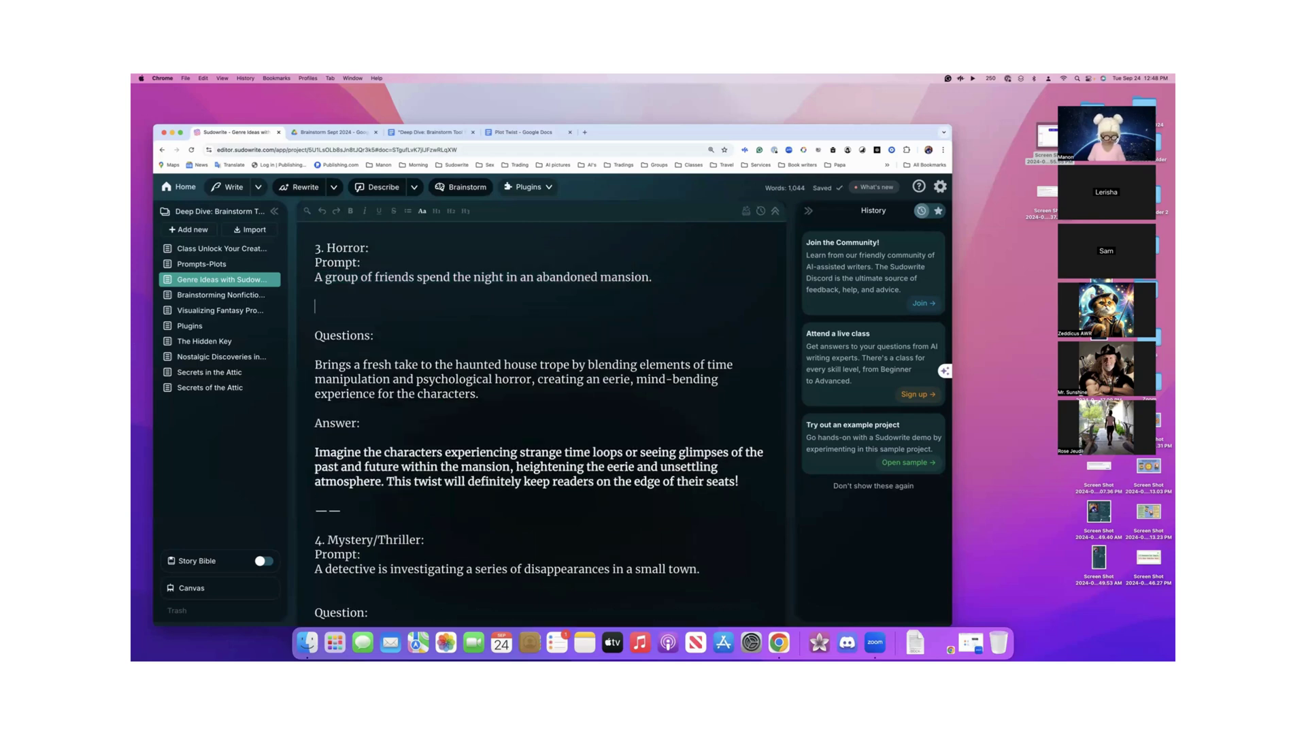
key(super+v)
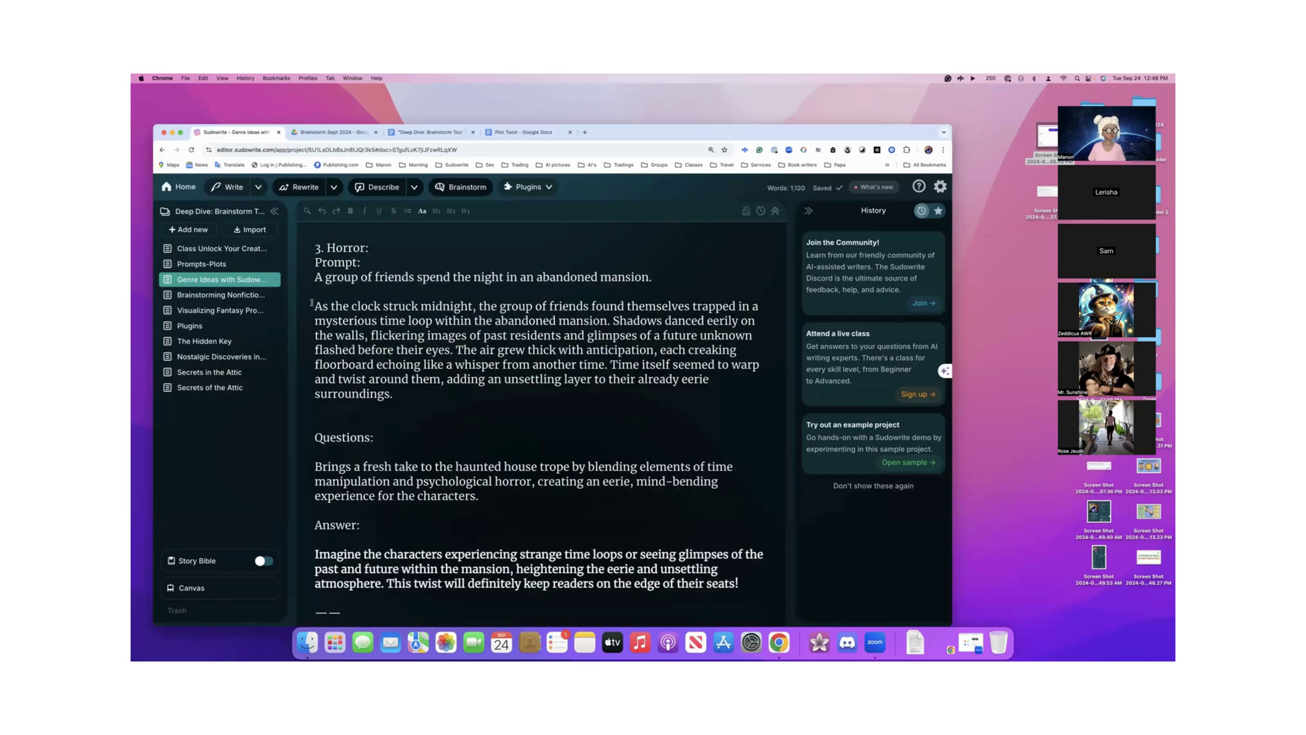
- Insert the heading "With Quick edit:" above the pasted midnight passage, separated from it by a blank line
click(313, 306)
text(With )
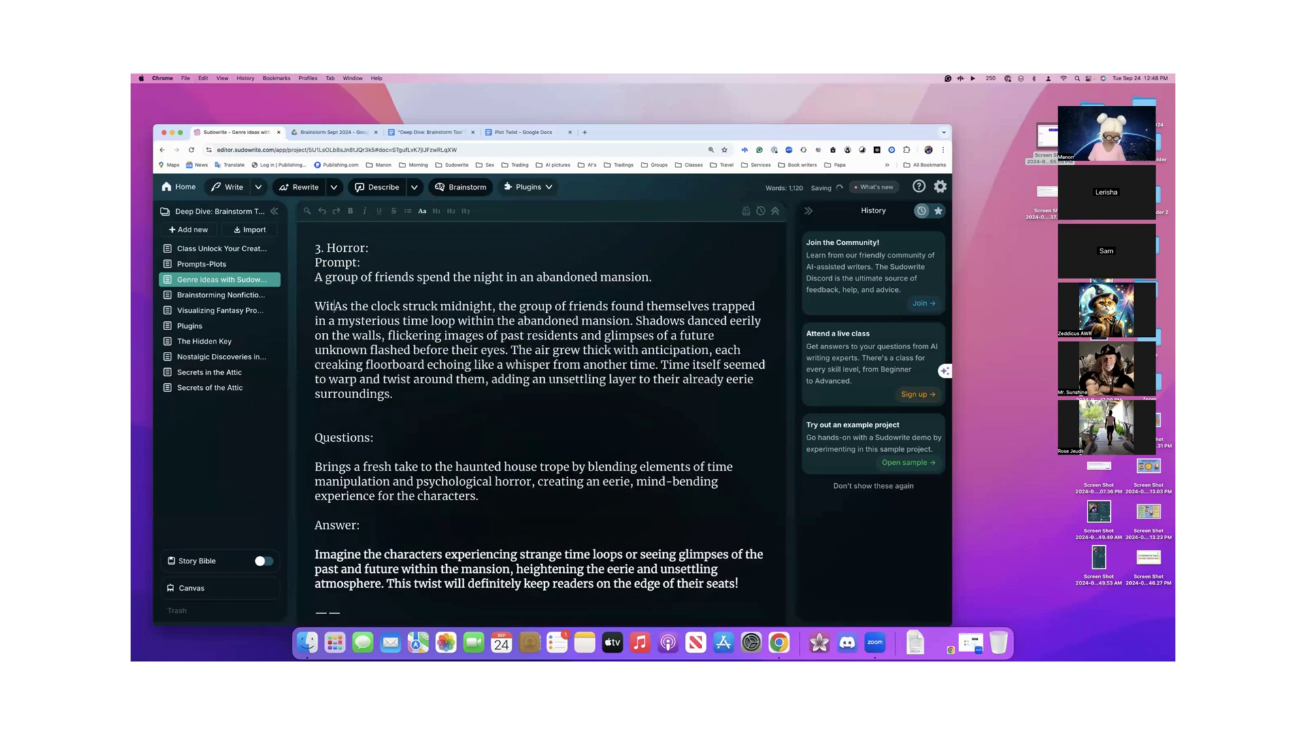
text(Quick e)
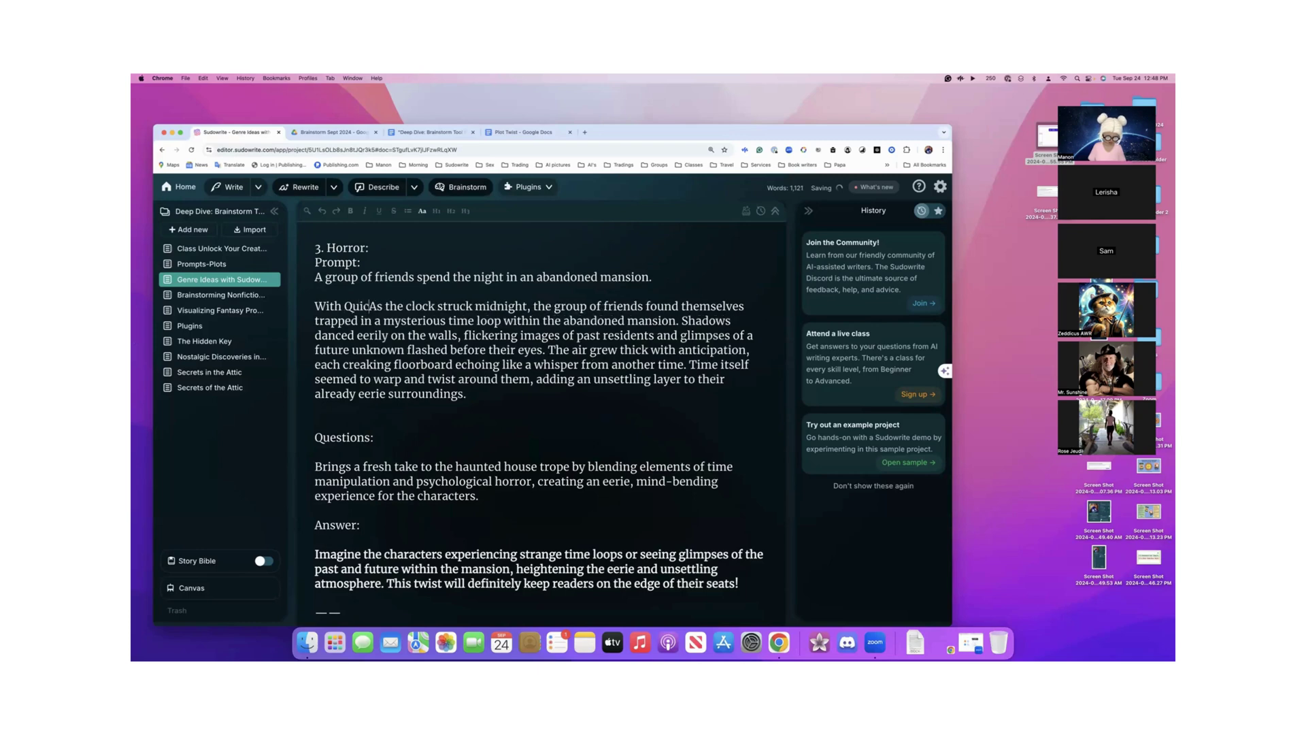
text(dit)
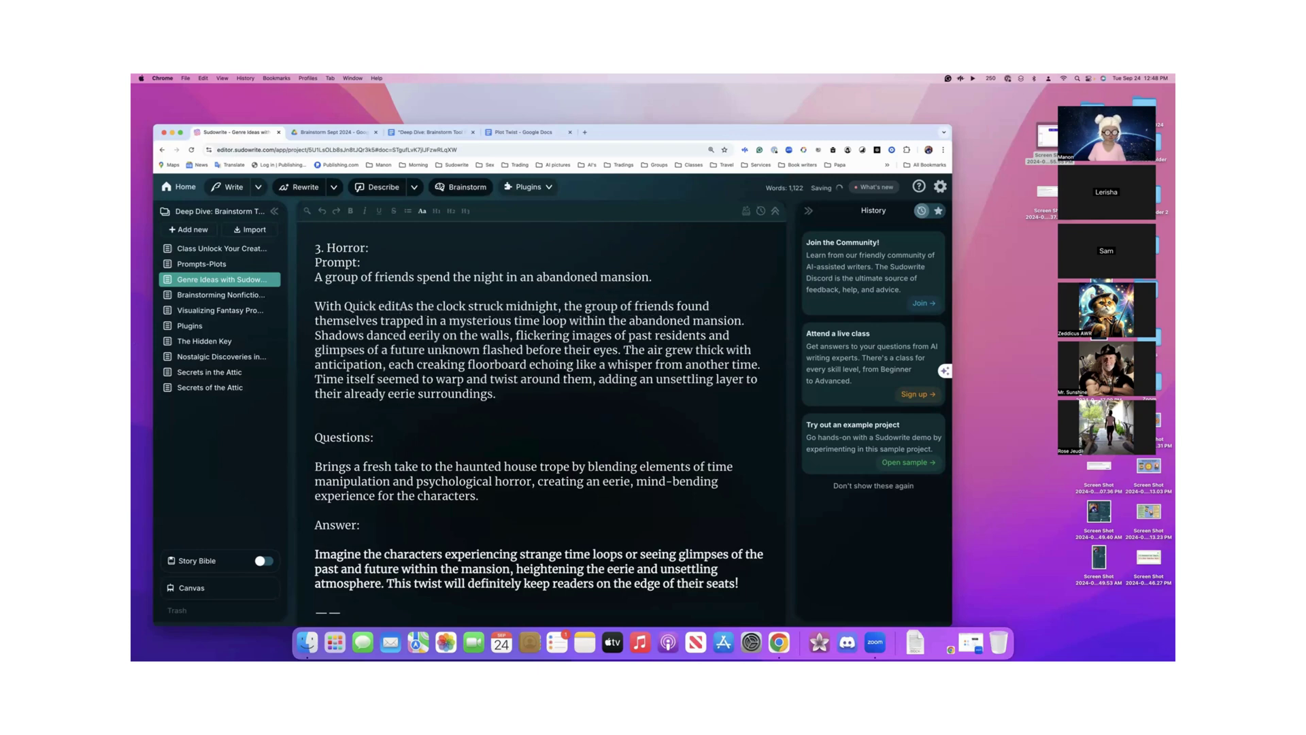
text(:)
key(Return)
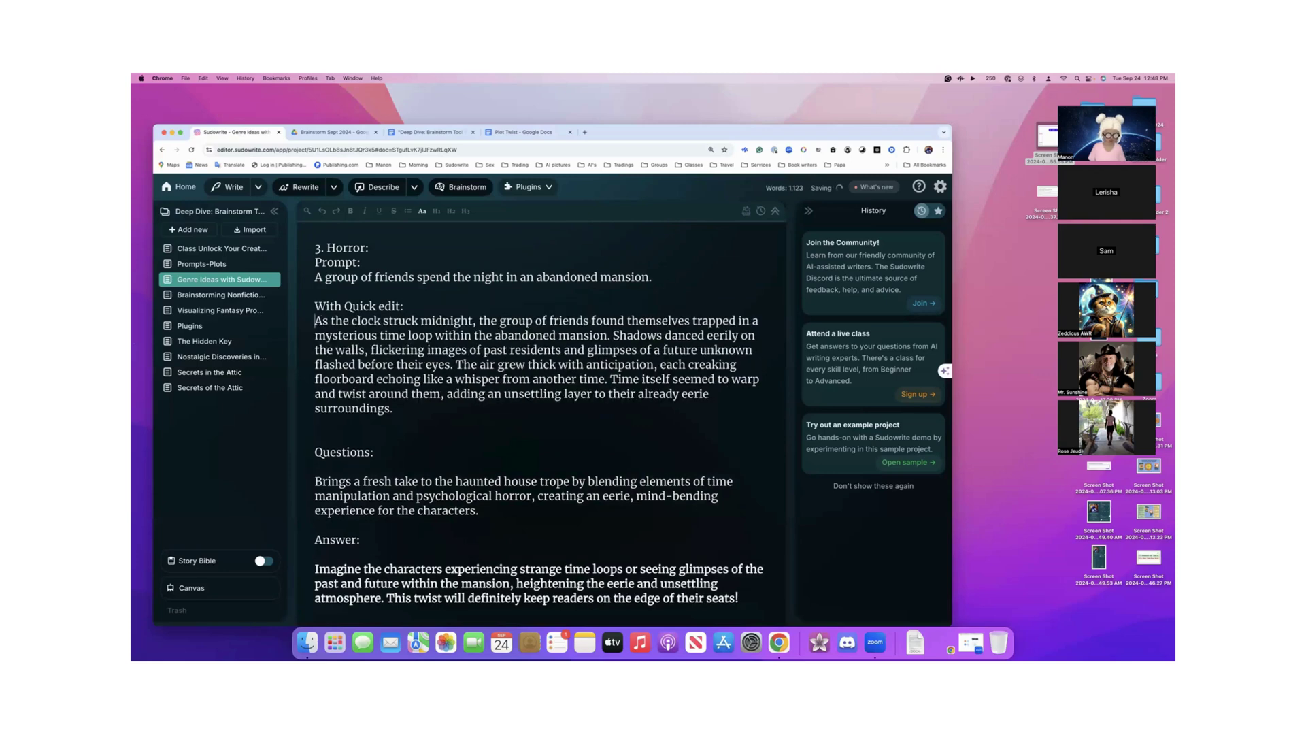
key(Return)
- Move the "With Quick edit:" heading and its passage to below the bold answer at the end of the Horror section
scroll(313, 299, down, 3)
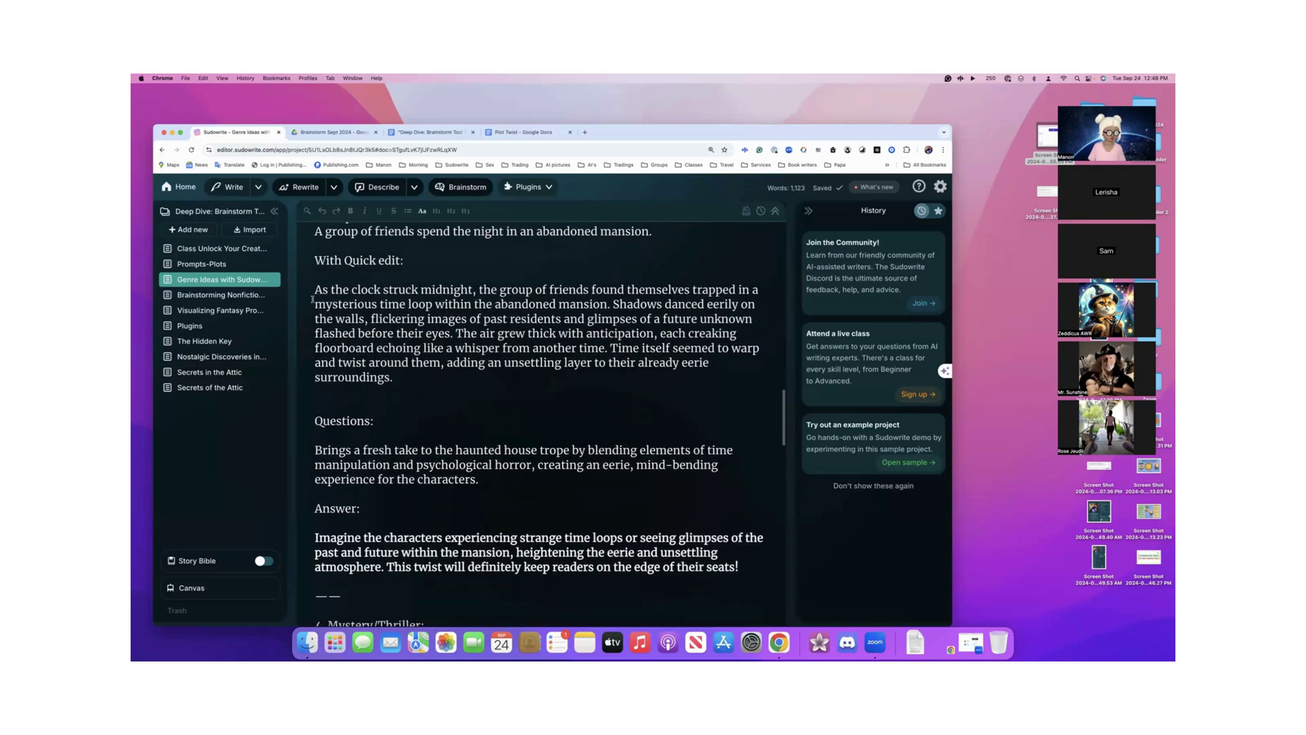
drag(314, 254, 396, 370)
key(BackSpace)
scroll(671, 386, down, 1)
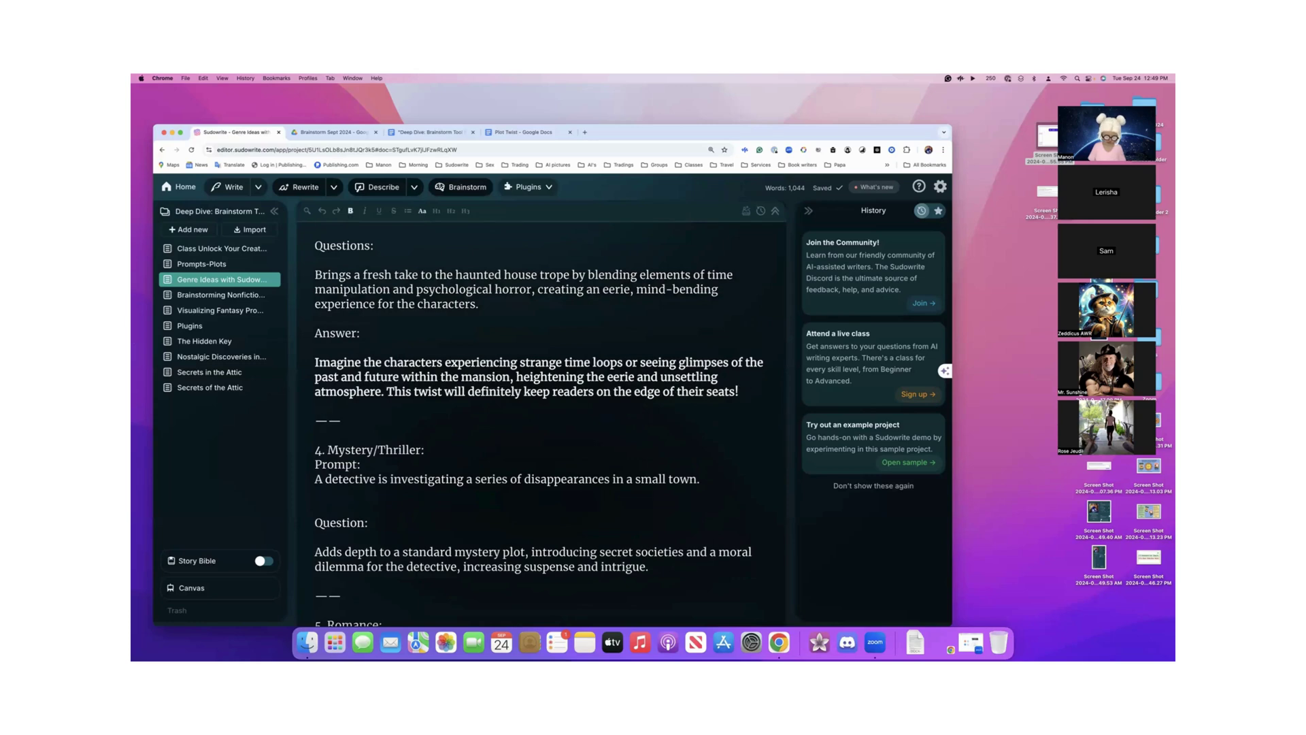
key(super+z)
scroll(745, 392, down, 1)
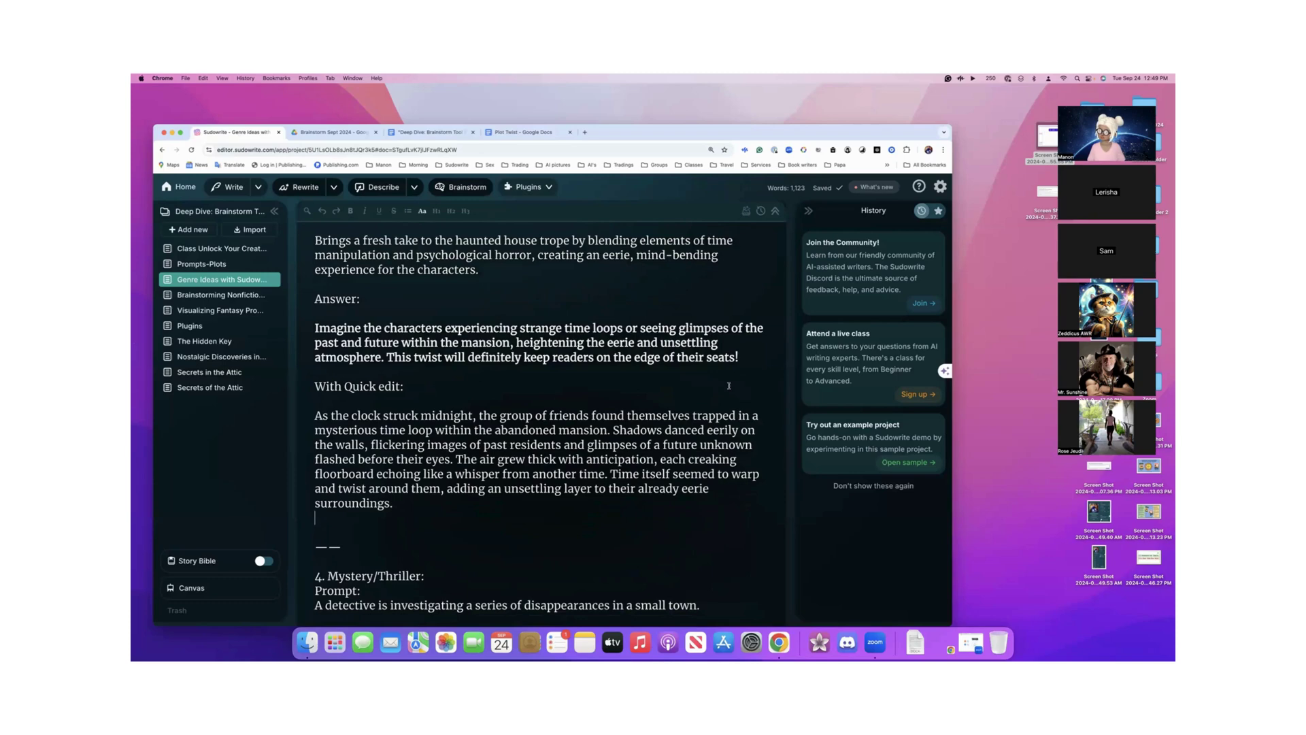
scroll(729, 386, down, 5)
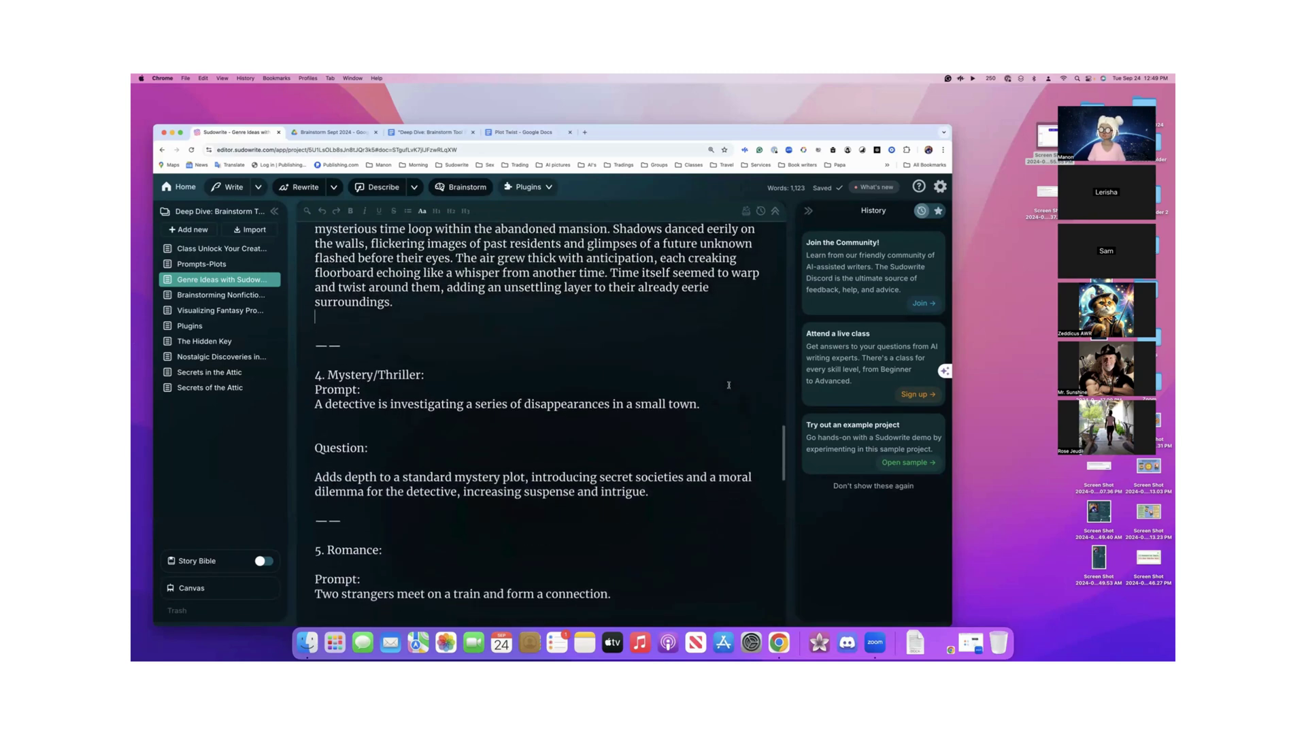
scroll(729, 385, down, 1)
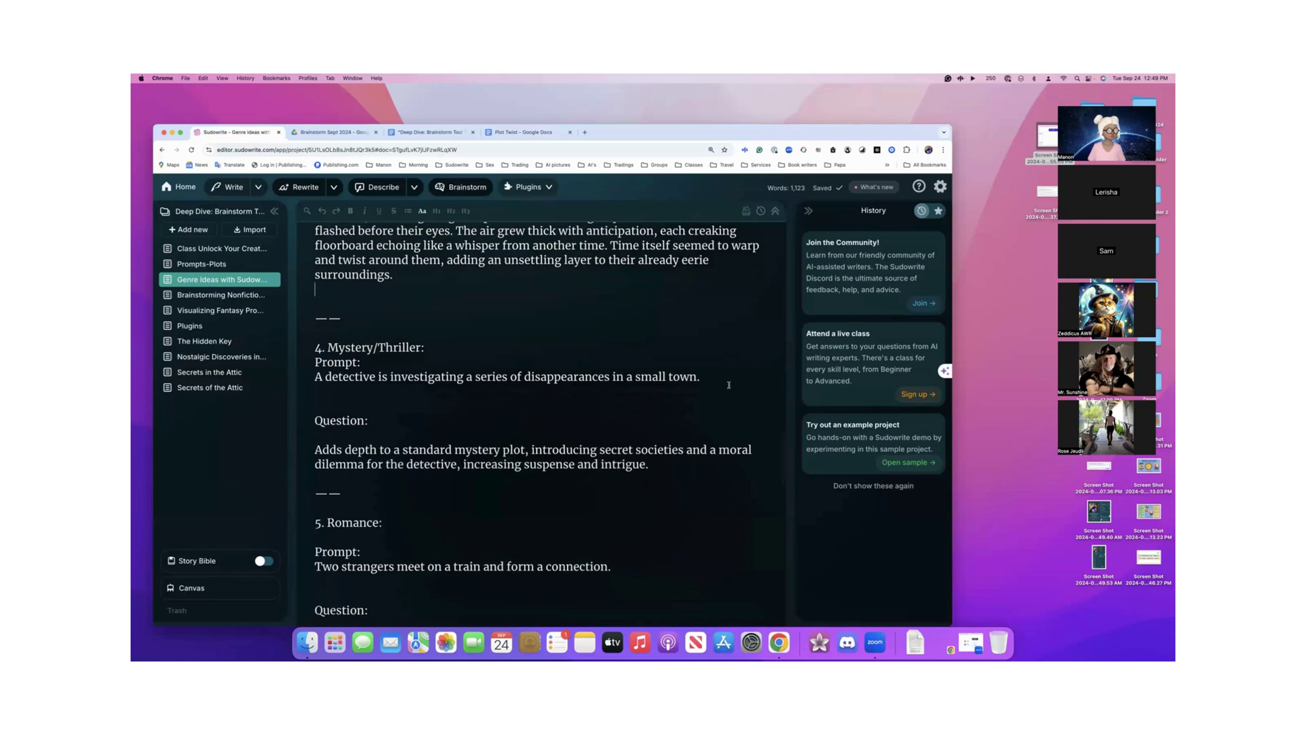
- Look through the remaining genre sections, from Mystery/Thriller to Comedy and the Key Takeaway, for the next prompt to develop
scroll(728, 385, down, 3)
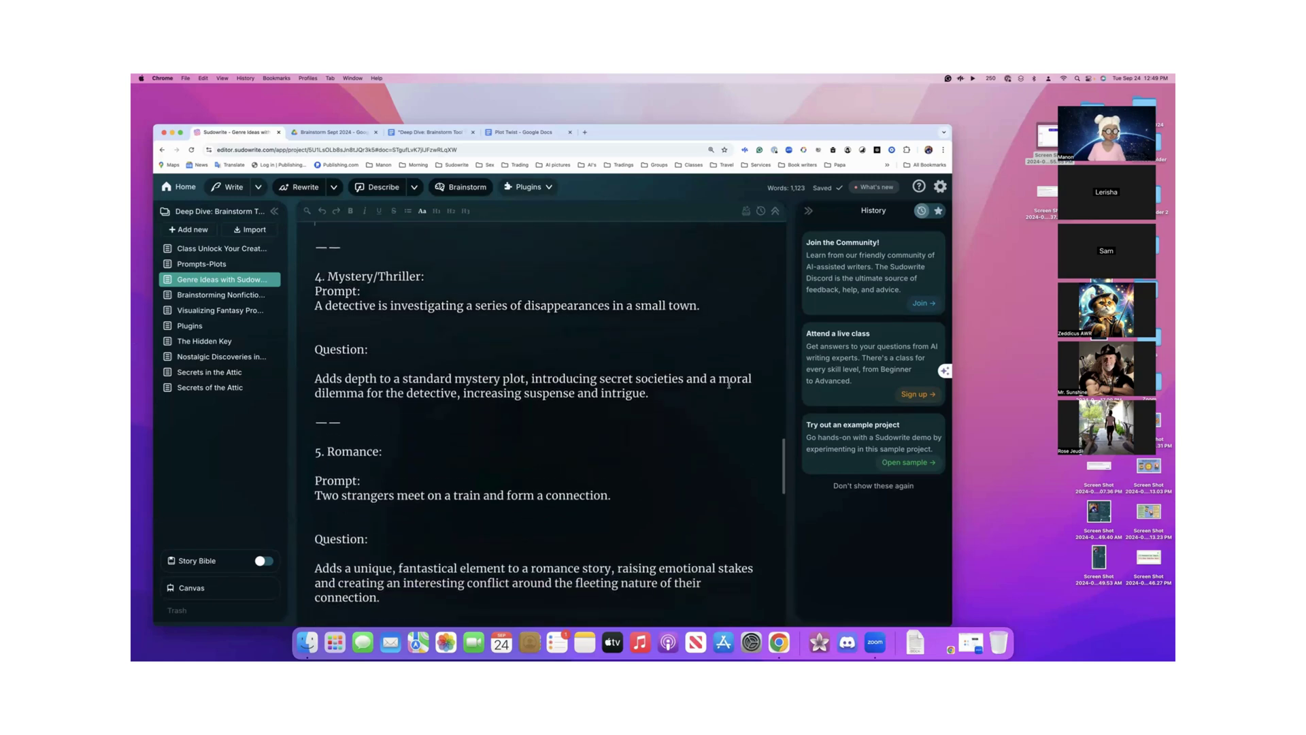
scroll(729, 386, down, 8)
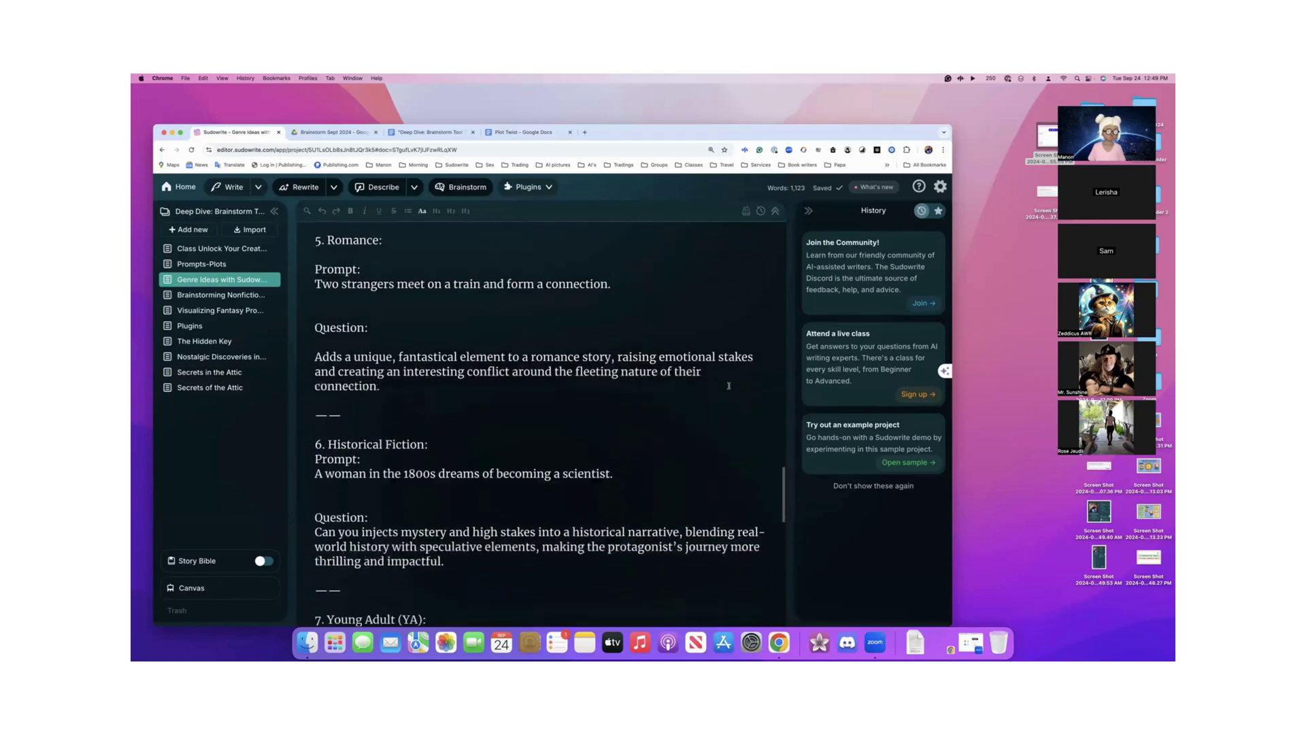
scroll(728, 386, down, 9)
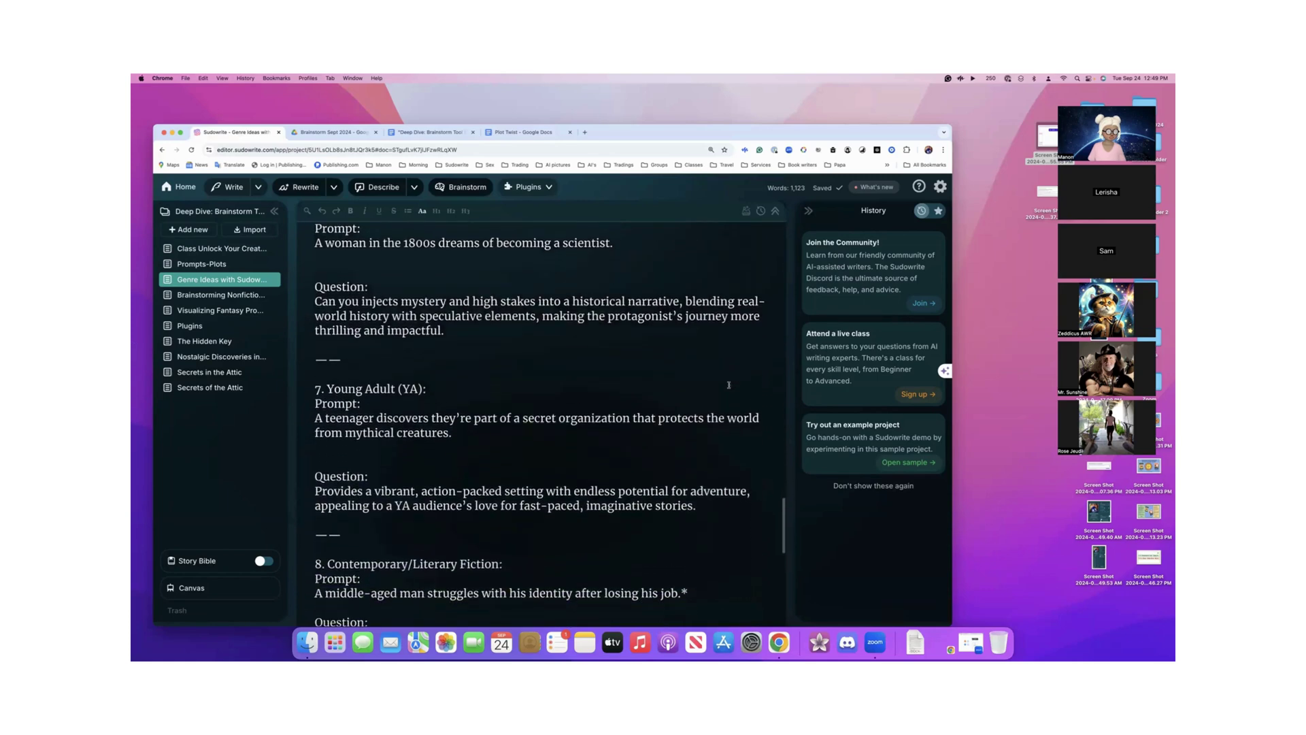
scroll(728, 385, down, 5)
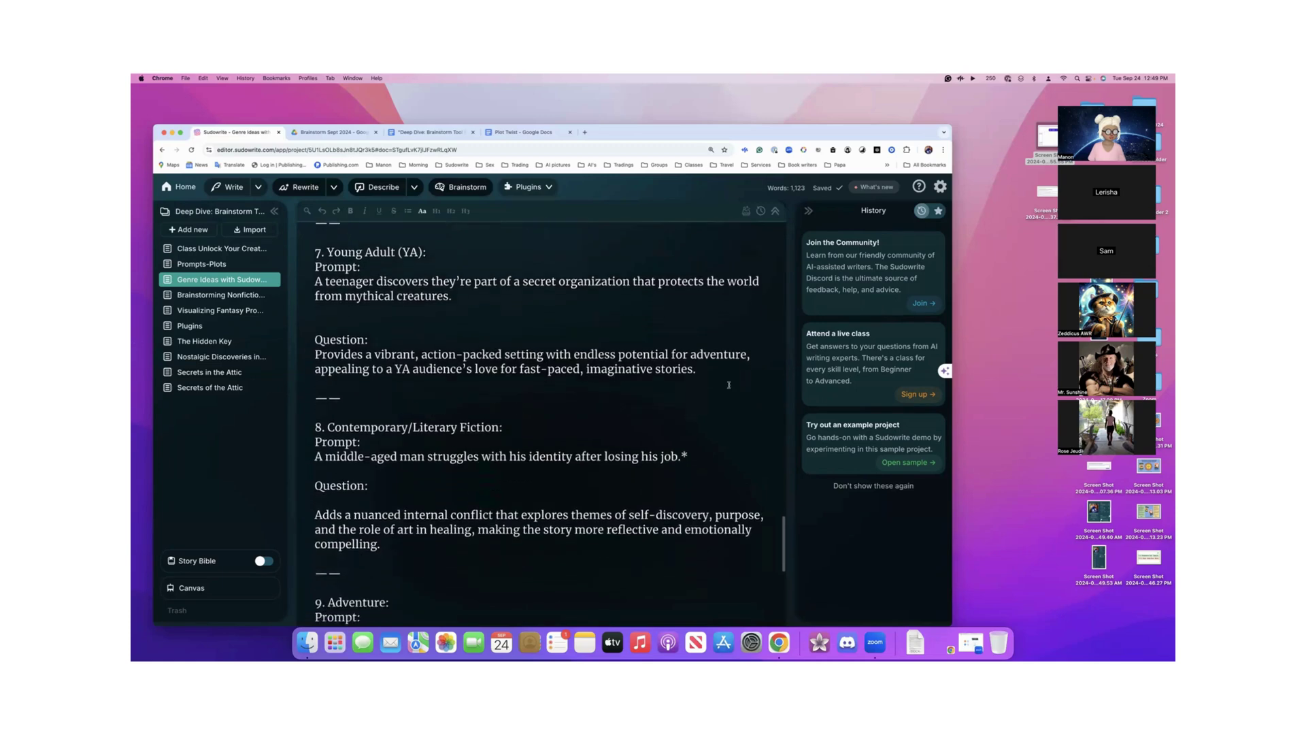
scroll(728, 385, down, 9)
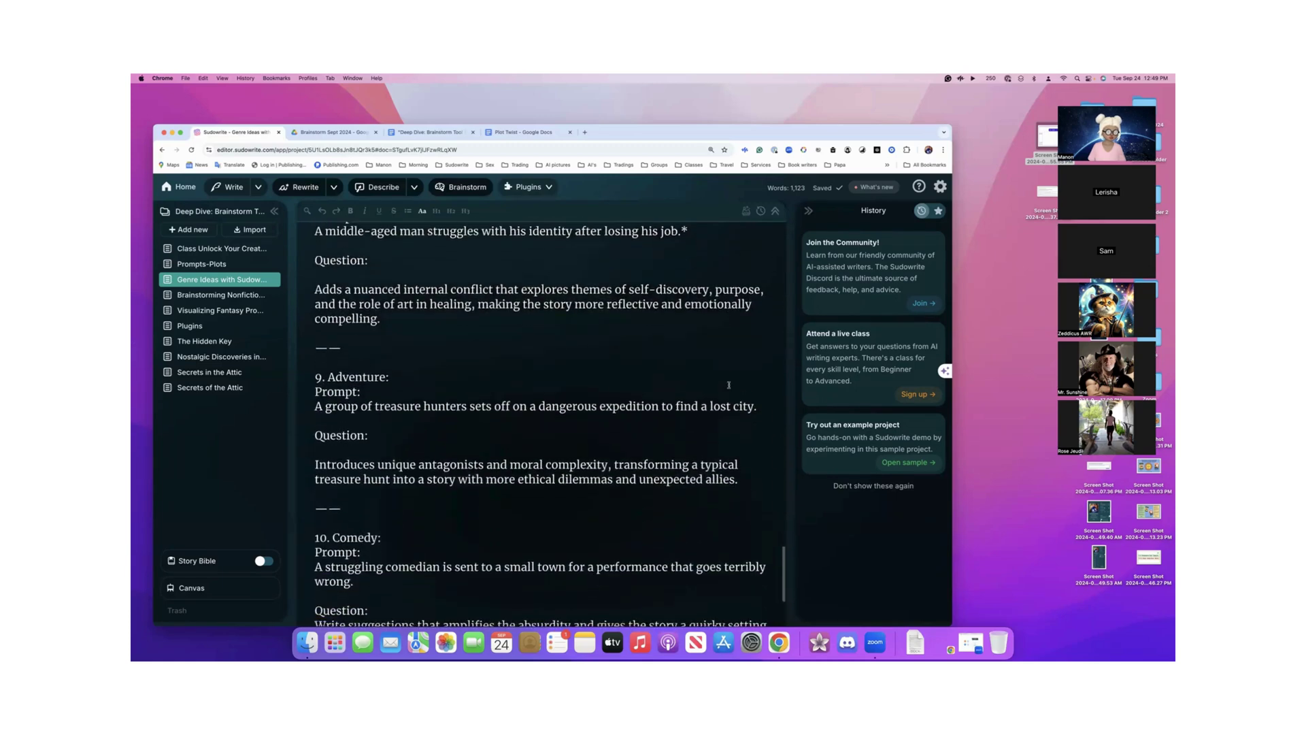
scroll(729, 385, down, 6)
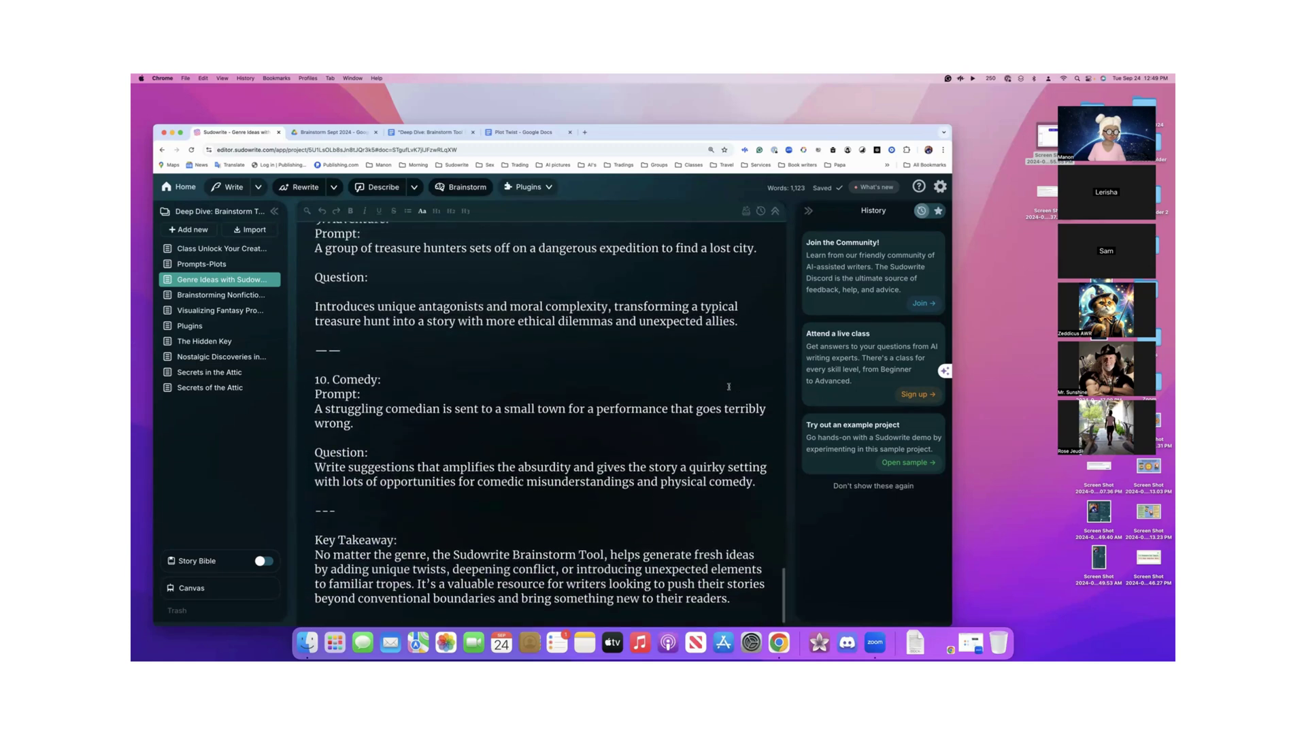
scroll(729, 387, down, 1)
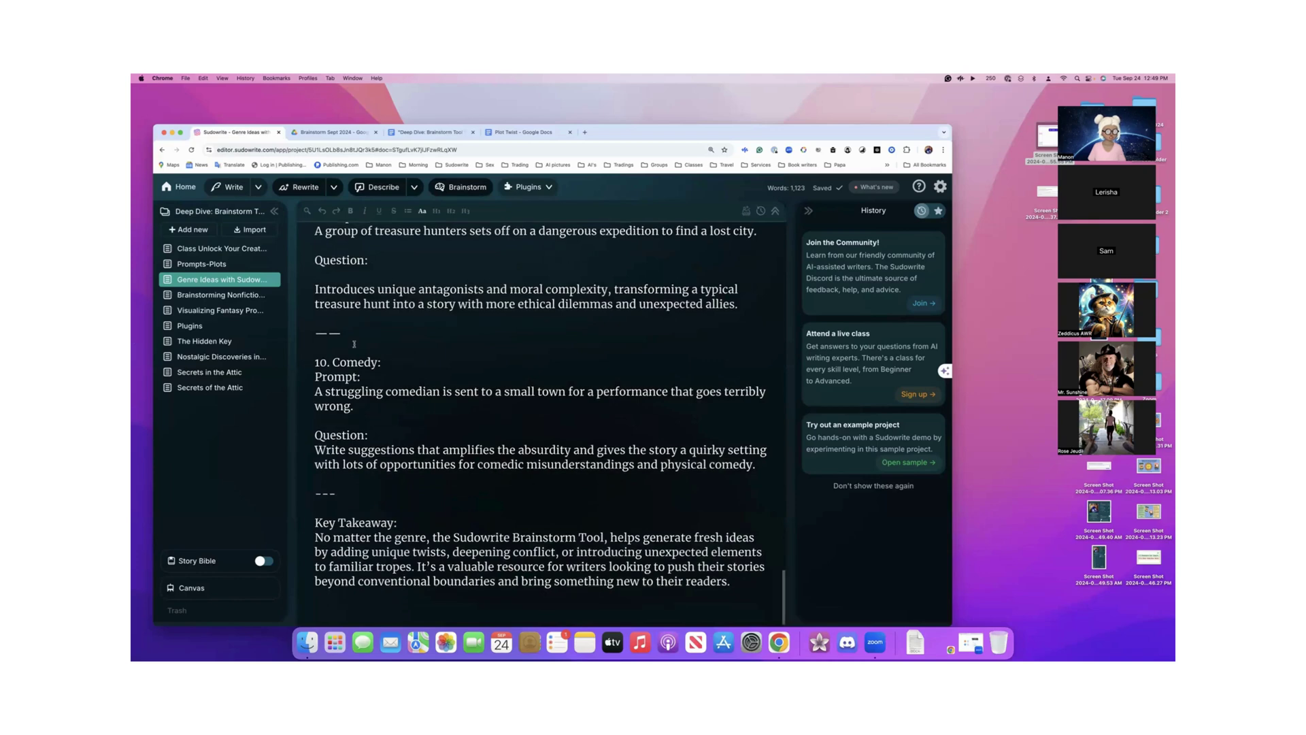
scroll(354, 343, up, 8)
scroll(356, 351, down, 3)
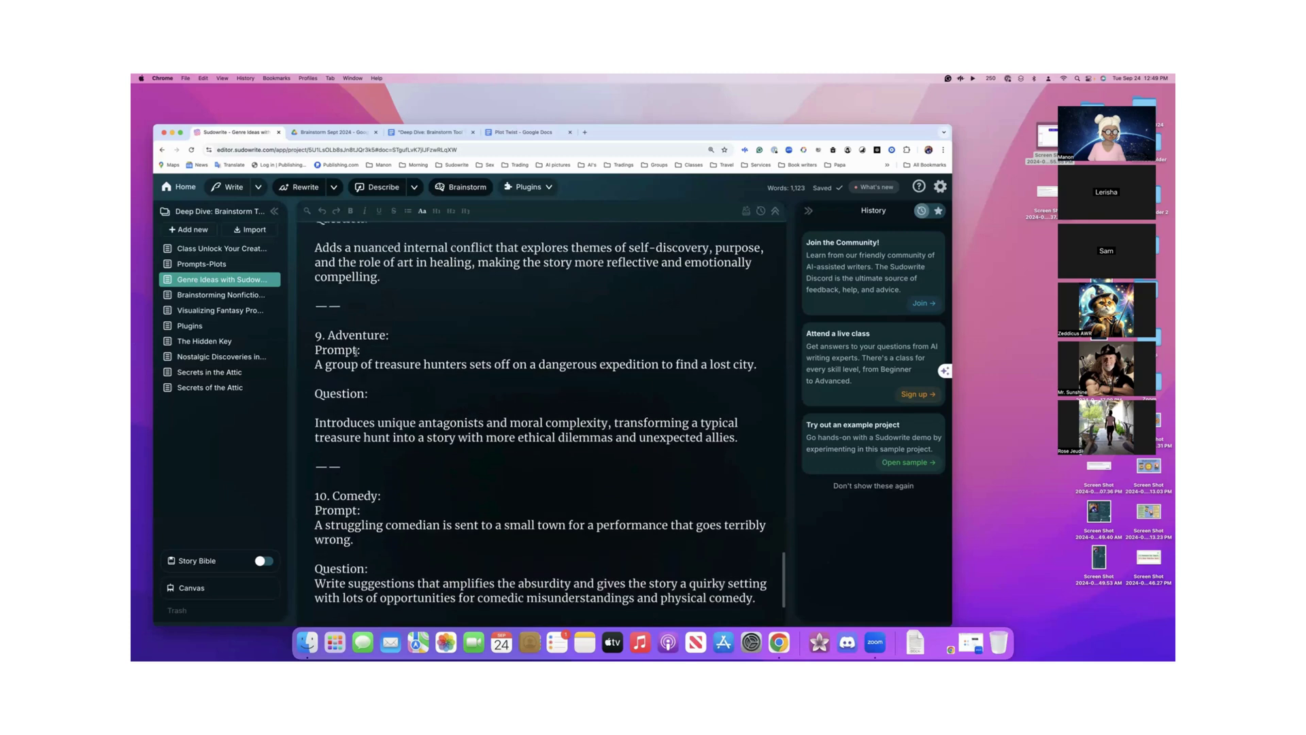
scroll(356, 351, up, 12)
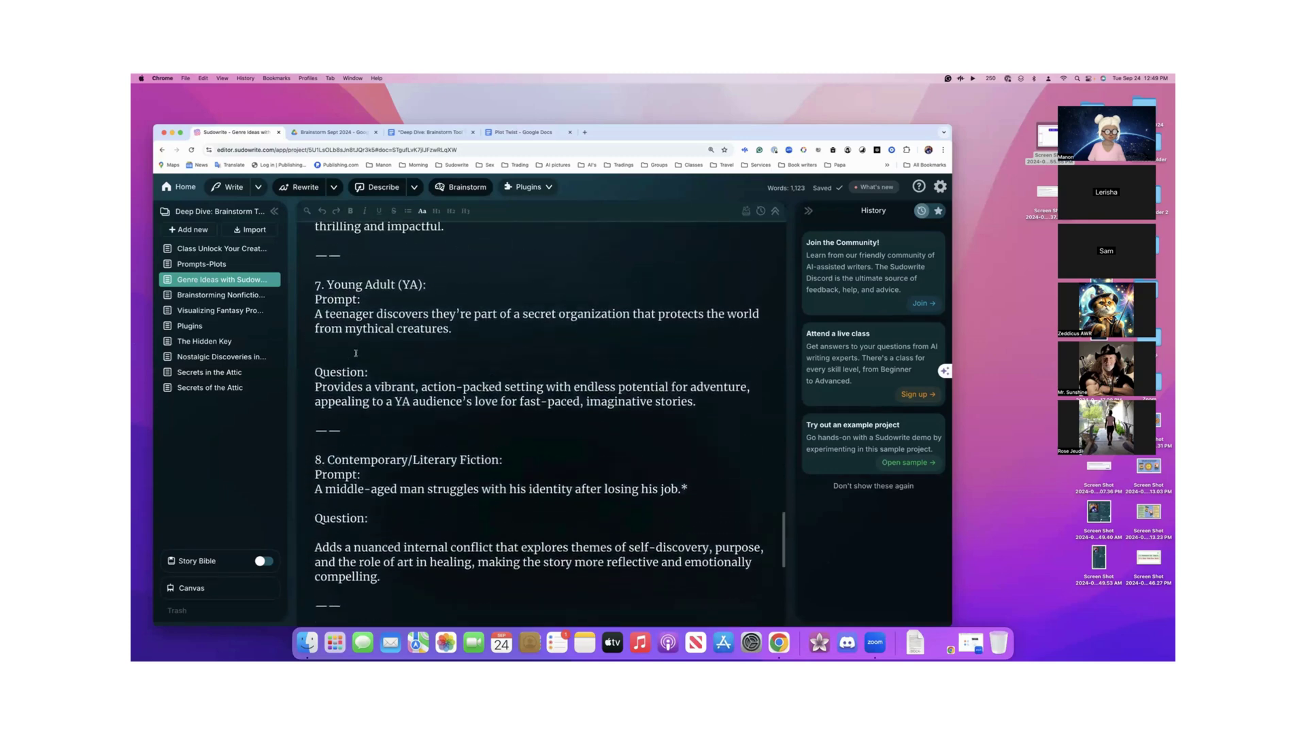
scroll(356, 353, up, 10)
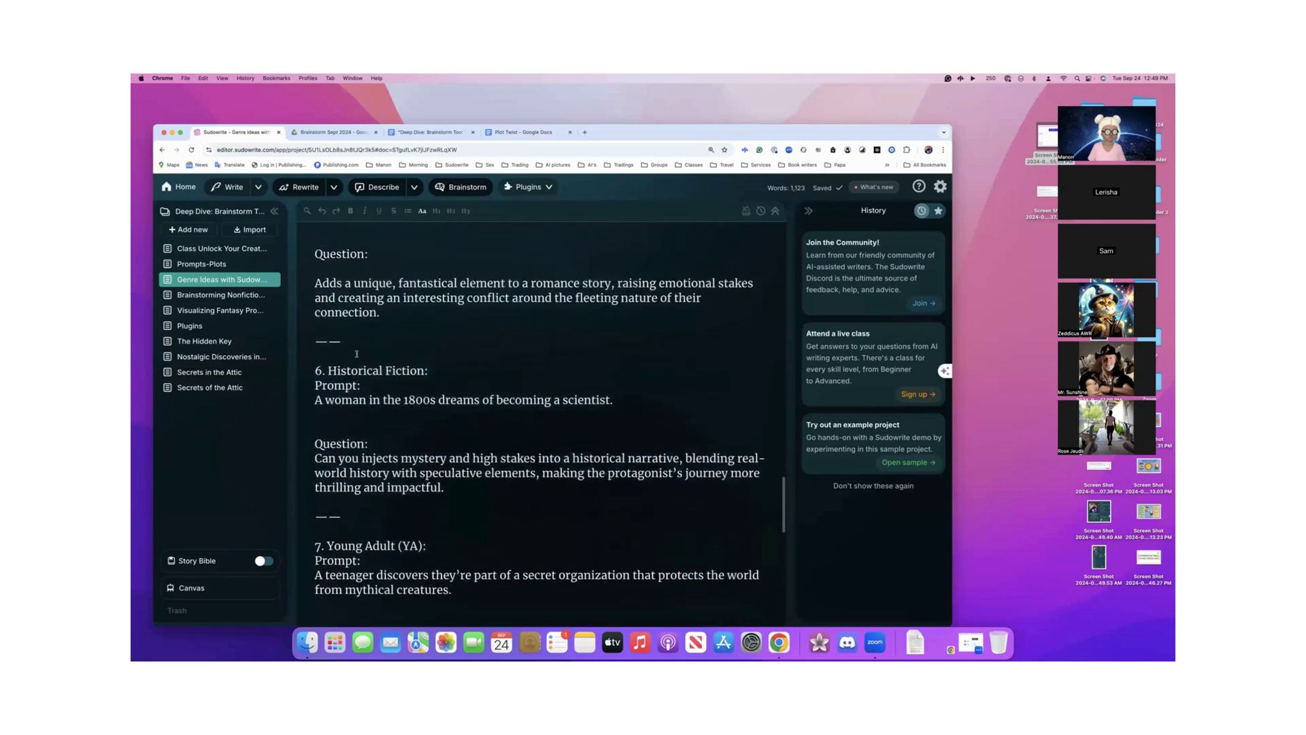
scroll(356, 353, up, 3)
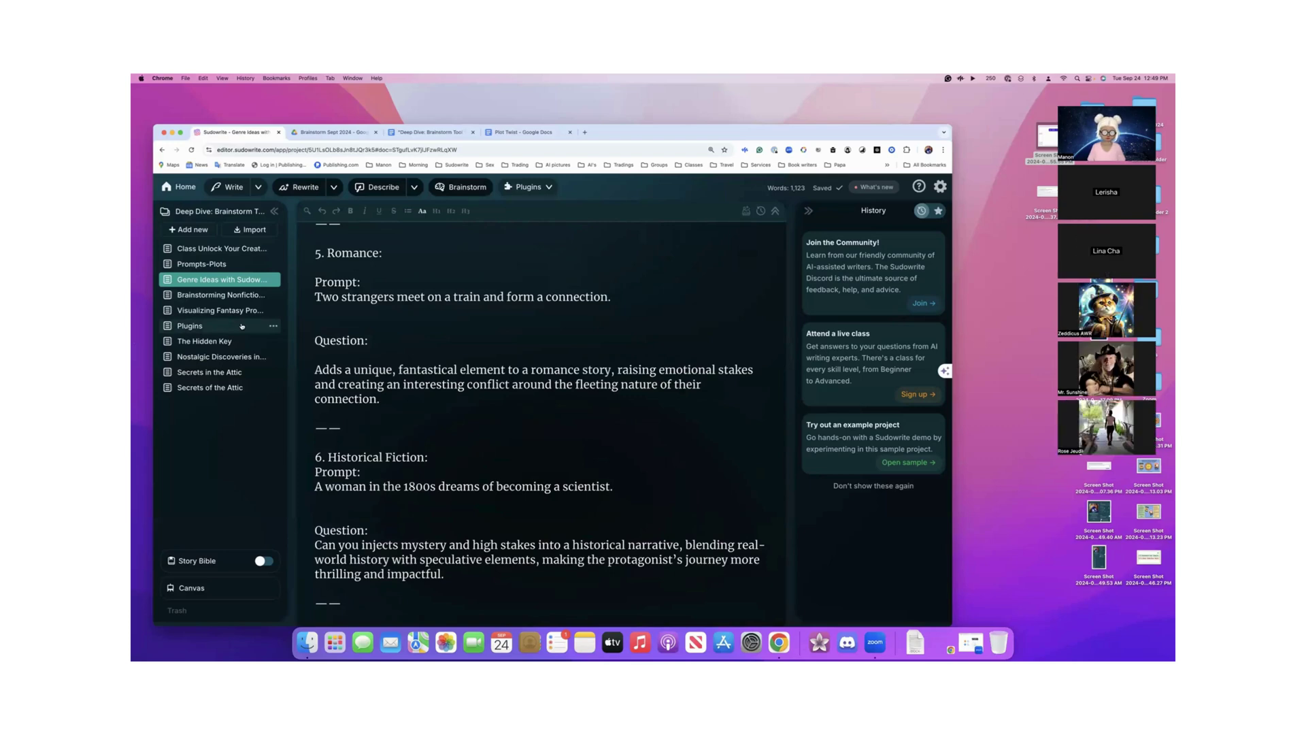
scroll(340, 342, up, 2)
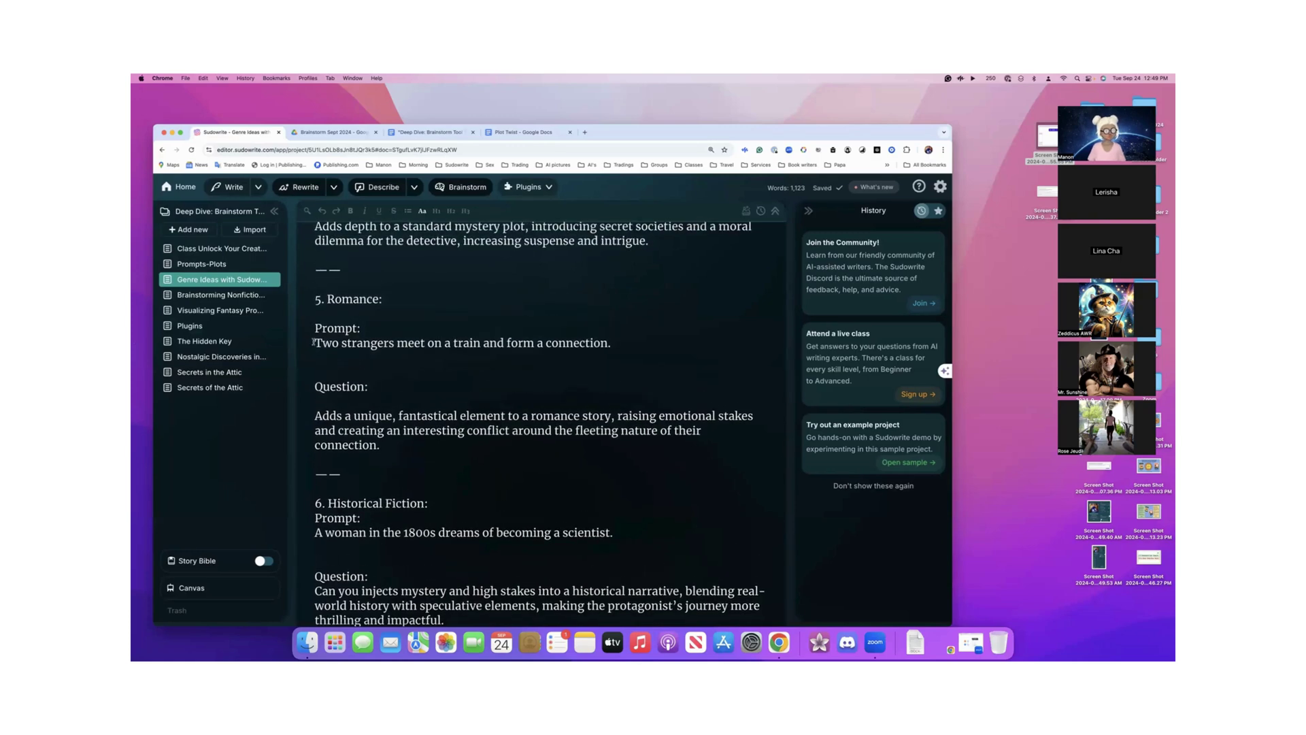
- Ask Quick Chat about the line "Two strangers meet on a train and form a connection.", using the copied Romance question text
drag(315, 412, 396, 444)
key(super+c)
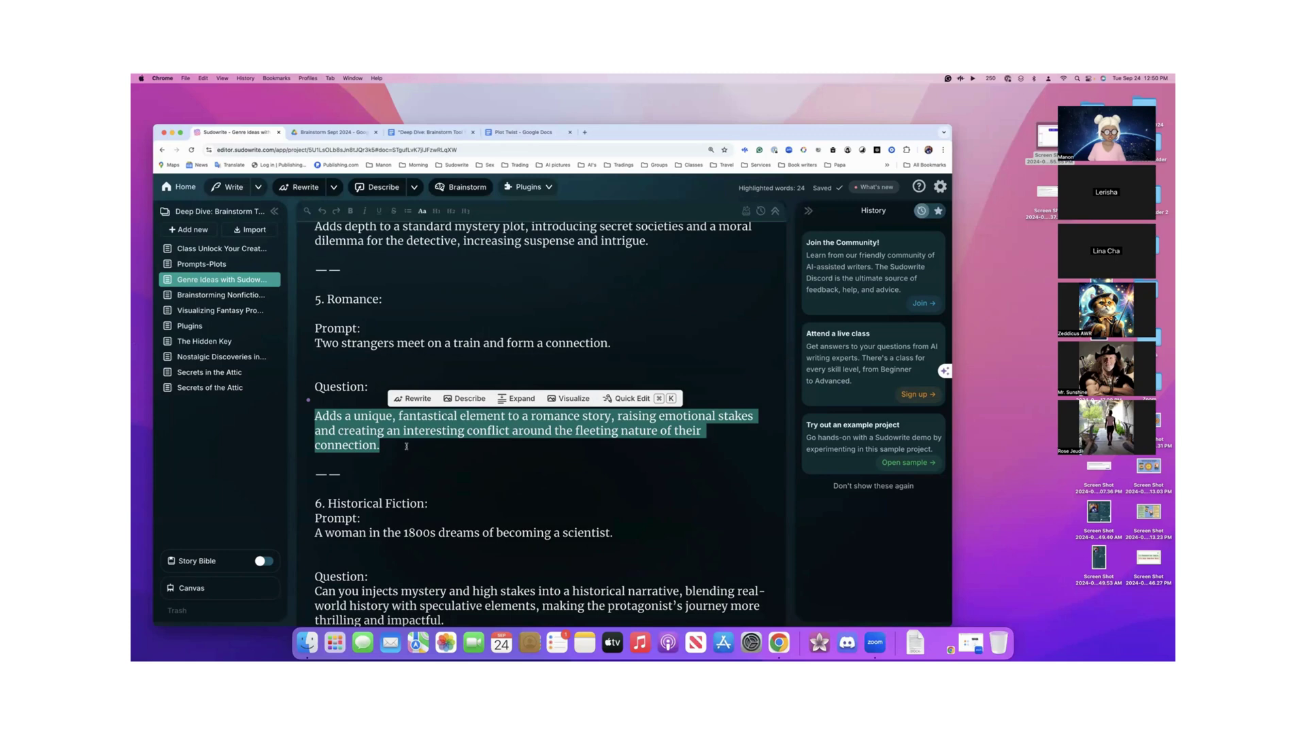
drag(314, 343, 608, 350)
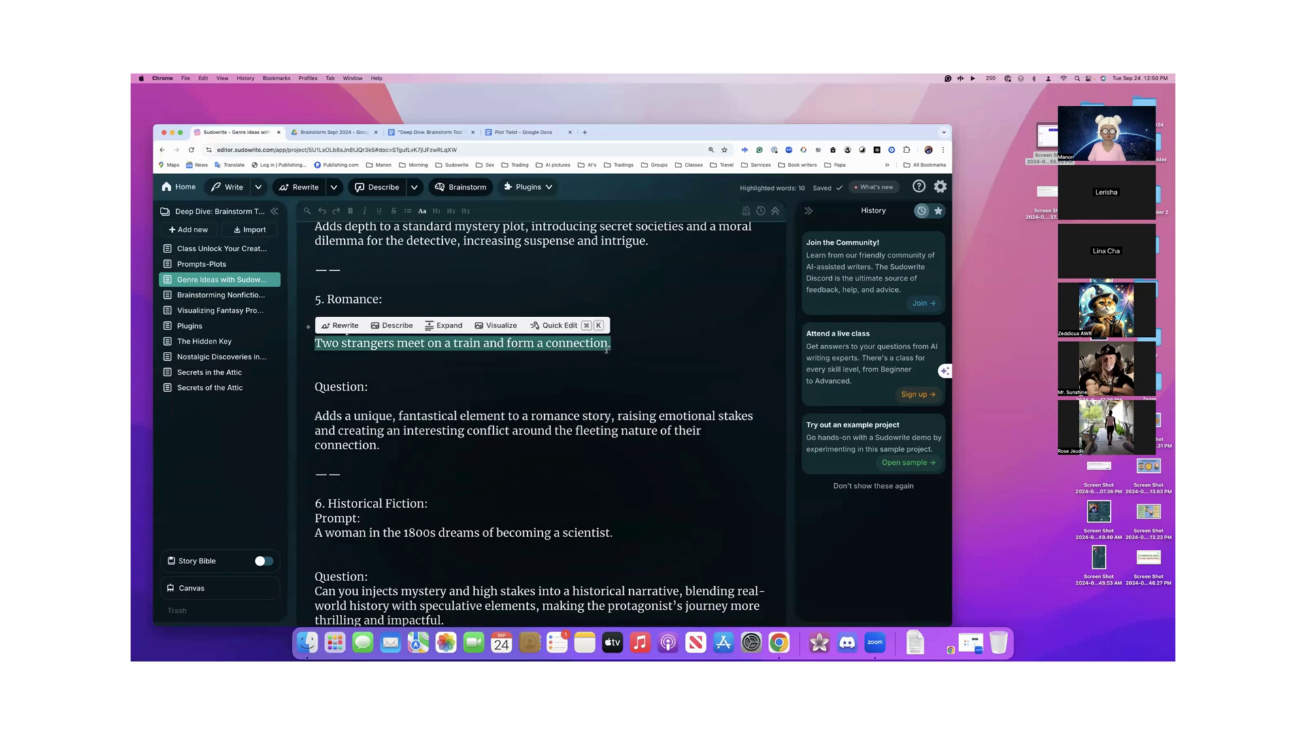
click(553, 325)
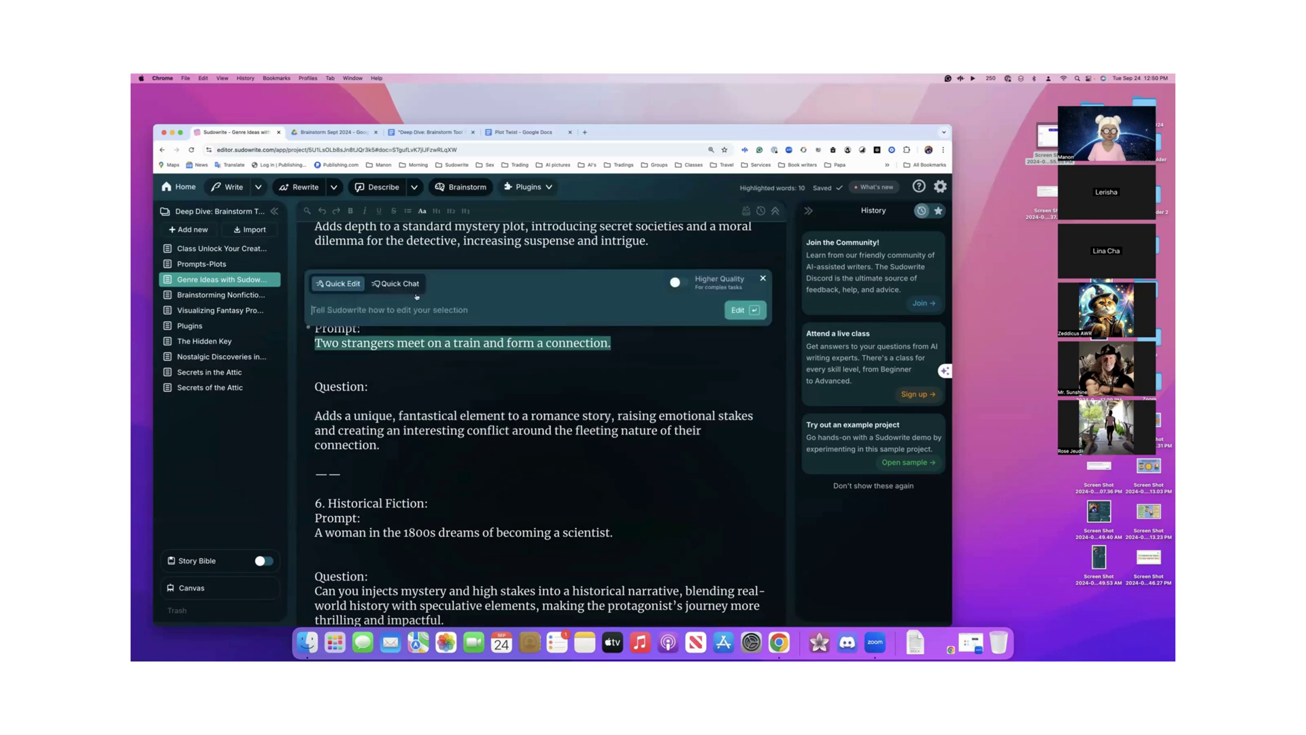
click(395, 283)
key(super+v)
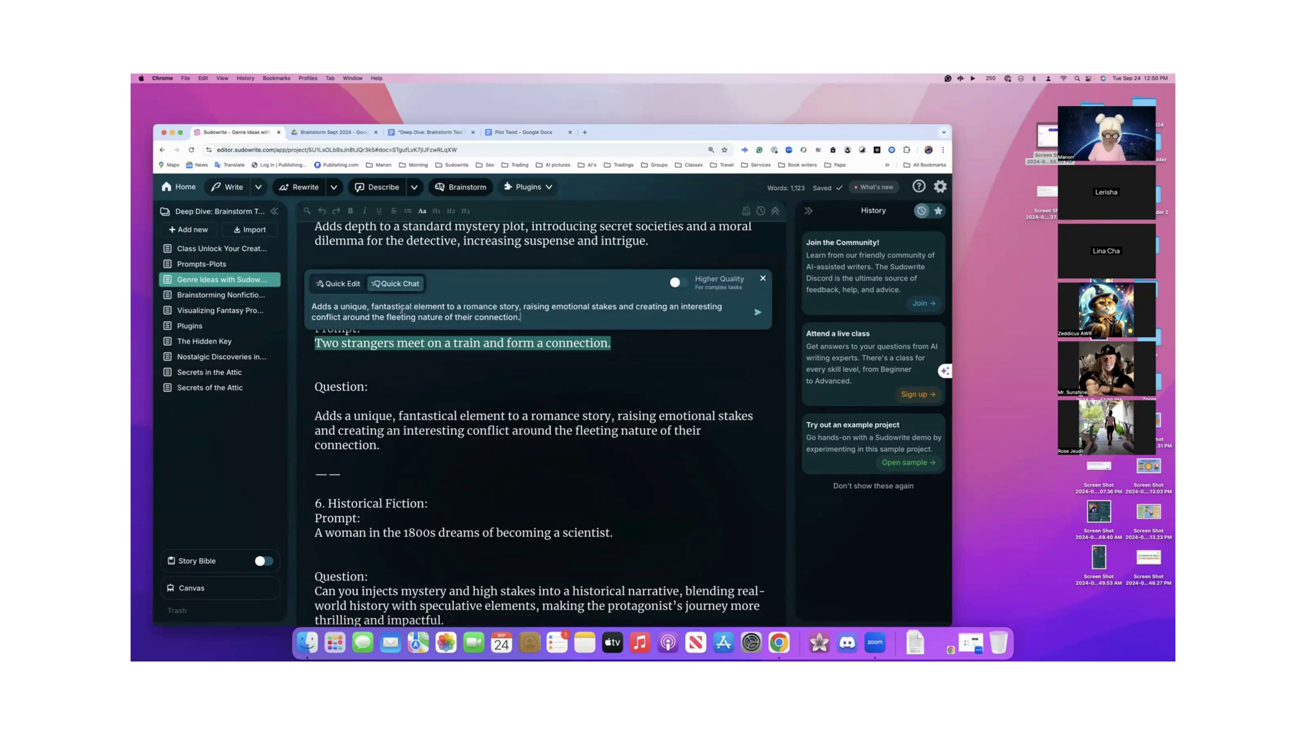
key(Return)
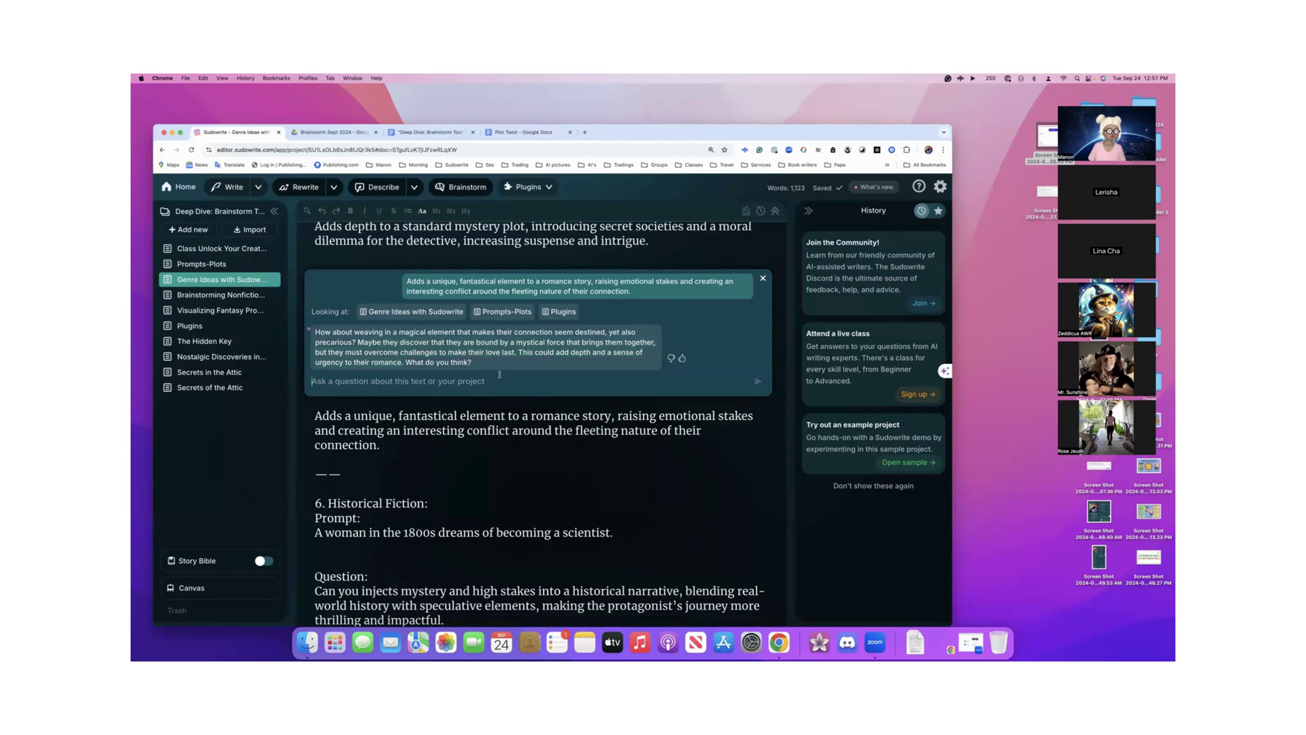
- Copy the Quick Chat answer about a magical element and paste it beneath the Romance question, separated by a blank line
drag(409, 279, 479, 351)
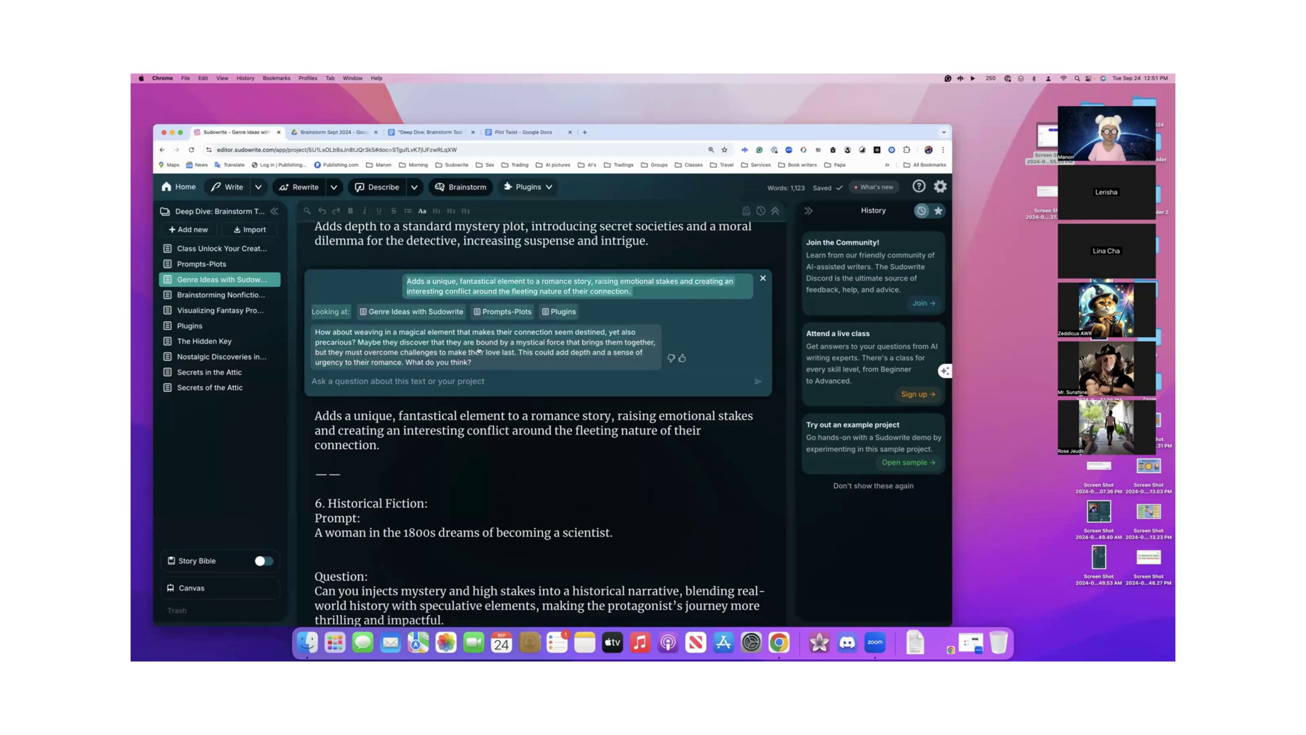
click(393, 344)
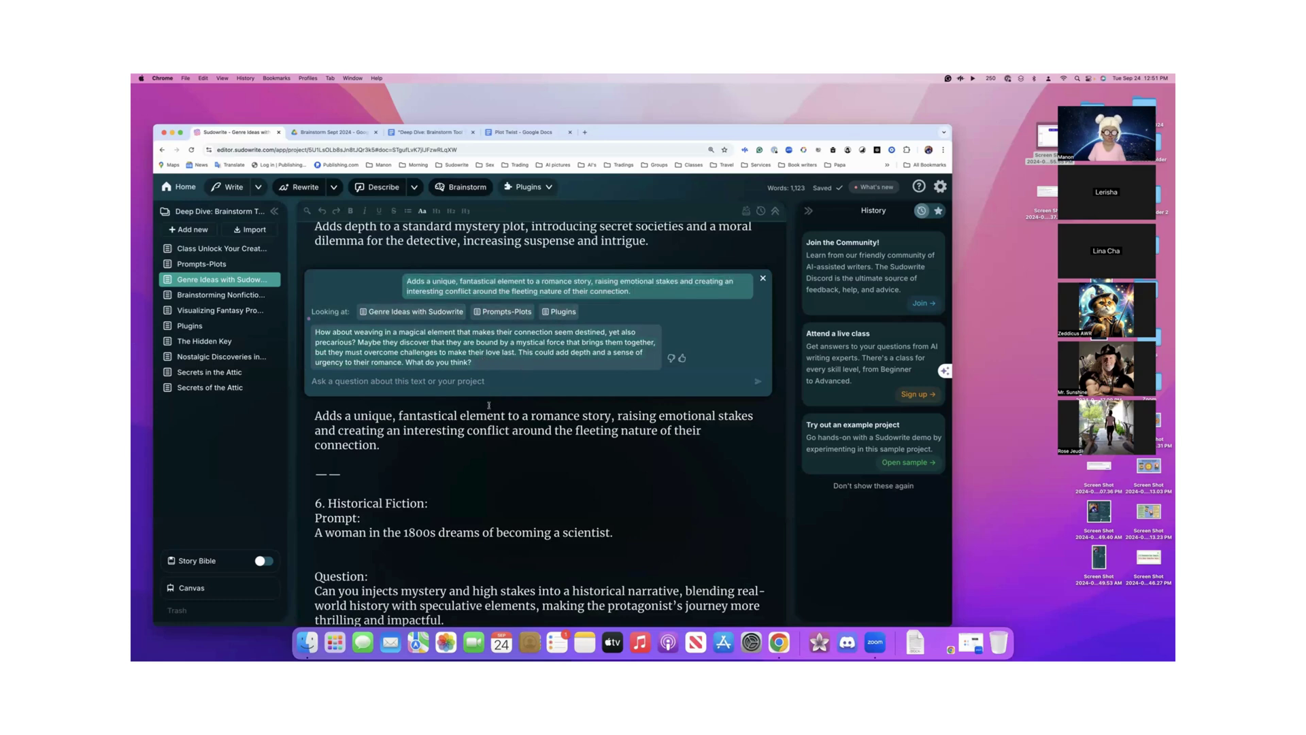
drag(682, 347, 682, 271)
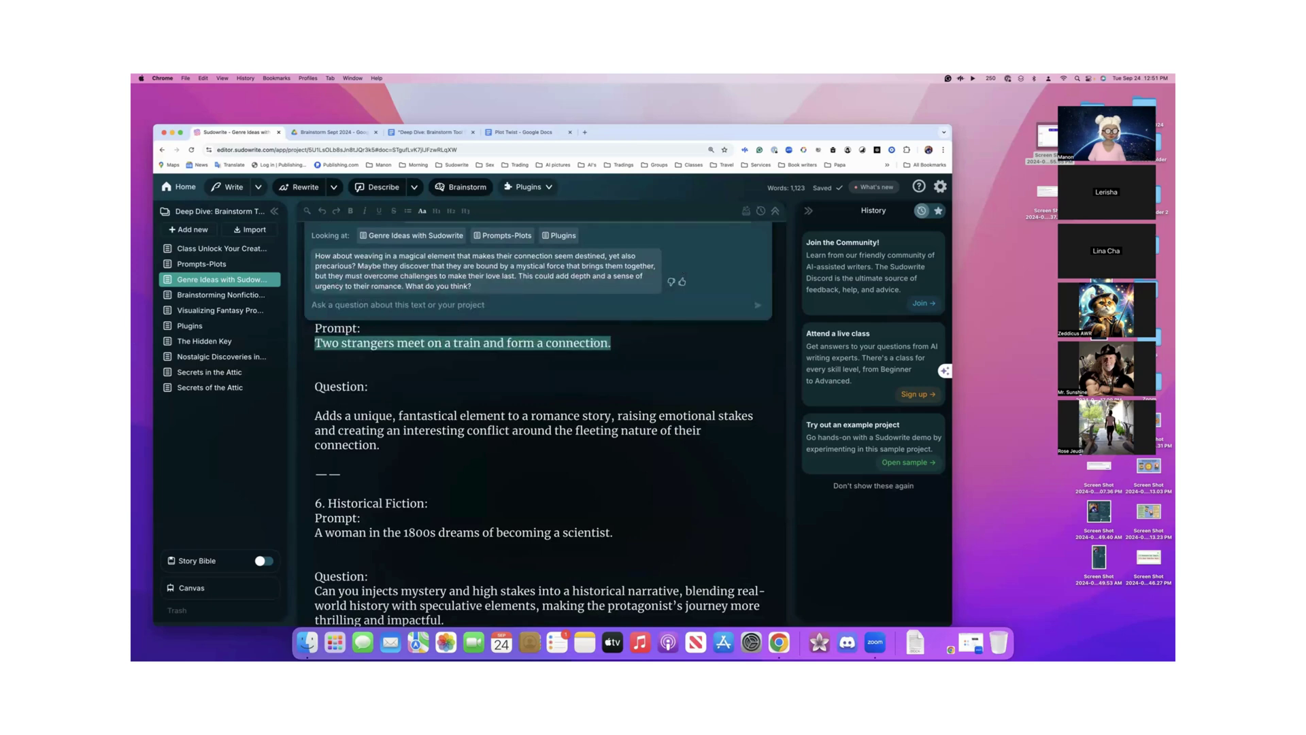
scroll(749, 257, up, 2)
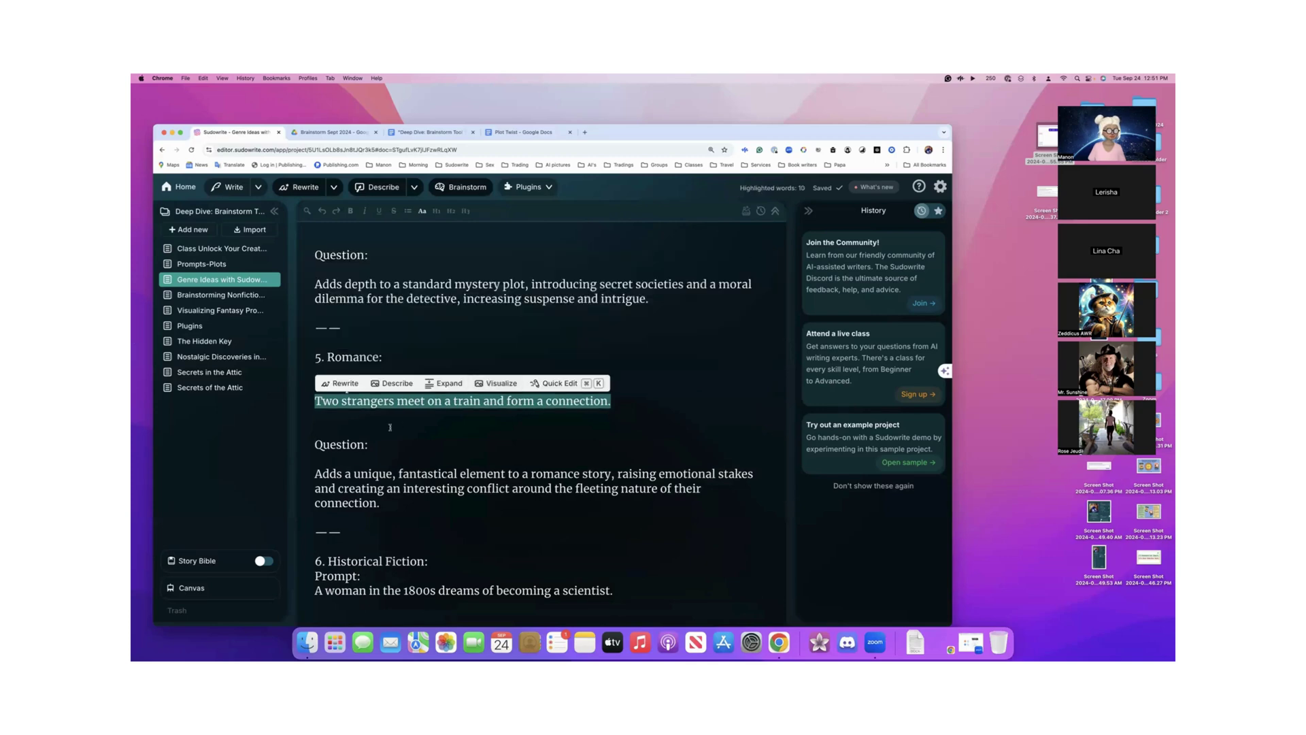
click(393, 510)
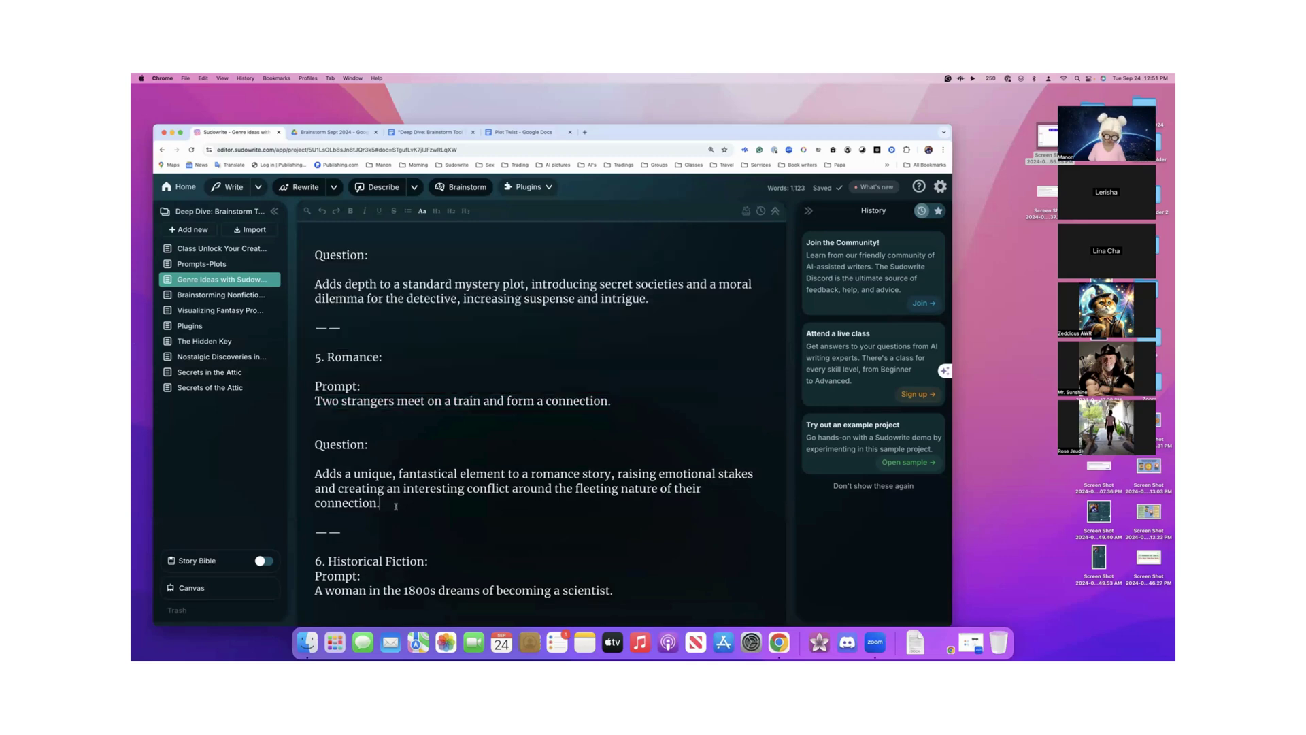
key(Return)
key(Return)
text(How about weaving in a magical element that makes their connection seem destined, yet also precarious? Maybe they discover that they are bound by a mystical force that brings them together, but they must overcome challenges to make their love last. This could add depth and a sense of urgency to their romance. What do you think?)
scroll(392, 504, down, 1)
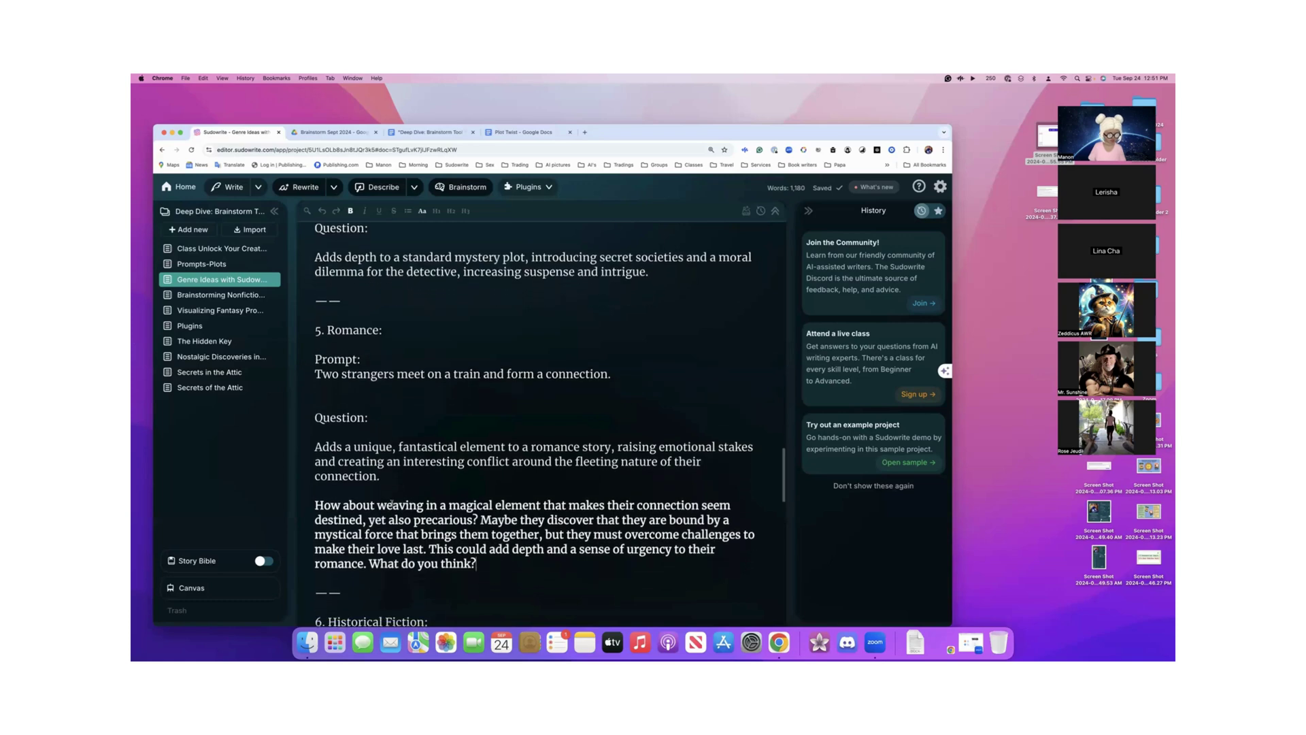
- Run Quick Edit on the two strangers line, using the bold answer's text from "they discover" to "romance." as the instruction
scroll(391, 505, down, 1)
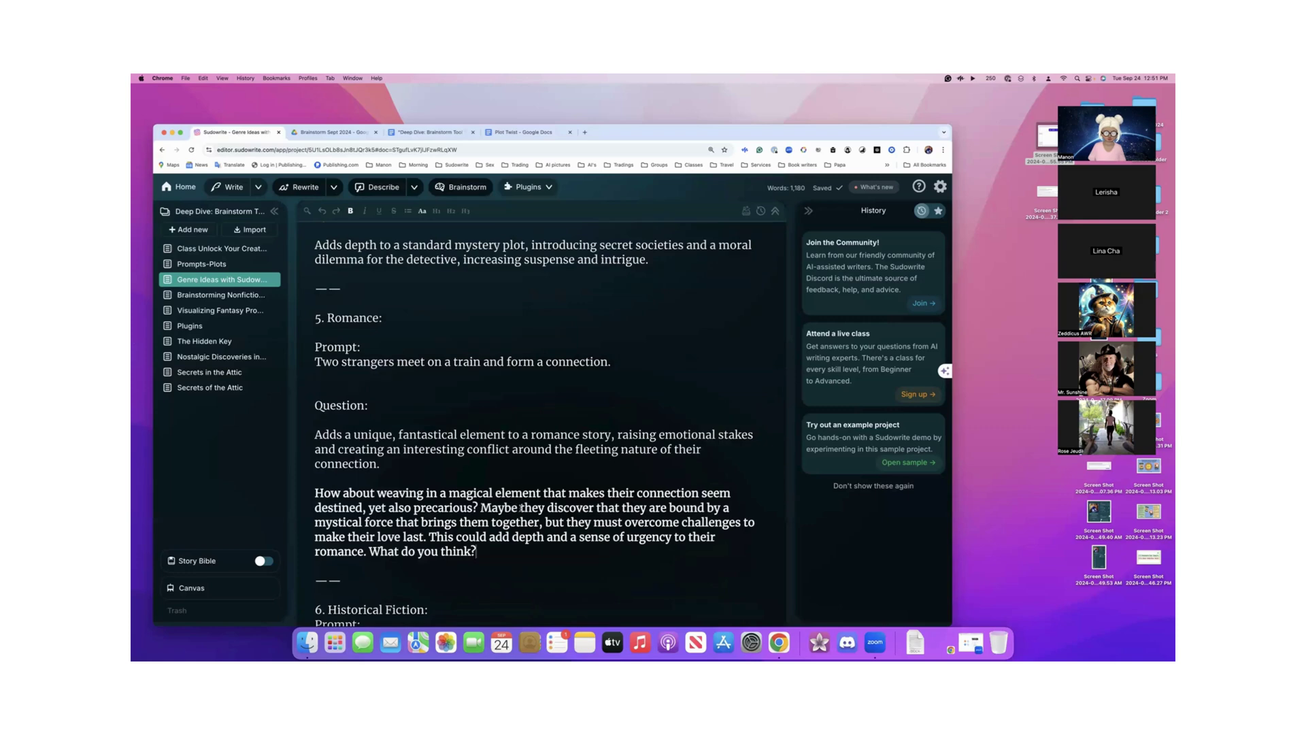
drag(519, 507, 367, 551)
key(super+c)
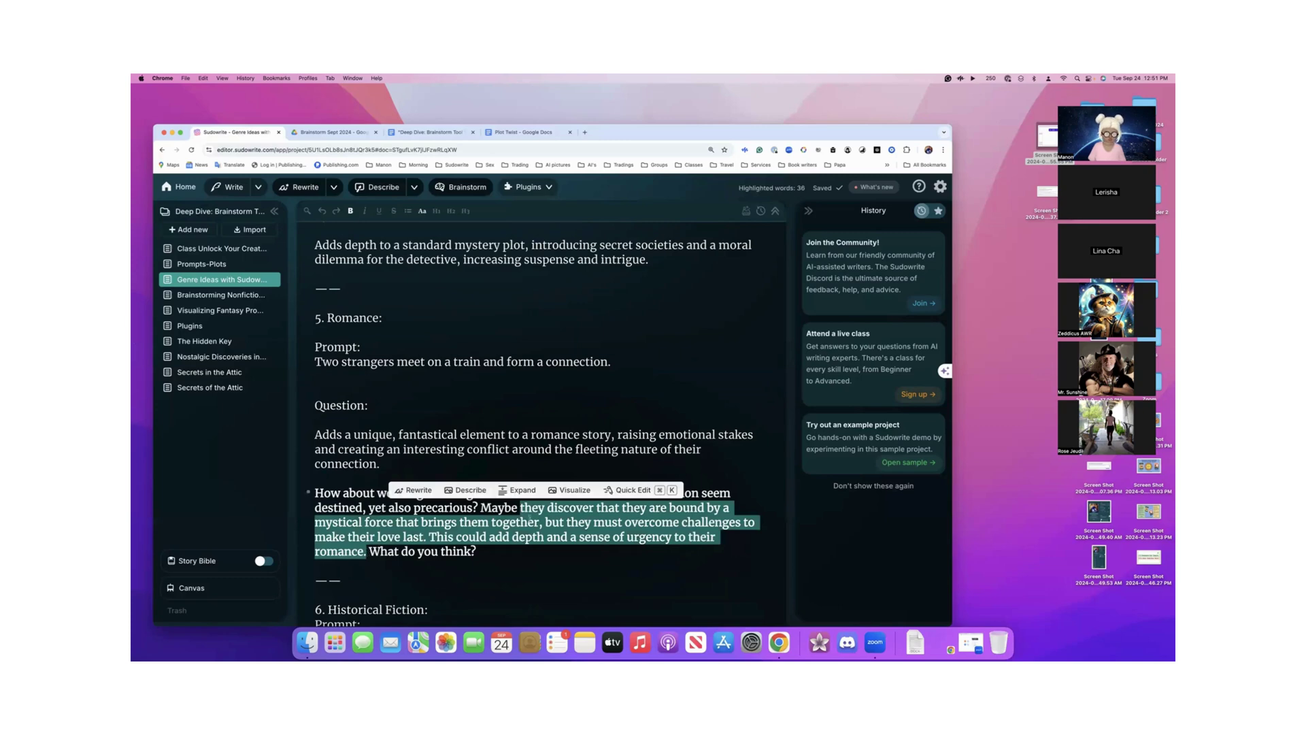
click(357, 361)
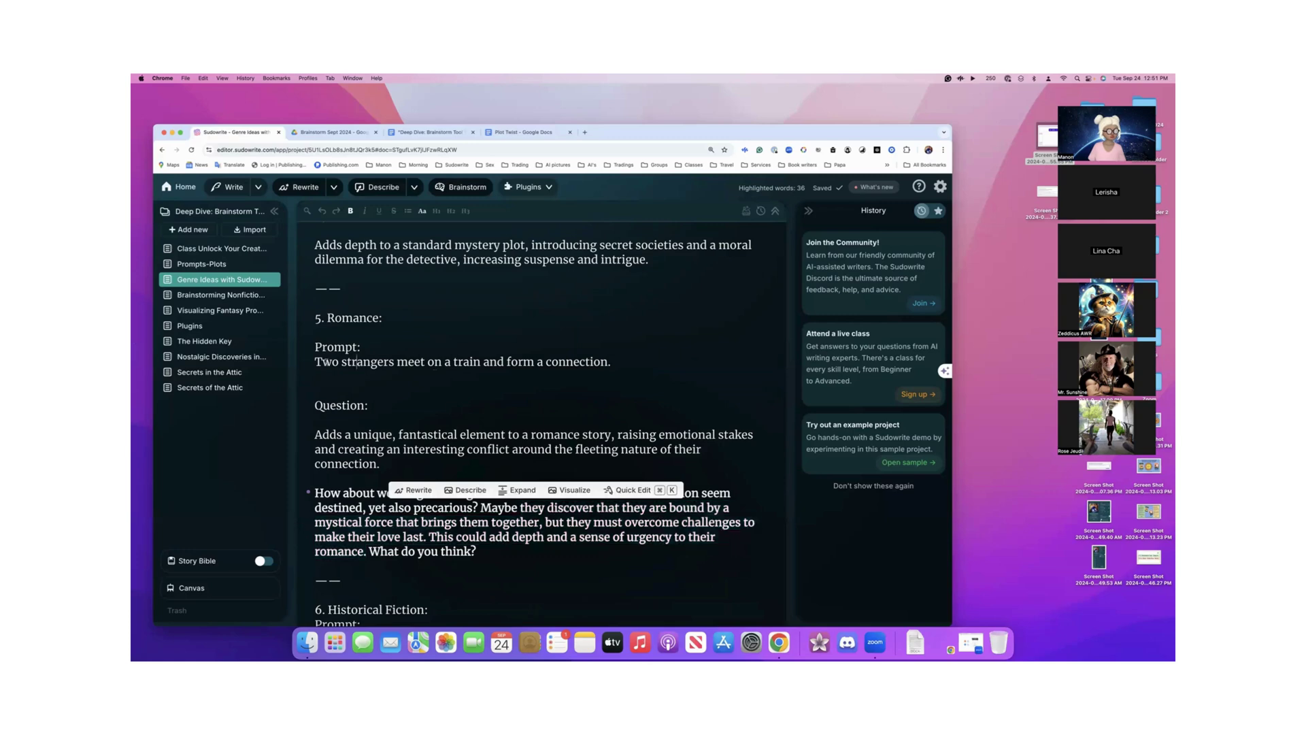
drag(315, 361, 612, 362)
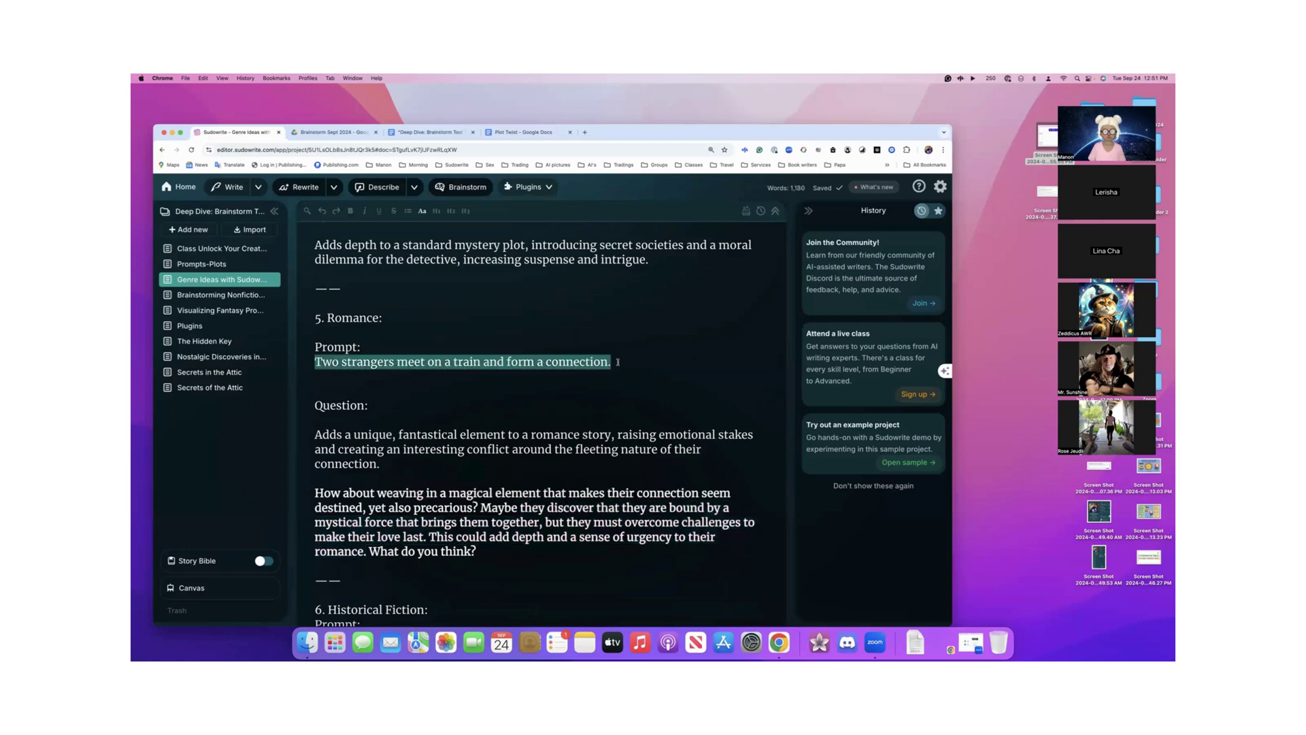
click(547, 345)
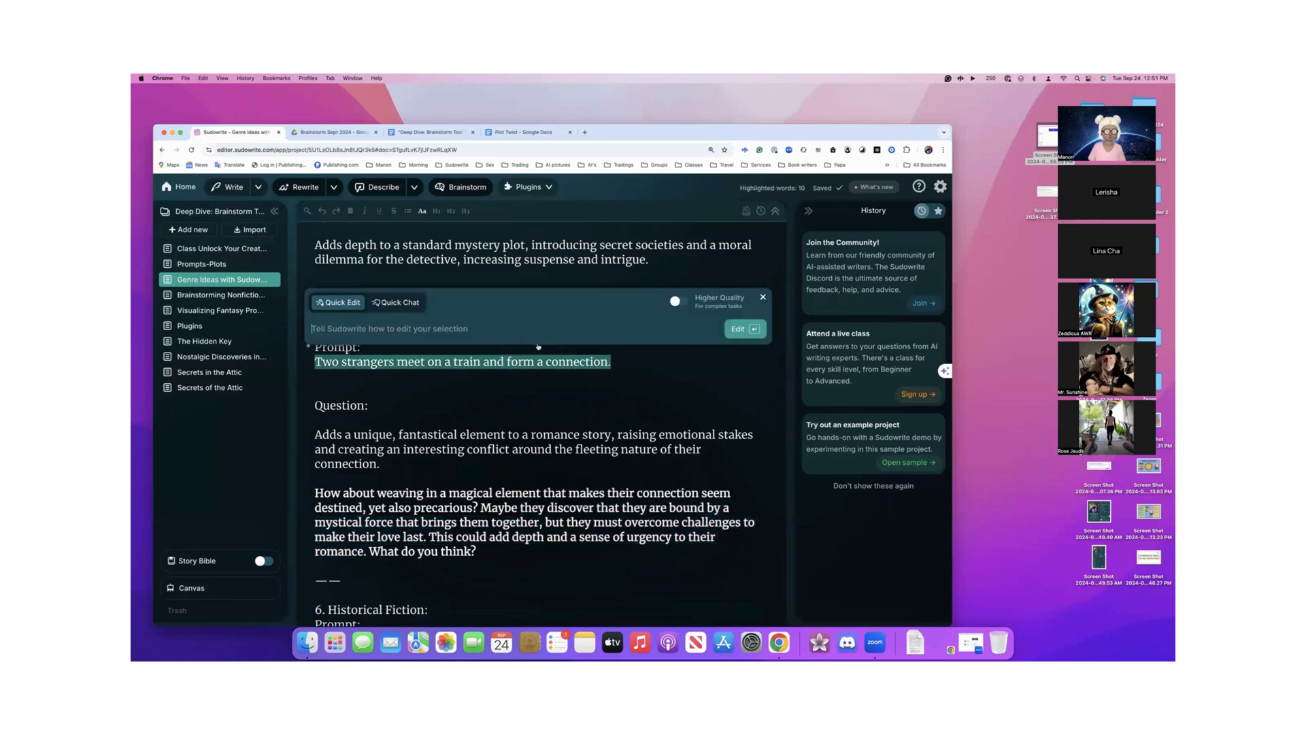
key(super+v)
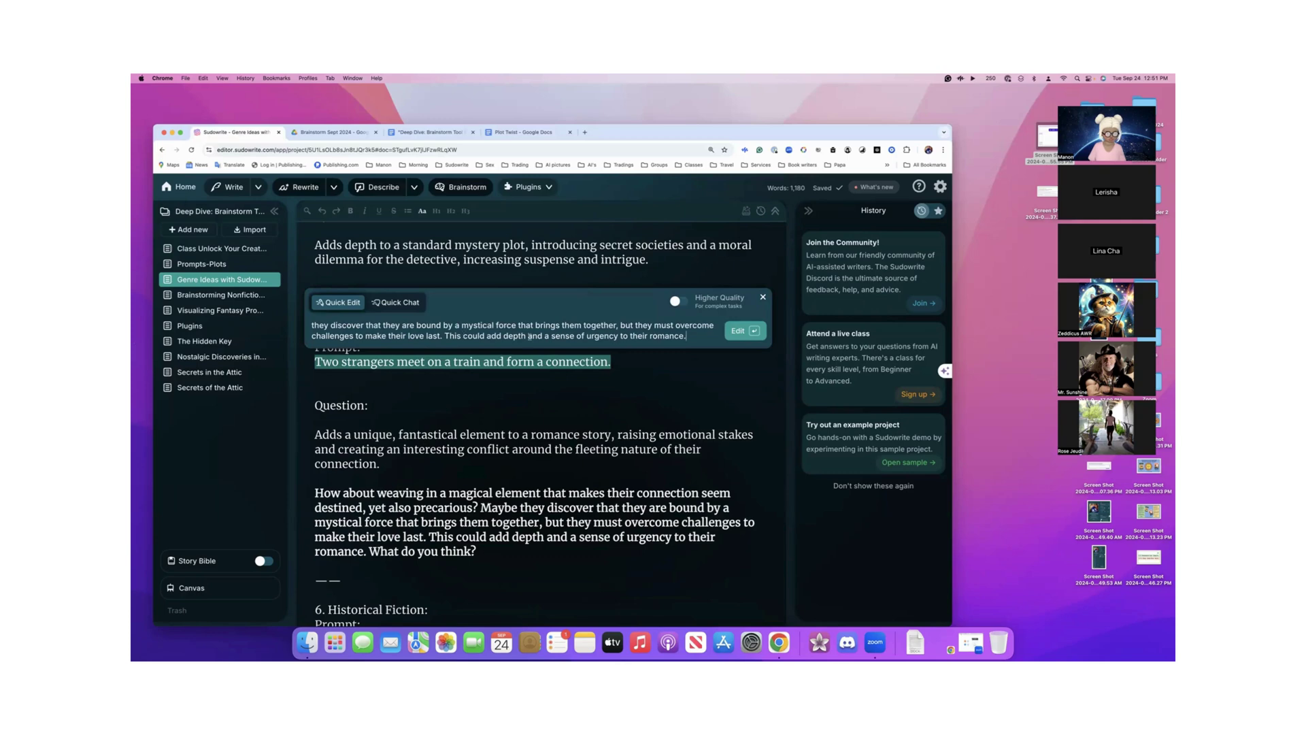
click(735, 332)
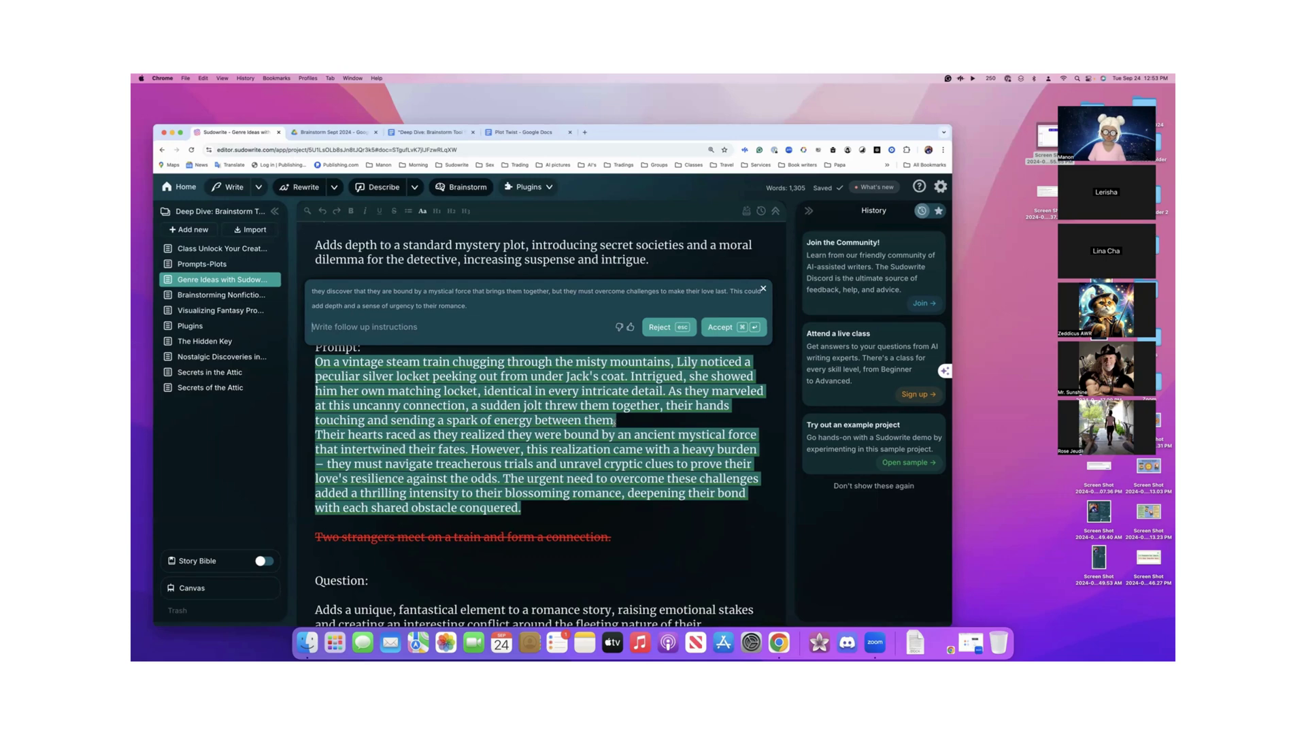
- Copy the generated Romance passage, reject the Quick Edit, and paste the passage beneath the bold magical element answer
scroll(615, 422, down, 1)
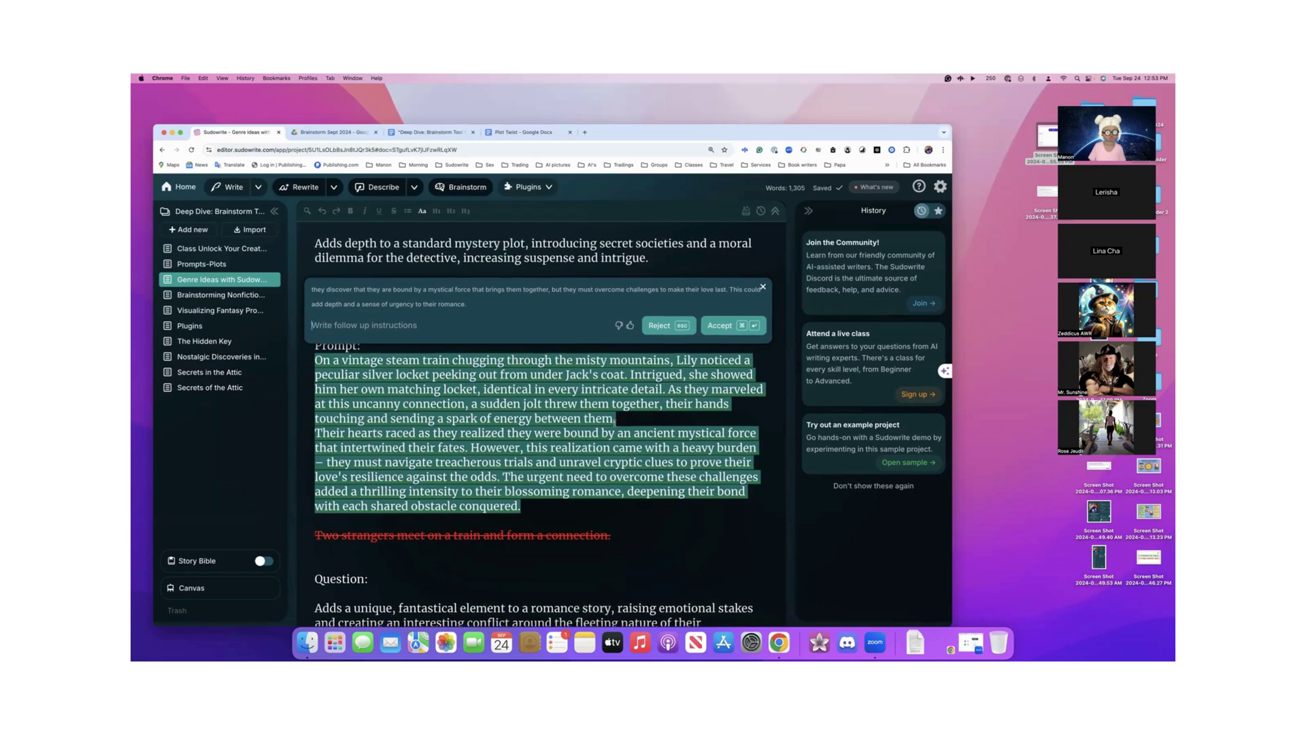
scroll(615, 422, down, 3)
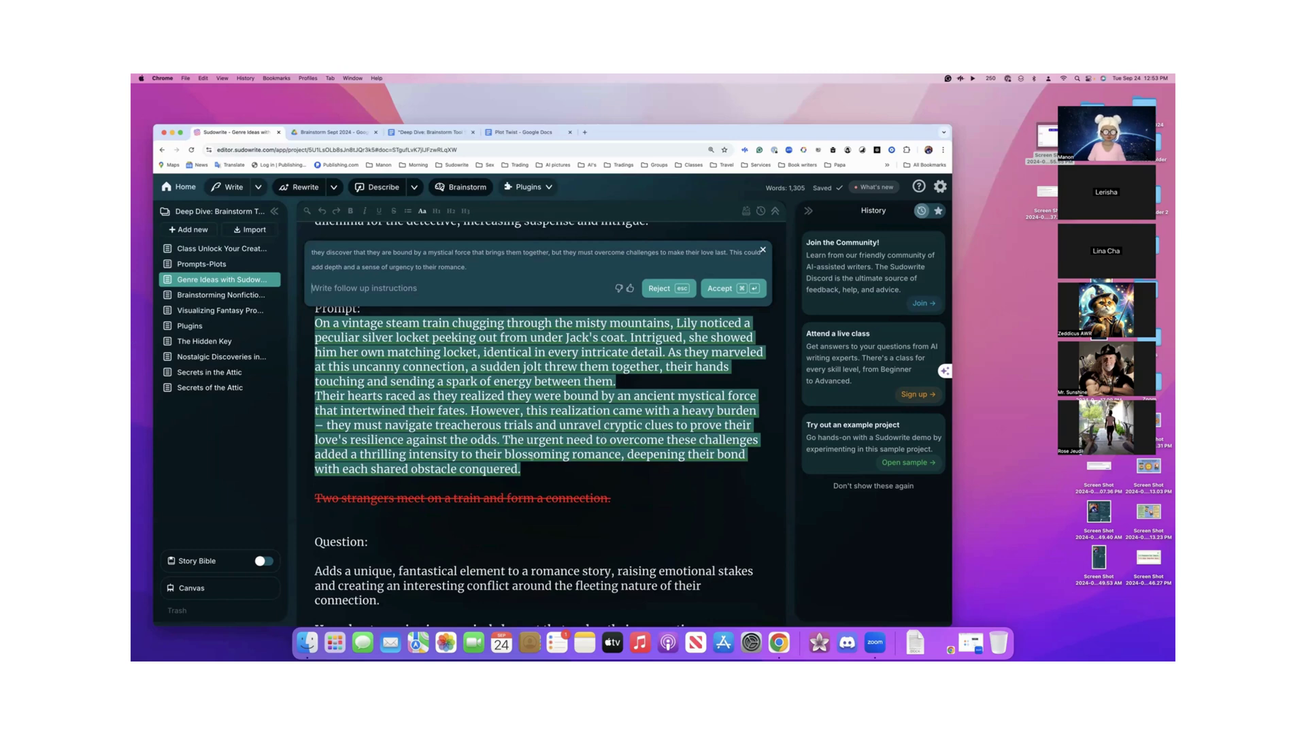
drag(523, 470, 315, 323)
key(super+c)
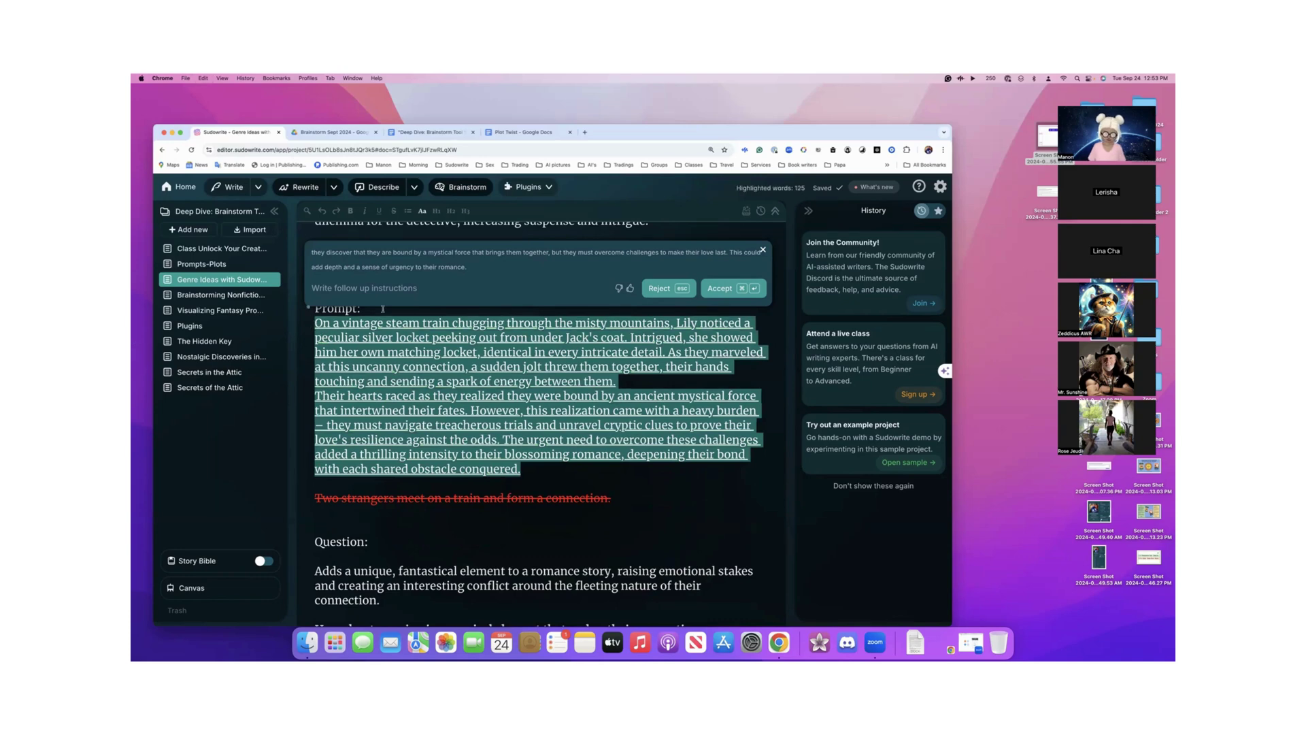
click(654, 289)
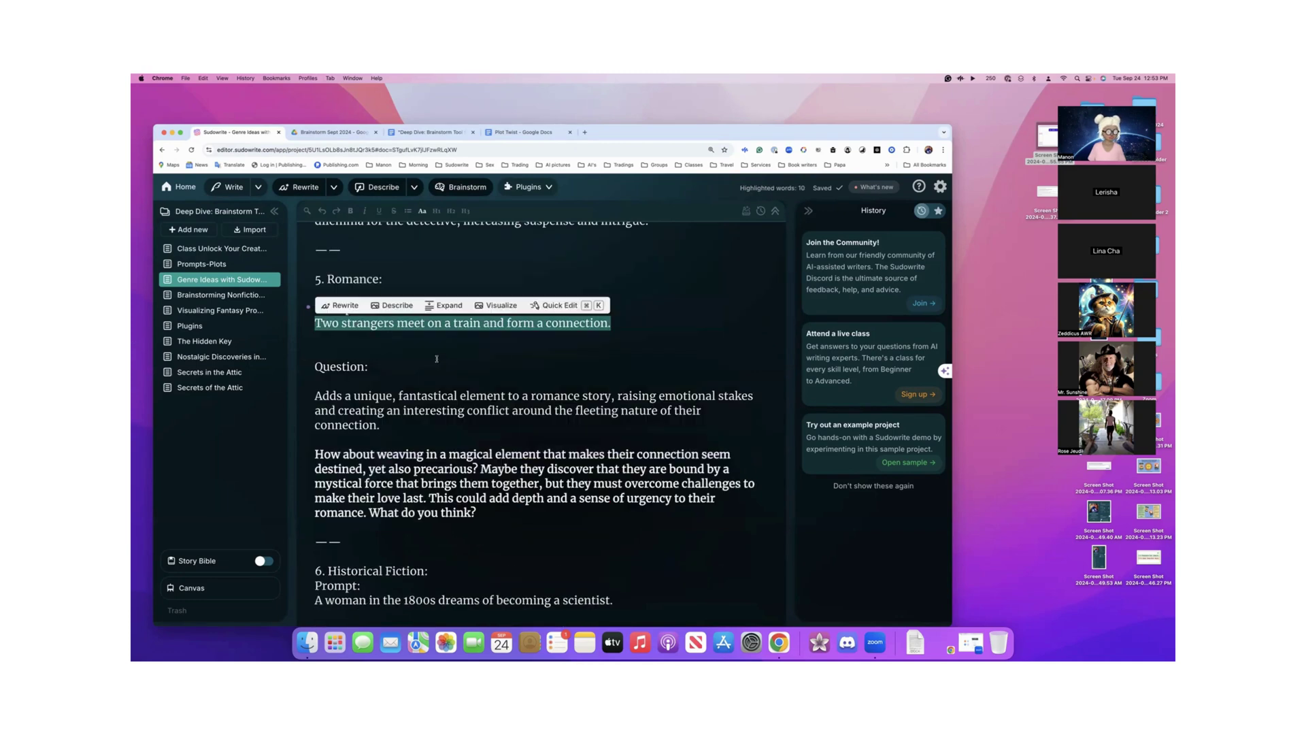
scroll(437, 359, down, 3)
click(495, 422)
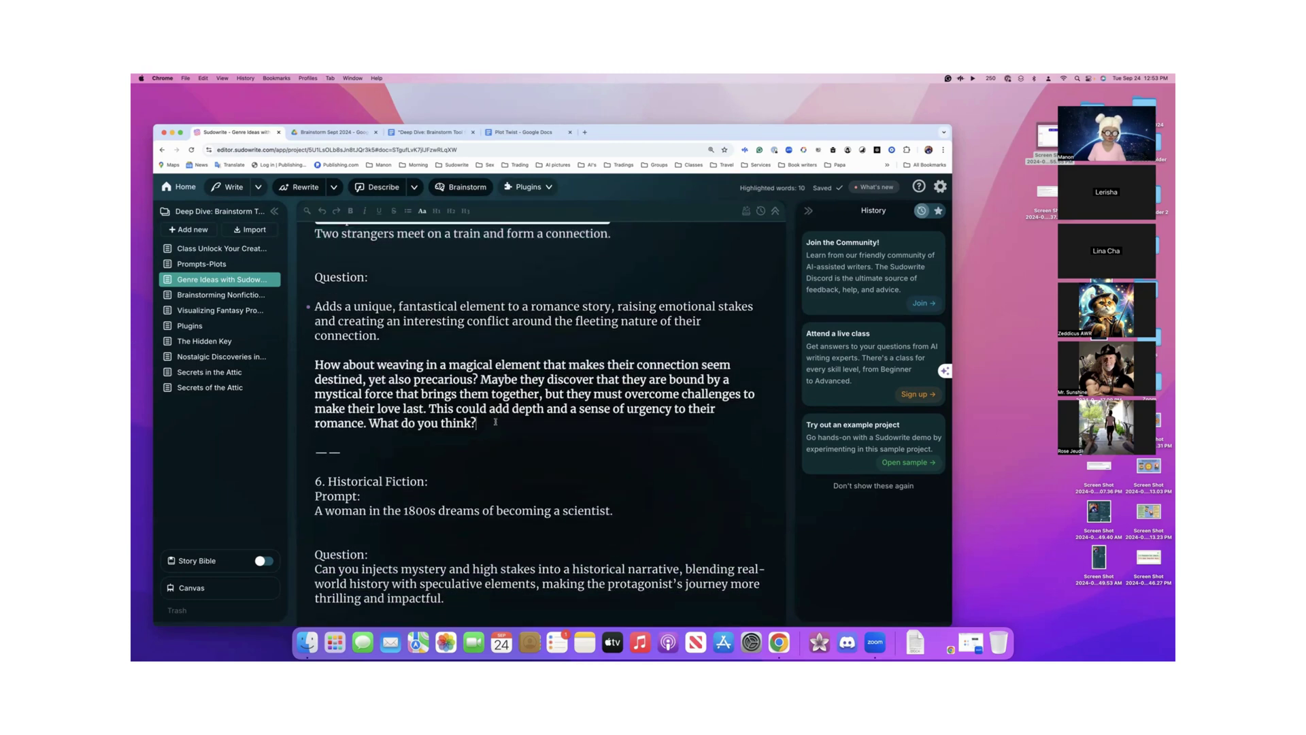
key(super+v)
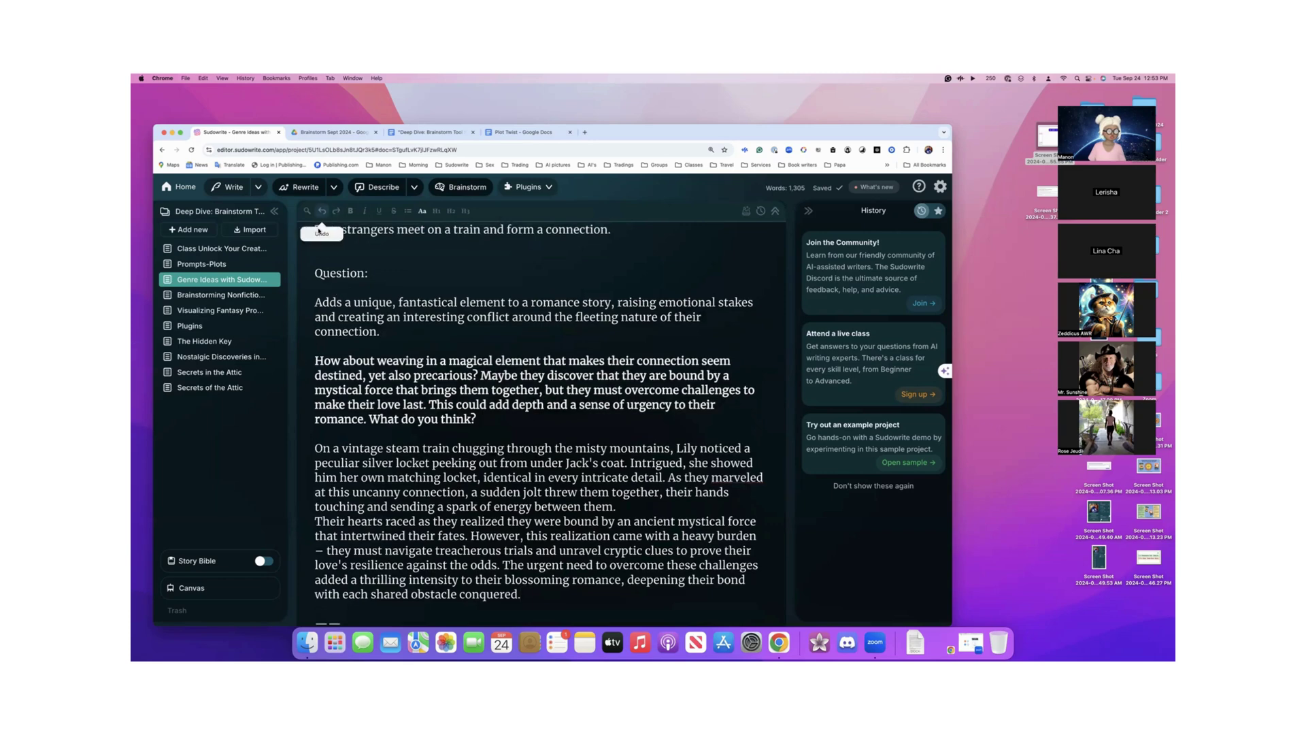
- Review the Romance section from its original prompt to the pasted passage, and look over the following Historical Fiction and Young Adult sections
scroll(539, 425, up, 2)
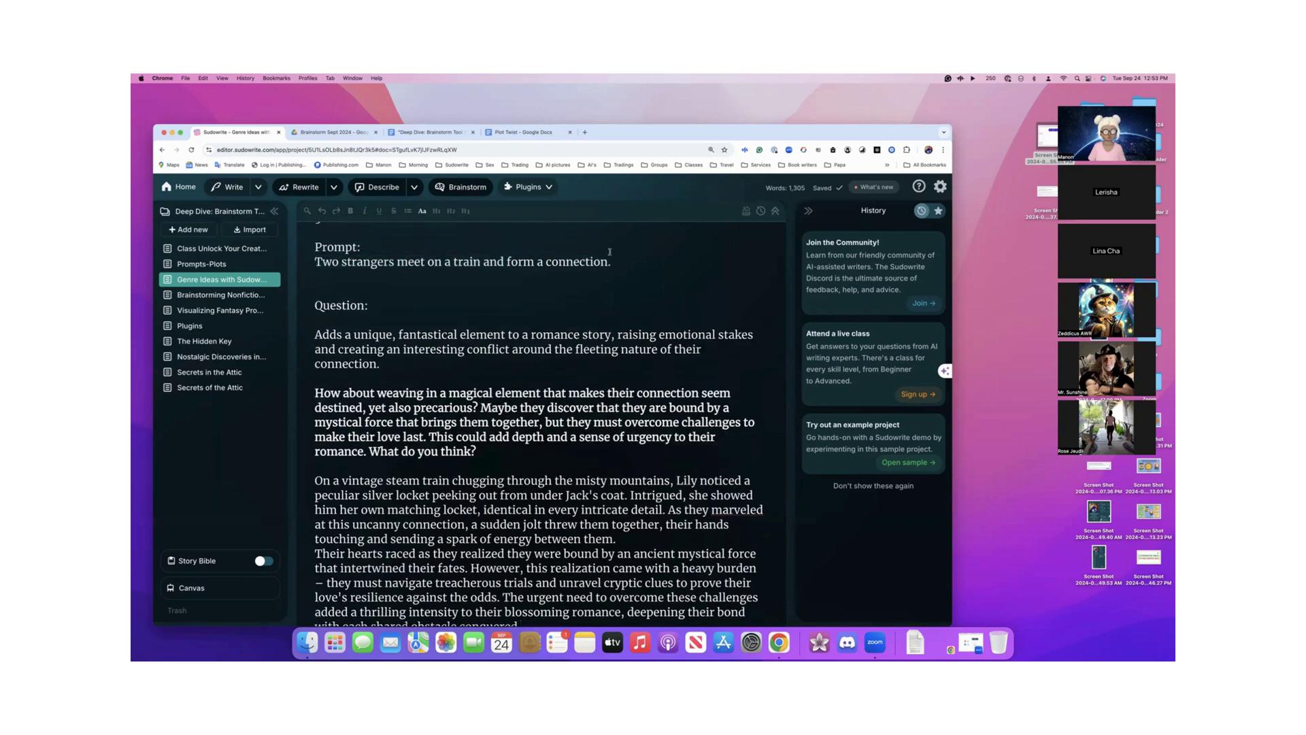
drag(315, 264, 625, 261)
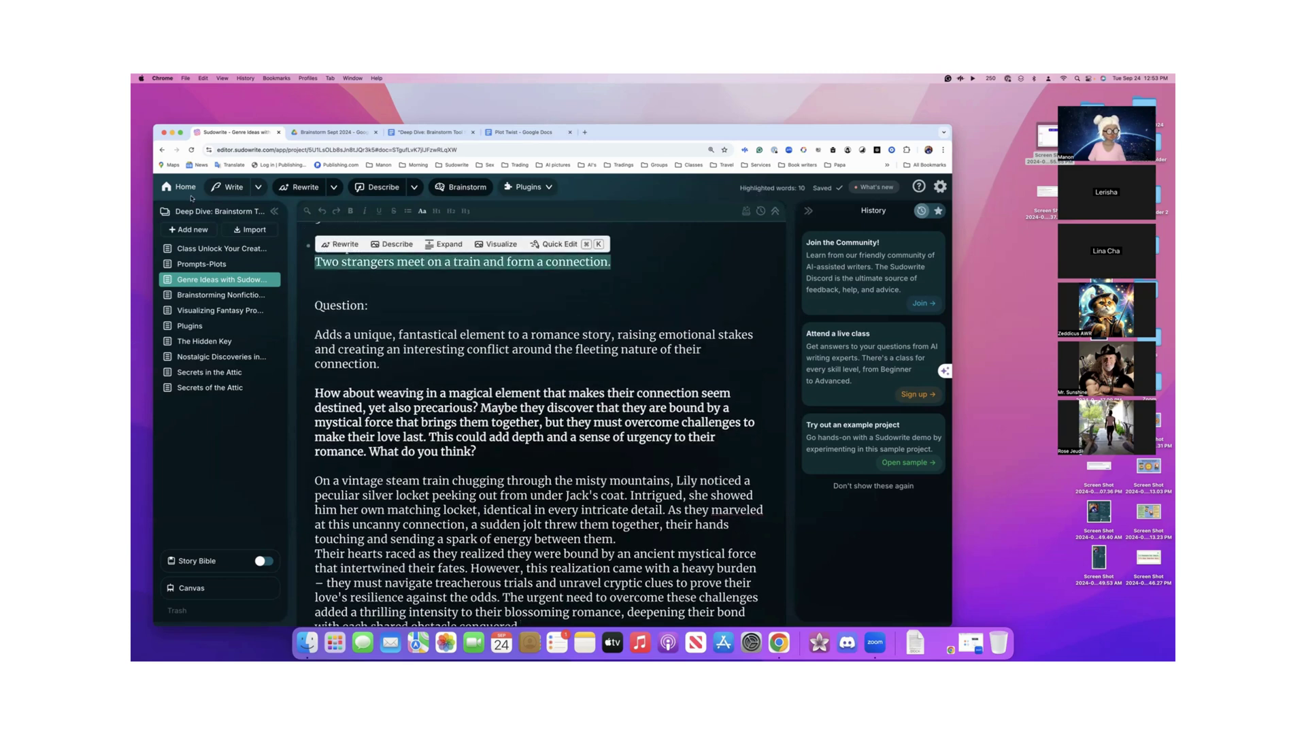
click(441, 305)
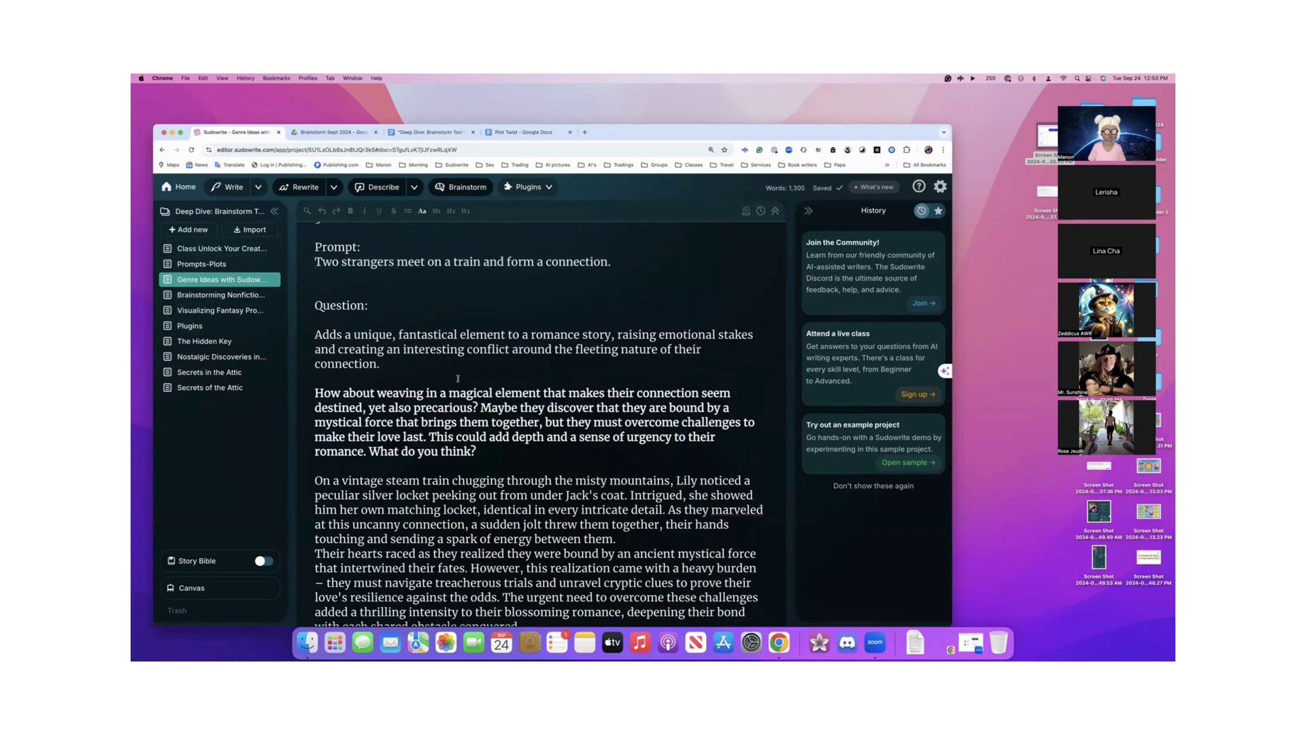
scroll(439, 326, down, 1)
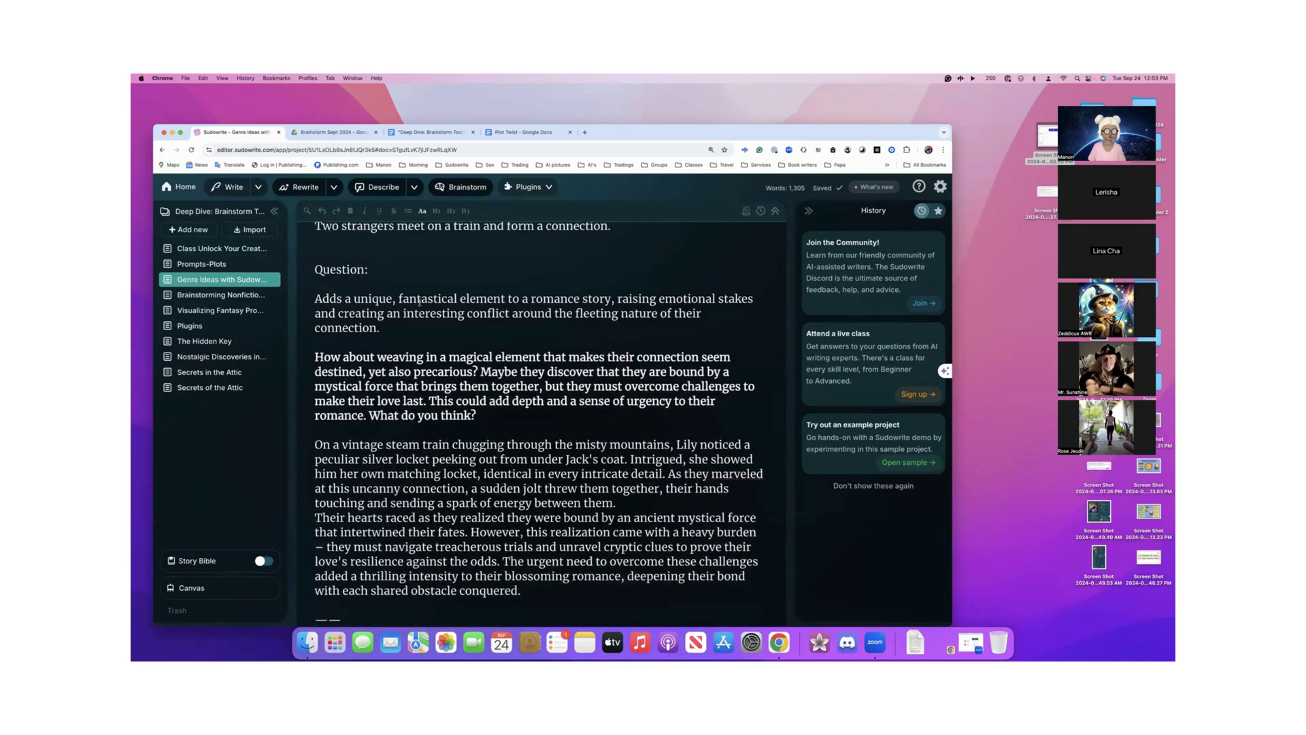
scroll(426, 350, down, 2)
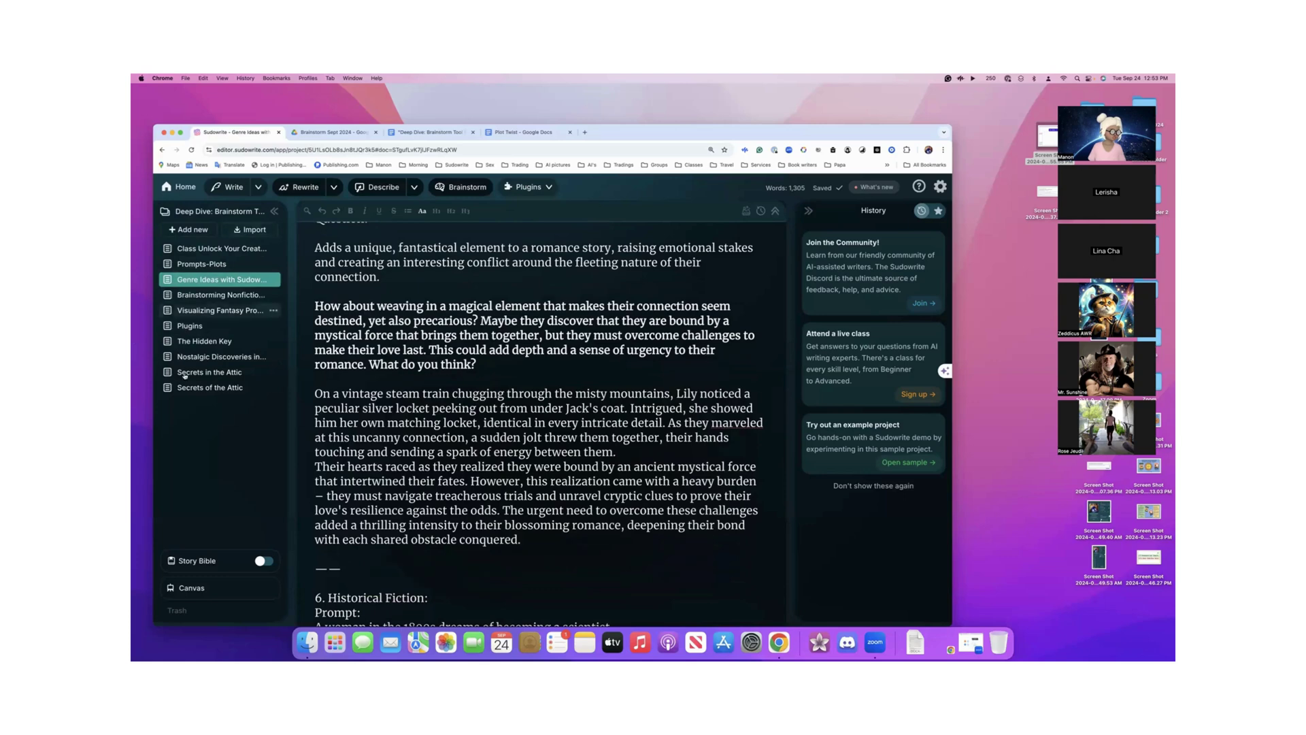
scroll(384, 355, down, 3)
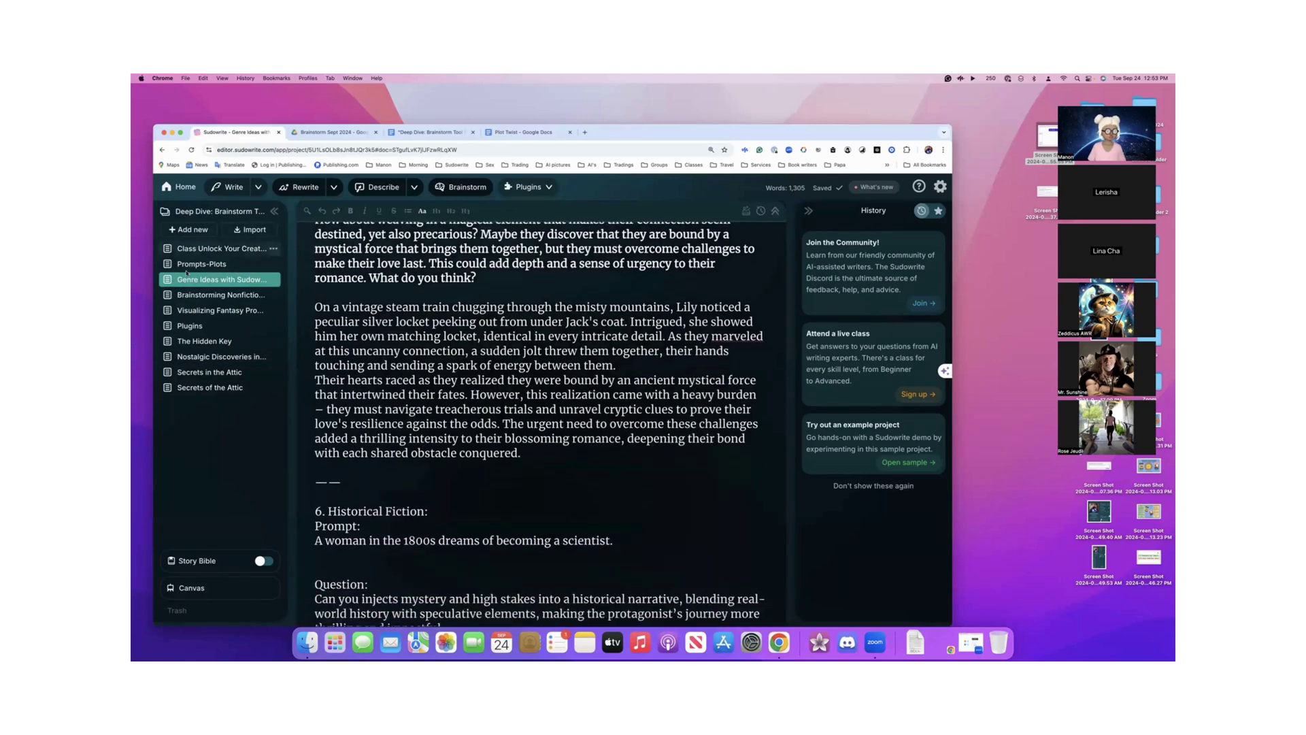
scroll(350, 379, up, 2)
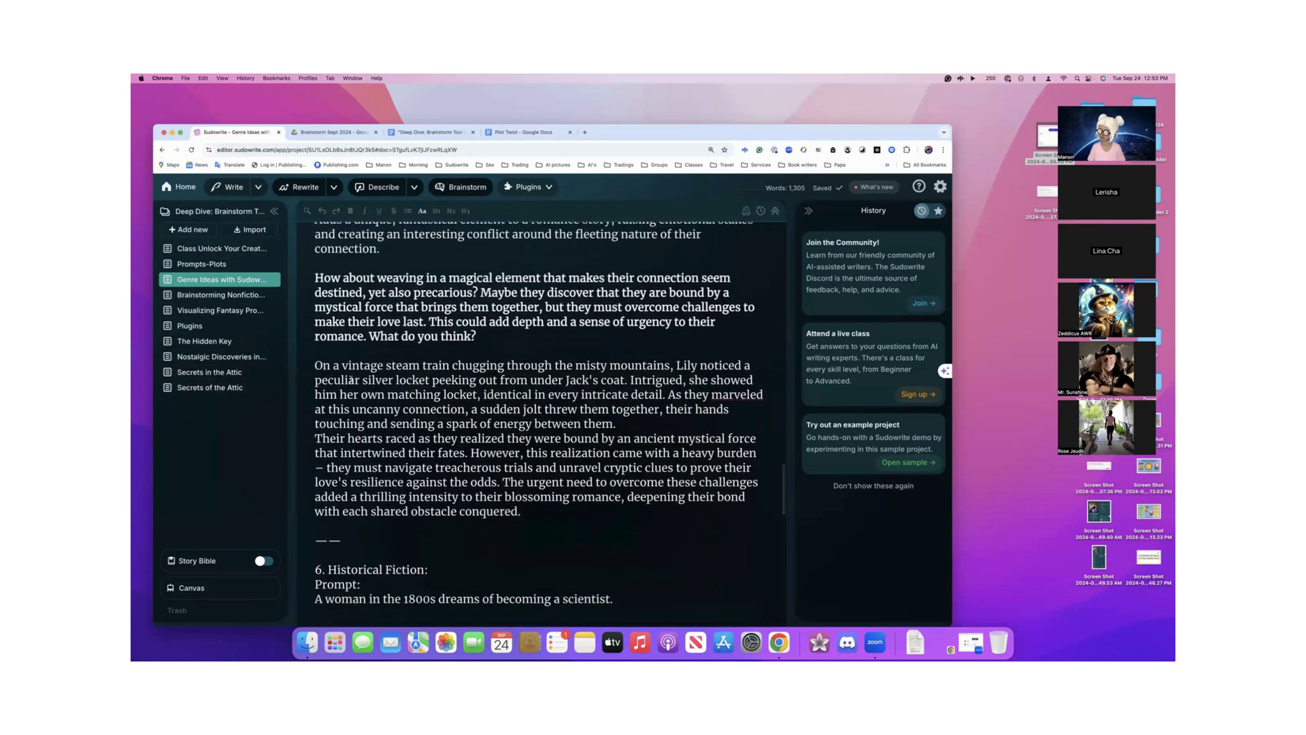
scroll(350, 379, down, 9)
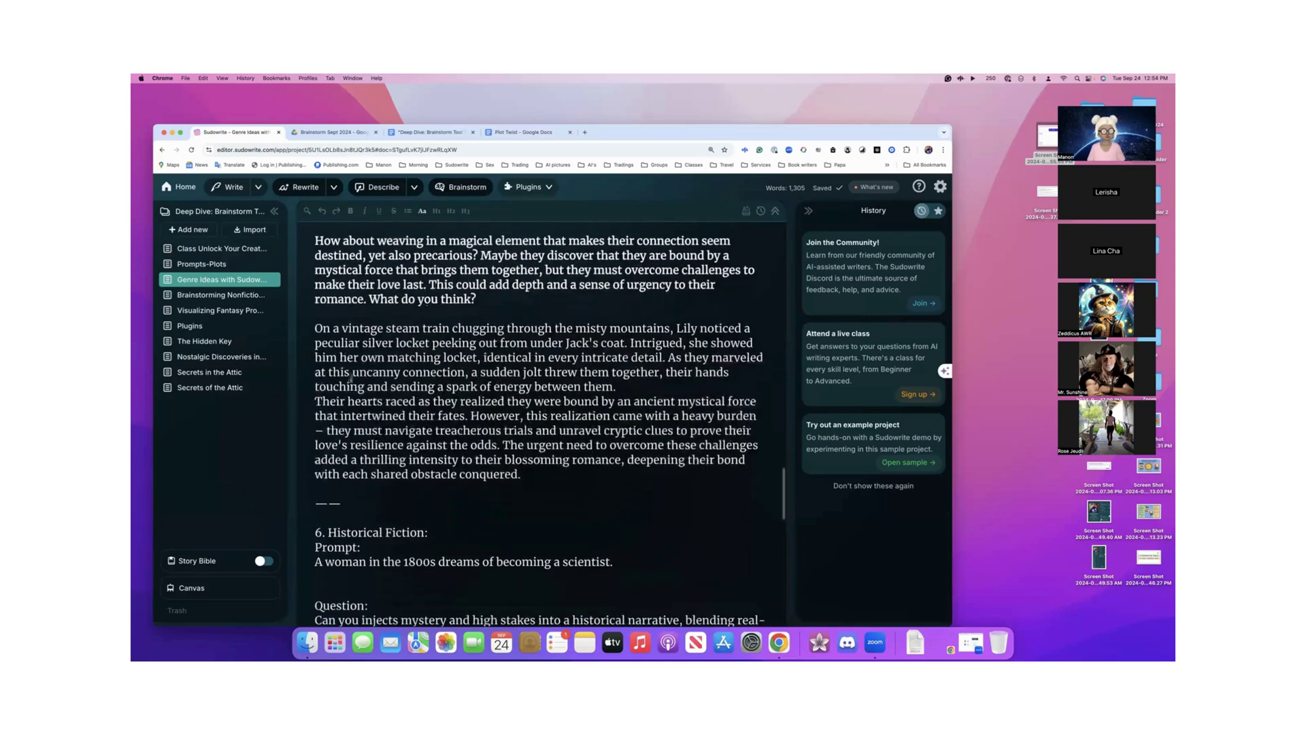
scroll(351, 380, down, 3)
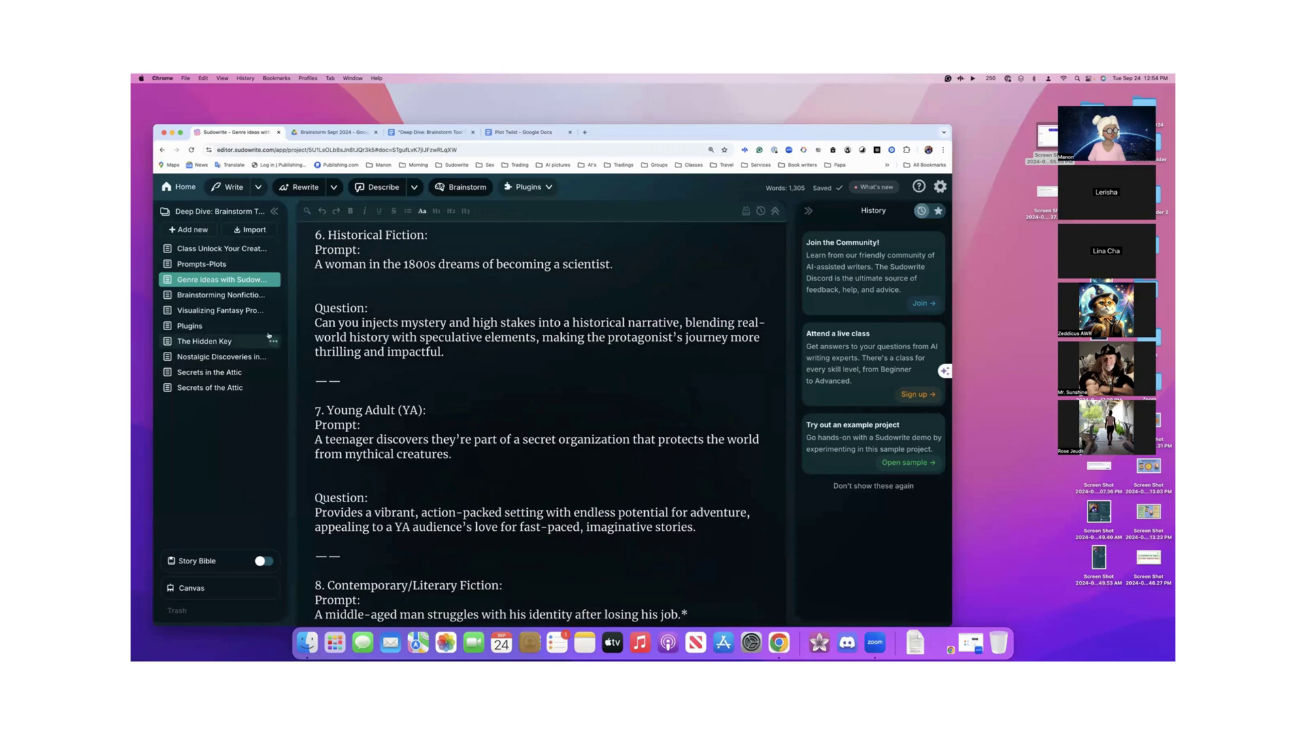
- Open the Brainstorming Nonfiction Ideas document and the Plugins document, and skim the beginning of each
click(227, 296)
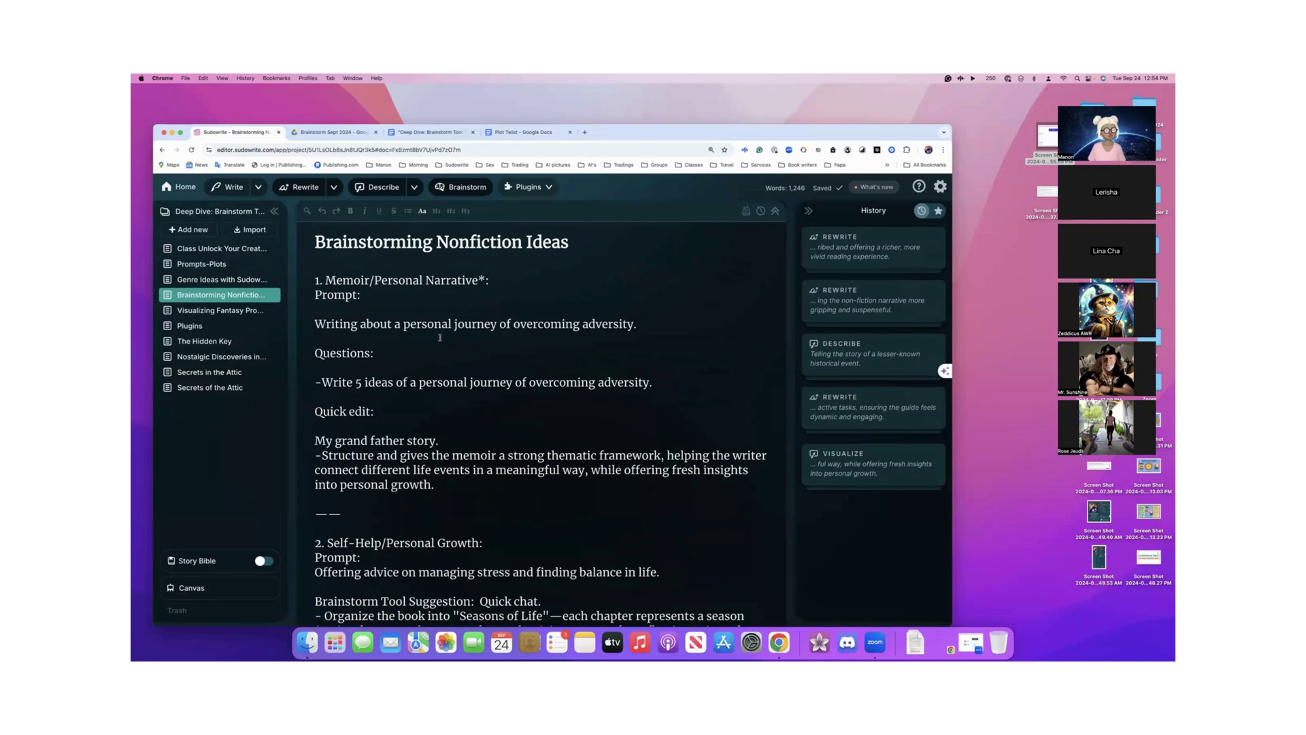
scroll(441, 337, down, 3)
scroll(439, 342, up, 3)
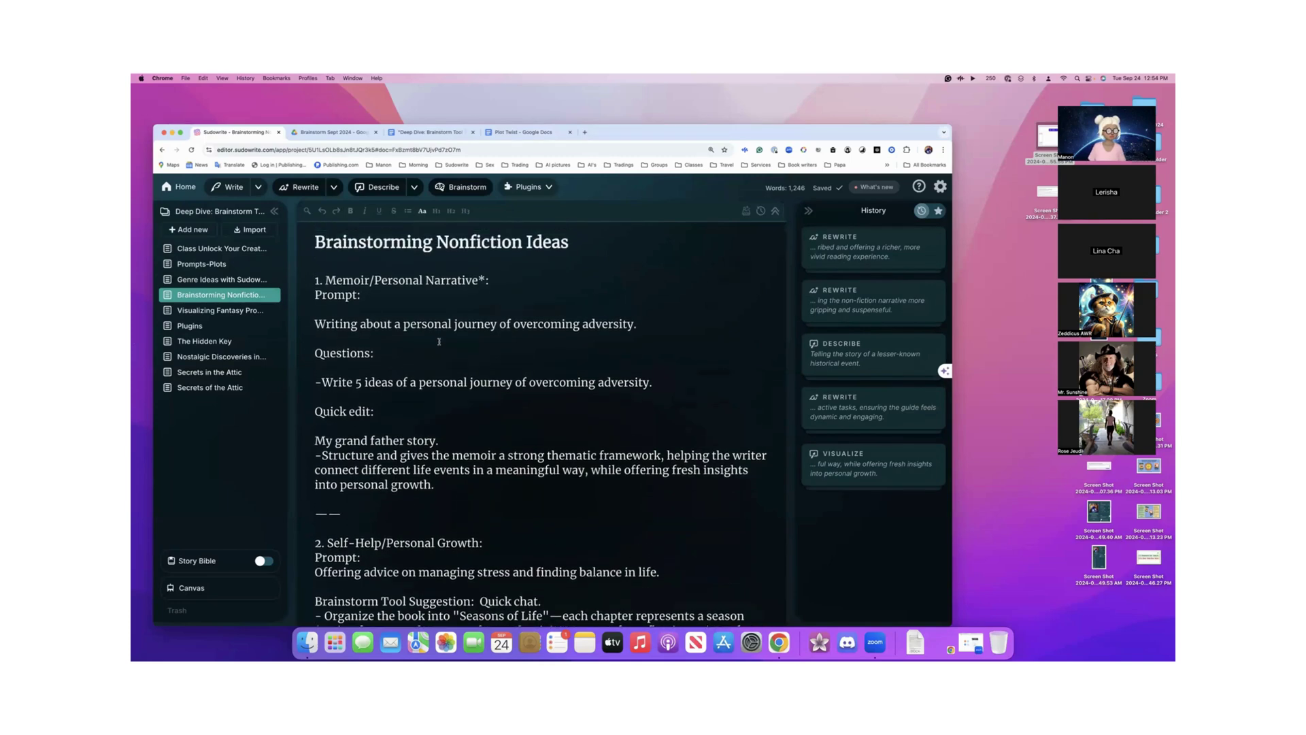
click(193, 327)
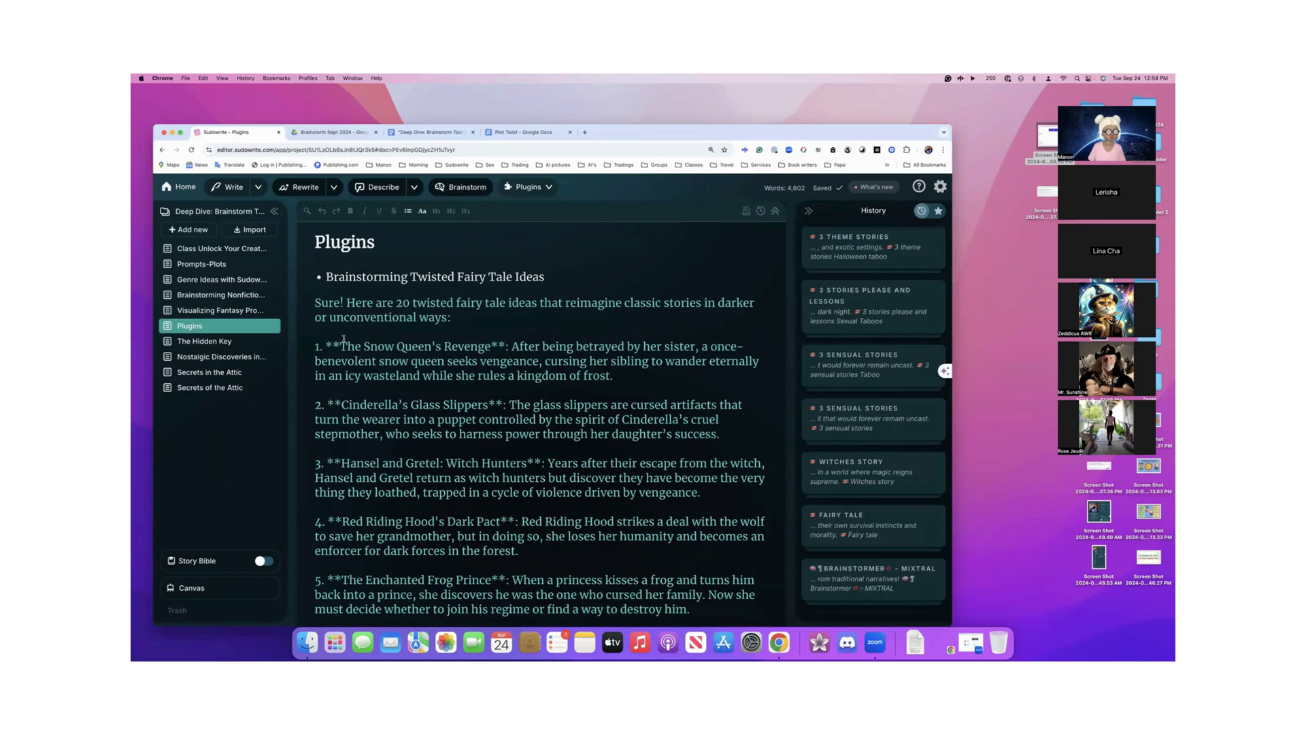
scroll(344, 339, down, 5)
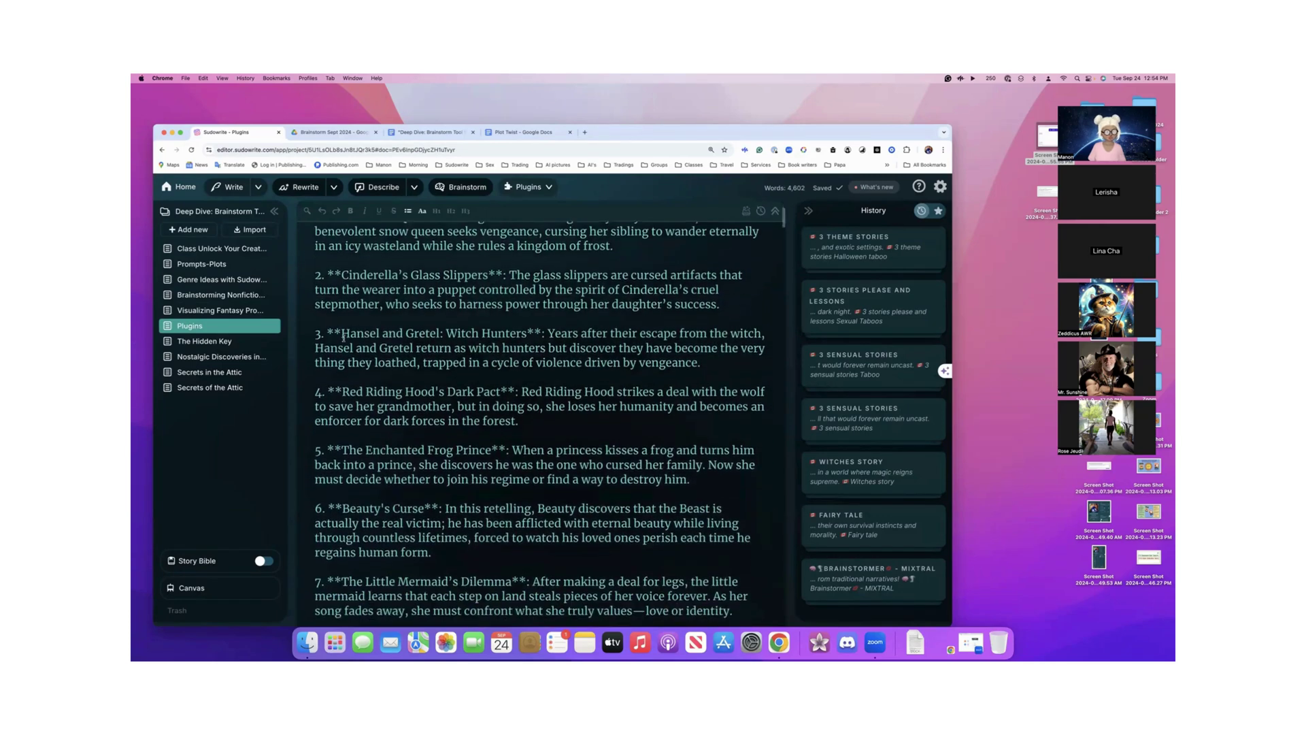
scroll(344, 338, up, 5)
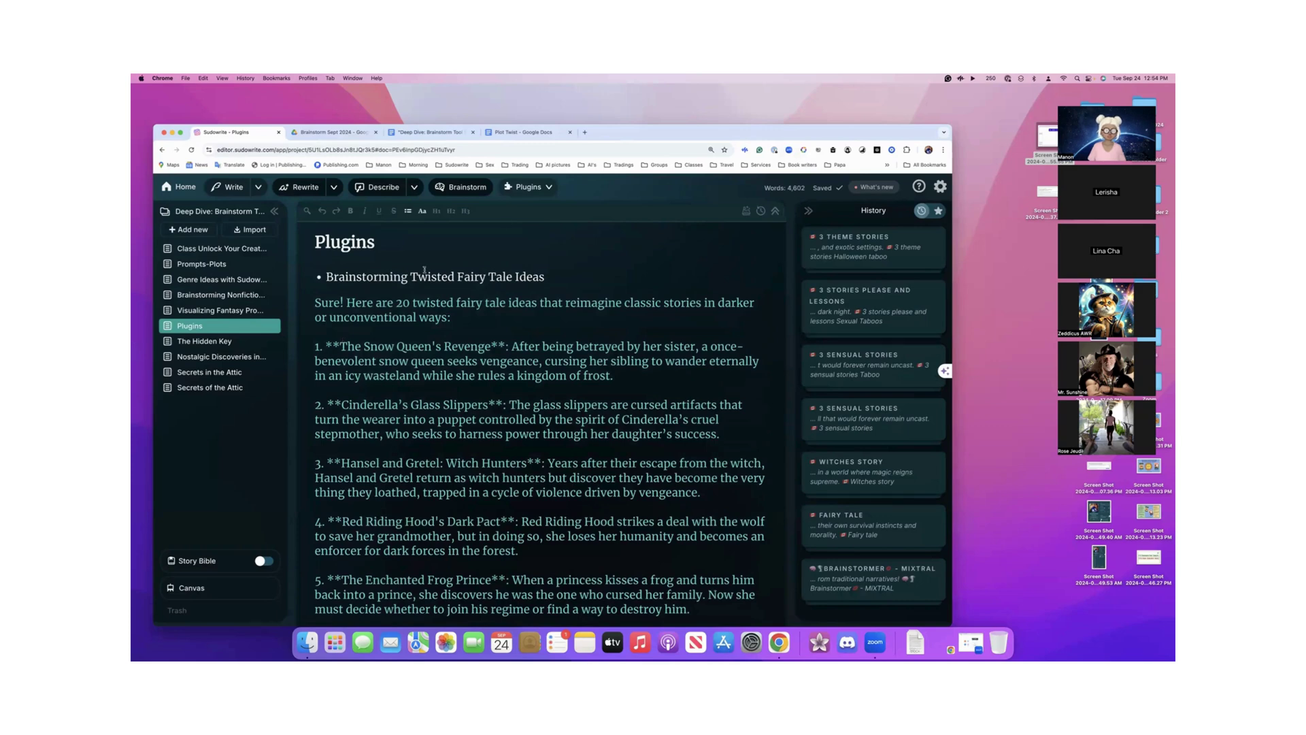
- View the plugin directory, return to the Plugins document, and look over the list of installed plugins
click(547, 188)
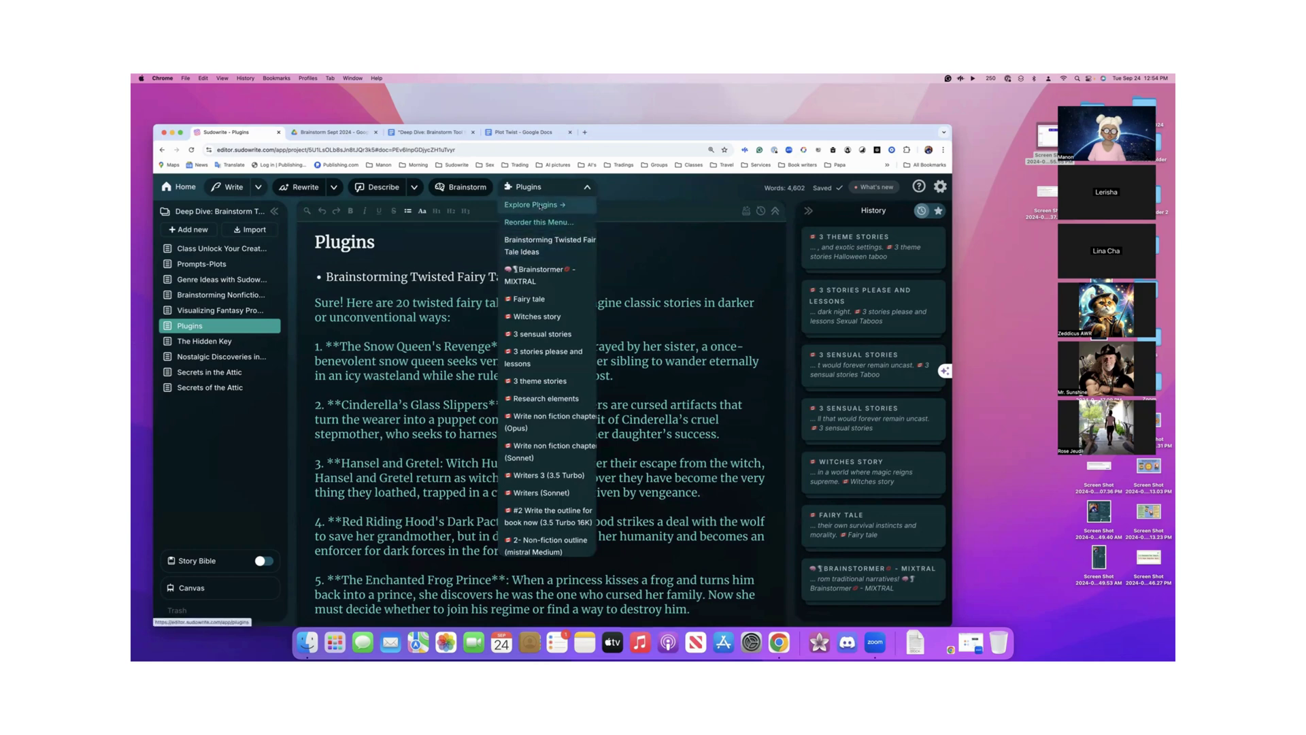
click(541, 206)
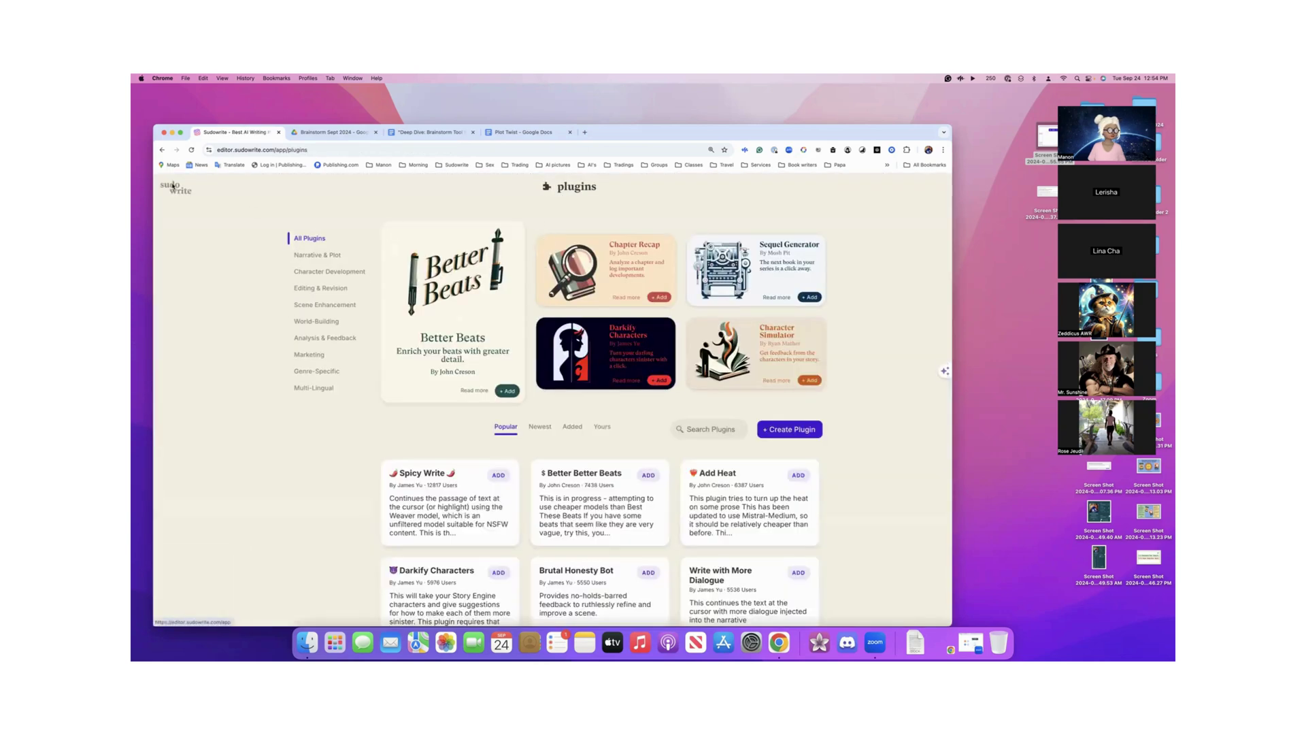
click(173, 185)
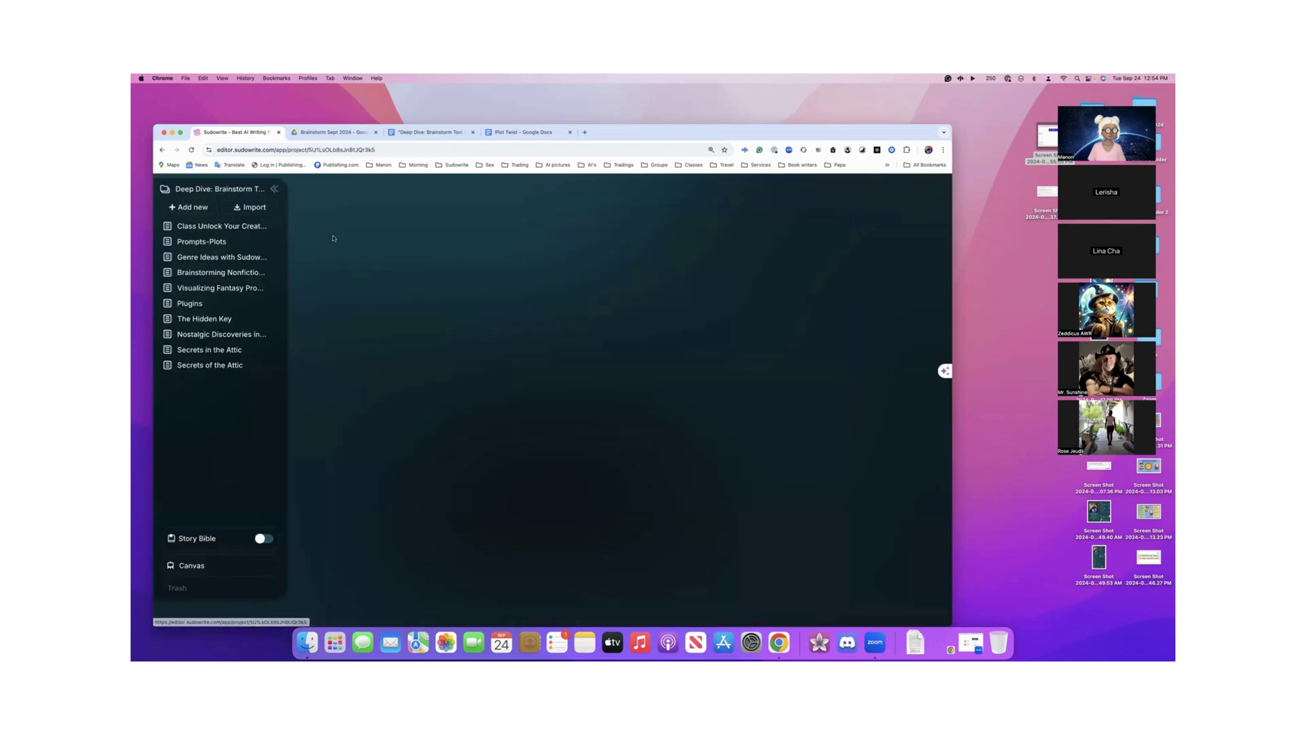
click(528, 187)
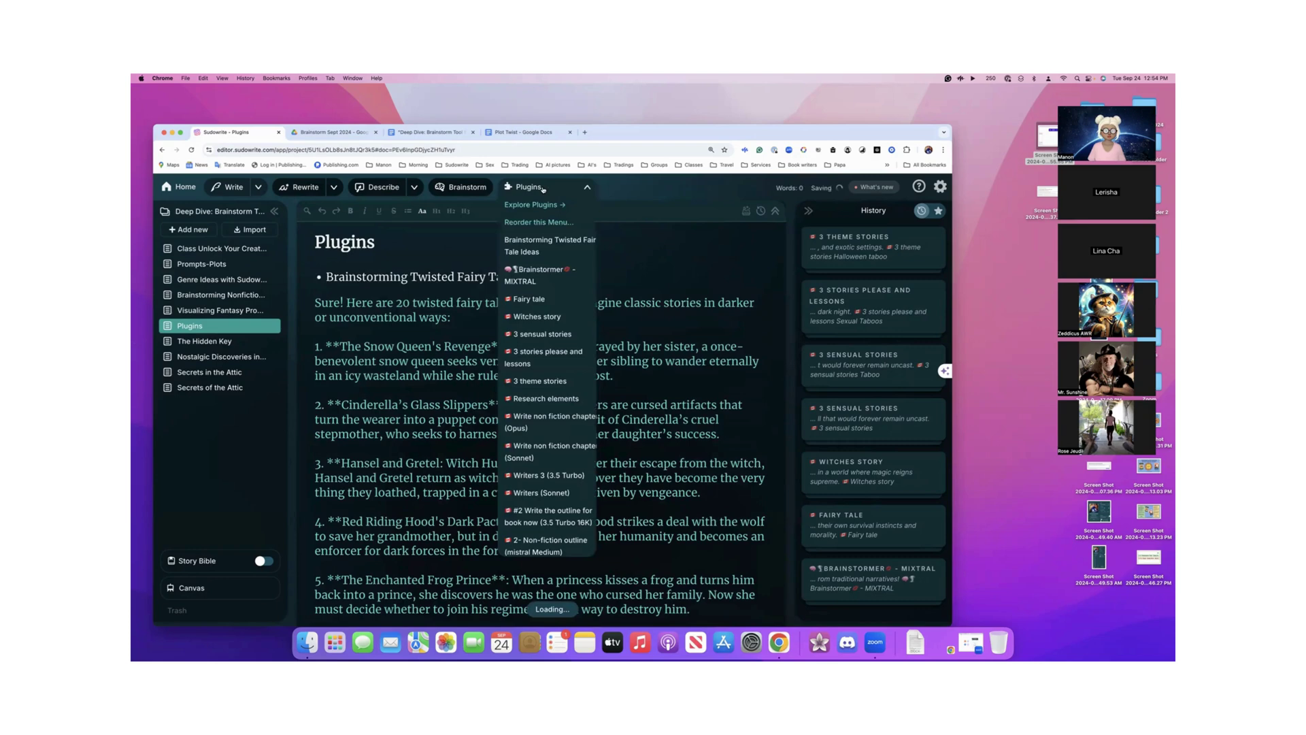
click(545, 189)
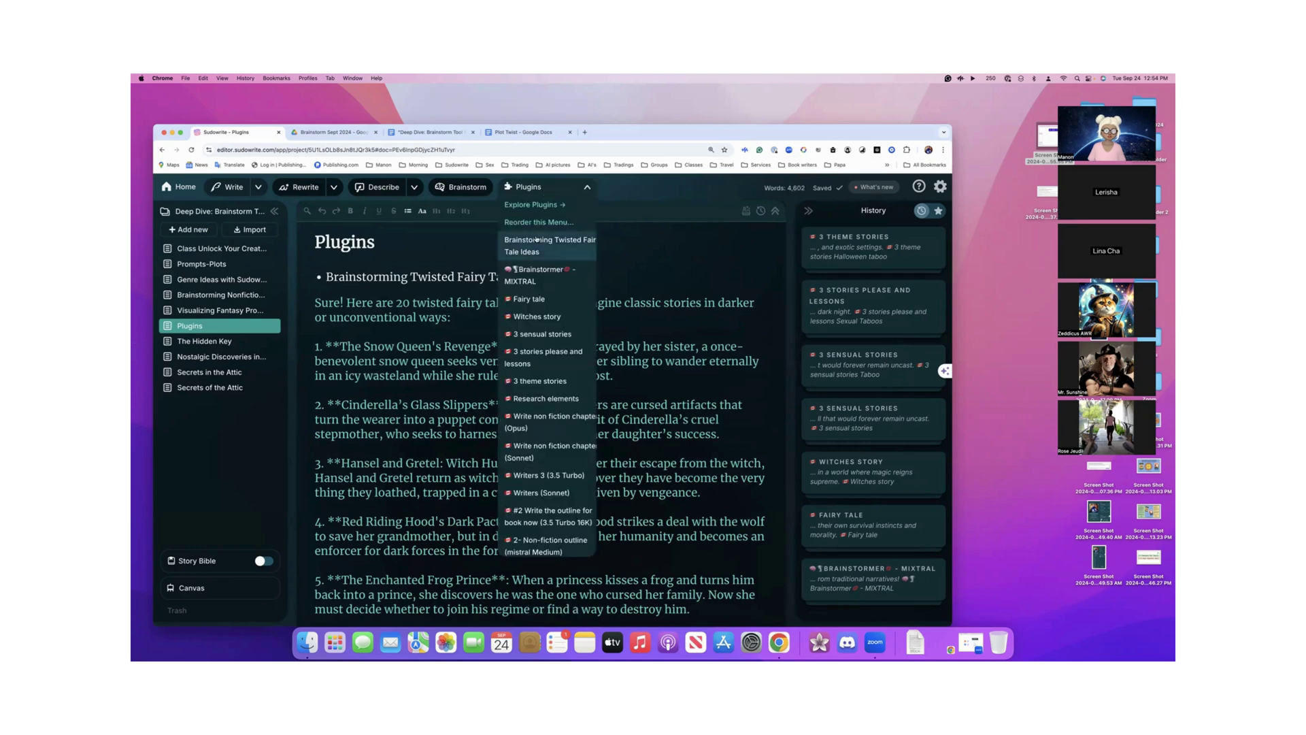
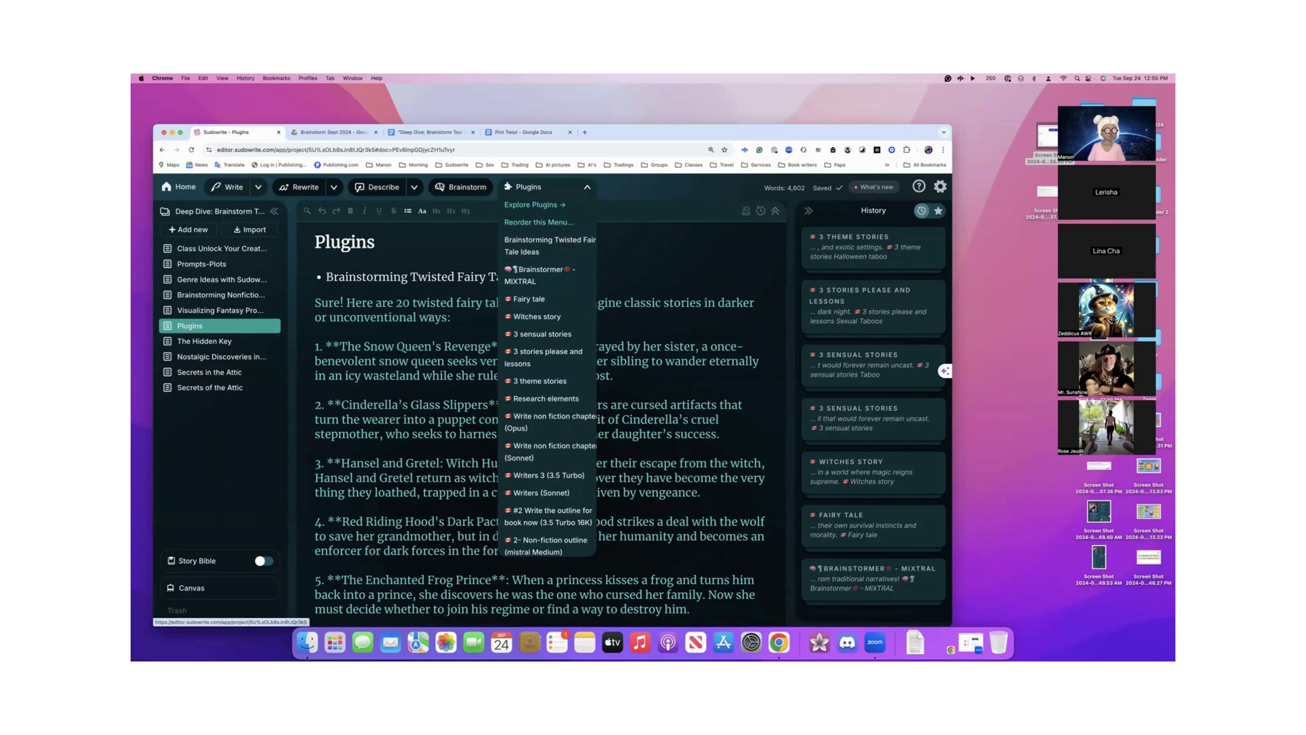
click(409, 333)
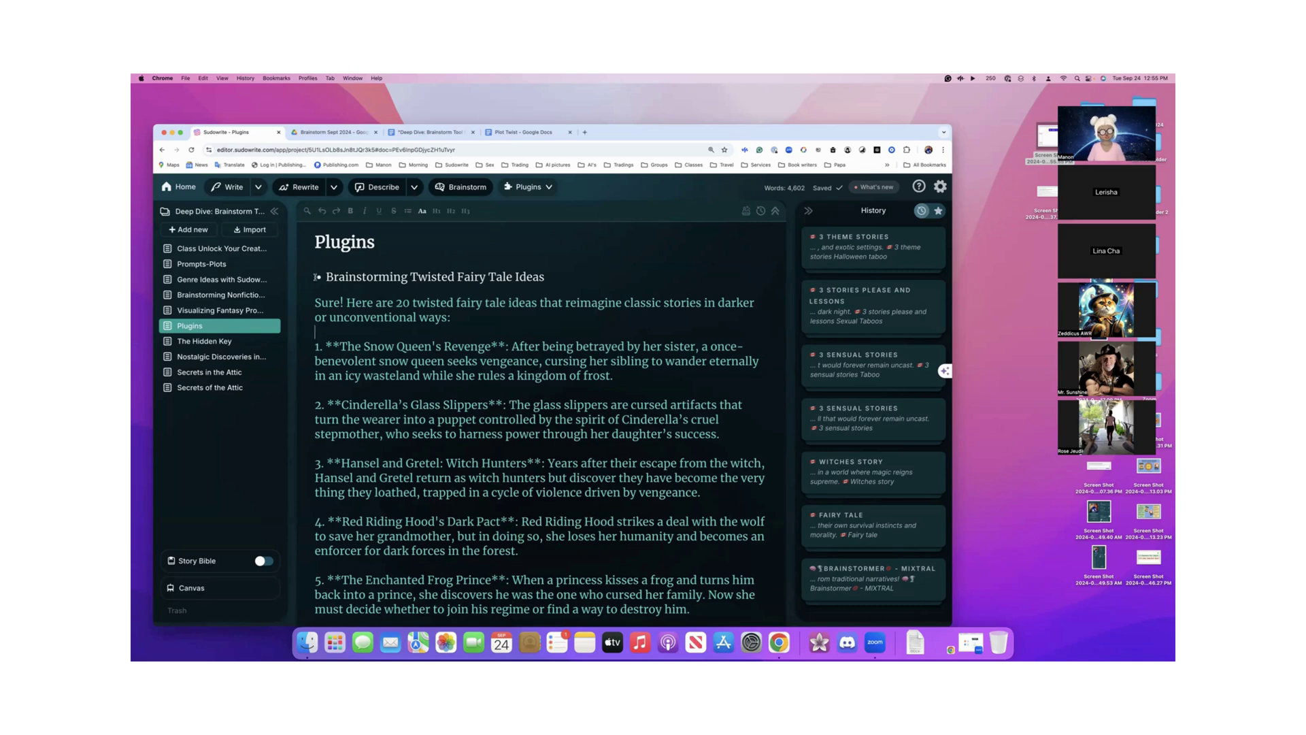
- Look through the twisted fairy tale ideas in the Plugins document, down to the Brainstormer - MIXTRAL section
scroll(409, 302, down, 20)
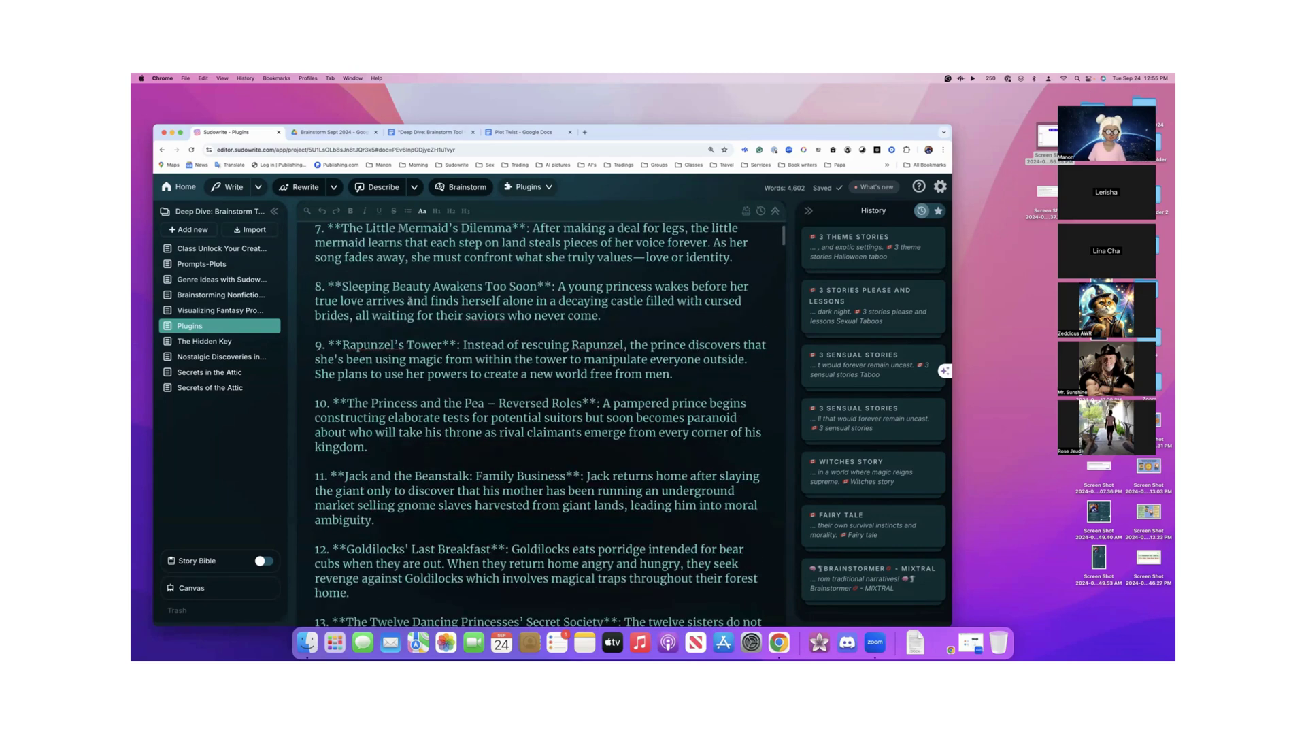
scroll(409, 299, up, 10)
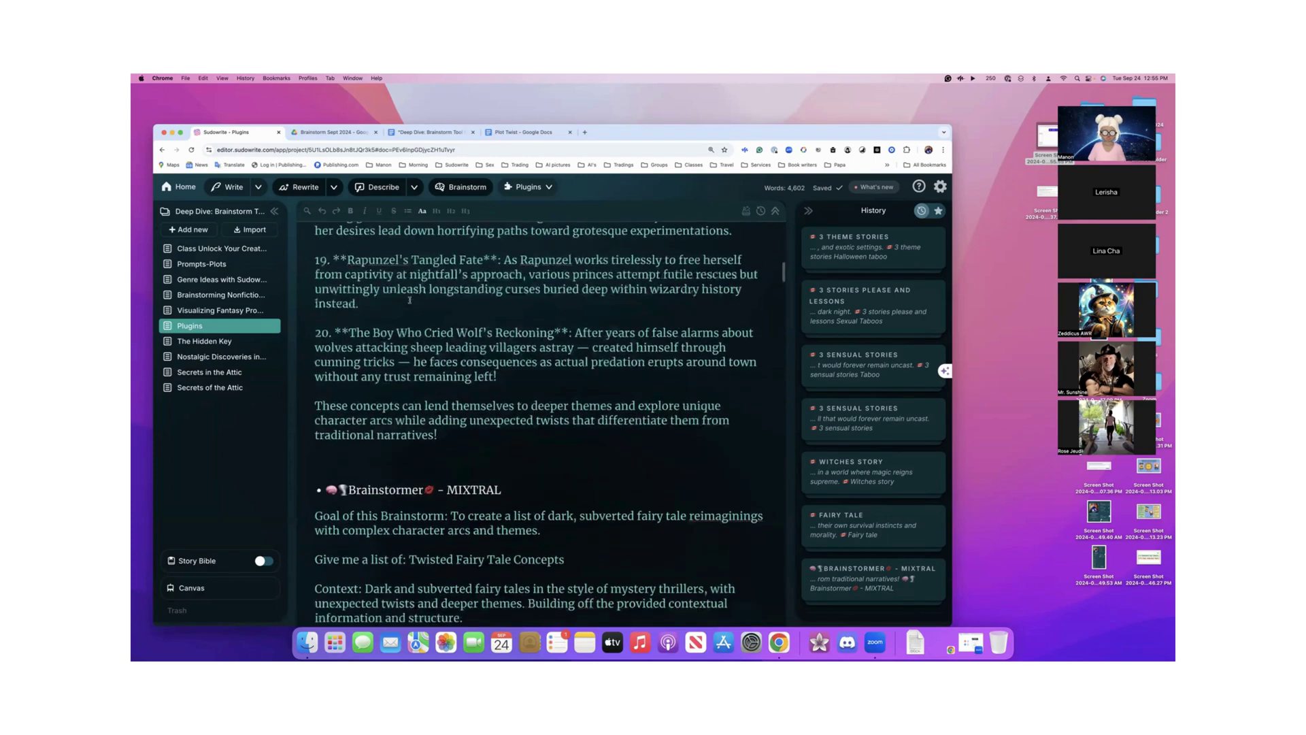
scroll(409, 300, up, 10)
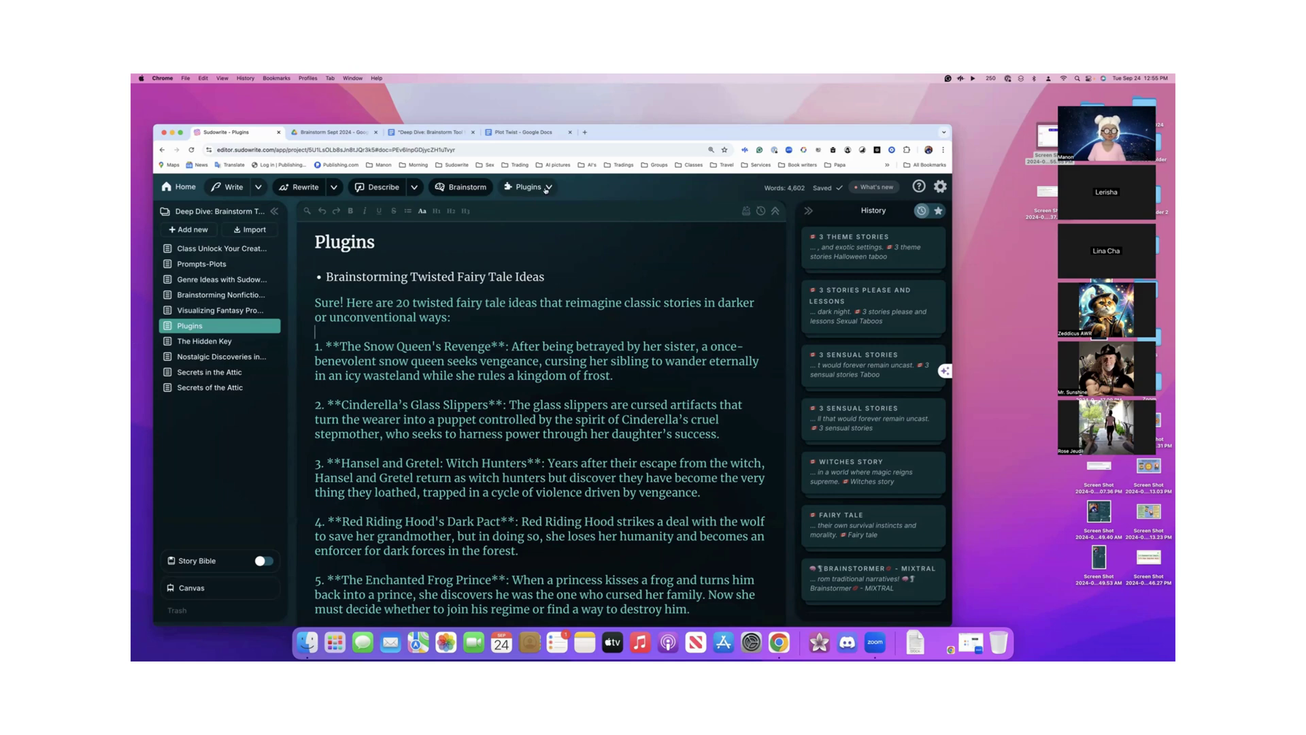
- Insert a blank line without a bullet above "Brainstorming Twisted Fairy Tale Ideas" in the Plugins document
click(330, 272)
key(Return)
key(Return)
click(311, 277)
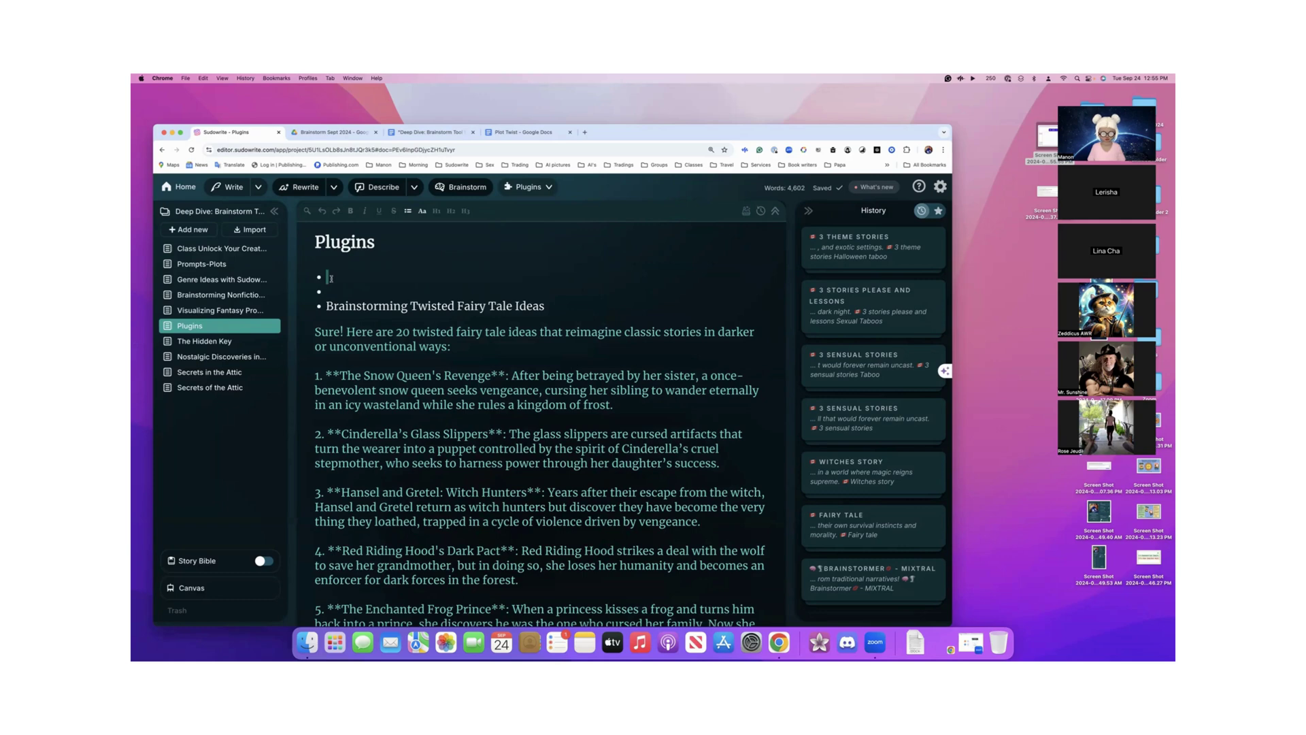
key(BackSpace)
key(BackSpace)
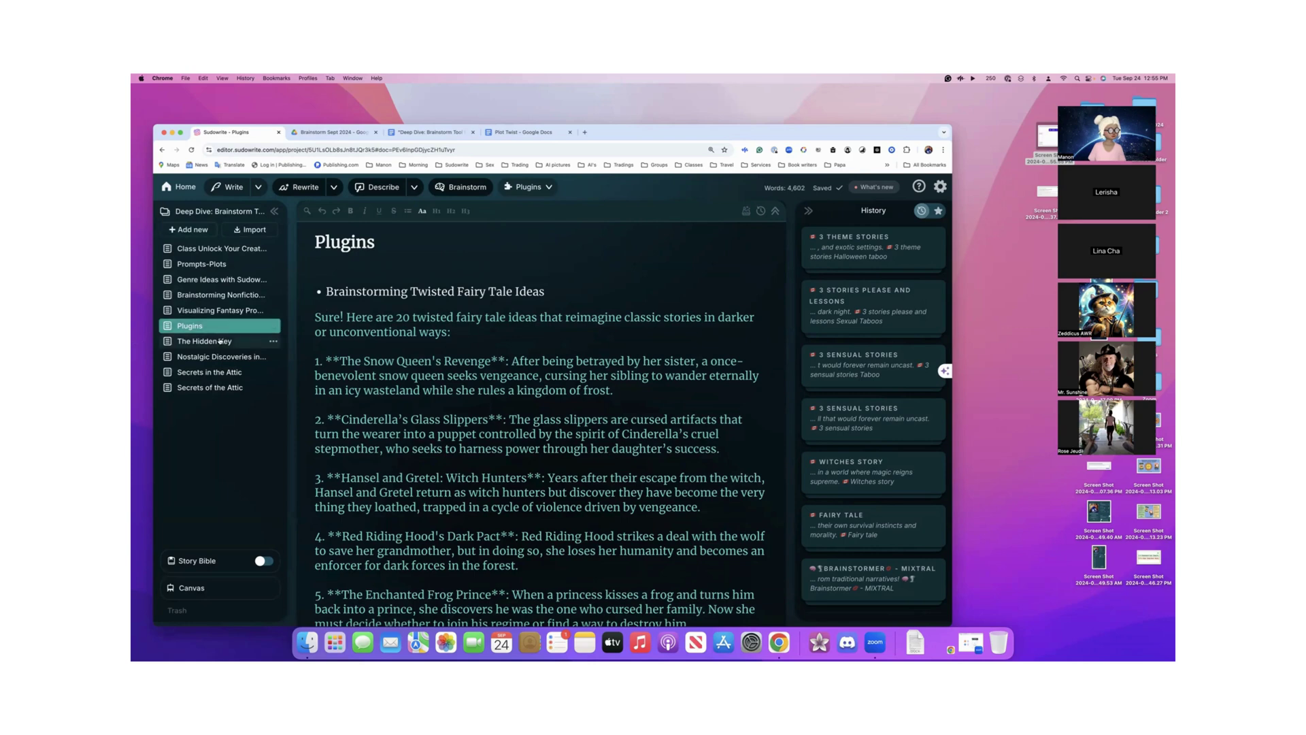
- Create a new blank document and run the Brainstorming Twisted Fairy Tale Ideas plugin in it
click(178, 231)
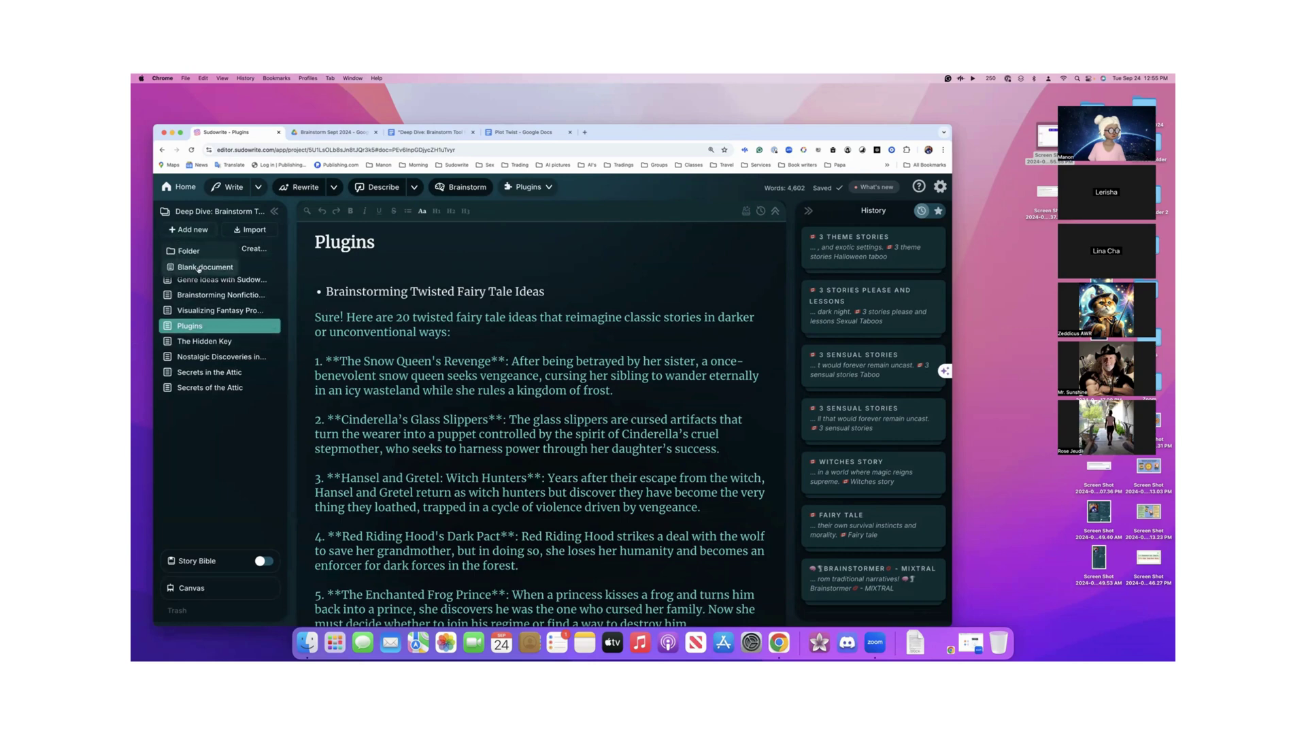
click(198, 268)
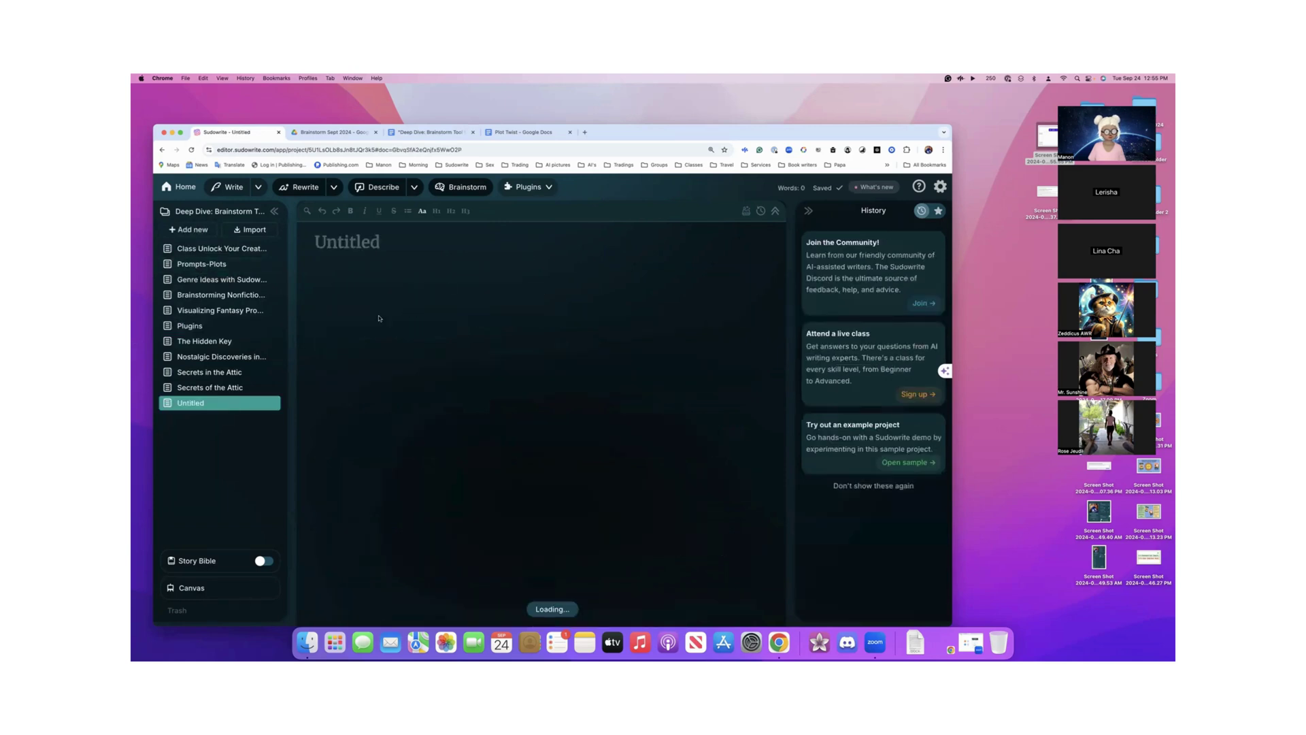
click(541, 190)
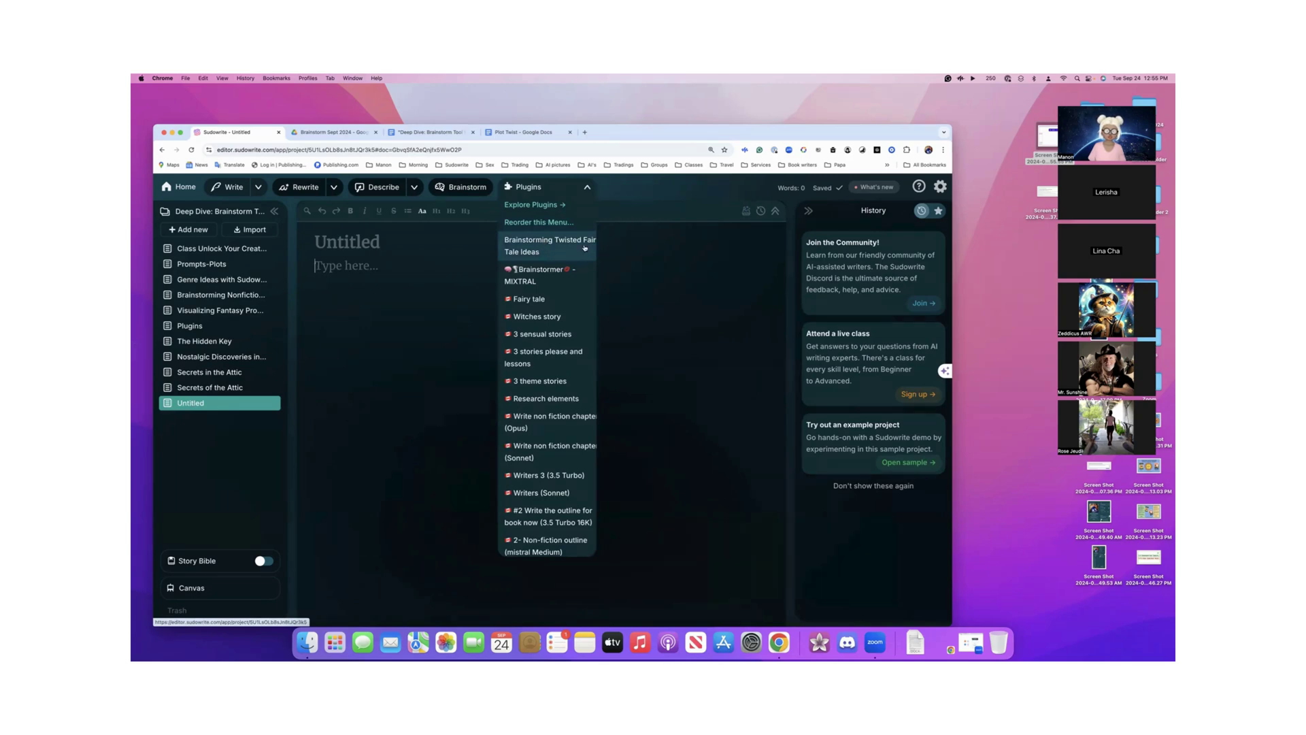
click(542, 247)
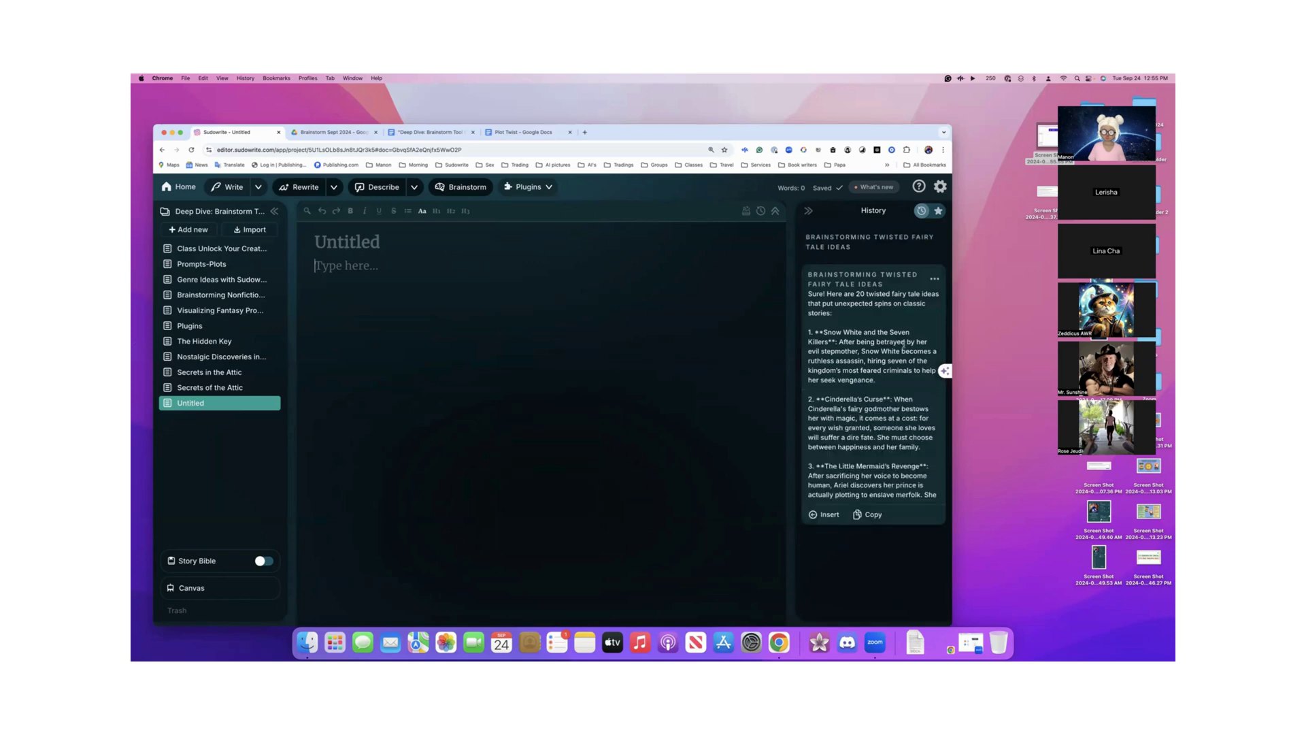
- Read through the generated twisted fairy tale ideas and insert the full list into the blank document
scroll(905, 348, down, 2)
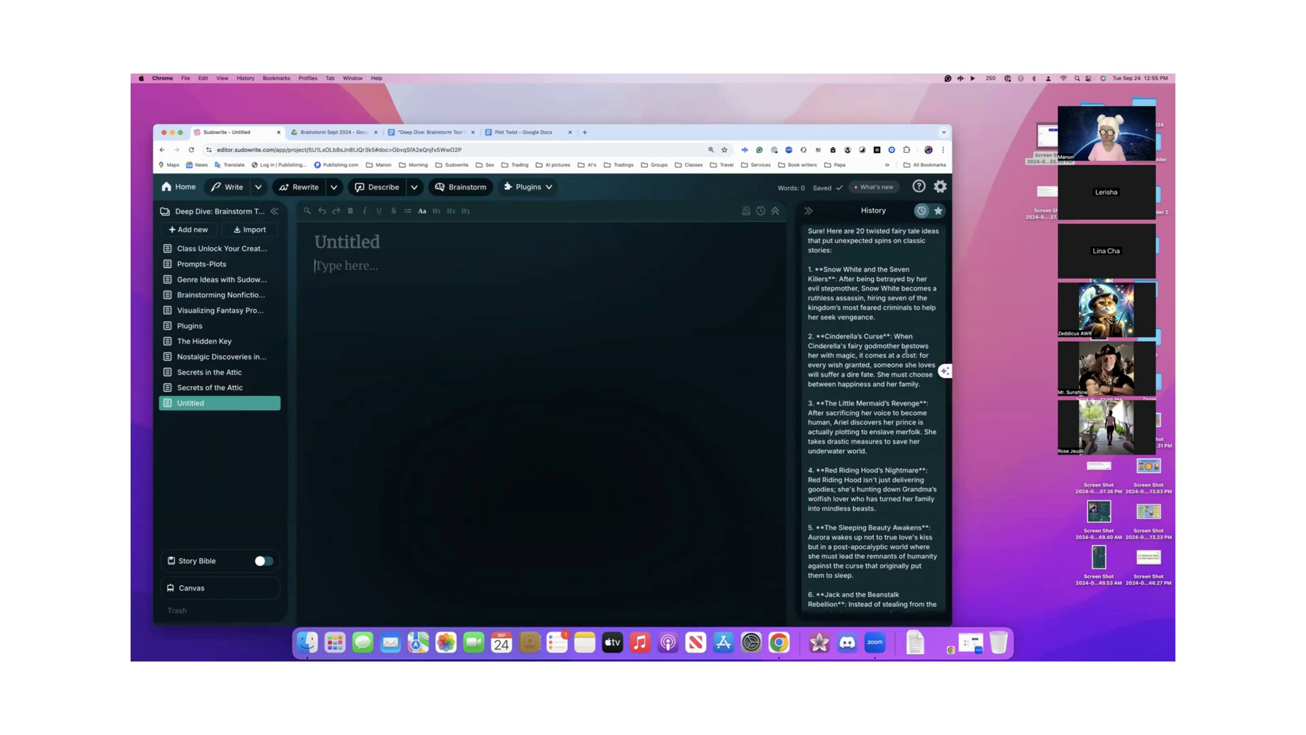
scroll(906, 348, down, 8)
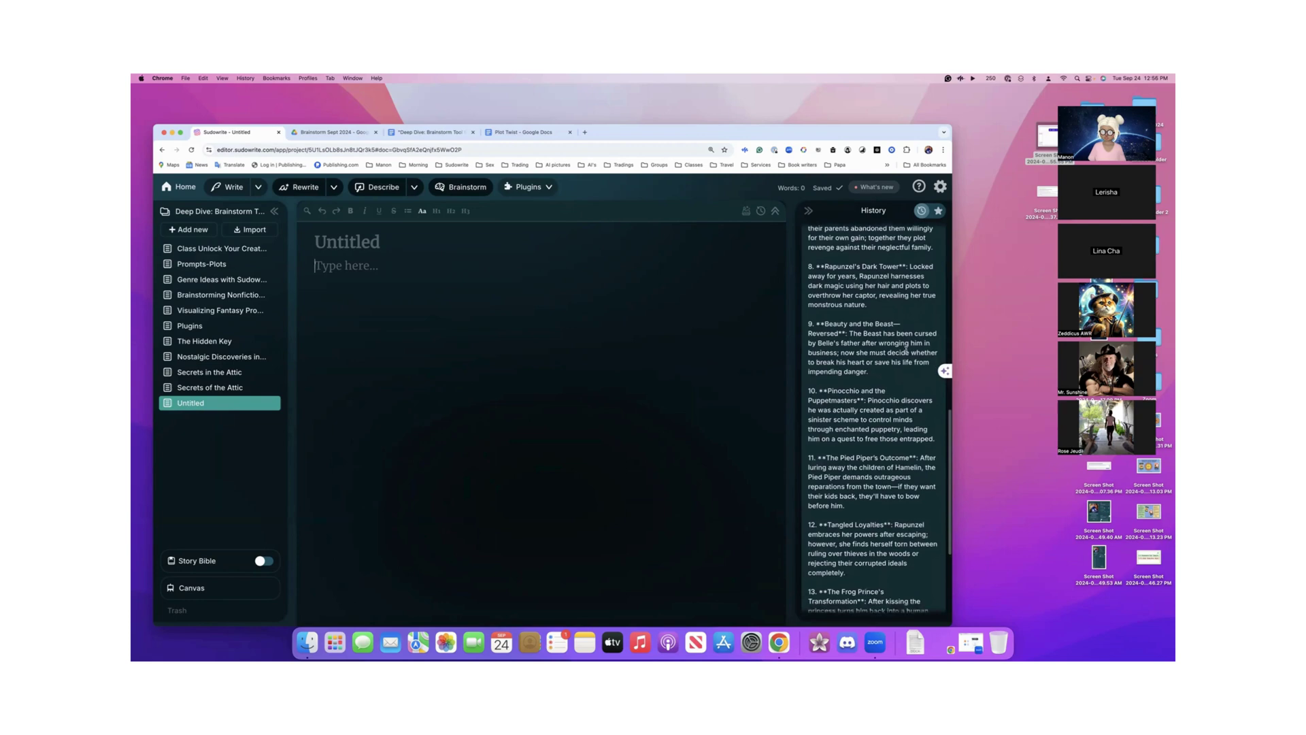
scroll(906, 348, down, 9)
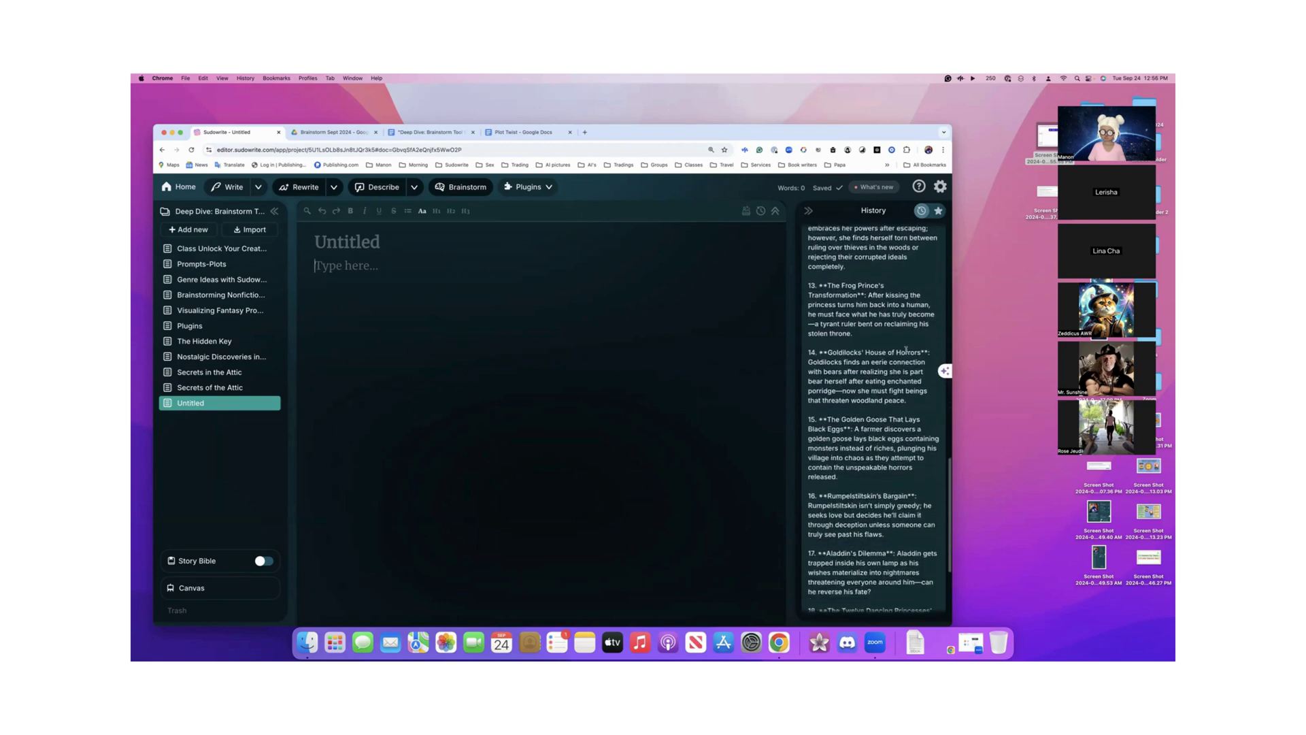
scroll(905, 349, down, 9)
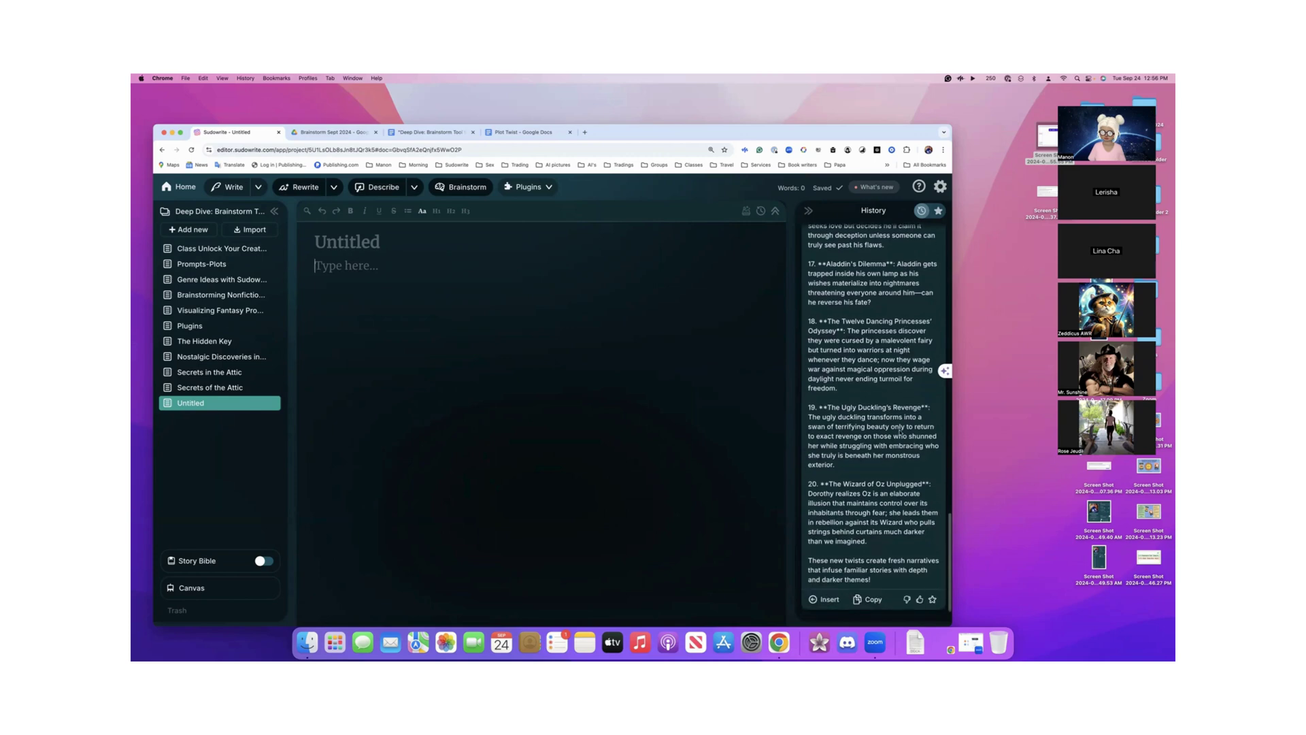
click(829, 599)
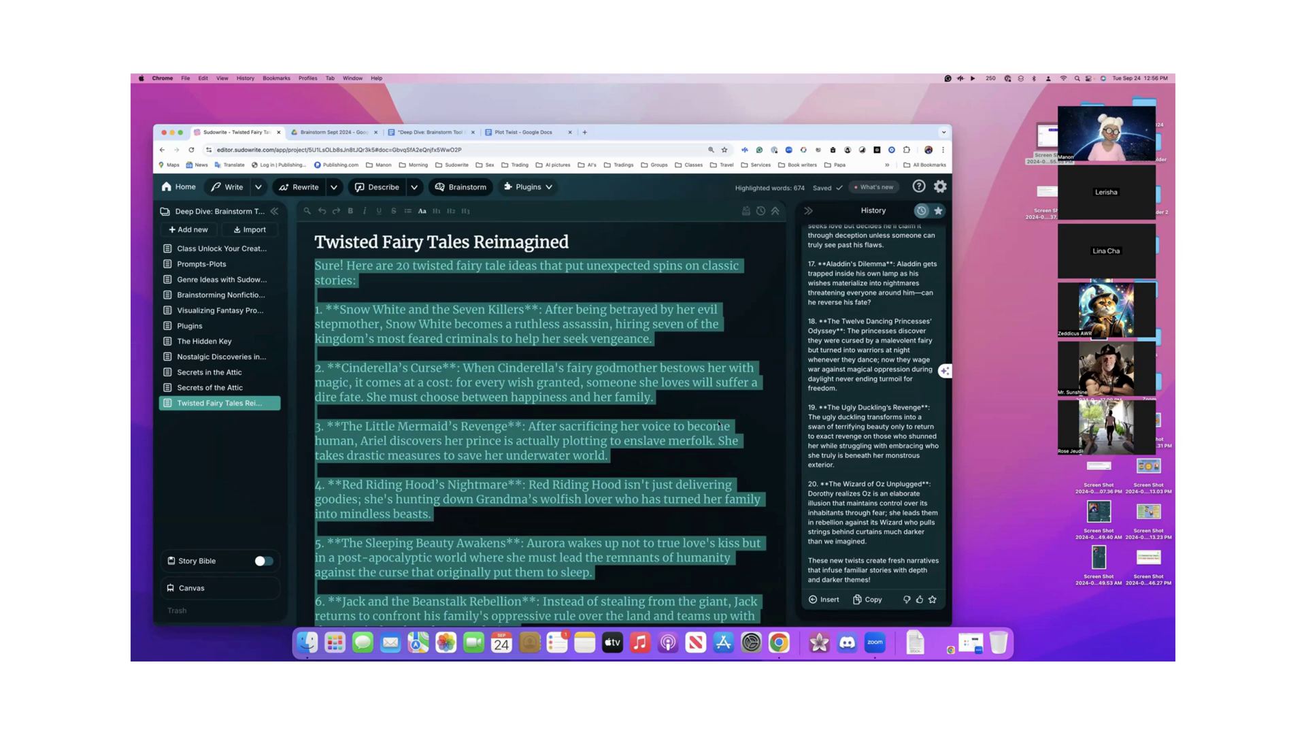
click(681, 292)
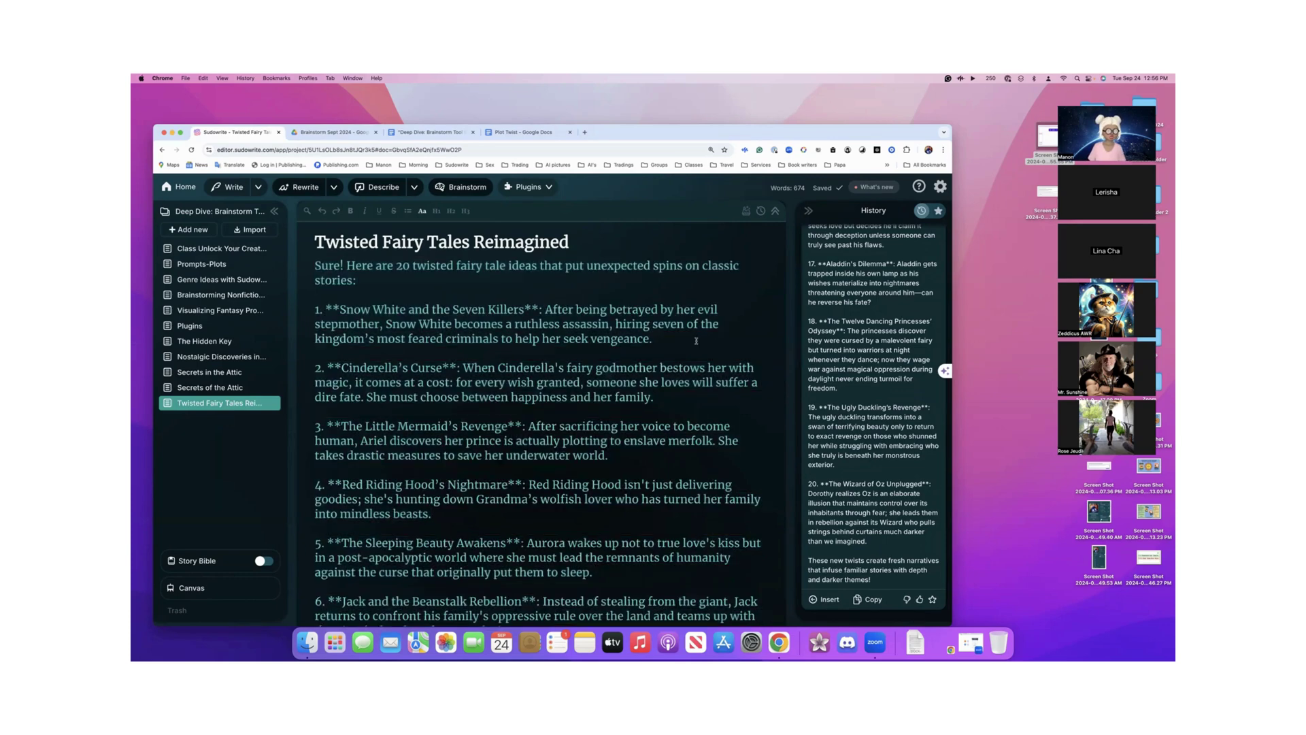
- Skim the inserted fairy tale ideas and run the Brainstormer - MIXTRAL plugin from a blank line below the list's closing sentence
scroll(681, 367, down, 5)
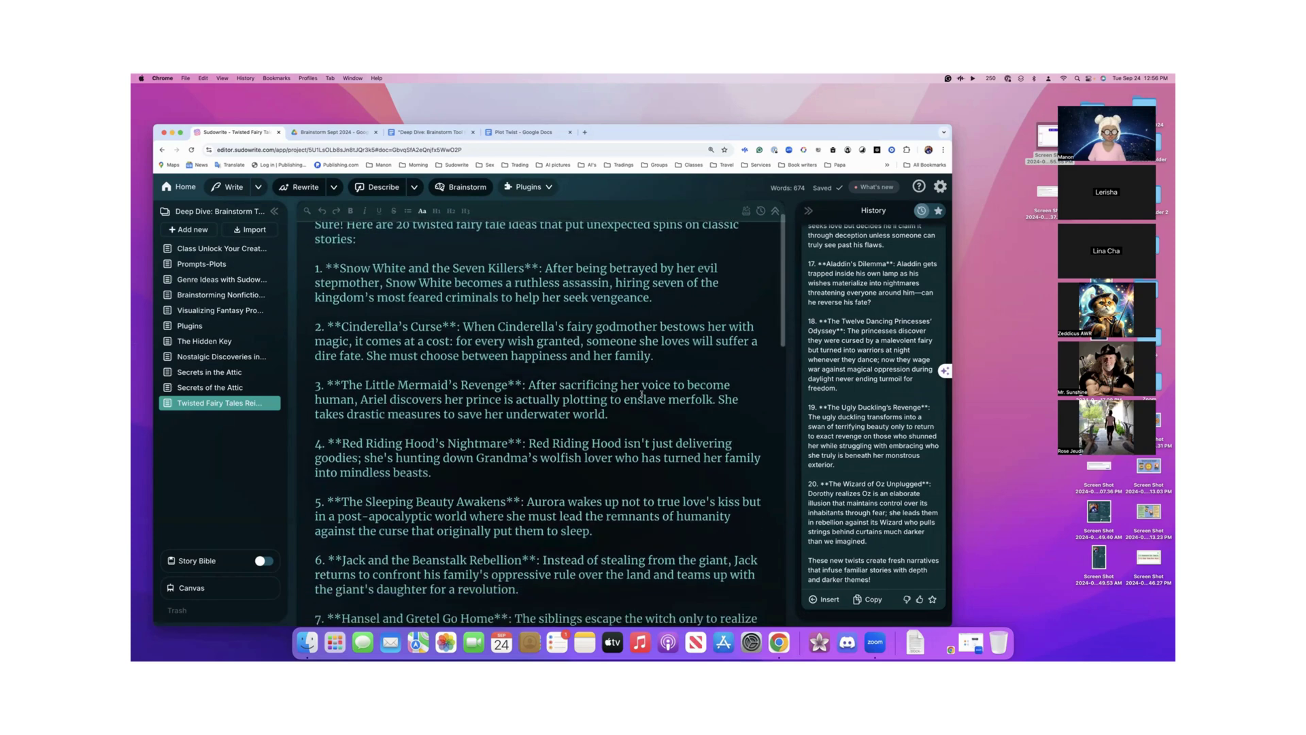
scroll(641, 392, down, 3)
scroll(641, 393, up, 6)
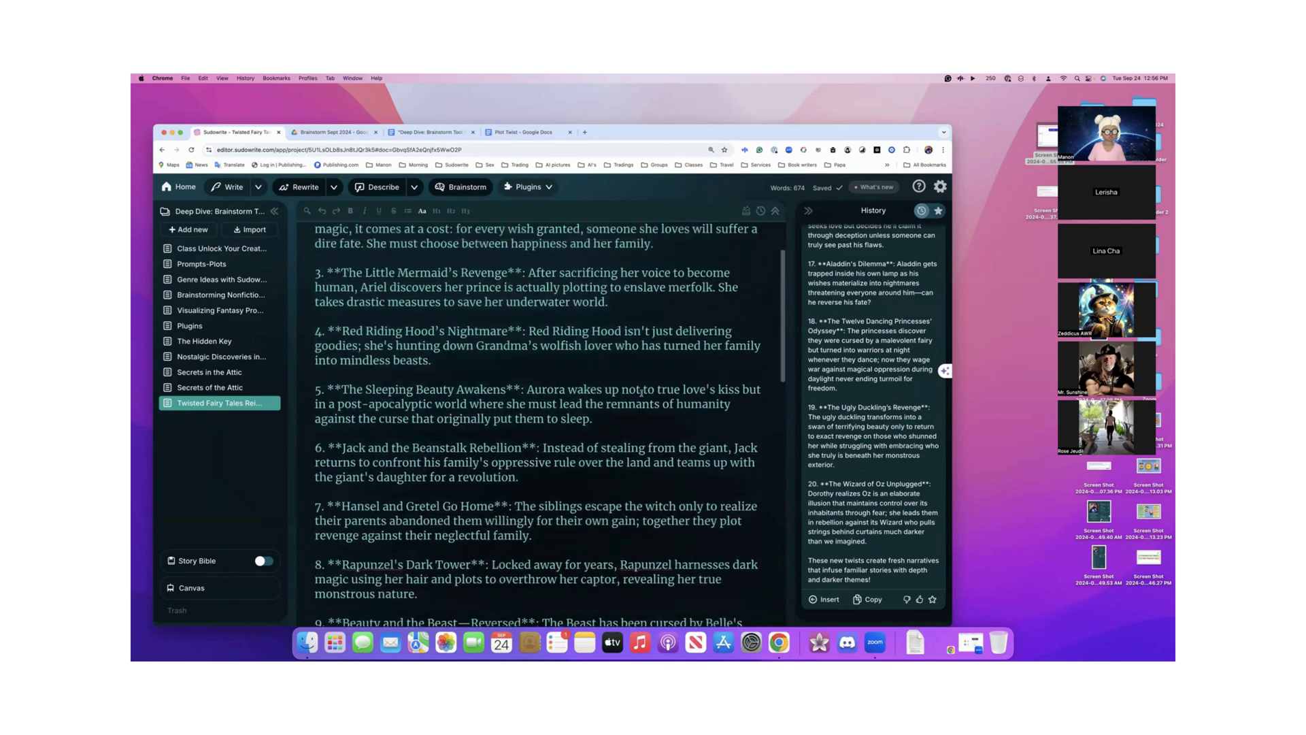
scroll(642, 392, up, 2)
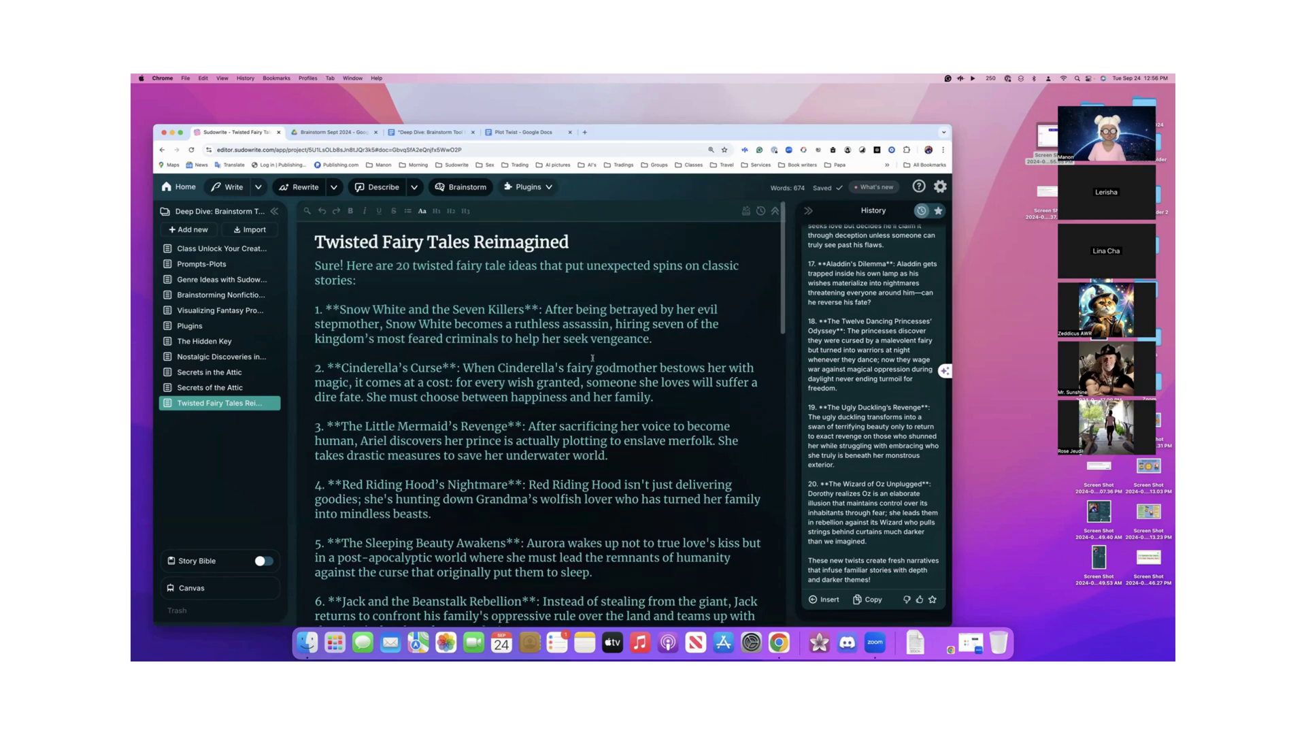
drag(339, 310, 652, 339)
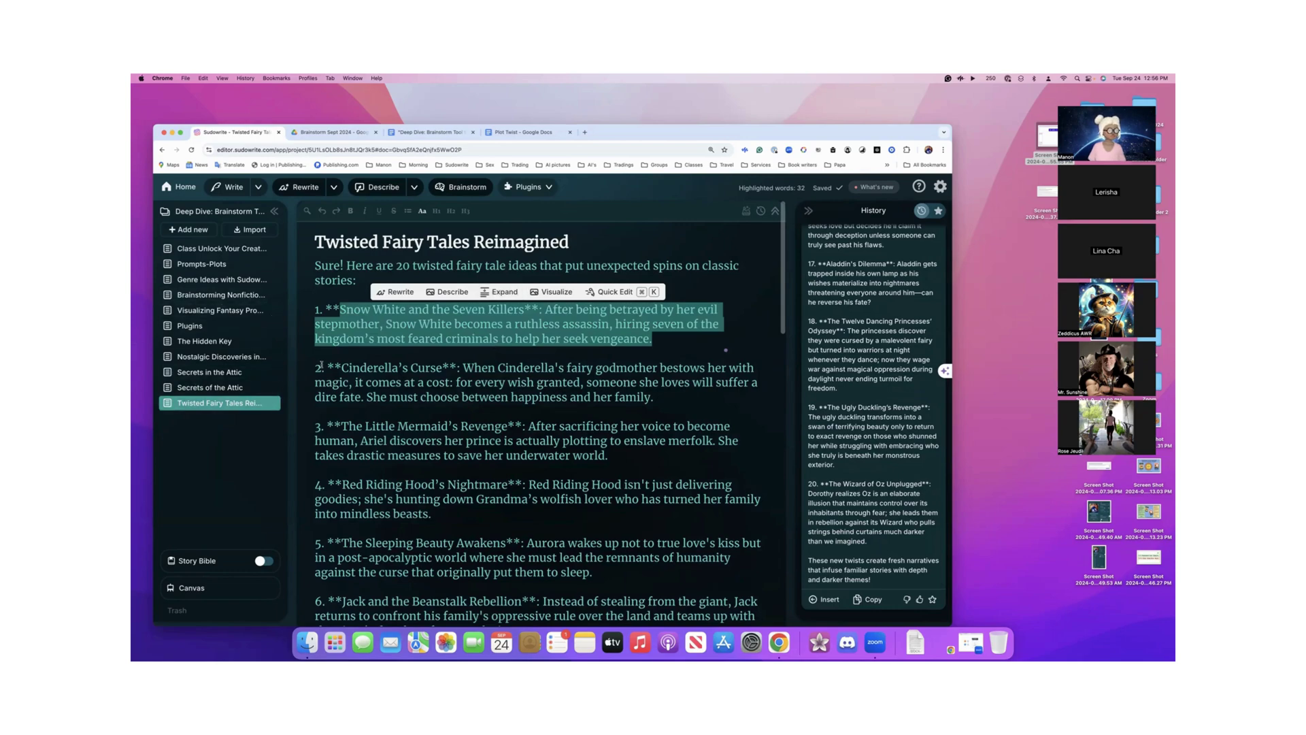
scroll(326, 346, down, 5)
scroll(326, 346, down, 8)
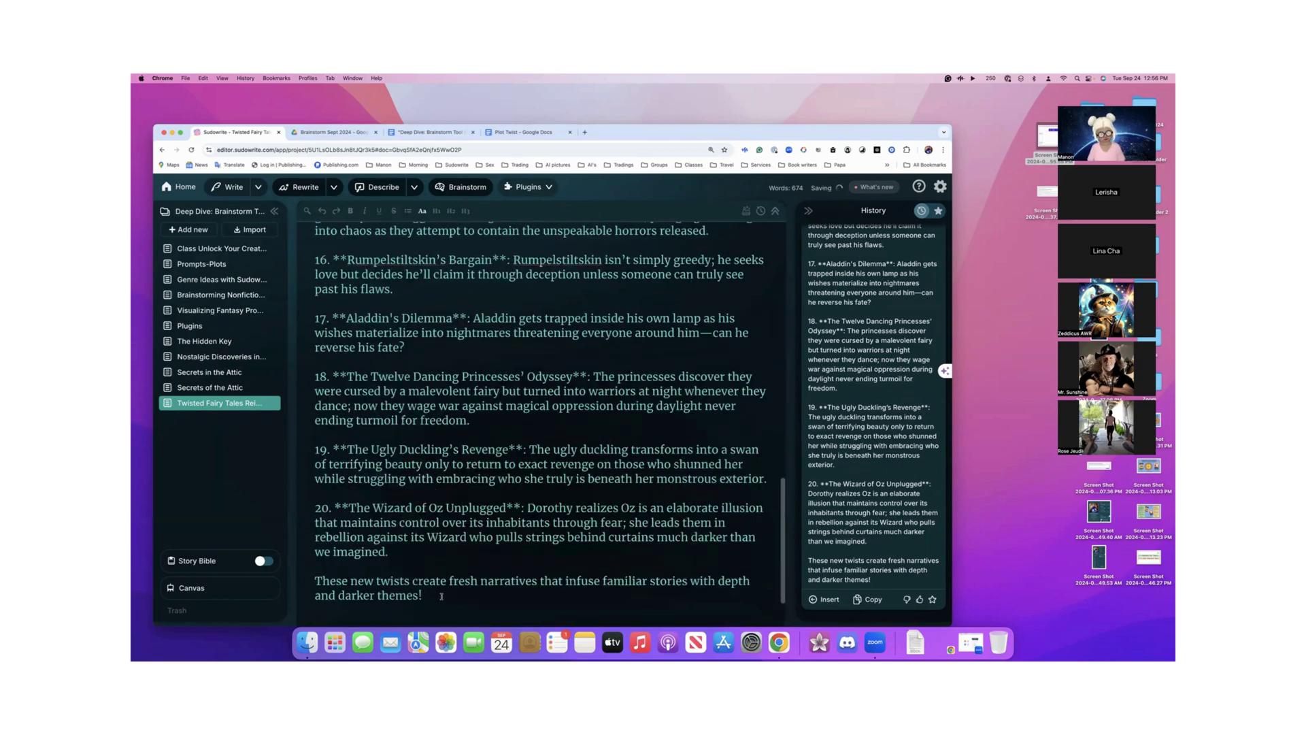
scroll(441, 592, down, 3)
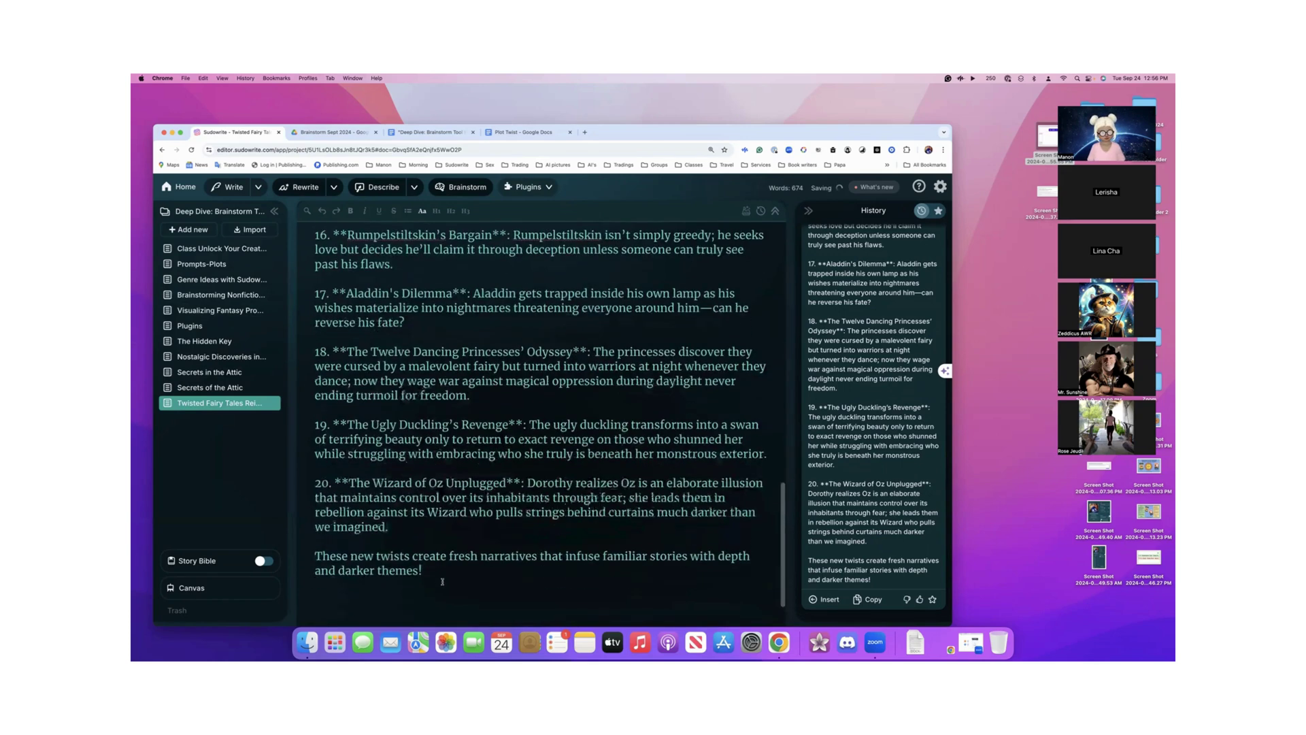
click(536, 188)
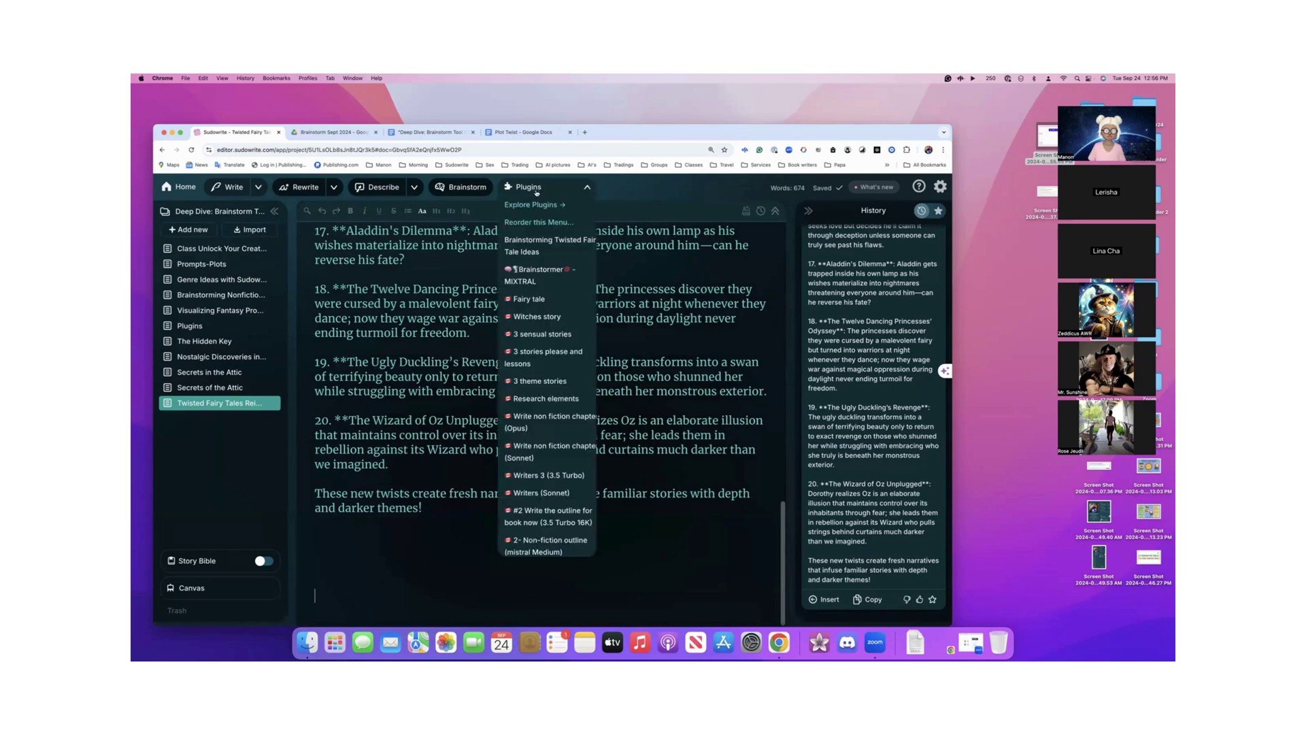
click(545, 272)
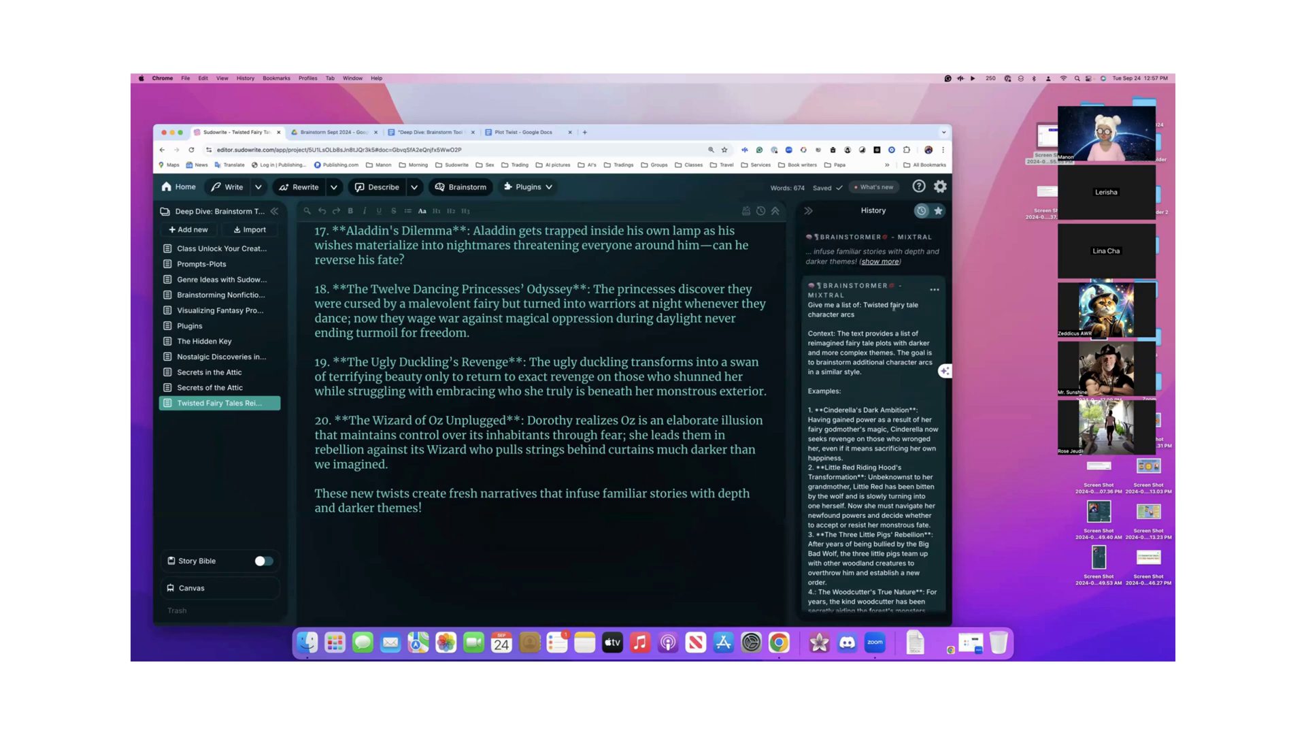
- Read the generated twisted fairy tale character arcs and insert them below the list of ideas
scroll(864, 324, down, 4)
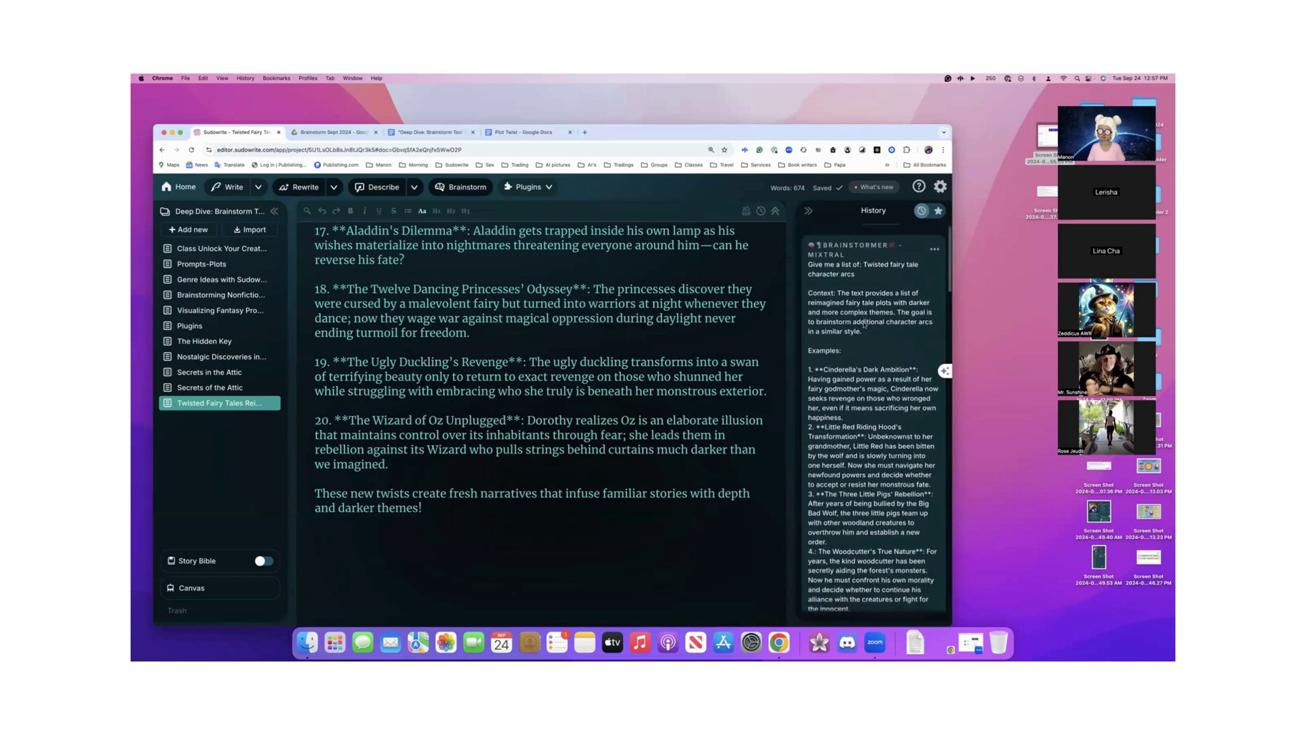
scroll(864, 325, down, 12)
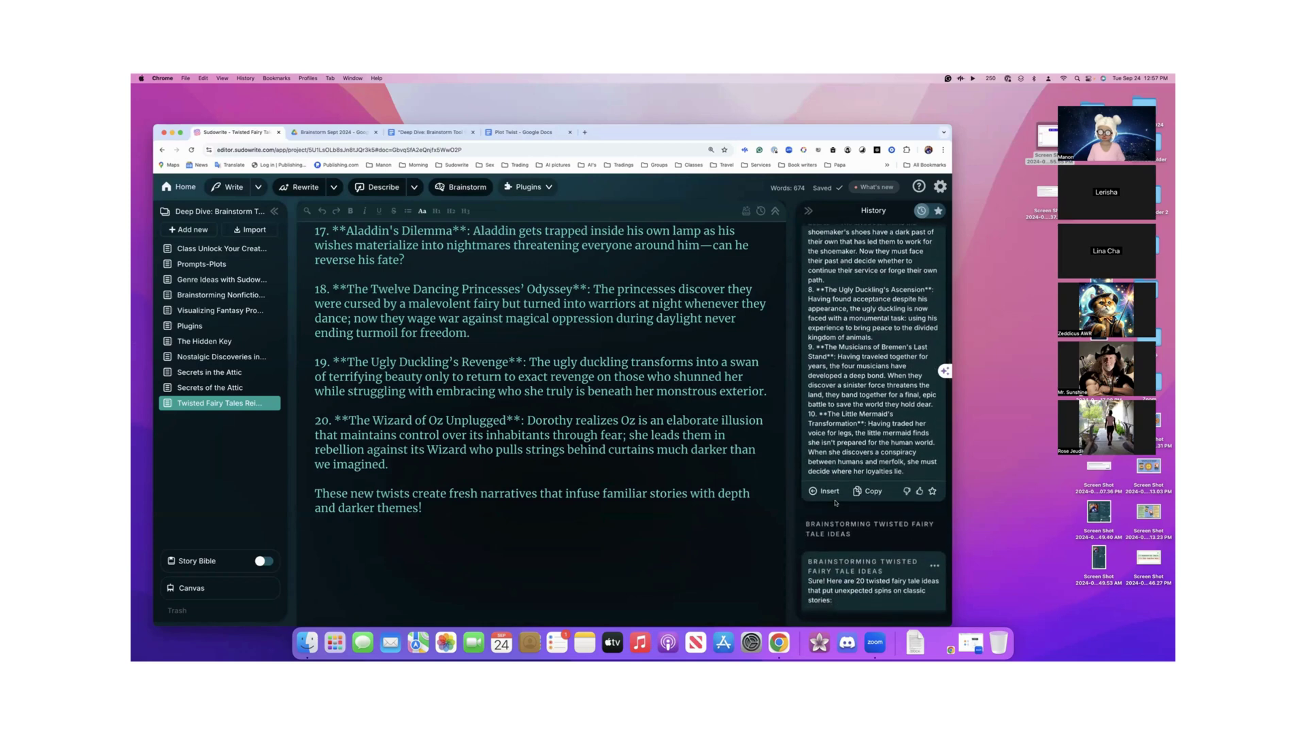
click(825, 490)
scroll(613, 435, down, 5)
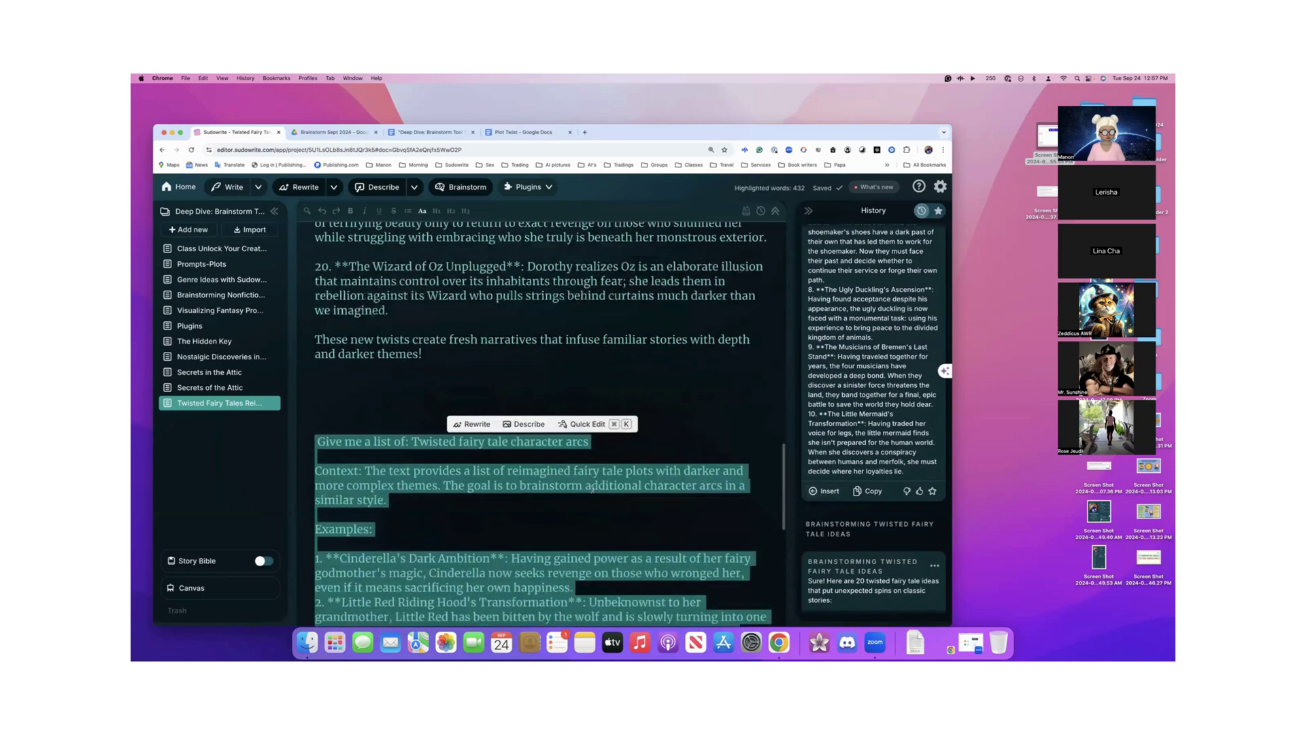
click(585, 378)
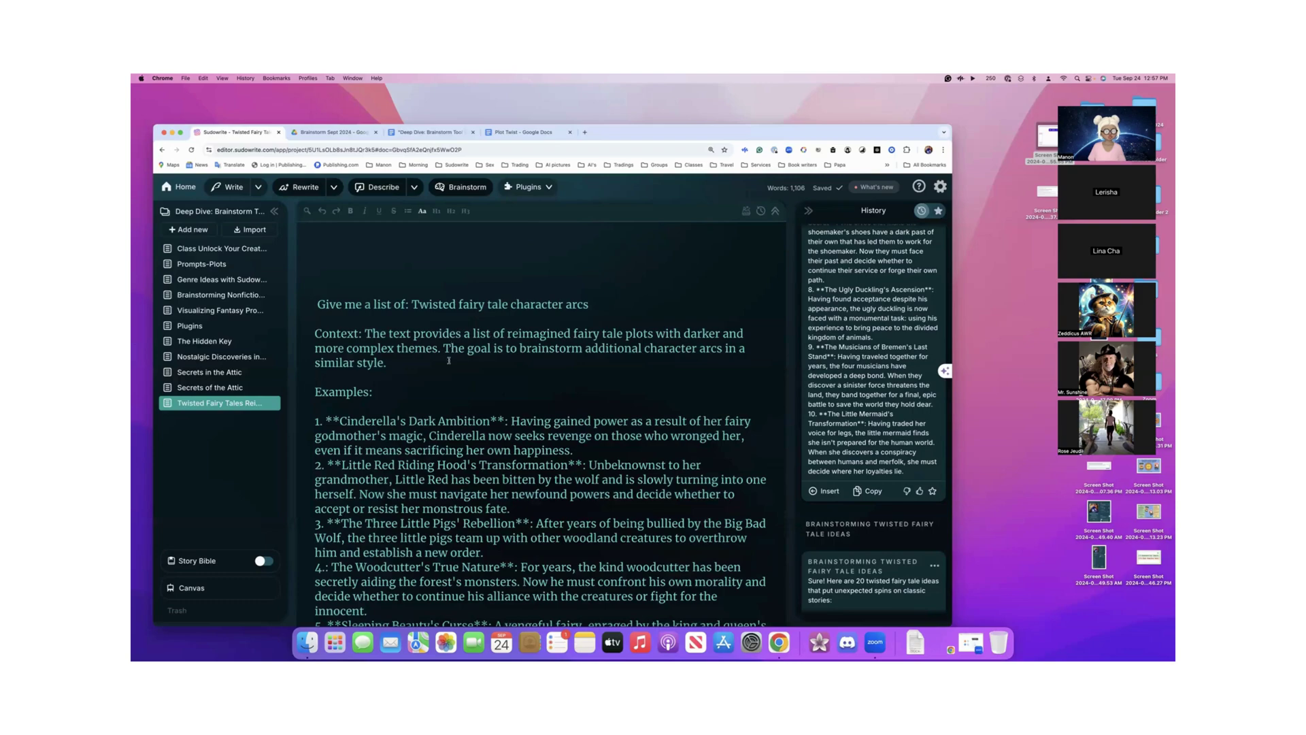
- Run the Brainstormer - MIXTRAL plugin on the title "Snow White and the Seven Killers" in the first idea
scroll(449, 359, down, 3)
scroll(449, 359, up, 10)
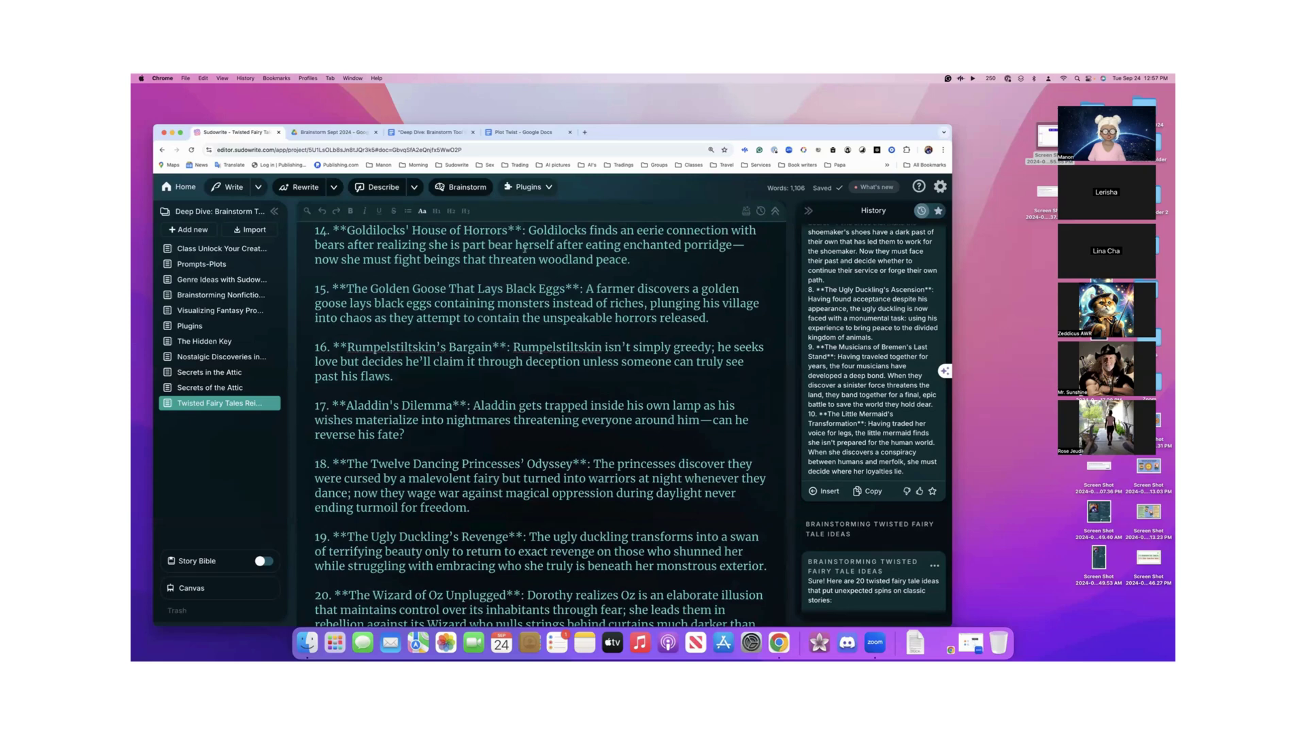
scroll(524, 249, down, 8)
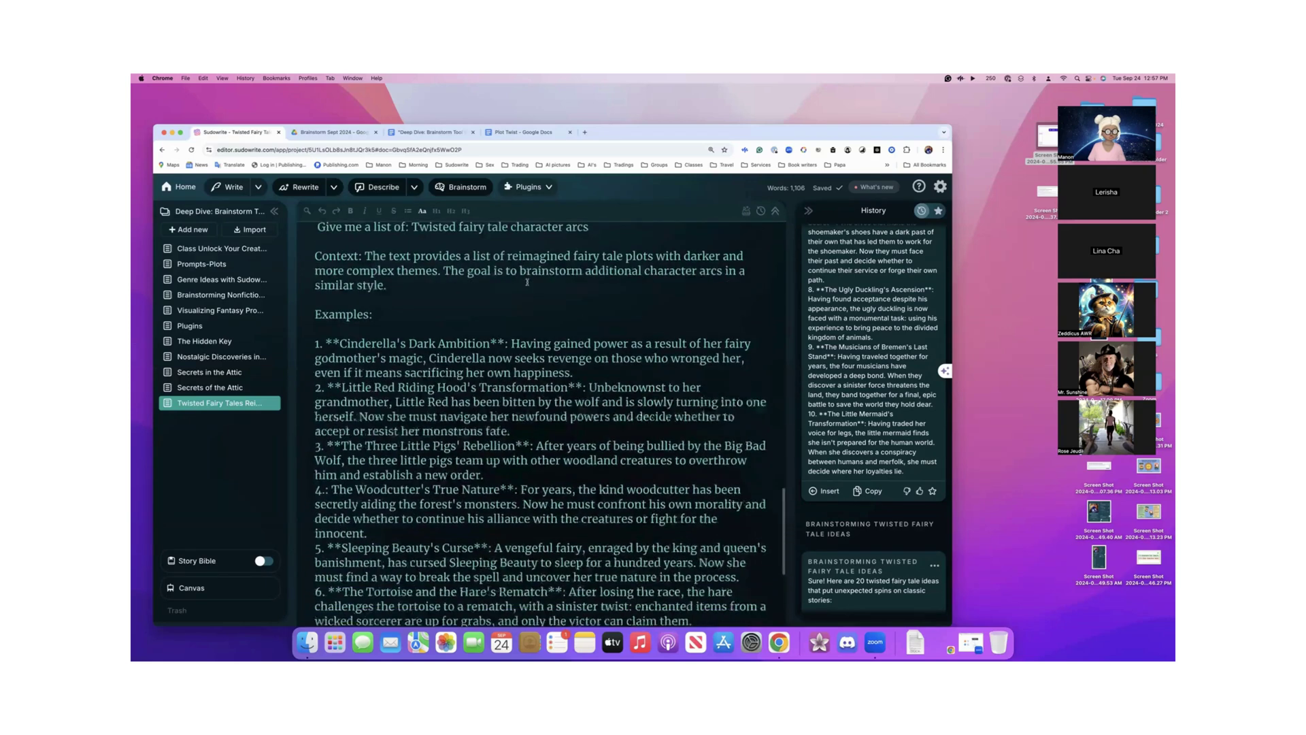
scroll(527, 282, down, 2)
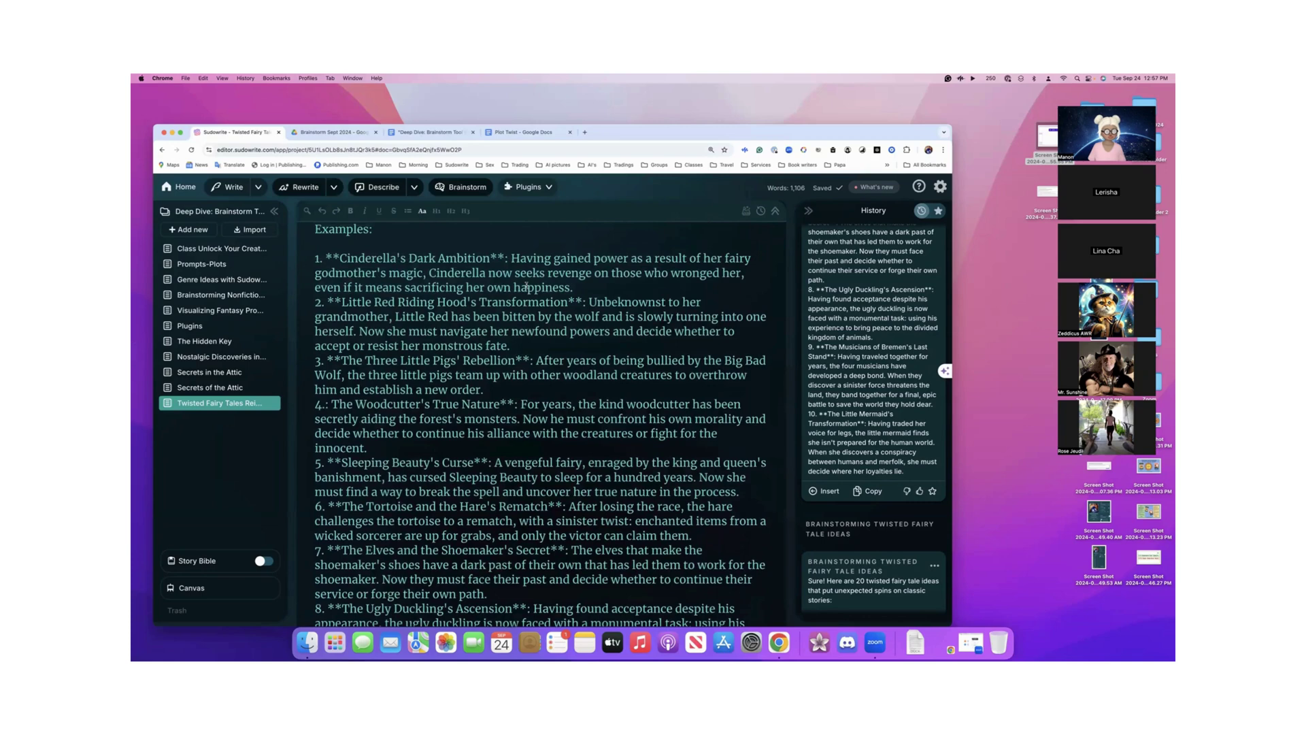
scroll(527, 286, up, 2)
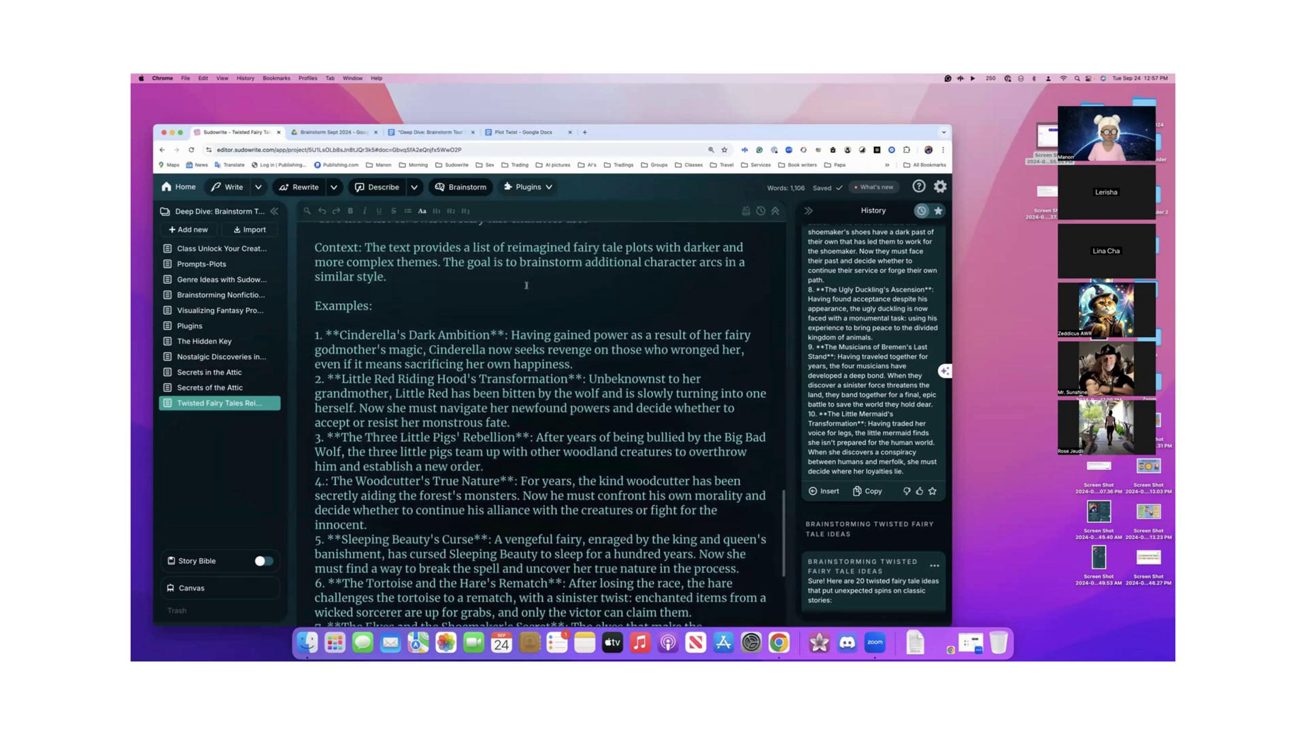
scroll(526, 285, up, 15)
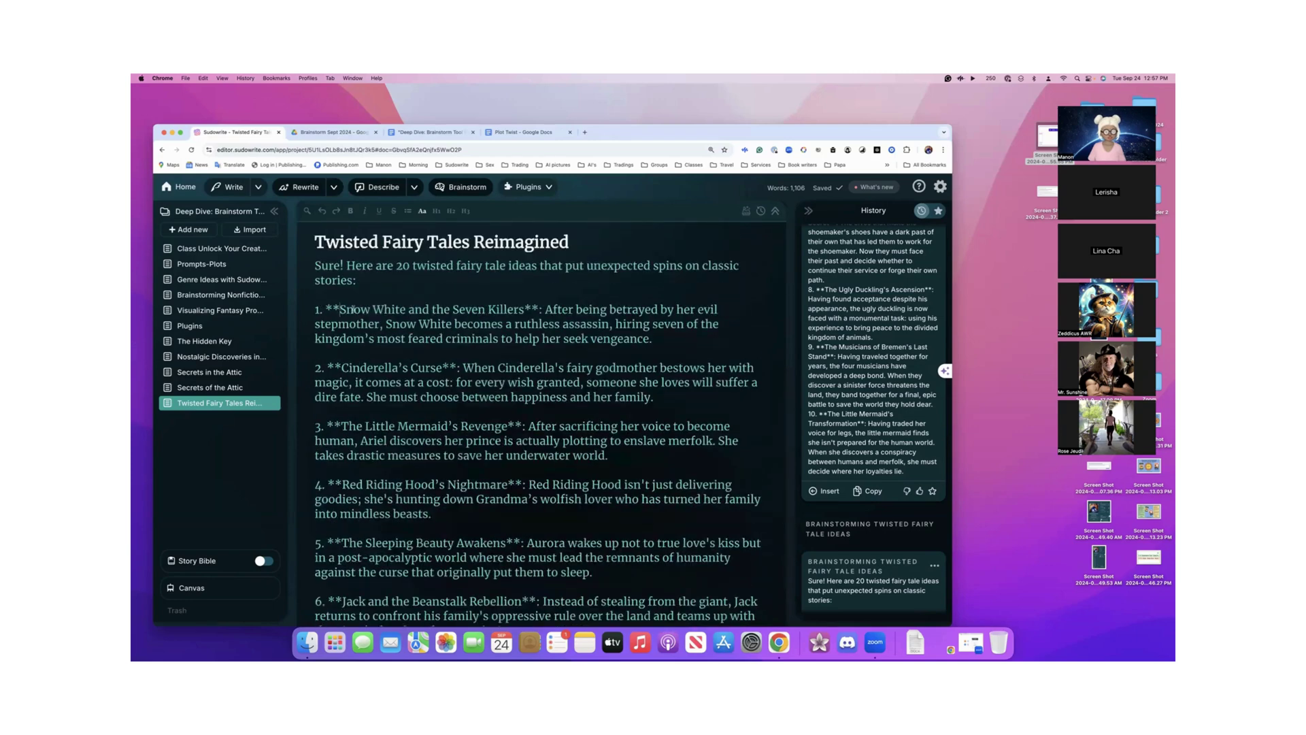
mouse_move(353, 309)
mouse_down()
mouse_move(525, 311)
mouse_move(521, 323)
mouse_move(522, 310)
mouse_move(339, 310)
mouse_up()
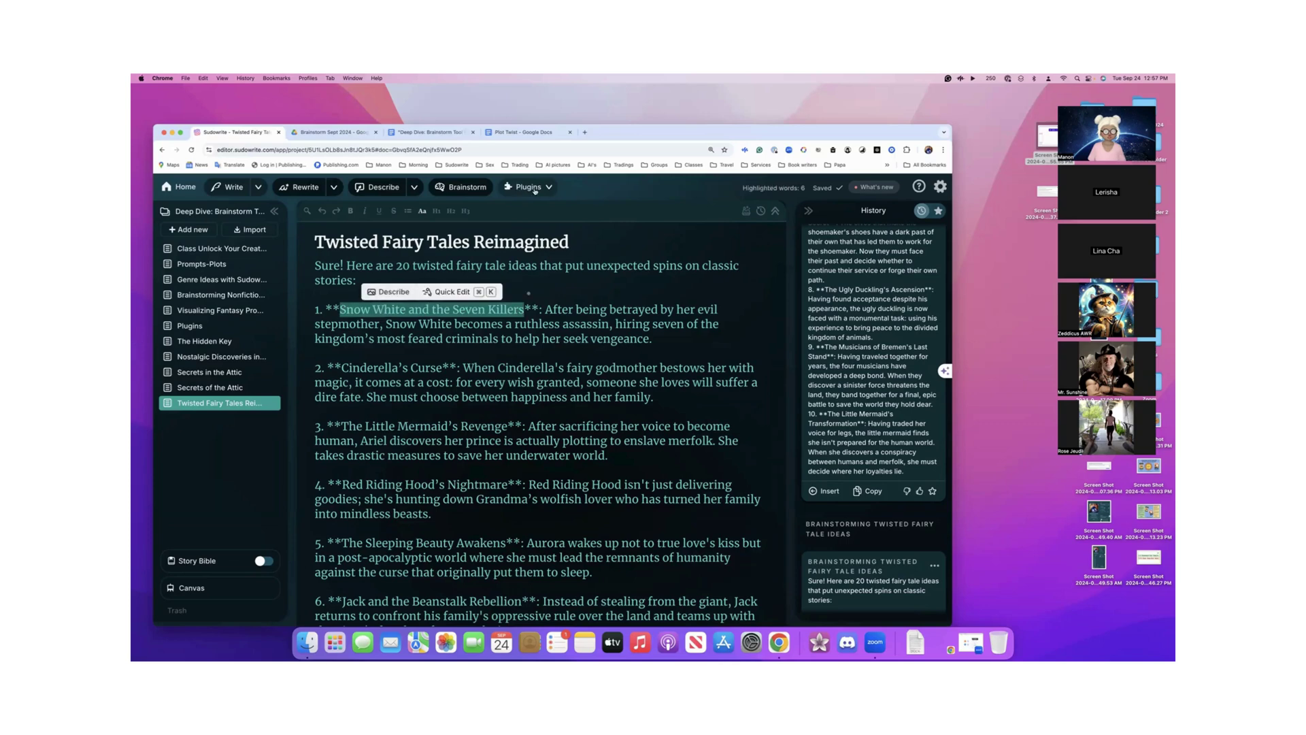
click(535, 188)
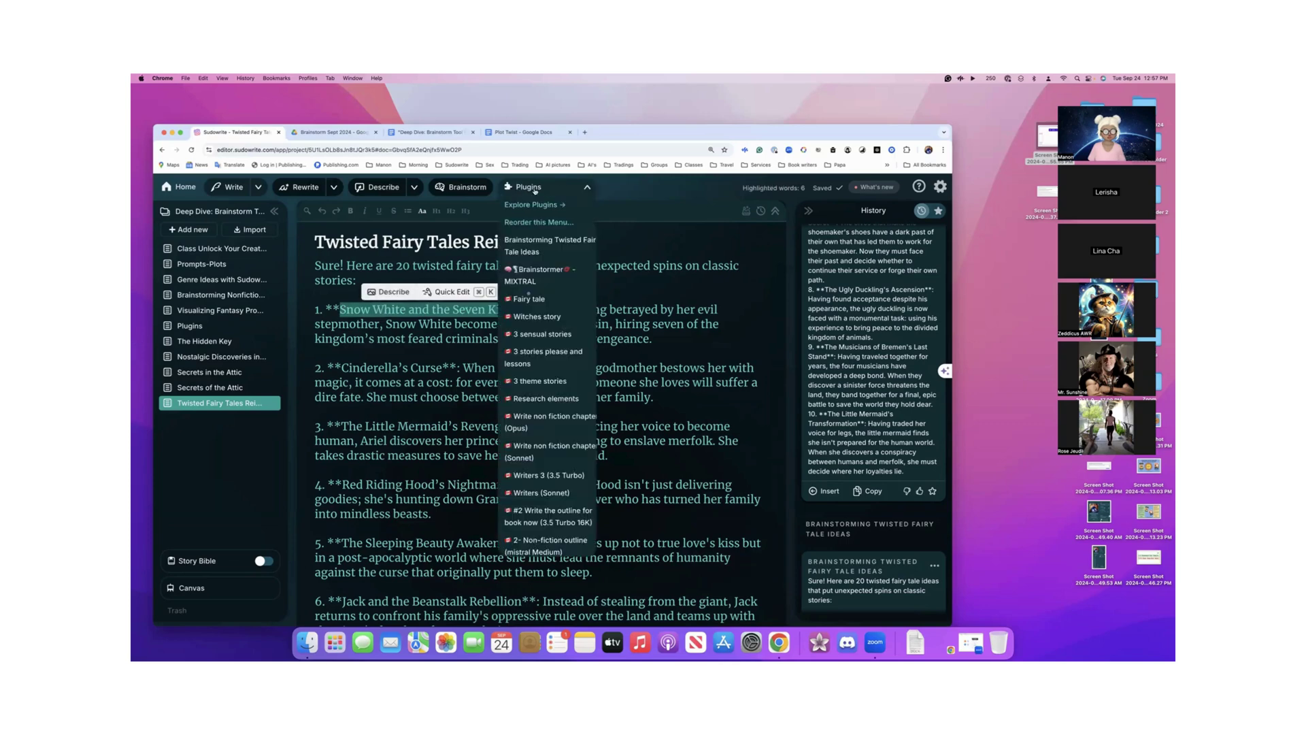
click(534, 269)
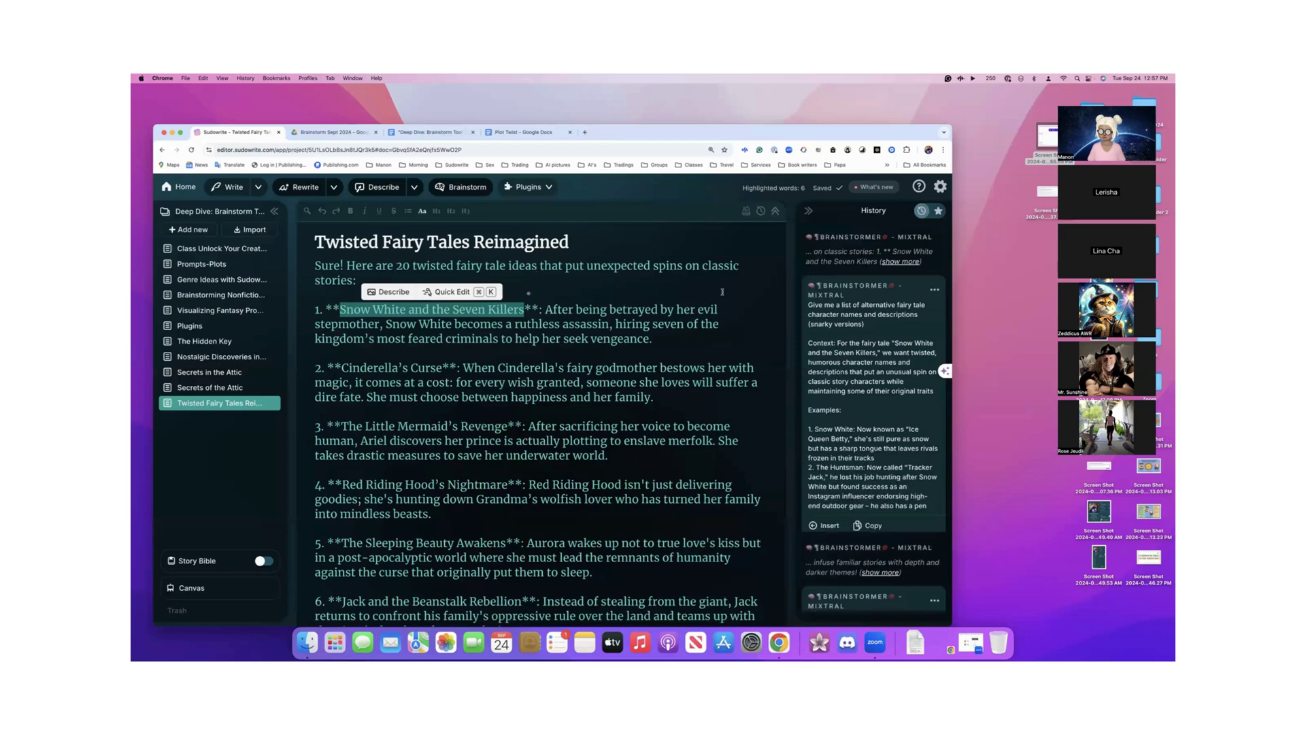
- Read the generated snarky character names for "Snow White and the Seven Killers" and insert them below the character arcs
scroll(884, 367, down, 2)
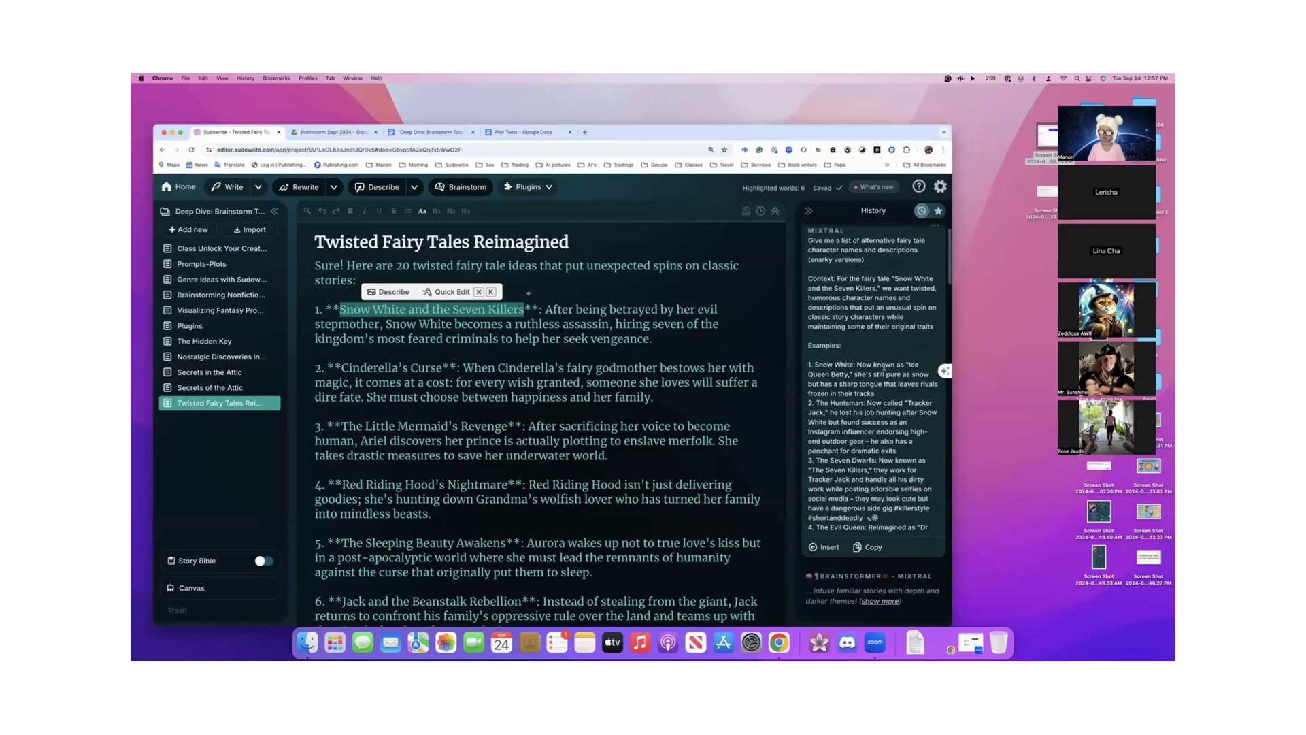
scroll(883, 367, down, 5)
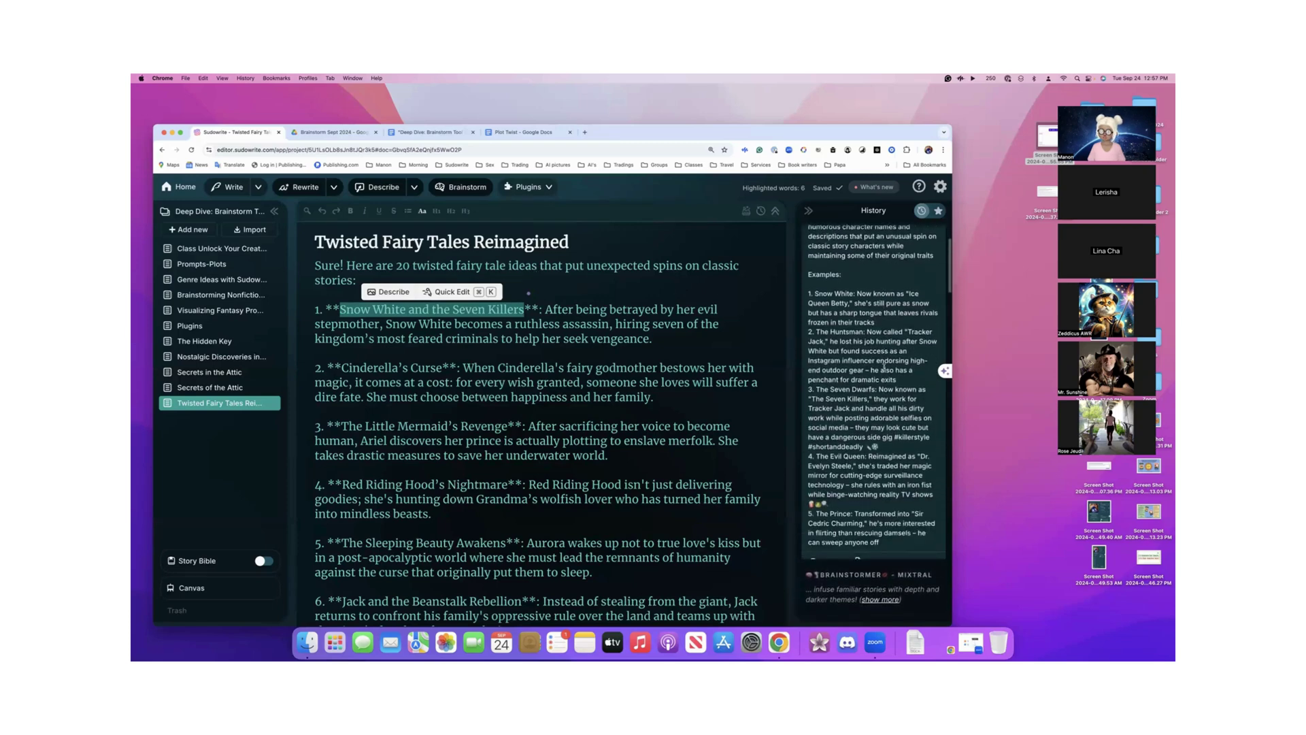
scroll(884, 367, down, 3)
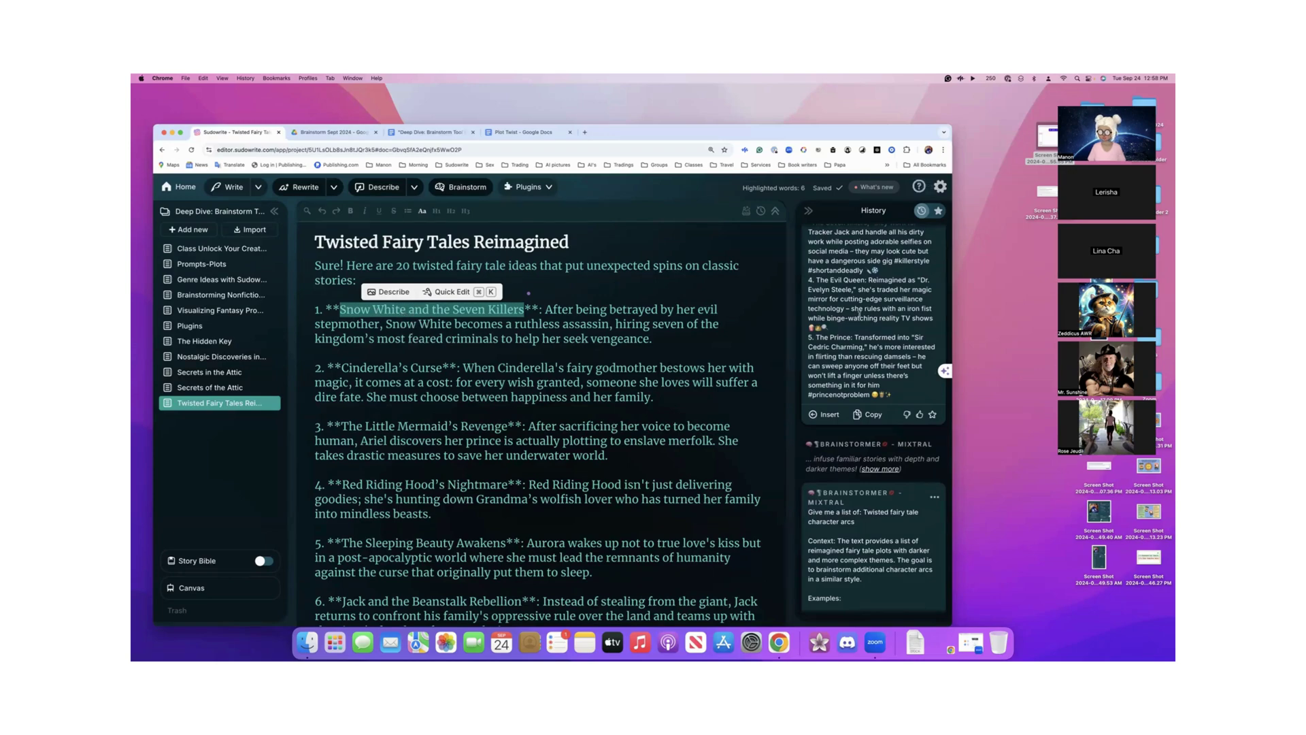
scroll(633, 361, down, 20)
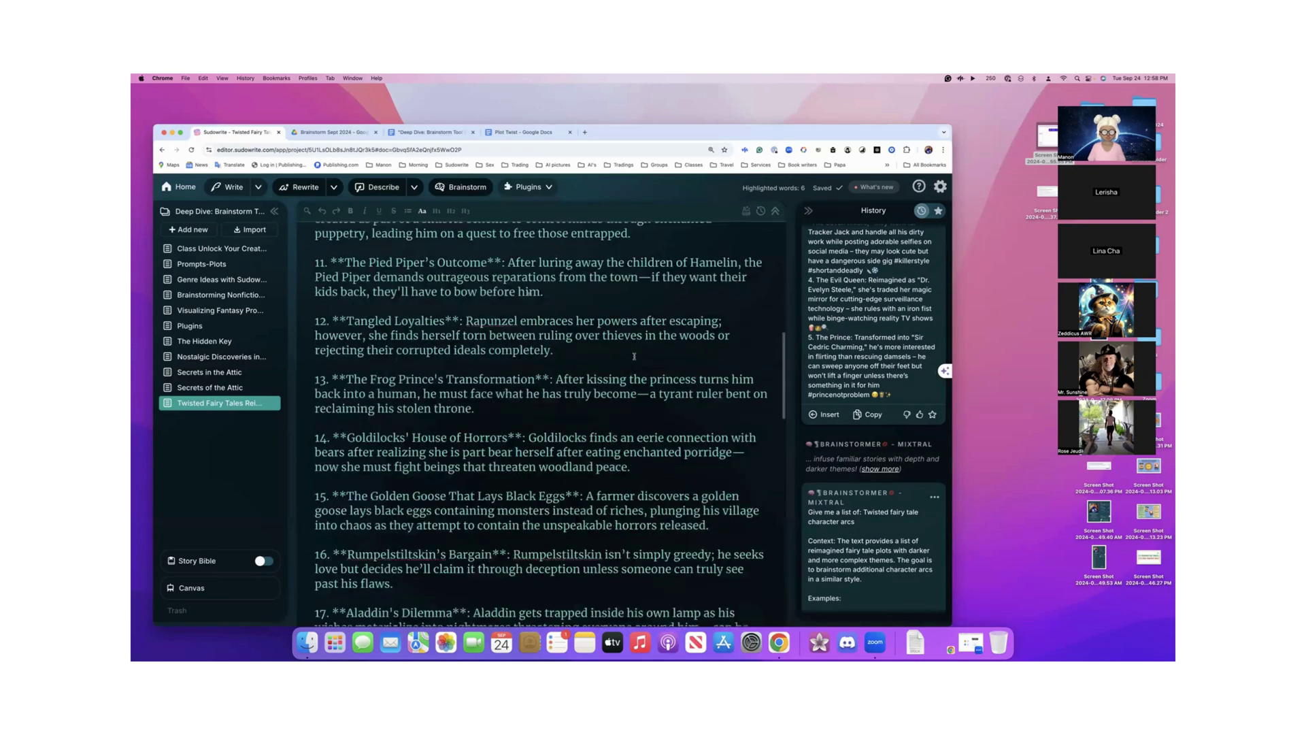
scroll(633, 355, down, 10)
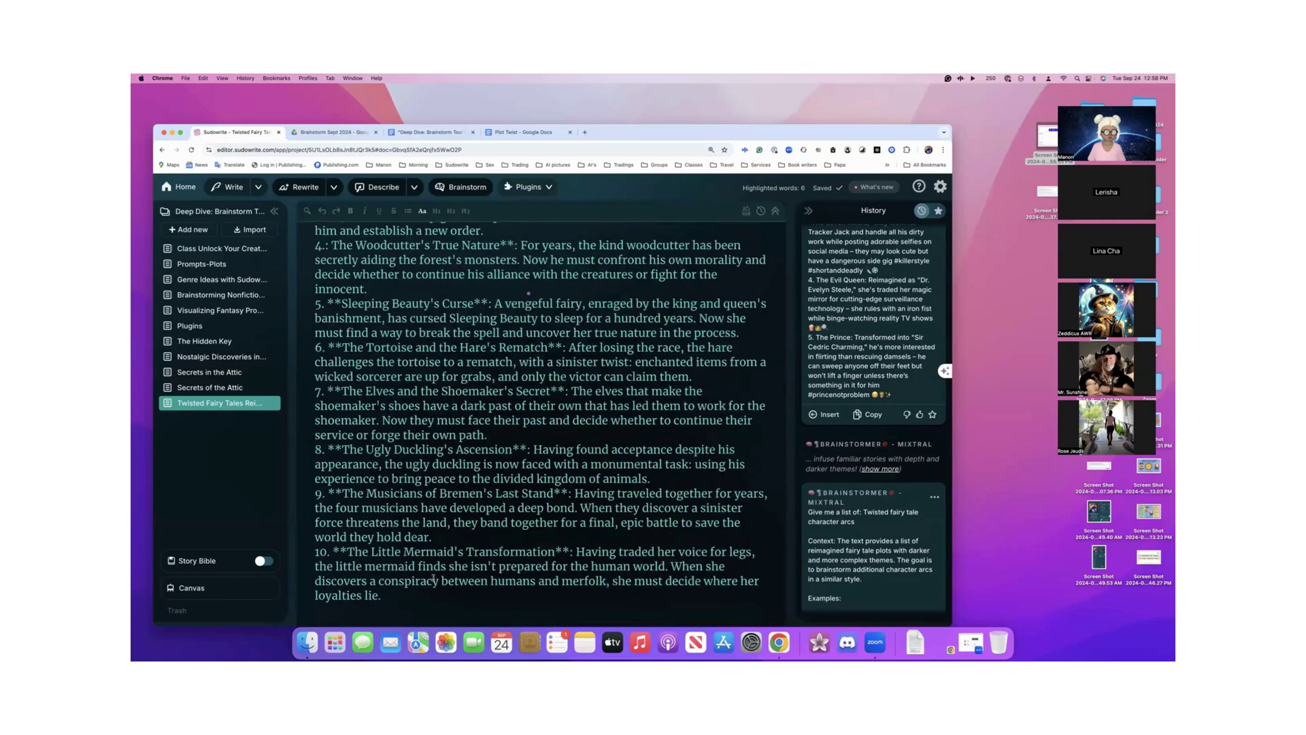
key(Return)
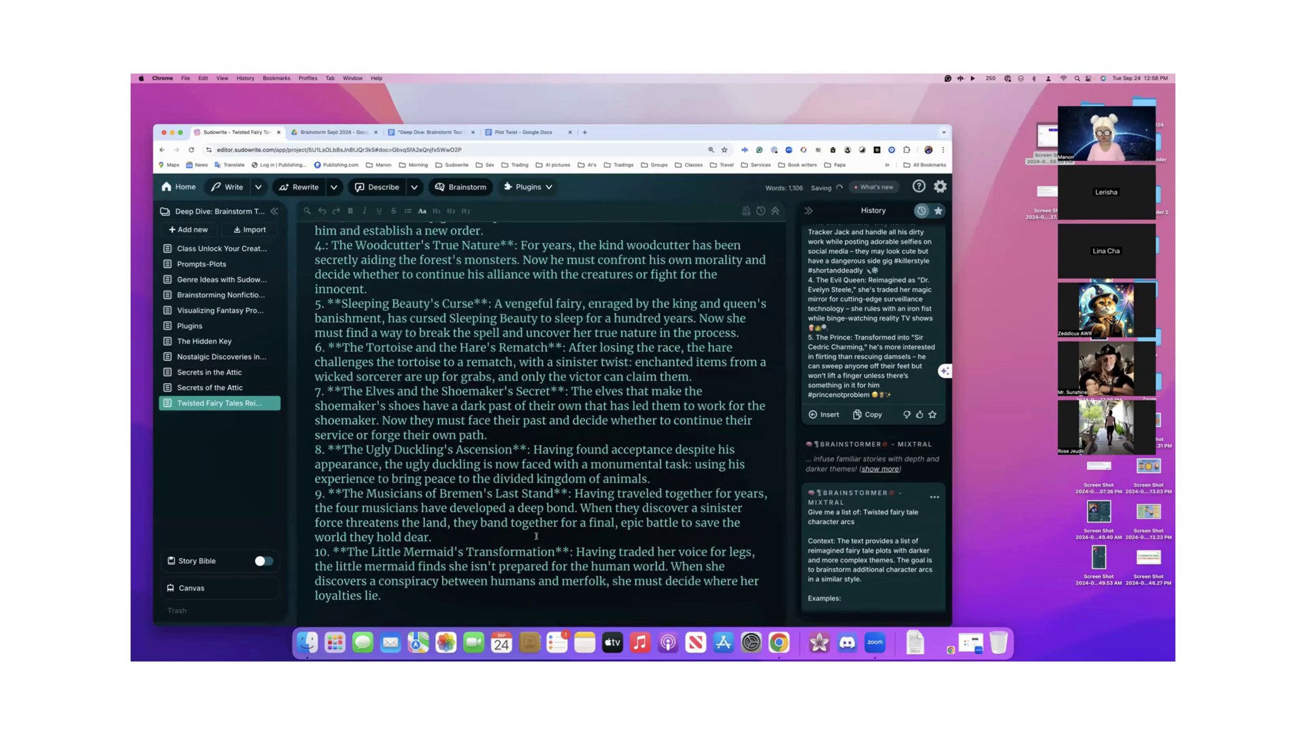
click(828, 416)
scroll(692, 463, down, 10)
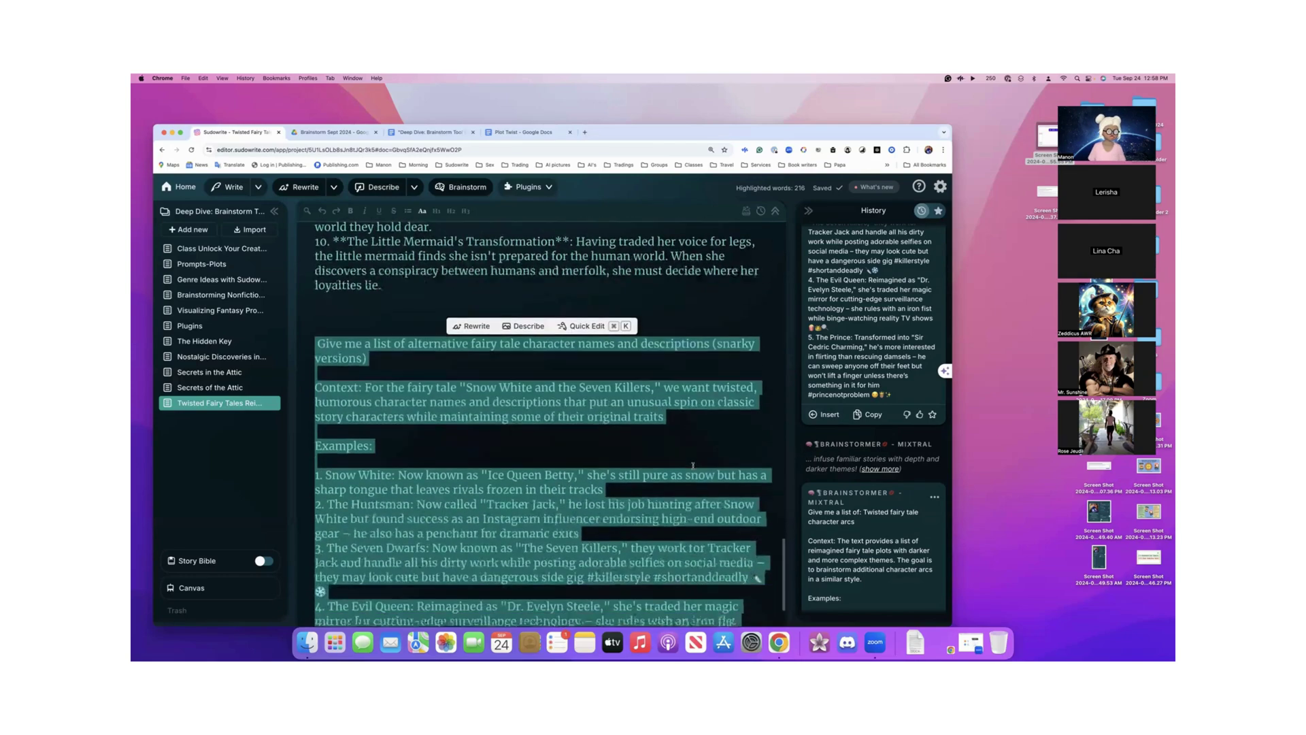
- Run the 3 sensual stories plugin from a blank line below the snarky character list and reload the page
key(Right)
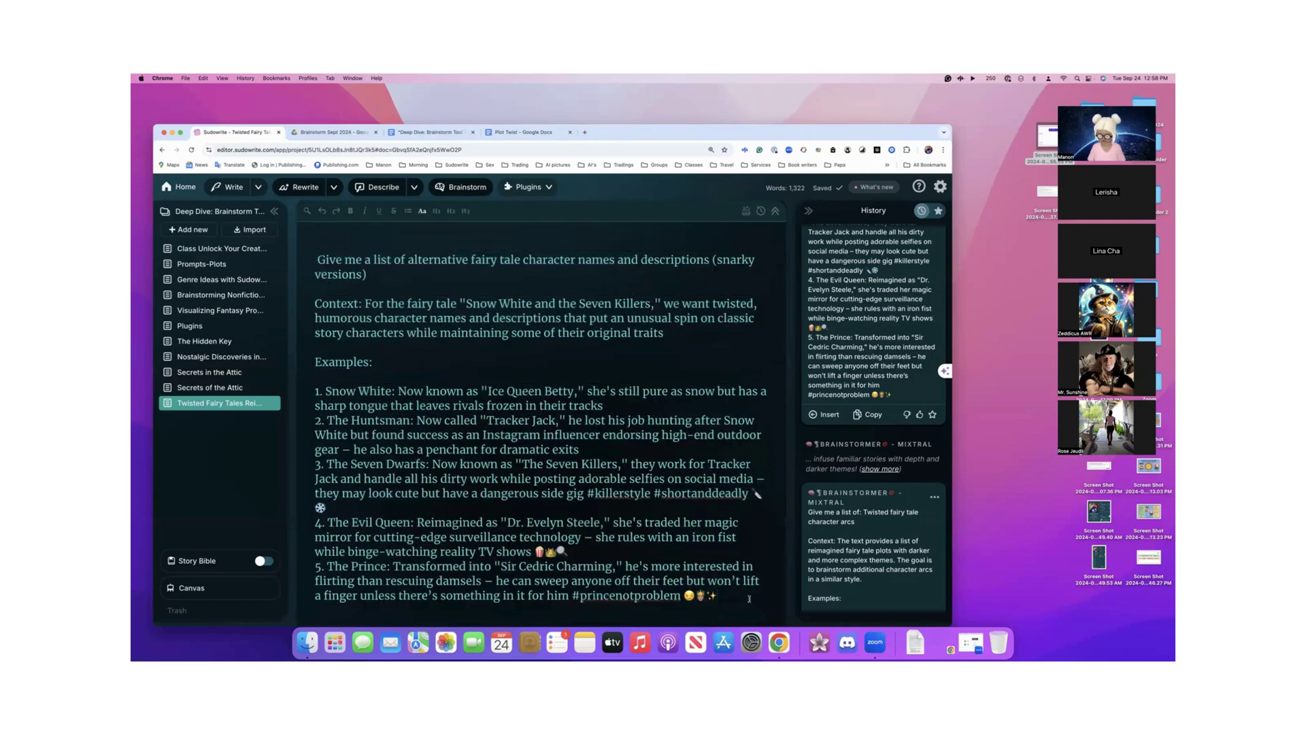
click(533, 190)
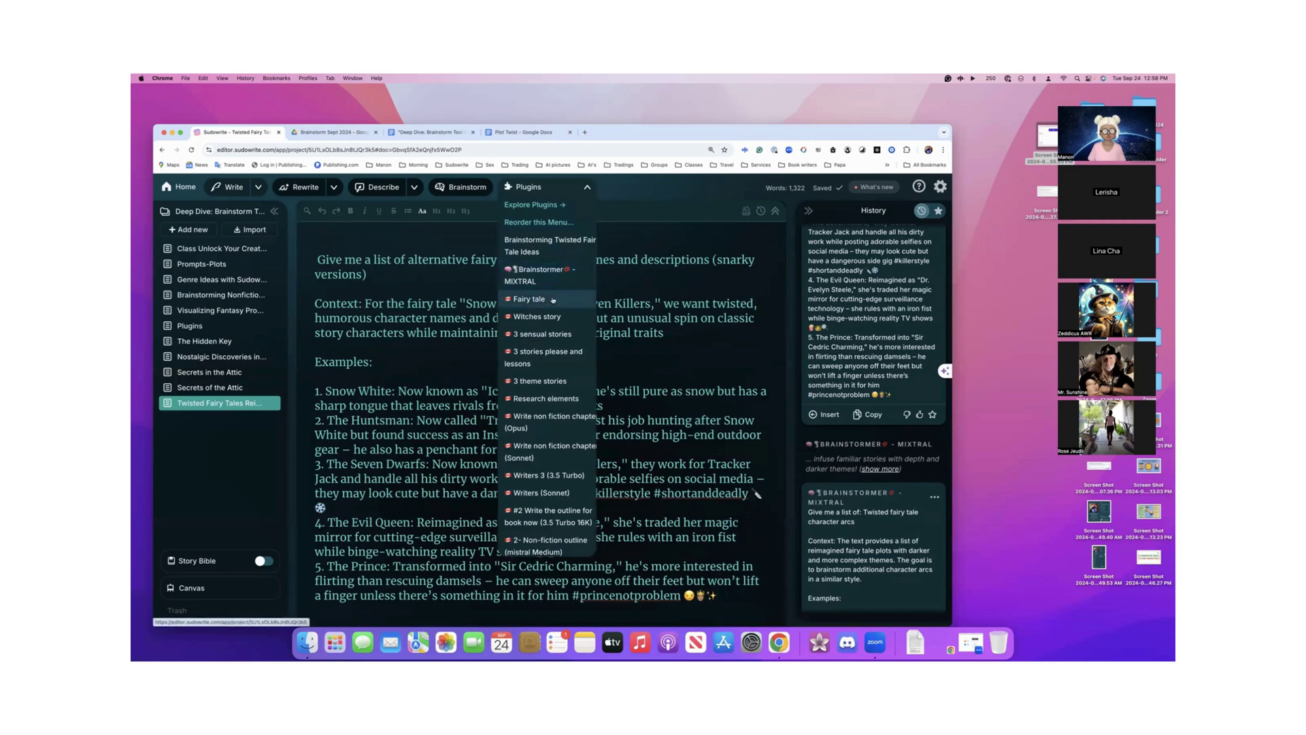
click(543, 334)
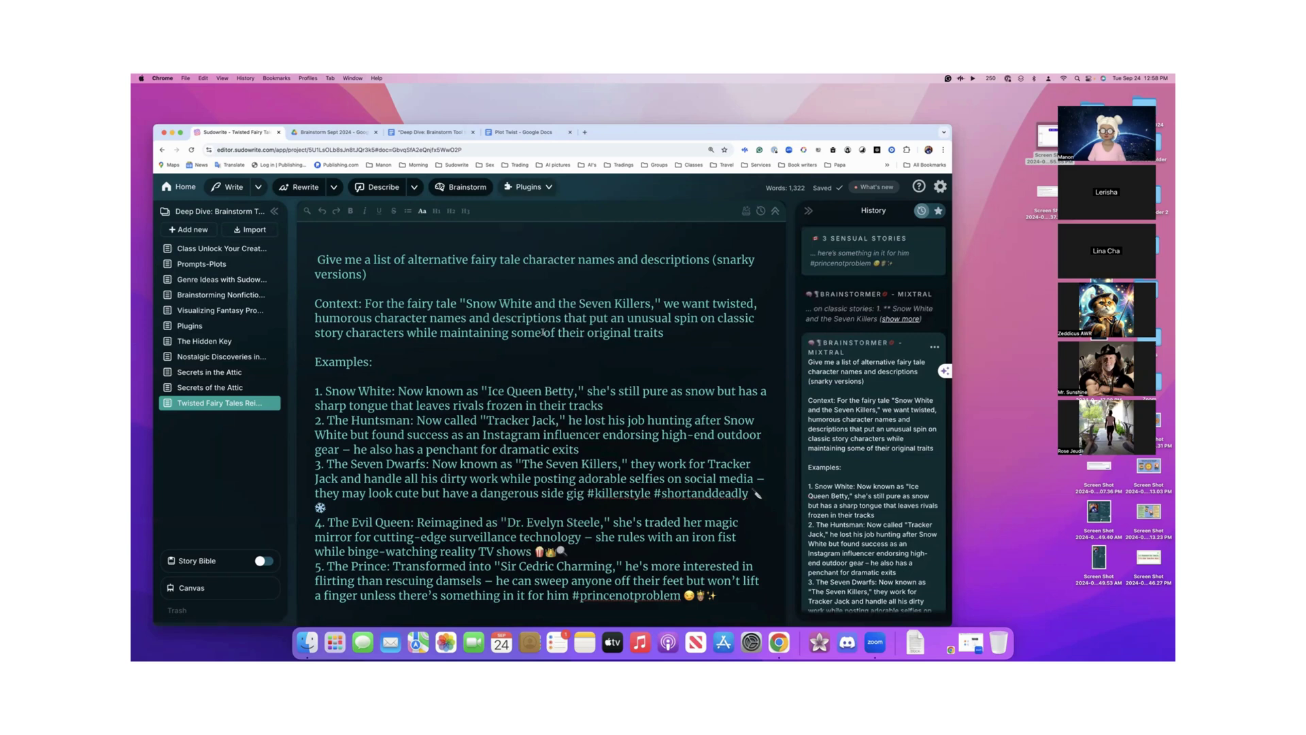
scroll(543, 334, down, 2)
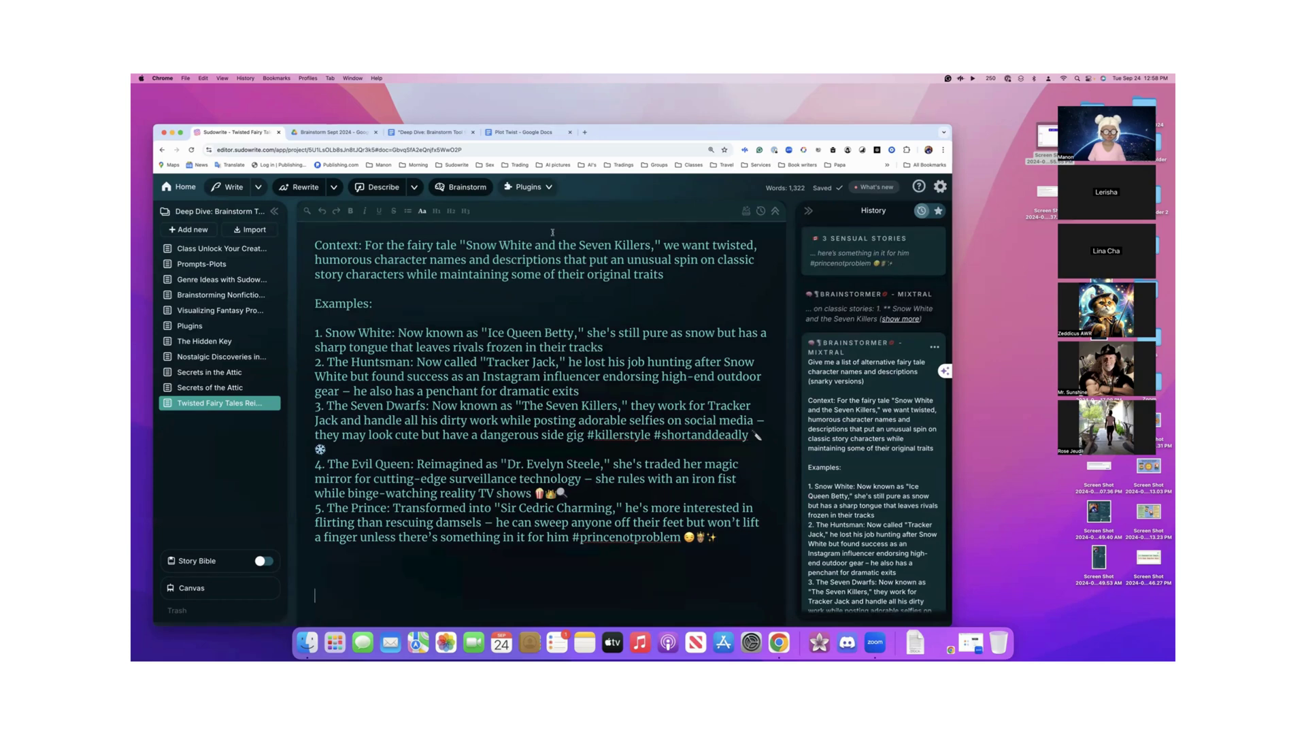
click(192, 150)
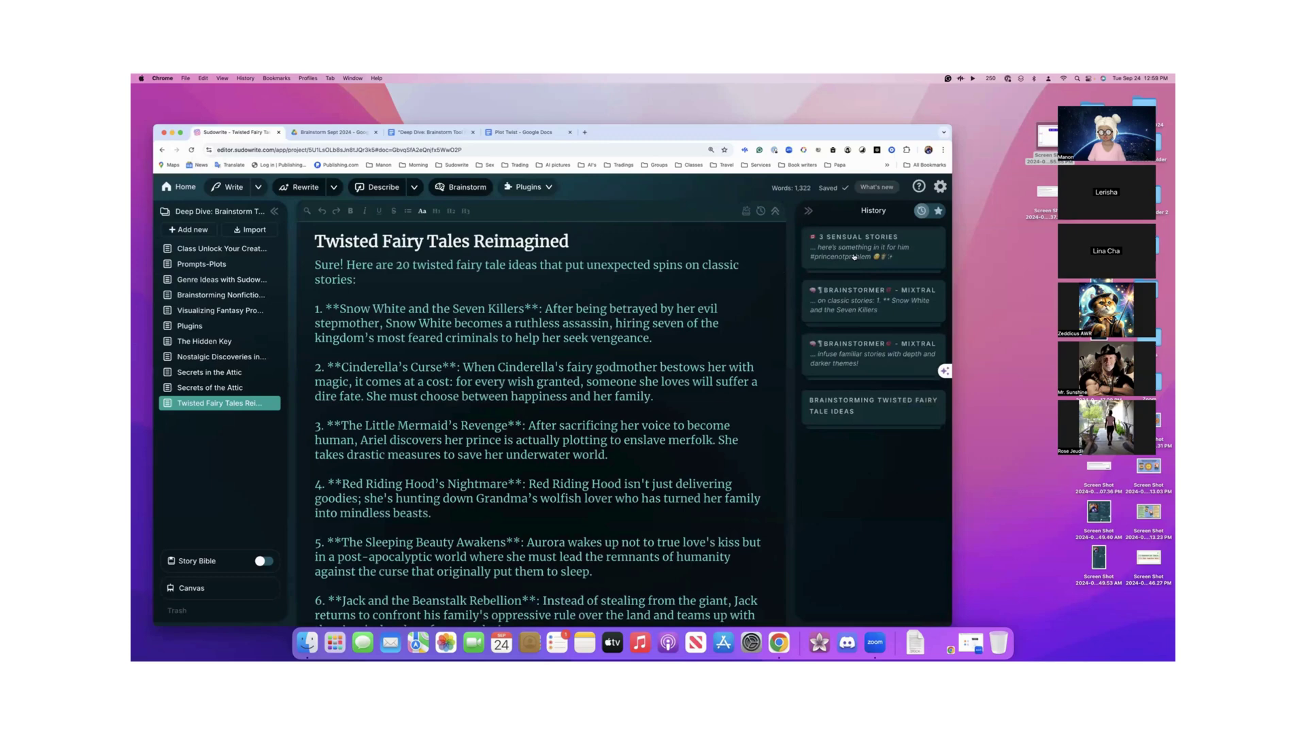
- Open the 3 sensual stories result in the history and read its characters, synopsis and romantic scene
click(856, 257)
scroll(858, 317, down, 2)
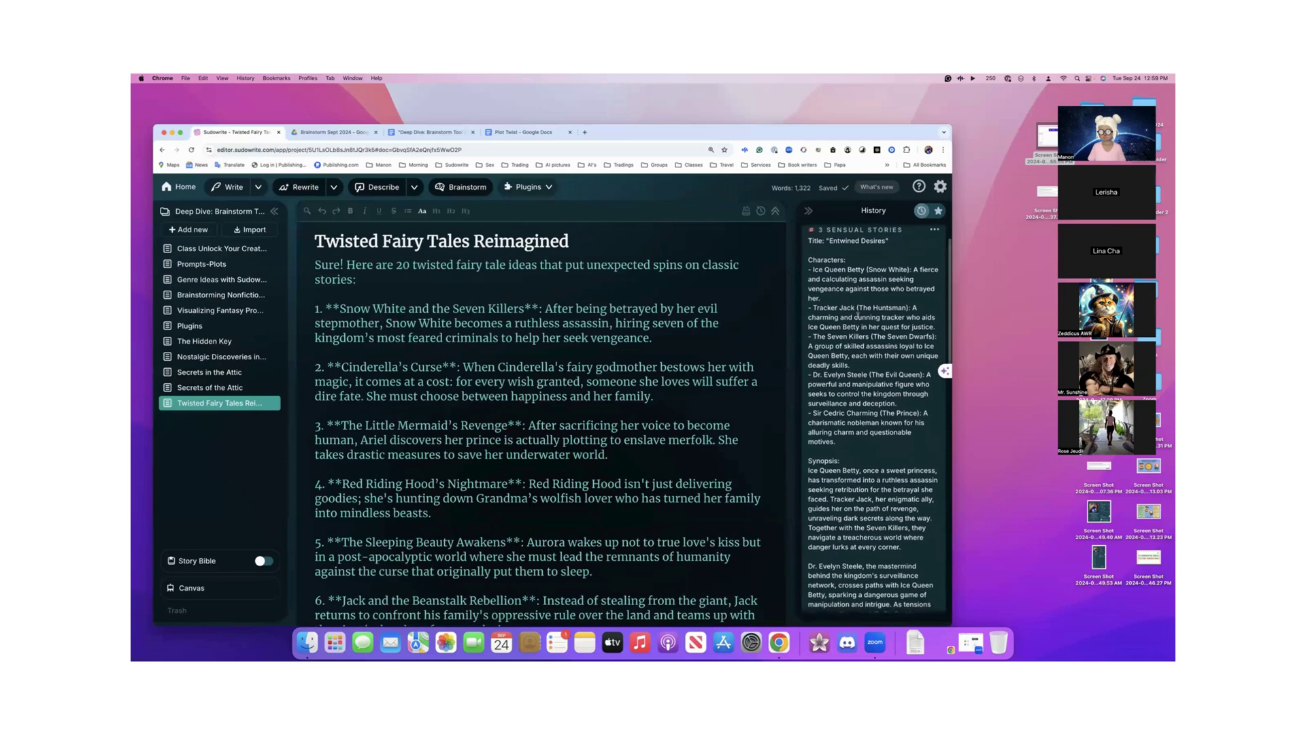
scroll(858, 315, down, 1)
scroll(858, 316, down, 2)
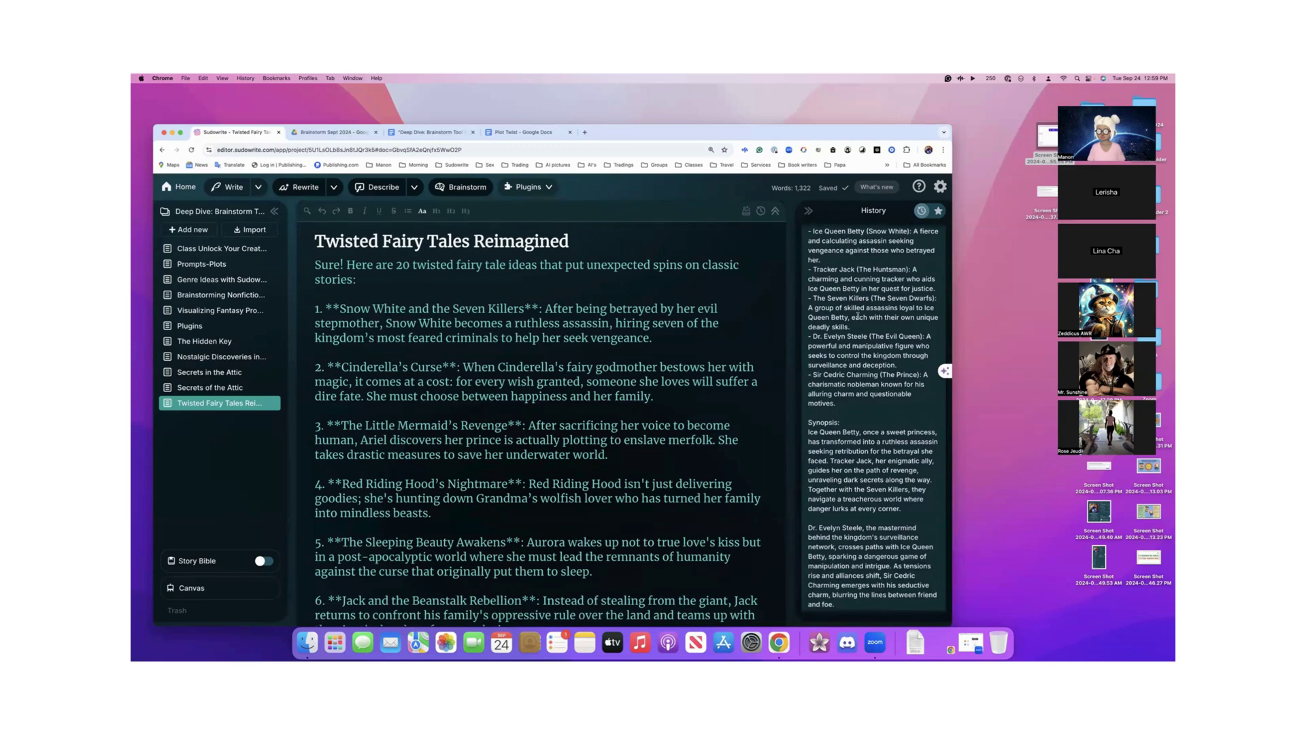
scroll(858, 316, down, 5)
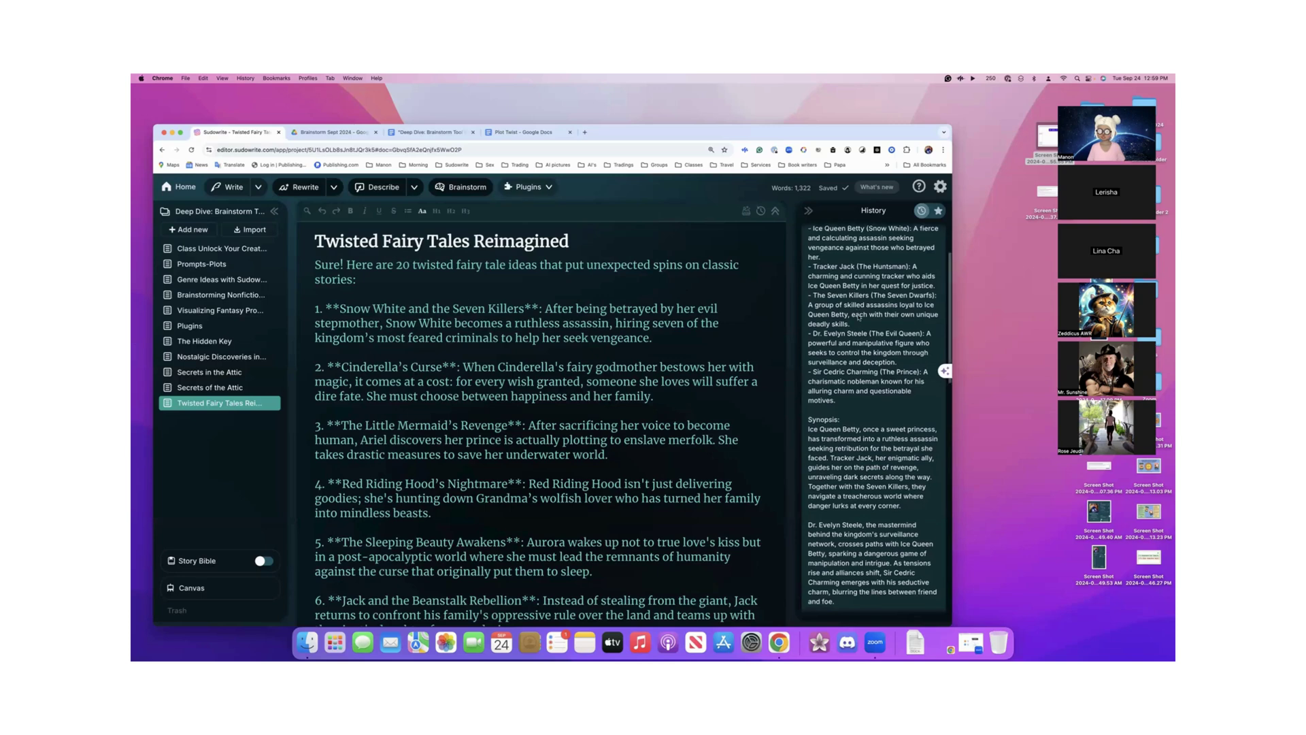
scroll(858, 316, down, 3)
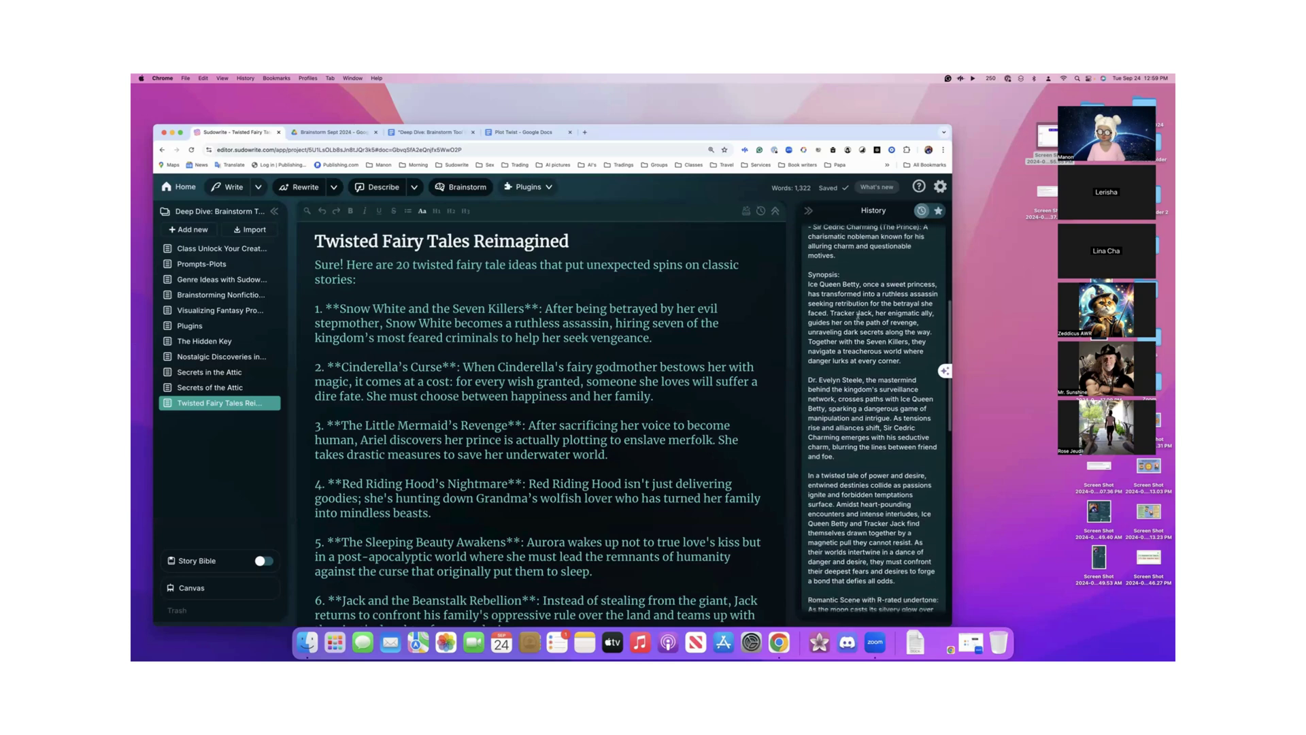
scroll(858, 317, down, 3)
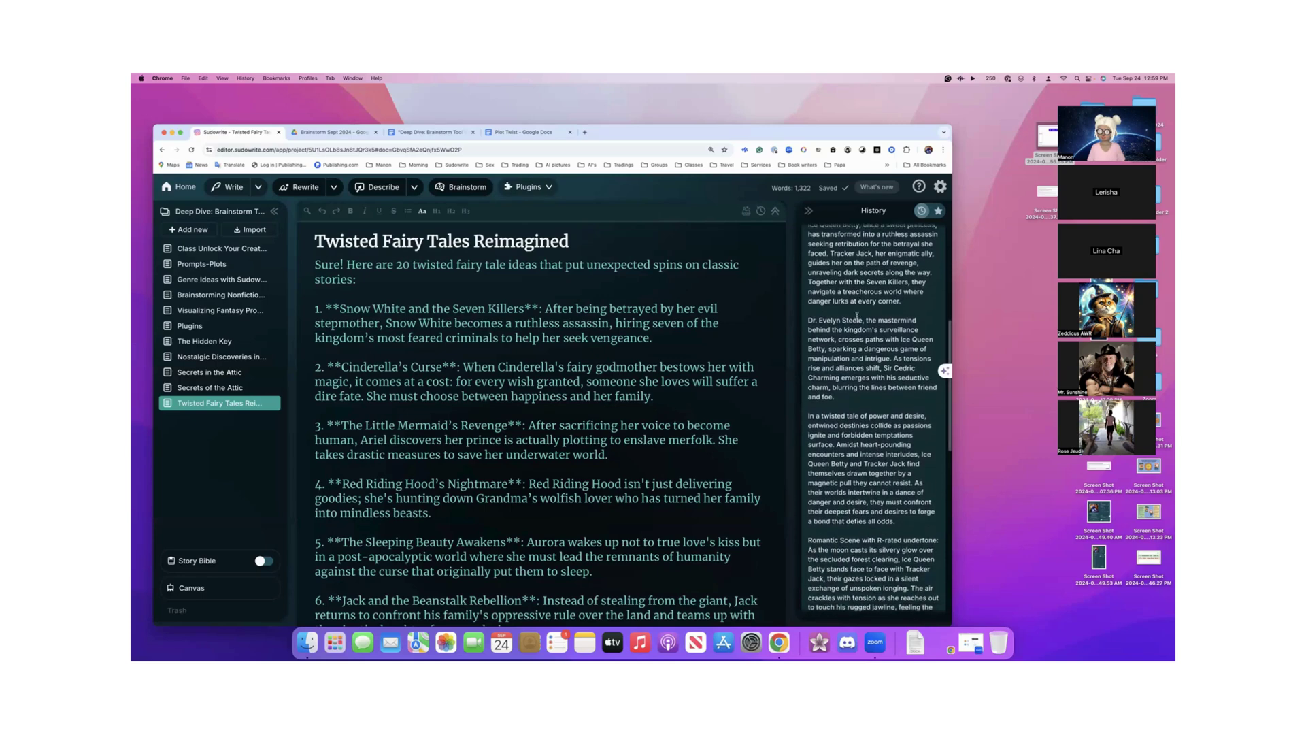
scroll(858, 316, down, 4)
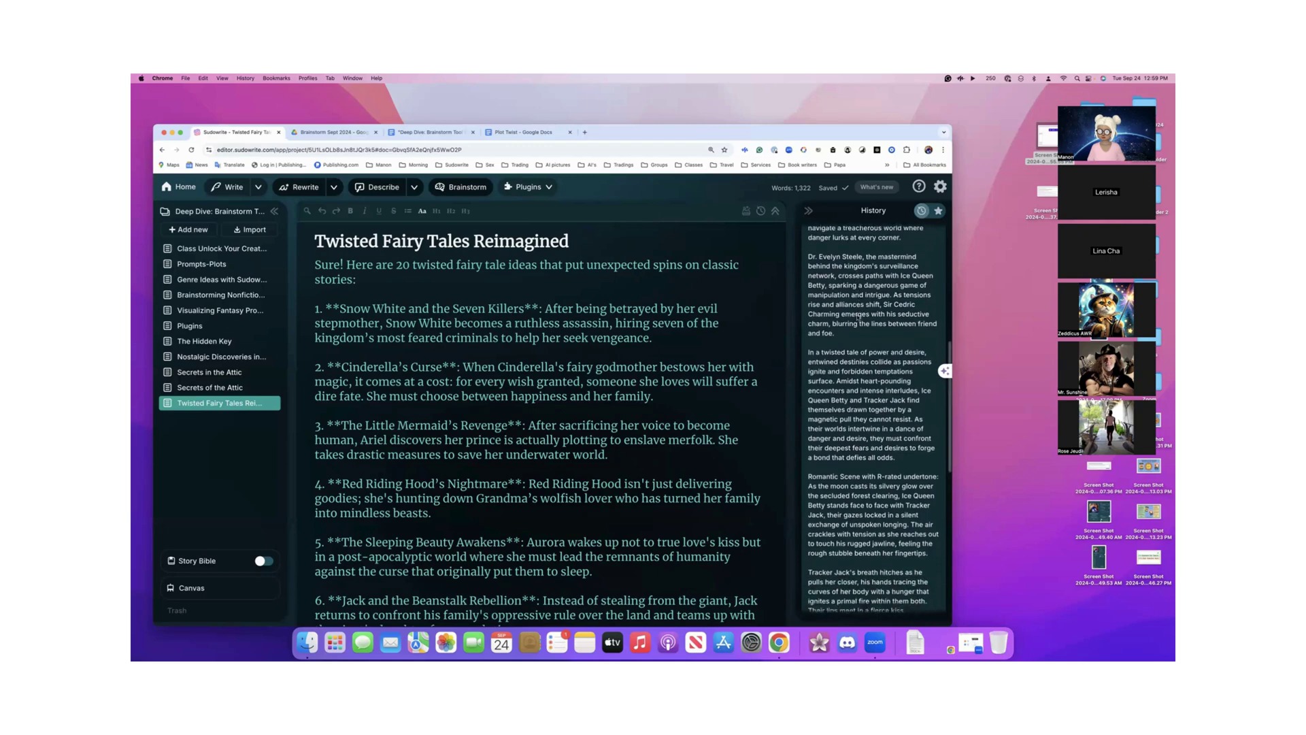
scroll(858, 316, down, 1)
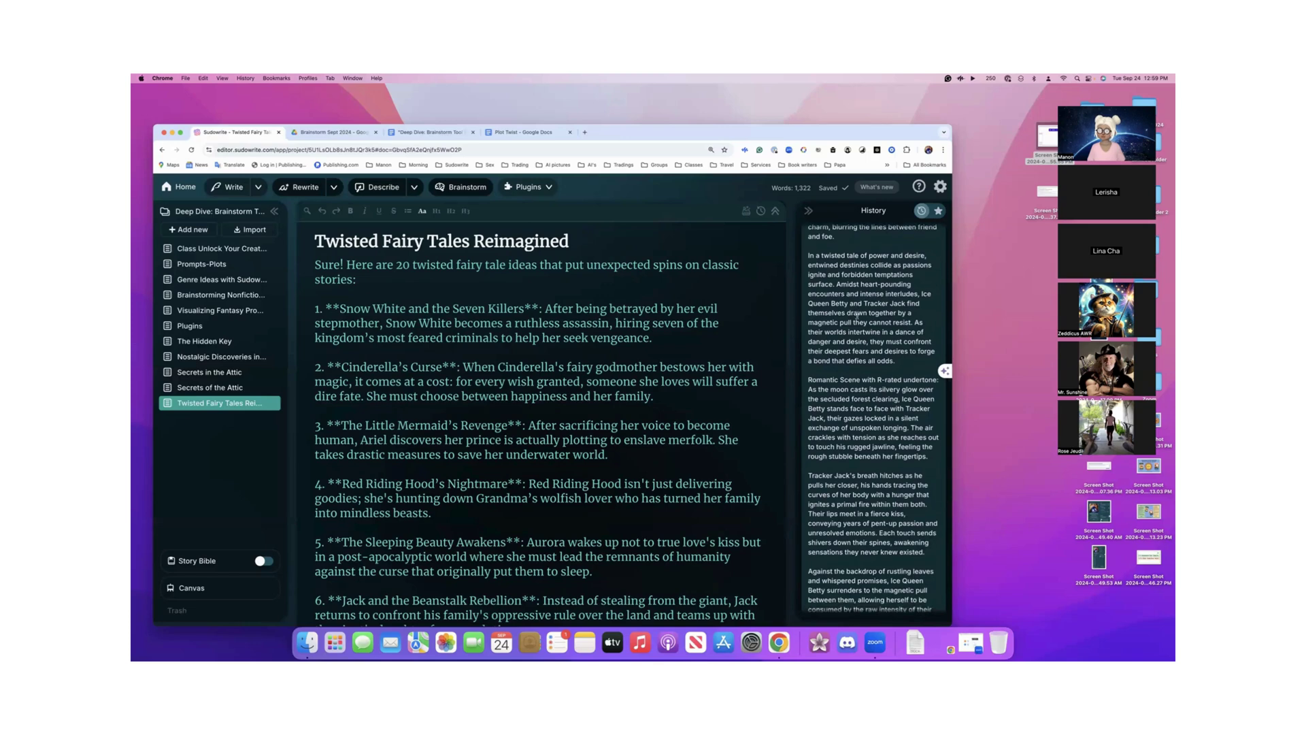
drag(806, 257, 924, 304)
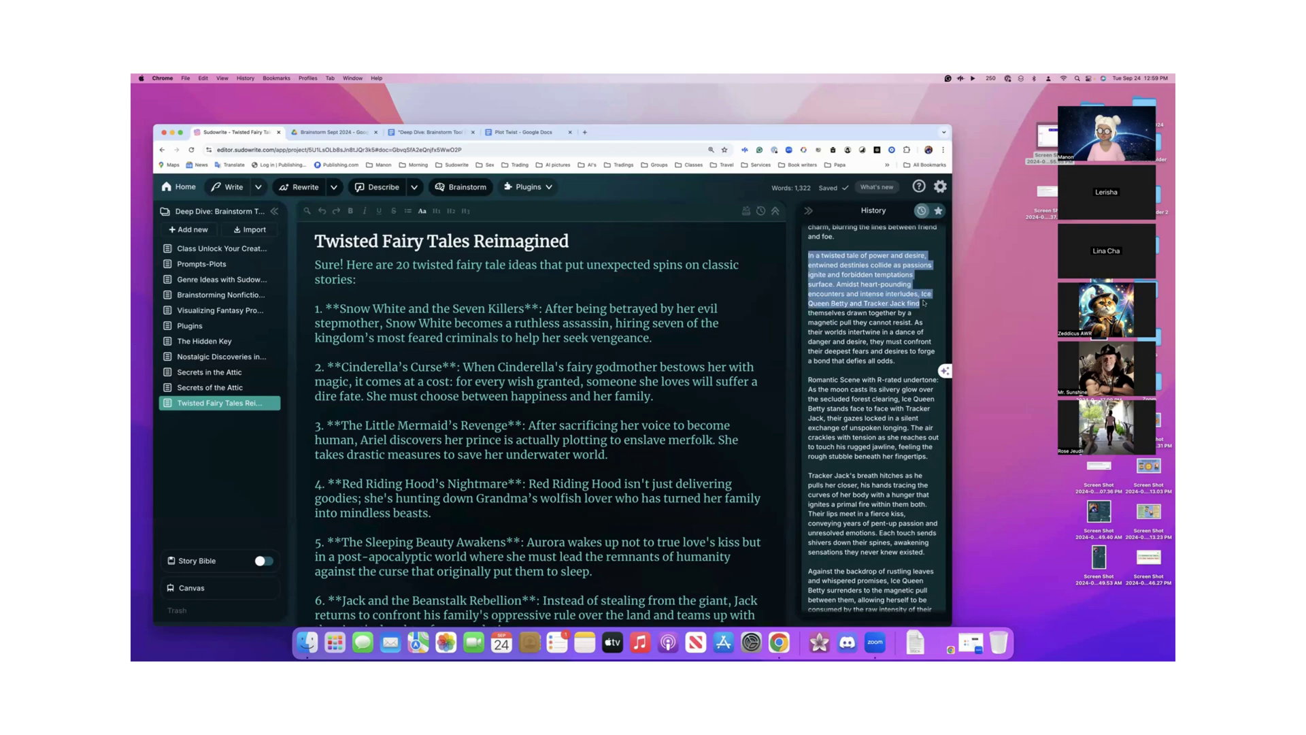
- Insert the full "Entwined Desires" story at the end of the document, below the snarky character list
scroll(704, 359, down, 15)
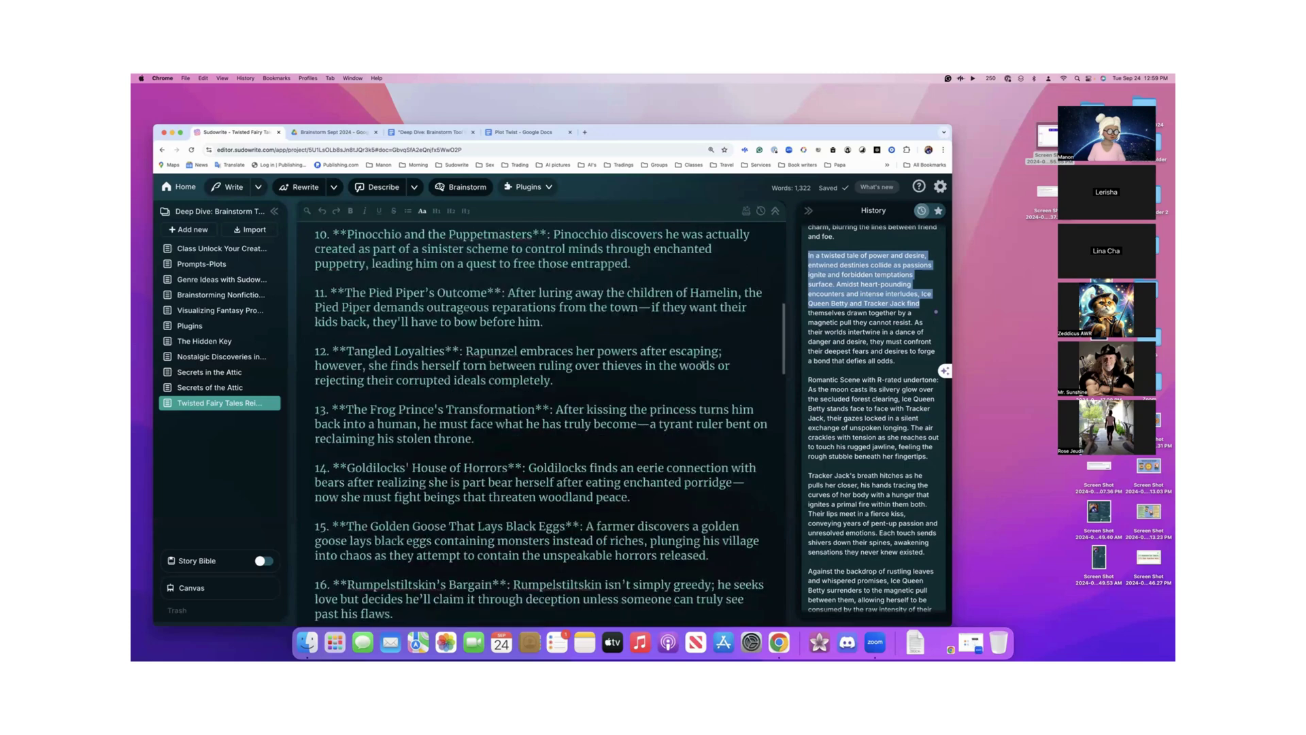
scroll(704, 359, down, 10)
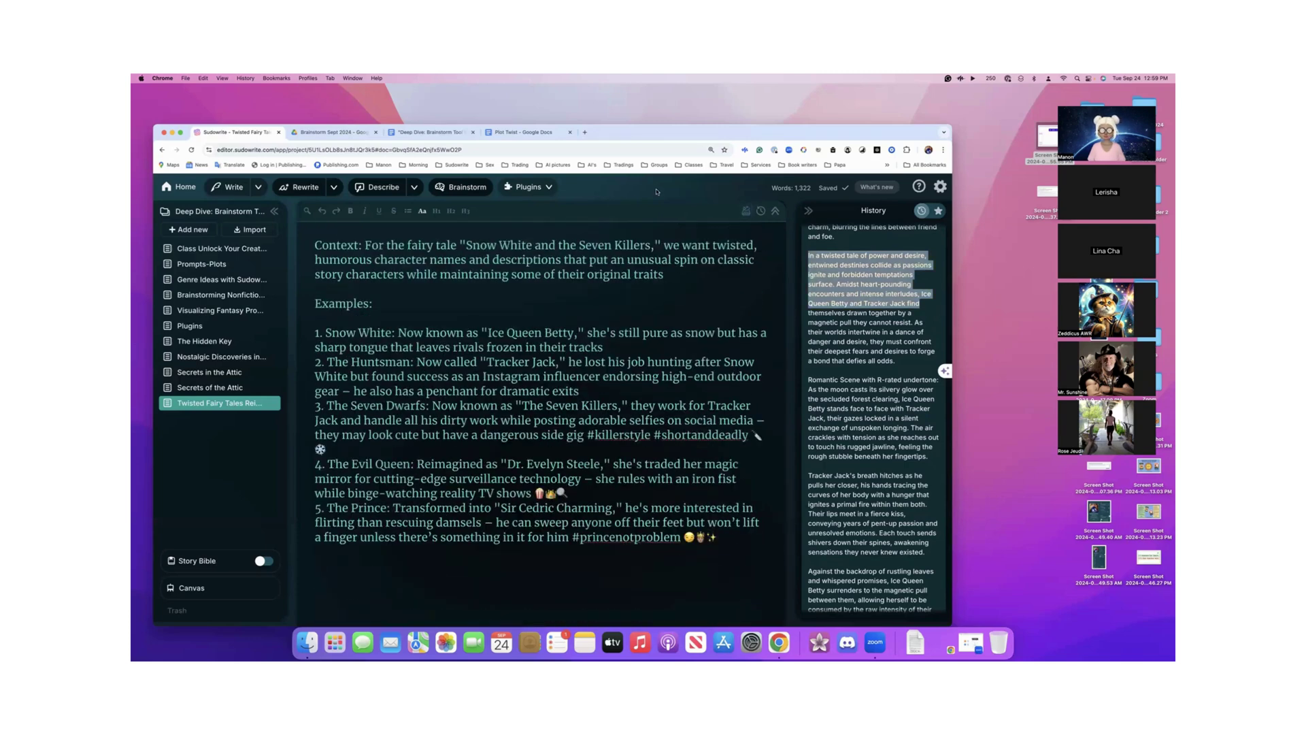
scroll(849, 375, down, 5)
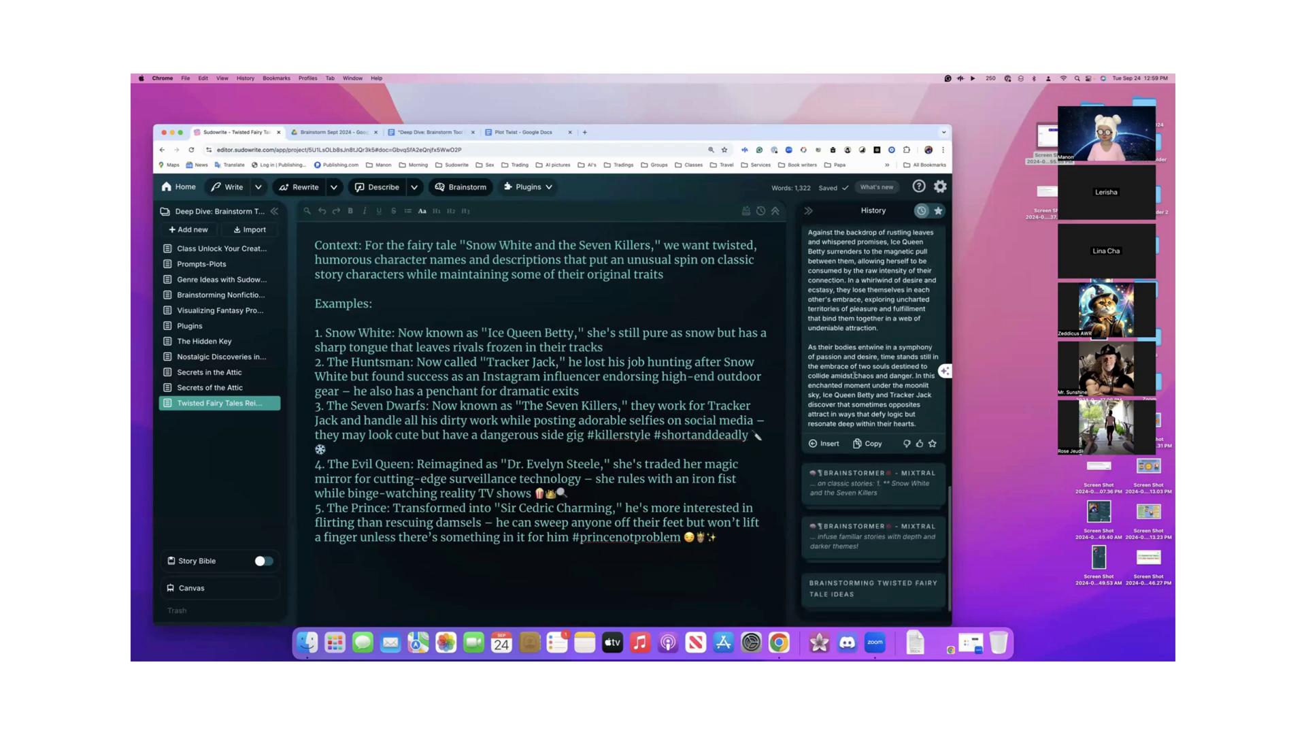
click(830, 444)
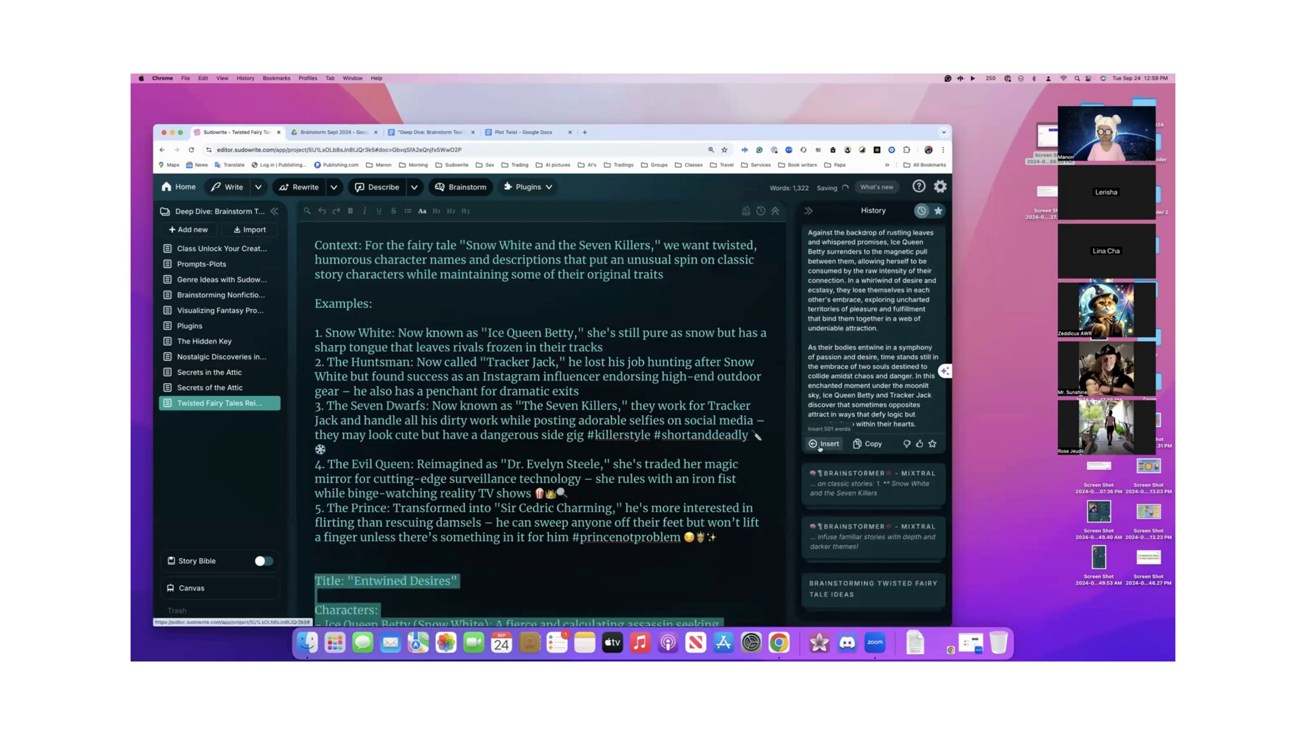
scroll(584, 441, down, 10)
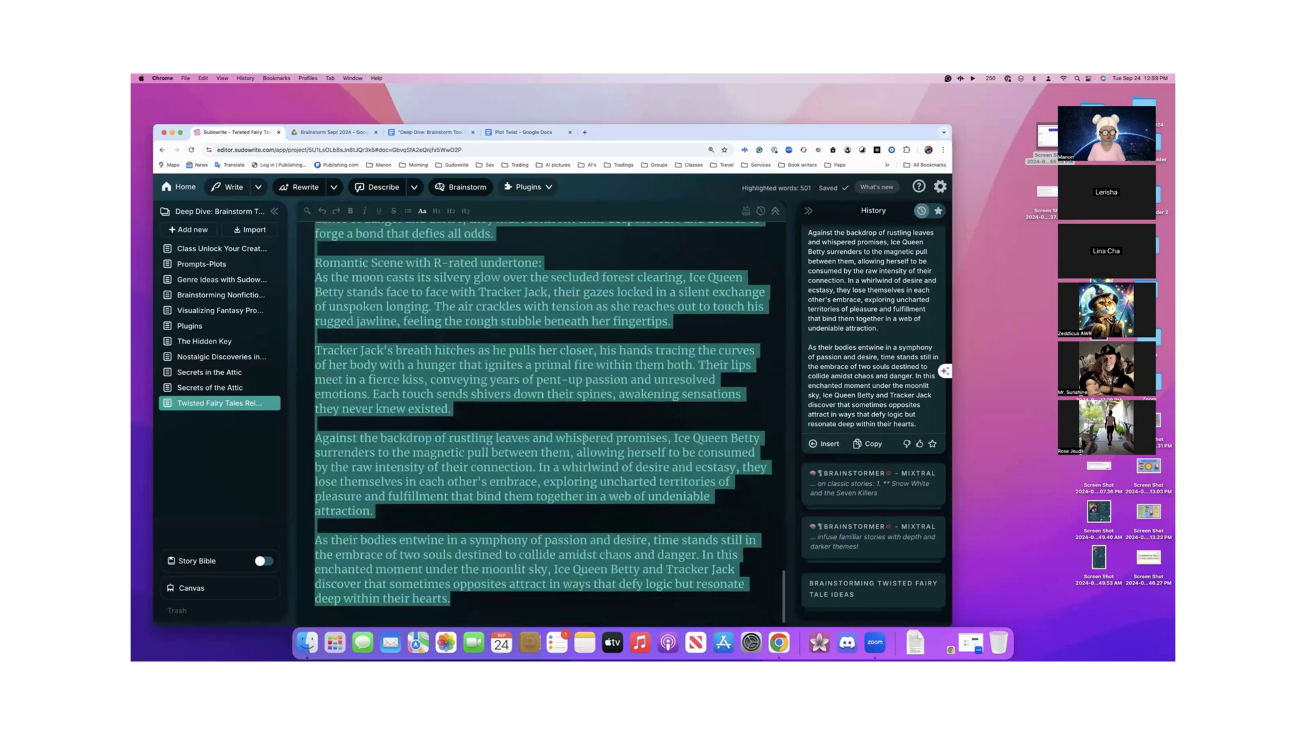
- Add the line "Deep Taboos" below the closing paragraph of the inserted story
click(515, 585)
key(Return)
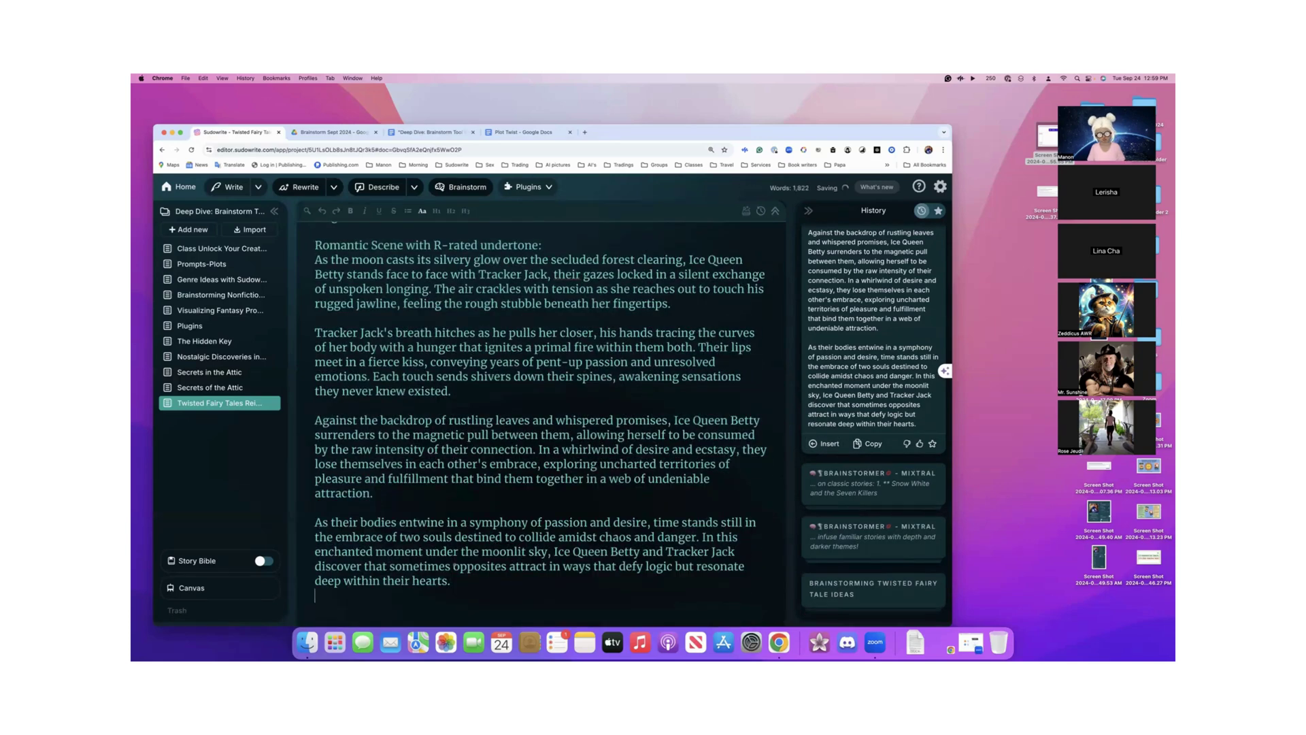
click(540, 189)
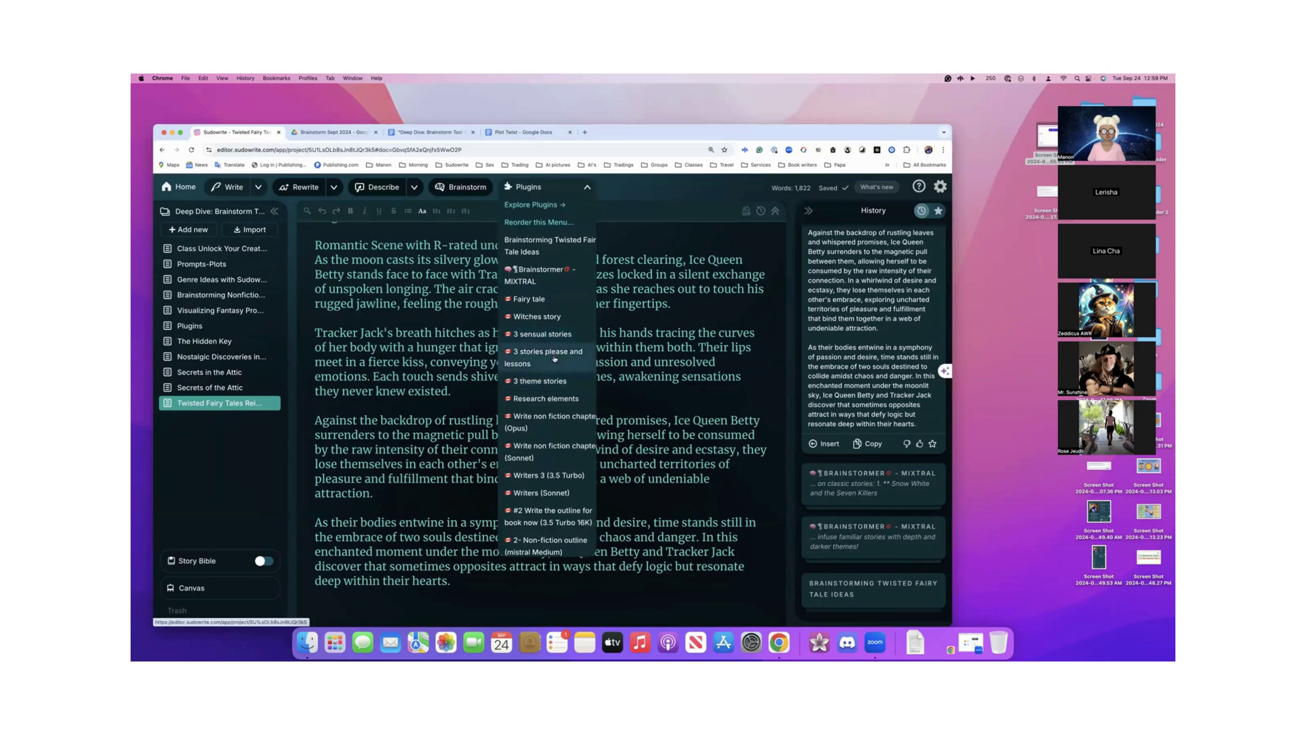
click(410, 604)
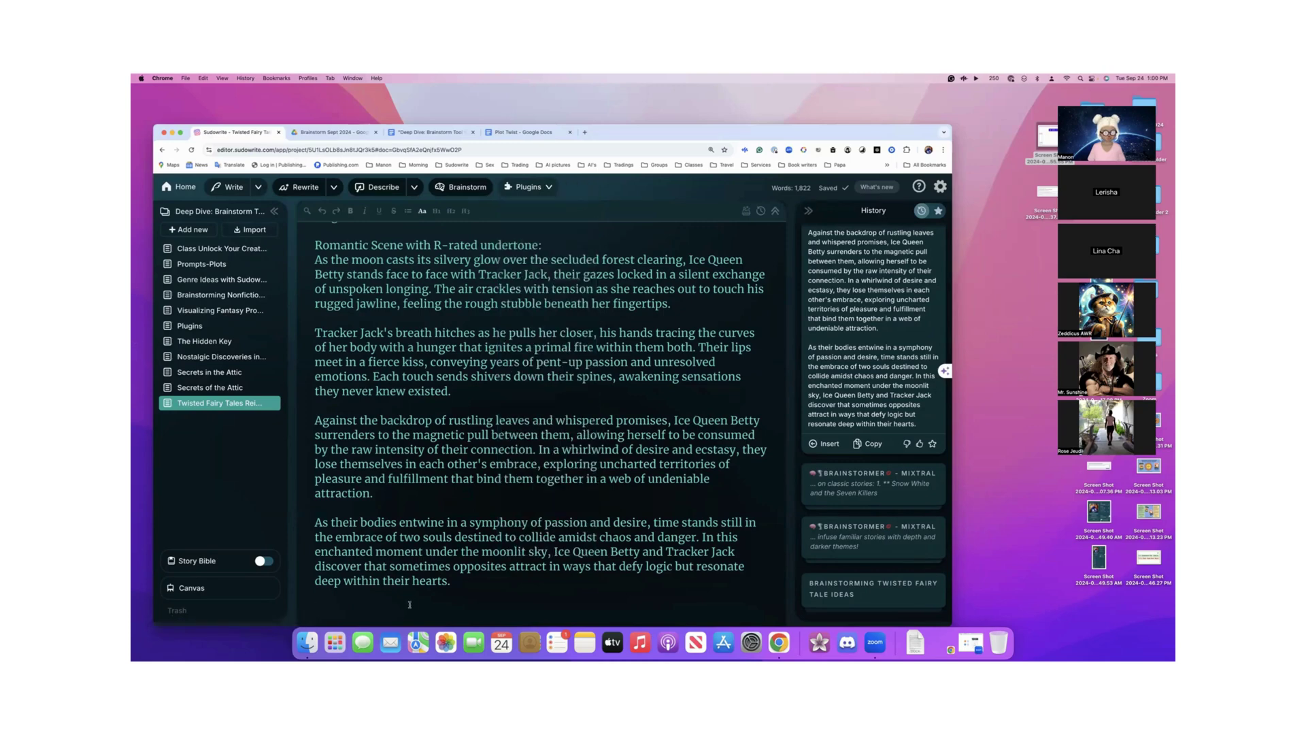
scroll(410, 604, down, 2)
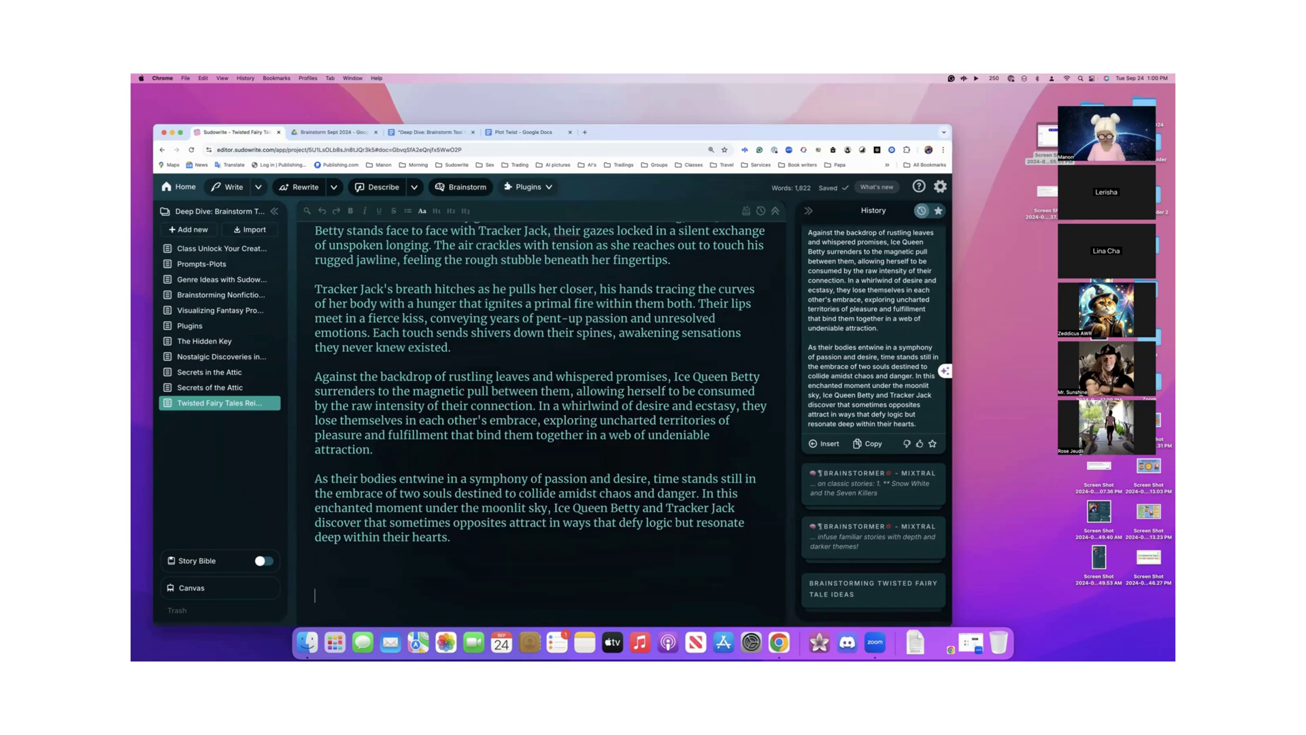
text(Taboo)
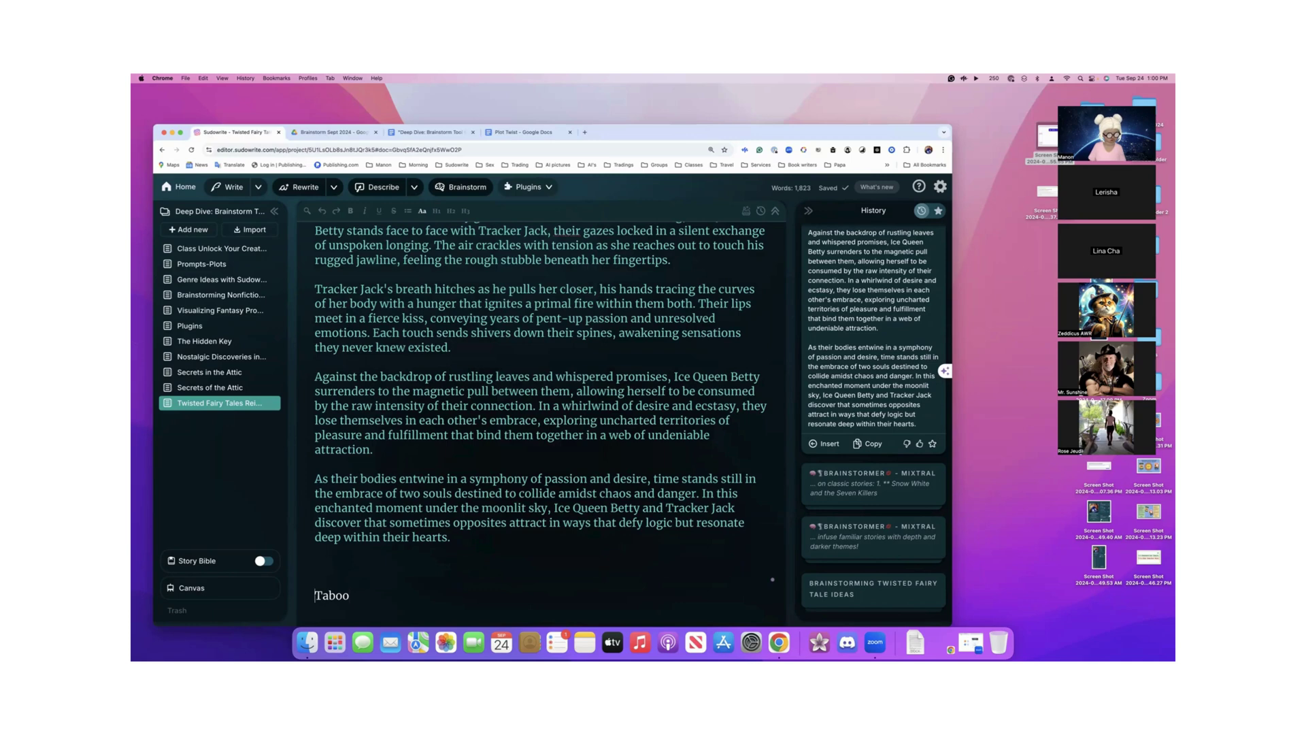
text(Deep)
drag(393, 585, 390, 590)
click(389, 596)
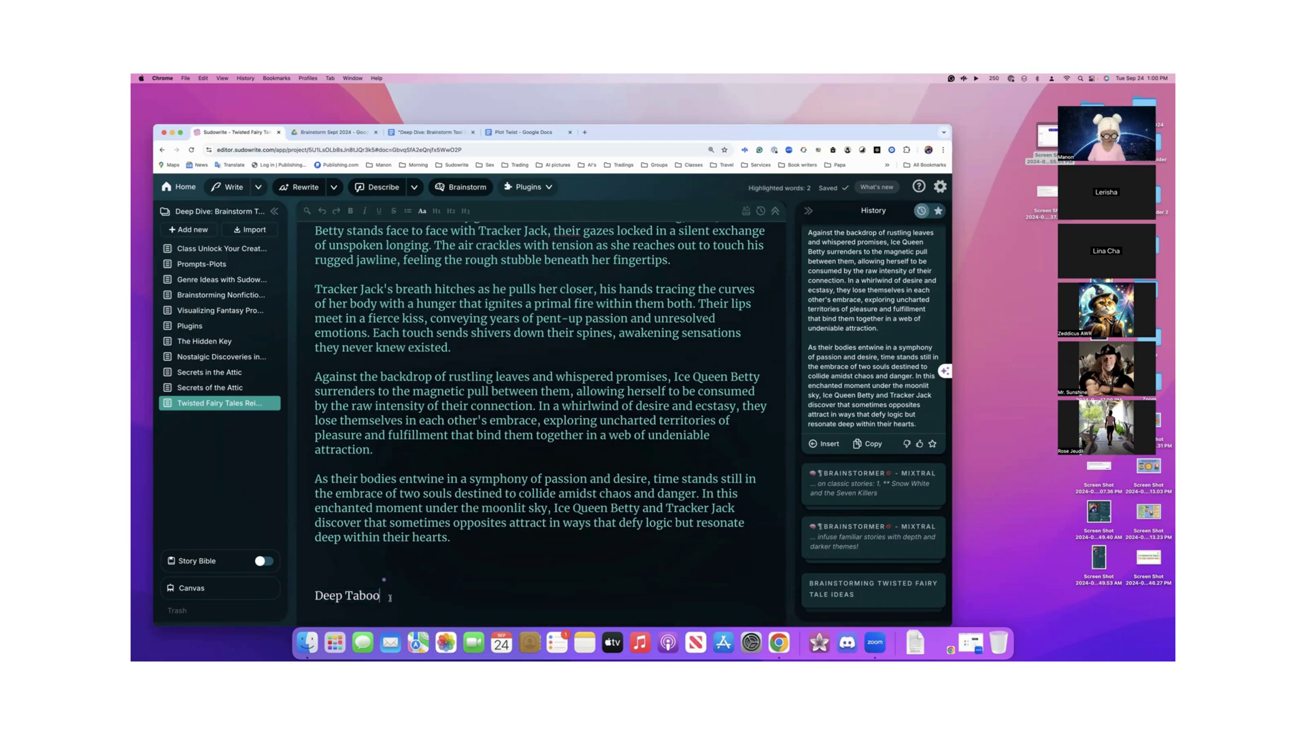
text(s)
- Run the 3 sensual stories plugin on the "Deep Taboos" line and reload the page
drag(309, 596, 307, 596)
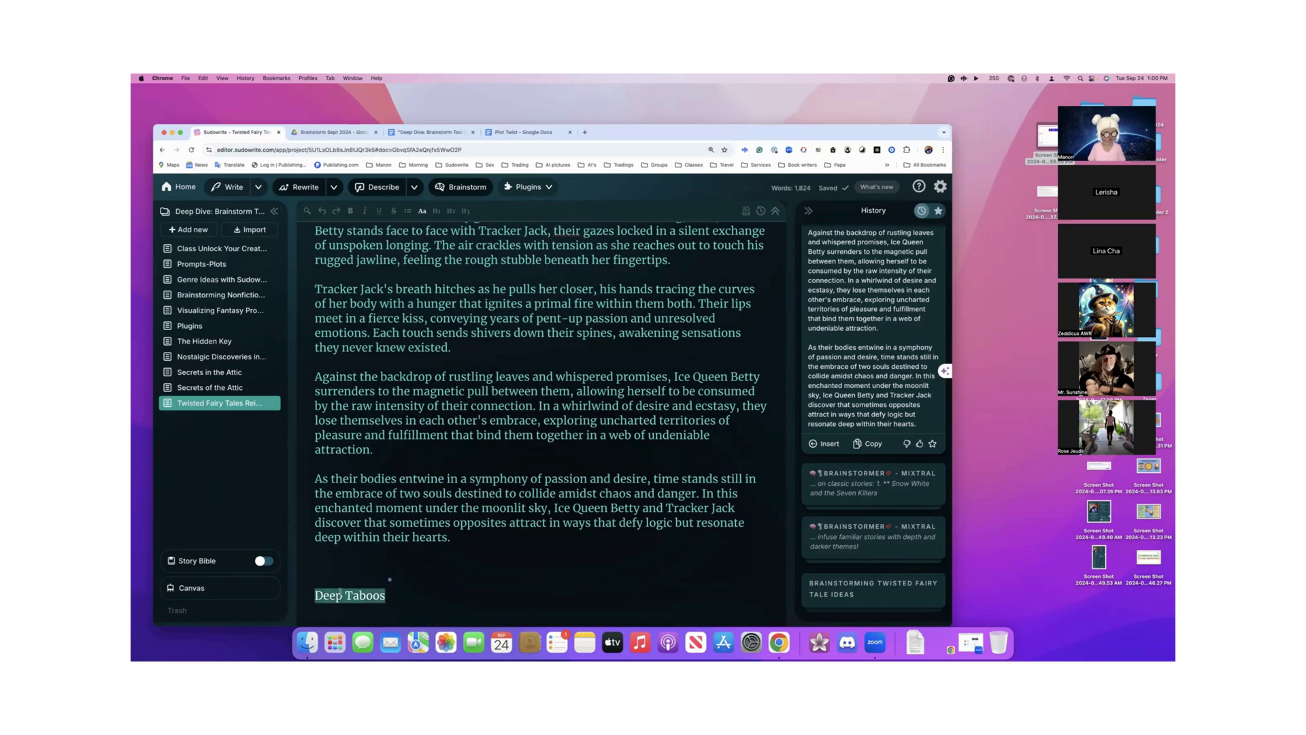
click(547, 190)
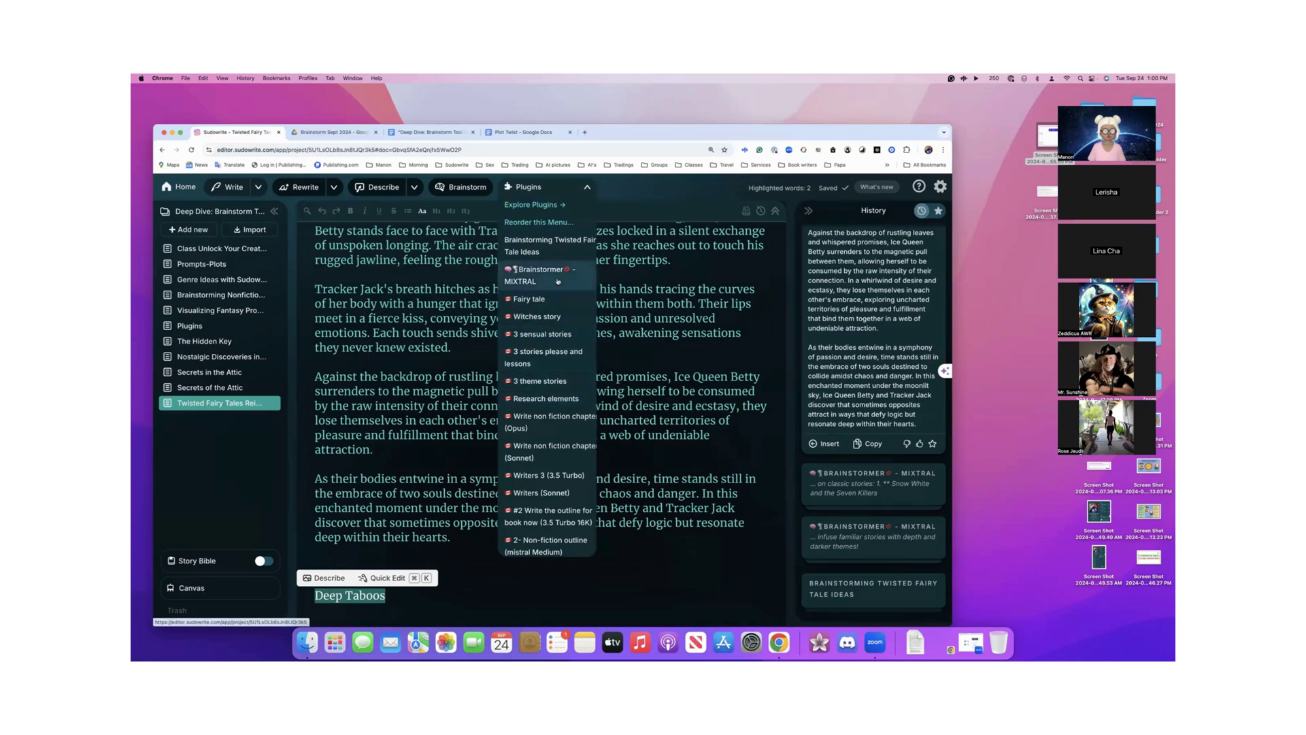
click(555, 334)
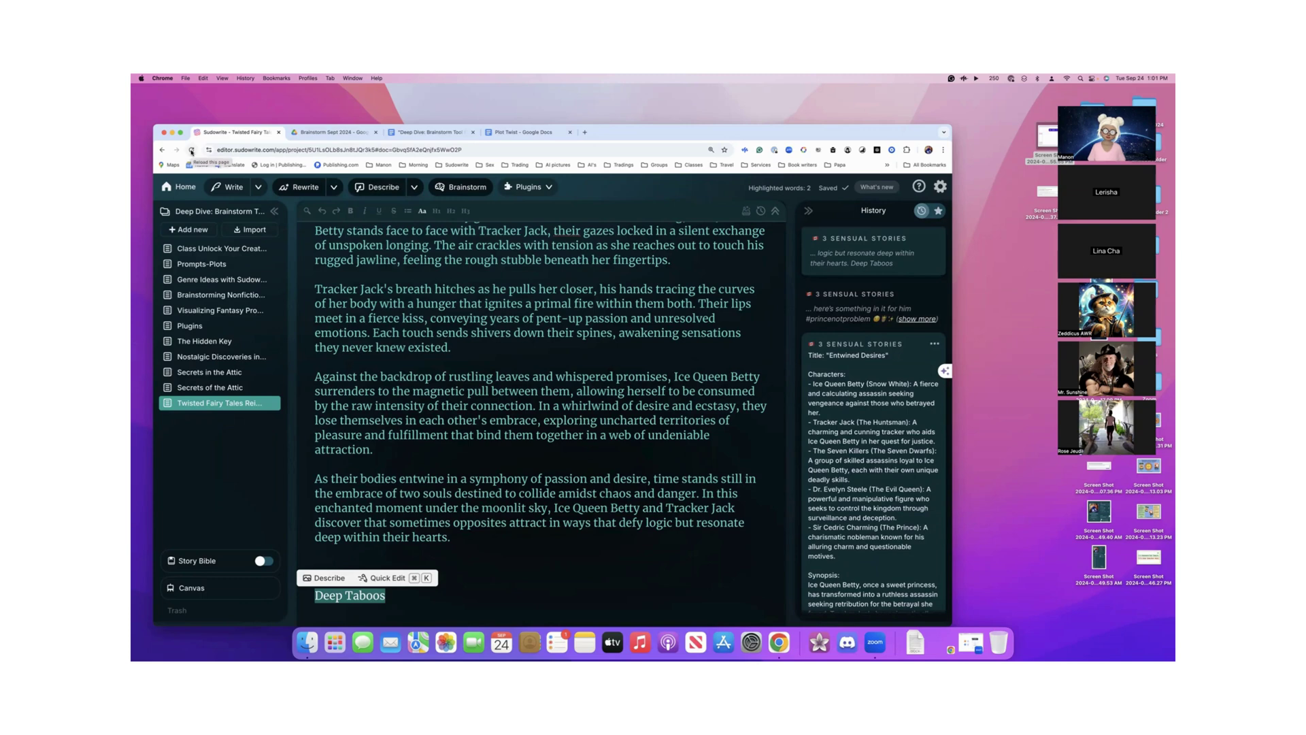
click(192, 151)
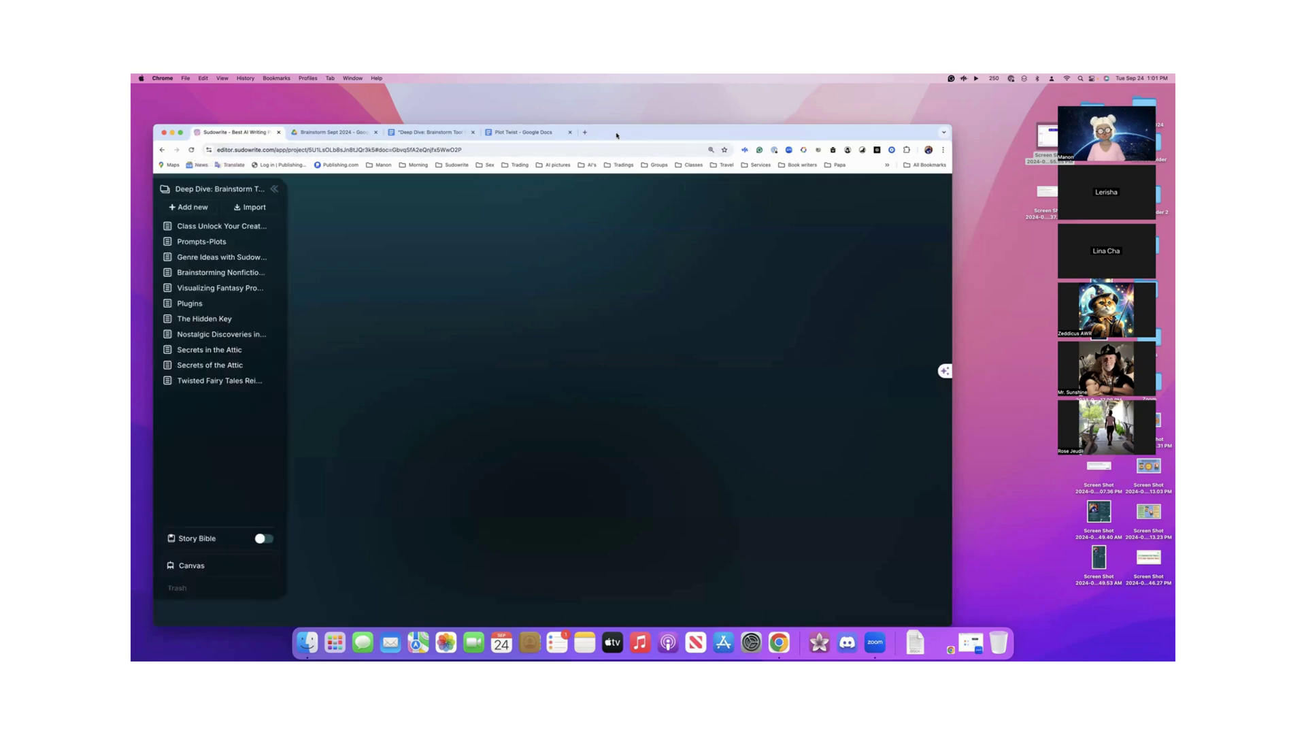
- Expand the newest 3 sensual stories result in the history and read its three stories through to the last romantic scene
mouse_move(618, 134)
mouse_down()
mouse_move(648, 133)
mouse_move(634, 126)
mouse_up()
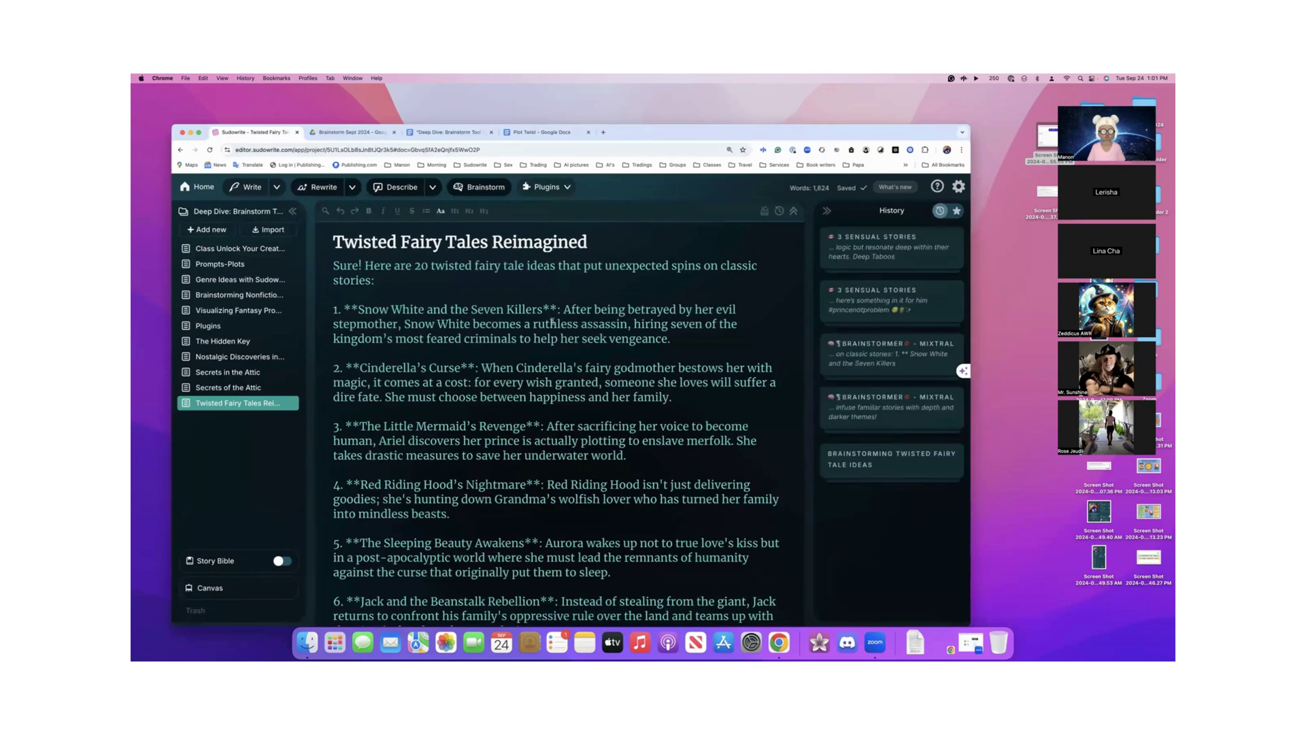
scroll(552, 322, down, 1)
scroll(552, 322, up, 1)
click(869, 258)
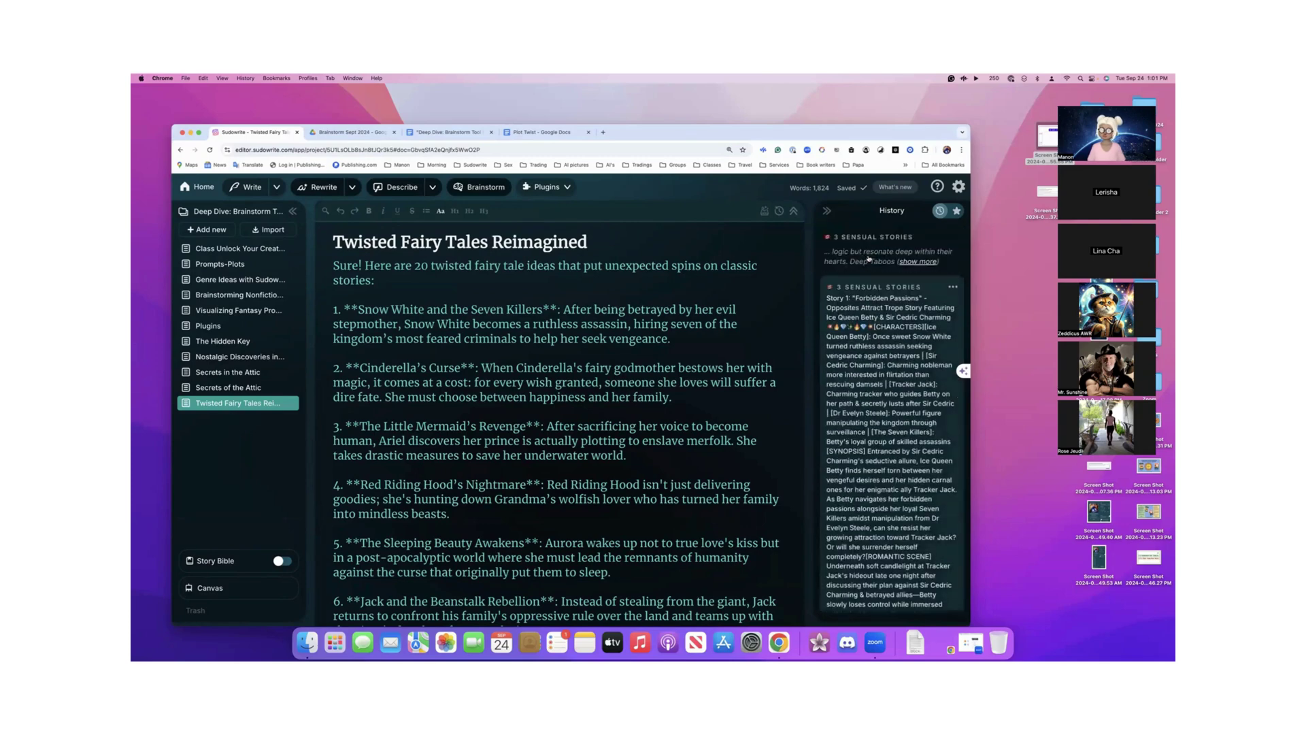
scroll(864, 340, down, 2)
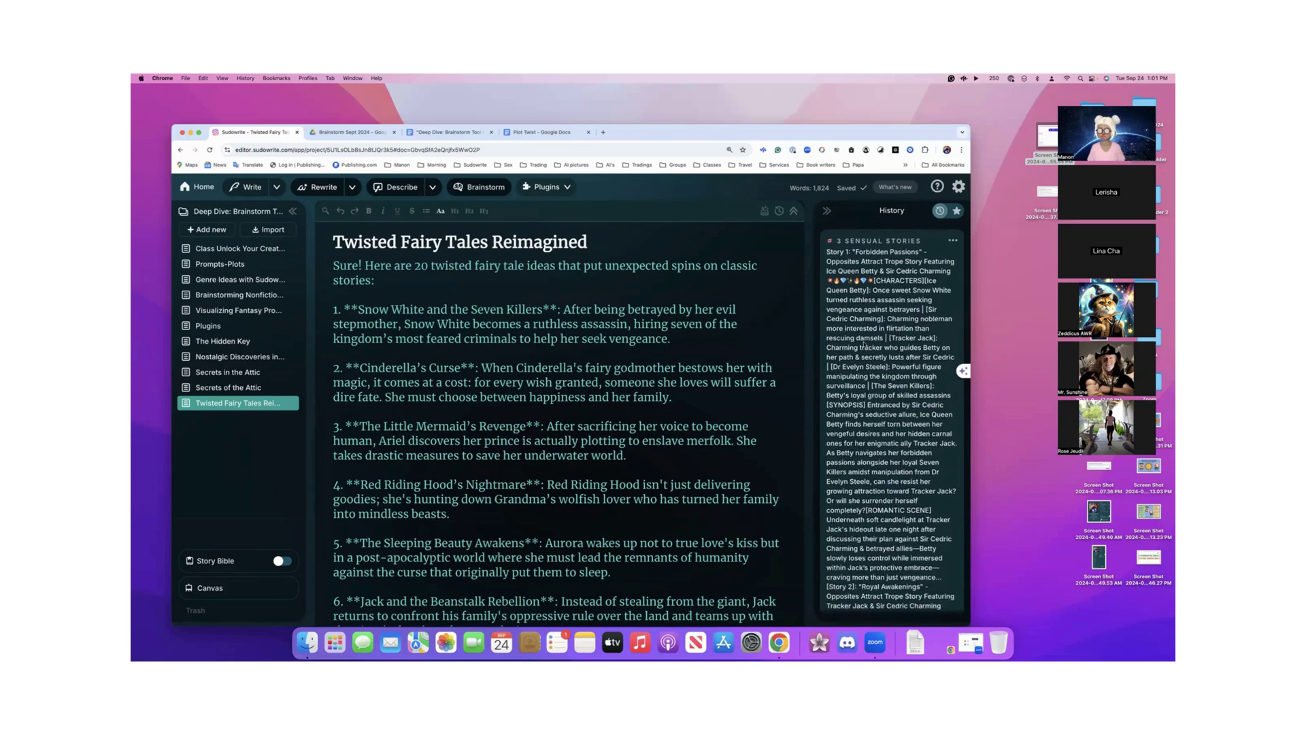
scroll(864, 345, down, 10)
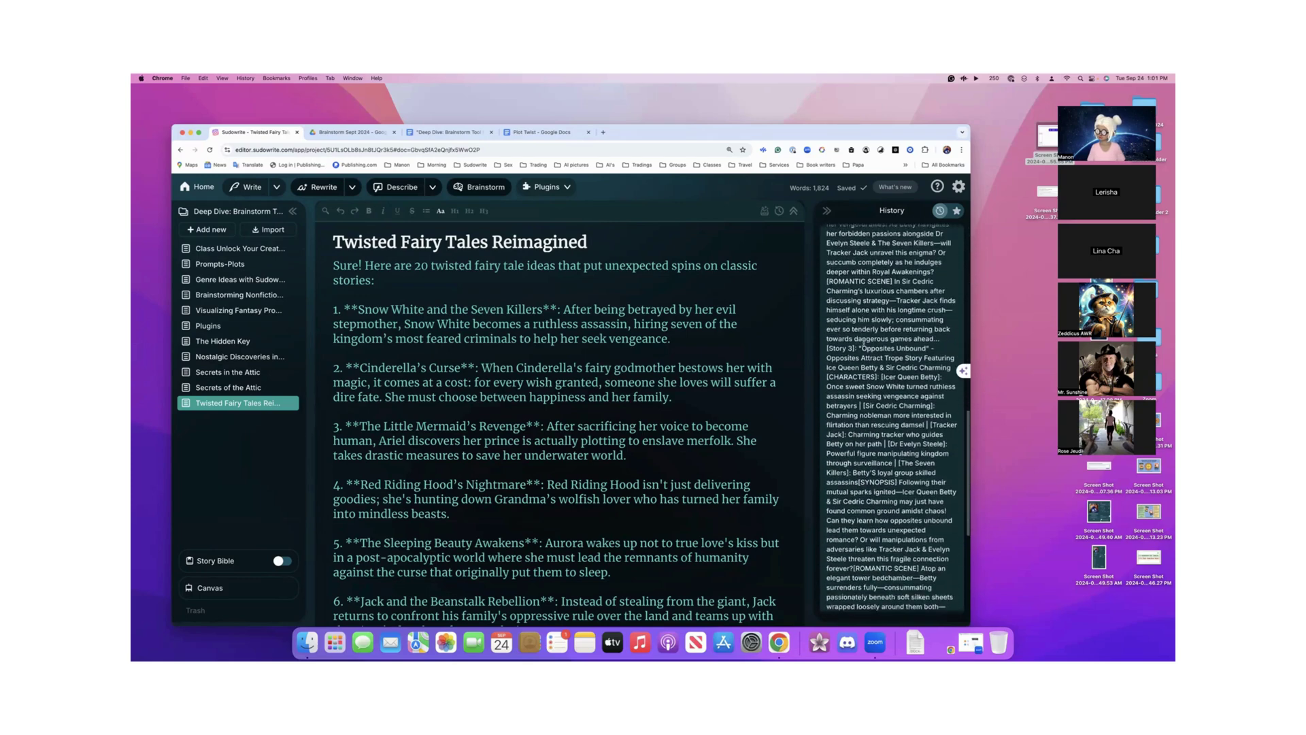
scroll(862, 345, down, 5)
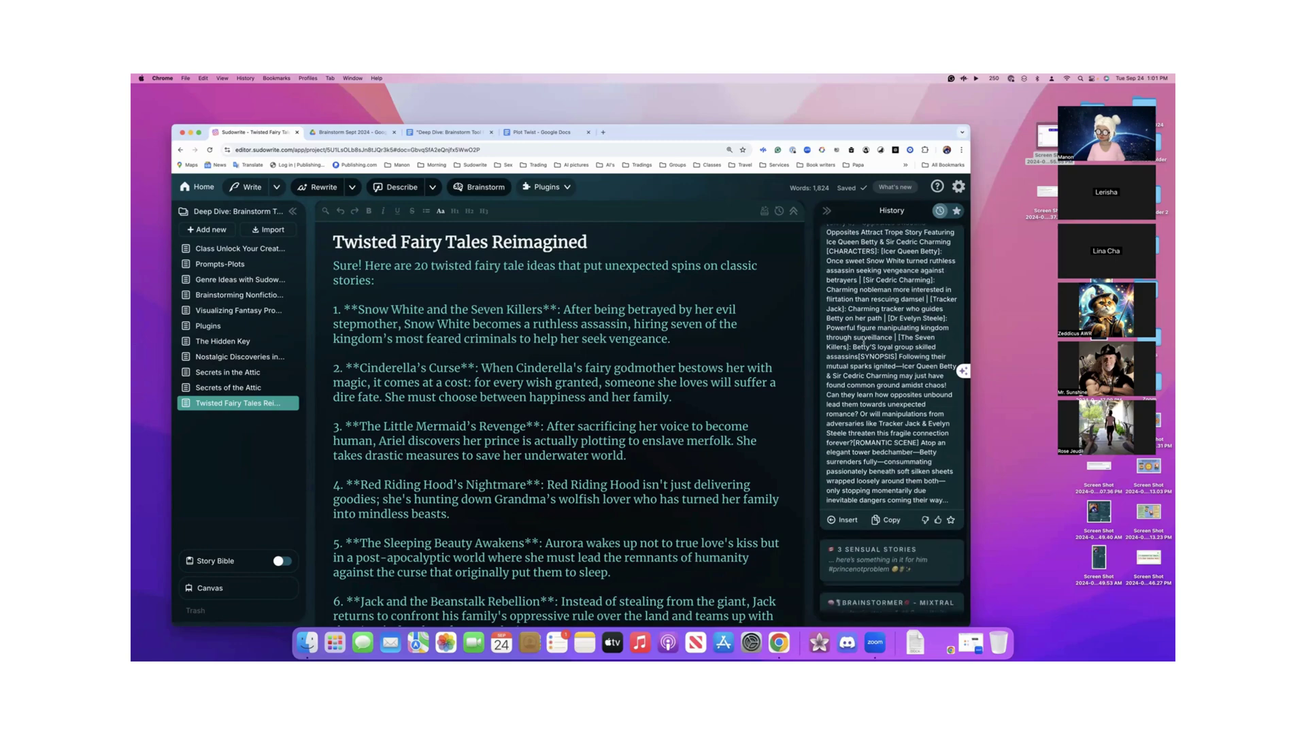
- Insert the newest 3 sensual stories result at the end of the document, below the "Deep Taboos" line
scroll(626, 394, down, 15)
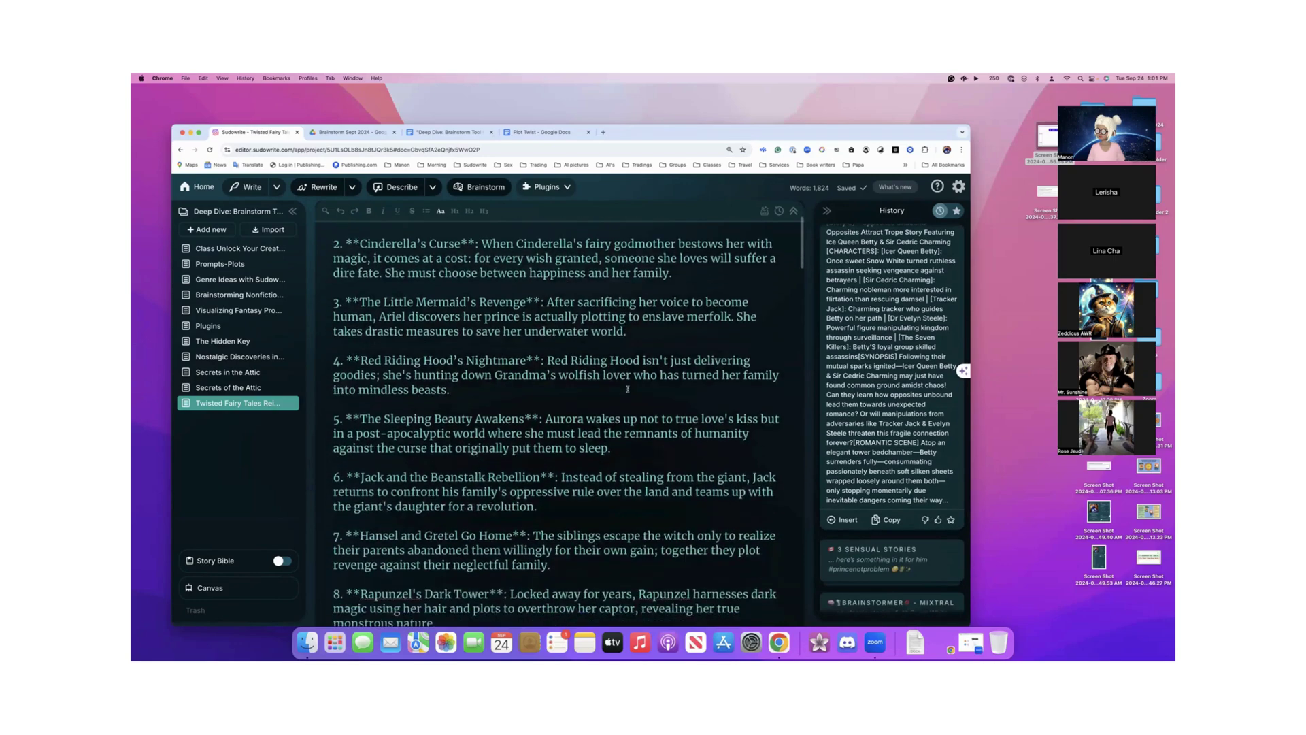
scroll(627, 386, down, 20)
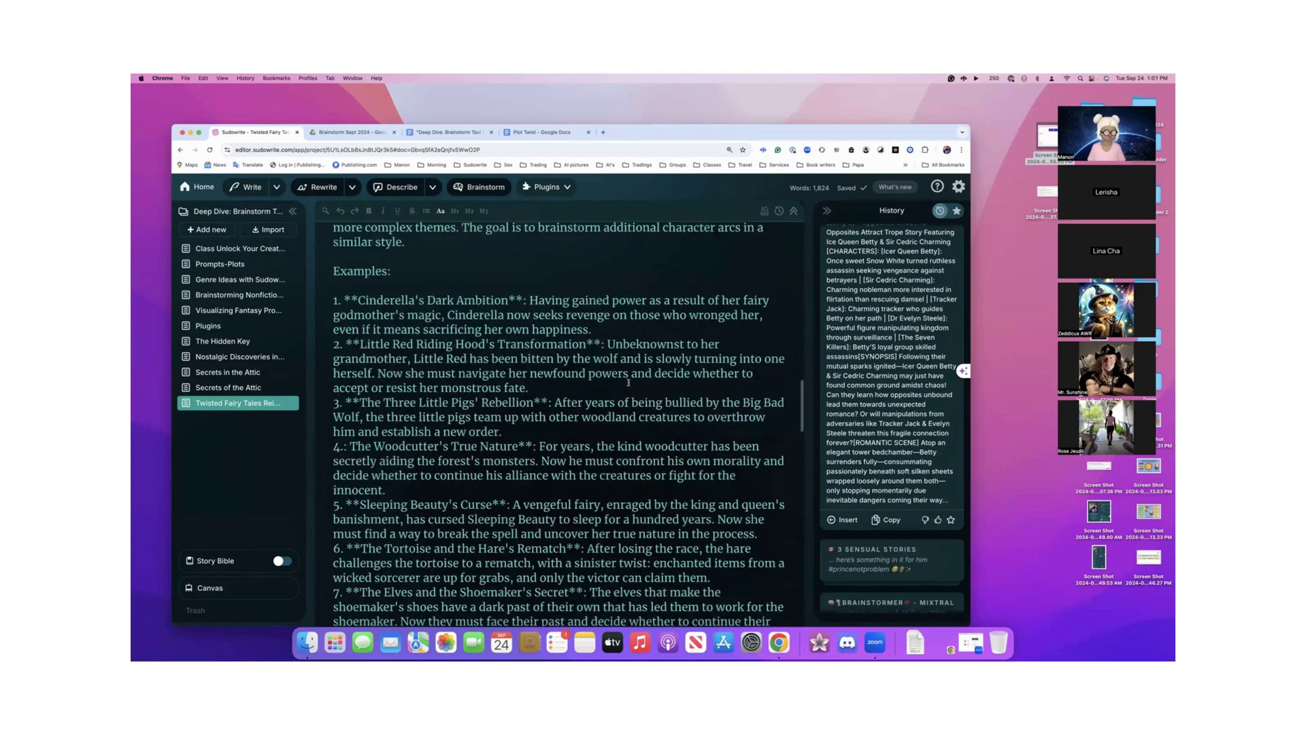
scroll(628, 375, down, 10)
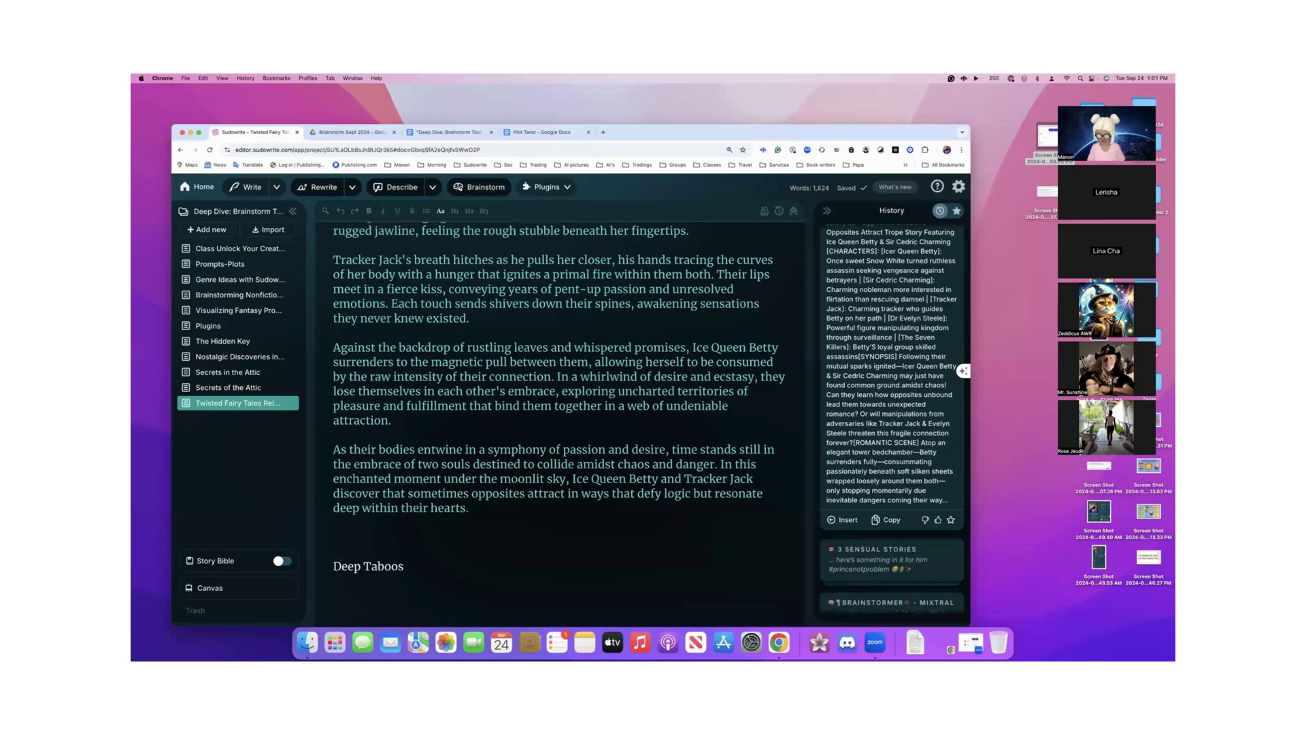
click(843, 519)
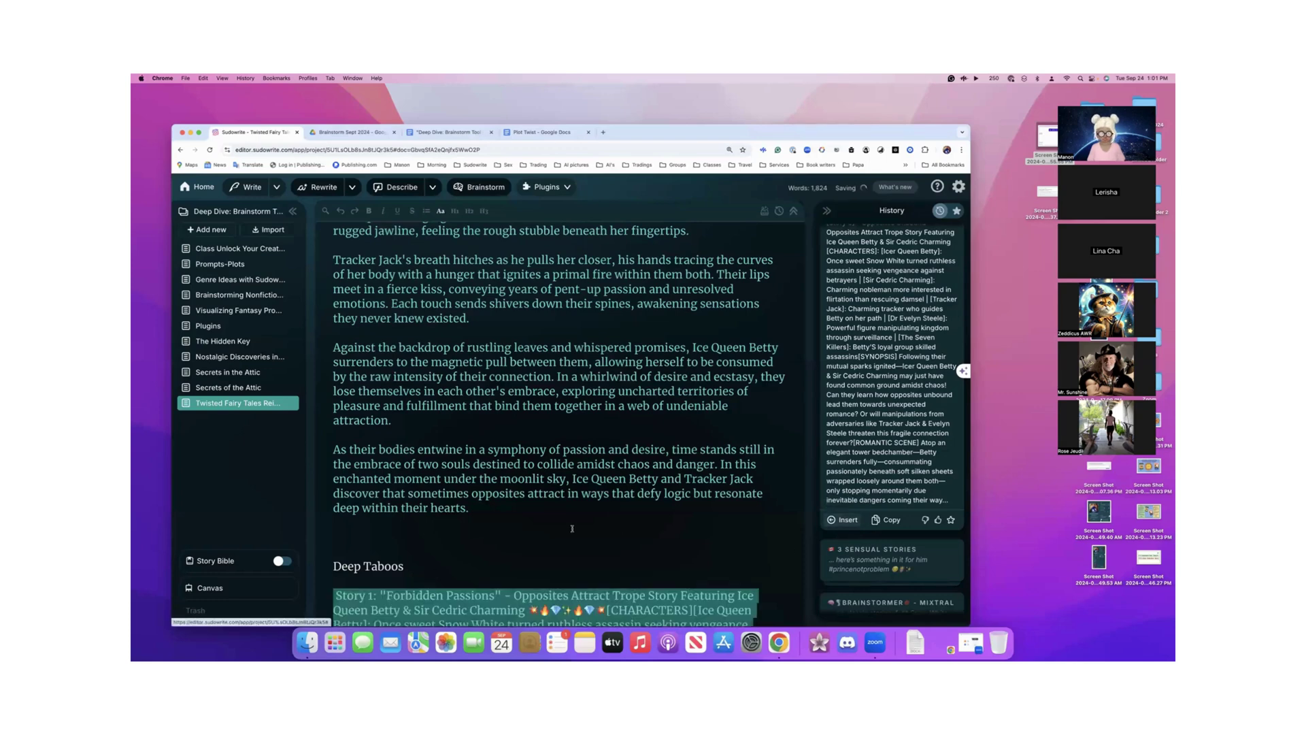
click(578, 528)
- Read the inserted "Forbidden Passions" and "Royal Awakenings" stories below "Deep Taboos", checking where one story ends and another begins
scroll(586, 507, down, 10)
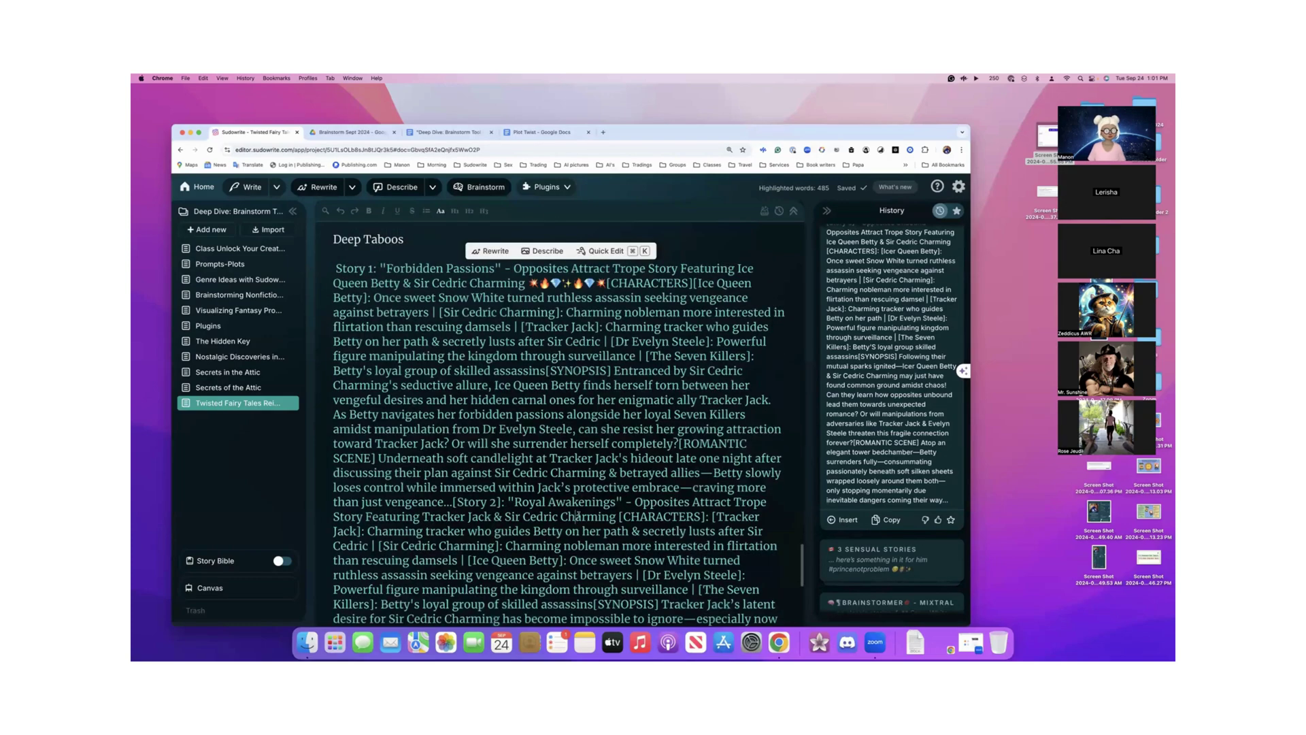
scroll(603, 313, up, 5)
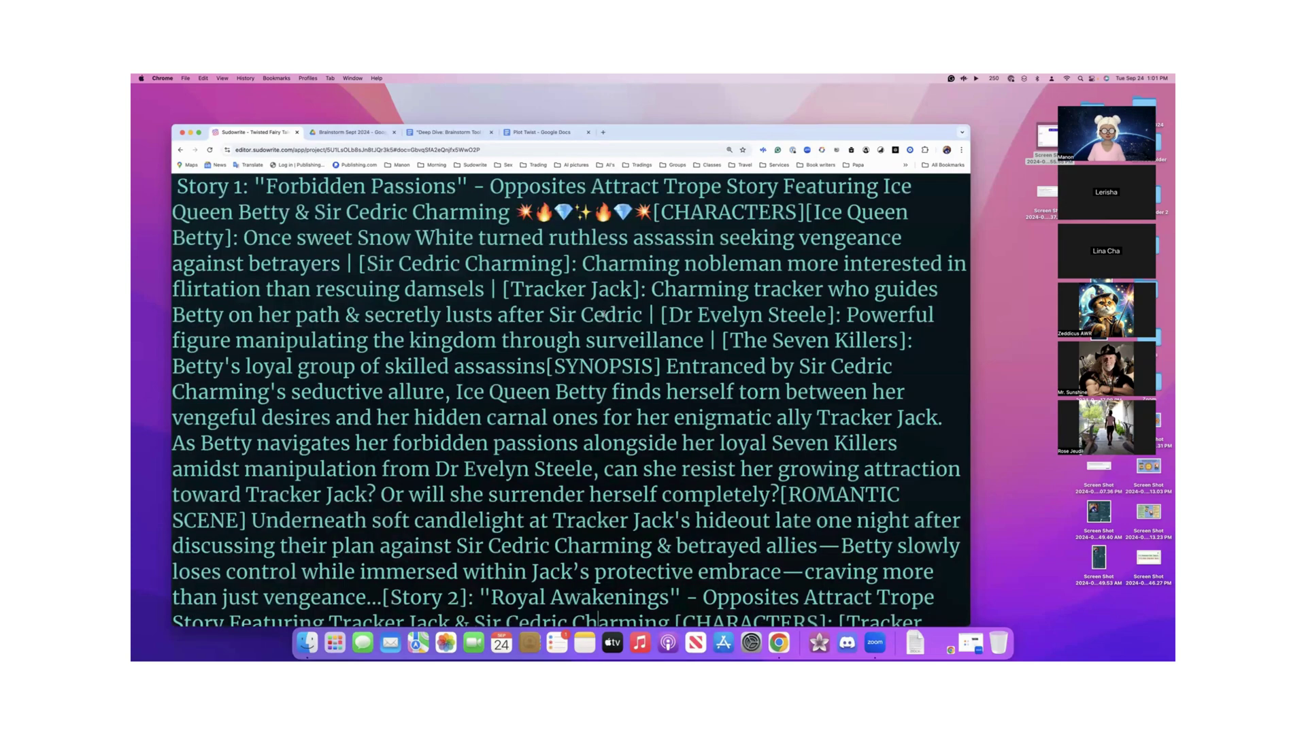
scroll(604, 314, down, 5)
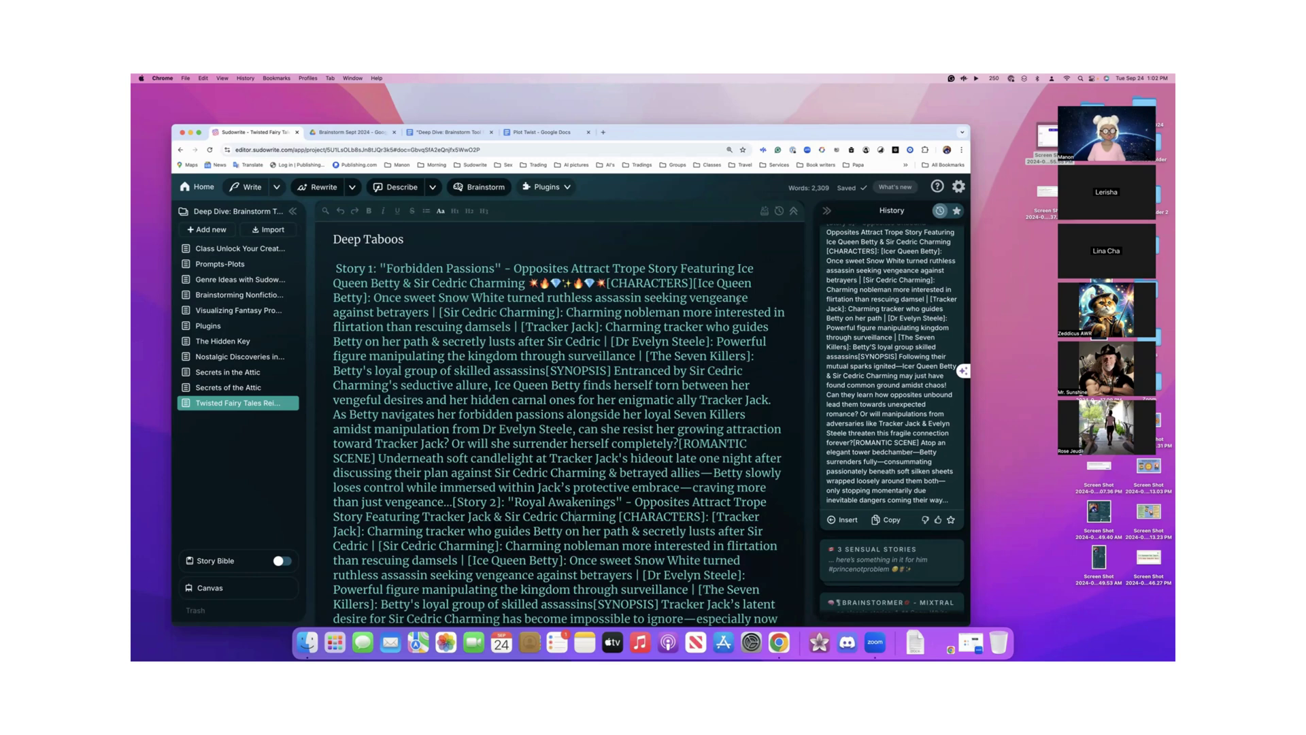
scroll(560, 348, down, 3)
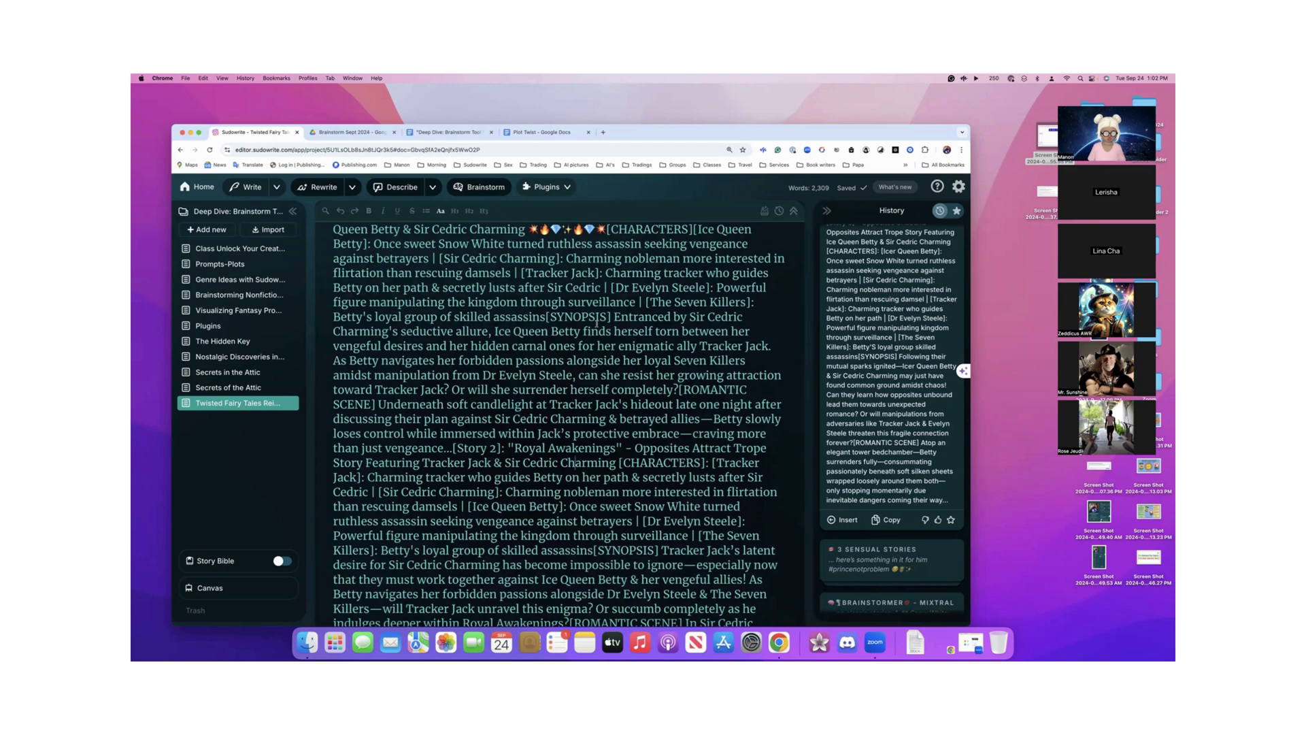
scroll(482, 452, up, 5)
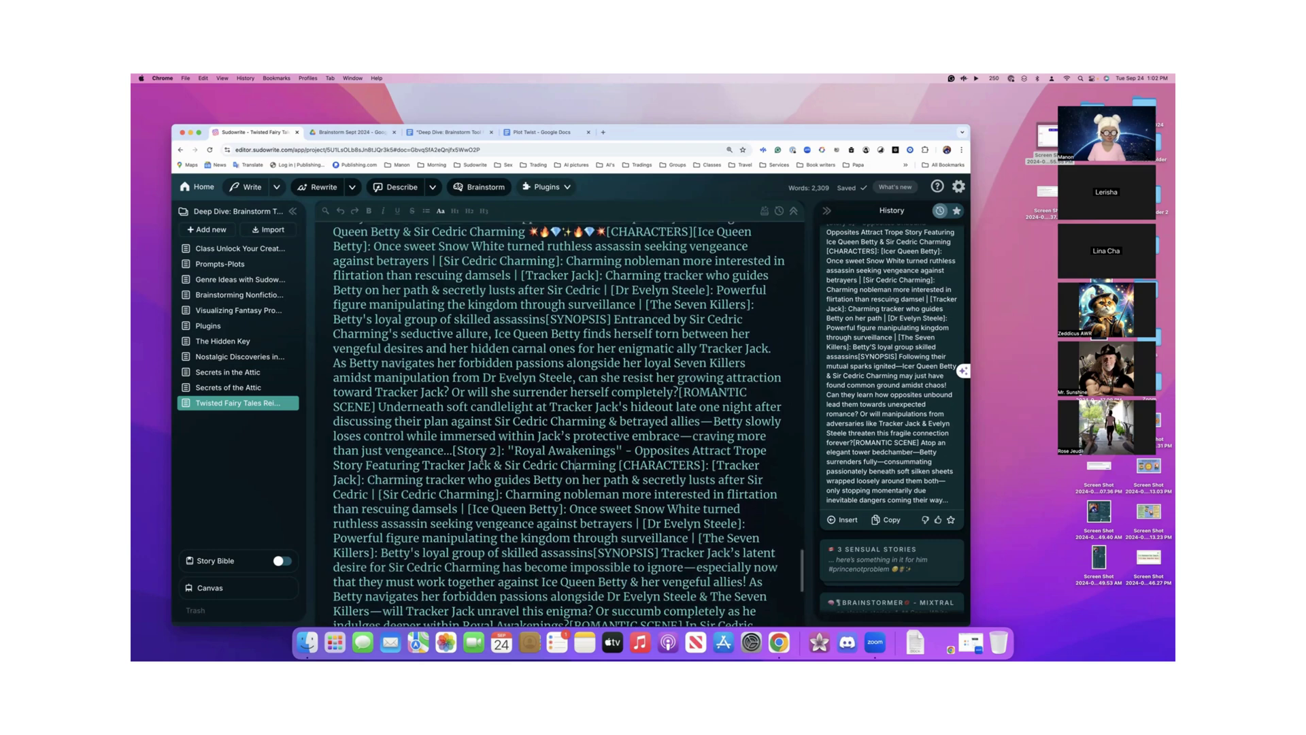
scroll(482, 456, down, 10)
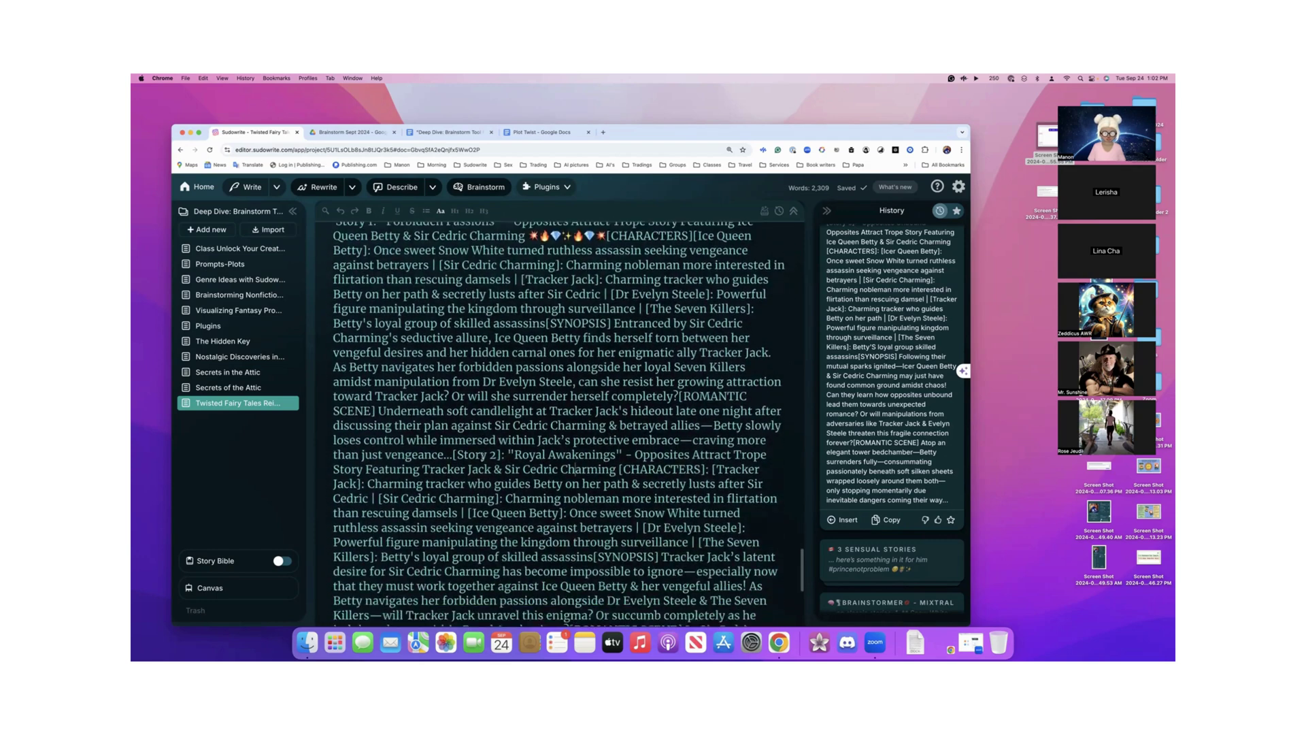
scroll(482, 455, up, 10)
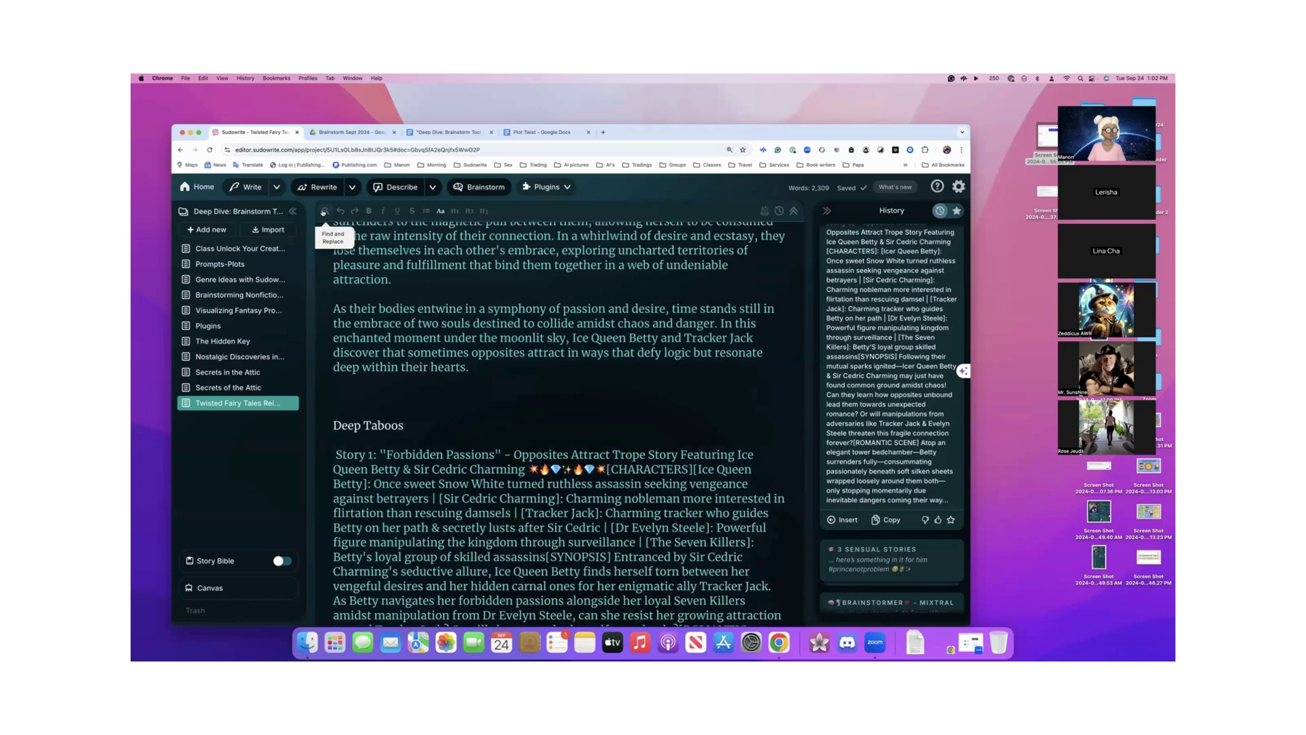
- Find the word "story" in the document and locate the points where Story 2 and Story 3 begin
click(325, 211)
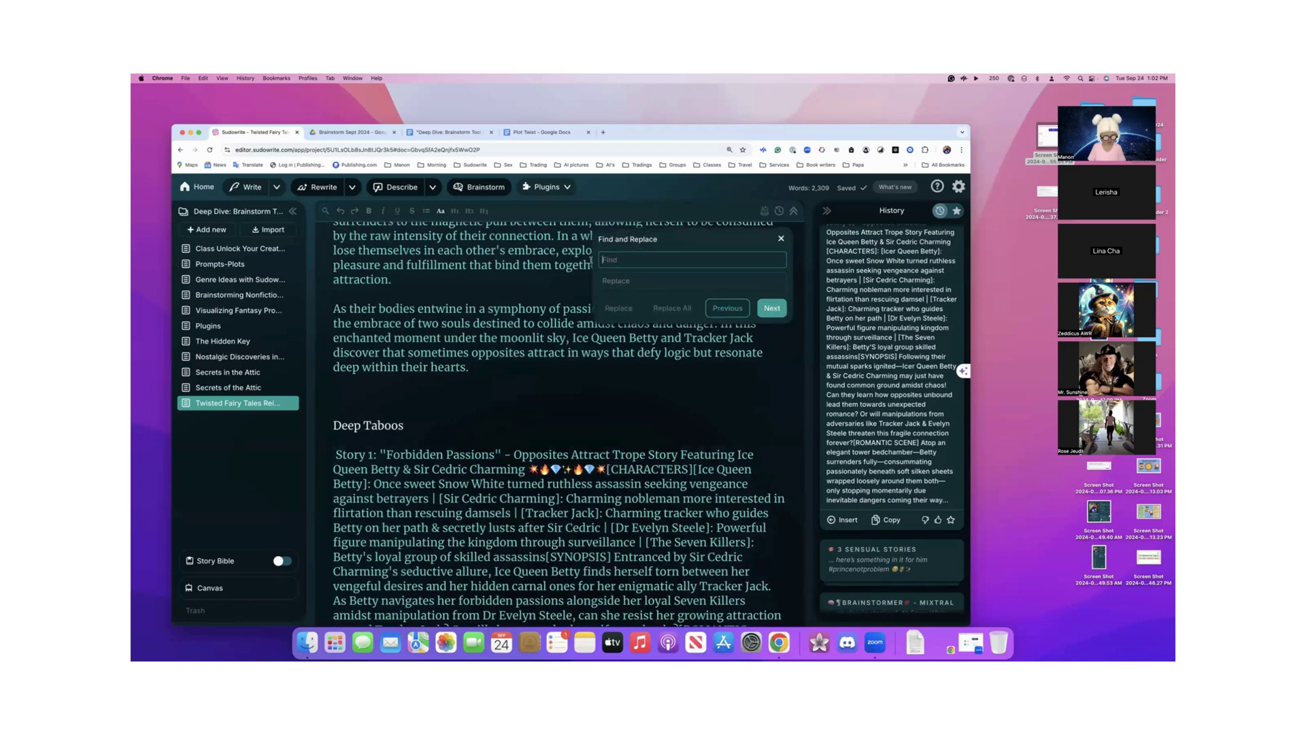
text(story)
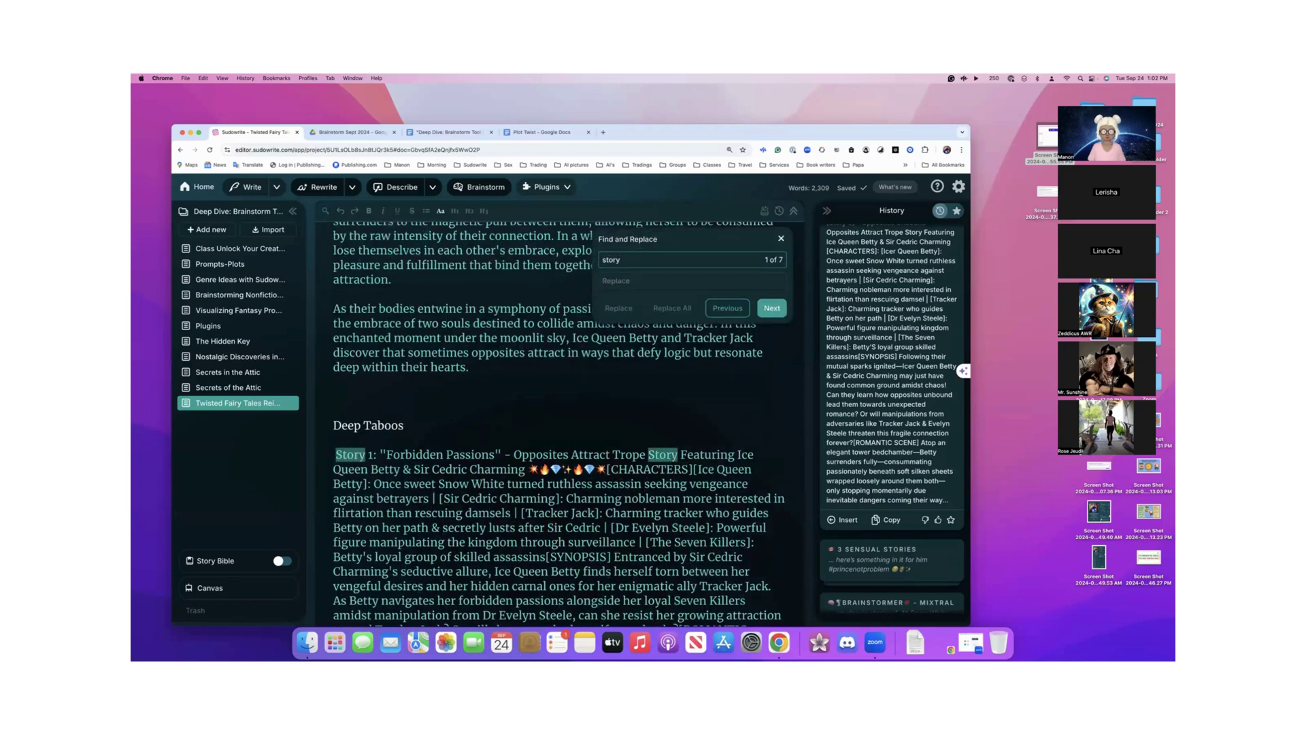
click(777, 313)
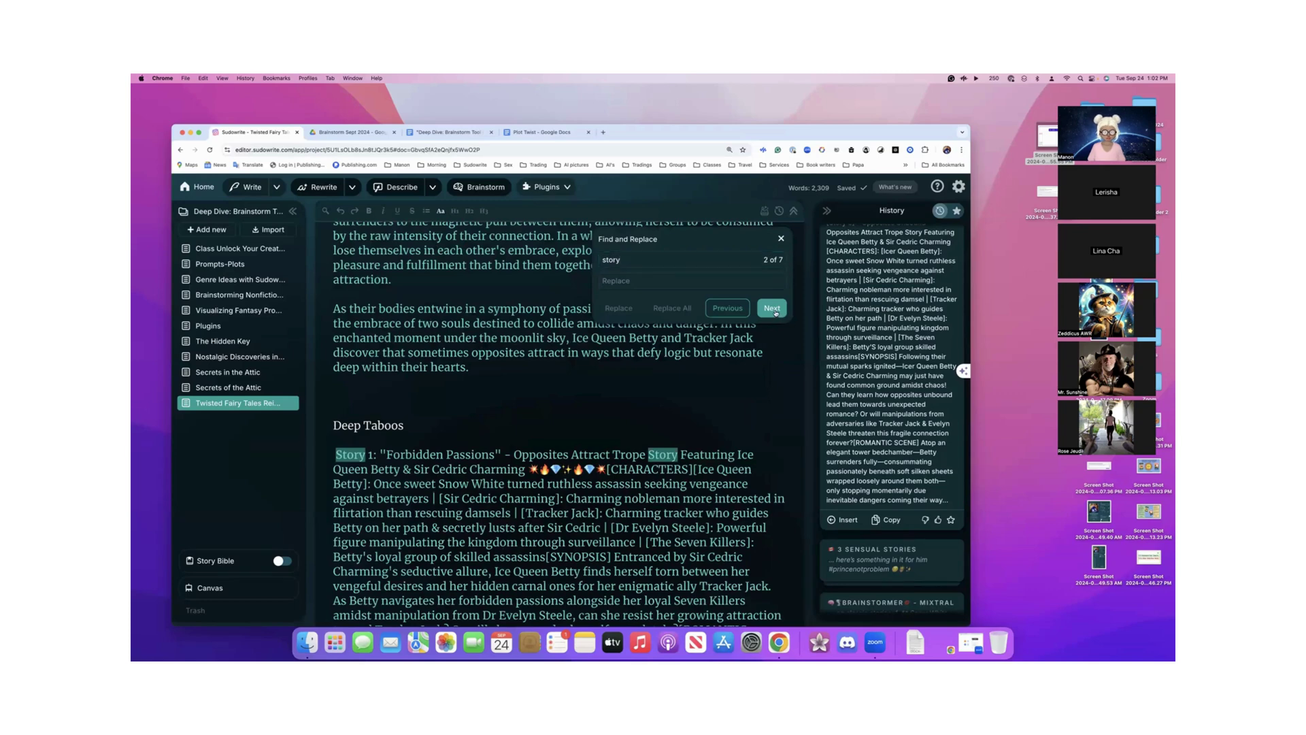
scroll(676, 392, down, 10)
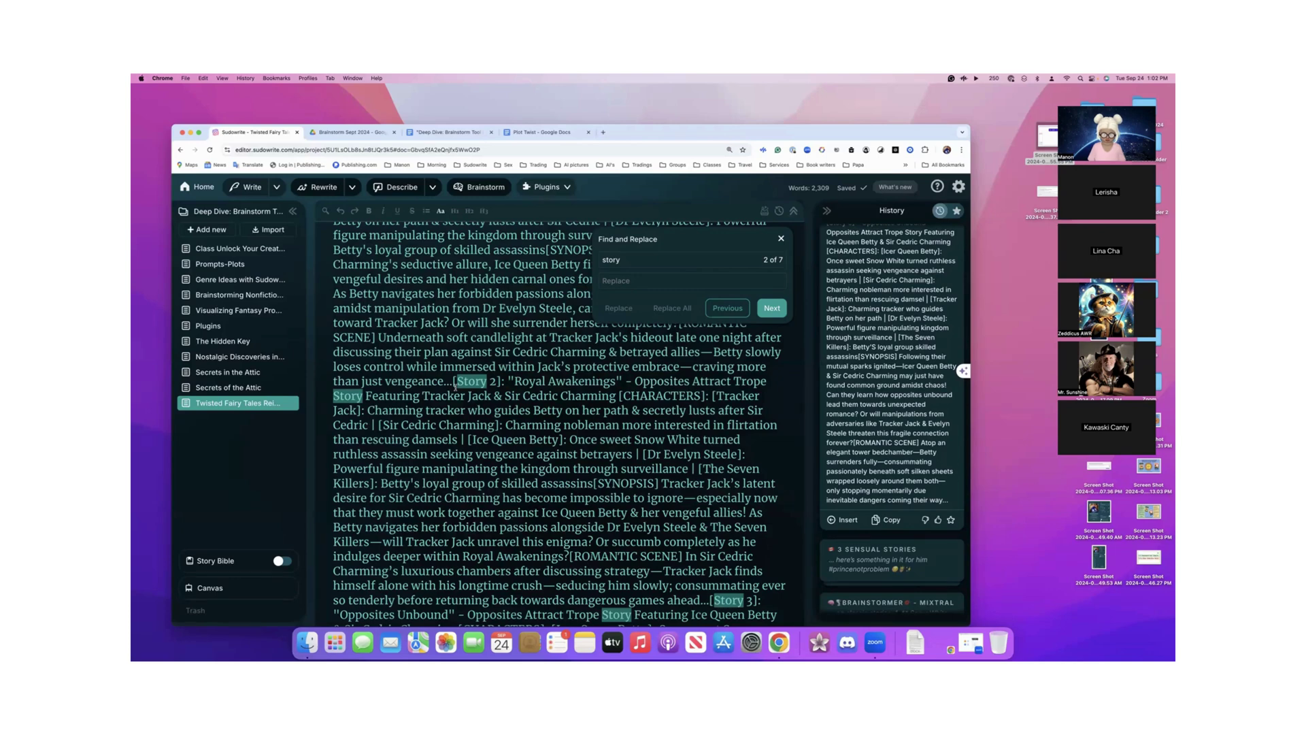
scroll(883, 381, up, 1)
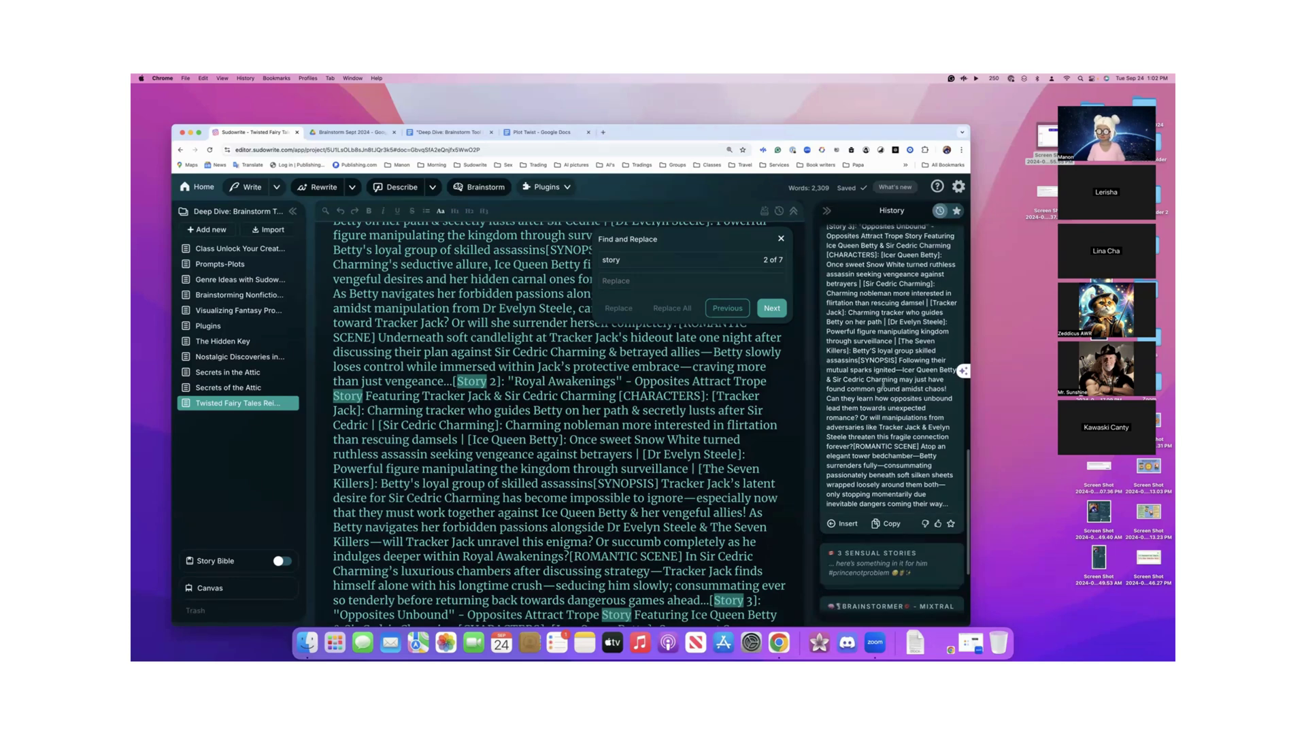
scroll(883, 385, up, 3)
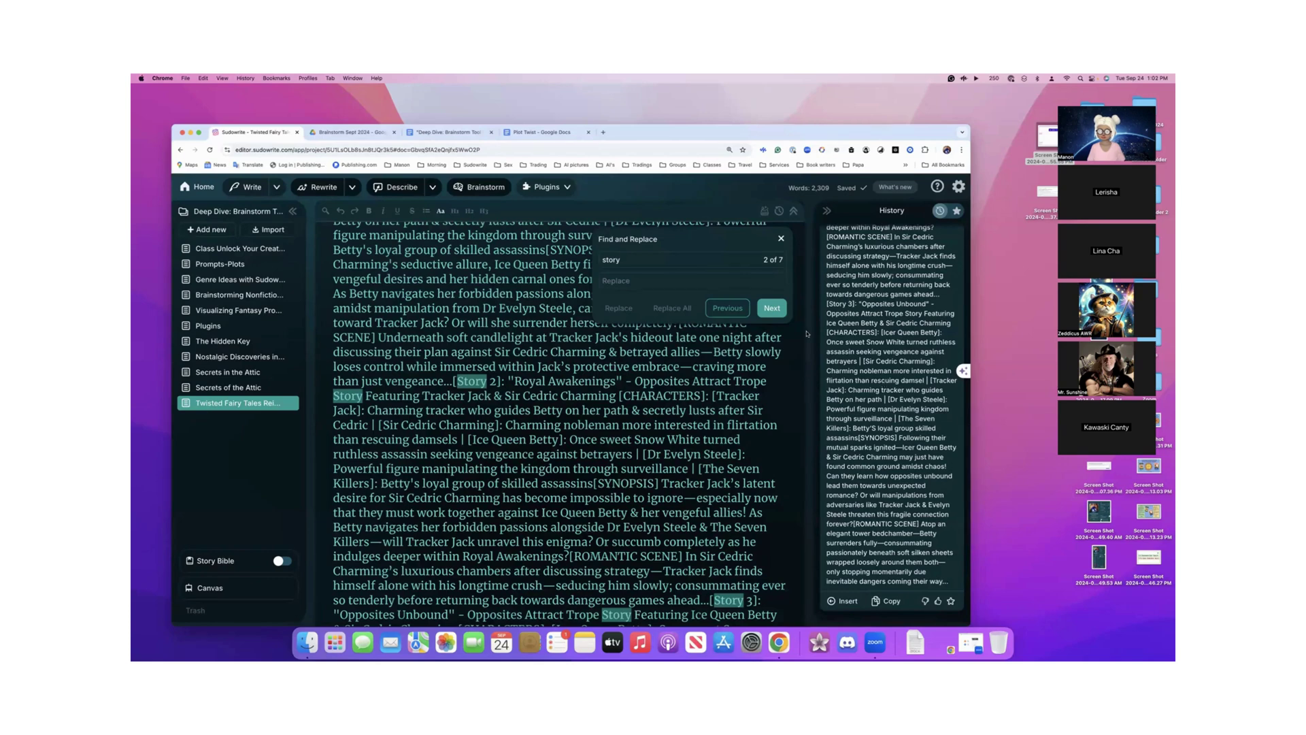
- Separate Story 2 and Story 3 into their own paragraphs with a blank line before each, and close Find and Replace
click(453, 381)
key(Return)
key(Return)
scroll(484, 433, down, 5)
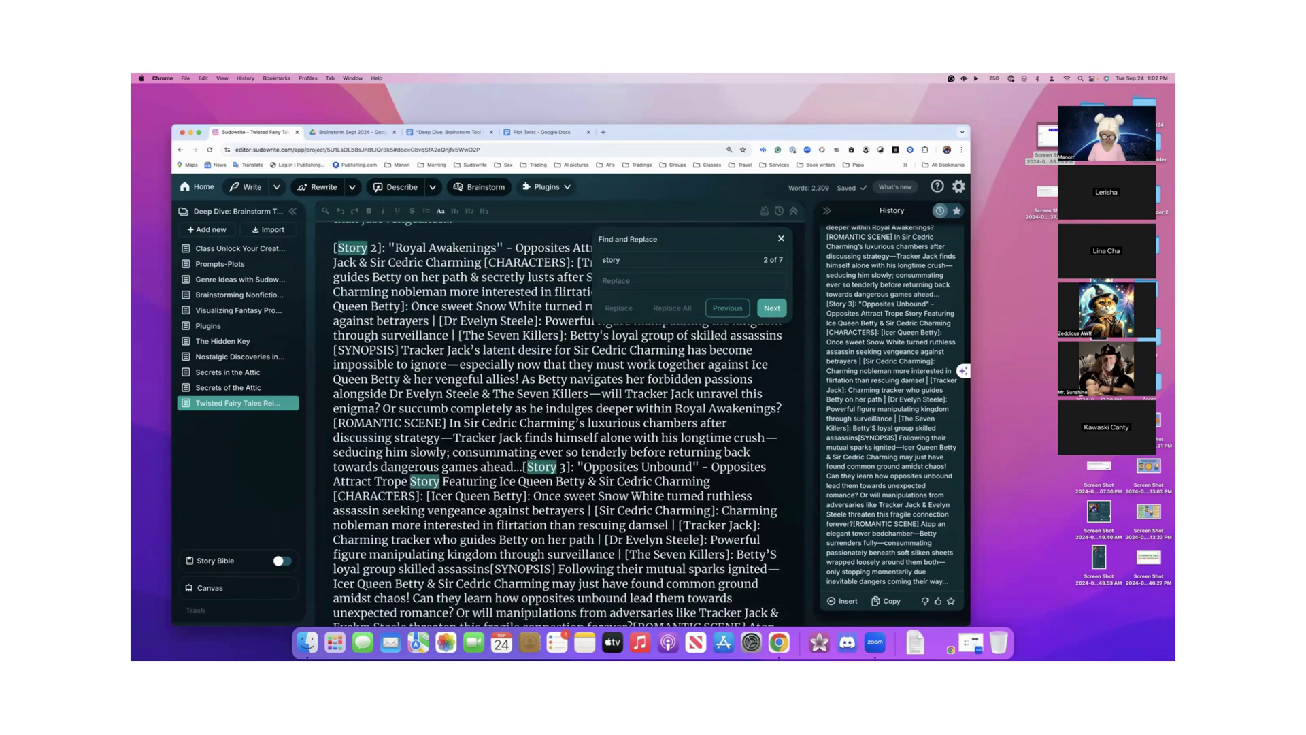
click(523, 467)
key(Return)
key(Return)
scroll(522, 466, down, 6)
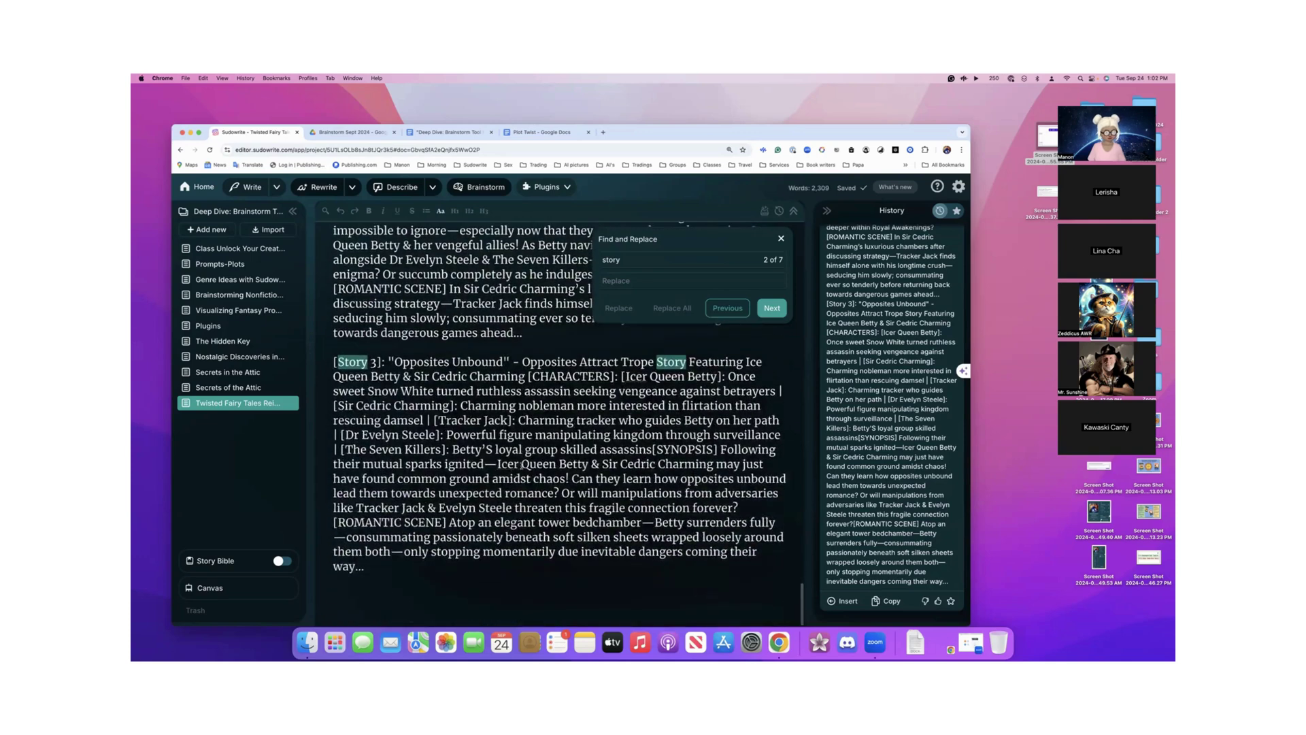
scroll(522, 466, up, 7)
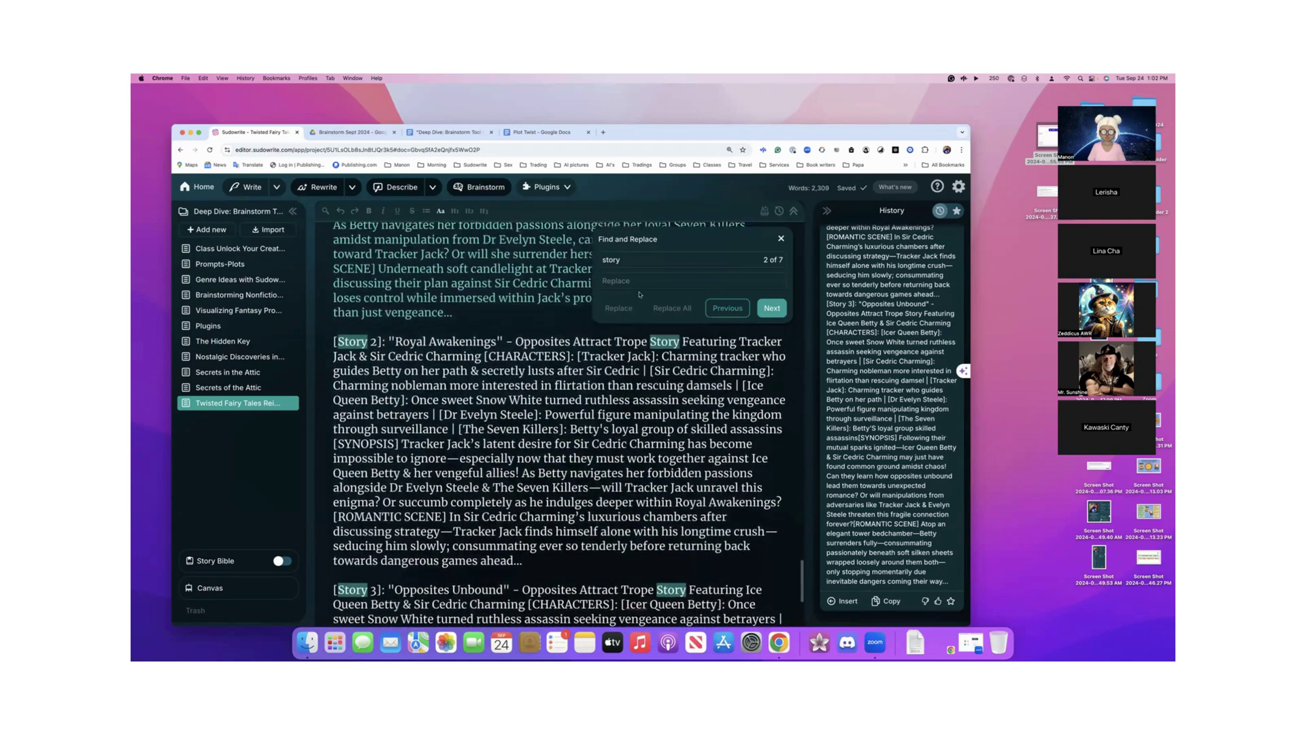
click(781, 239)
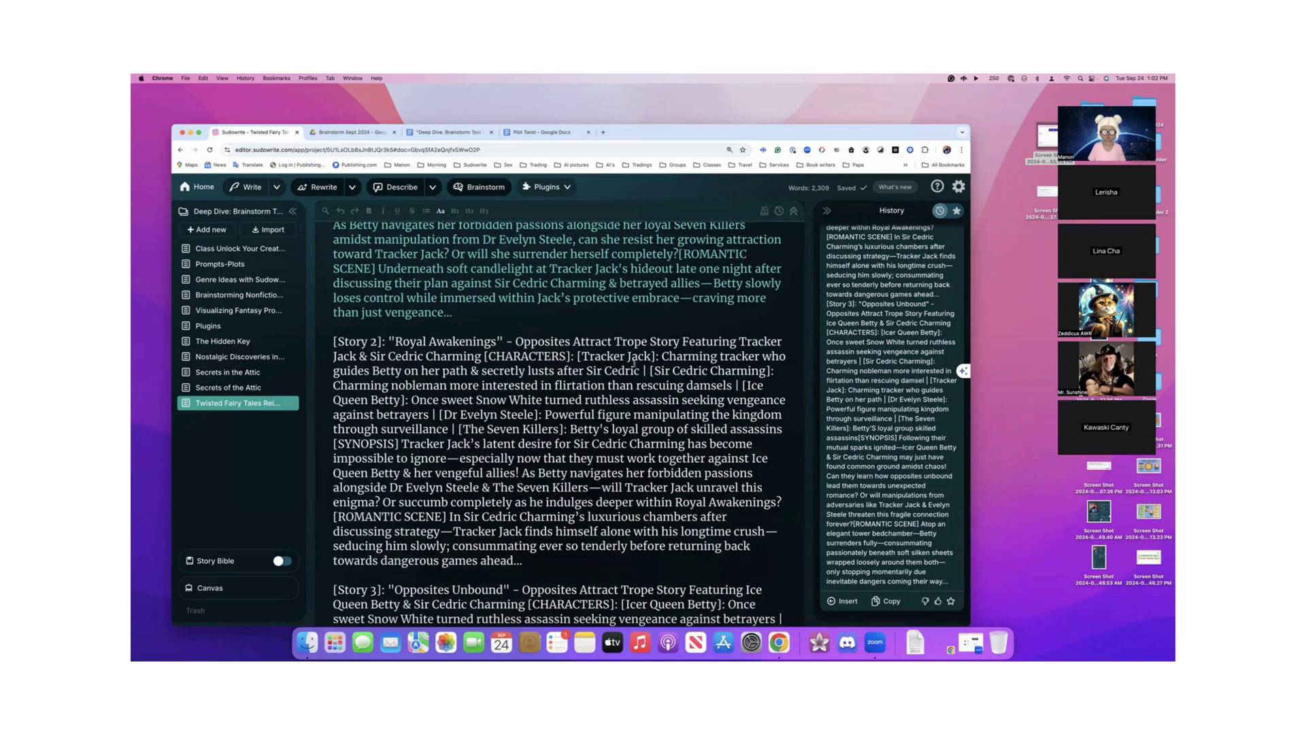
- Review the three separated stories below "Deep Taboos", reading the characters, synopsis and romantic scene of "Royal Awakenings"
scroll(761, 344, down, 1)
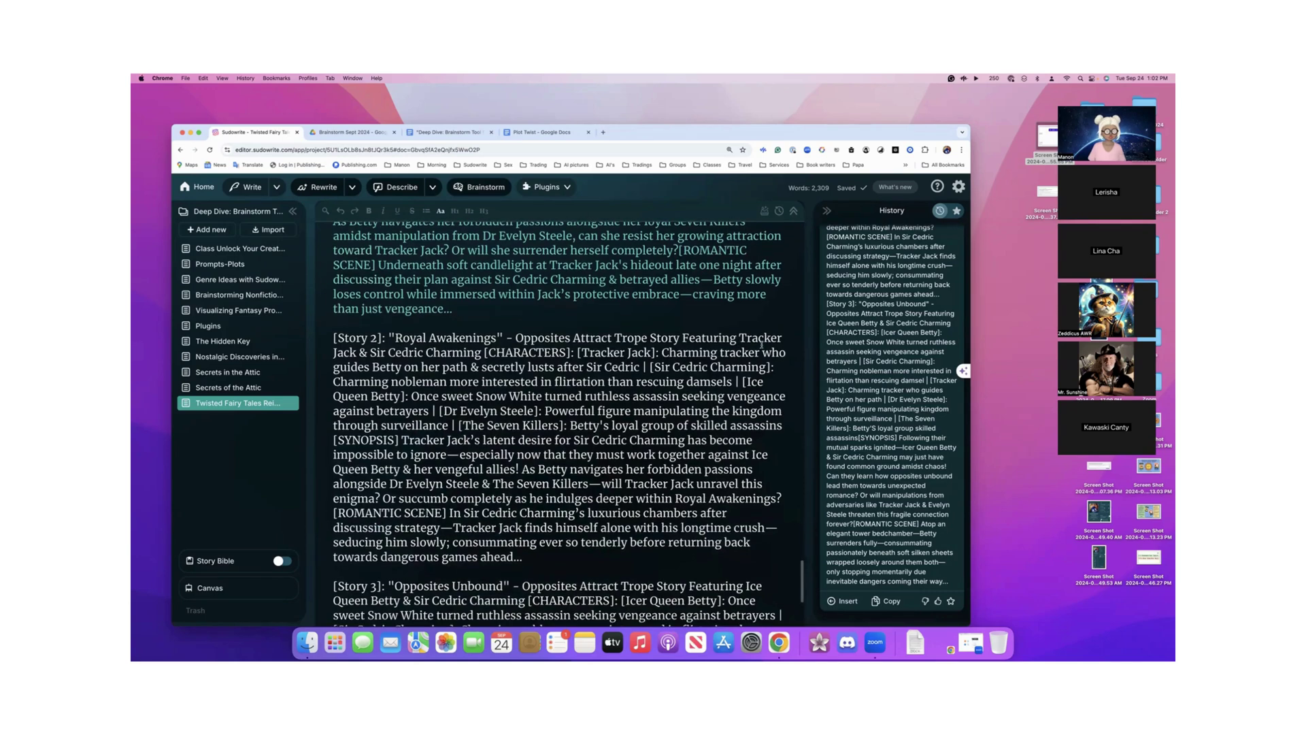
scroll(760, 344, down, 1)
scroll(748, 356, up, 10)
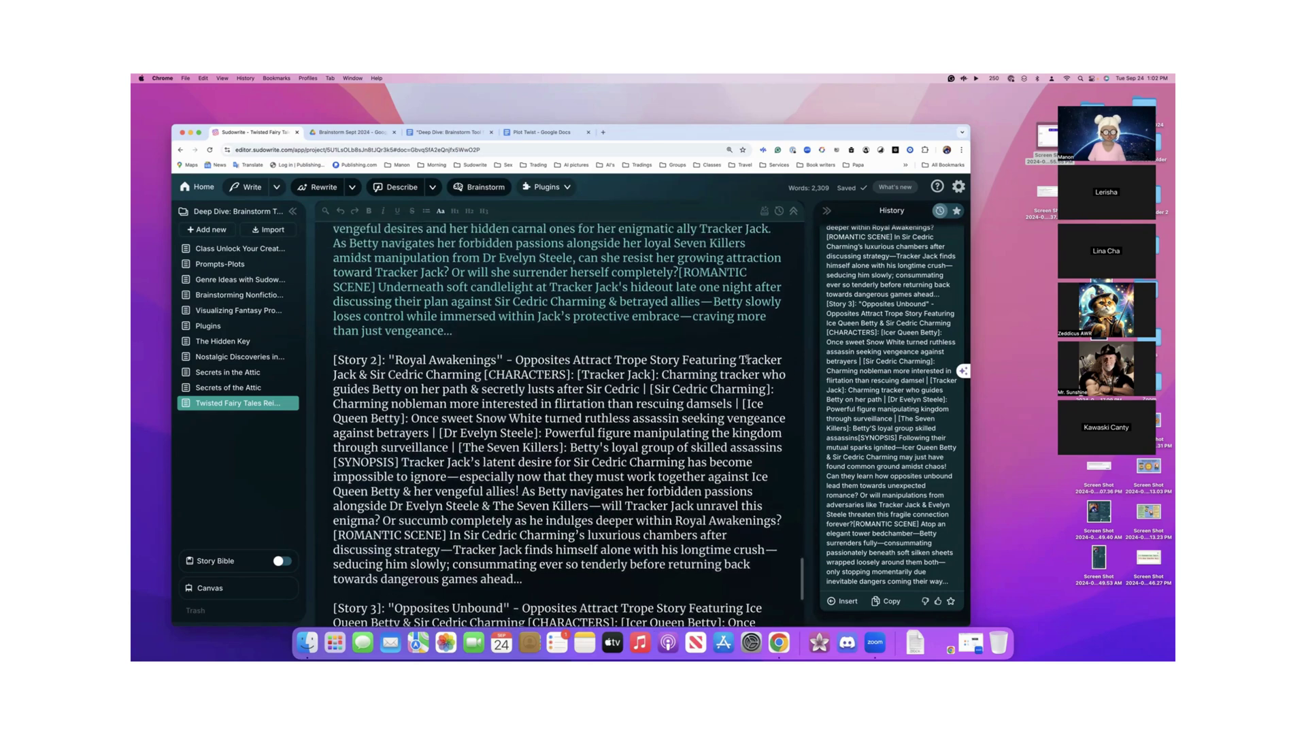
scroll(748, 352, down, 5)
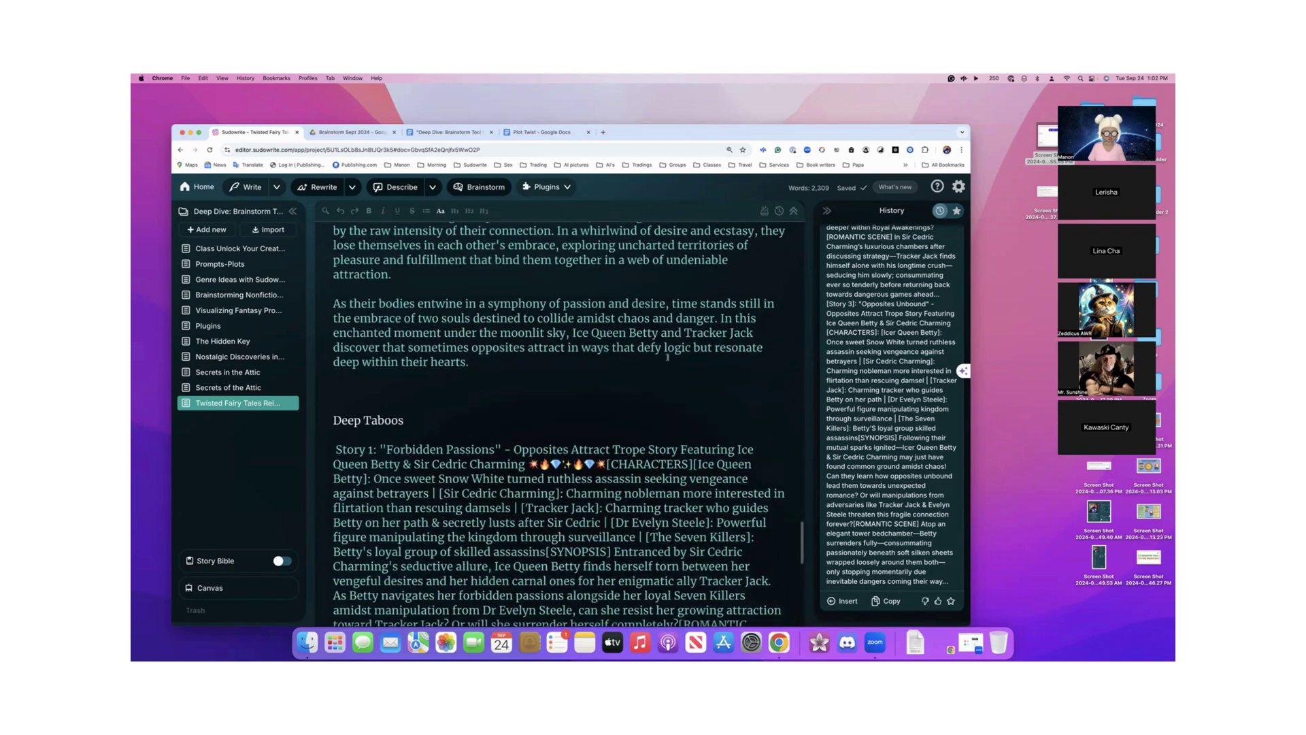
scroll(463, 423, down, 12)
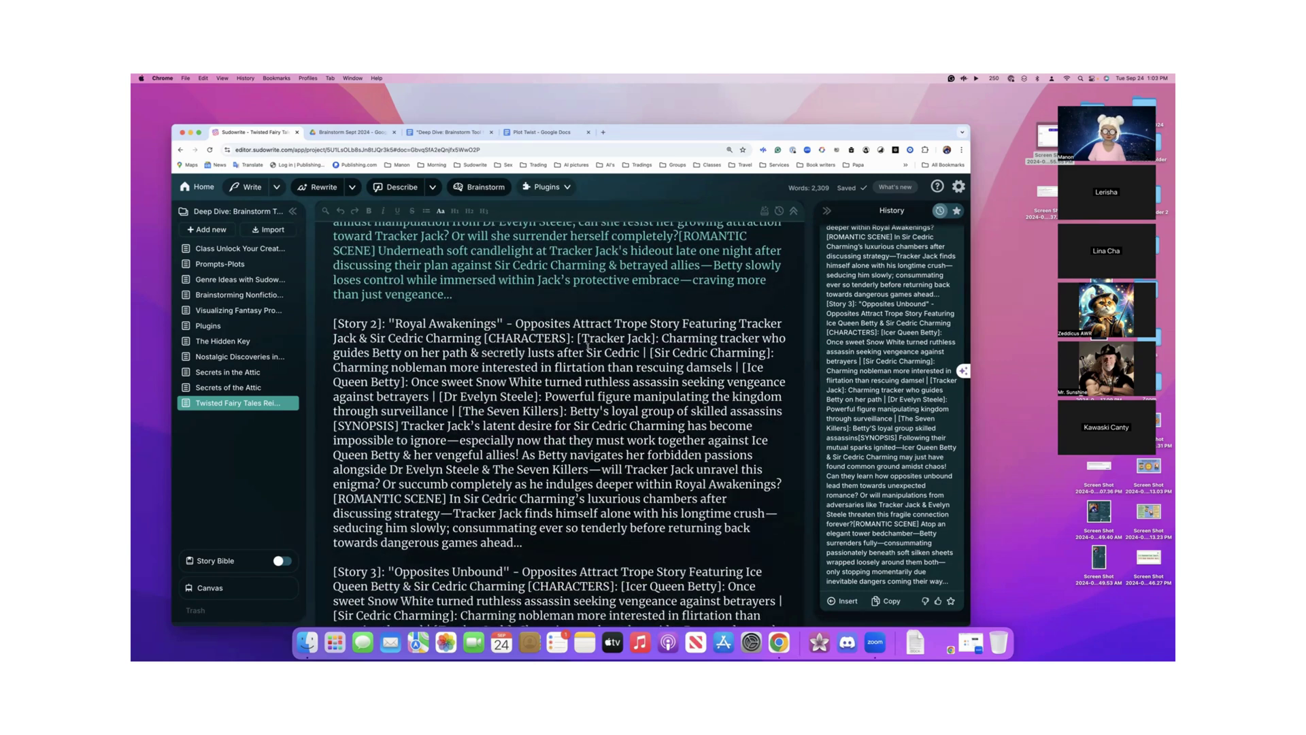
scroll(588, 347, down, 1)
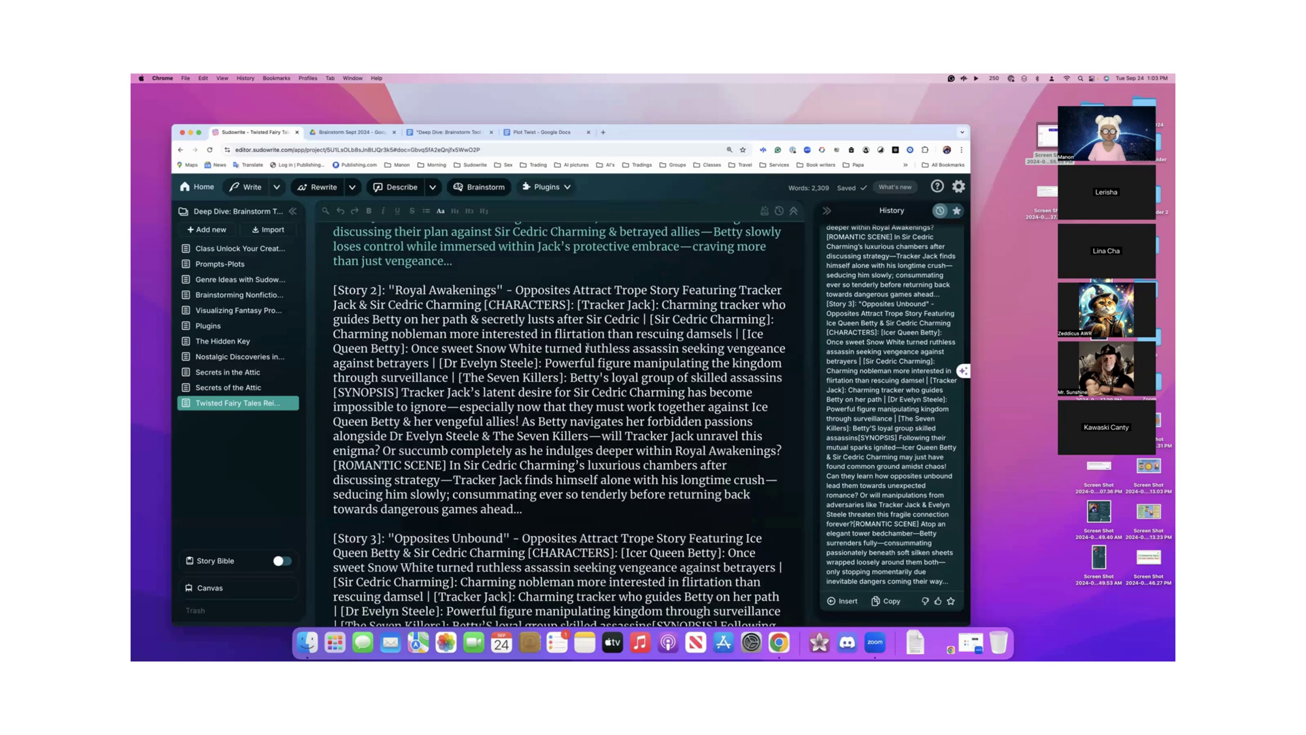
scroll(588, 347, down, 1)
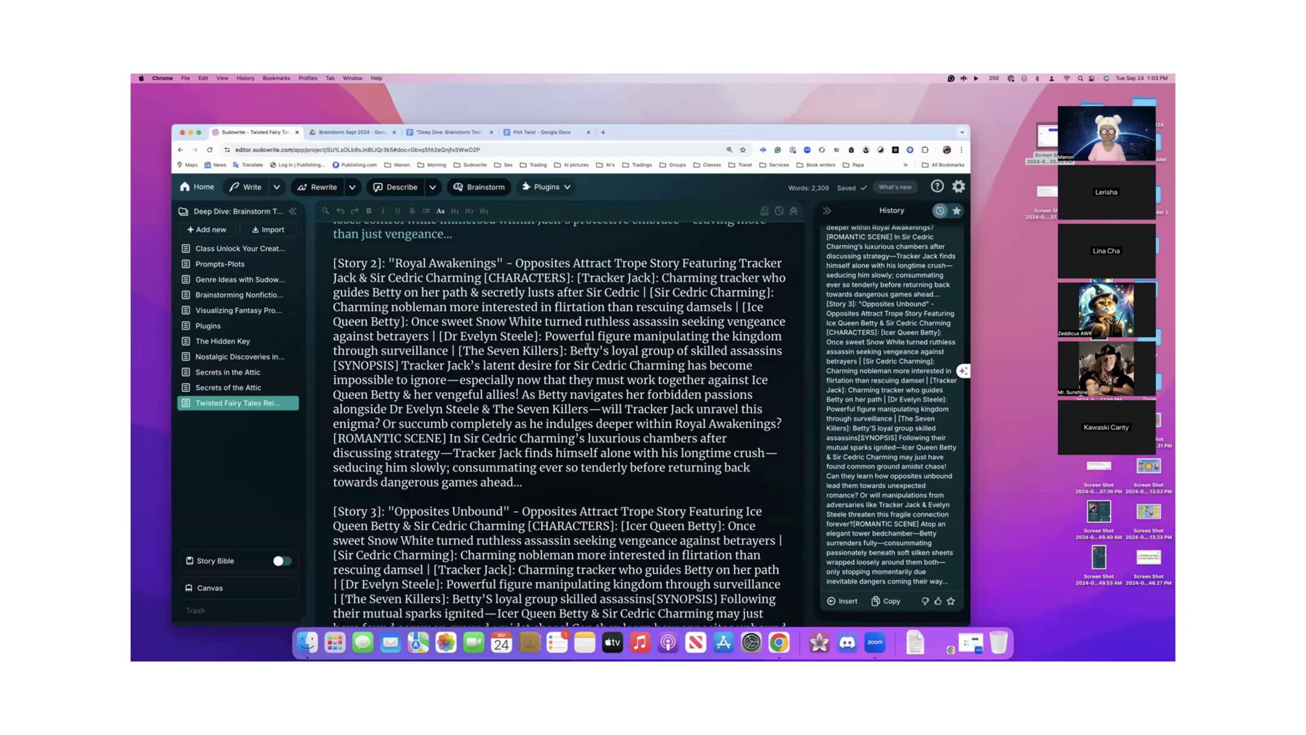
scroll(588, 347, down, 1)
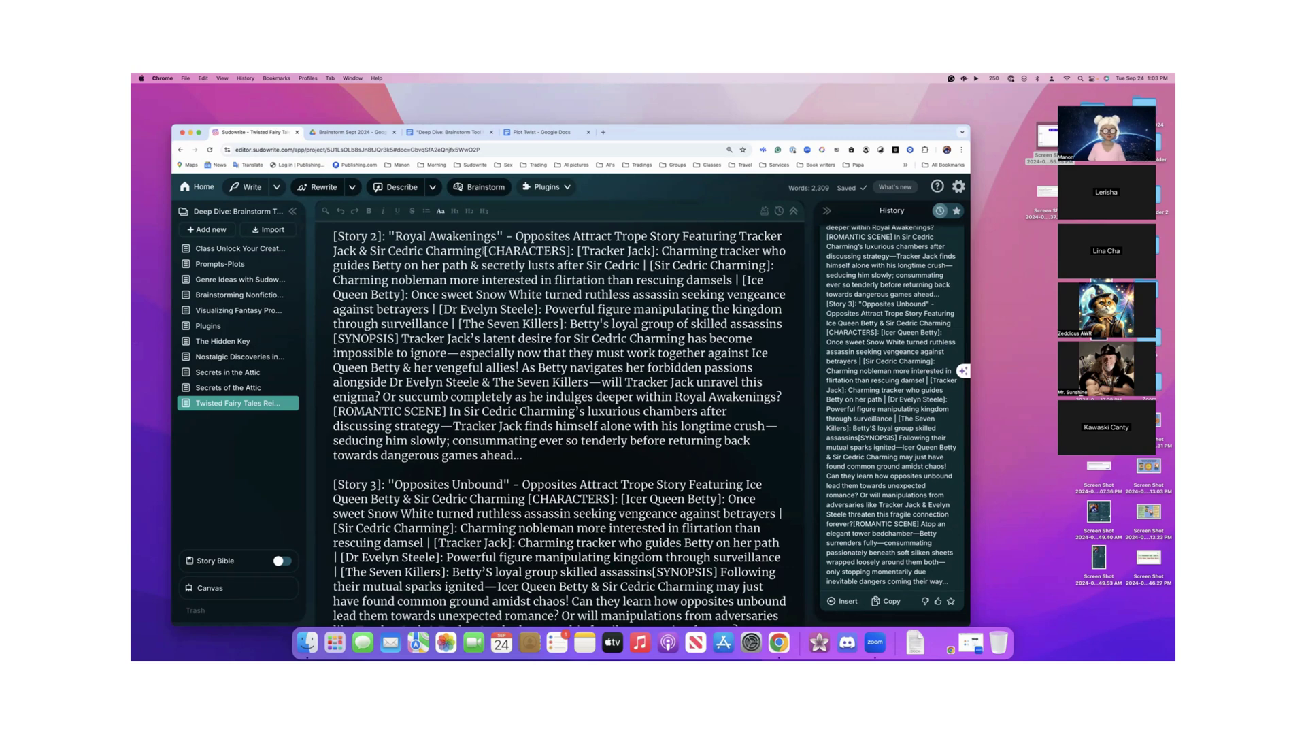
- Put the [CHARACTERS] section of Story 2 "Royal Awakenings" on a new line and start each listed character on a separate line
key(Return)
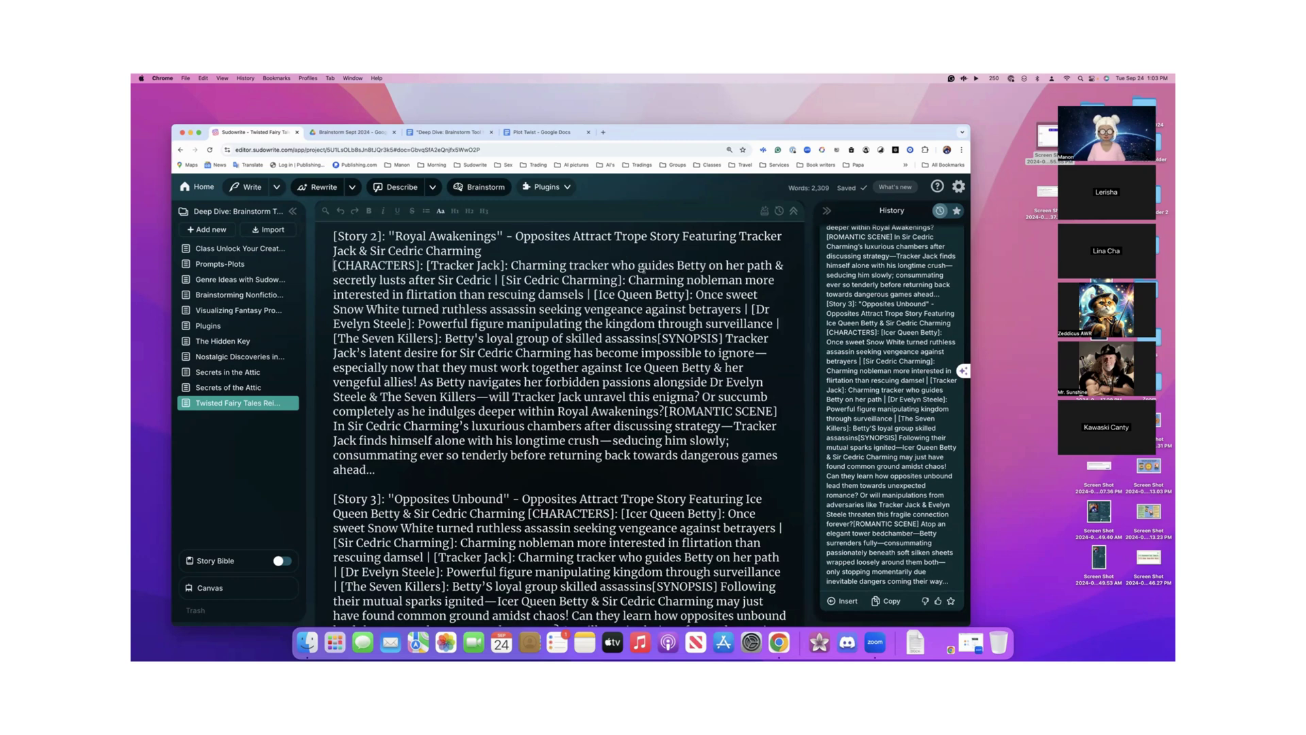
click(501, 279)
key(Return)
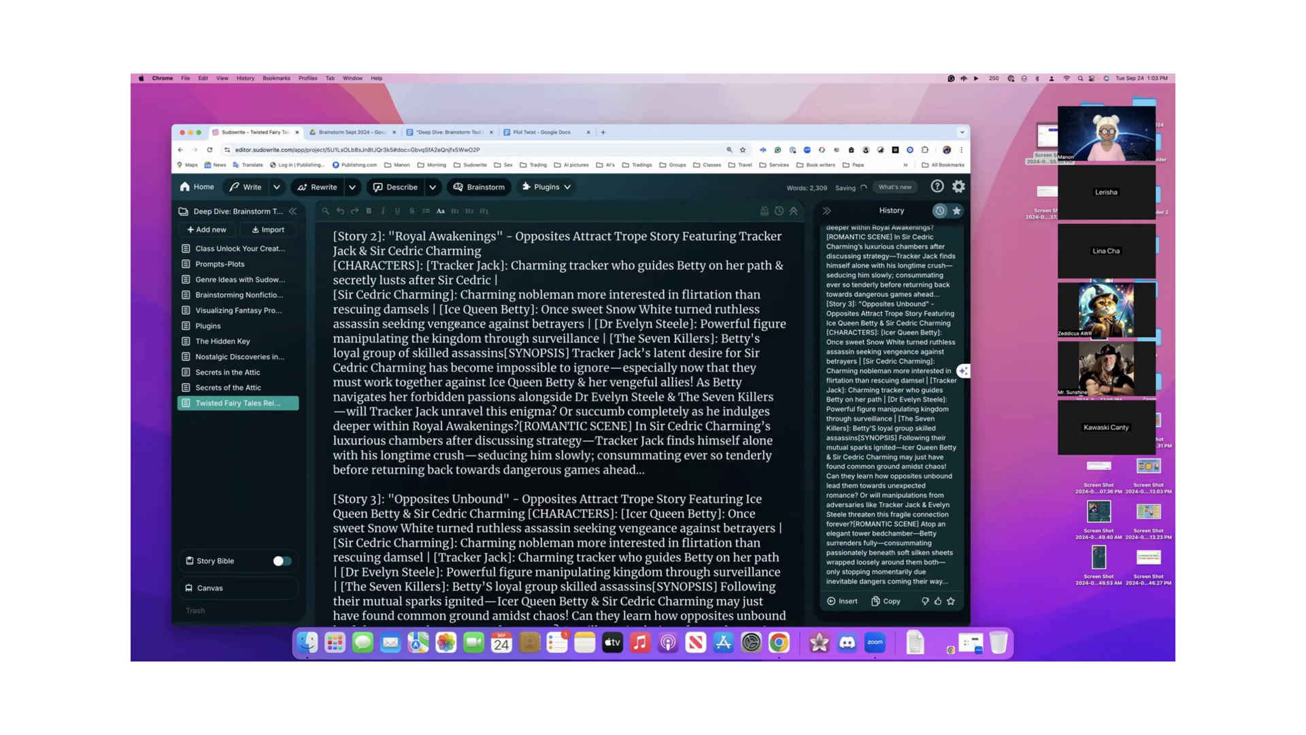
click(439, 310)
key(Return)
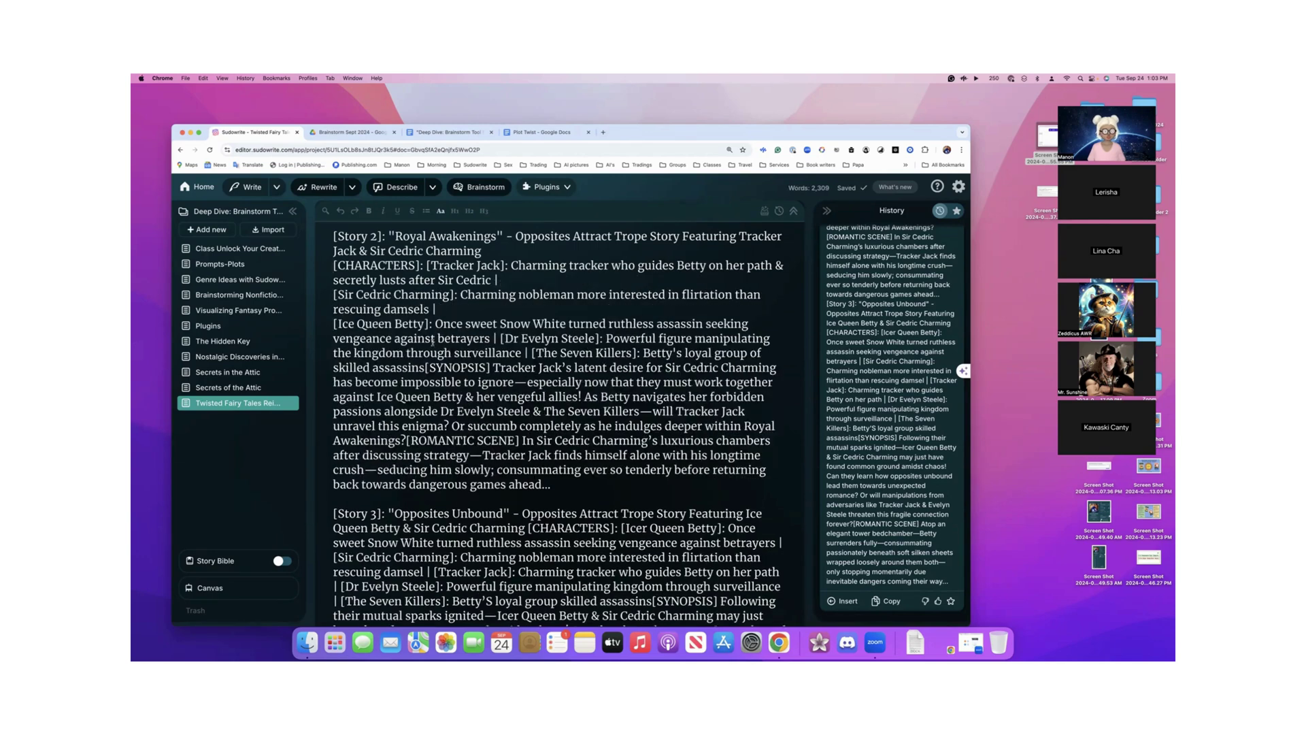
click(499, 338)
key(Return)
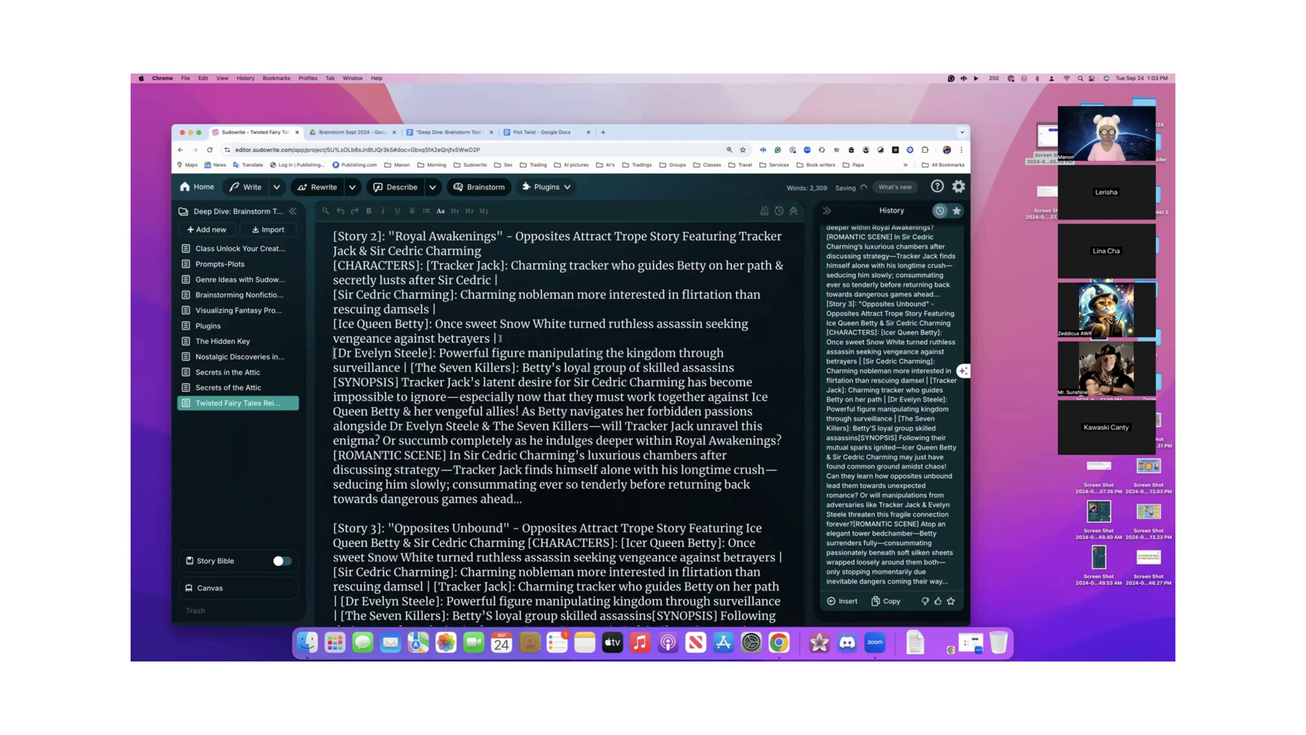
click(410, 368)
key(Return)
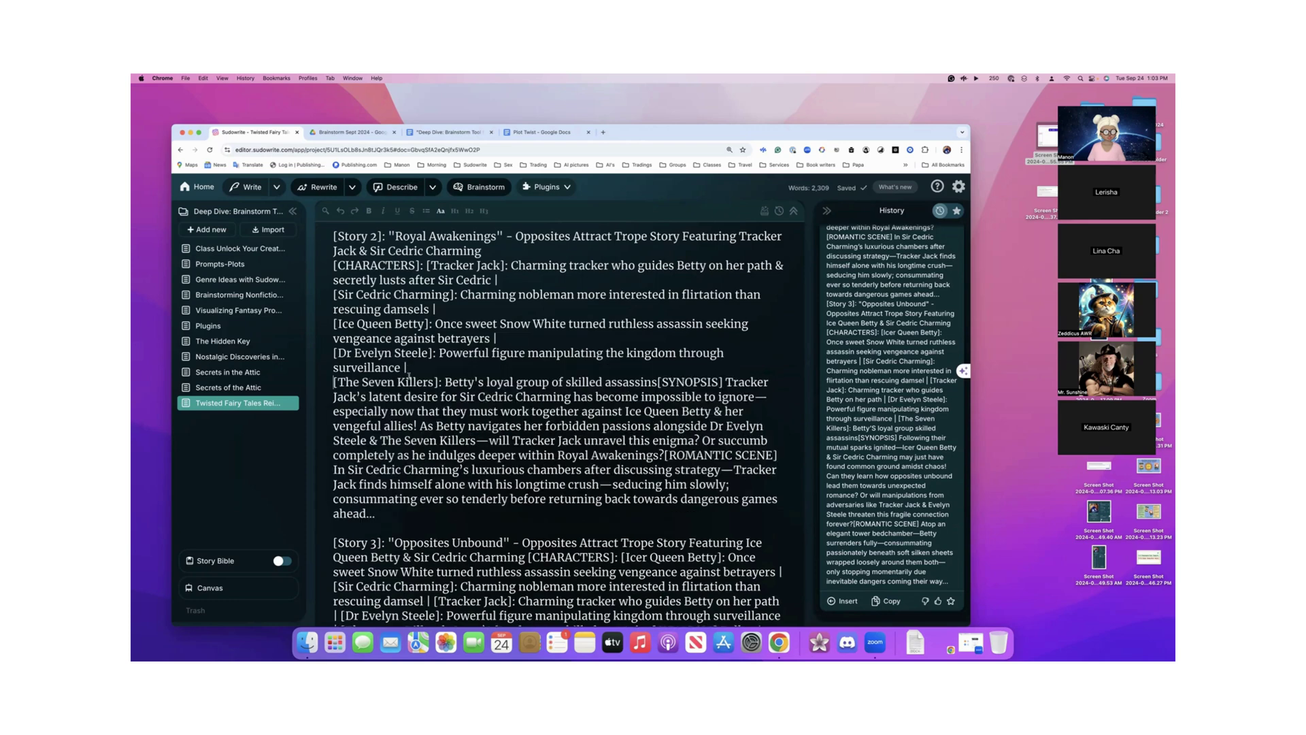
- Move the [SYNOPSIS] of "Royal Awakenings" onto its own line below the Seven Killers
scroll(409, 390, down, 3)
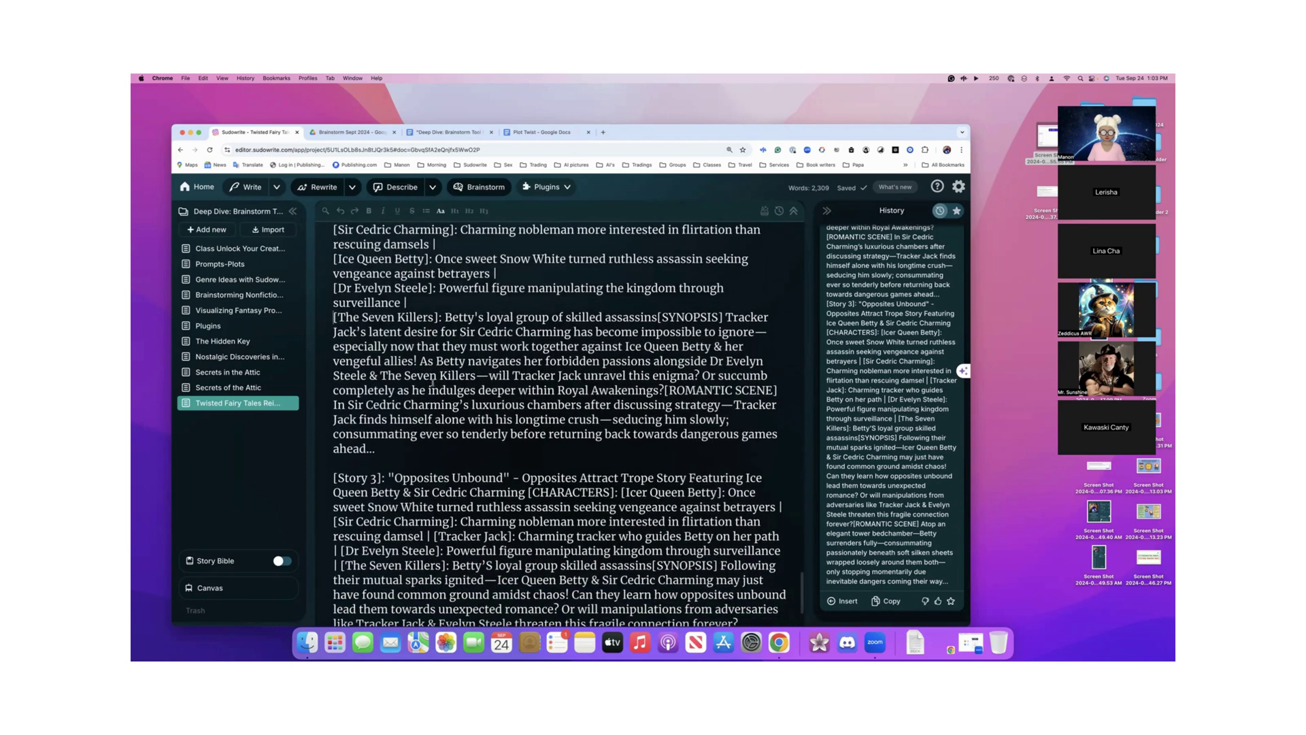
click(658, 317)
key(Return)
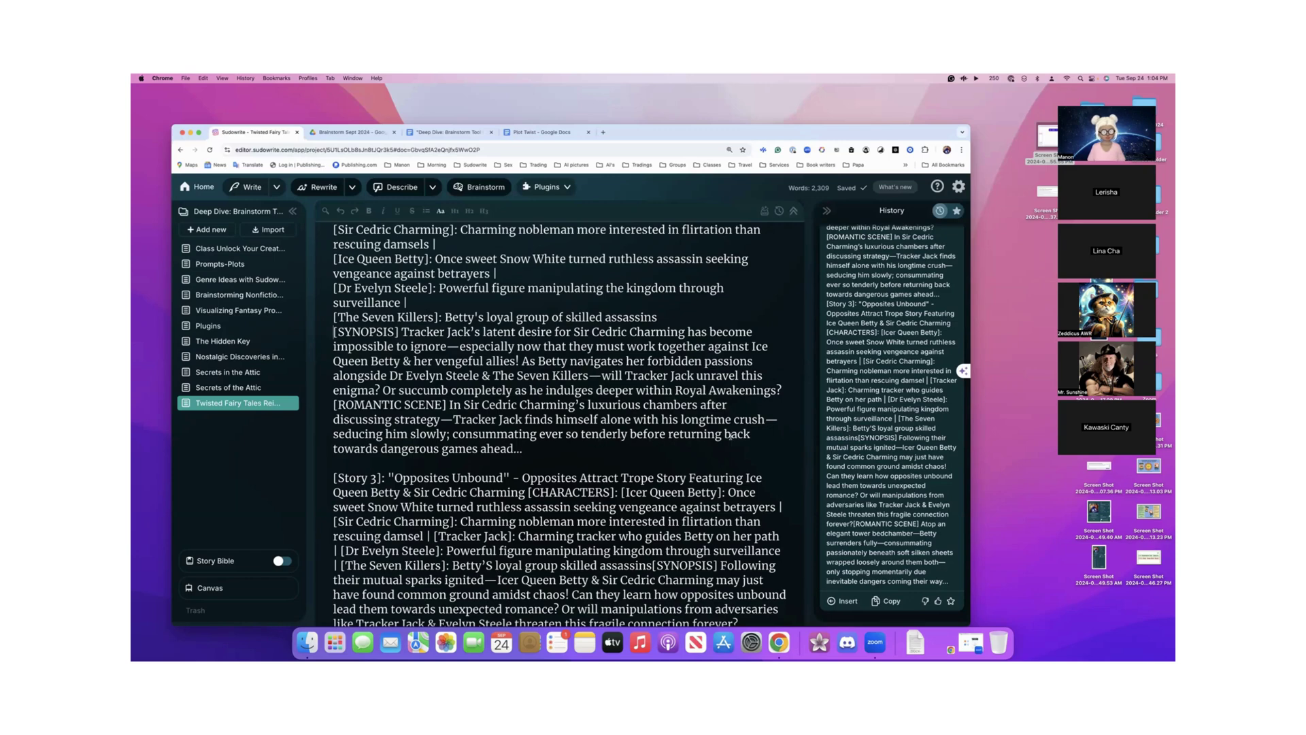
- In Story 3 "Opposites Unbound", start new lines before [CHARACTERS] and before [Sir Cedric Charming]
scroll(689, 439, down, 4)
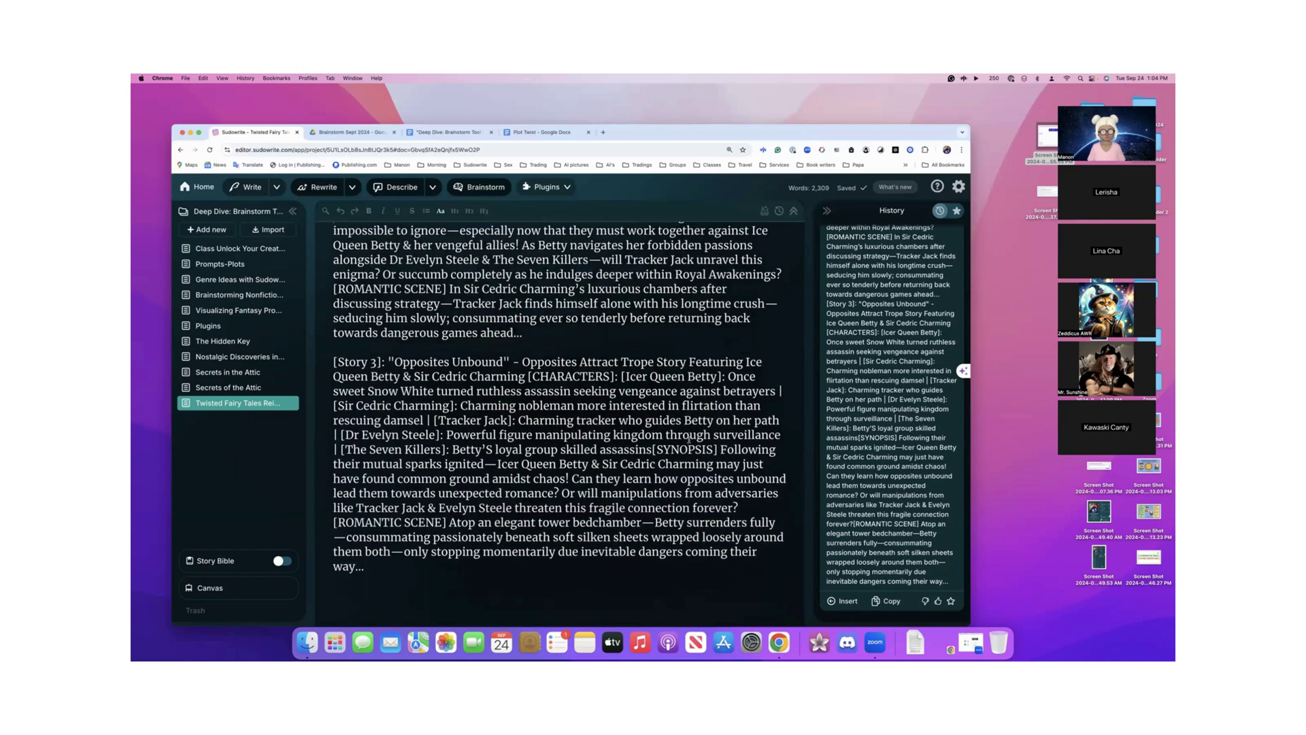
scroll(689, 439, up, 3)
scroll(689, 439, up, 1)
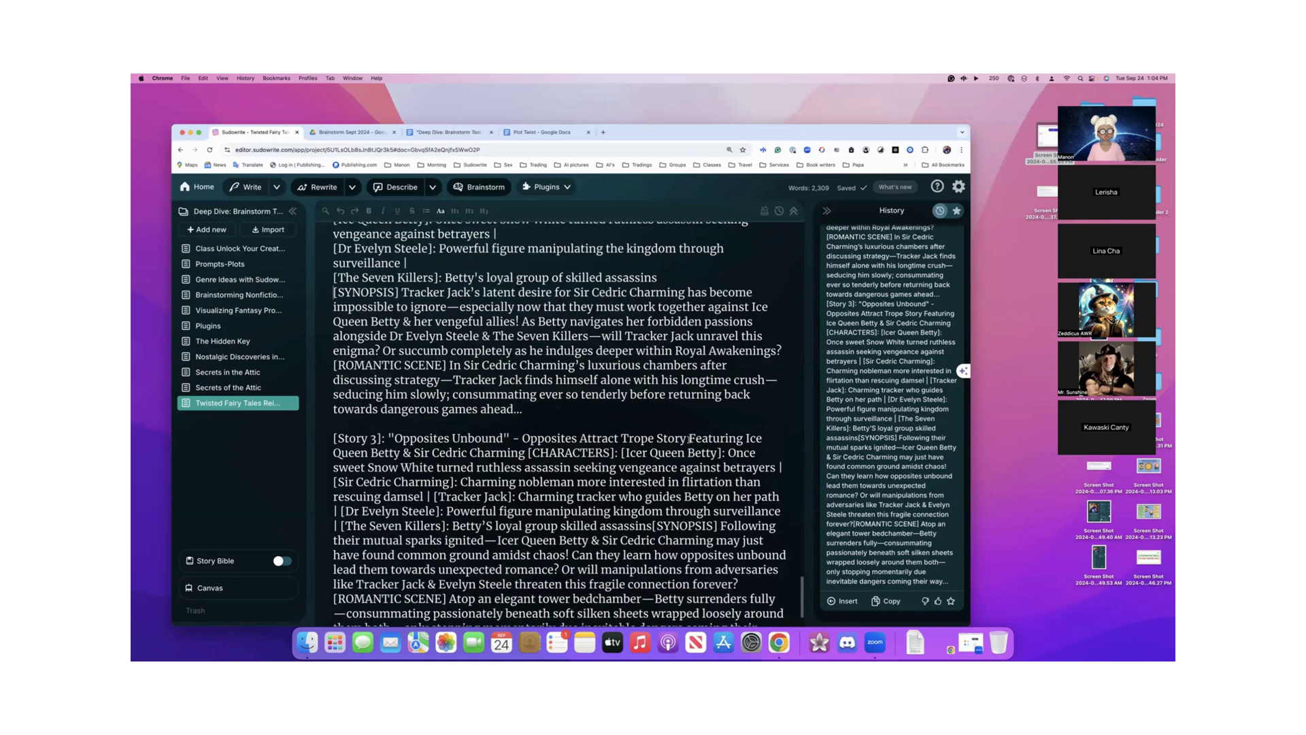
click(528, 453)
key(Return)
click(590, 481)
key(Return)
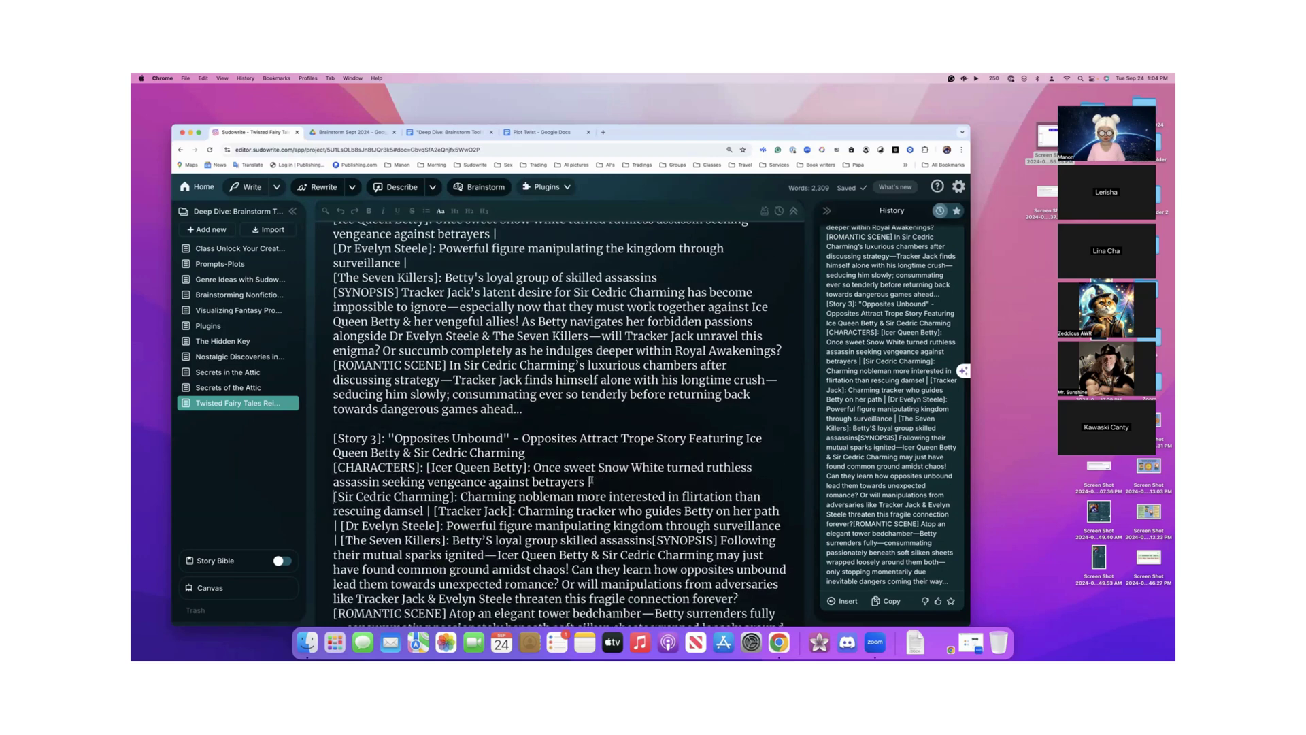
- Open the "Visualizing Fantasy Prompts" document and look over the Fantasy prompt about the magical forest
scroll(592, 480, down, 3)
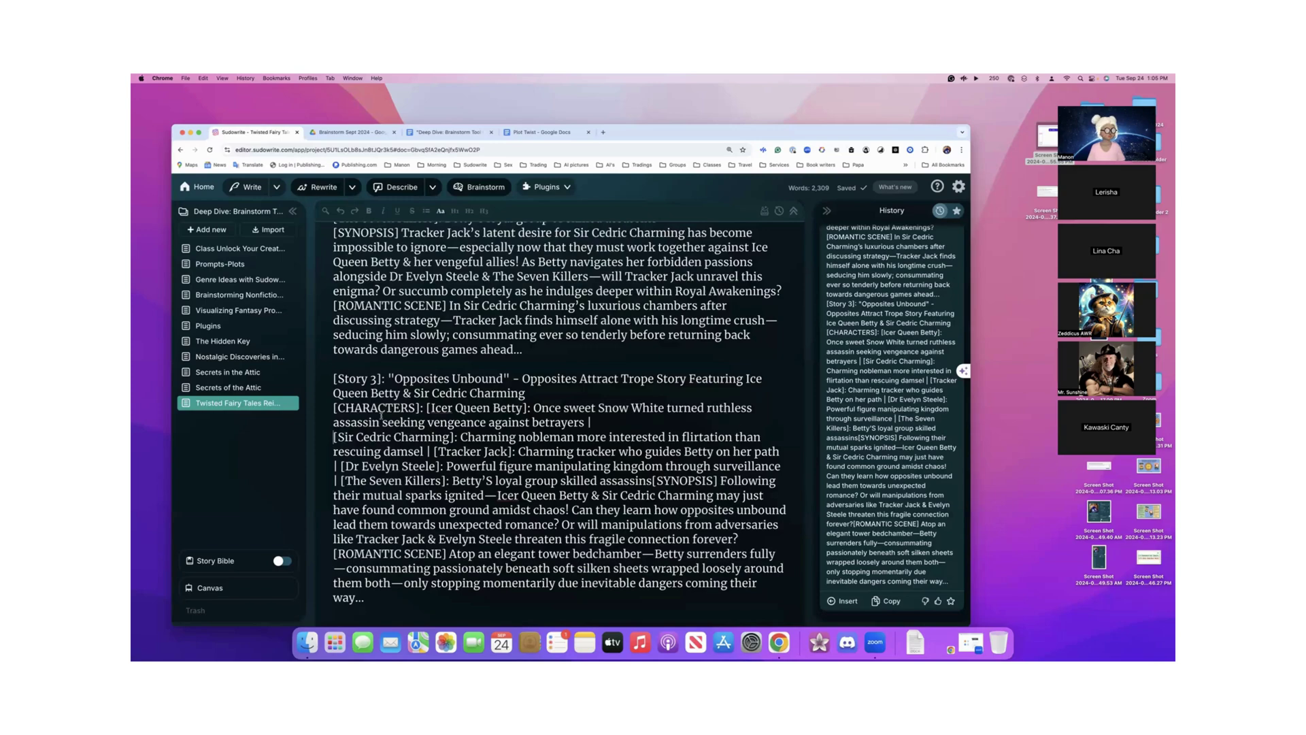
scroll(384, 415, up, 15)
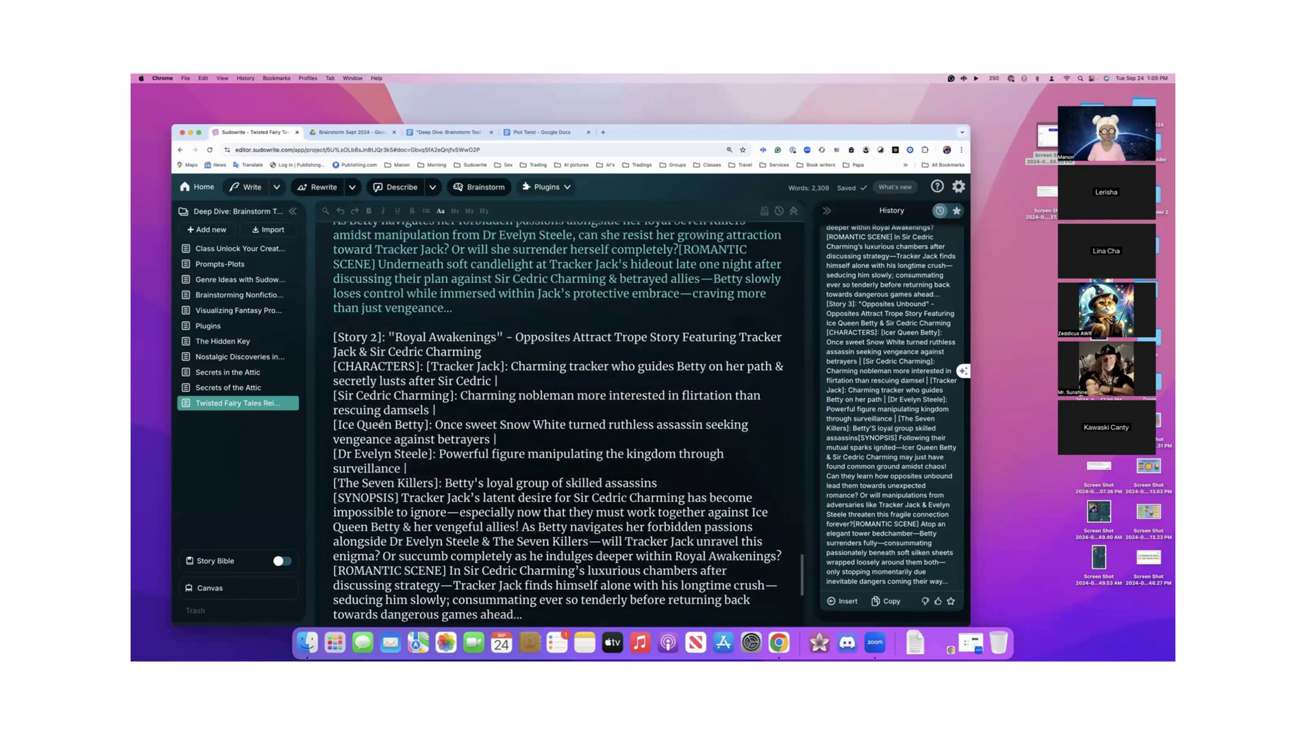
scroll(381, 420, up, 1)
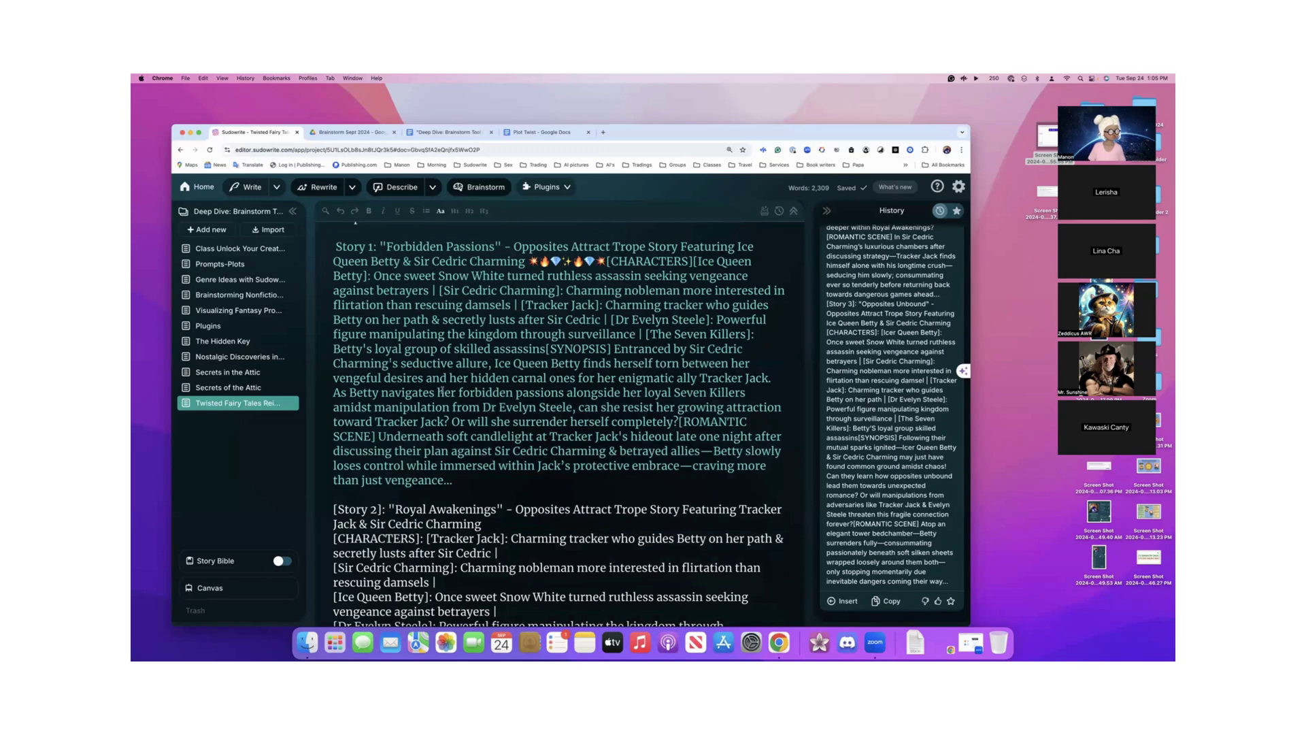
click(213, 326)
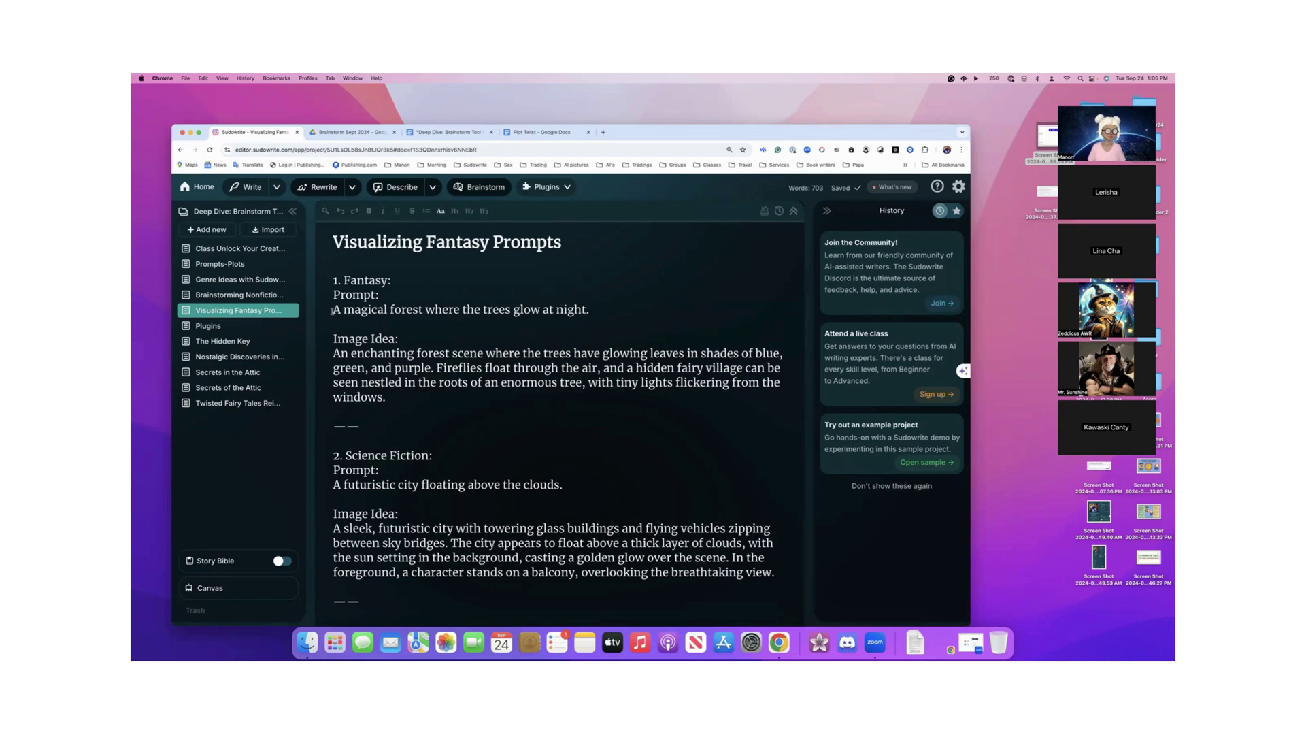
drag(338, 310, 601, 307)
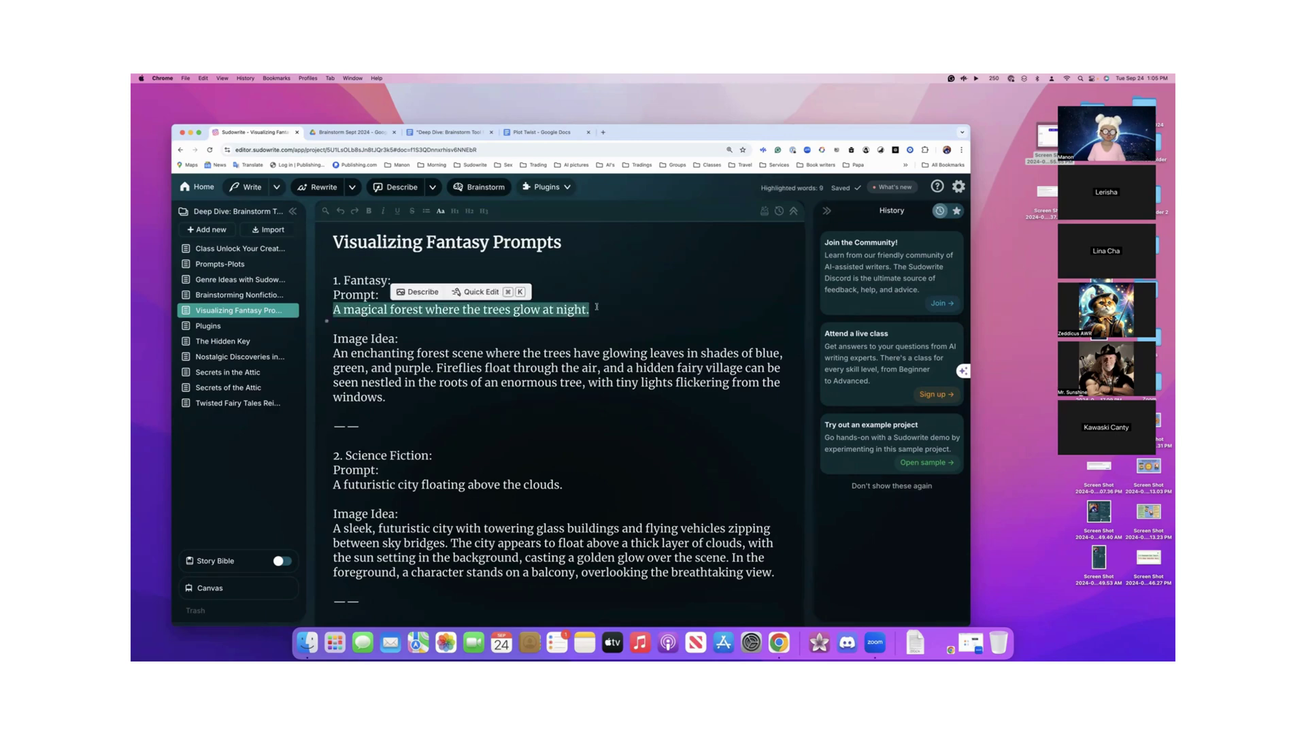
click(593, 309)
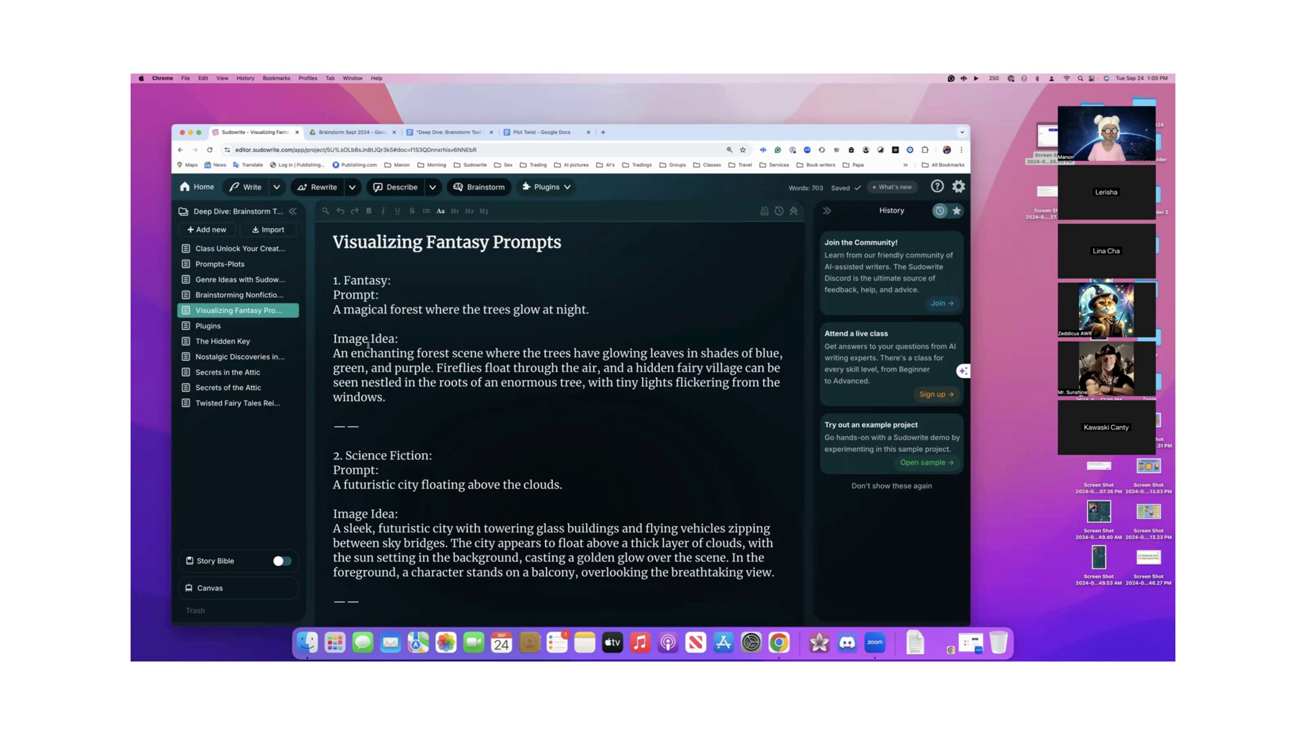
scroll(368, 343, down, 2)
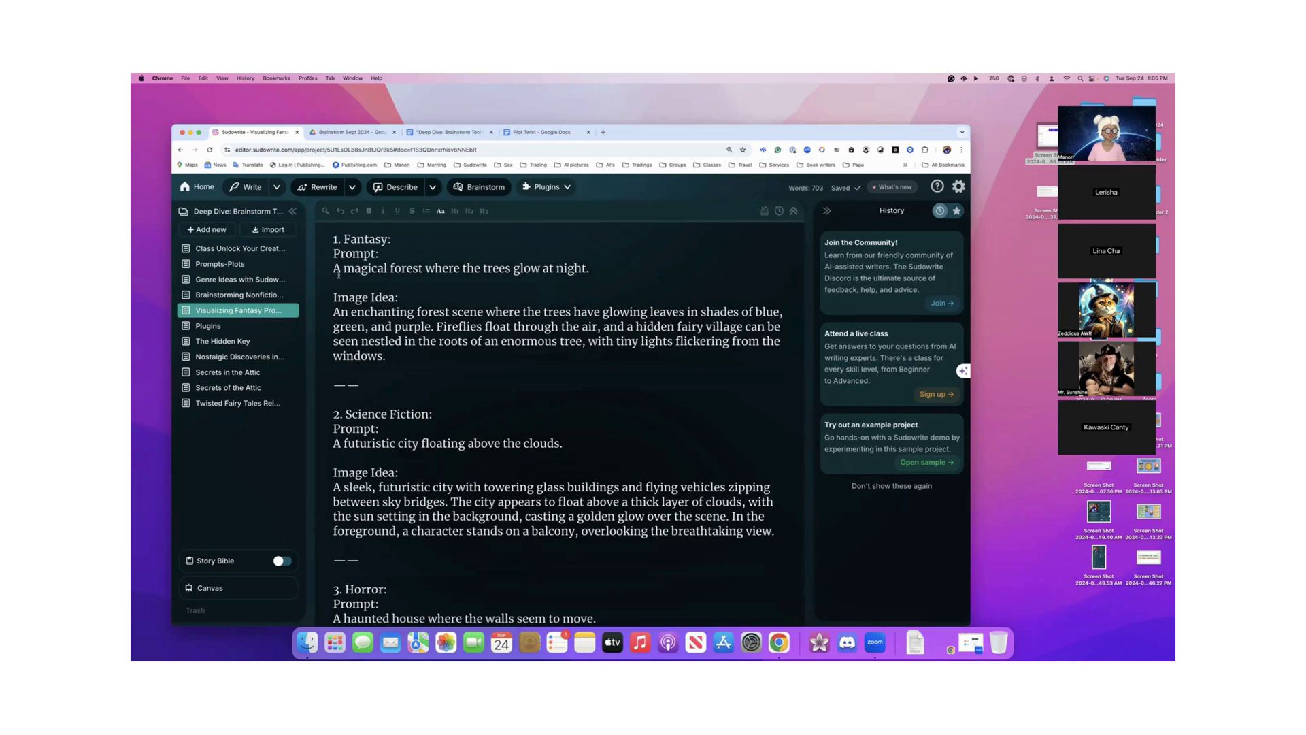
- Select the magical forest prompt and limit Describe to Sight and Metaphor, switching off Smell, Taste, Sound and Touch
triple_click(556, 275)
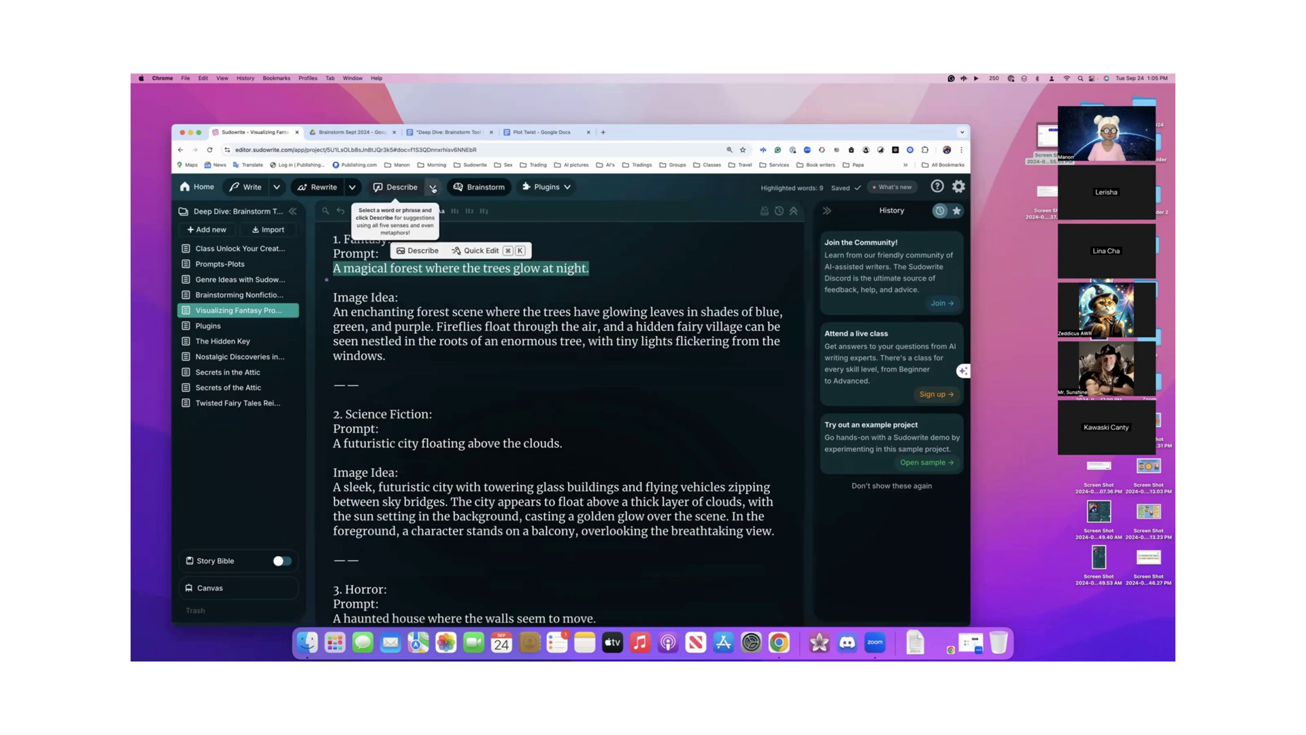
click(433, 188)
click(439, 229)
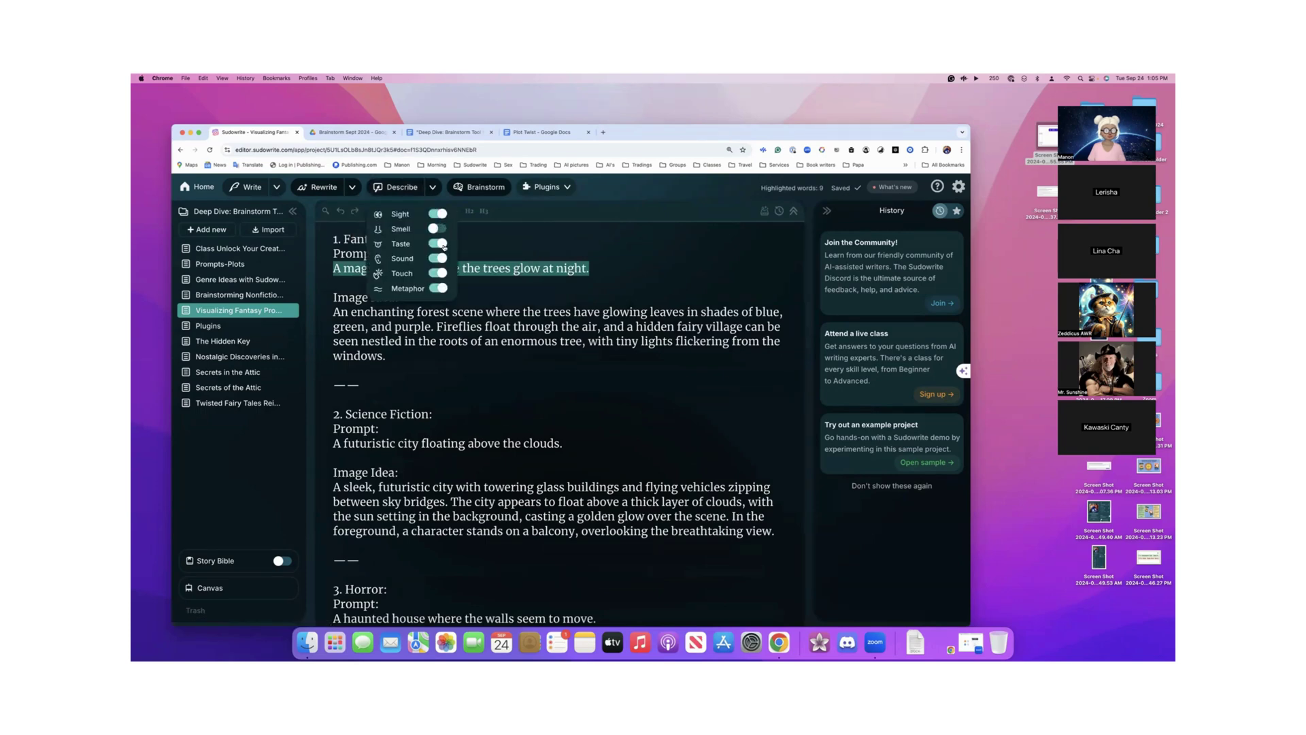
click(439, 243)
click(439, 259)
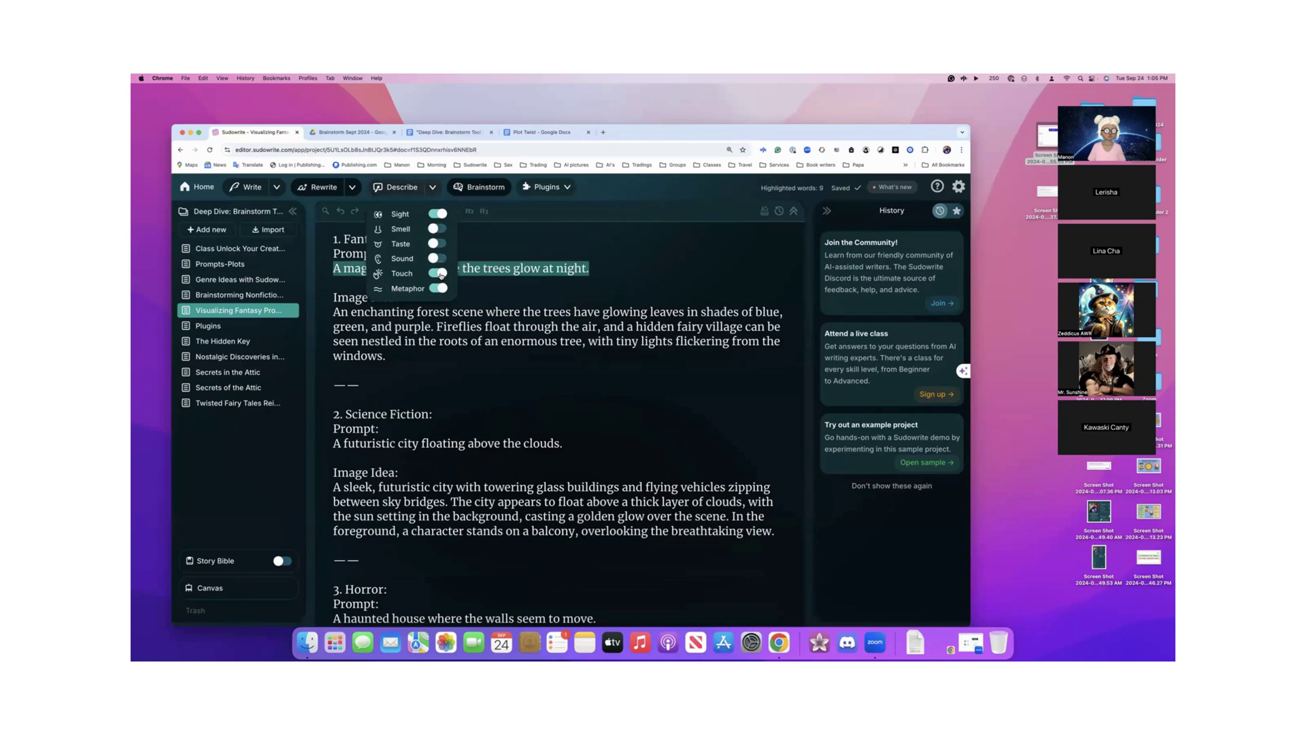
click(438, 273)
click(440, 289)
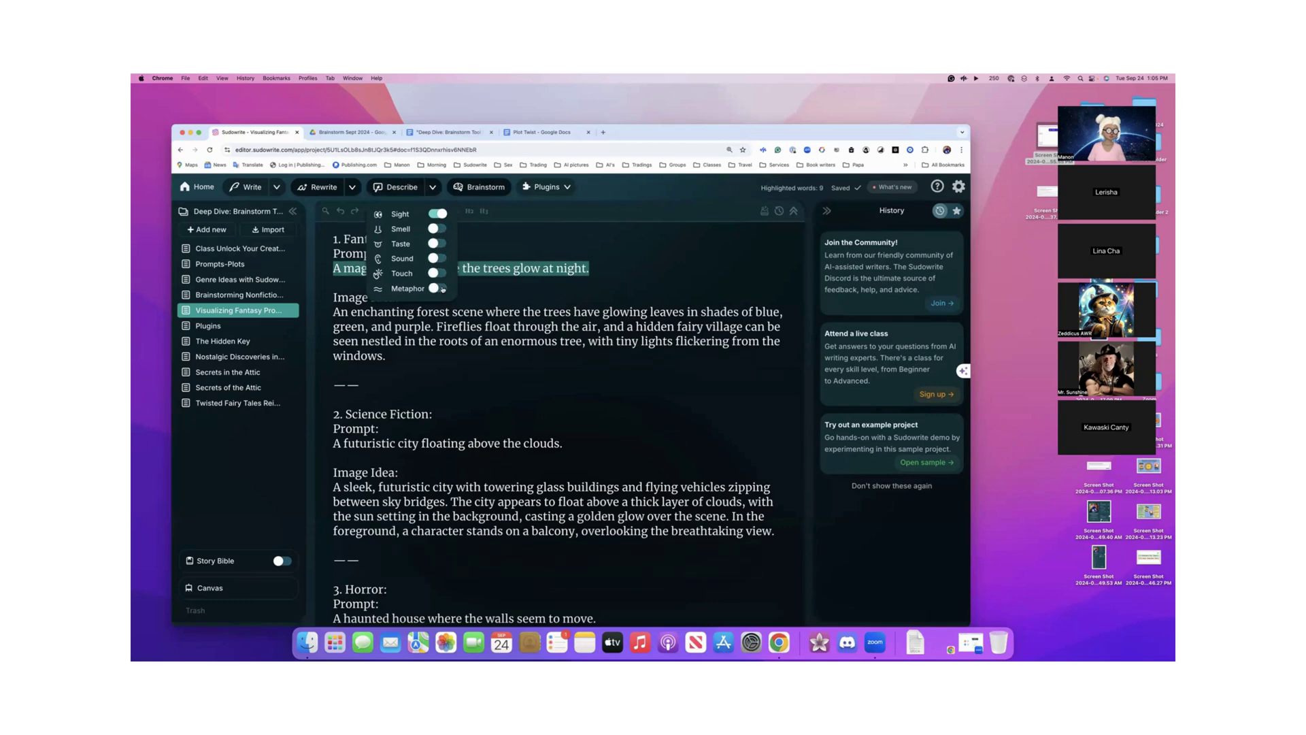
click(437, 288)
click(433, 187)
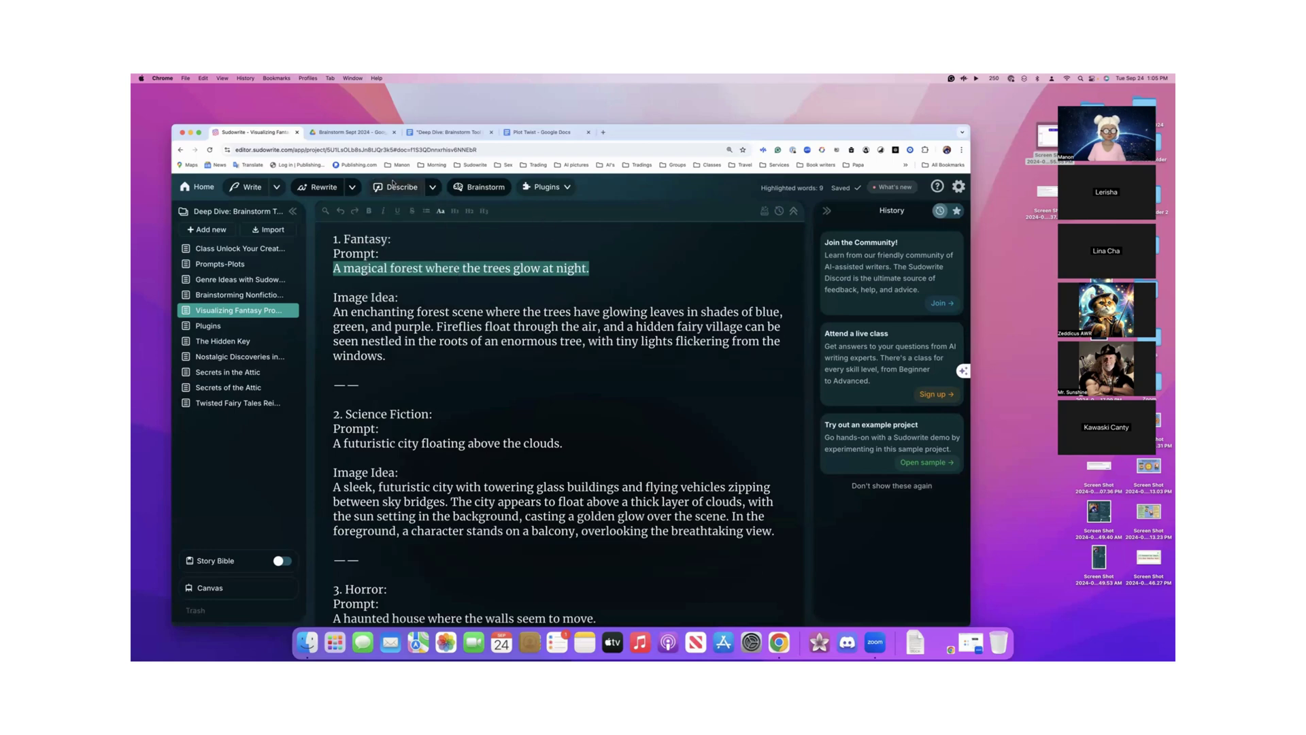
- Run Describe on the magical forest prompt and insert the generated Sight description below it
click(397, 187)
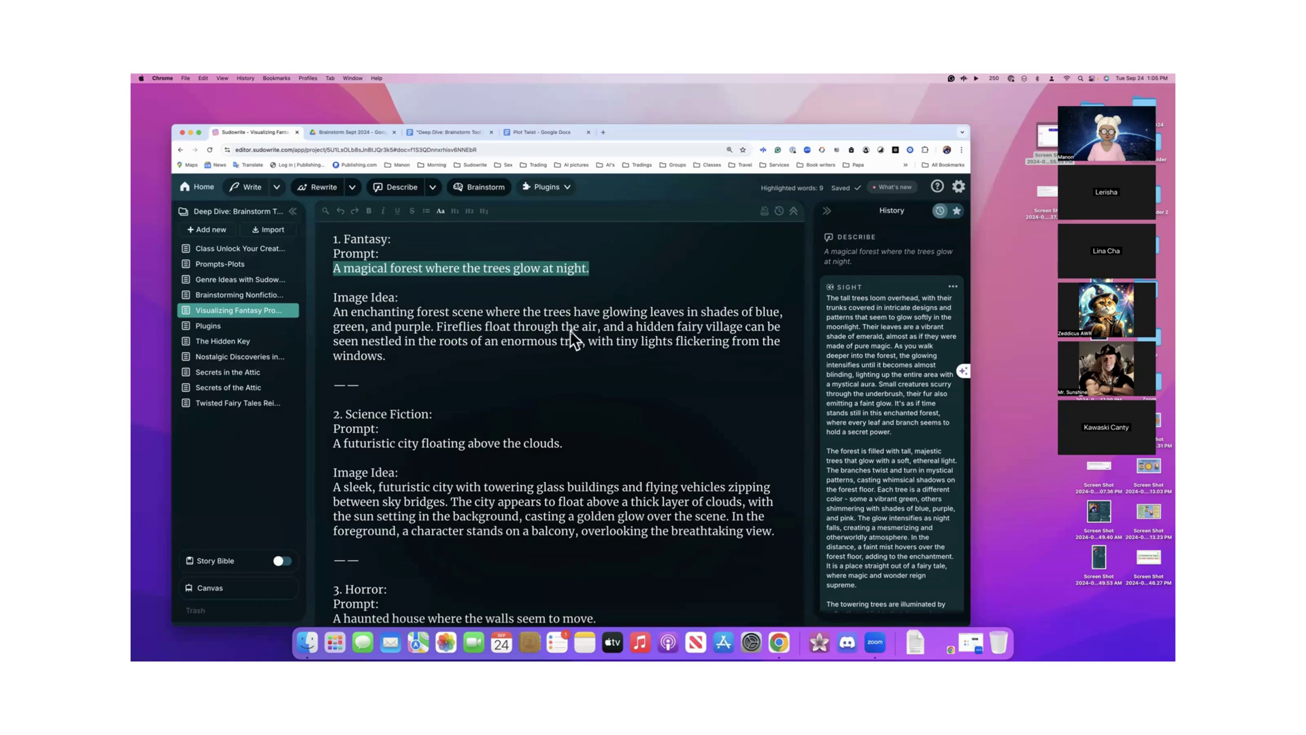
click(603, 278)
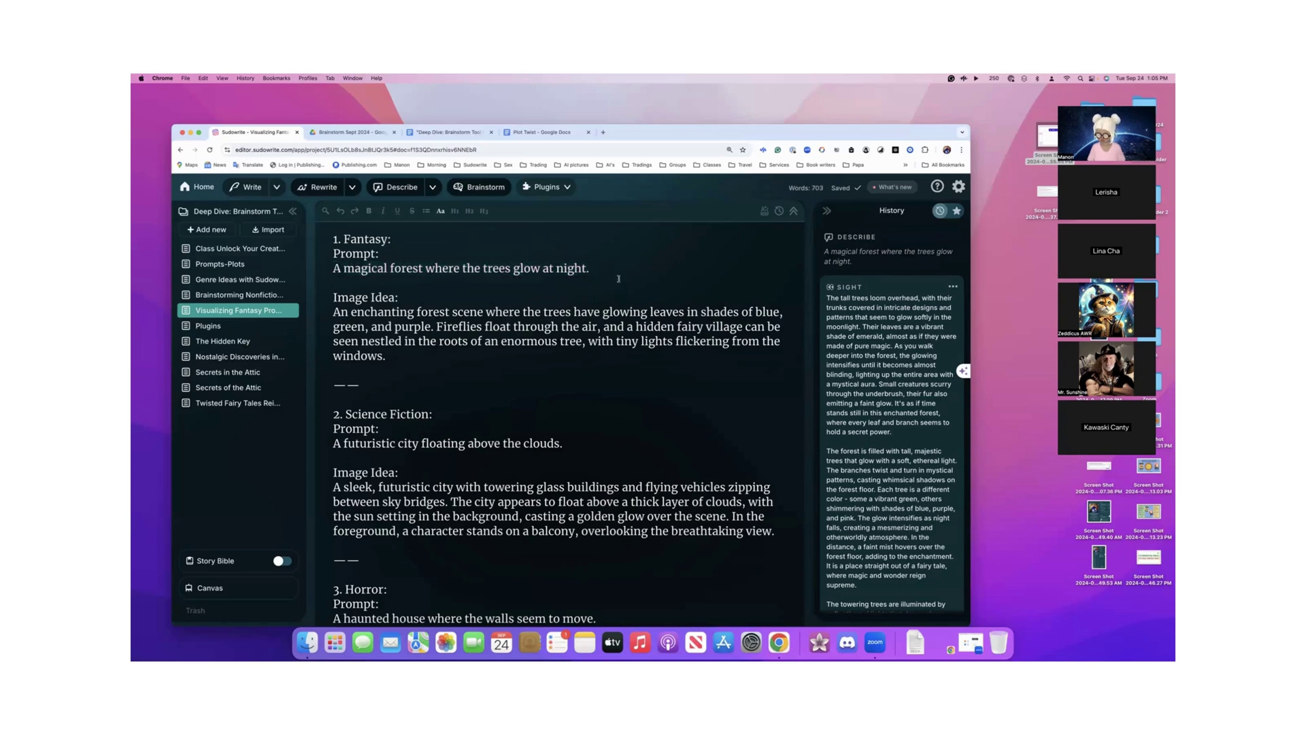
scroll(888, 433, down, 10)
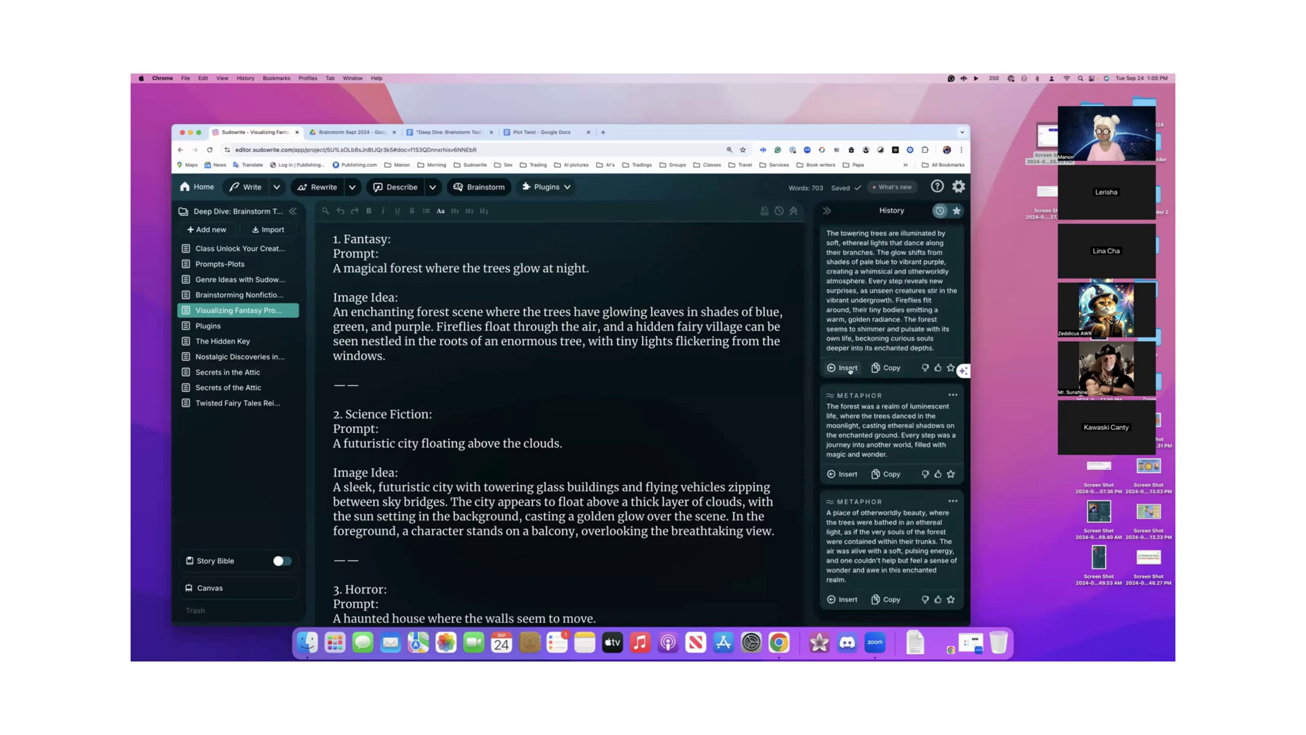
click(848, 368)
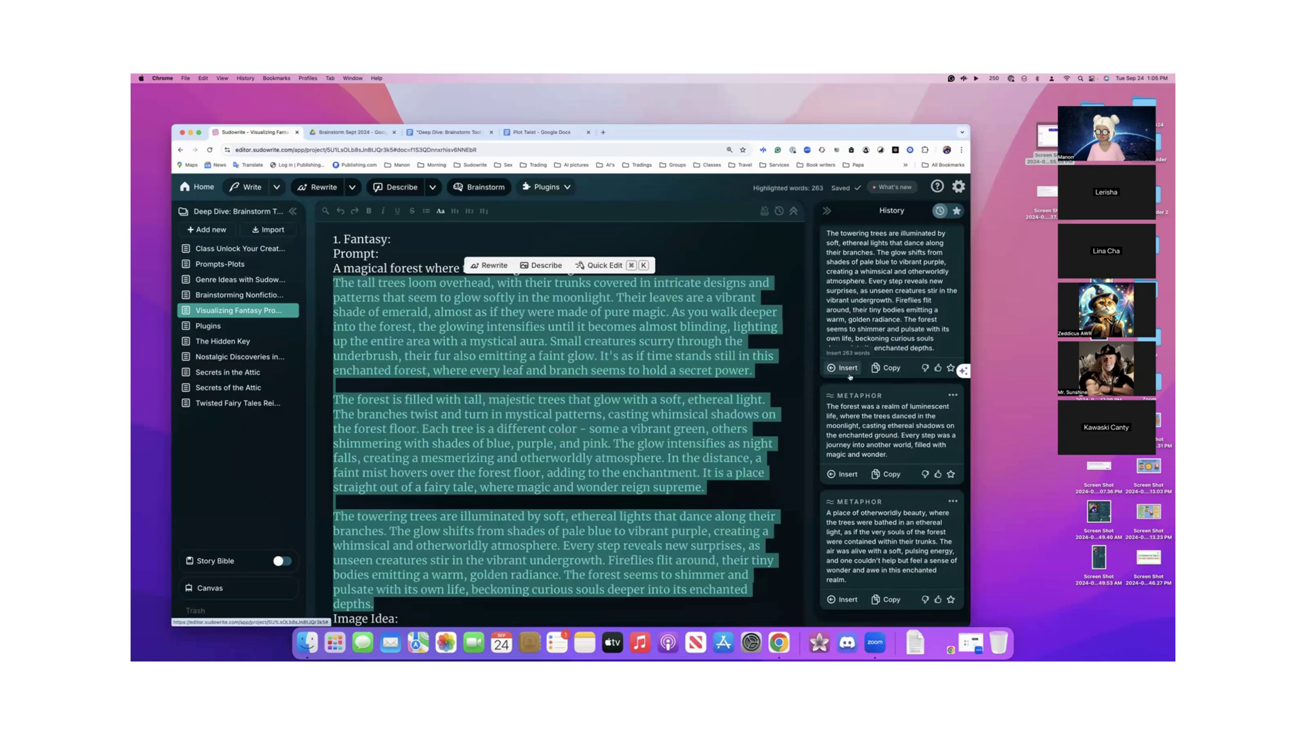
click(737, 371)
scroll(737, 371, down, 5)
scroll(736, 371, down, 5)
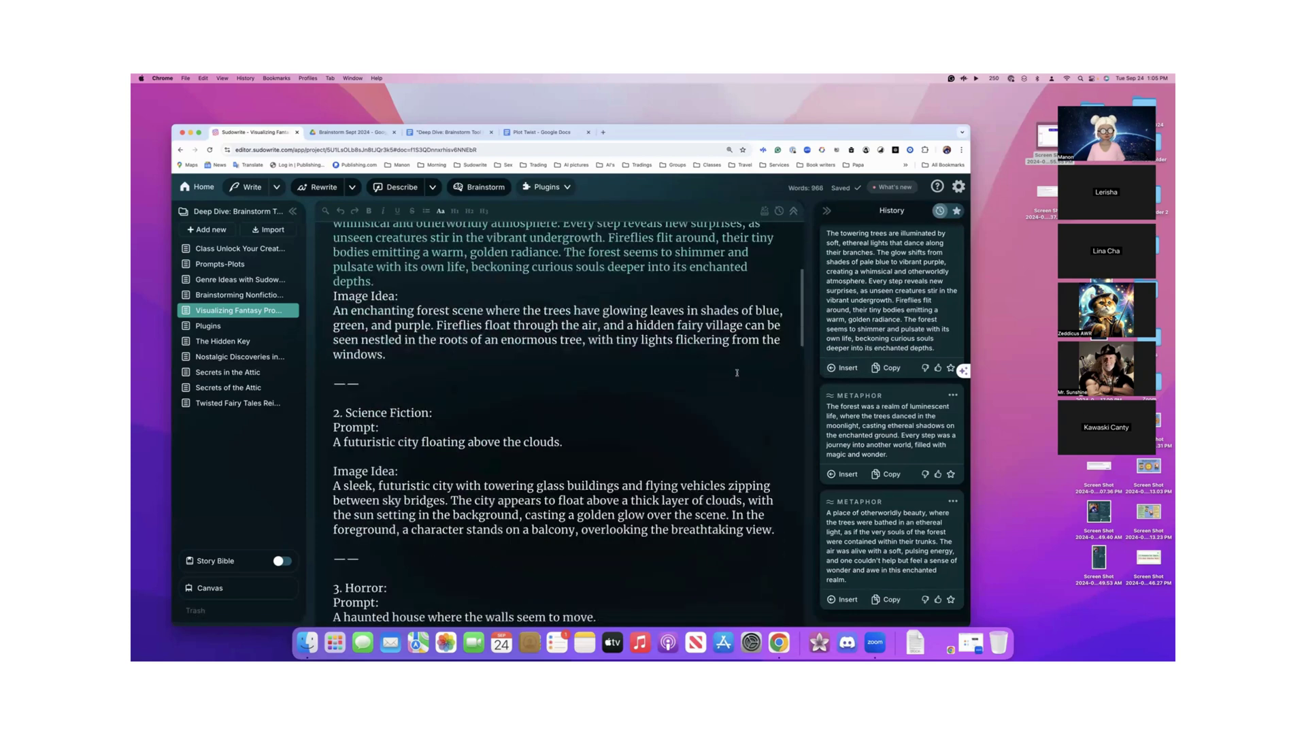
- Add blank lines after the Sight description and insert the "A place of otherworldly beauty" metaphor there, separated from "Image Idea" by a blank line
scroll(476, 347, up, 4)
click(427, 339)
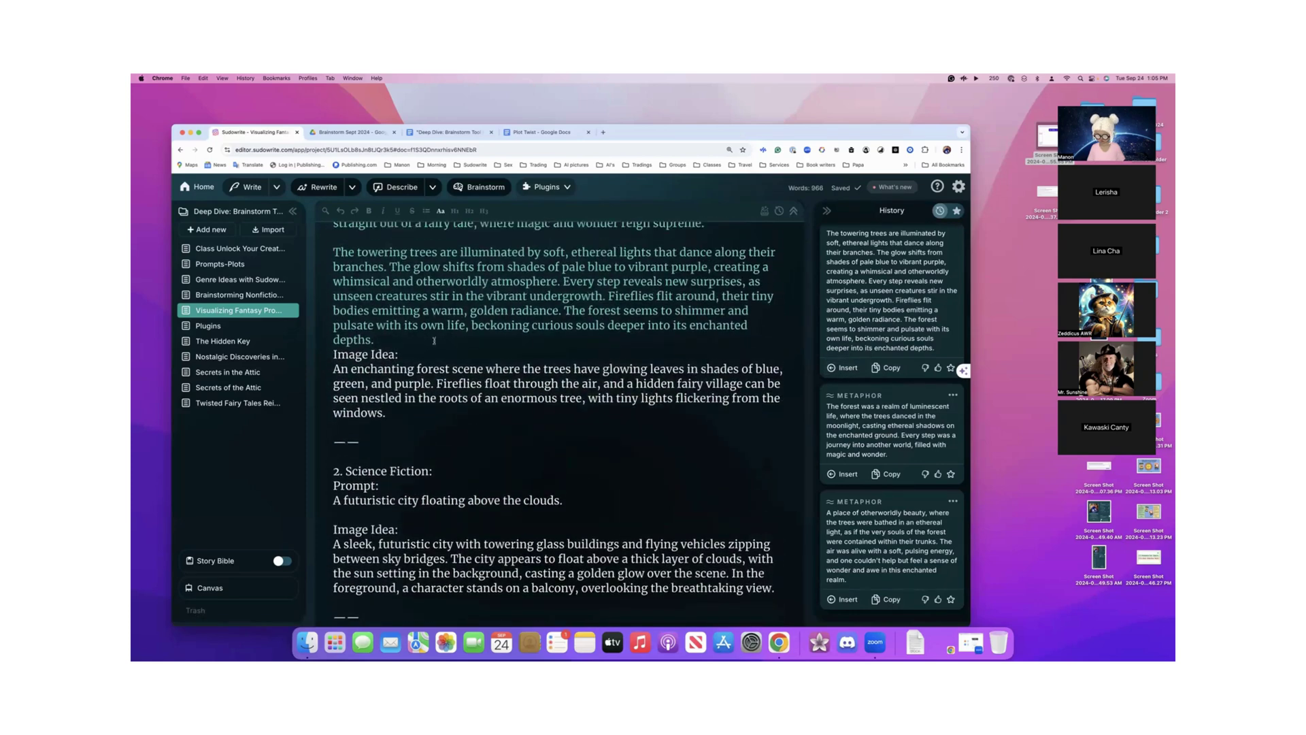
key(Return)
key(Return)
key(Return)
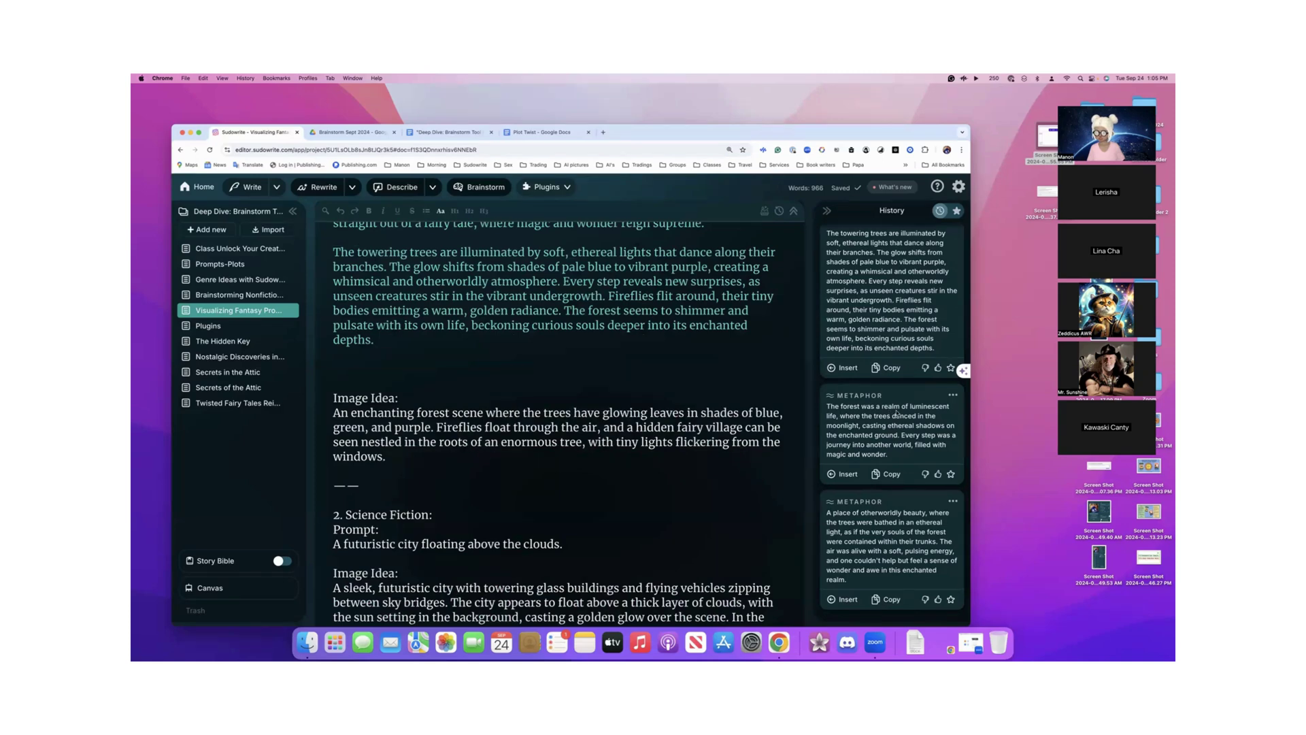
click(844, 599)
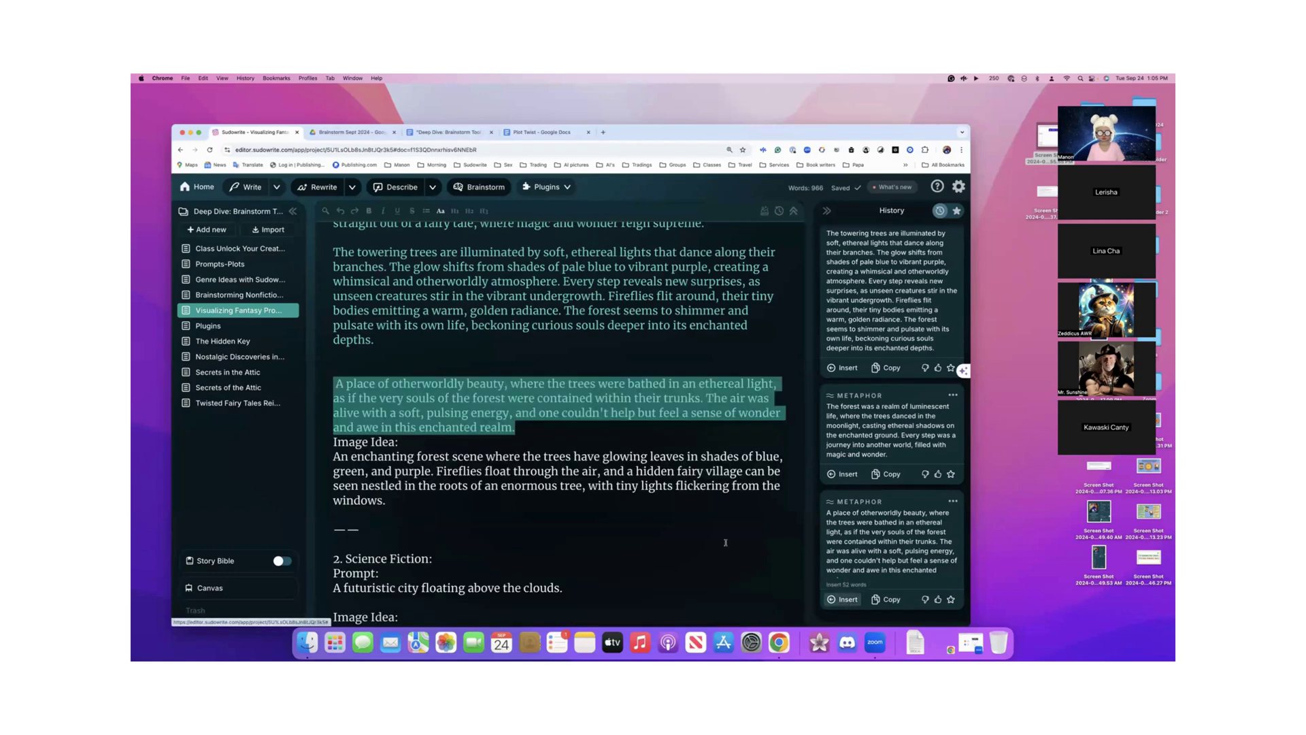
click(627, 437)
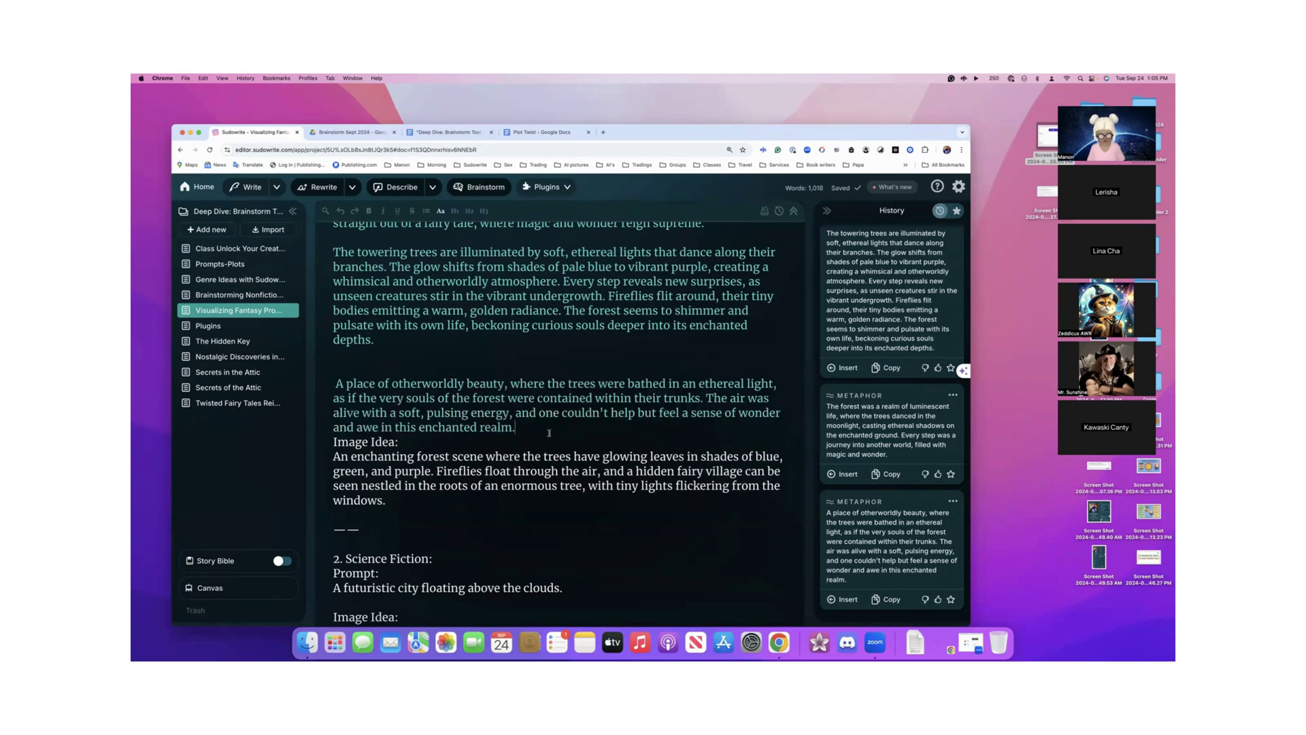
- Review the inserted Sight and Metaphor passages below the magical forest prompt
scroll(549, 433, up, 5)
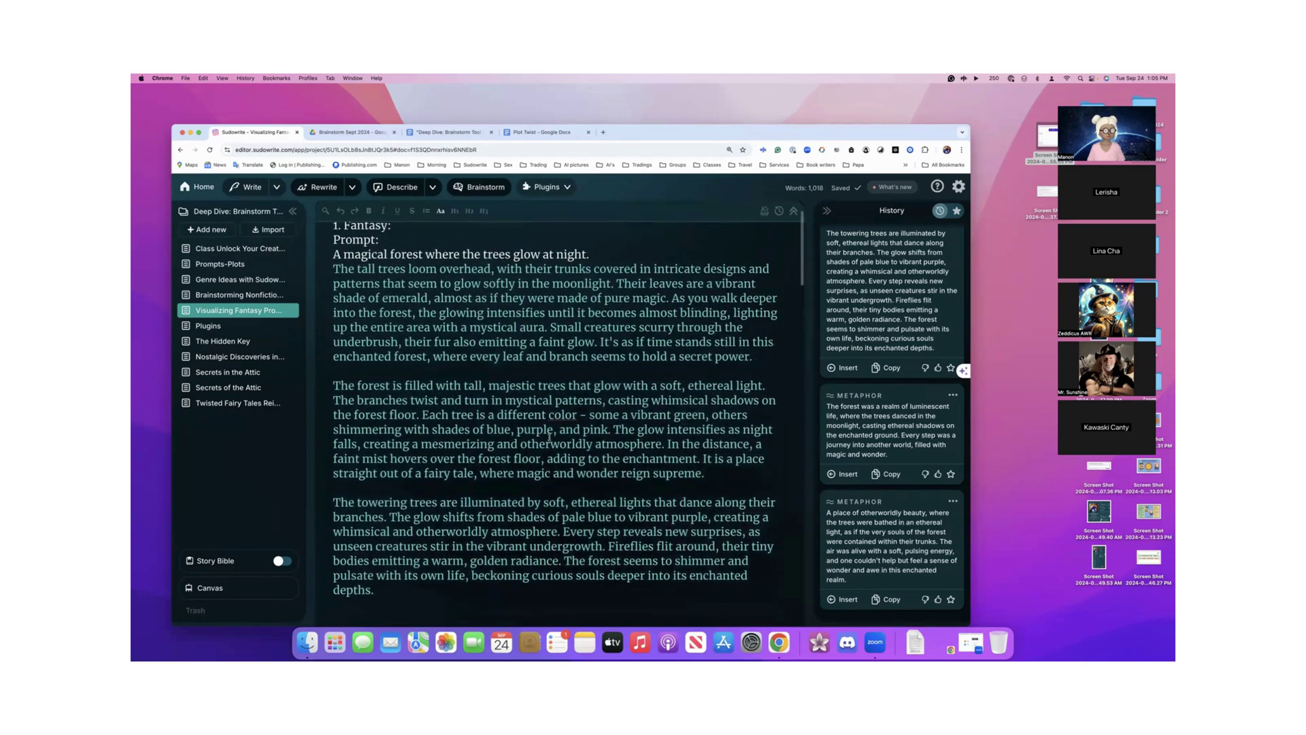
scroll(549, 432, up, 2)
scroll(549, 433, down, 5)
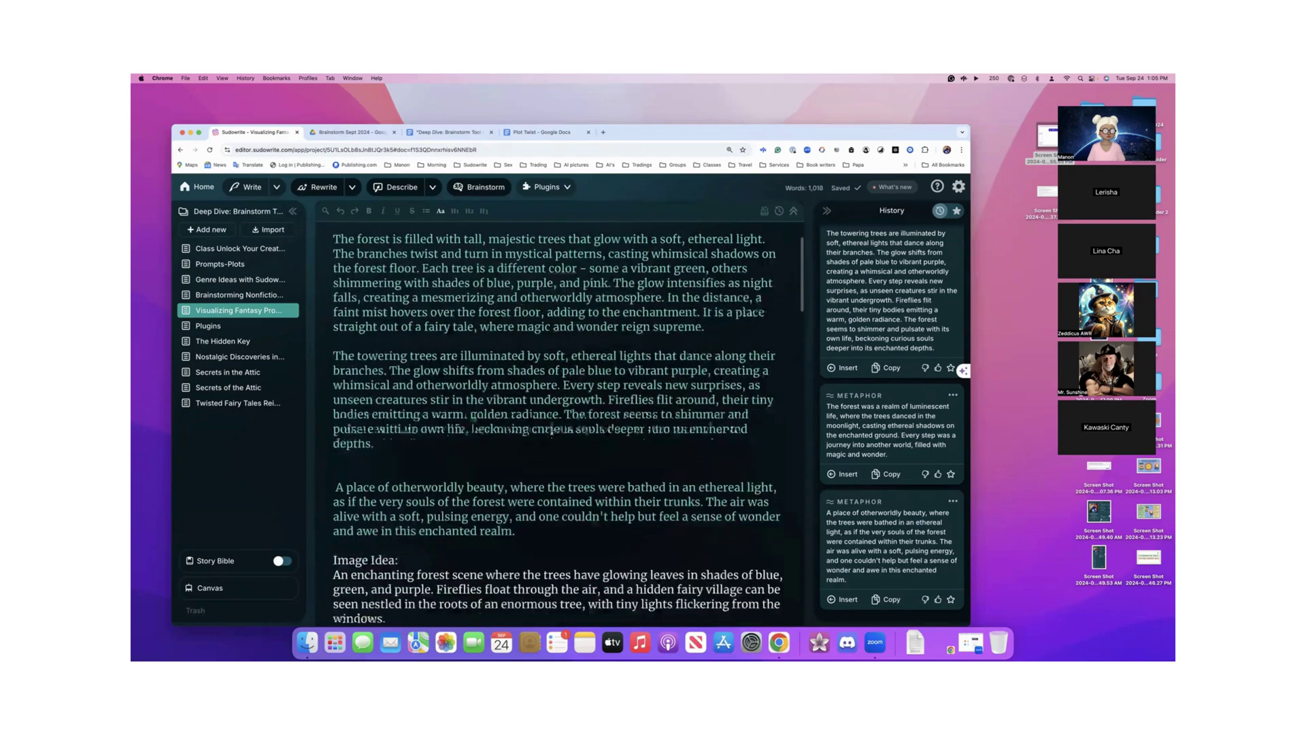
scroll(548, 439, down, 3)
scroll(548, 439, up, 4)
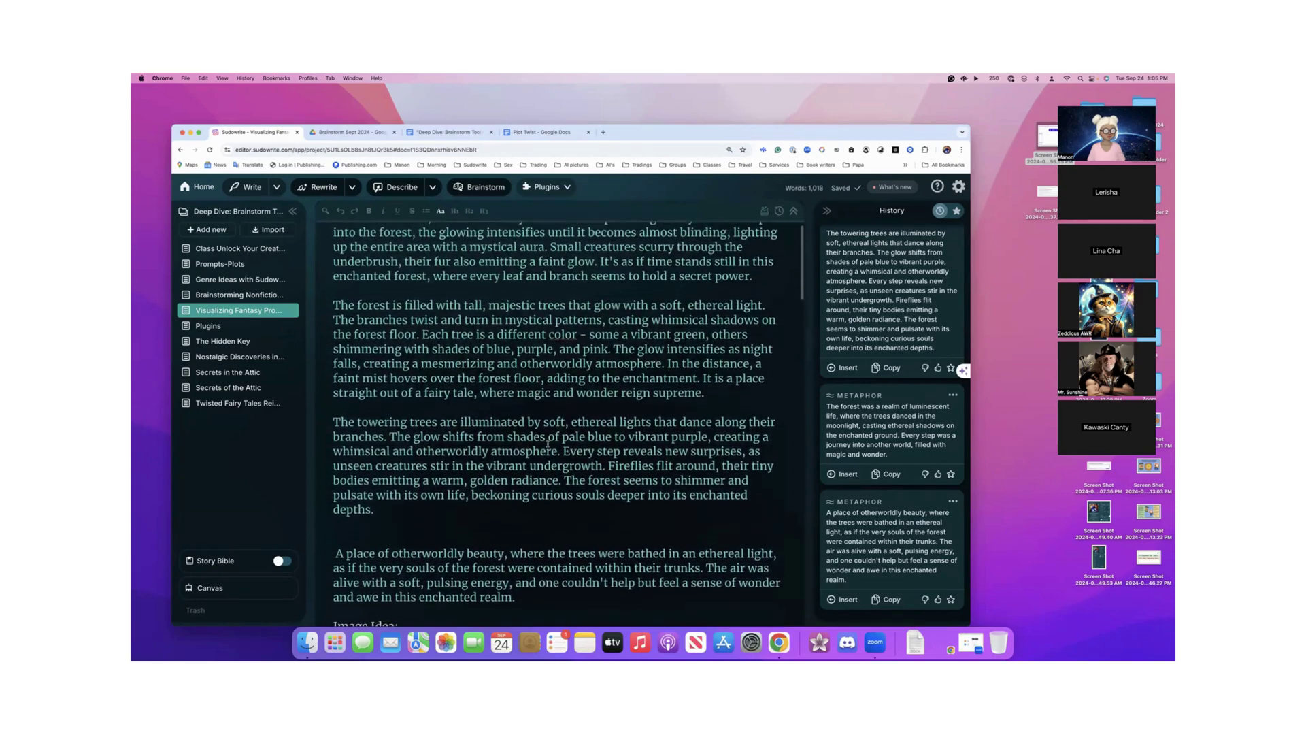
scroll(549, 444, up, 5)
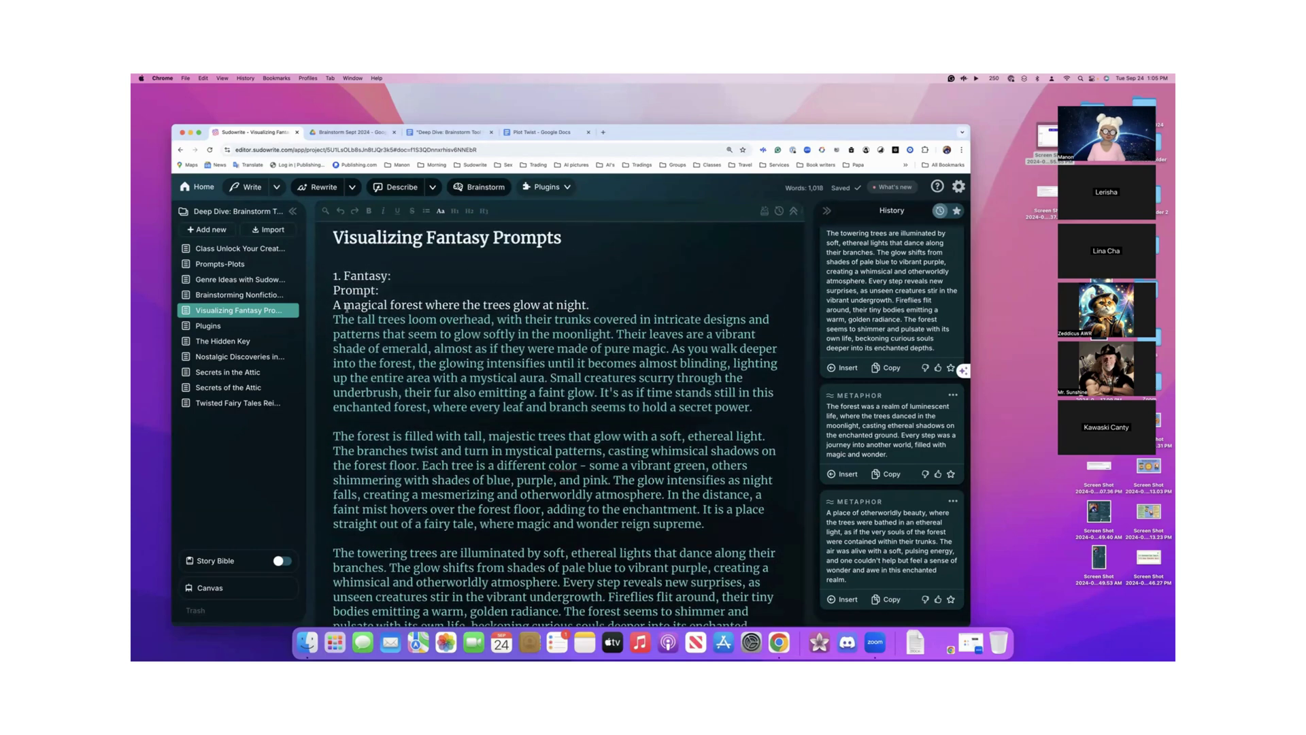
- Select the three Sight paragraphs below the magical forest prompt and run the Visualize plugin on them
drag(333, 317, 408, 473)
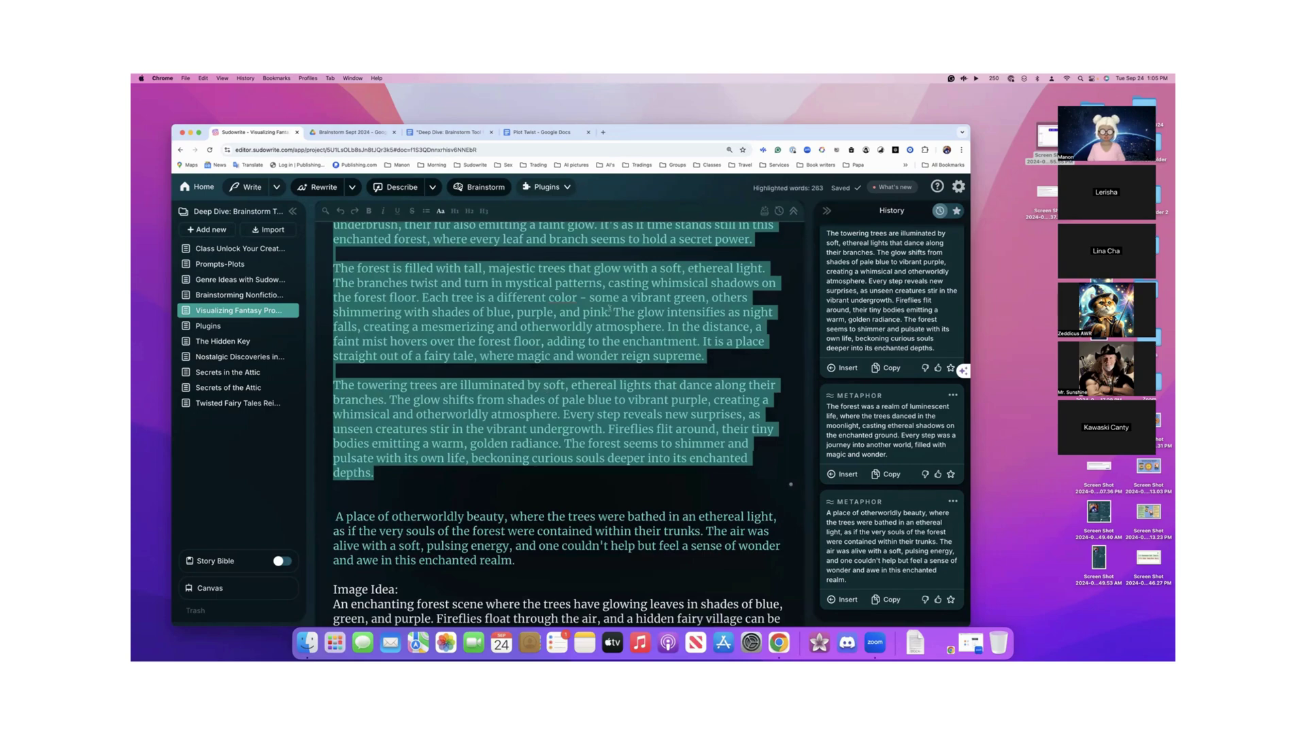
scroll(573, 221, up, 5)
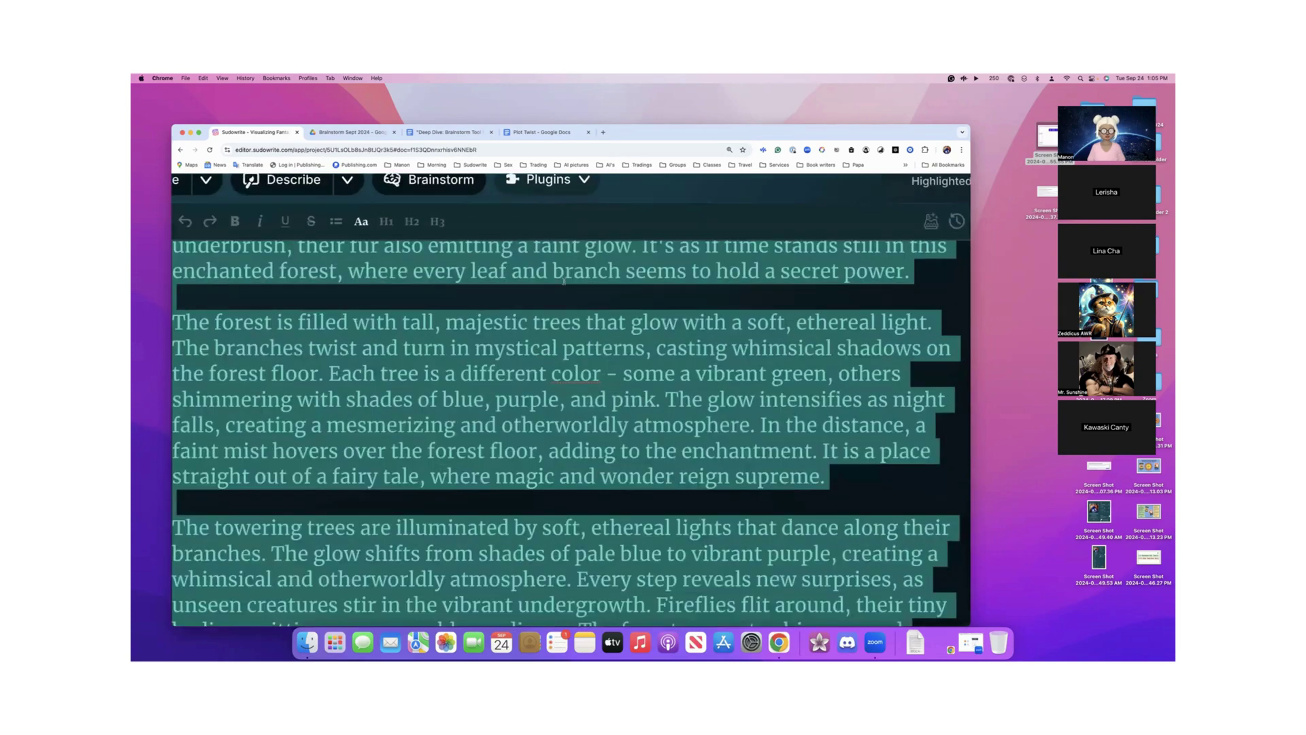
key(super+minus)
key(super+minus)
key(super+minus)
click(567, 189)
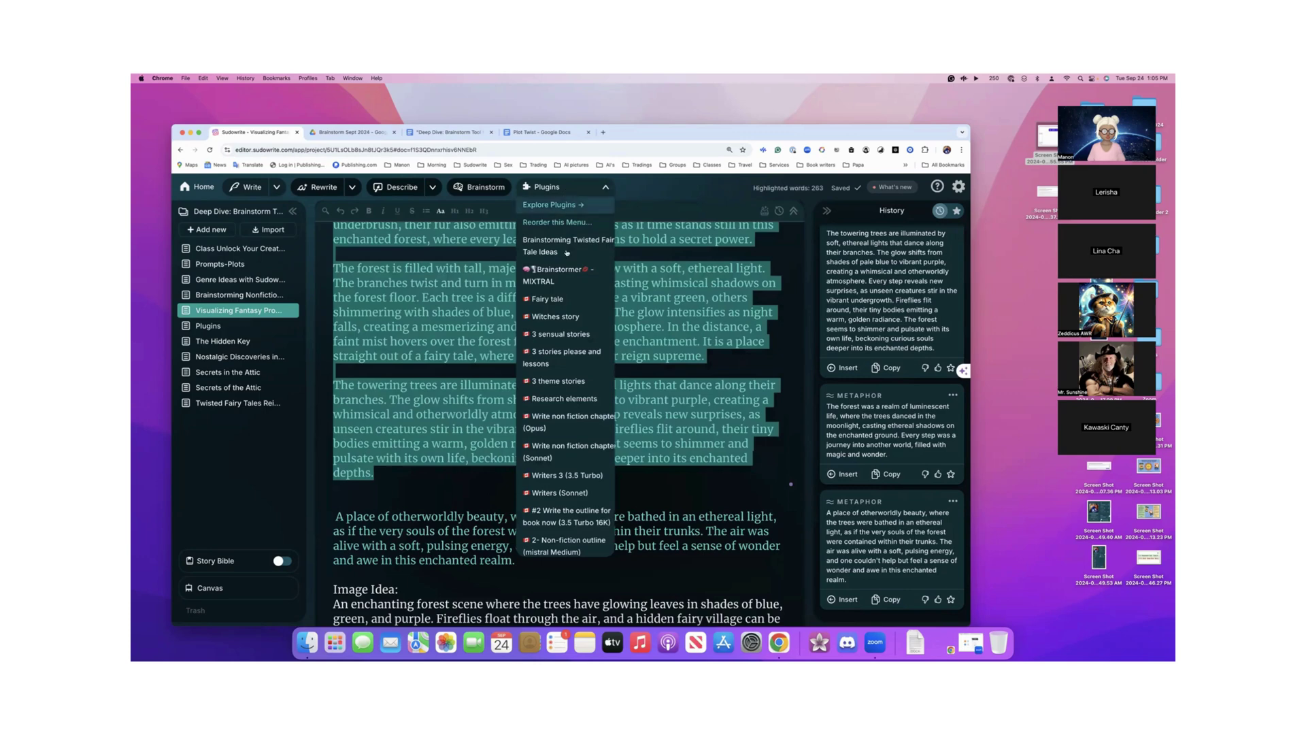
scroll(568, 327, down, 5)
scroll(567, 381, down, 3)
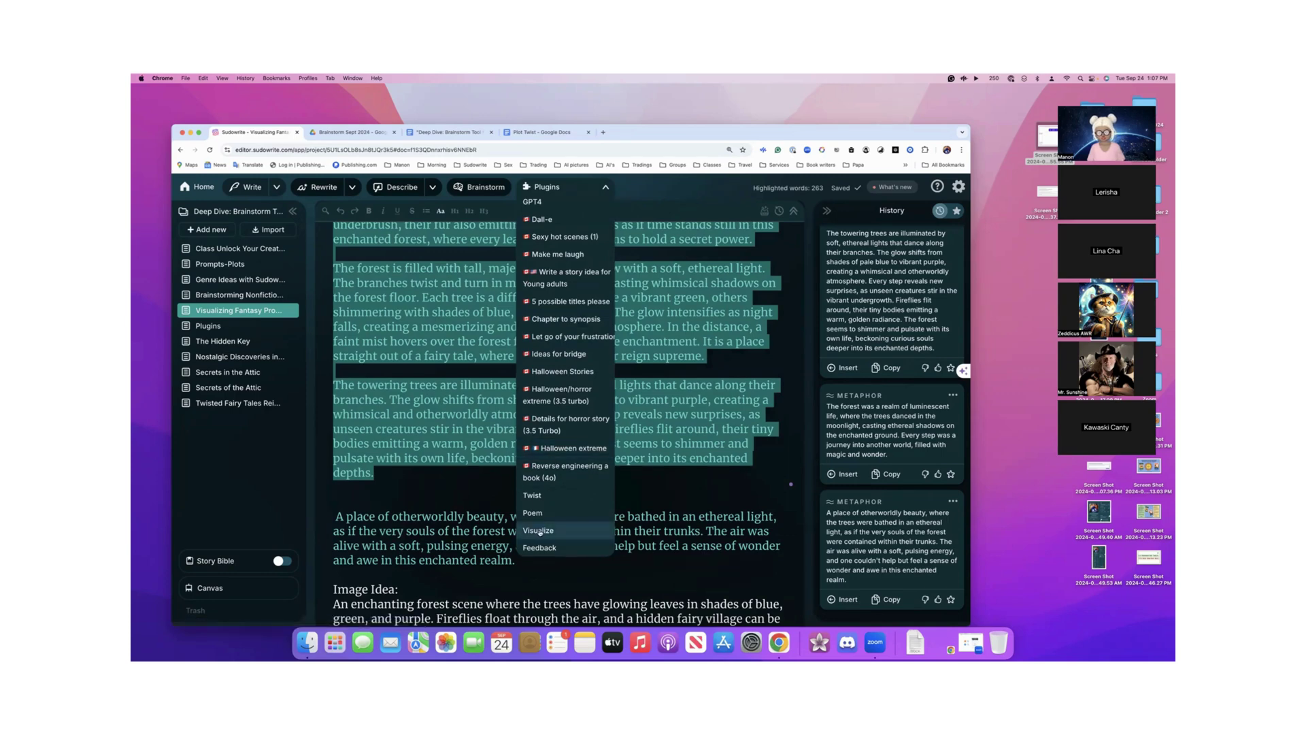
click(539, 531)
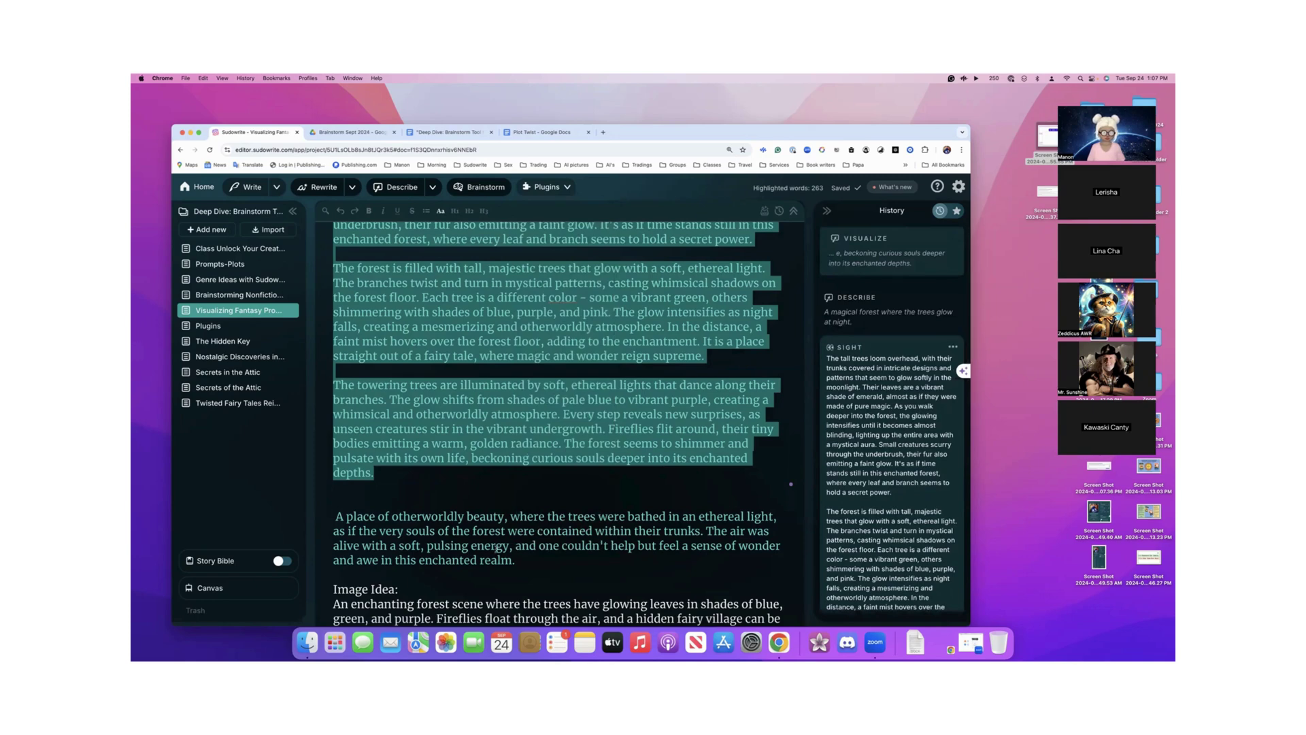
- Run Visualize on the "A place of otherworldly beauty" metaphor paragraph
scroll(479, 558, down, 2)
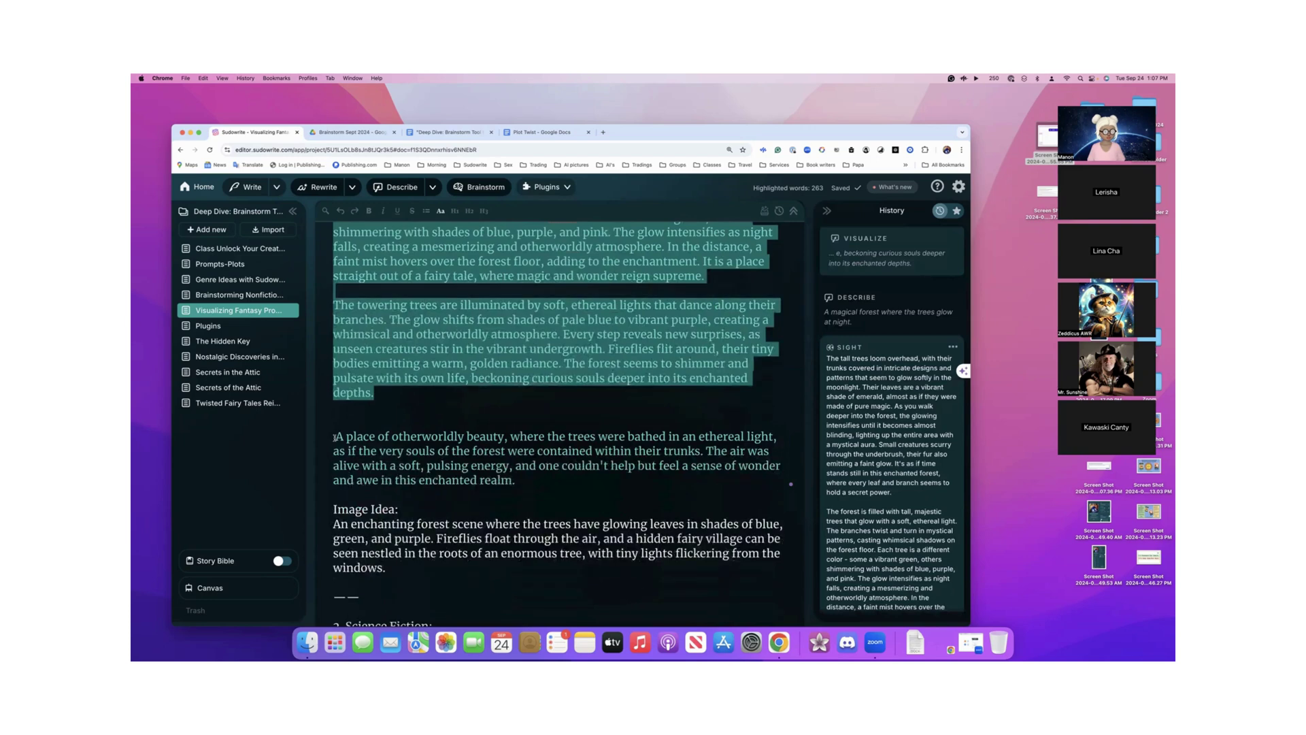
click(334, 436)
drag(334, 437, 527, 483)
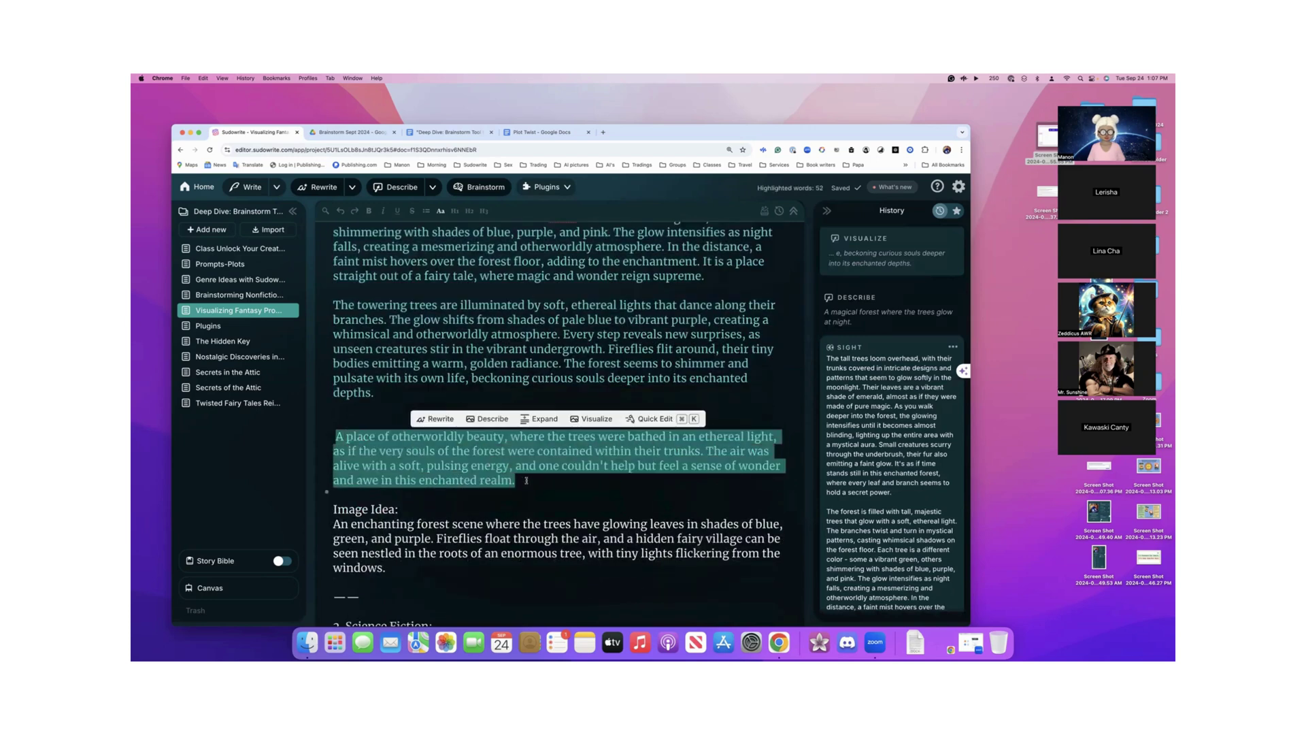
click(596, 420)
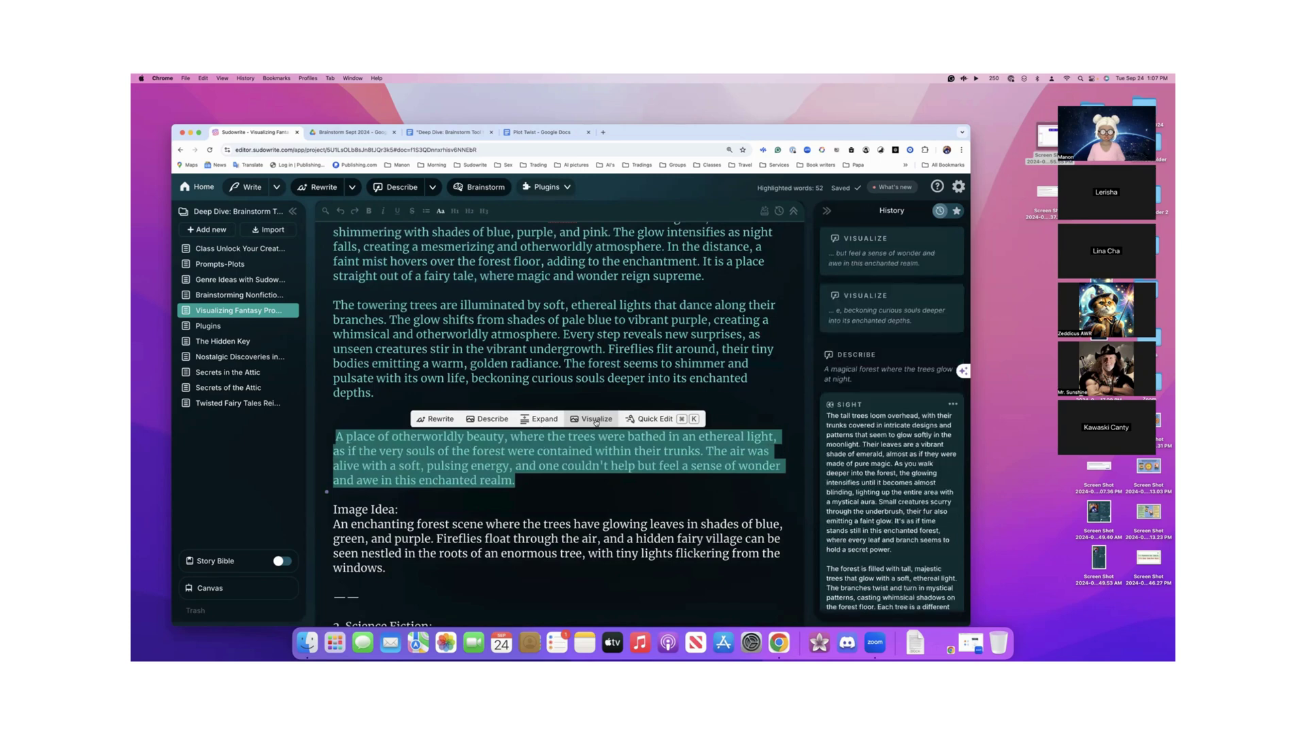
- Run Visualize on the "An enchanting forest scene" paragraph under the Fantasy Image Idea heading
scroll(605, 466, down, 2)
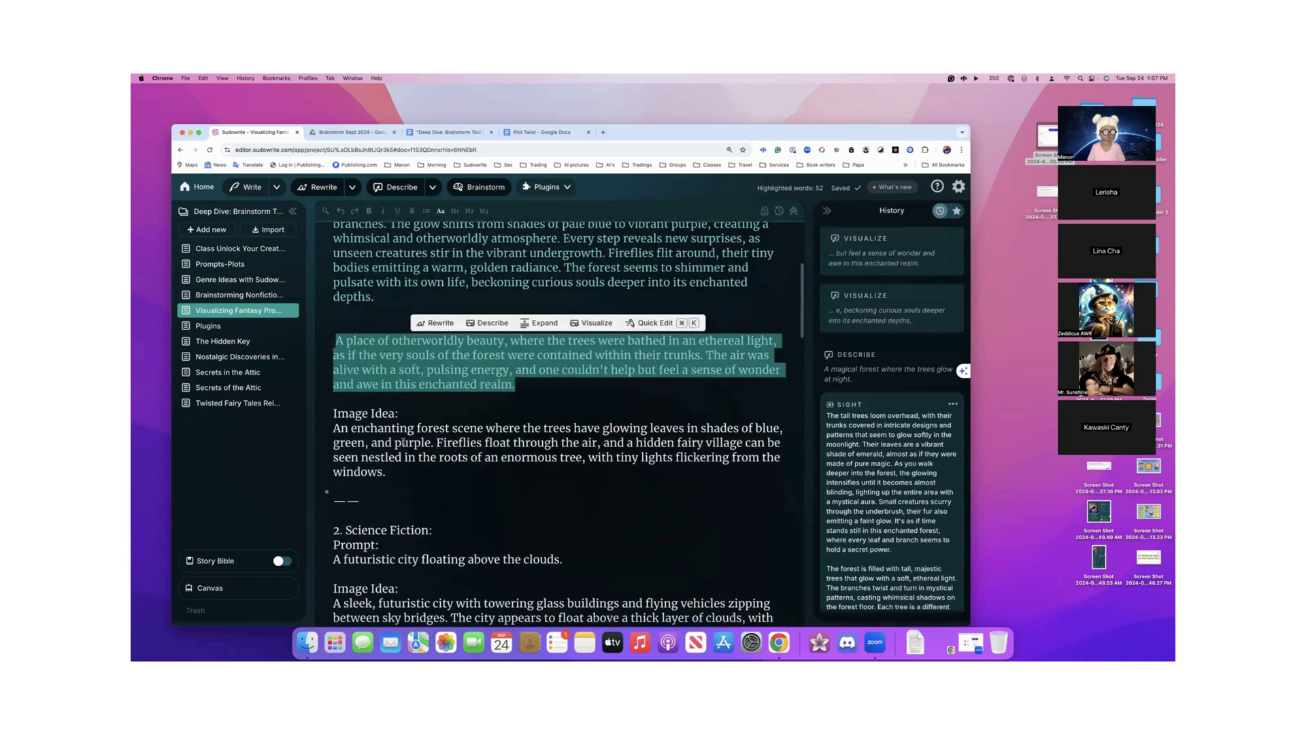
drag(332, 429, 387, 472)
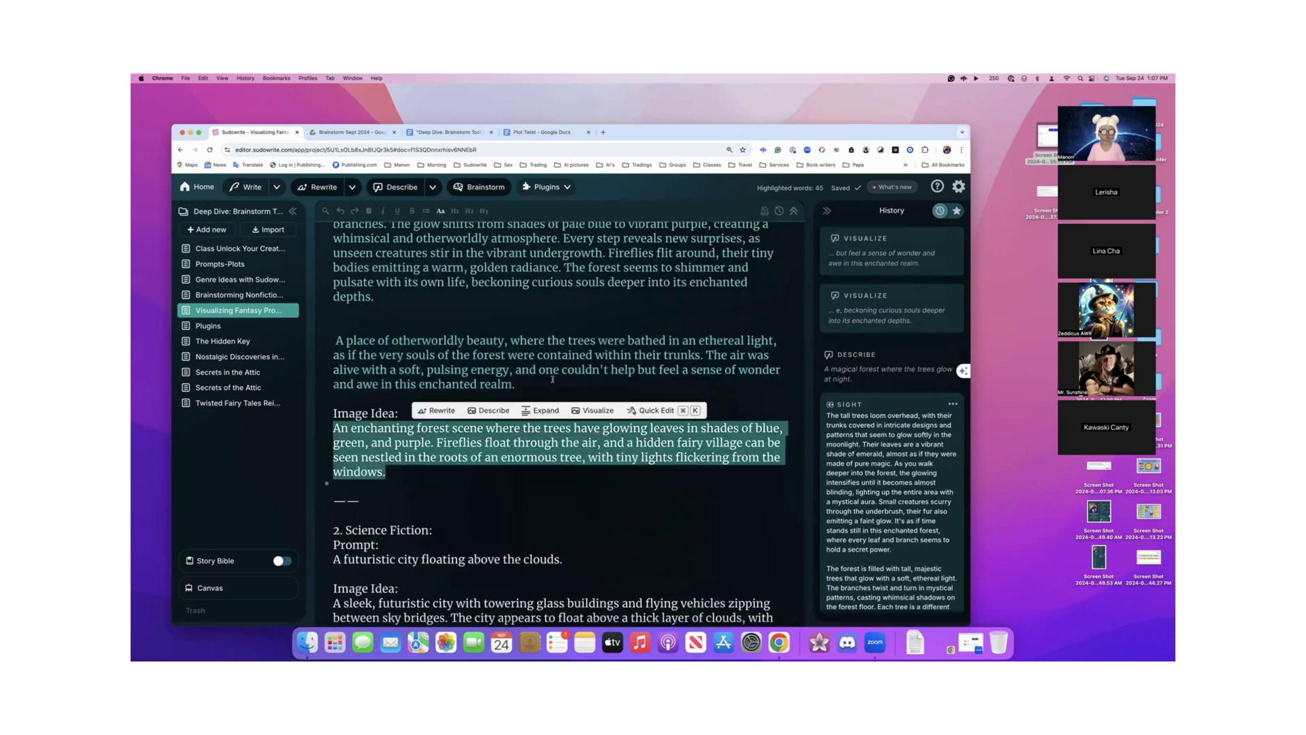
click(596, 411)
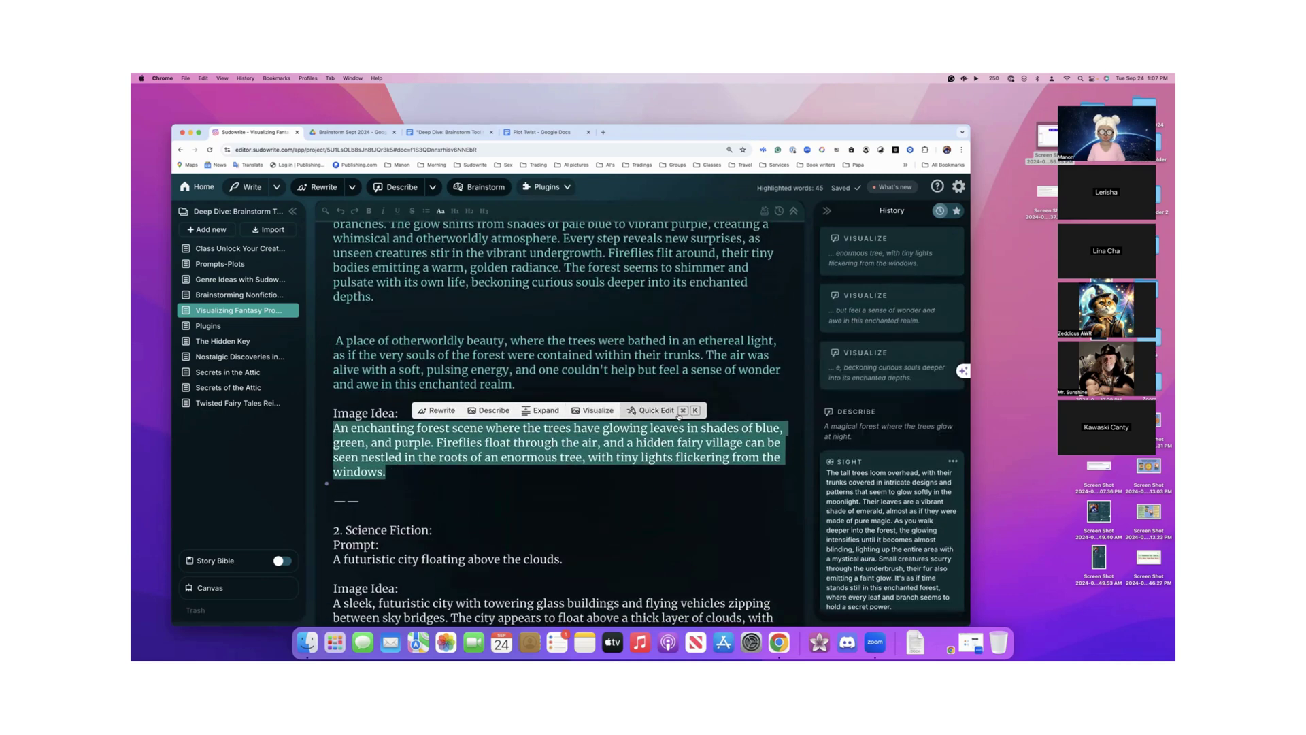
- Examine the generated forest images in the history and compare them with their source passages
scroll(694, 415, up, 3)
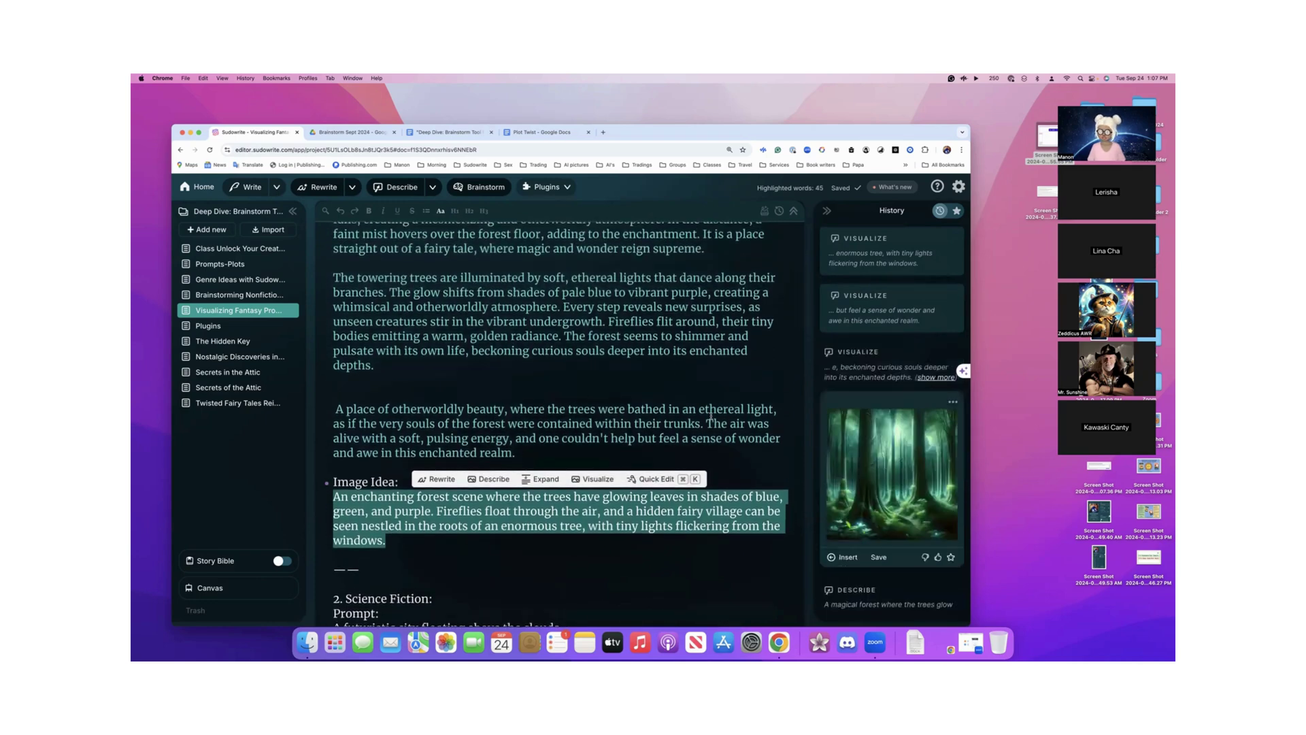
scroll(711, 417, down, 3)
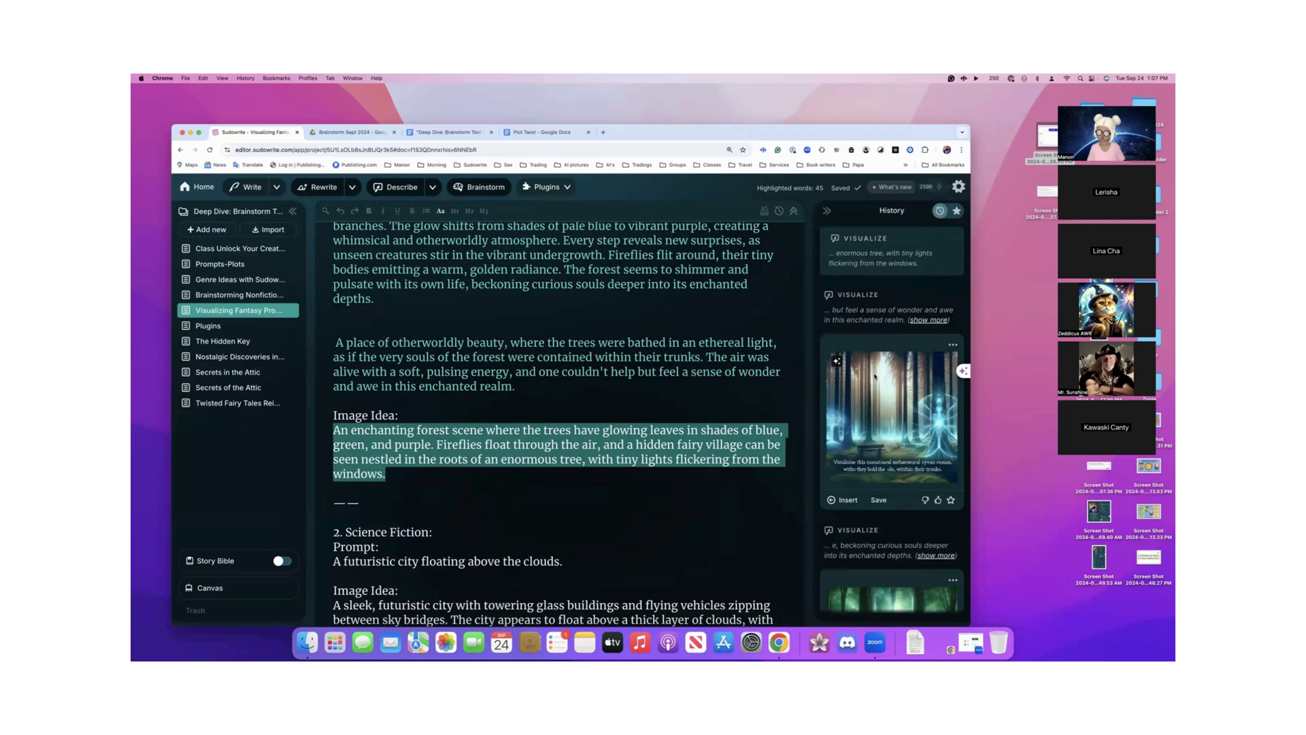
scroll(875, 375, down, 5)
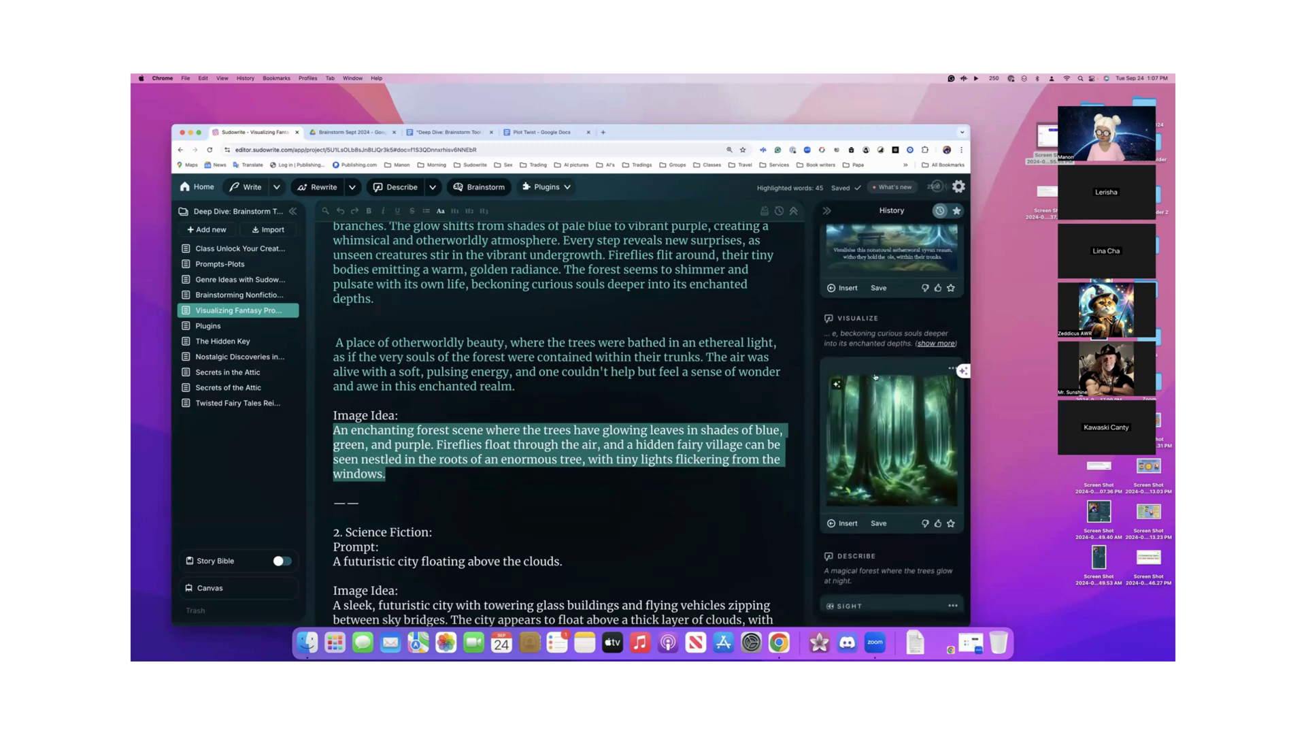
scroll(875, 376, up, 3)
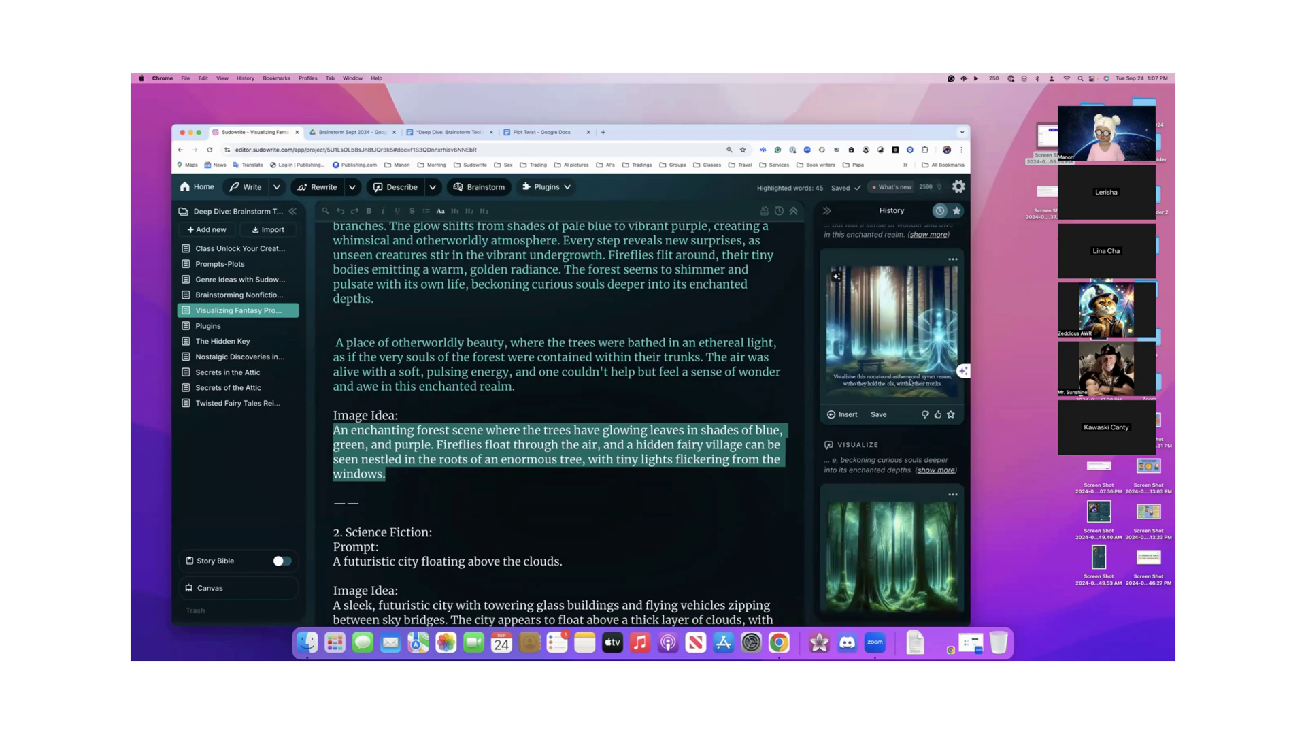
scroll(911, 382, up, 3)
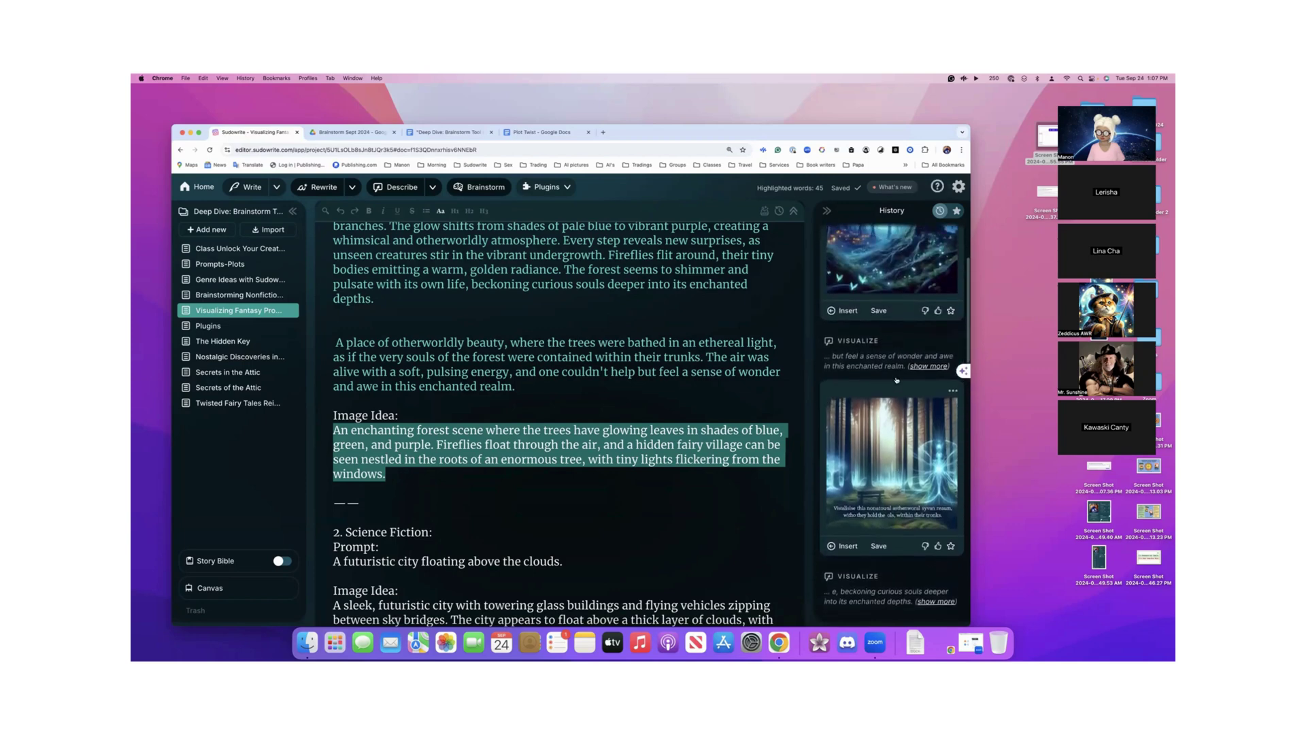
scroll(897, 380, up, 3)
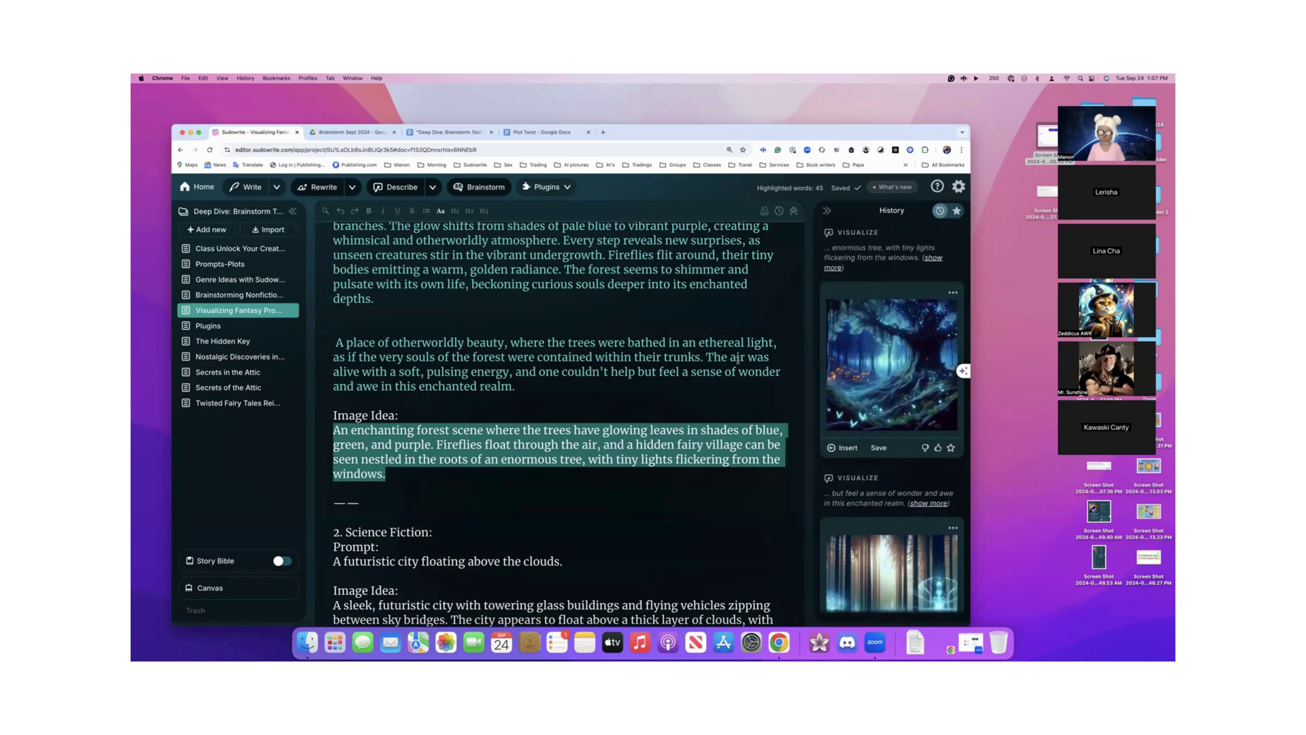
scroll(895, 253, down, 3)
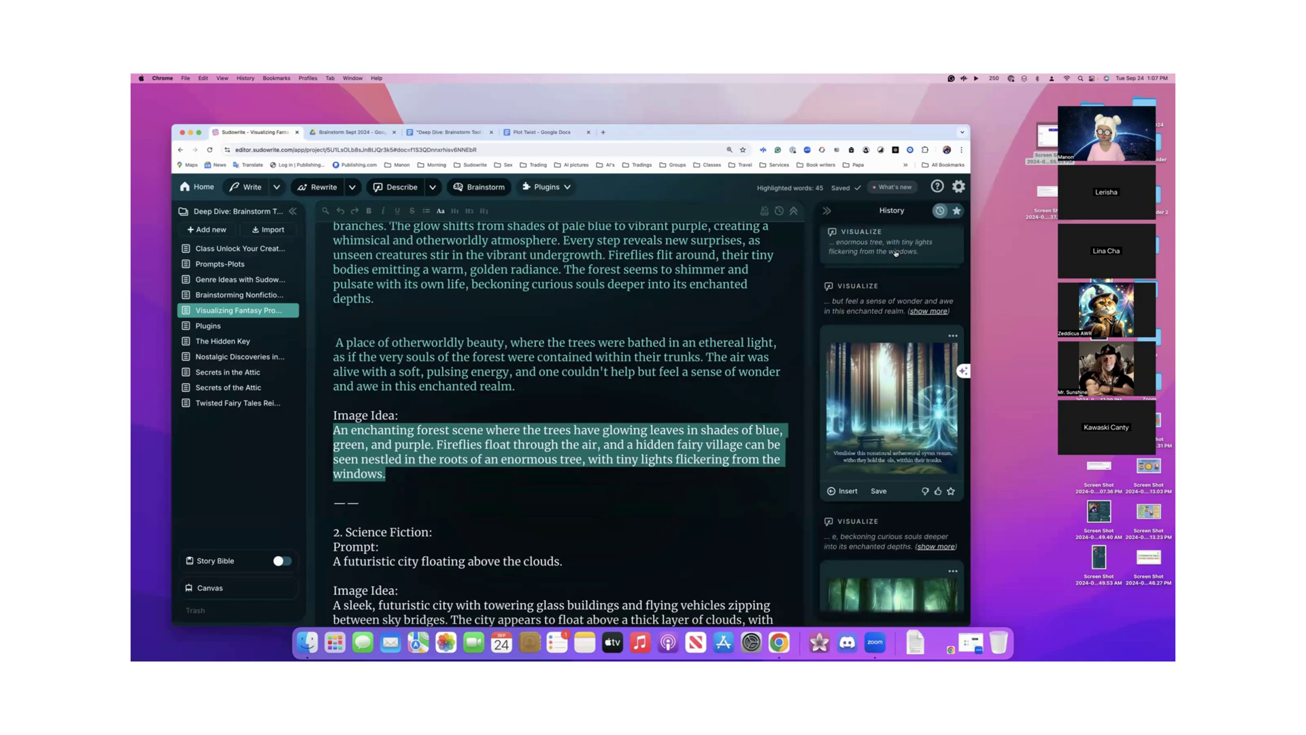
- Expand the prompt of the Image Idea visualization and insert its image after the paragraph ending "flickering from the windows."
click(896, 253)
click(933, 260)
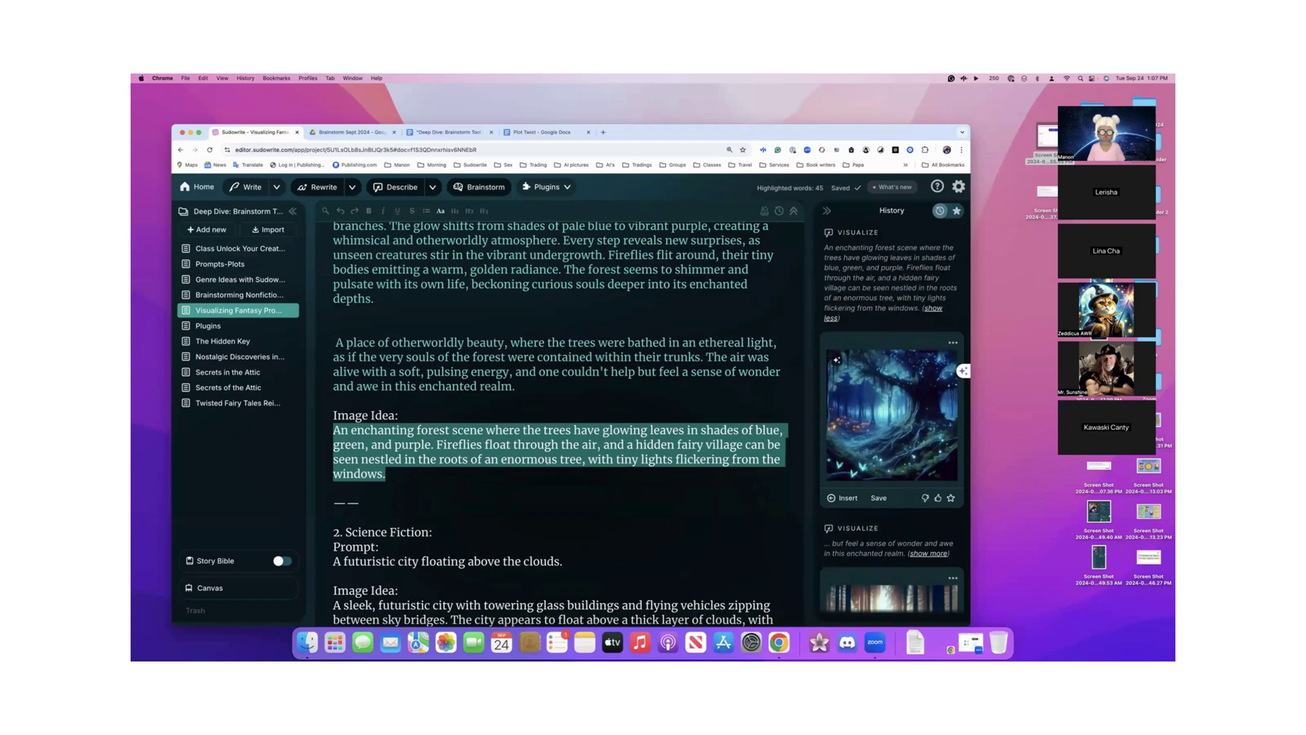
click(498, 475)
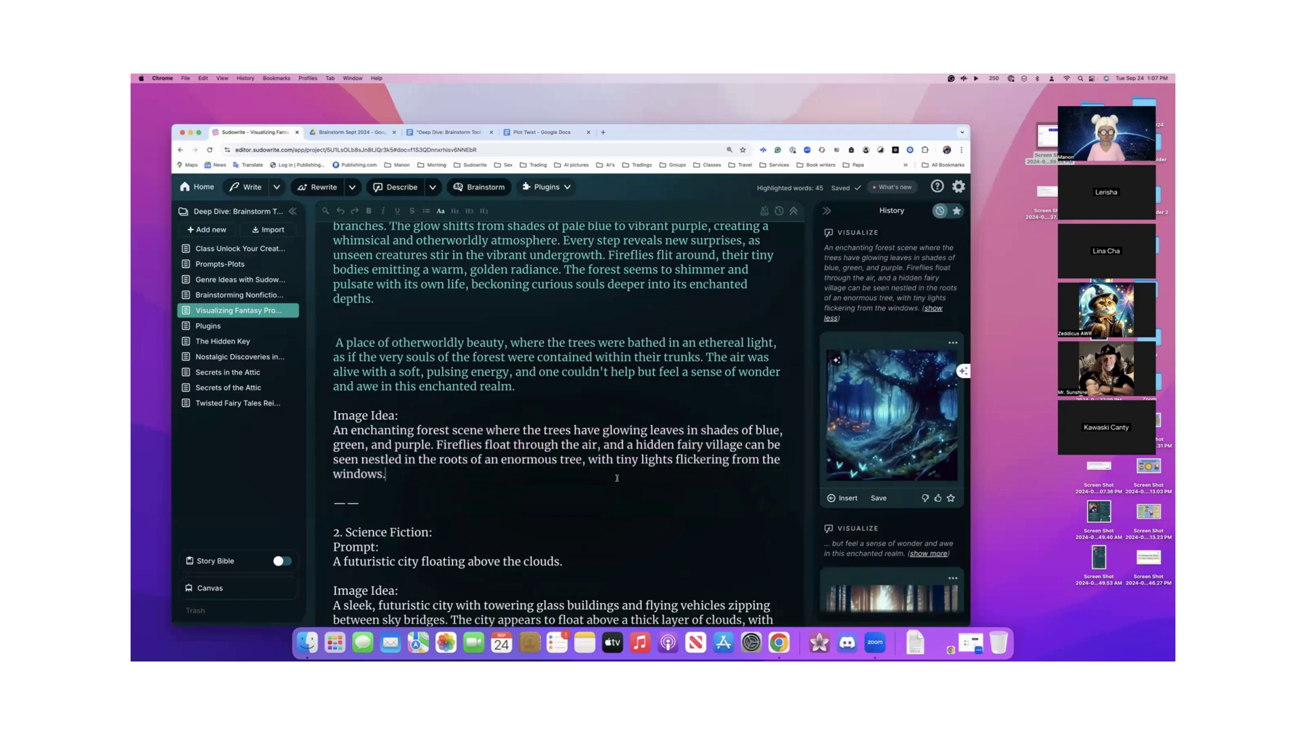
click(845, 499)
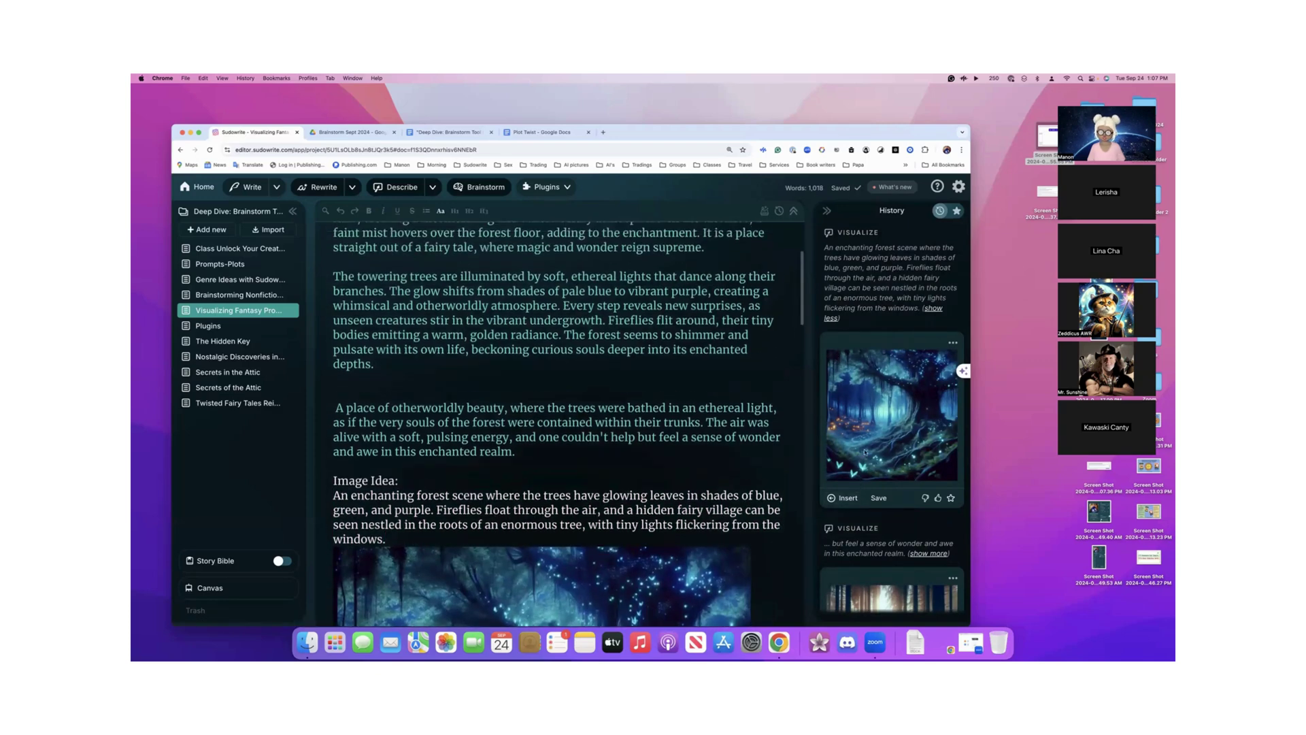
- Expand the metaphor visualization's prompt and insert its image on a new line after "and awe in this enchanted realm."
scroll(892, 449, down, 3)
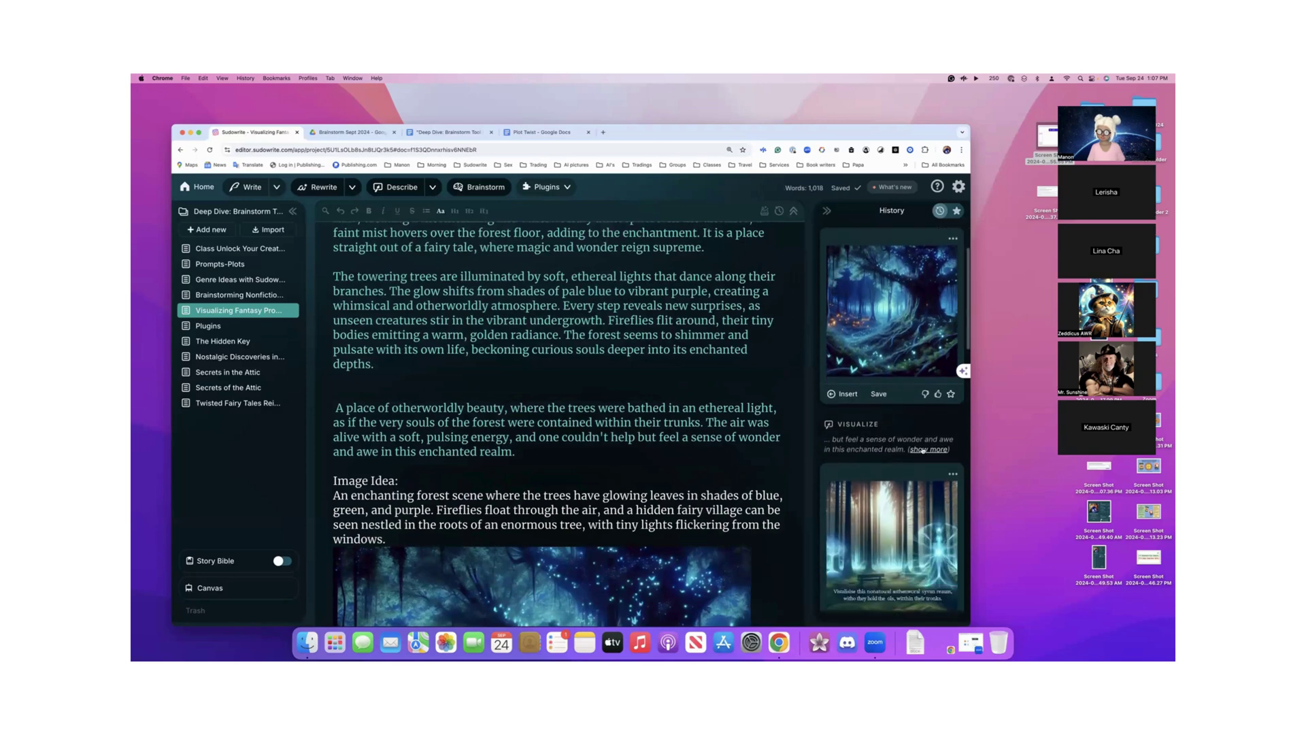
click(922, 449)
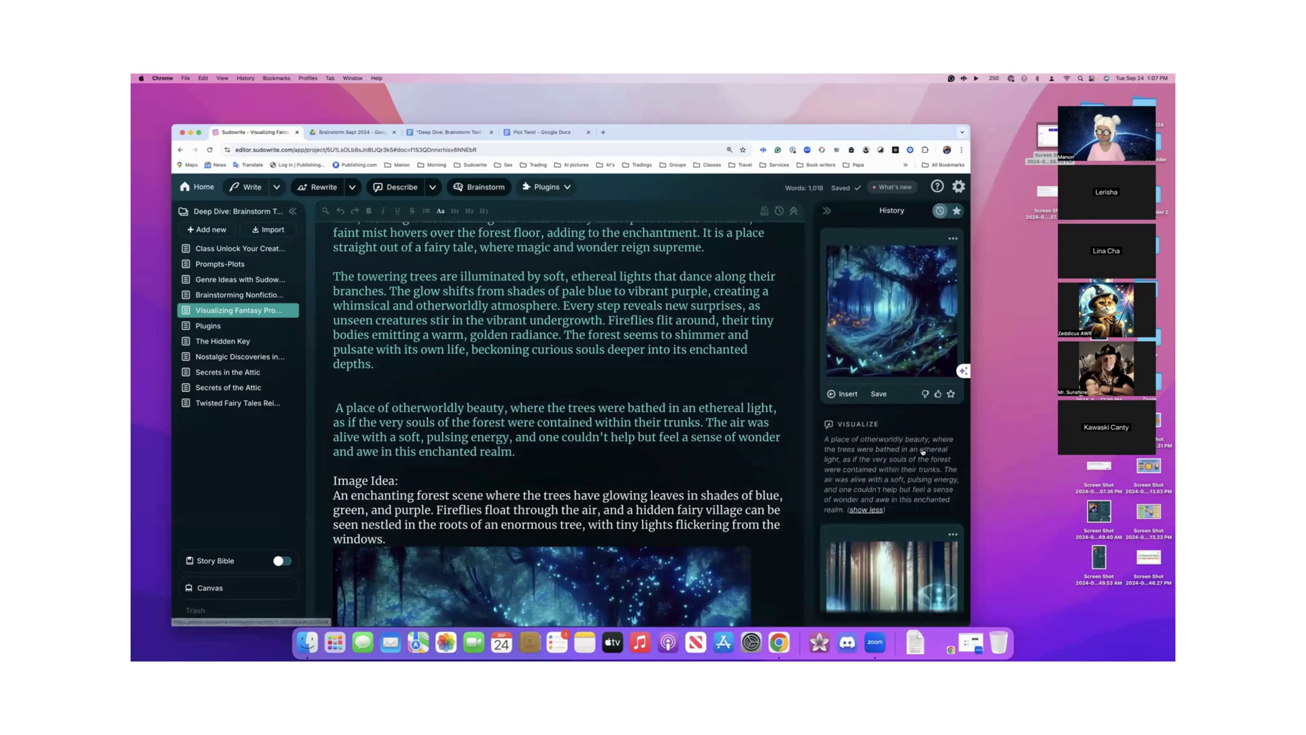
click(571, 453)
key(Return)
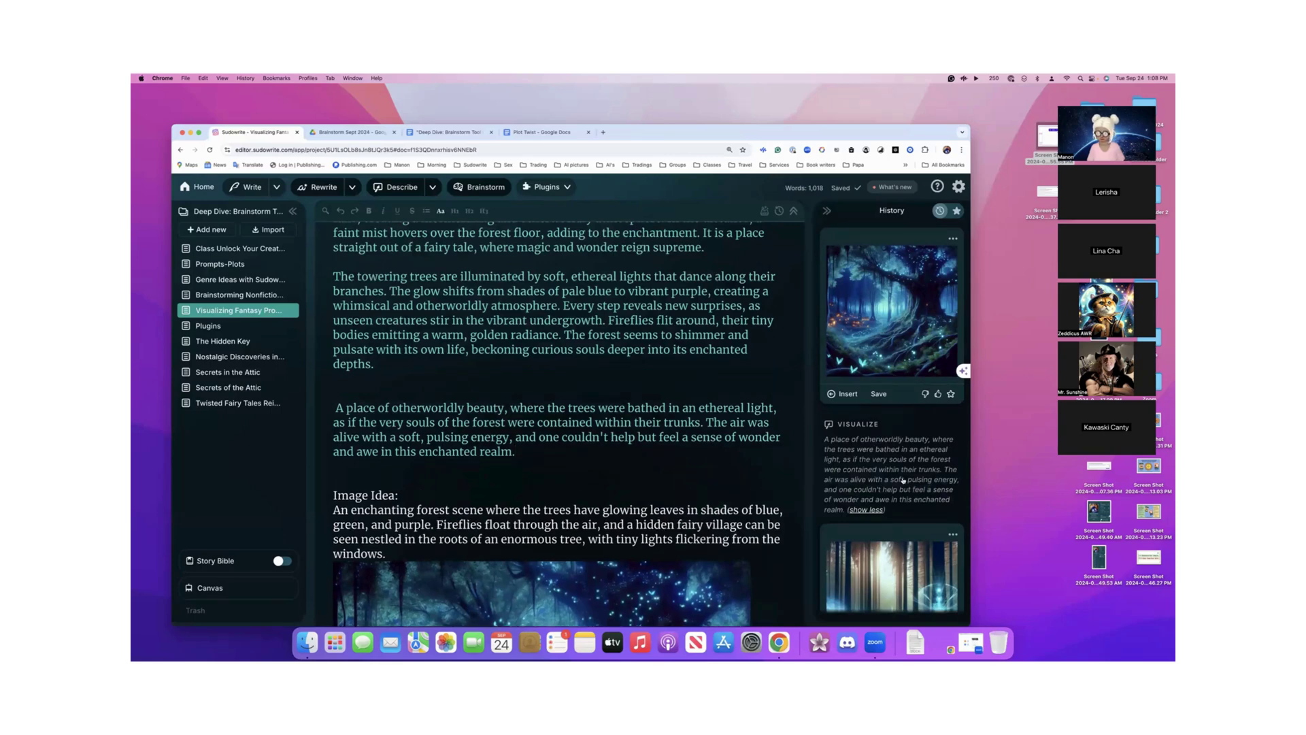
scroll(901, 483, up, 3)
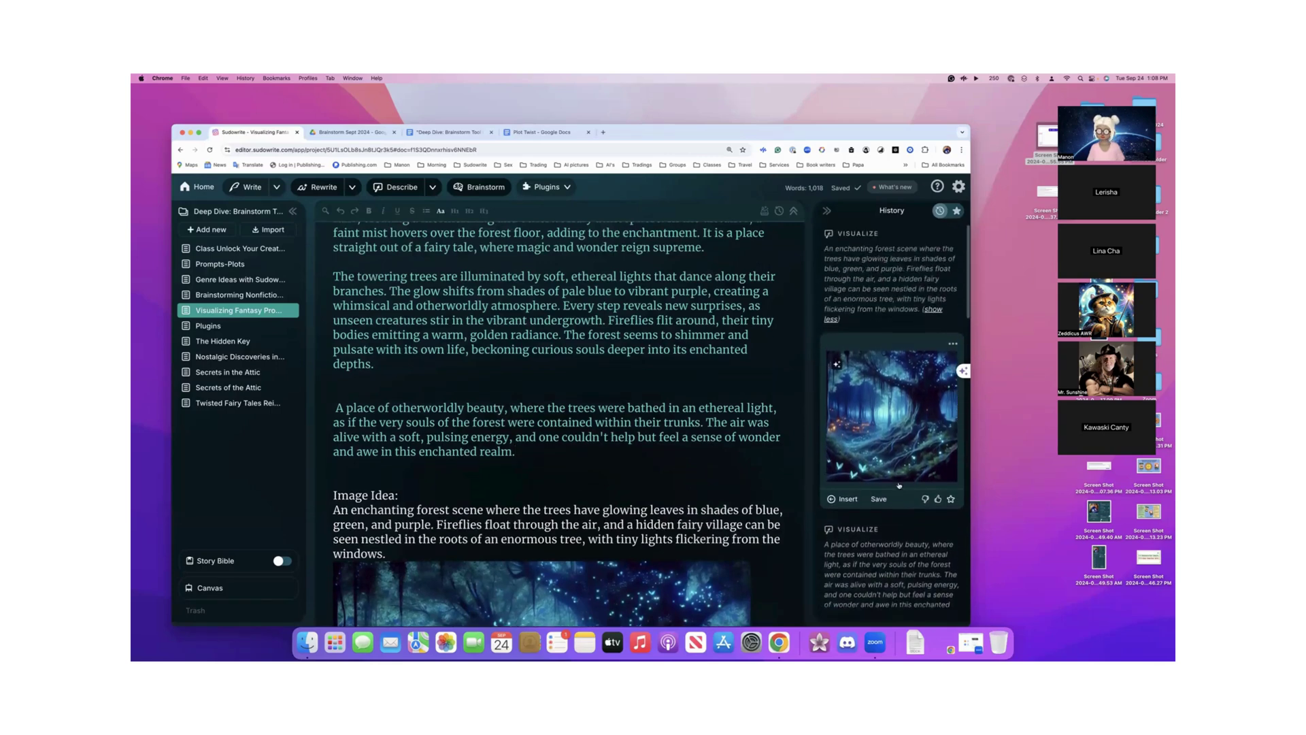
scroll(899, 485, down, 9)
click(843, 447)
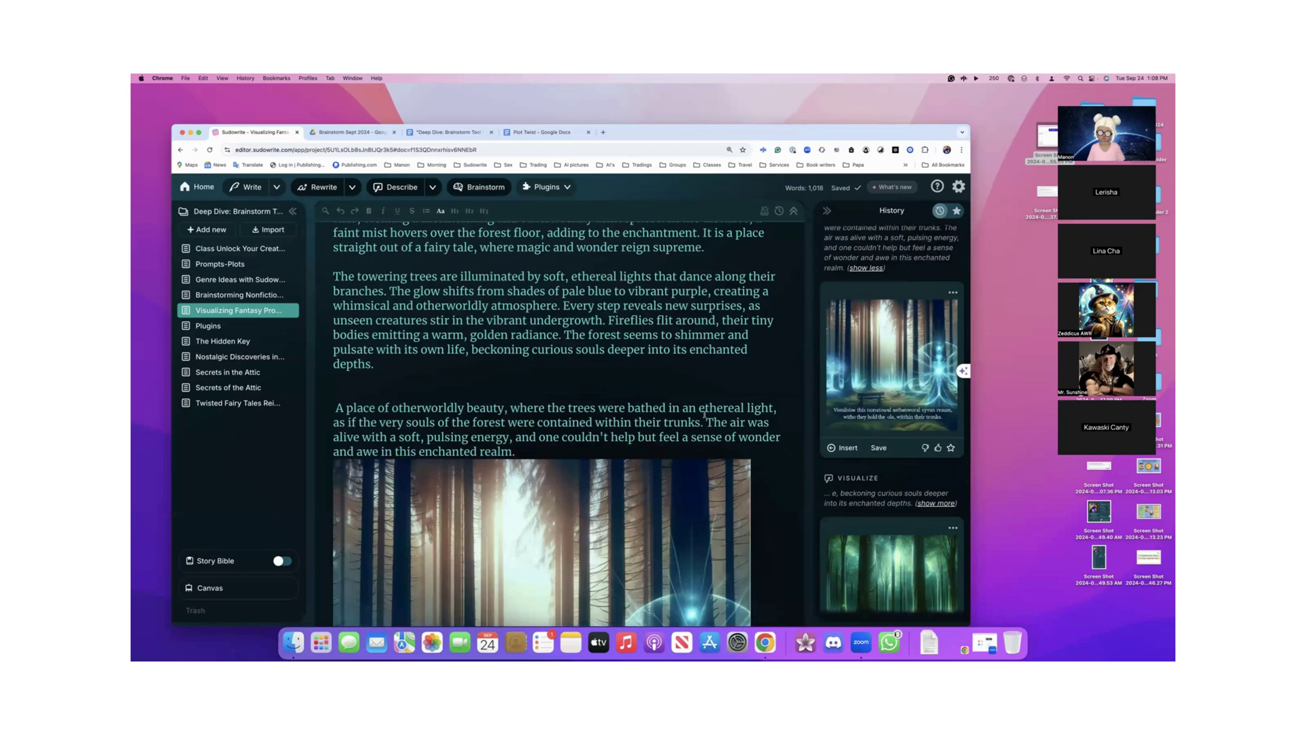
- Add two blank lines after the last Sight paragraph and insert the green forest image generated from the Sight description there
scroll(880, 411, up, 4)
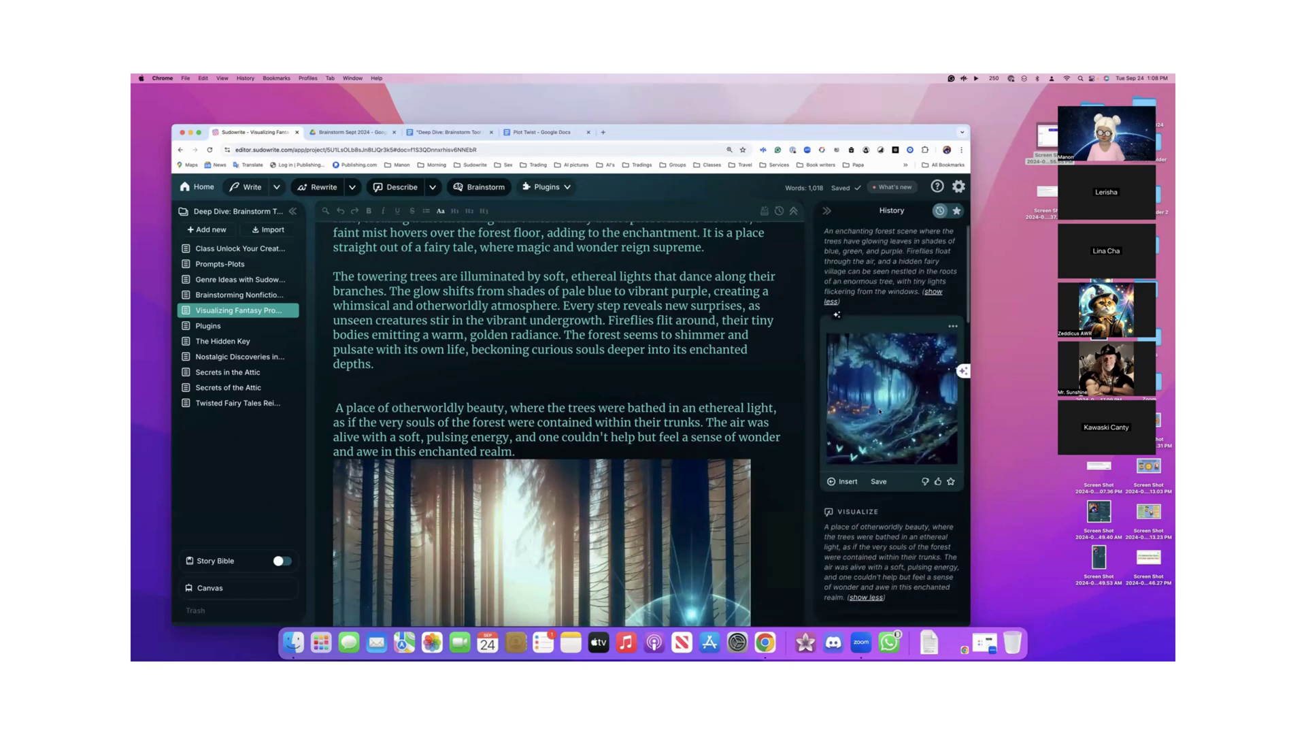
scroll(880, 411, down, 3)
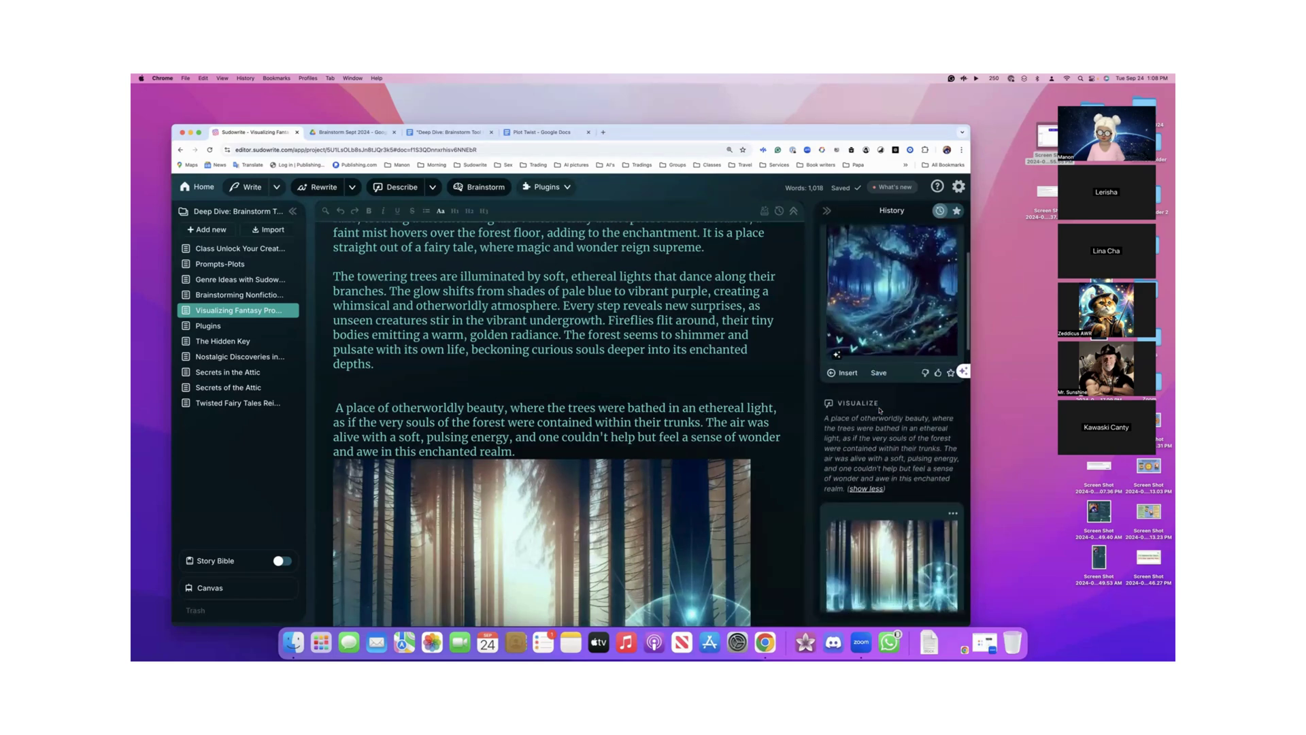
scroll(880, 411, down, 5)
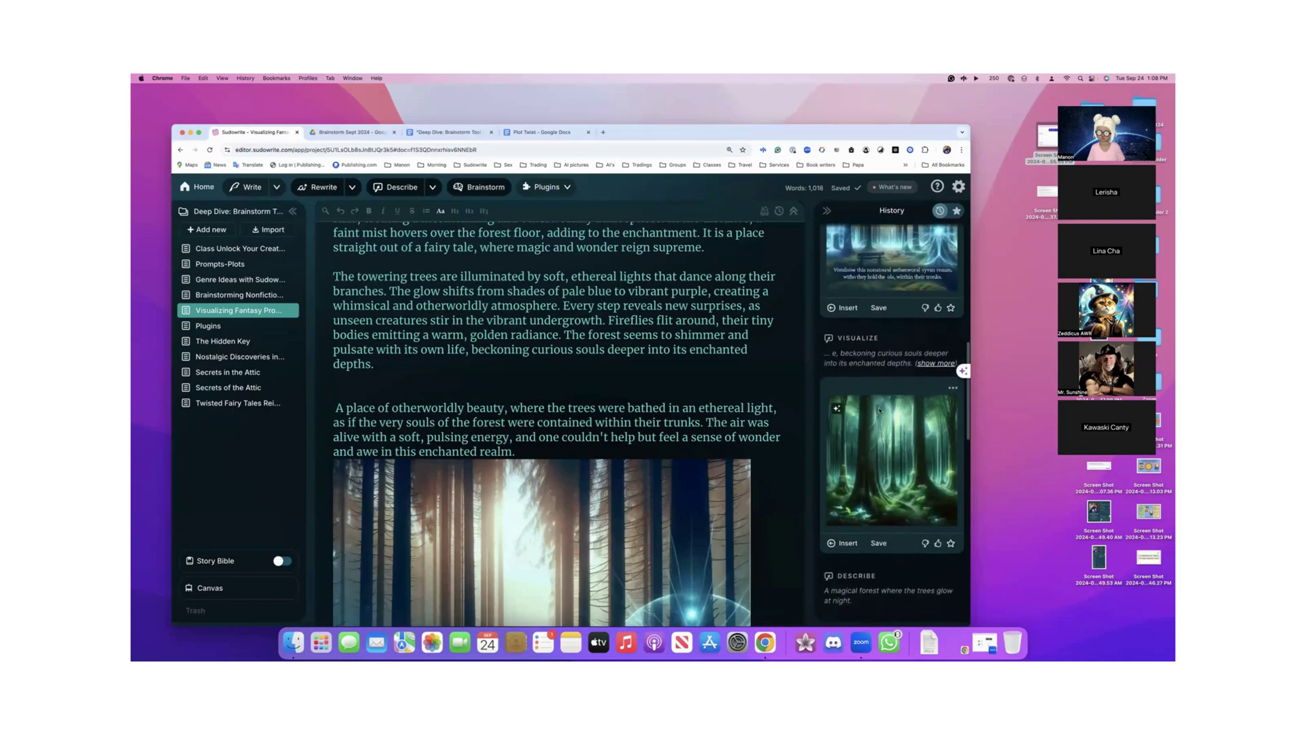
scroll(880, 411, down, 1)
scroll(684, 330, up, 5)
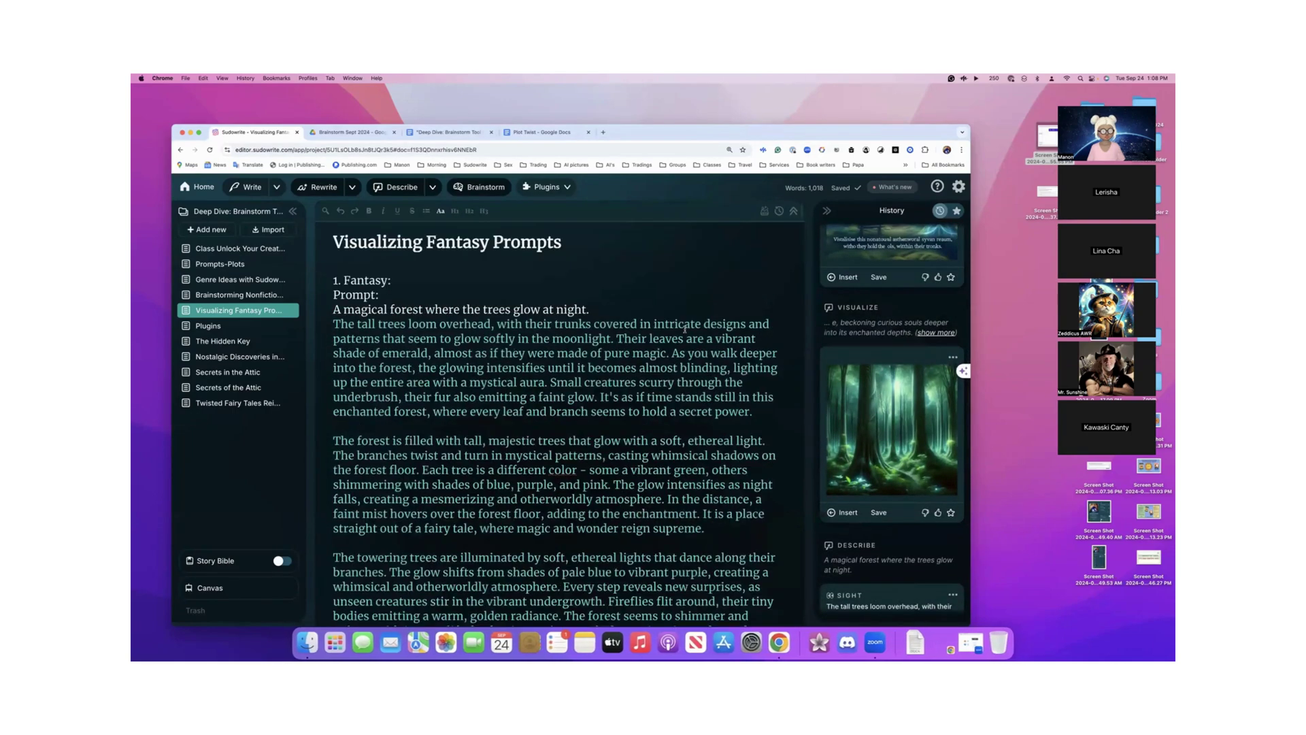
scroll(684, 329, down, 6)
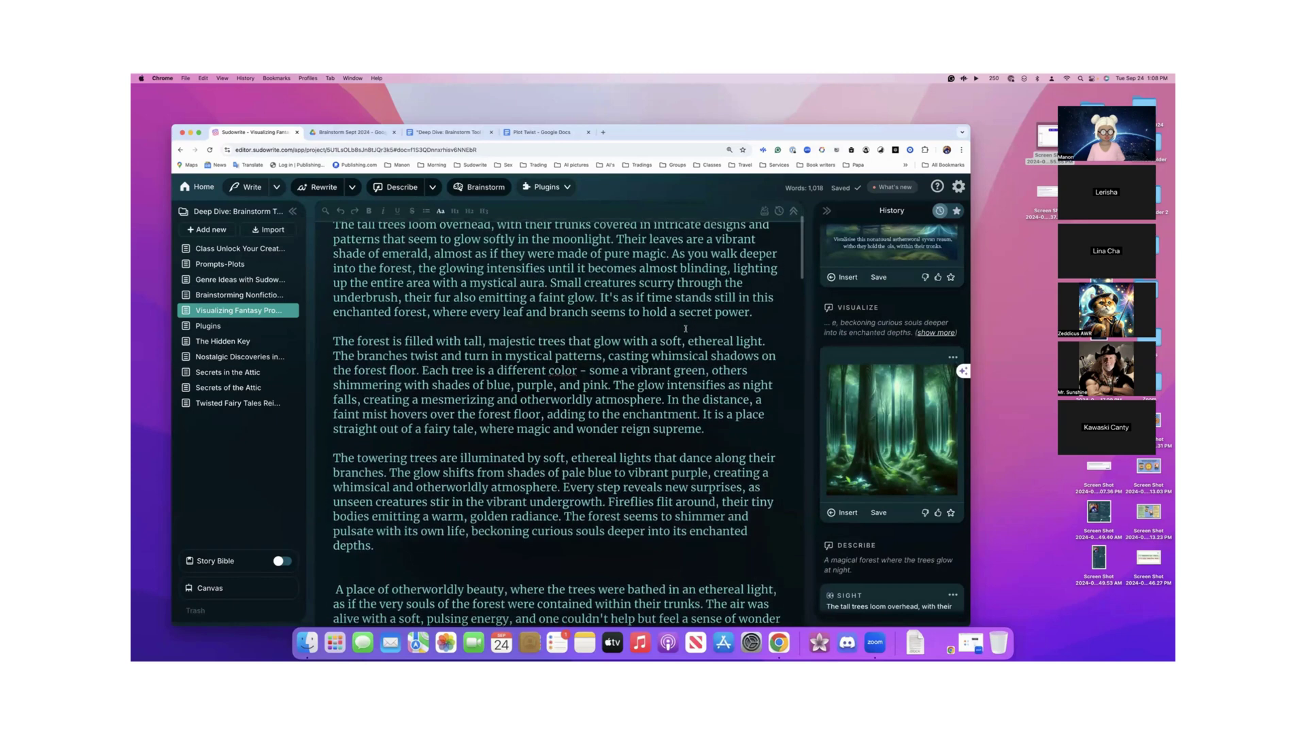
scroll(667, 363, down, 1)
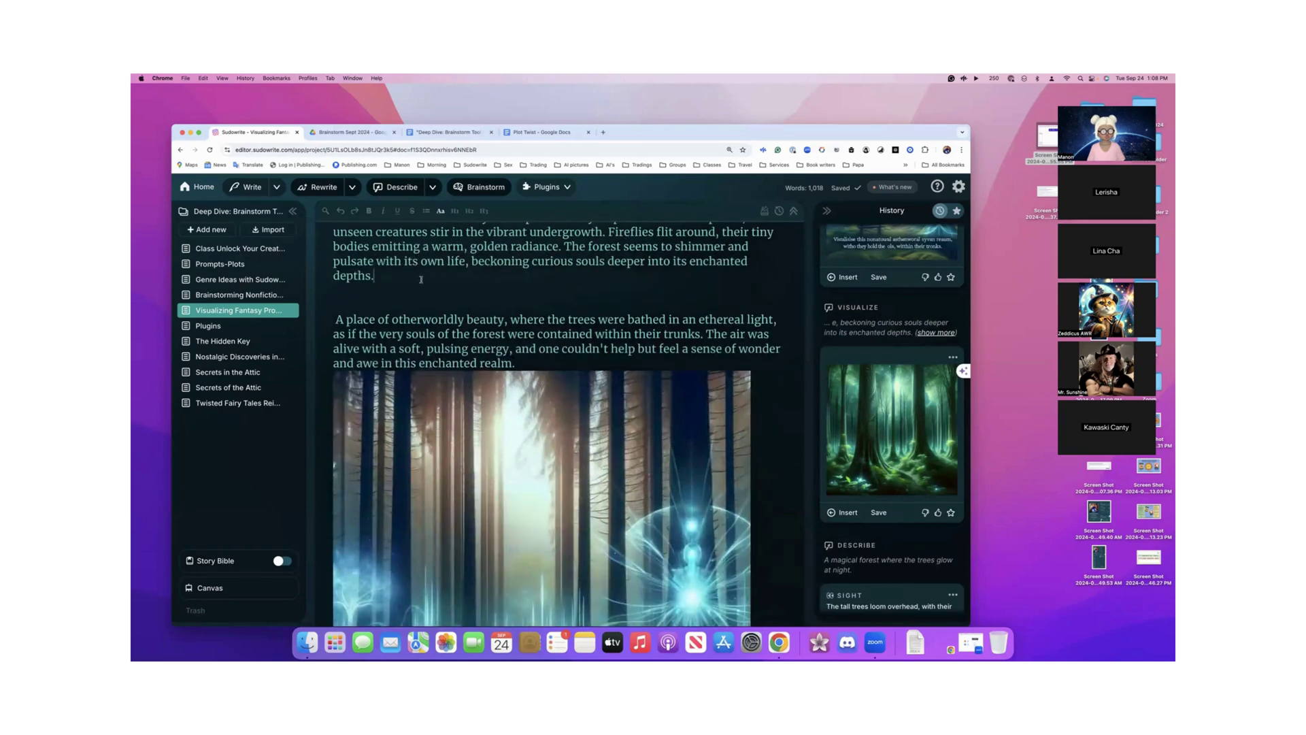
key(Return)
key(Return)
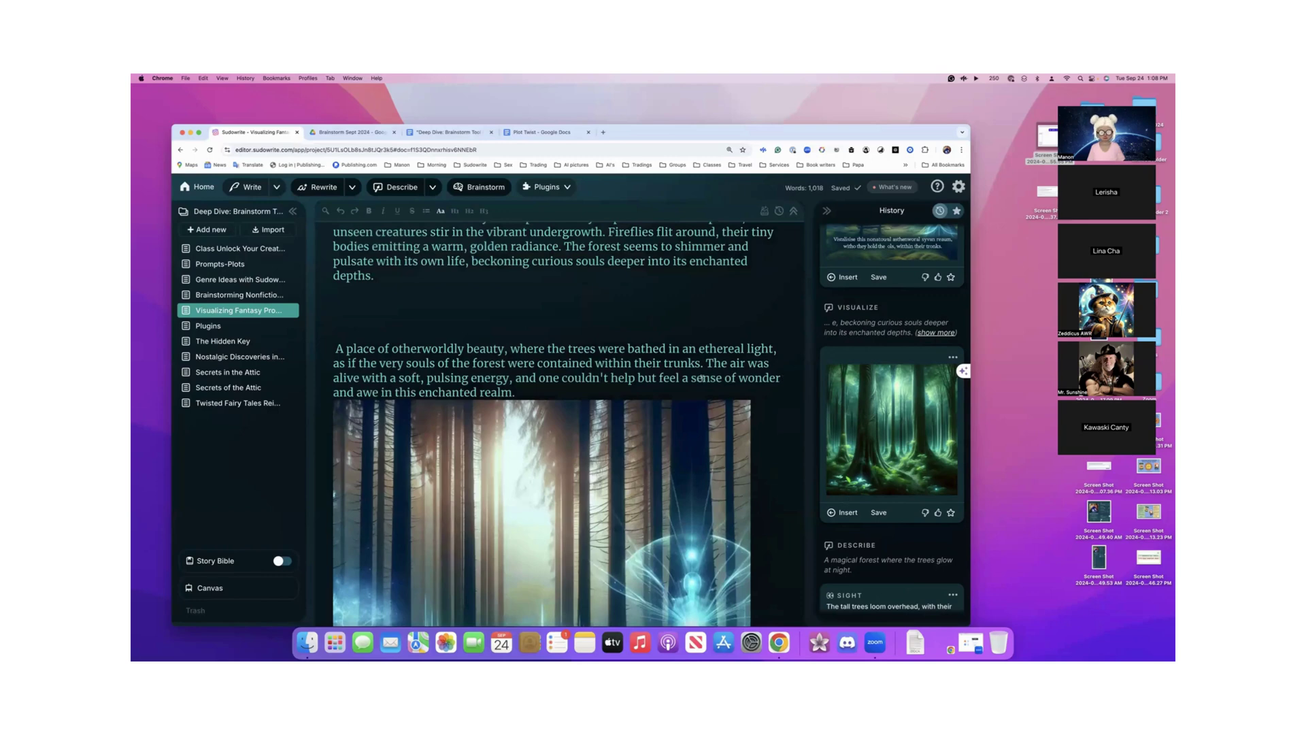
click(653, 314)
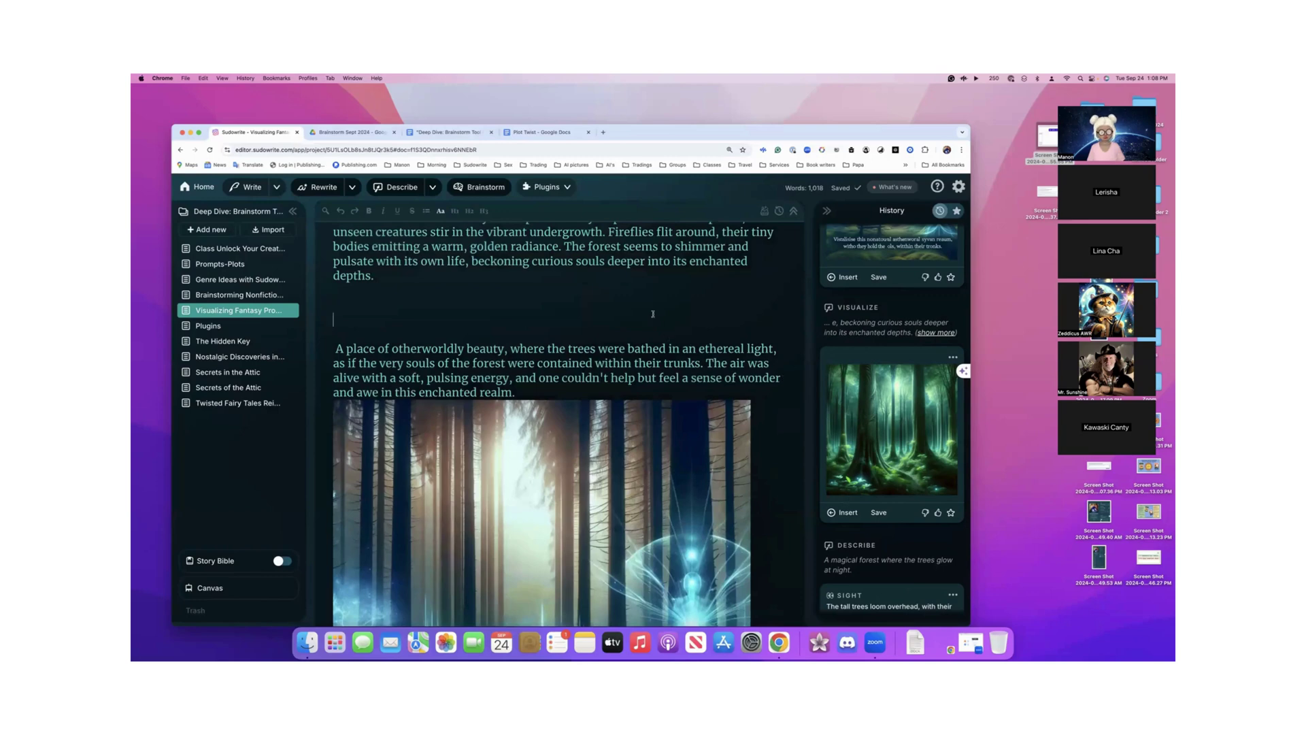
click(861, 512)
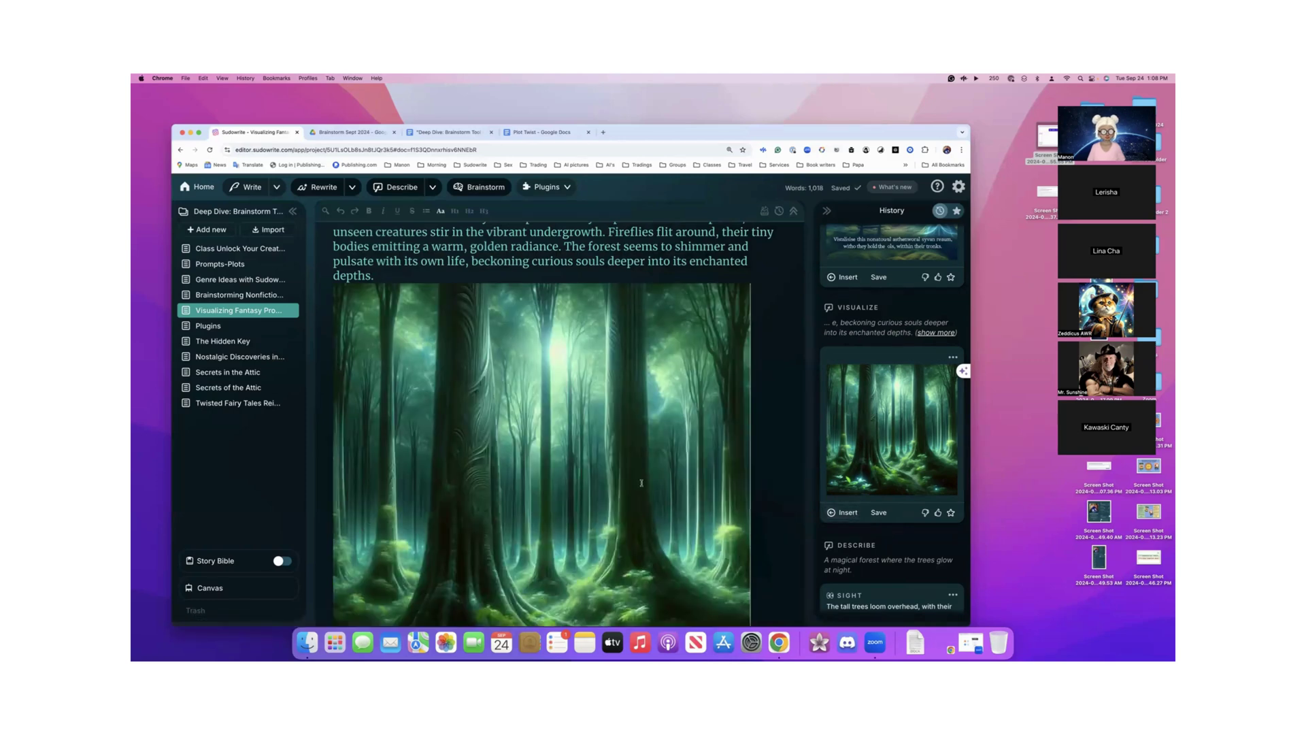
- Examine the three images inserted in the Fantasy section against the Sight, metaphor and Image Idea passages above them
scroll(641, 484, up, 2)
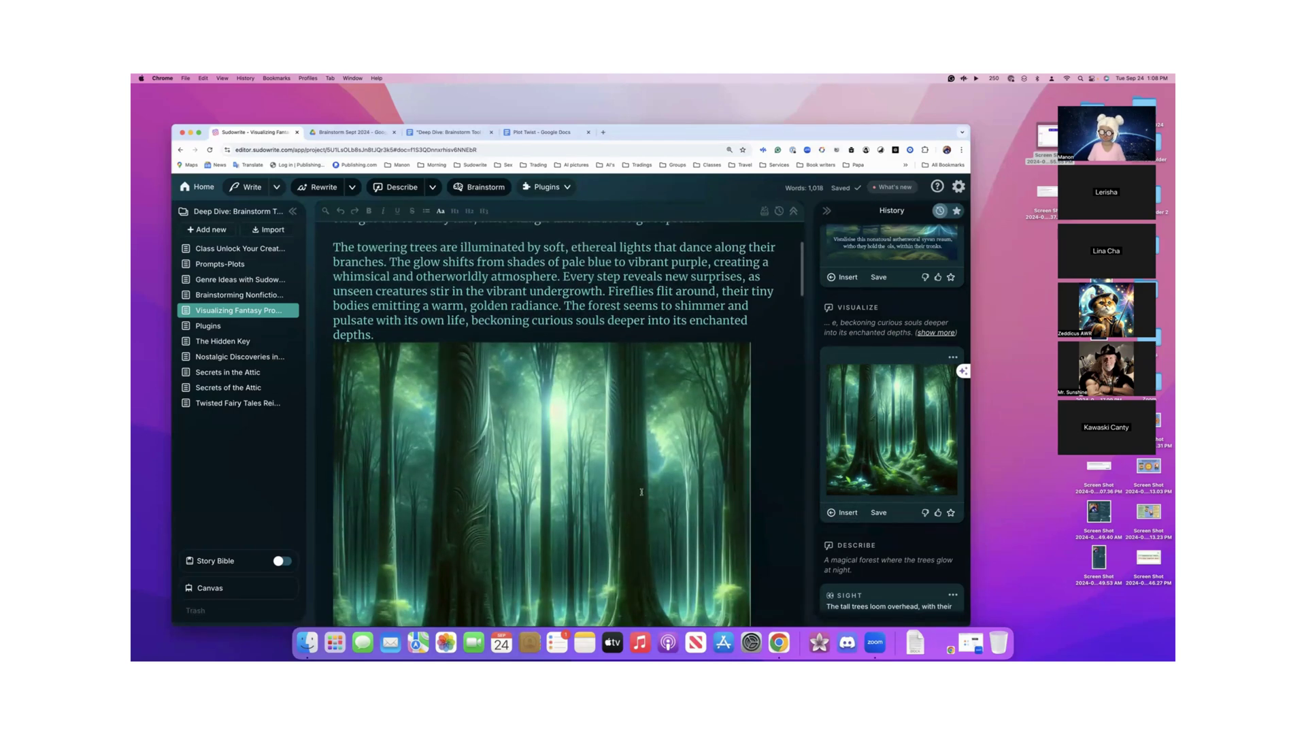
scroll(641, 491, down, 5)
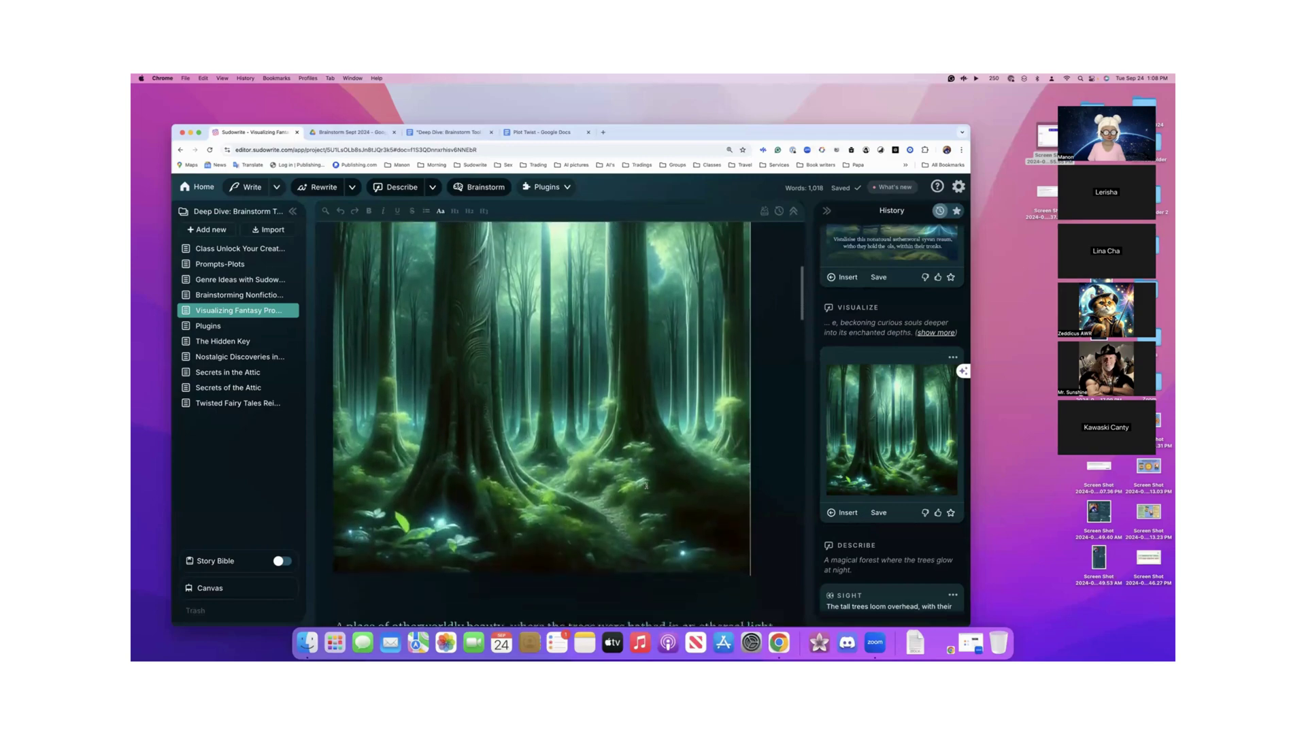
scroll(646, 486, down, 10)
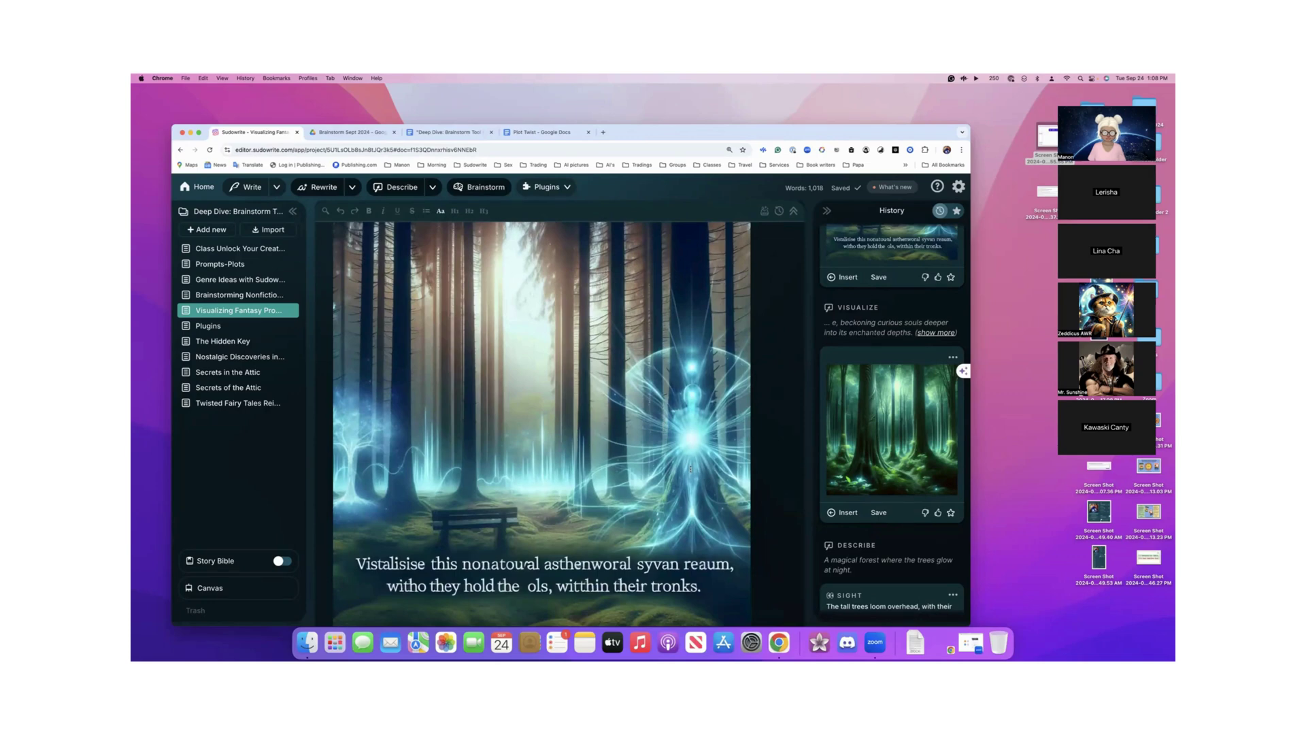
scroll(699, 459, down, 5)
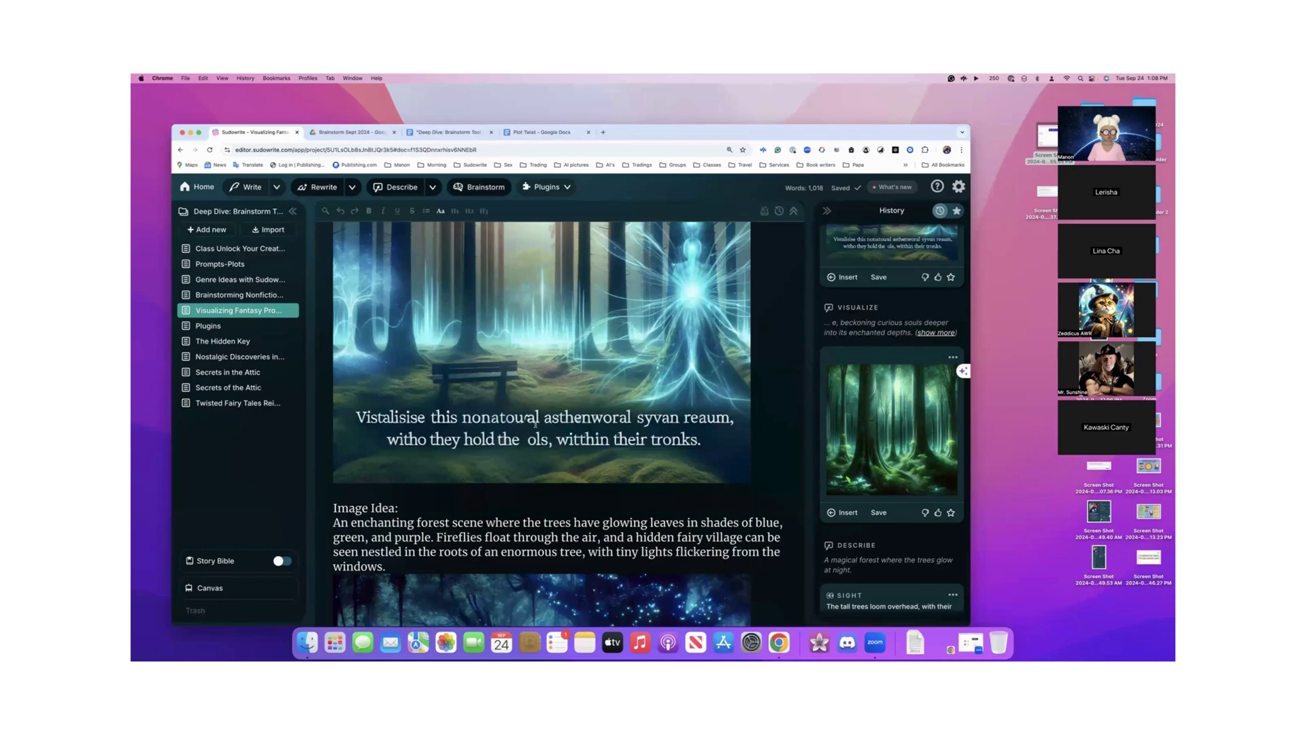
scroll(536, 424, down, 10)
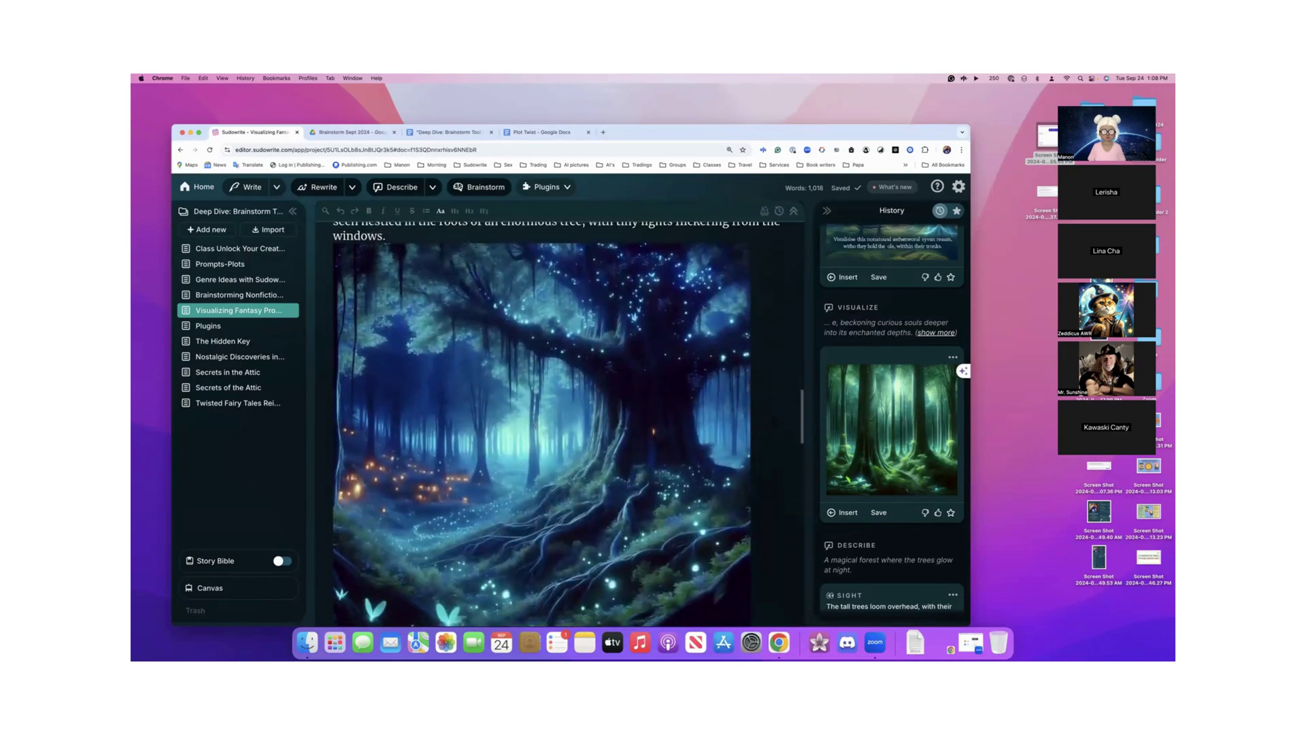
scroll(535, 425, up, 1)
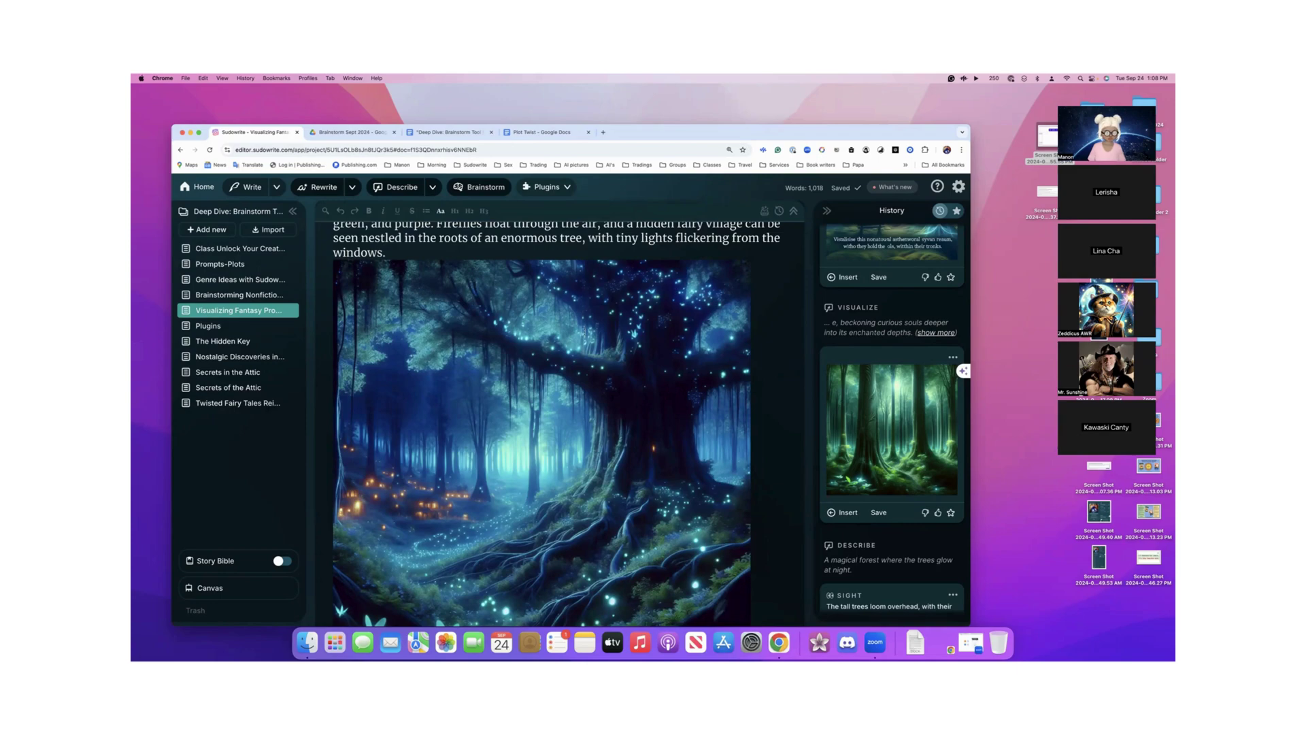
scroll(584, 332, down, 7)
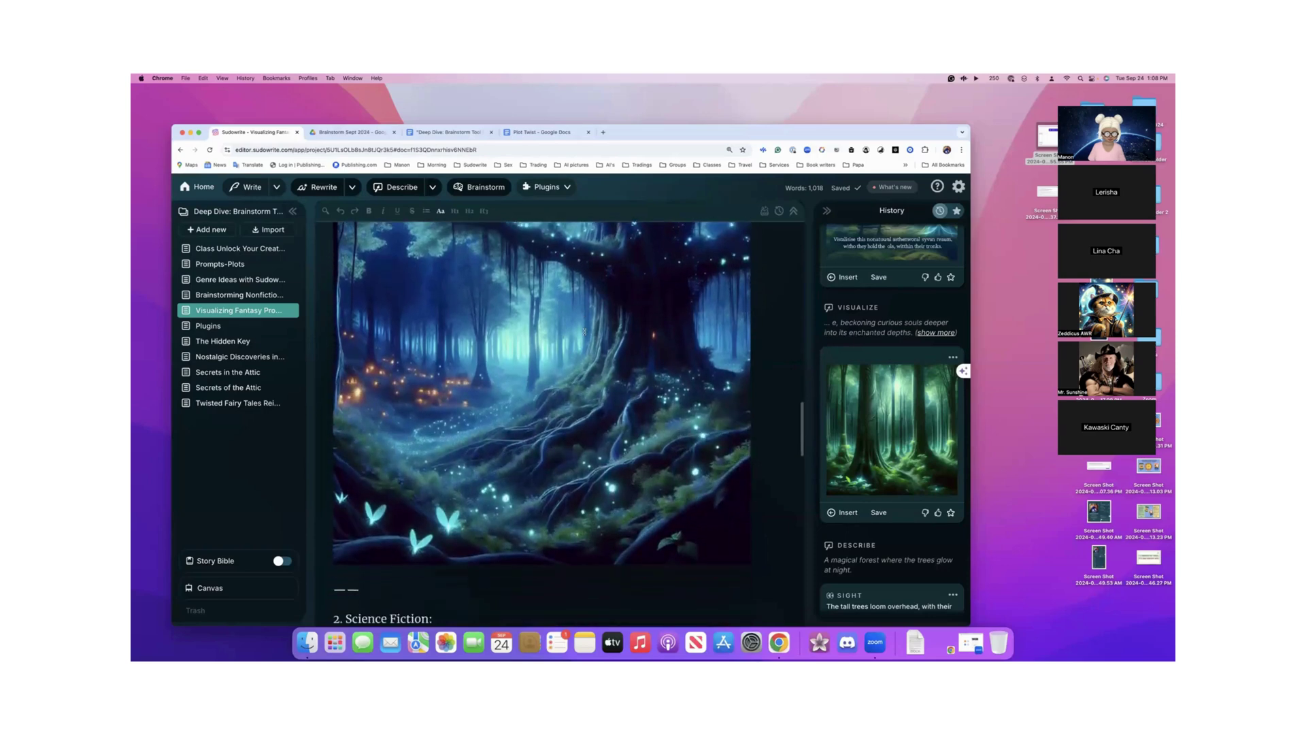
scroll(584, 332, up, 15)
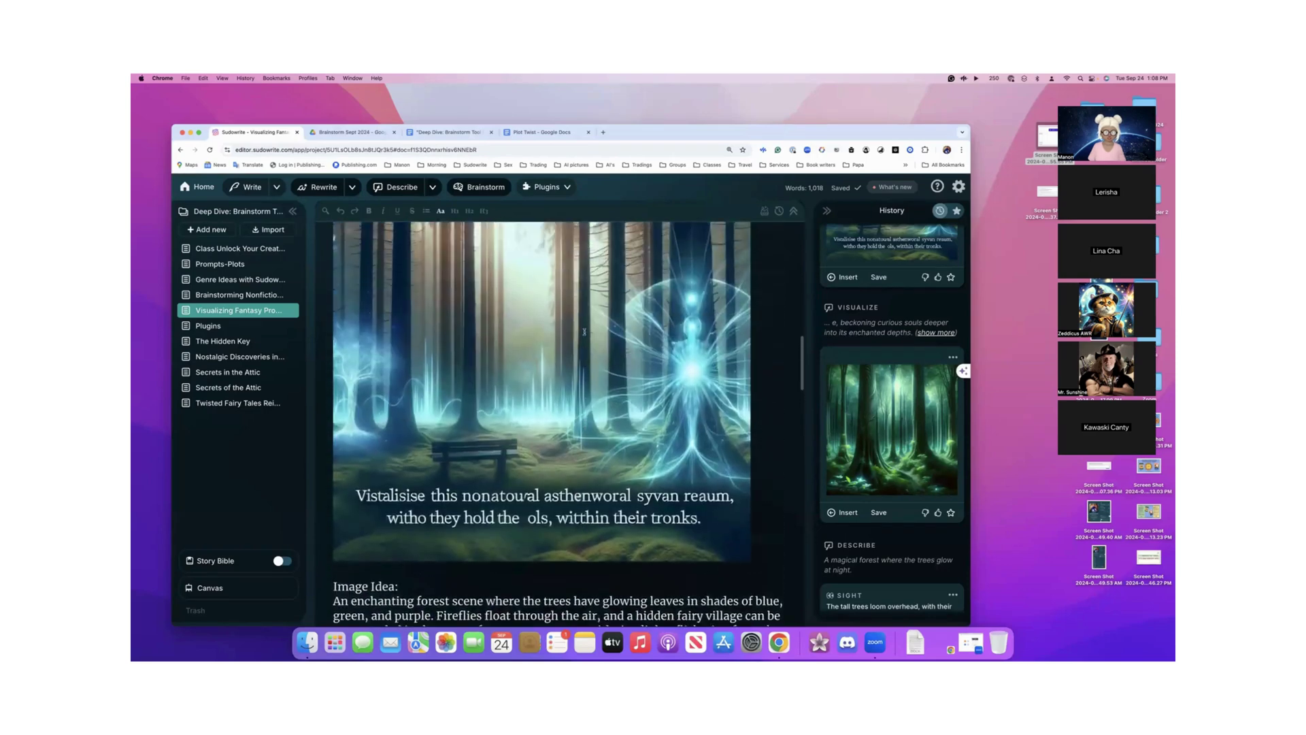
scroll(585, 332, up, 1)
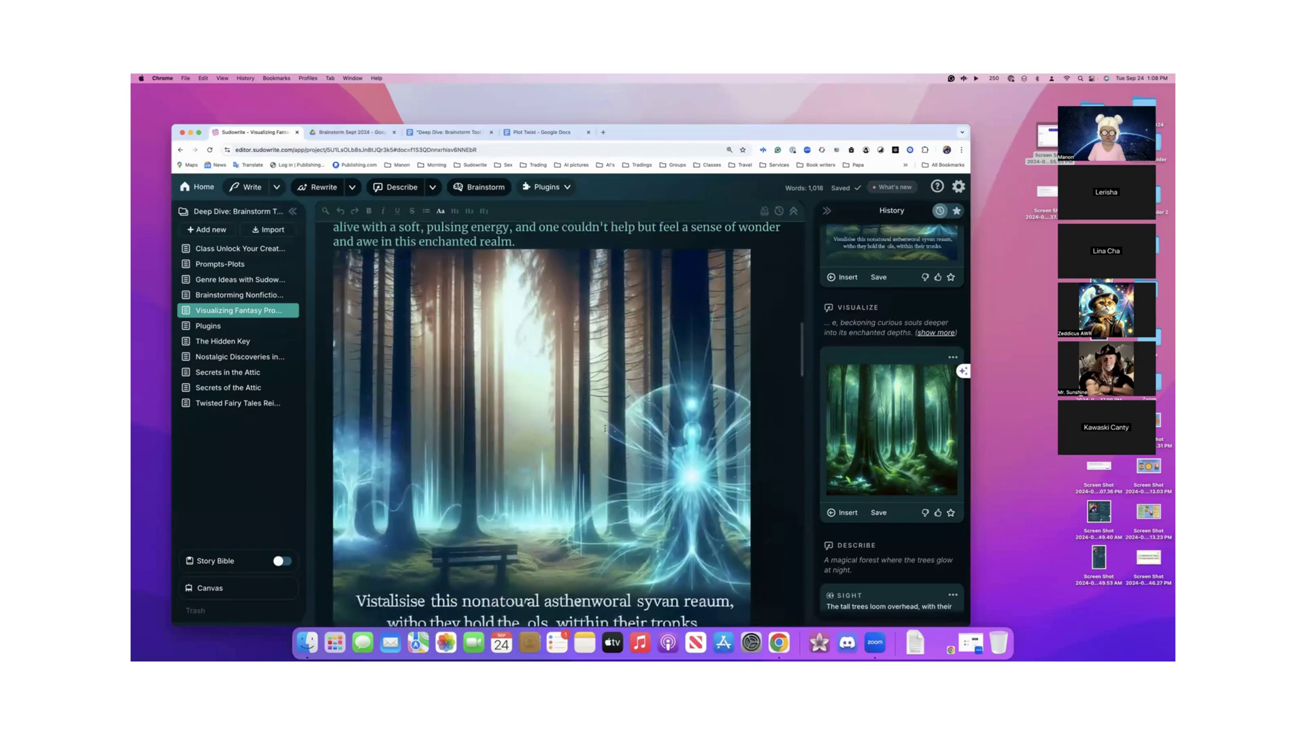
scroll(526, 601, up, 10)
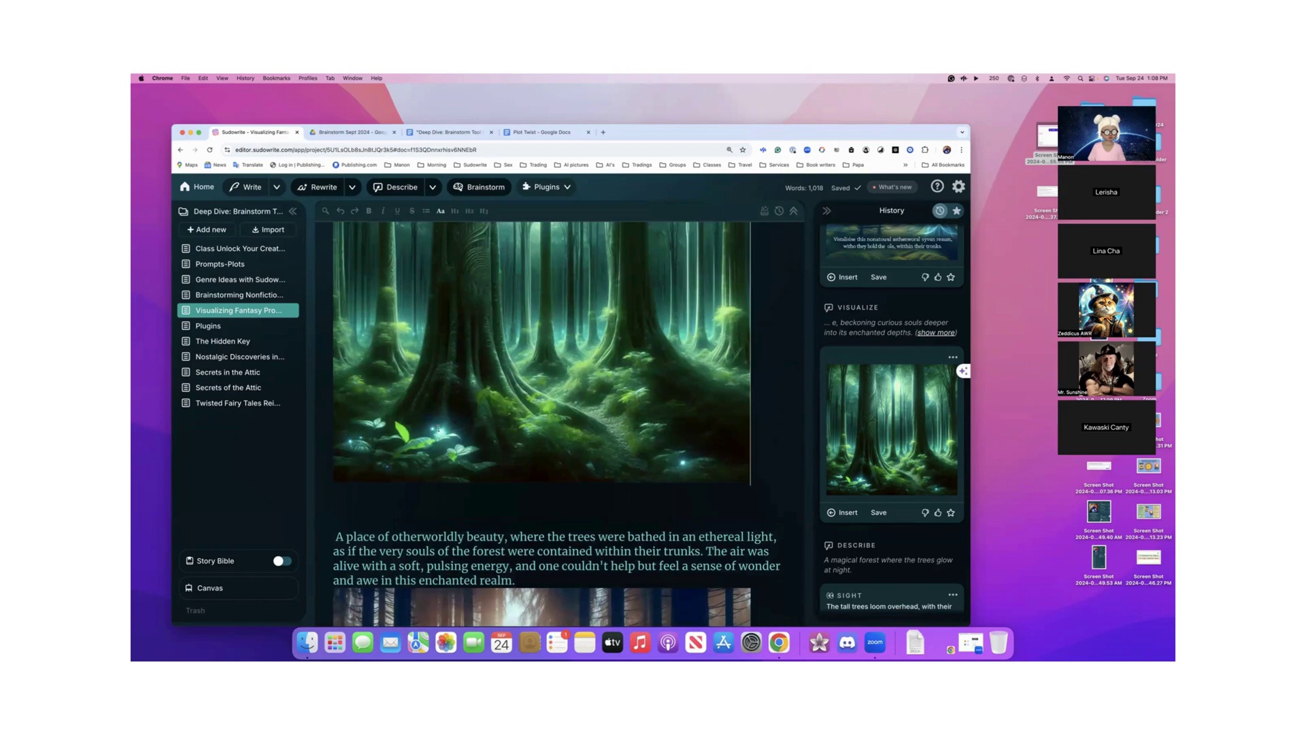
scroll(558, 422, up, 1)
scroll(557, 423, up, 3)
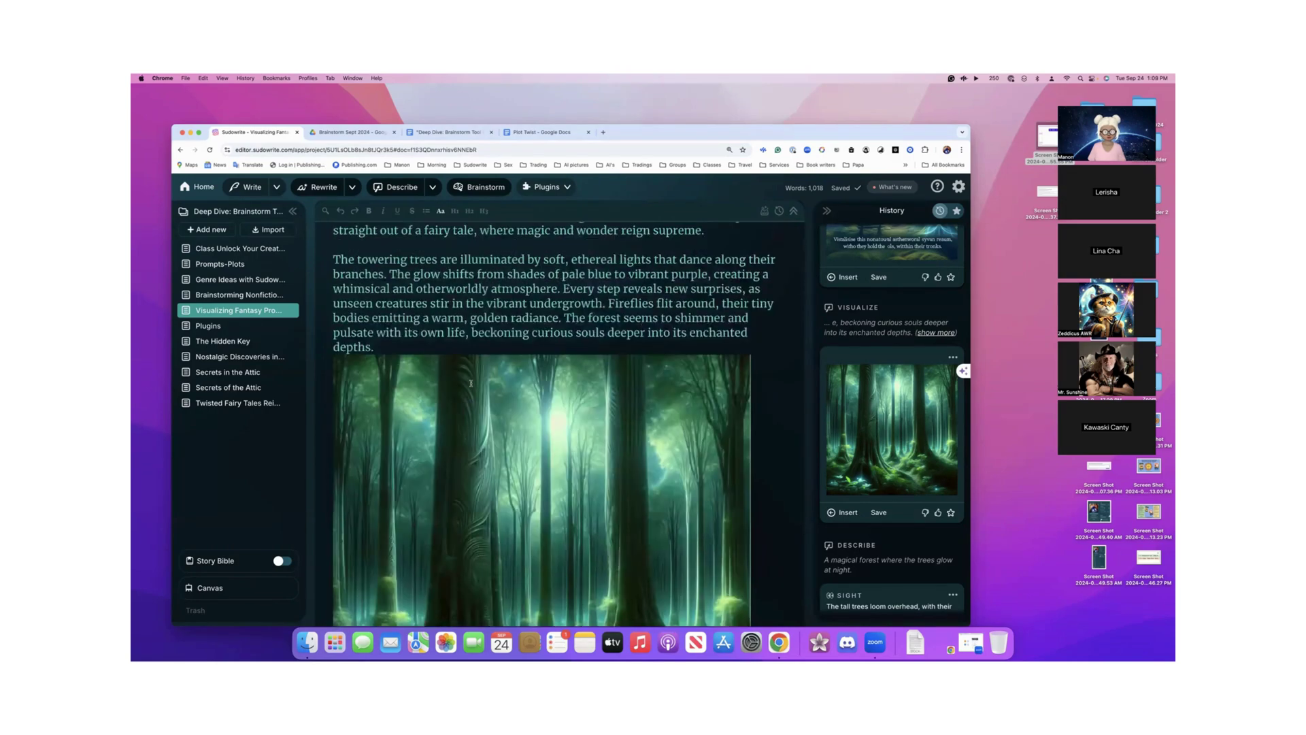
scroll(558, 424, down, 7)
scroll(471, 383, down, 15)
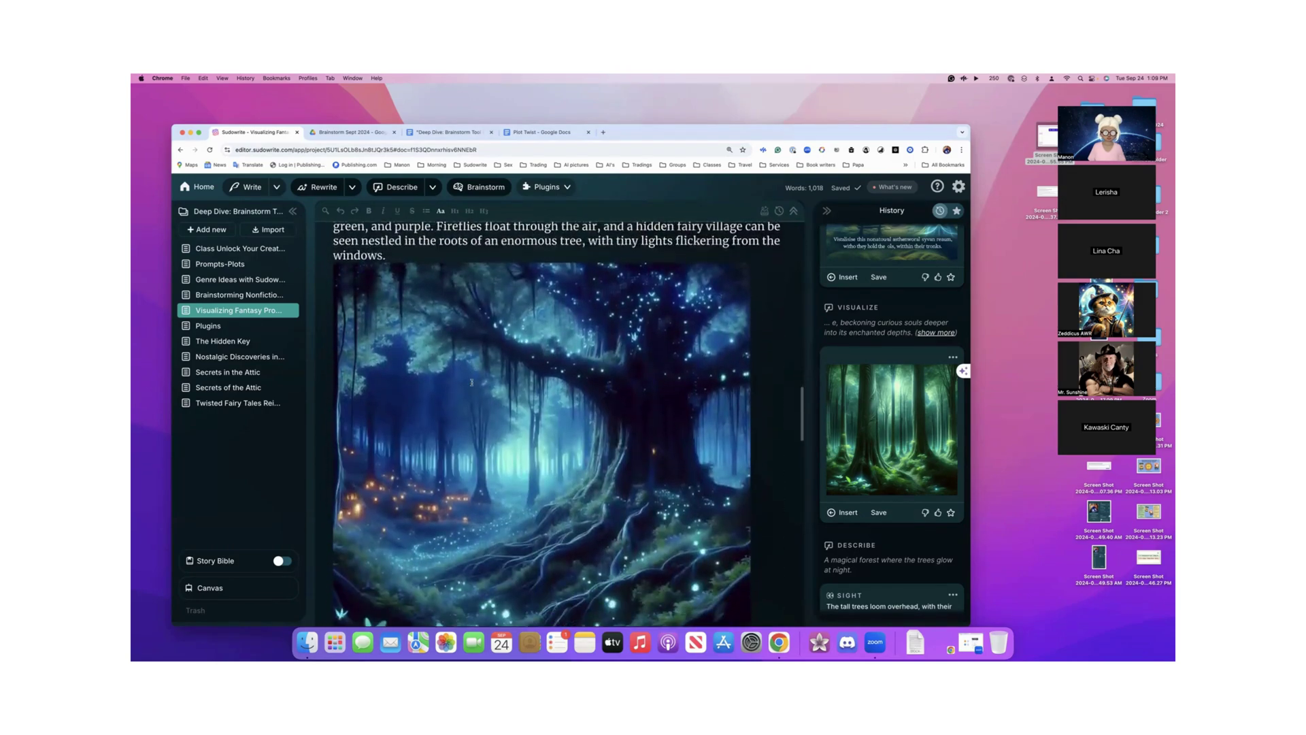
- Generate a Visualize image from the Self-Help section's Image Idea paragraph about the tranquil garden
scroll(471, 383, down, 8)
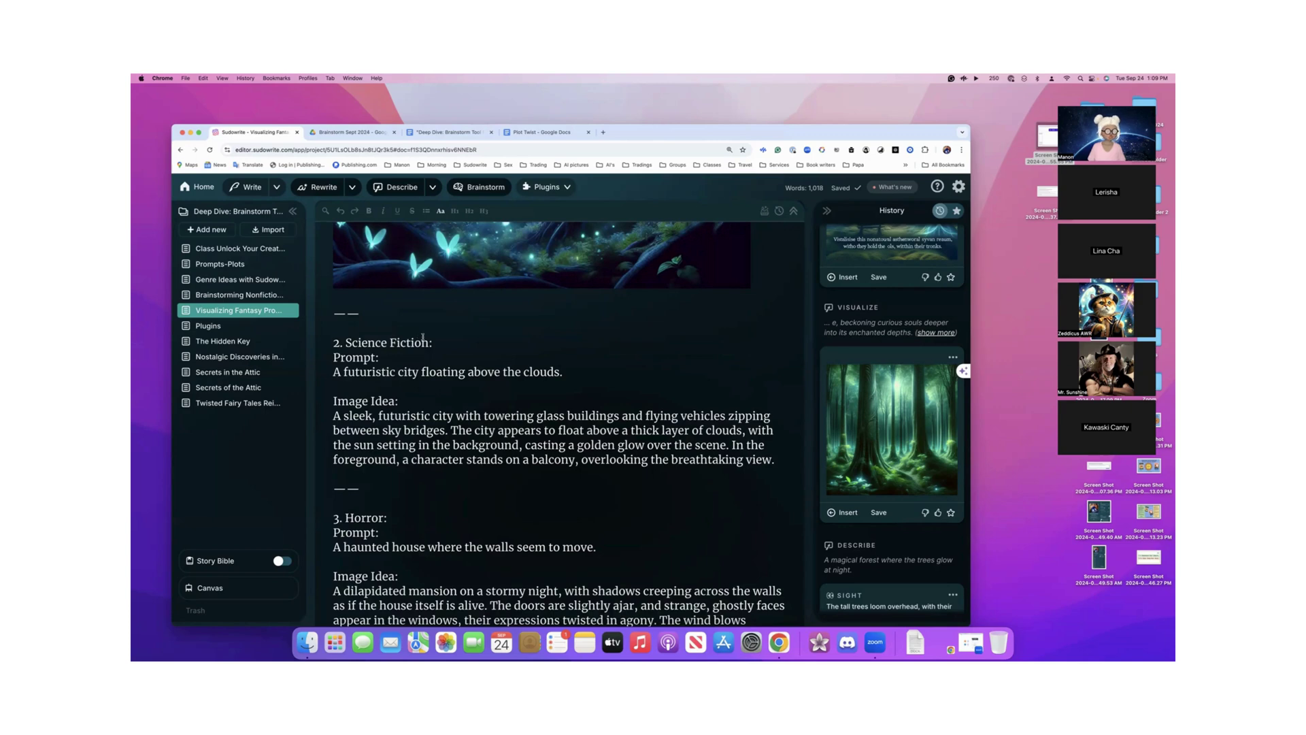
scroll(422, 336, down, 4)
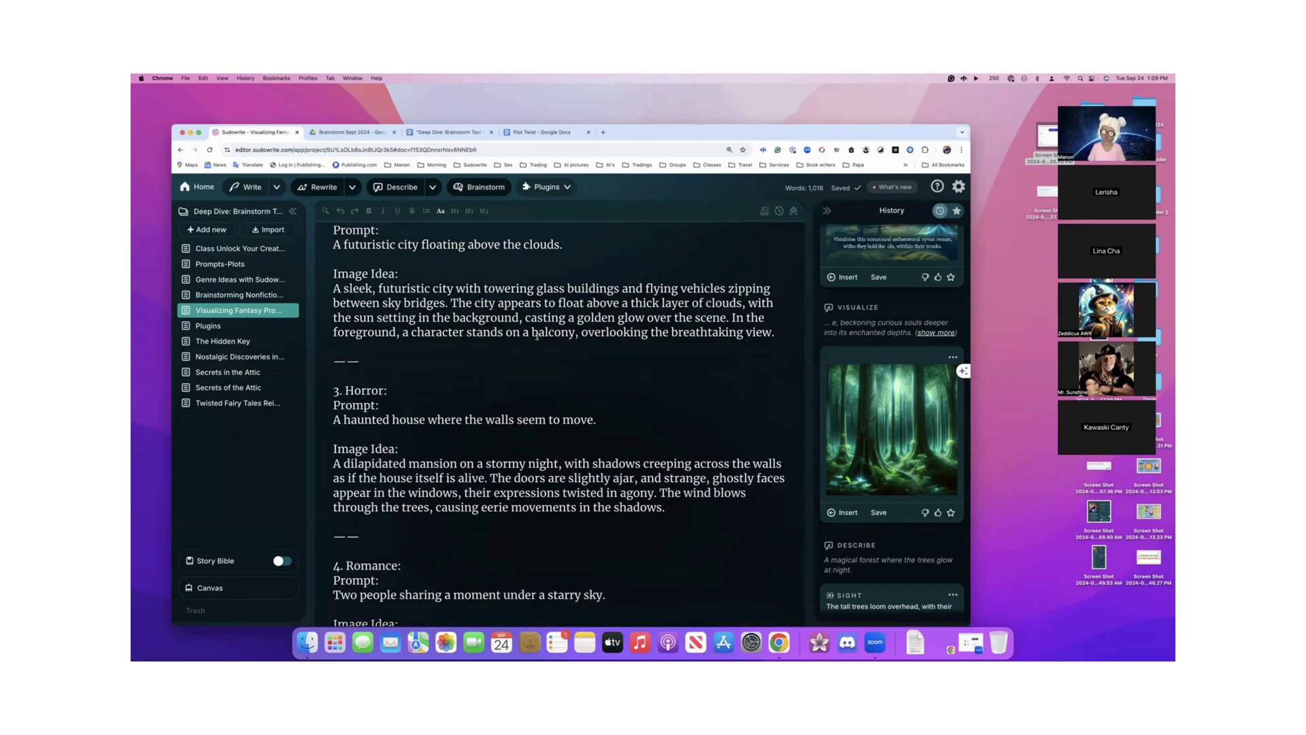
scroll(538, 336, down, 3)
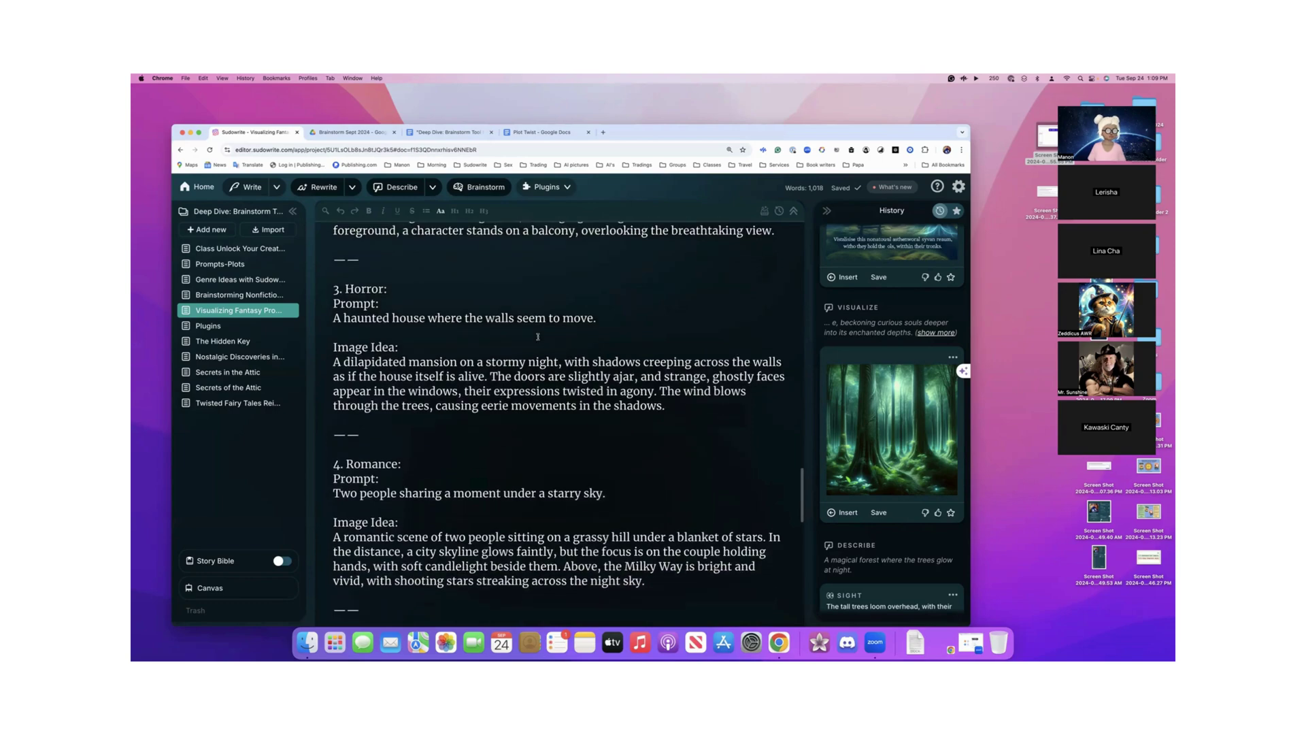
scroll(537, 336, down, 10)
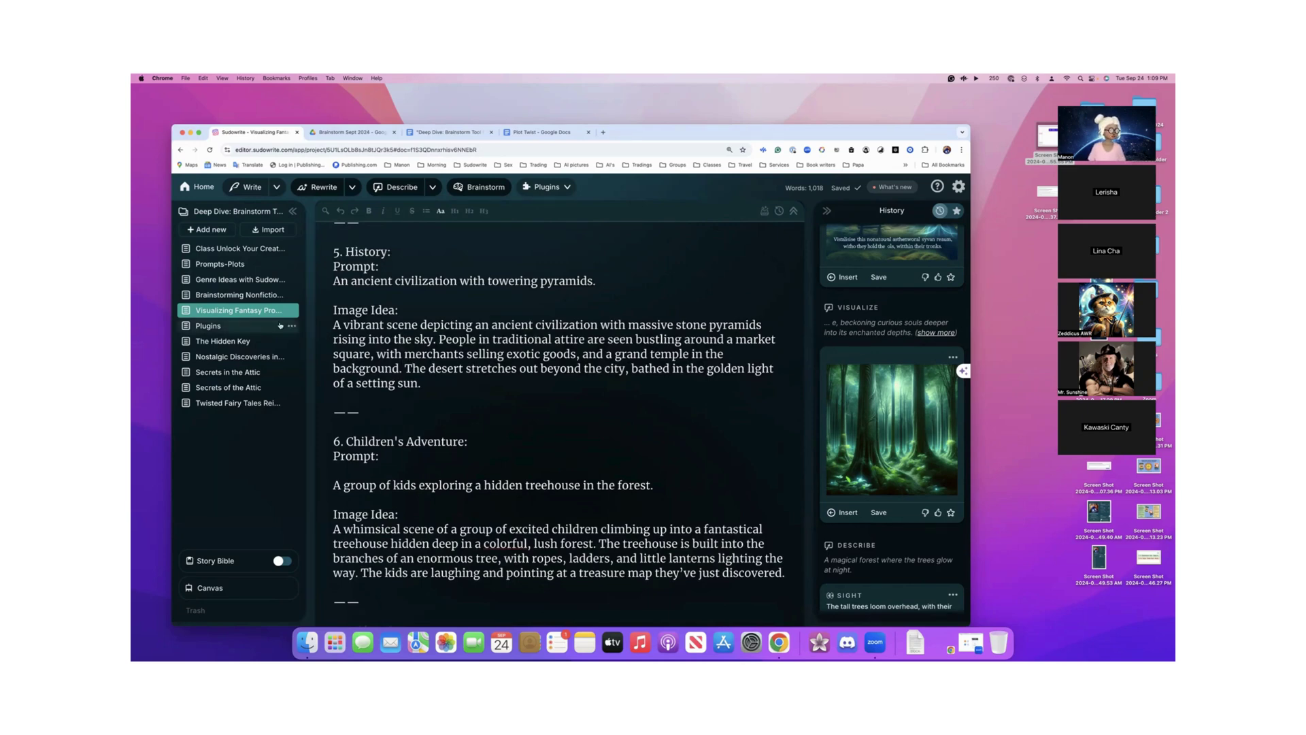
scroll(394, 355, down, 10)
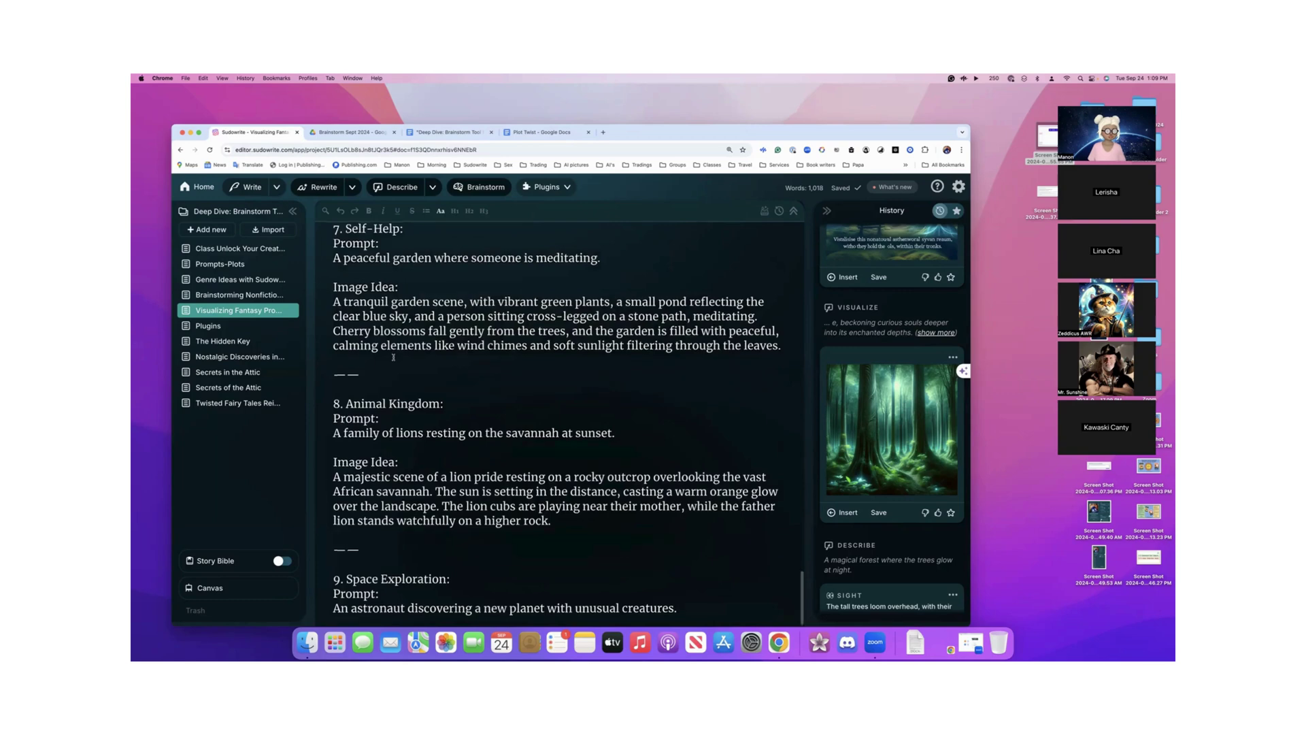
scroll(394, 354, up, 2)
scroll(394, 355, down, 2)
scroll(391, 364, up, 5)
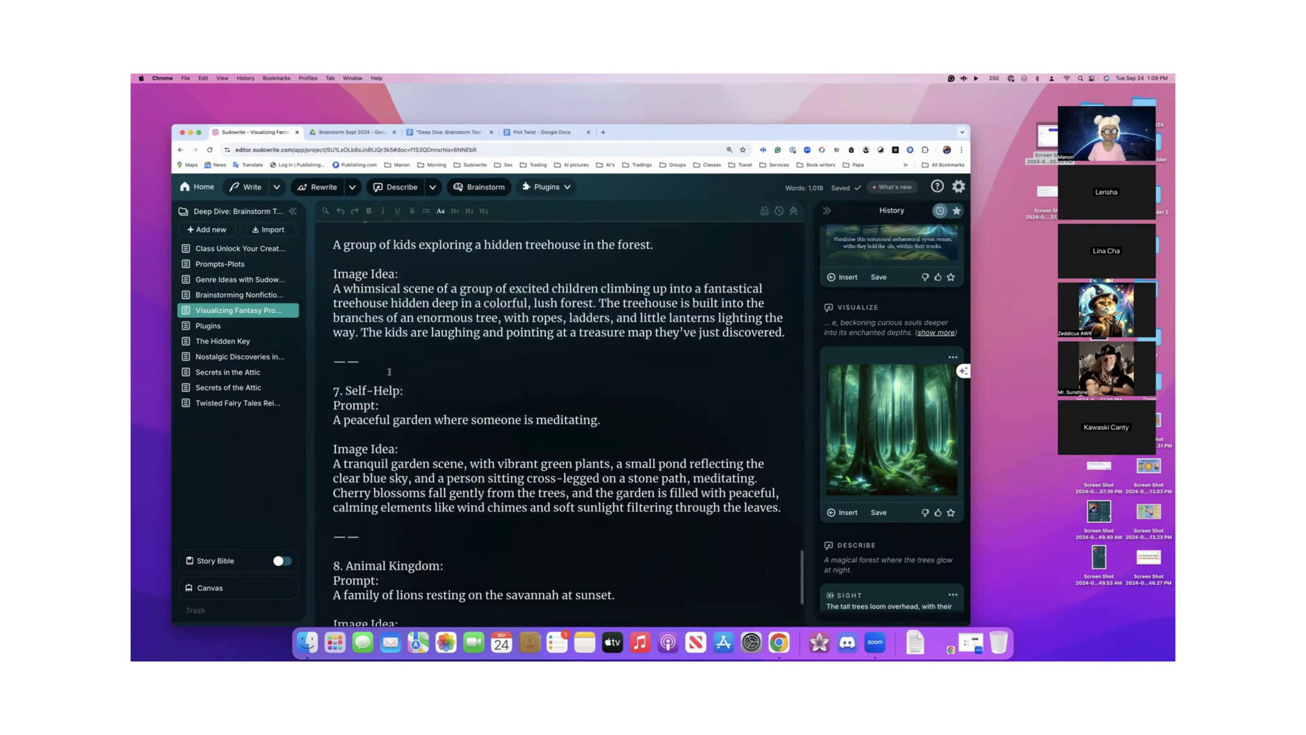
scroll(390, 372, down, 1)
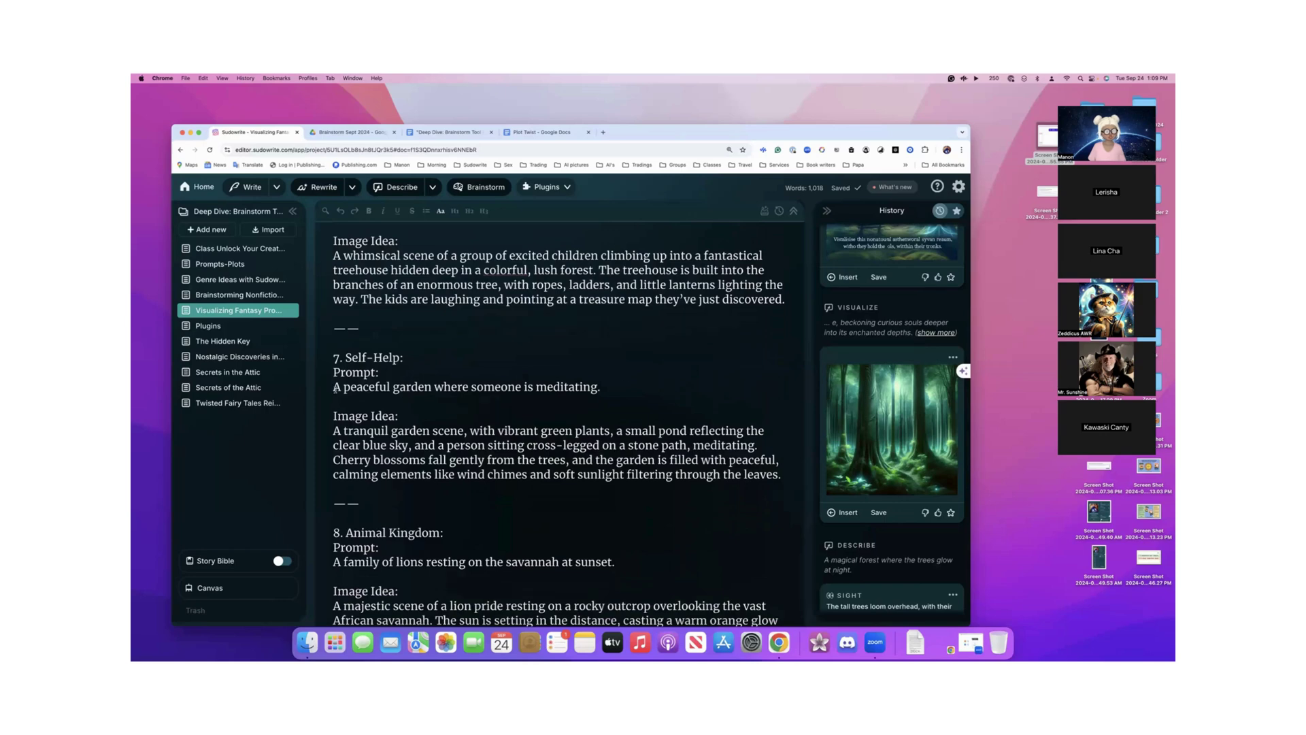
drag(336, 389, 601, 388)
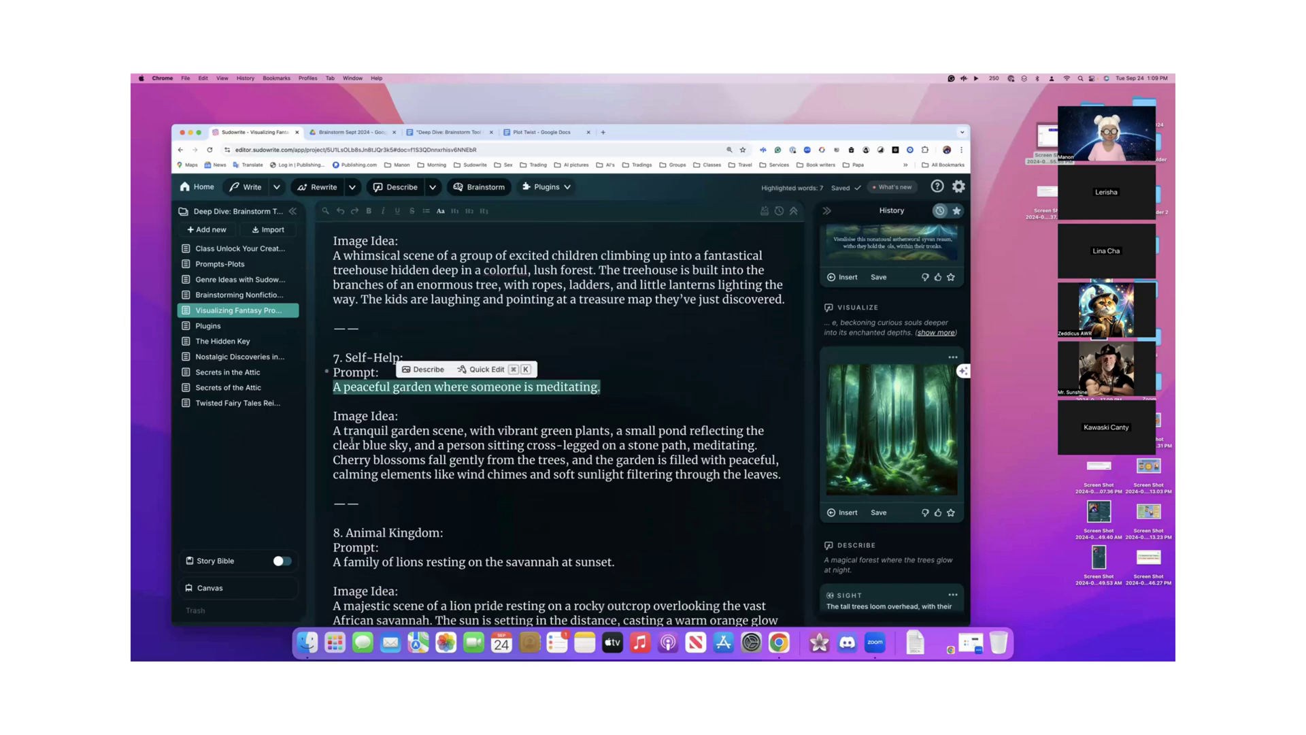
drag(334, 432, 784, 476)
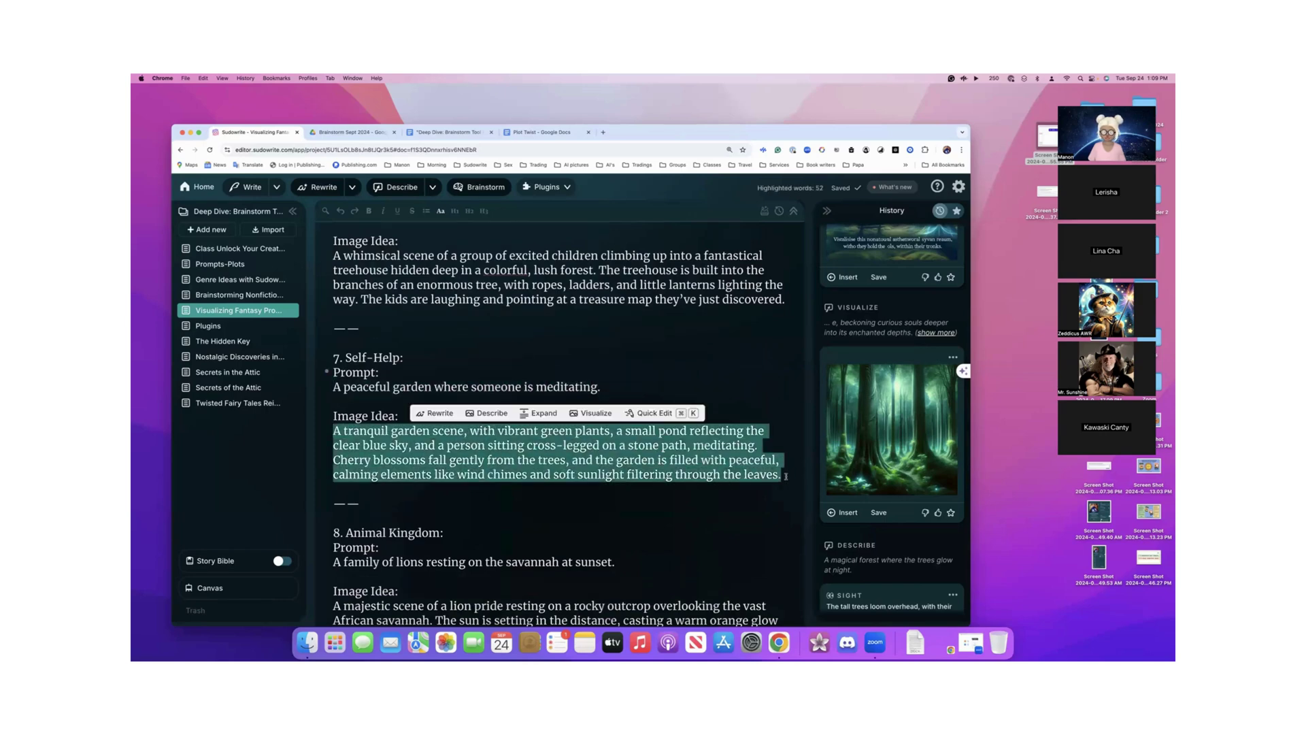
click(585, 413)
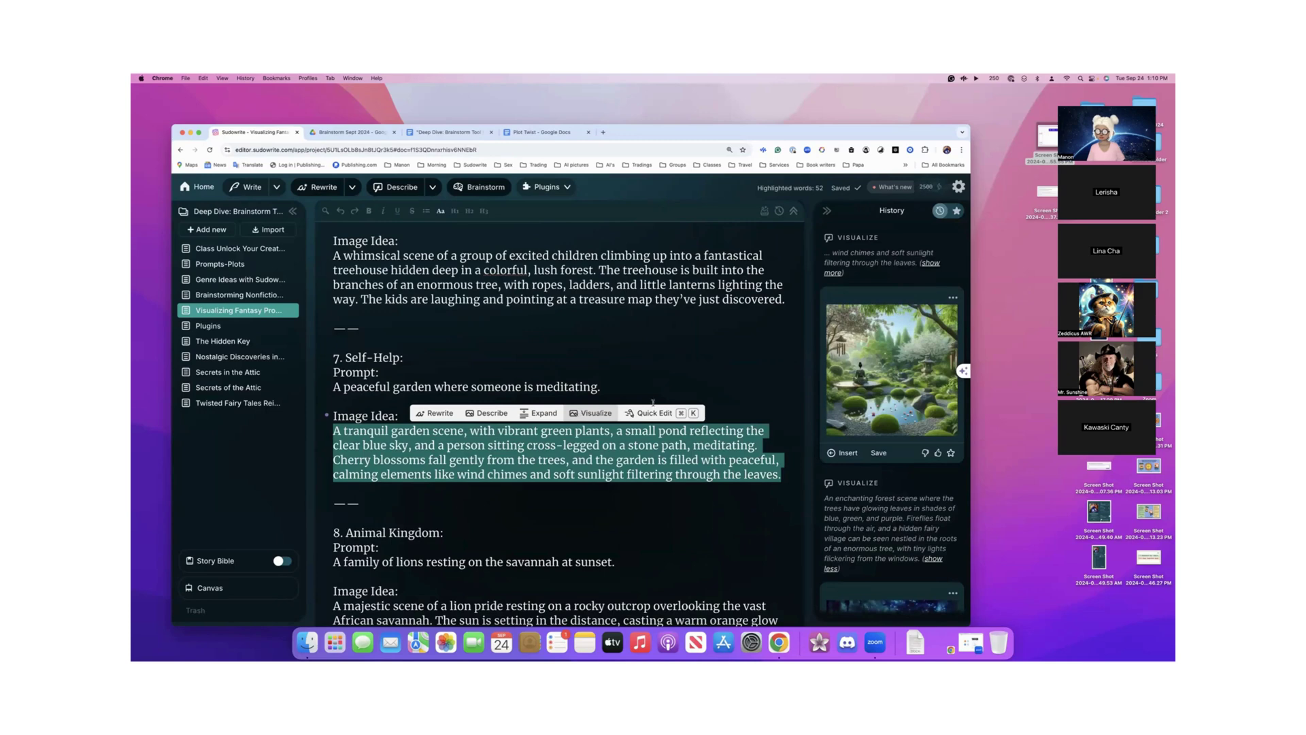
- Insert the generated garden meditation image on the line below the Self-Help Image Idea paragraph and view it
click(794, 474)
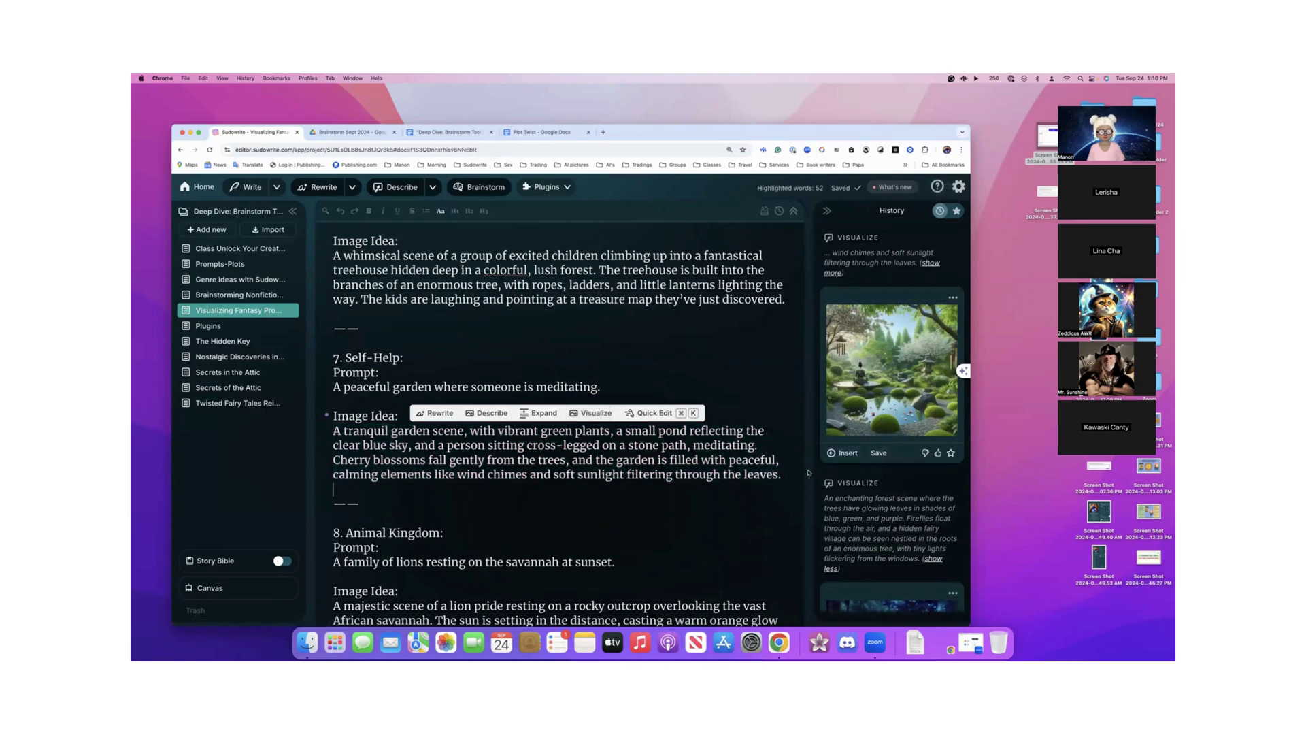
click(844, 453)
scroll(704, 460, down, 4)
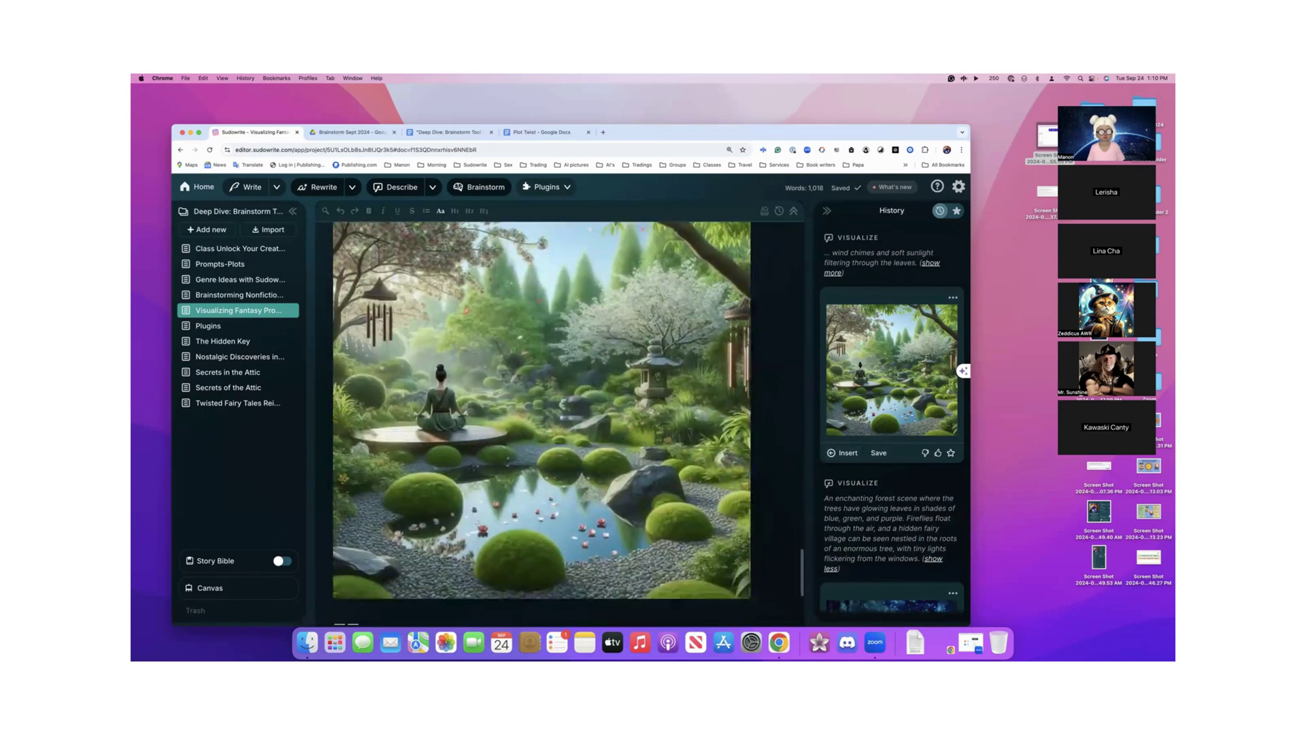
scroll(704, 460, up, 1)
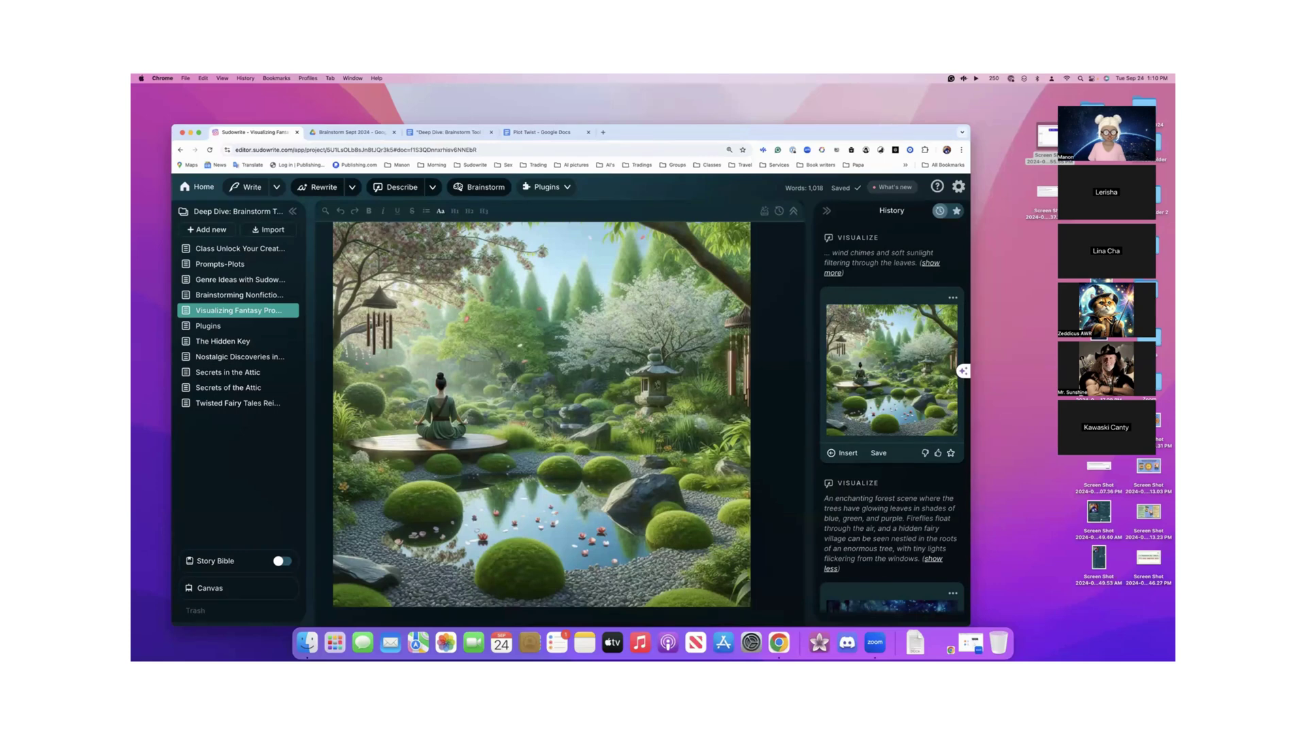
scroll(542, 421, up, 2)
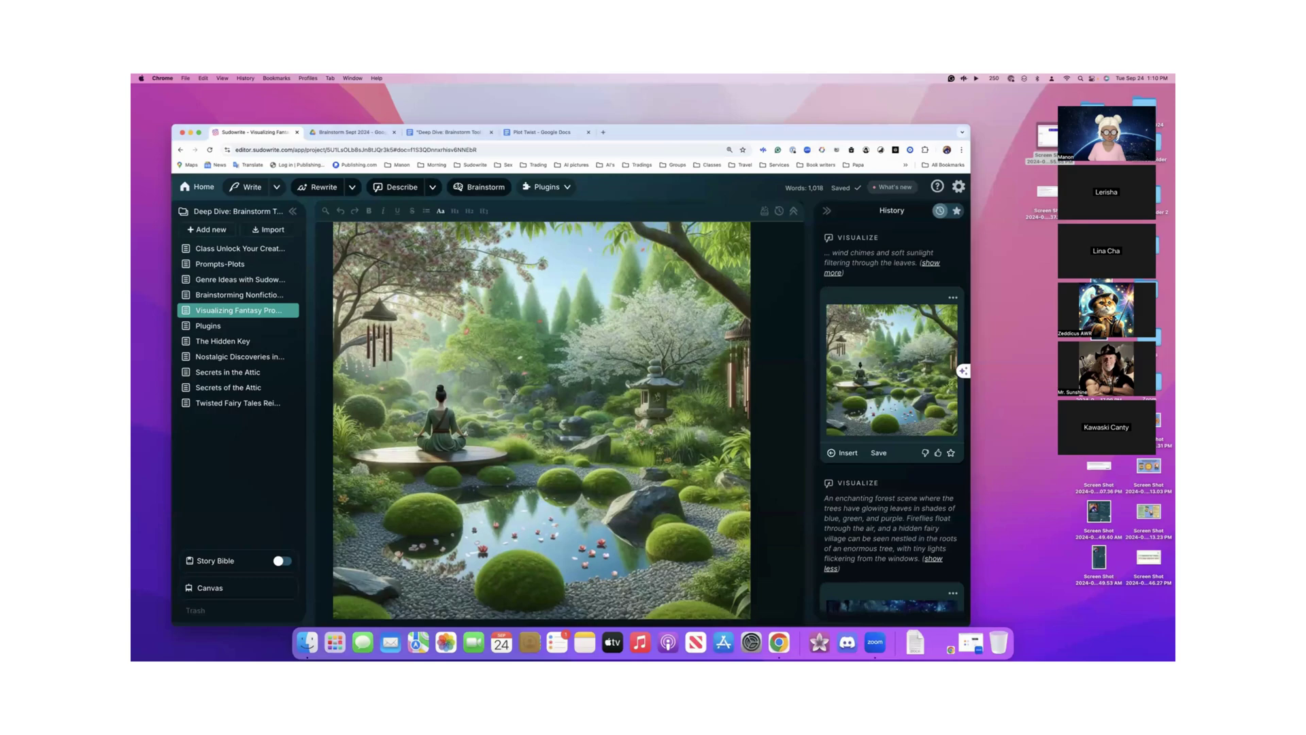
- Review the Fantasy section again, highlighting the "otherworldly beauty" metaphor and the Image Idea paragraph to compare each with its image
scroll(517, 393, up, 10)
scroll(517, 393, up, 20)
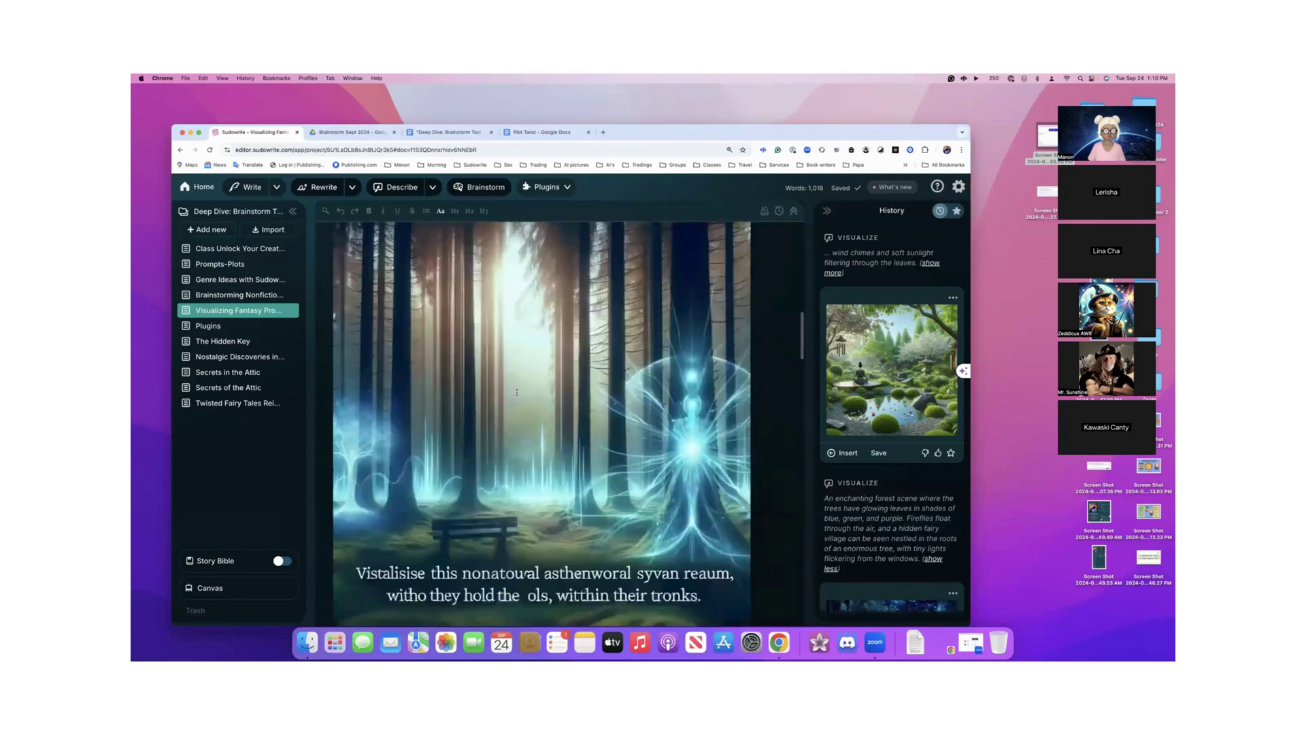
scroll(517, 392, up, 3)
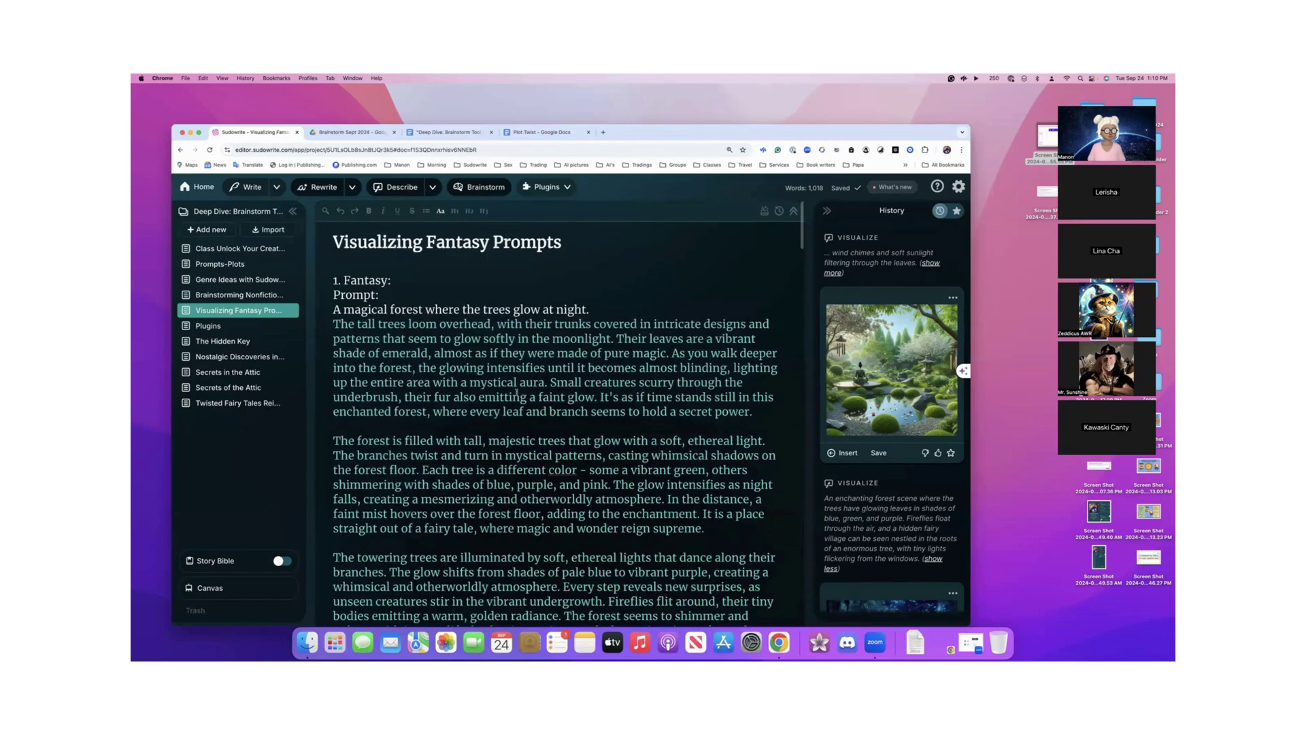
scroll(518, 393, down, 8)
scroll(516, 388, down, 6)
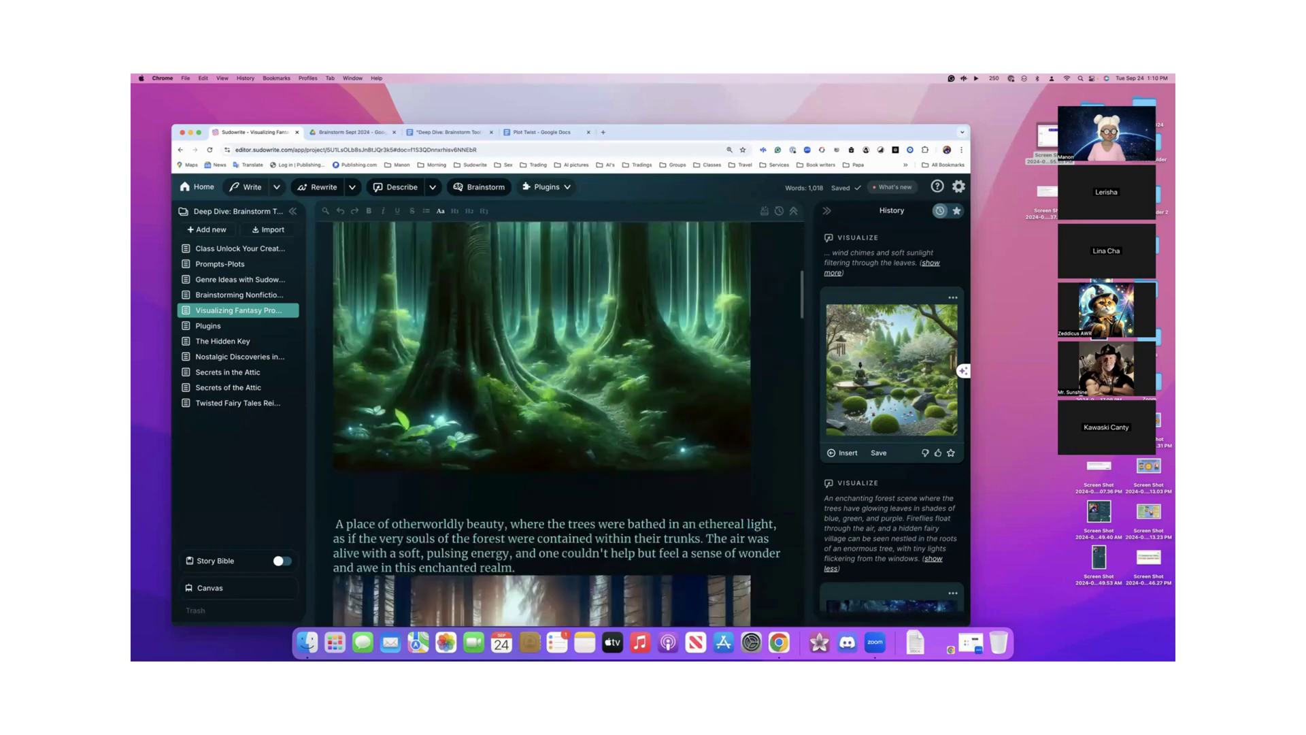
drag(431, 409, 528, 435)
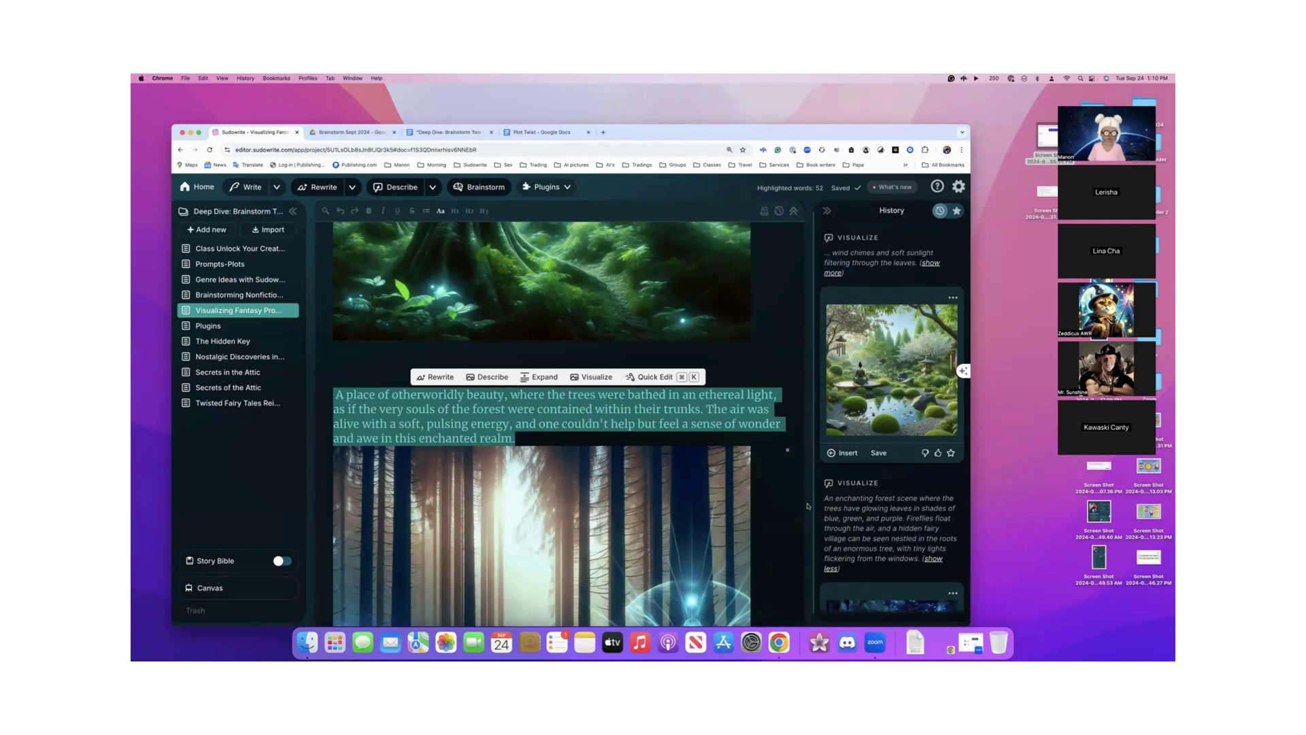
scroll(757, 499, down, 5)
scroll(756, 498, down, 4)
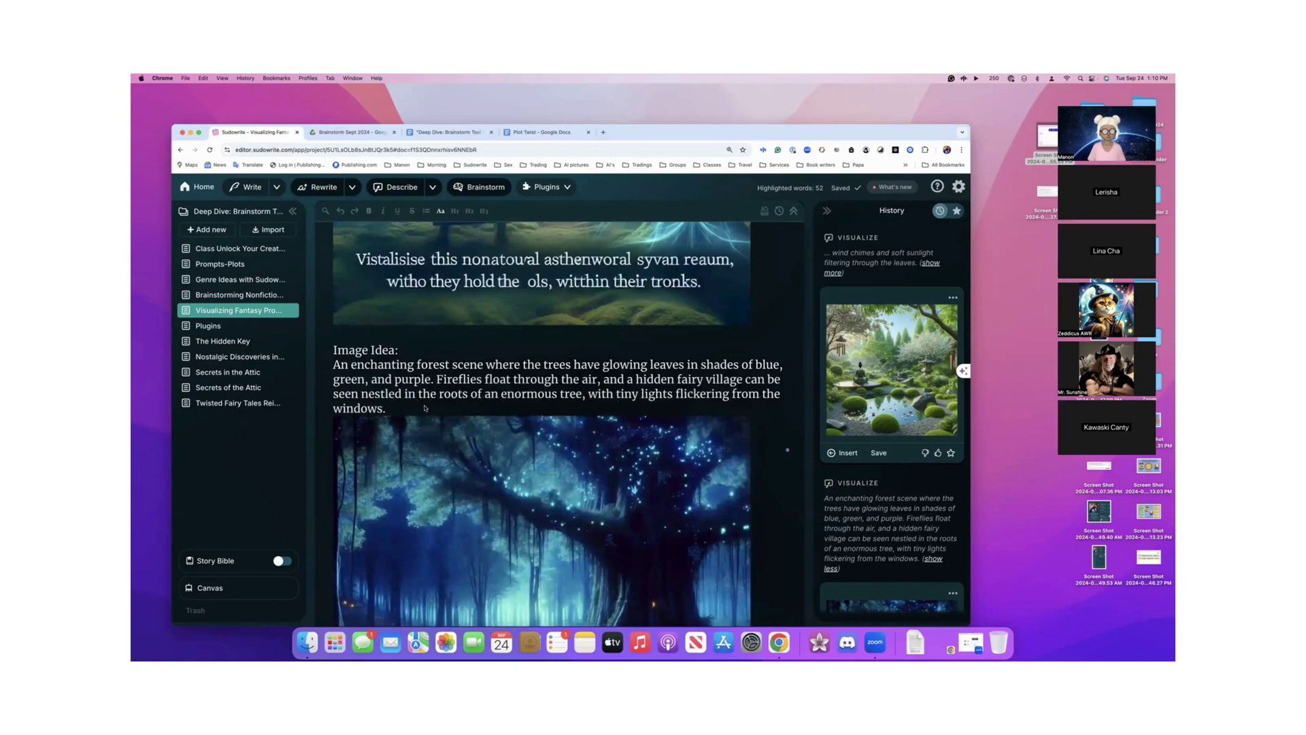
drag(421, 408, 333, 368)
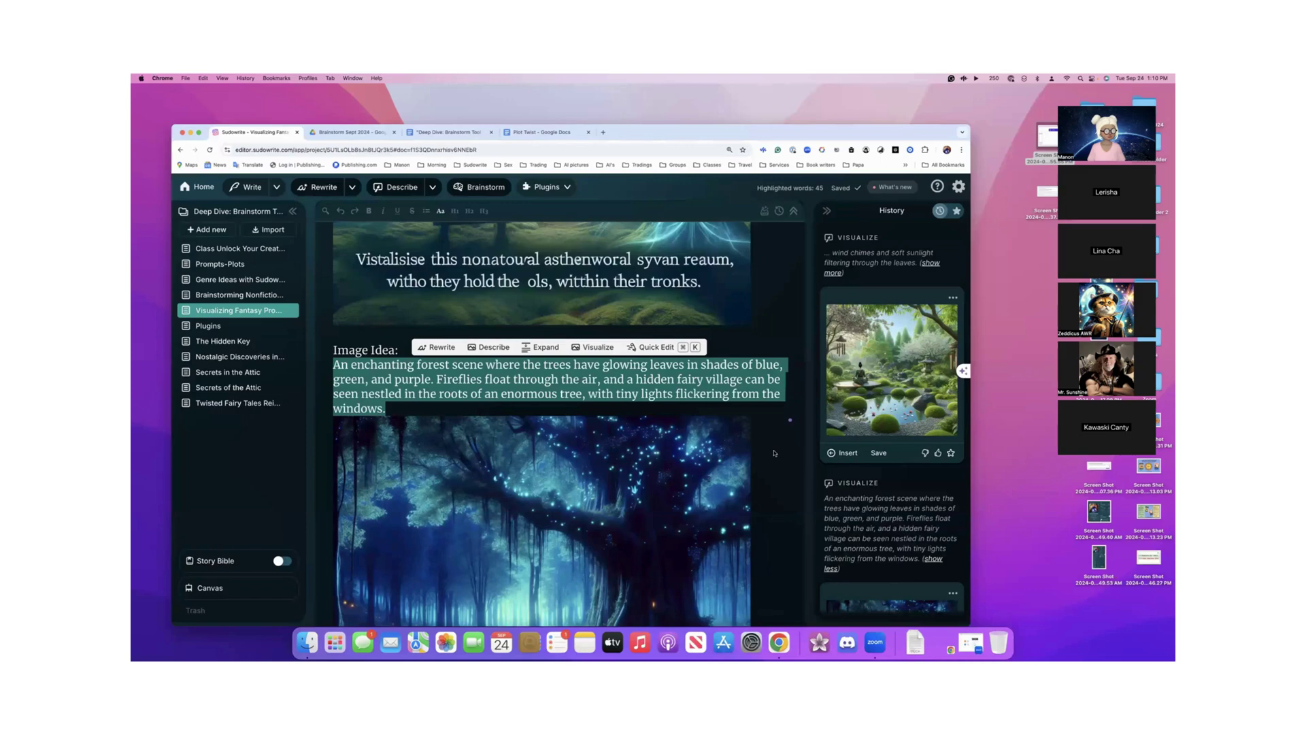
scroll(653, 432, up, 15)
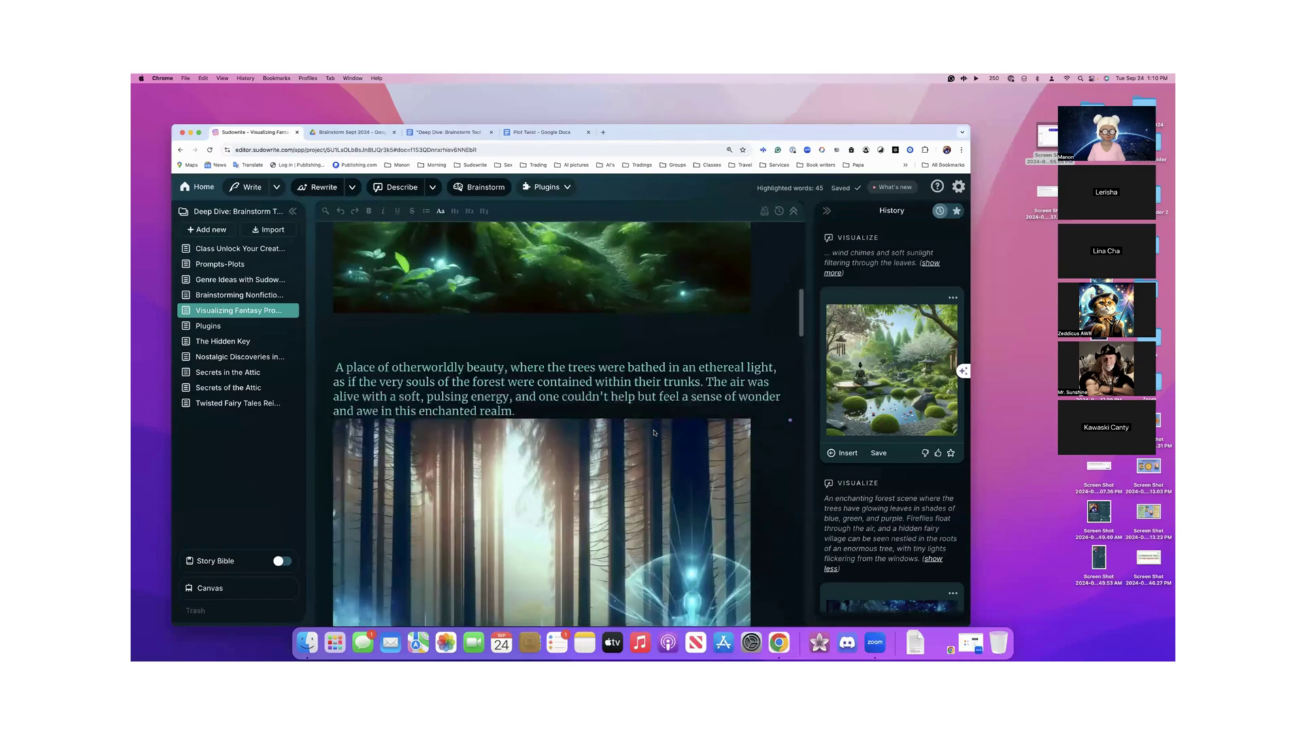
scroll(654, 432, up, 5)
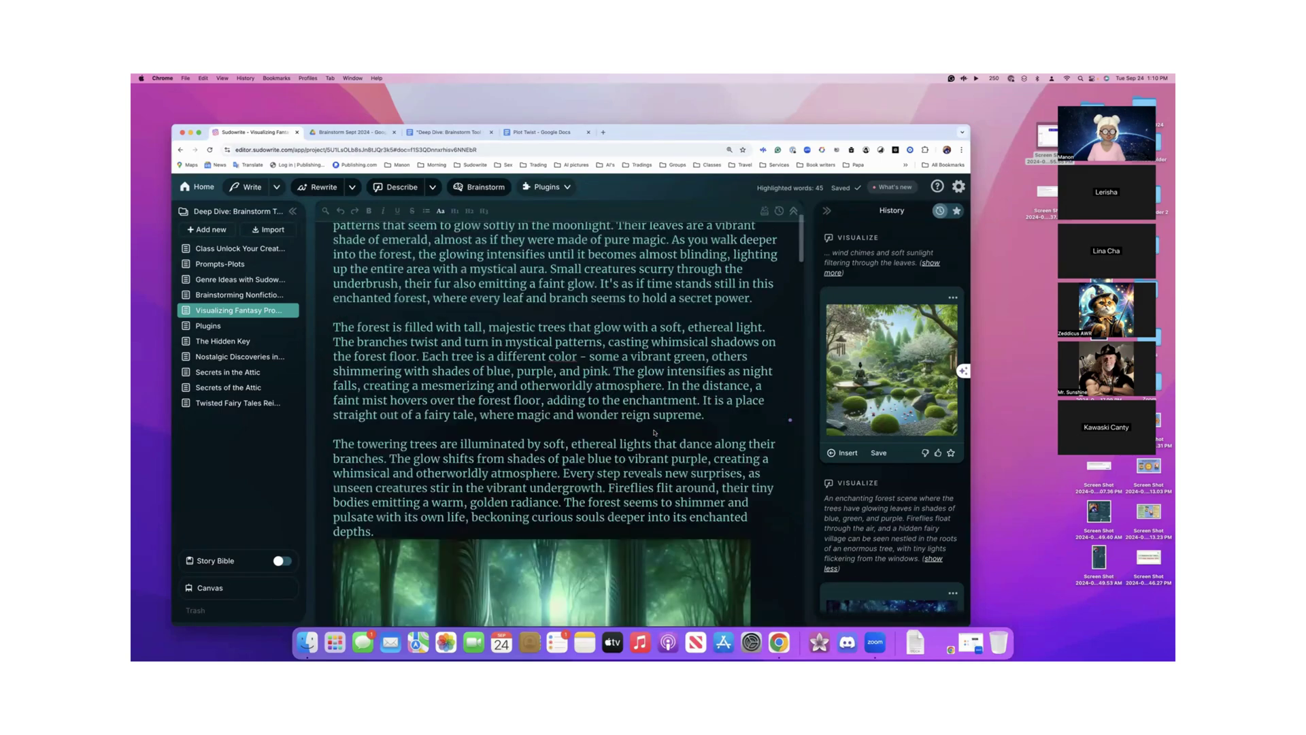
scroll(654, 431, up, 3)
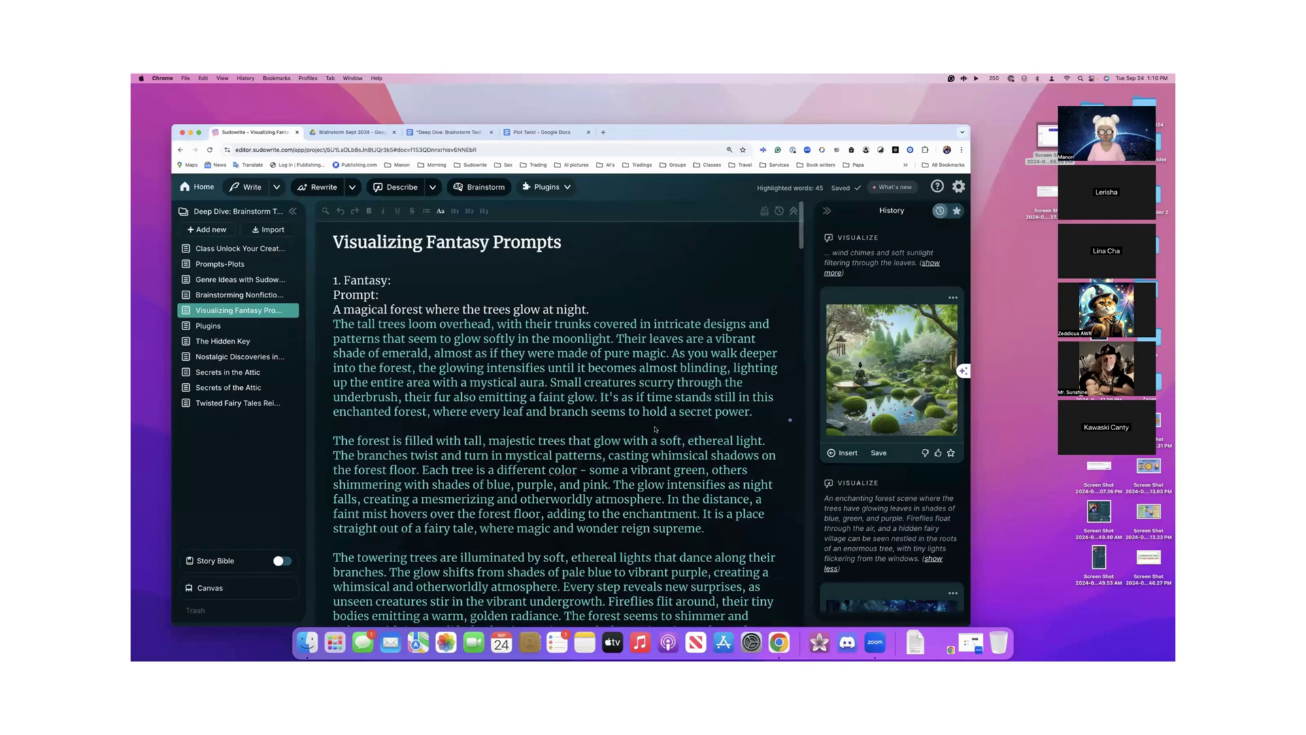
- Examine the inserted images from the glowing green forest in the Fantasy section down to the Self-Help garden meditation scene
scroll(655, 428, down, 8)
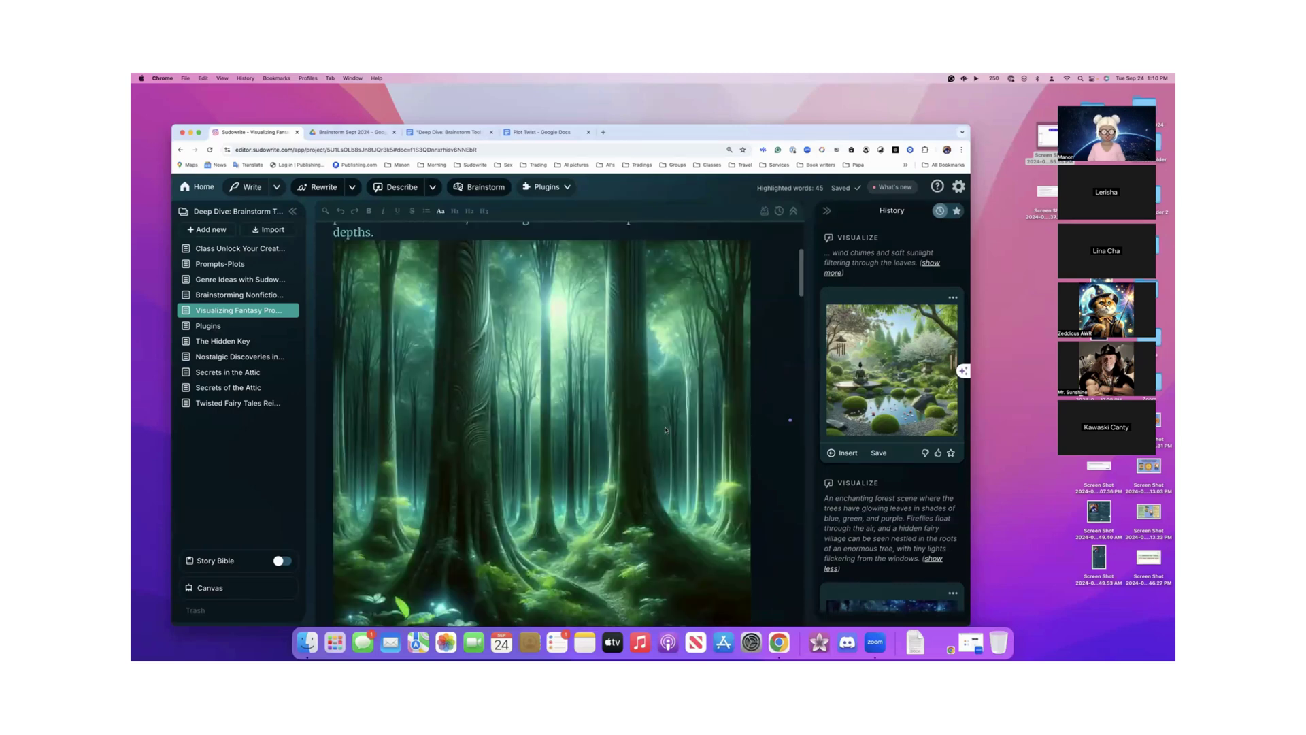
scroll(667, 430, down, 1)
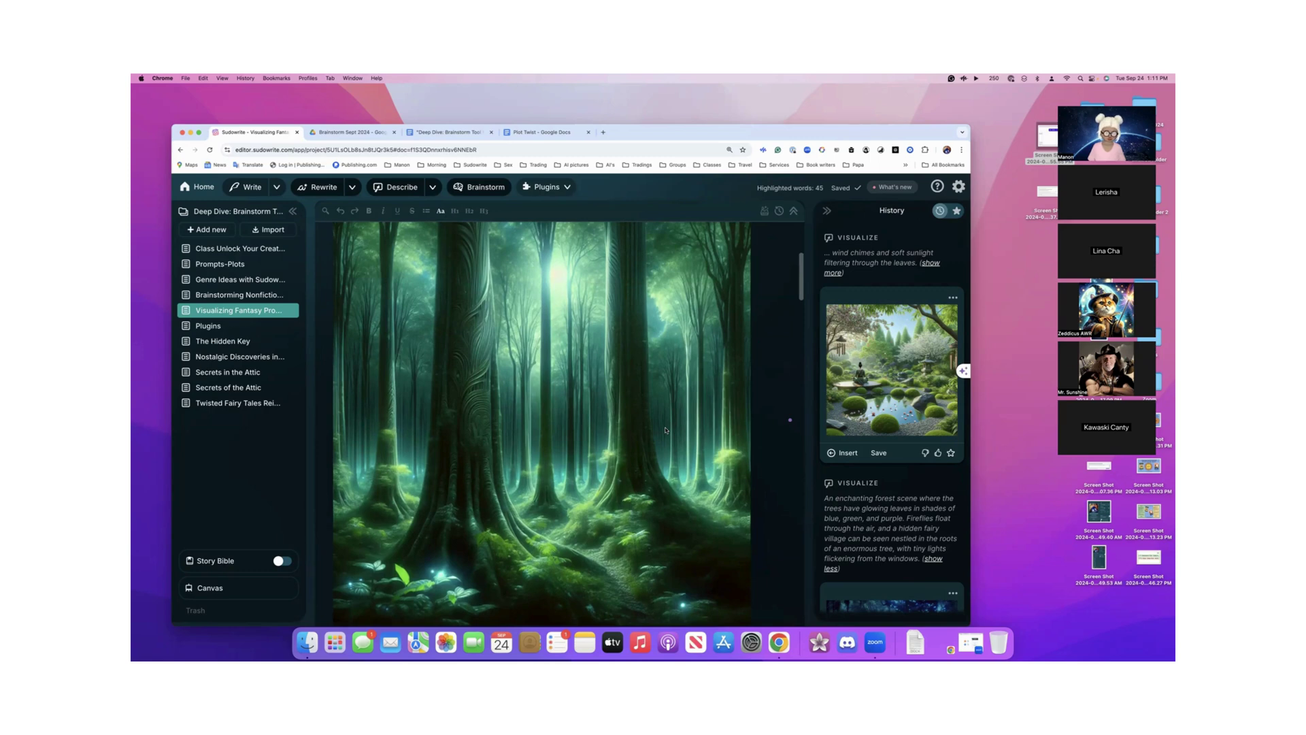
scroll(666, 430, down, 1)
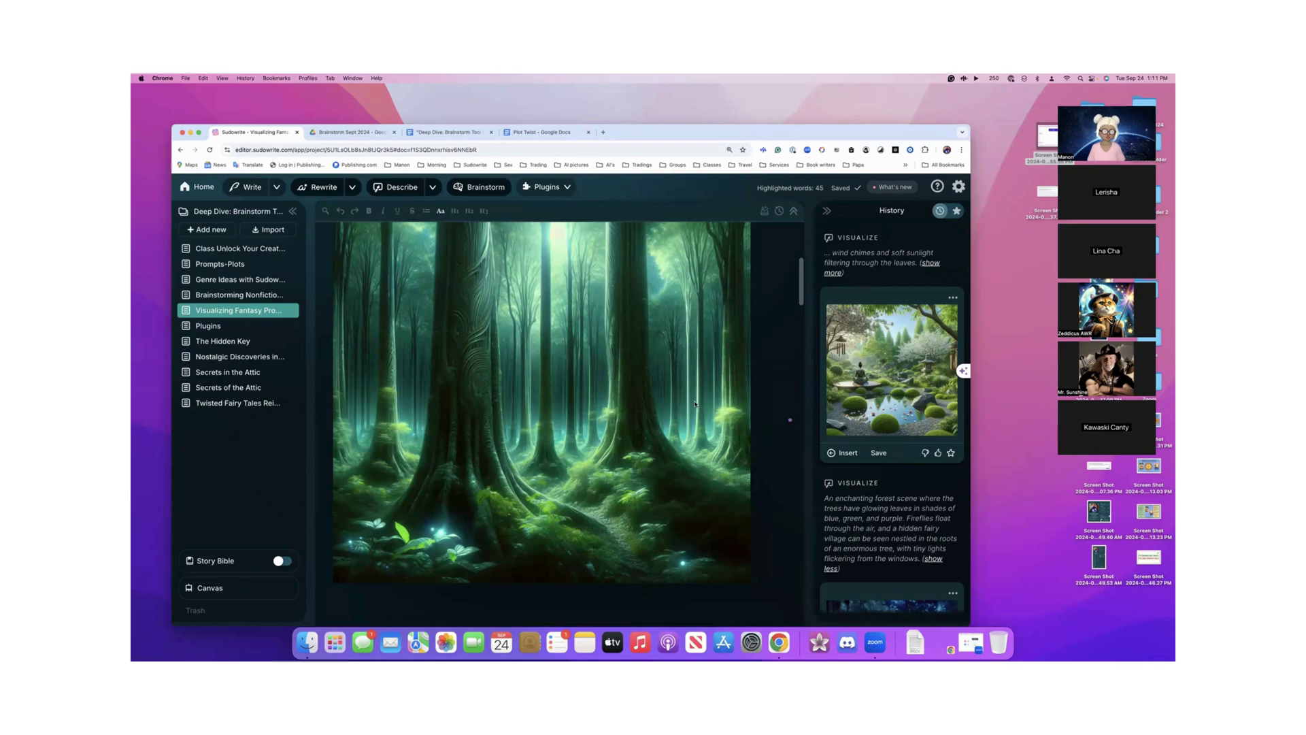
scroll(695, 403, down, 1)
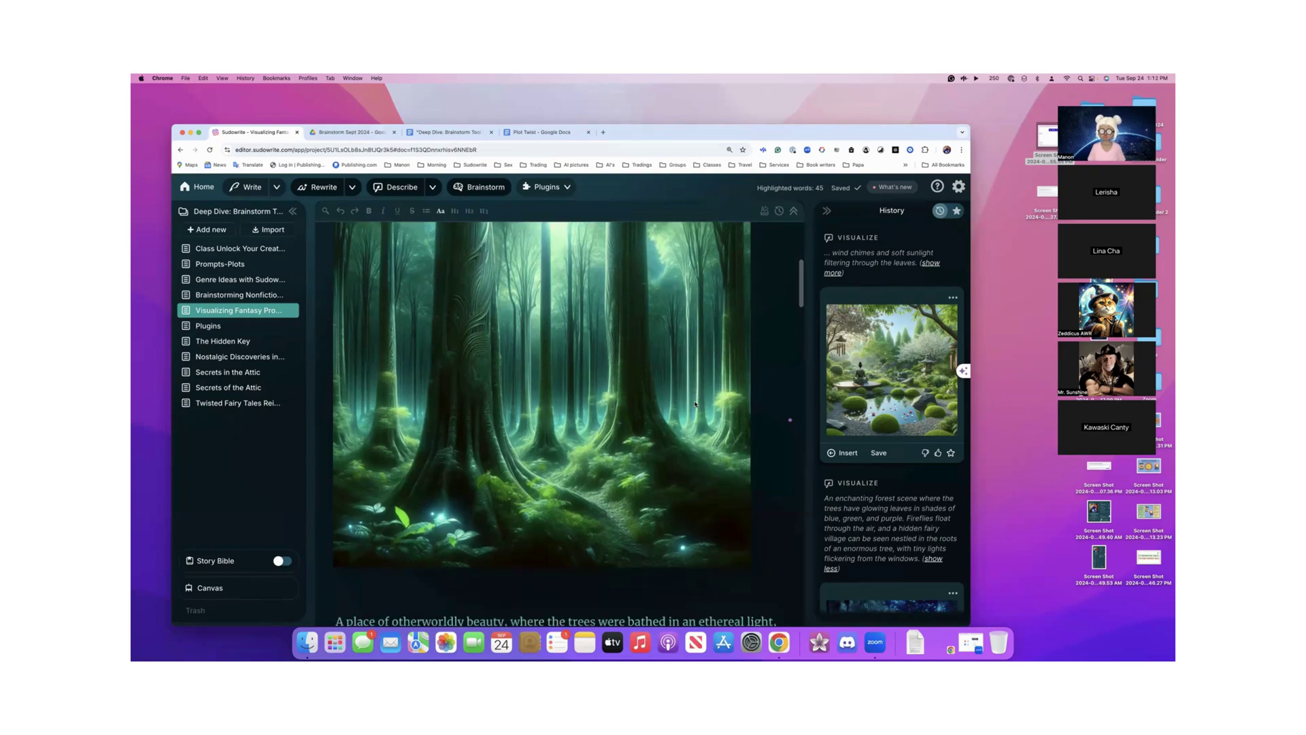
scroll(694, 403, down, 2)
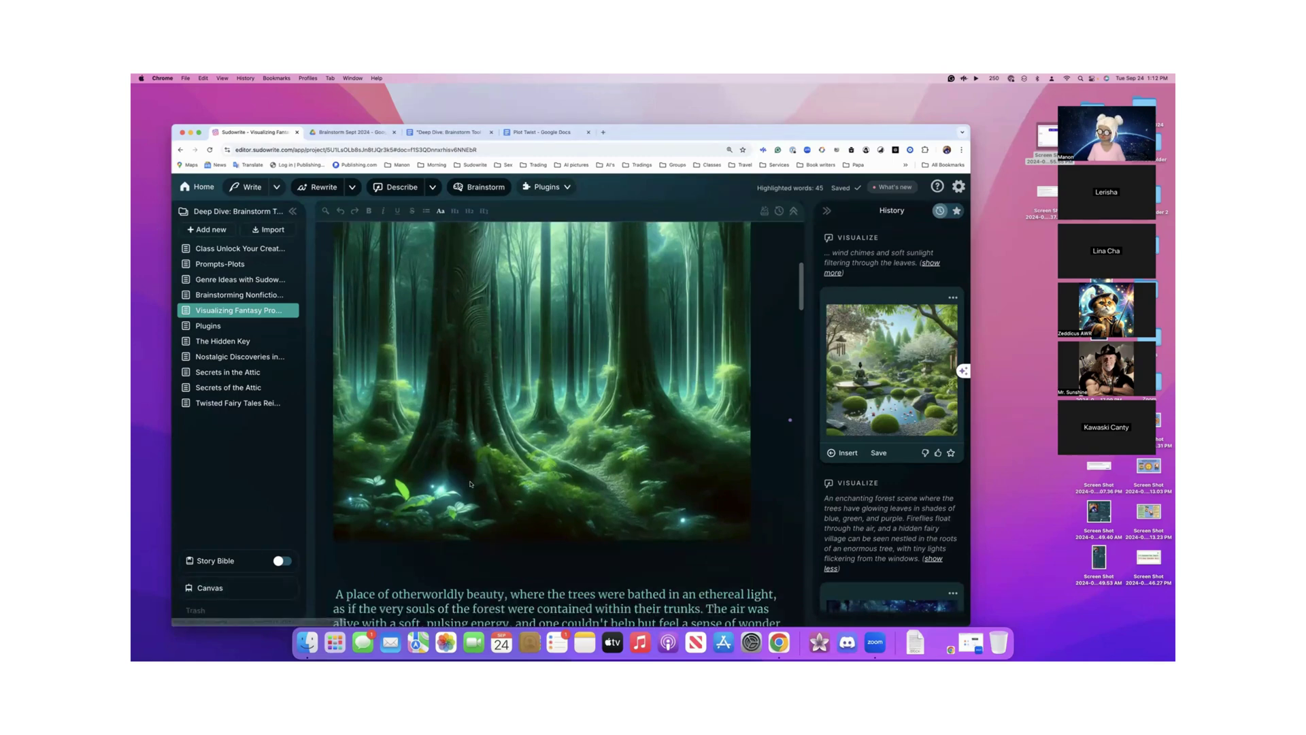
scroll(470, 484, down, 10)
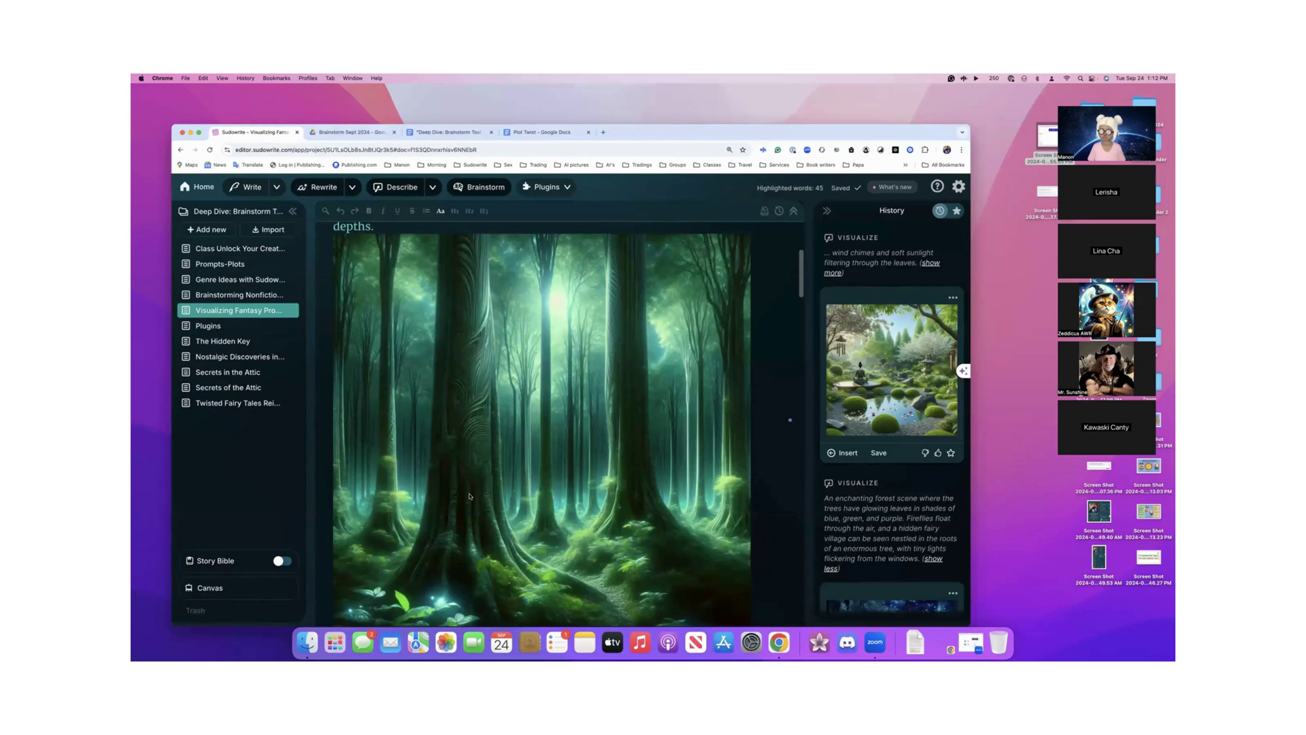
scroll(469, 496, up, 2)
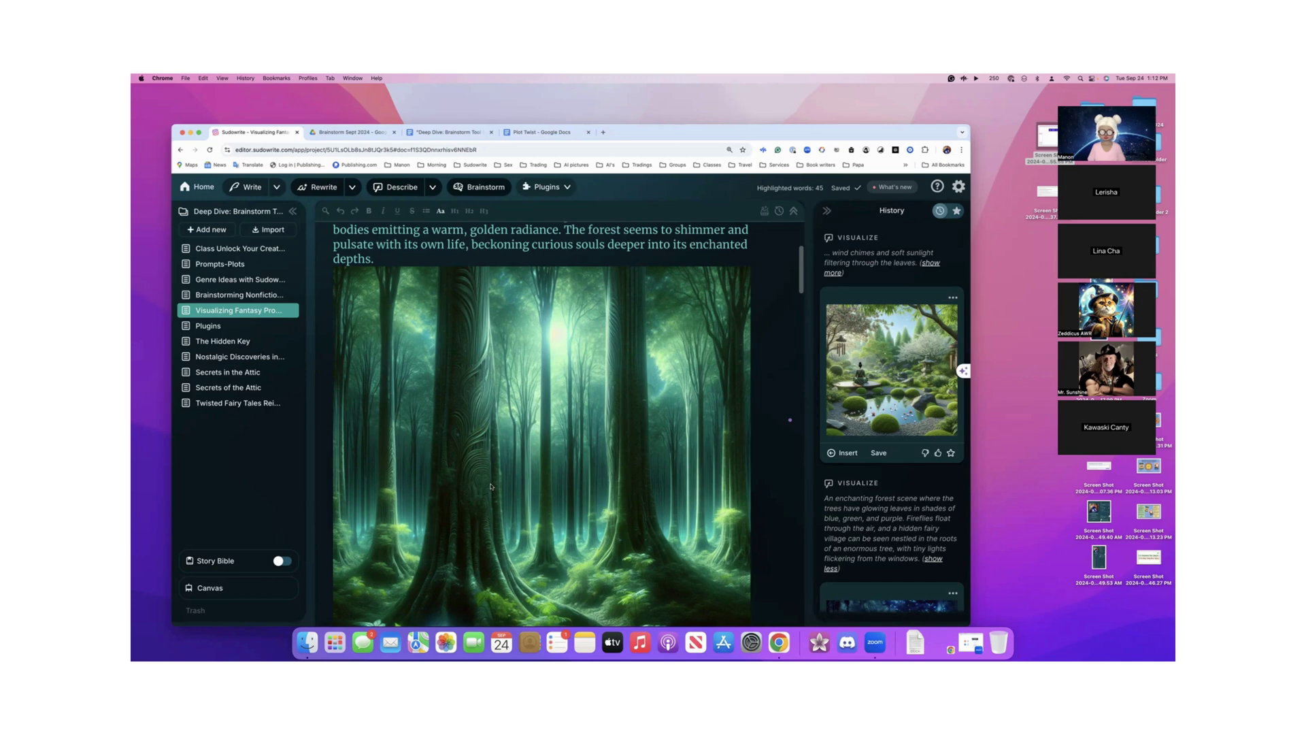
mouse_move(849, 366)
scroll(639, 448, down, 15)
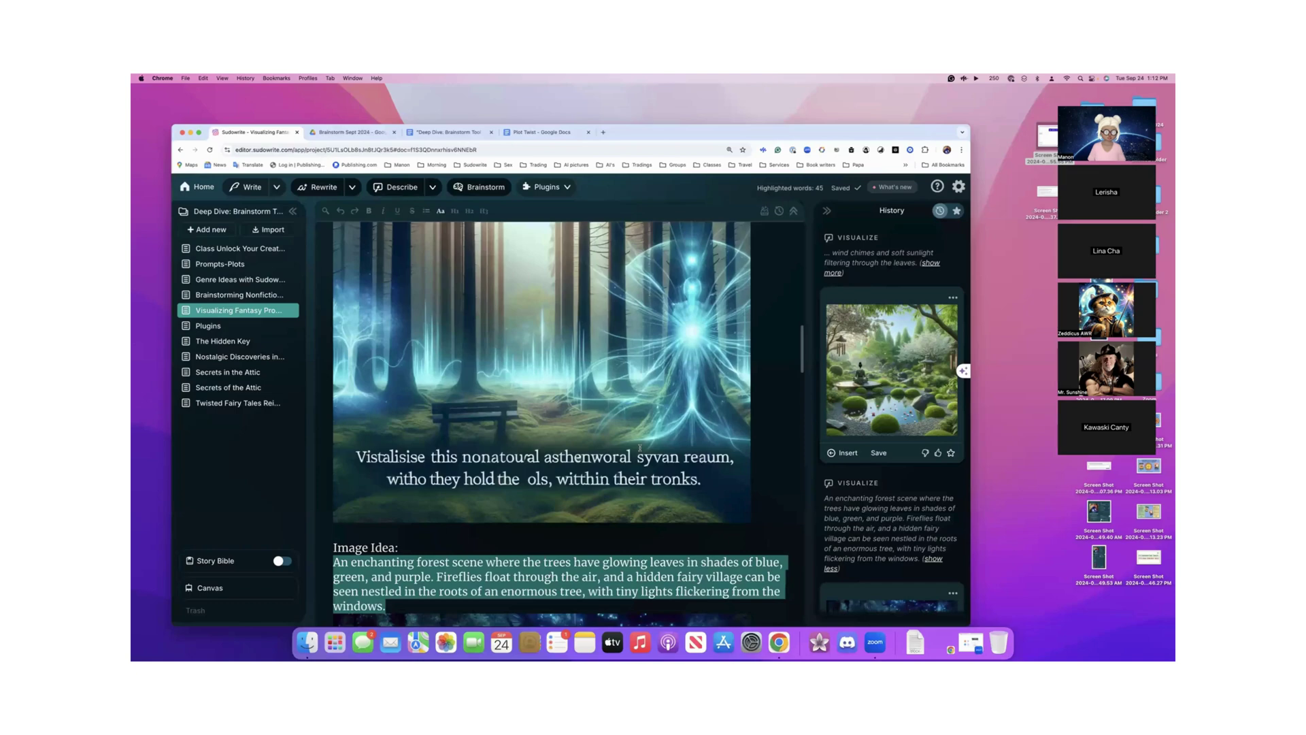
scroll(640, 447, down, 10)
scroll(634, 451, down, 3)
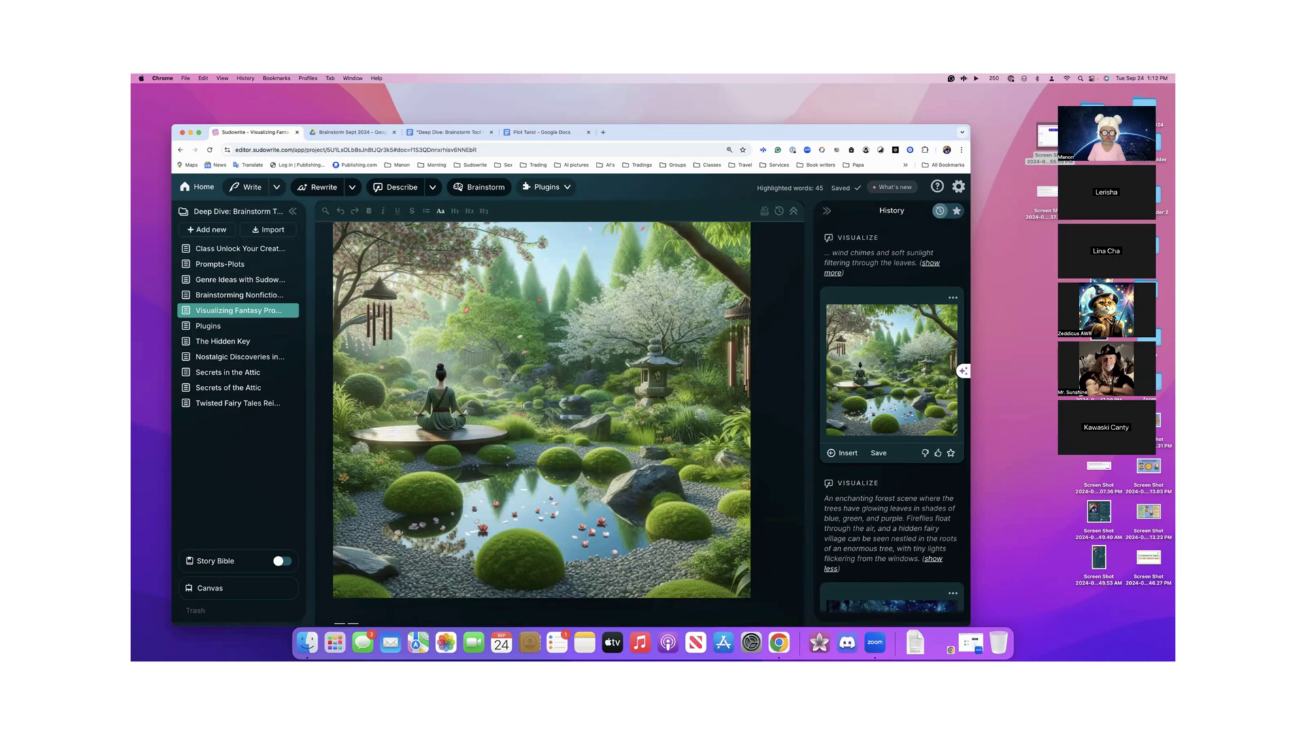
- Return to the Fantasy section and compare the green forest image with the one under the "otherworldly beauty" metaphor
scroll(582, 437, up, 15)
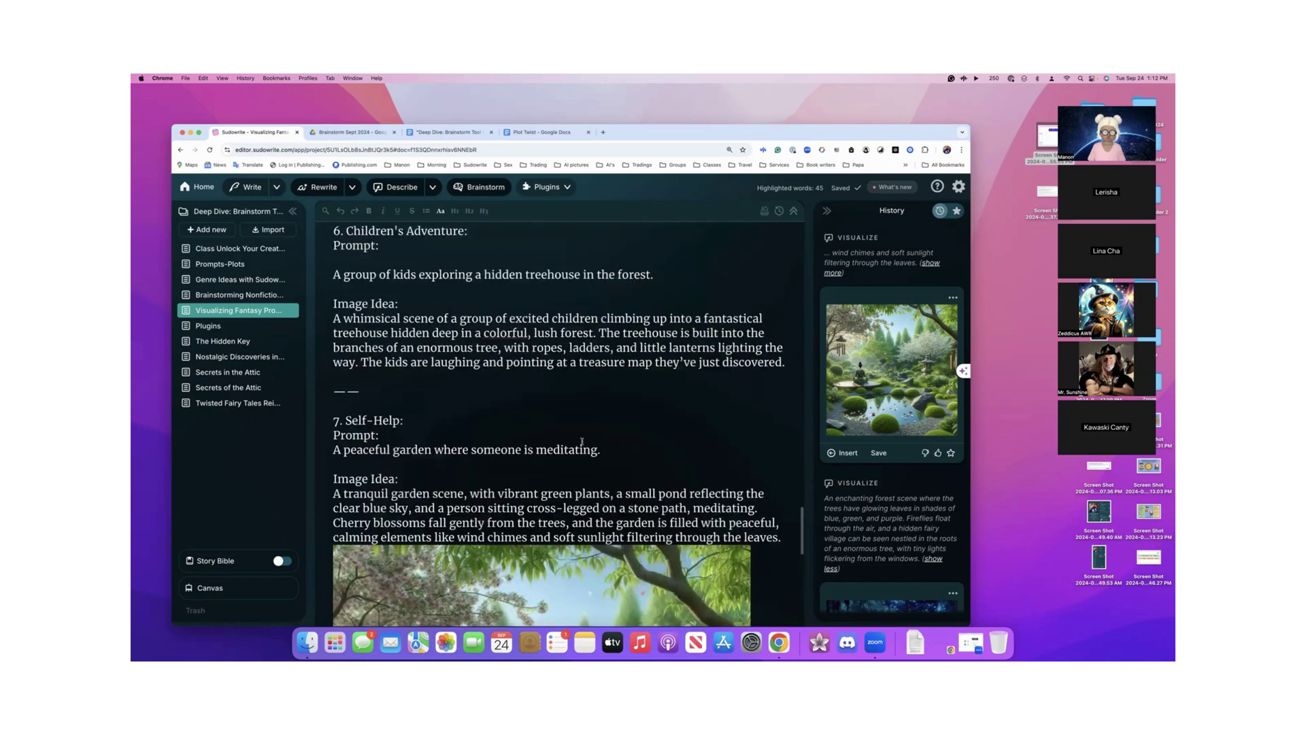
scroll(582, 441, up, 5)
scroll(582, 441, up, 8)
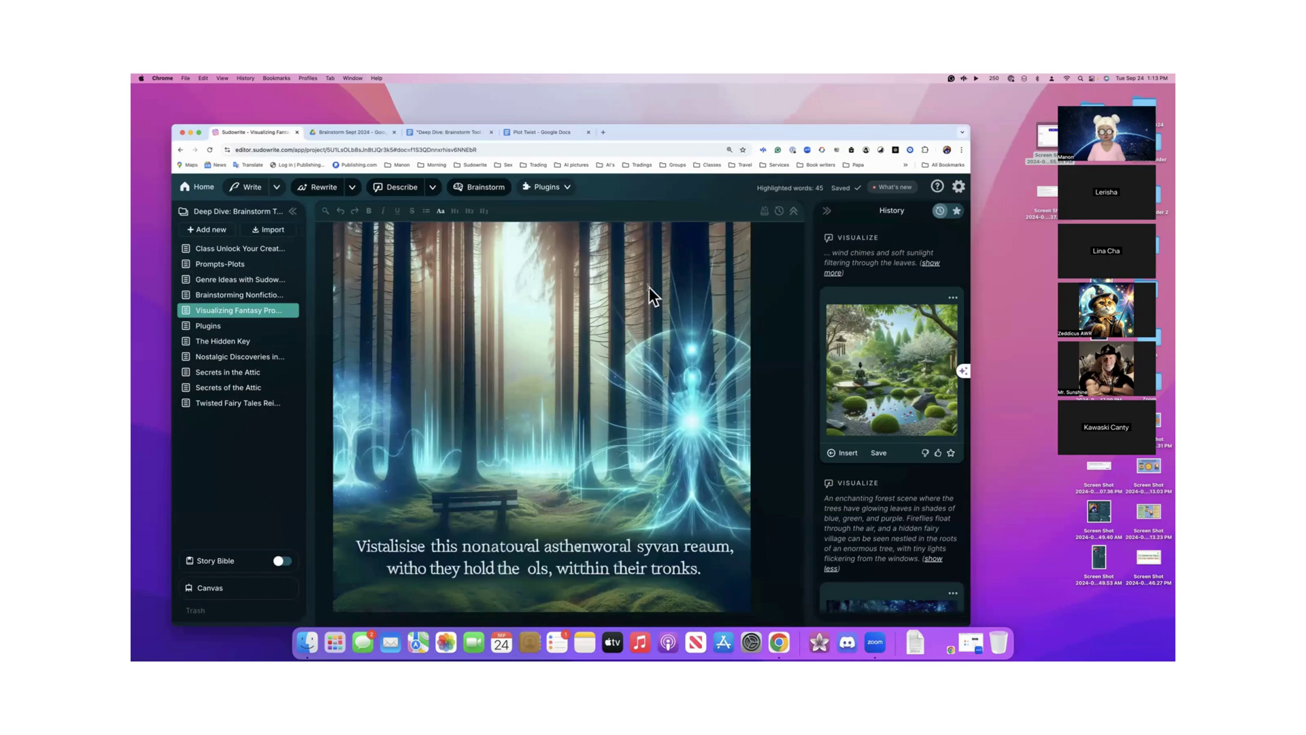
scroll(657, 376, up, 10)
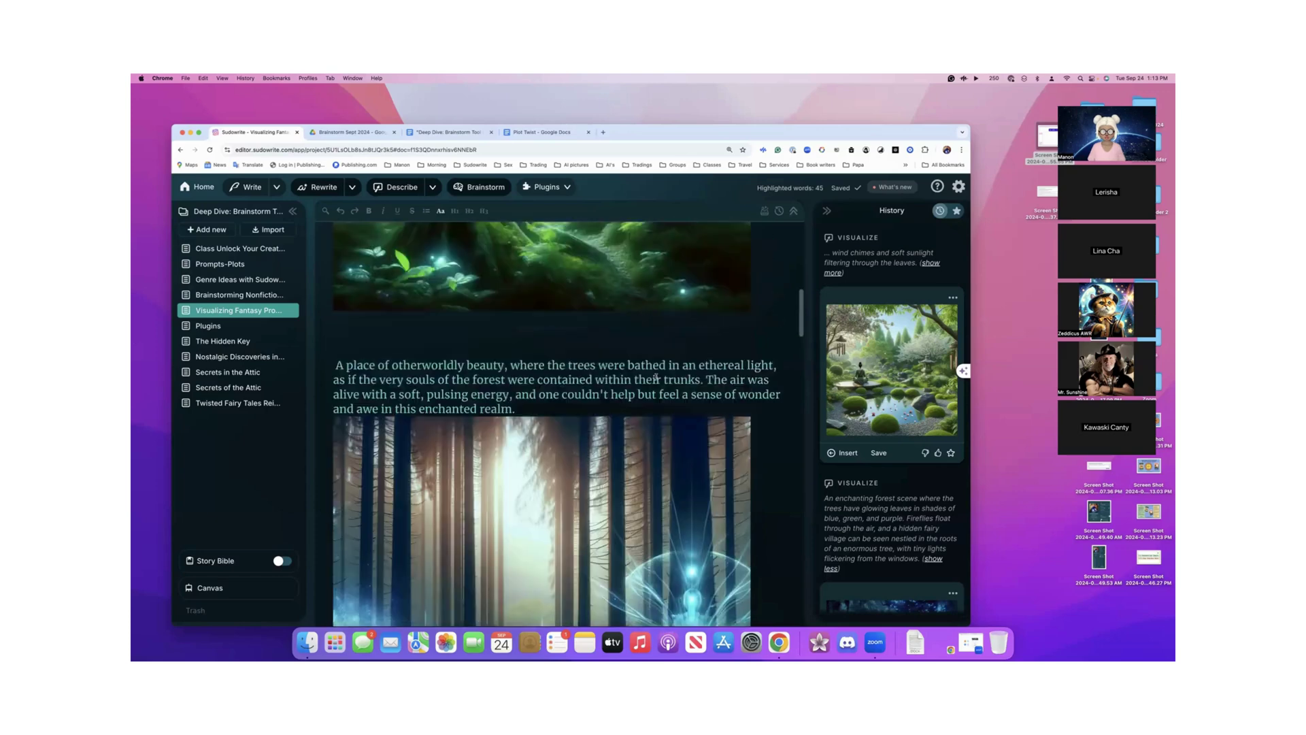
scroll(657, 378, up, 5)
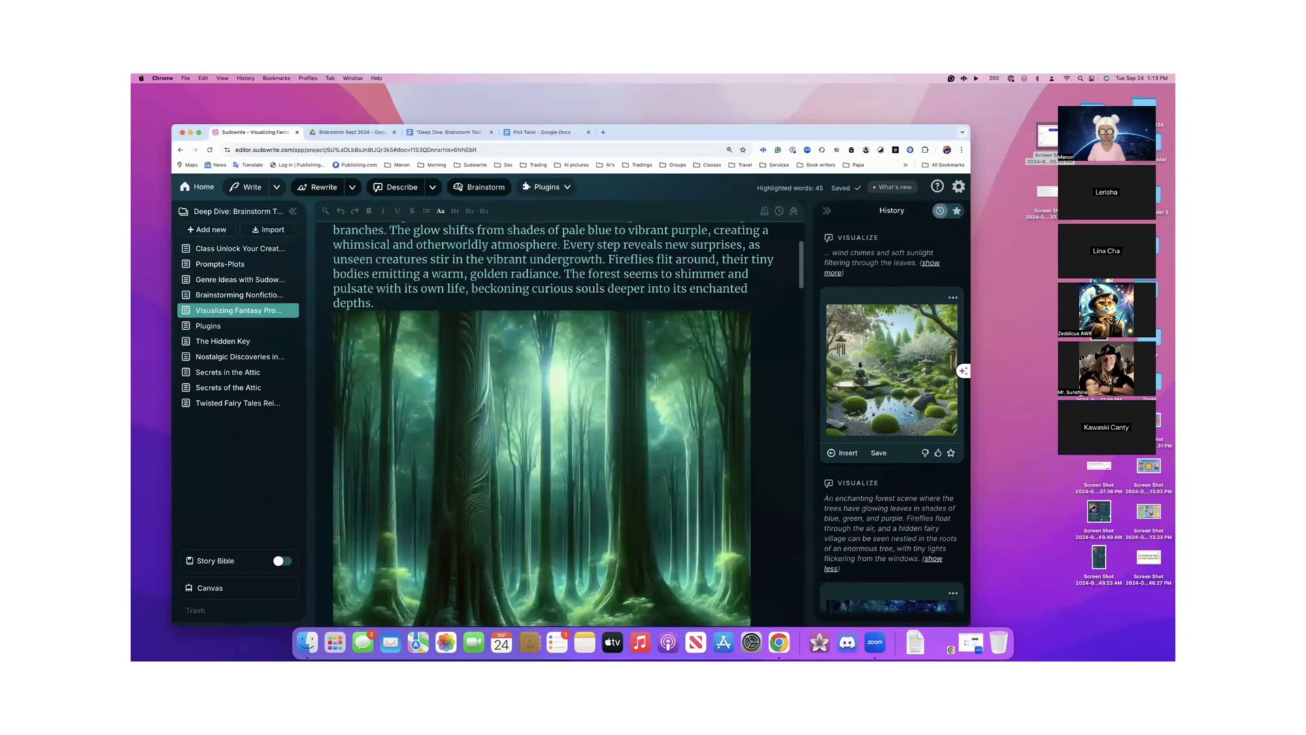
scroll(657, 377, down, 5)
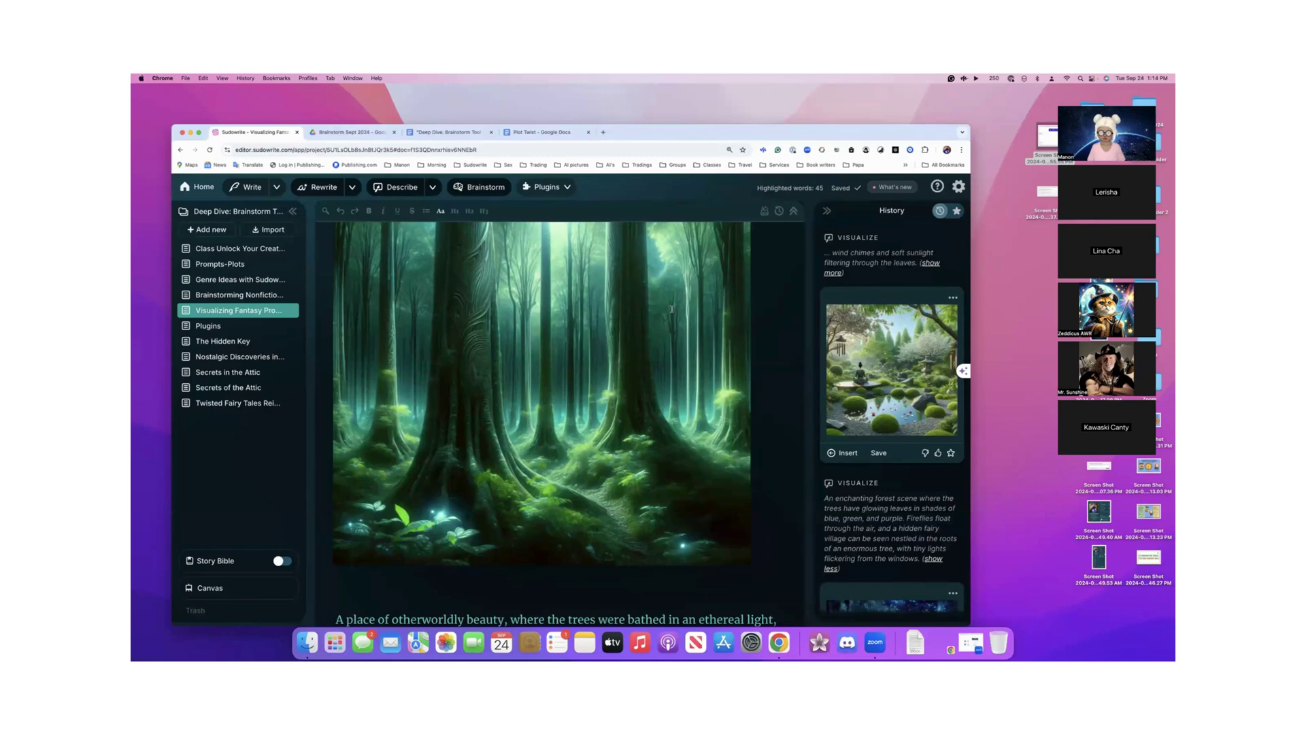
scroll(672, 308, down, 5)
scroll(671, 309, down, 10)
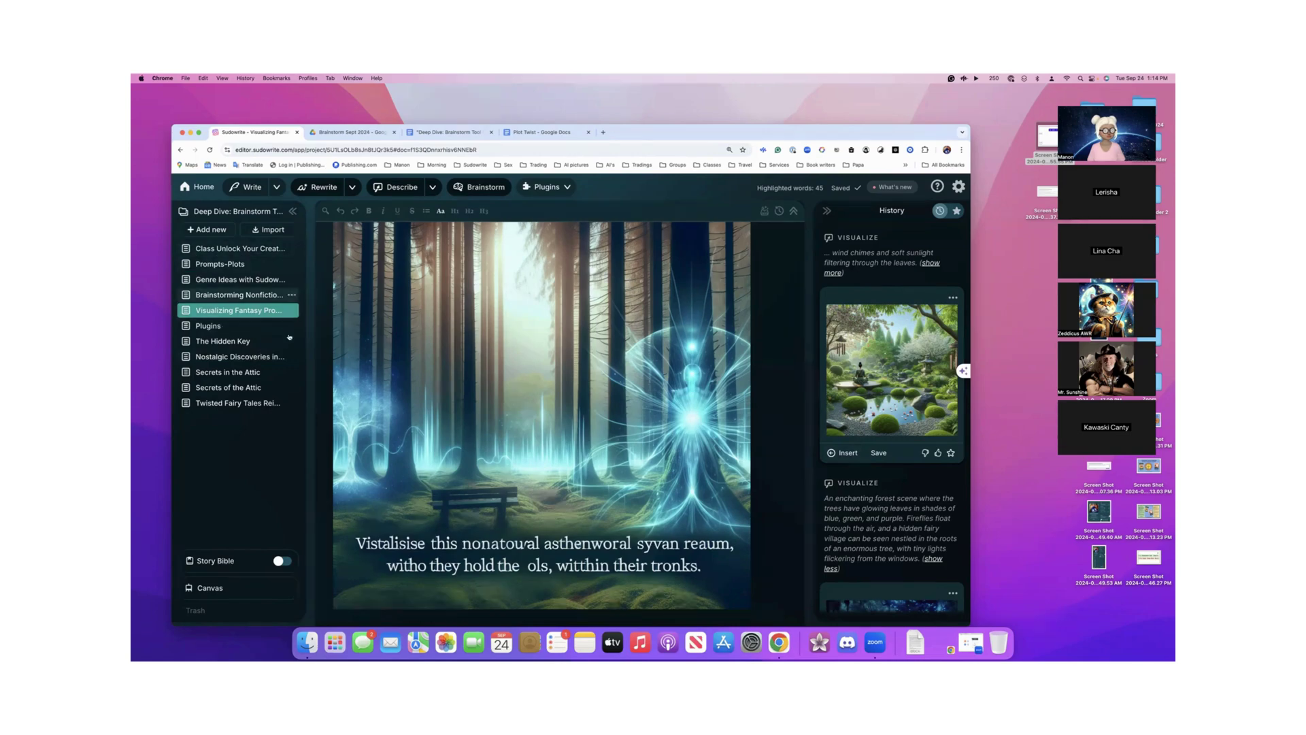
- Open the Brainstorming Nonfiction Ideas document and highlight the History prompt "Telling the story of a lesser-known historical event." to review its Describe passages
click(245, 295)
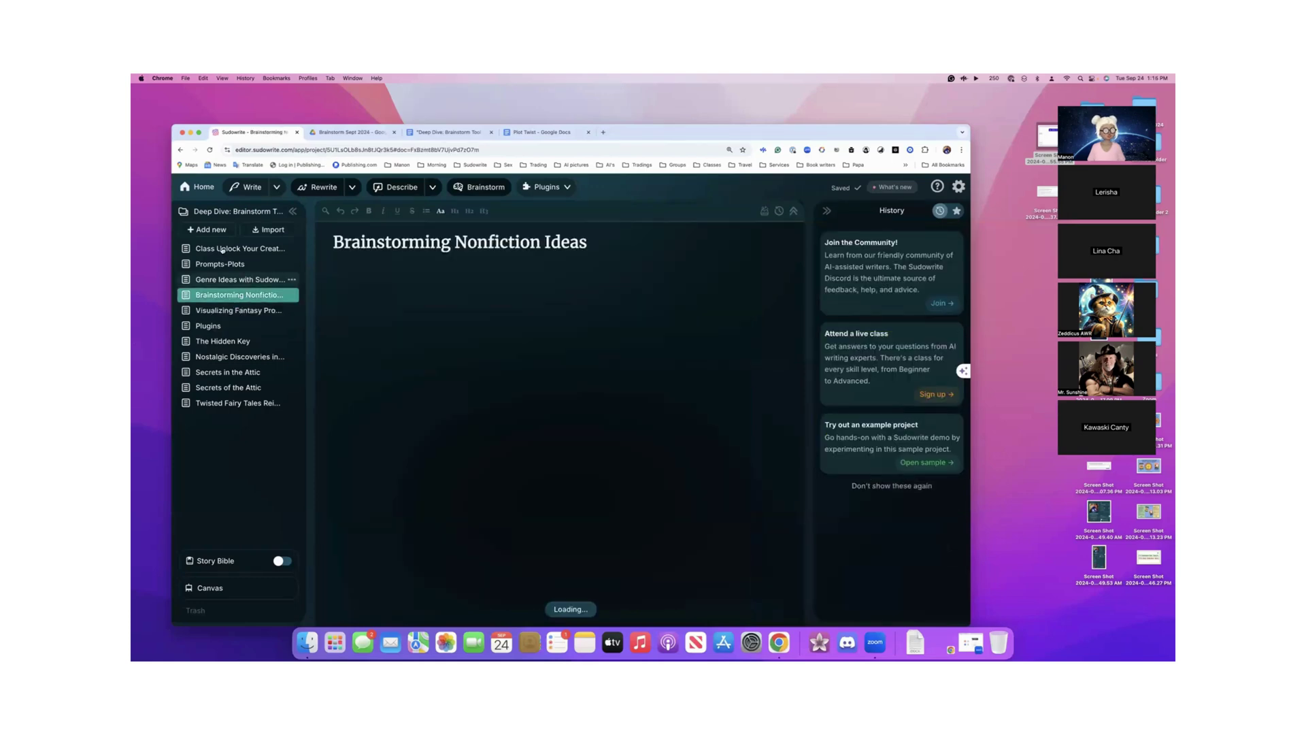
scroll(444, 298, down, 10)
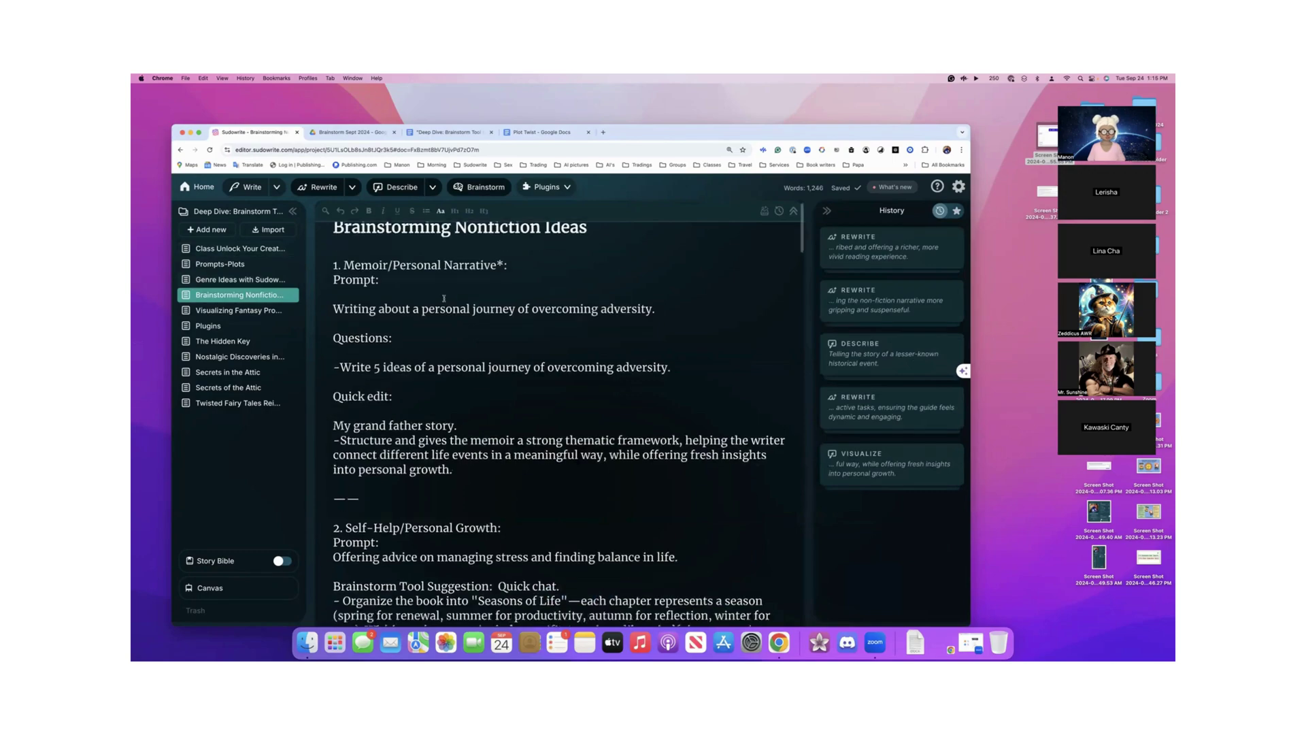
scroll(444, 298, down, 1)
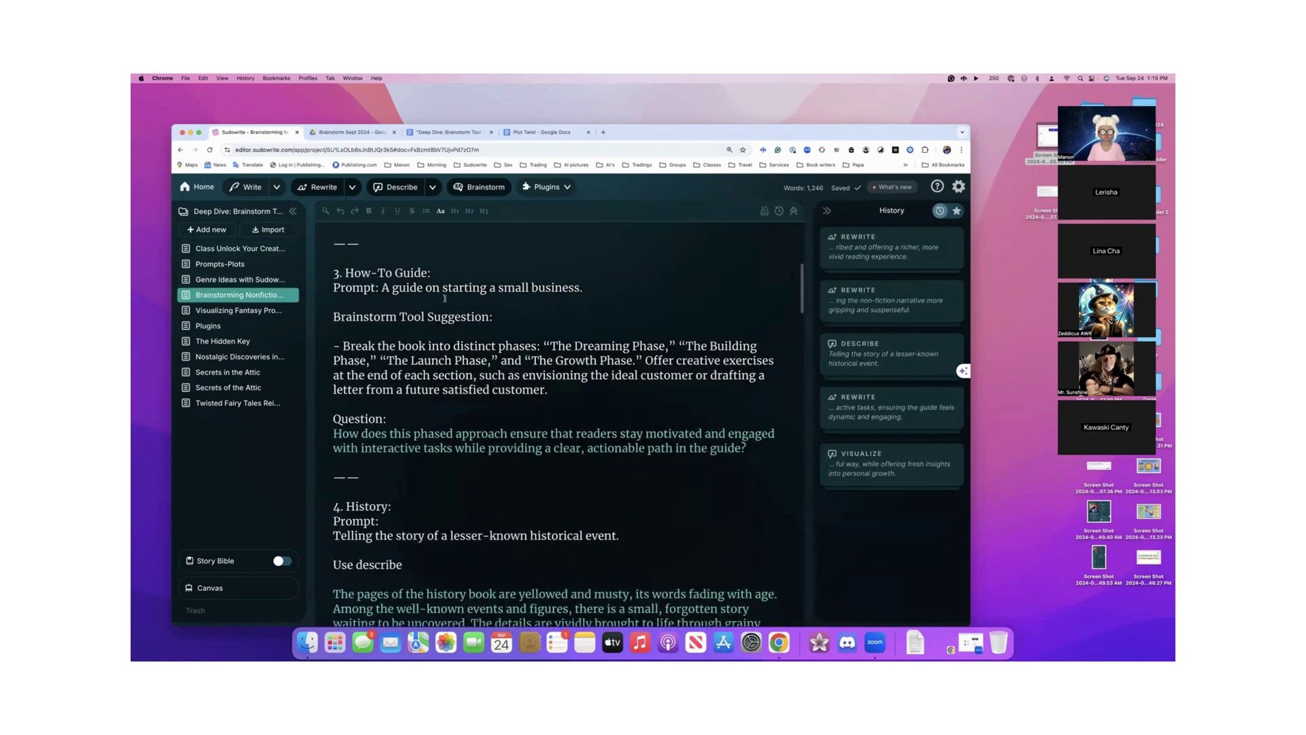
scroll(445, 298, down, 5)
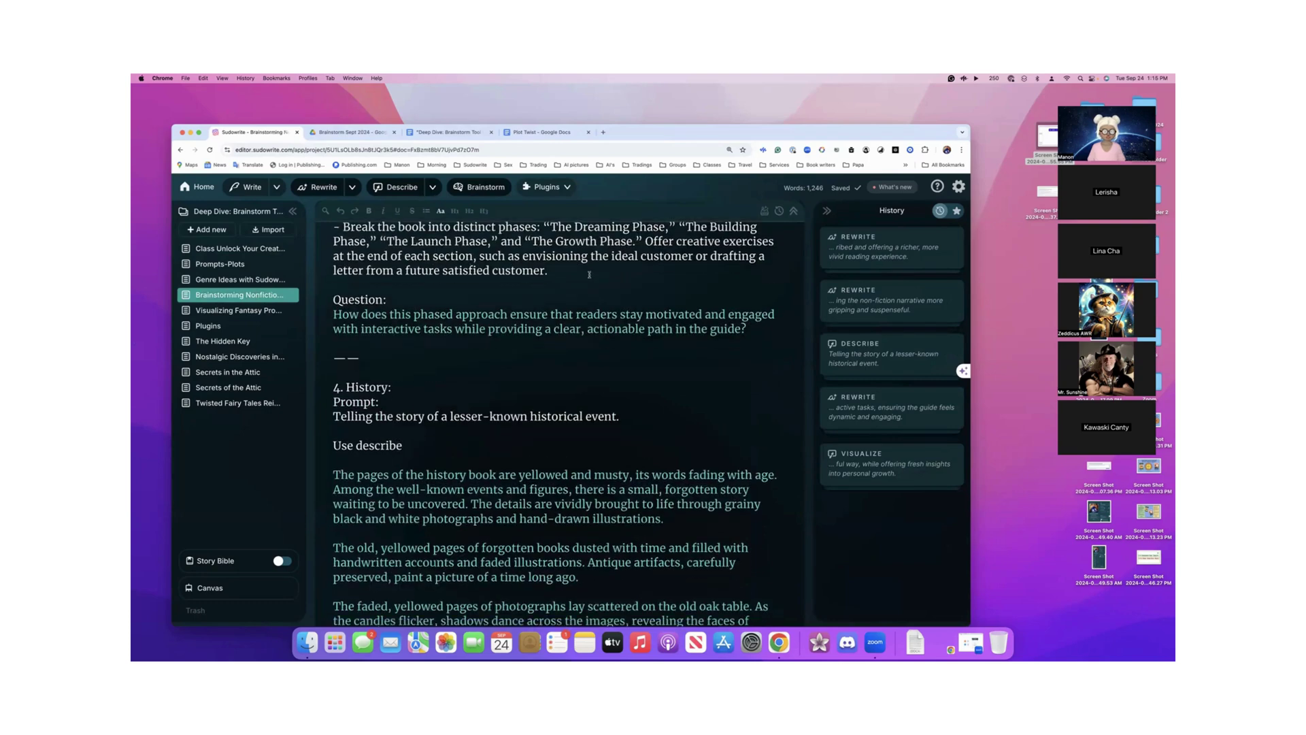
scroll(589, 275, down, 6)
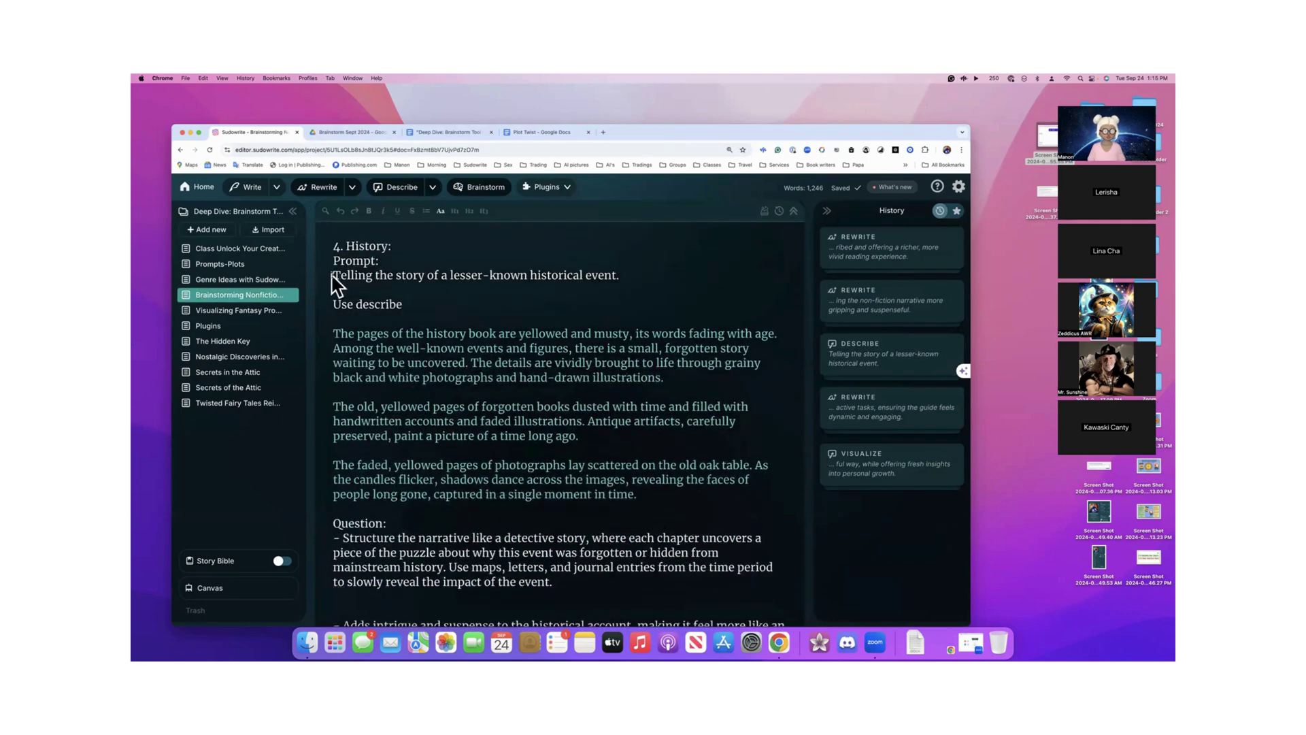
drag(332, 275, 619, 275)
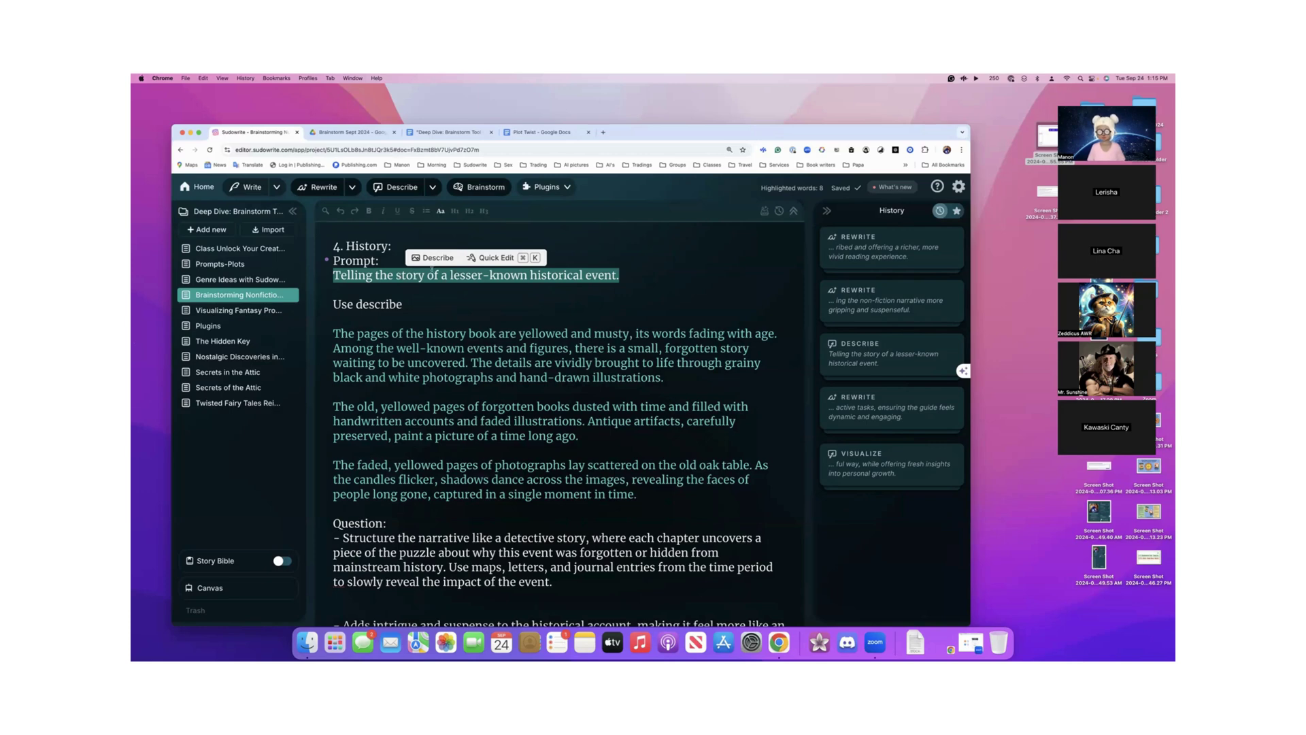
scroll(430, 269, down, 1)
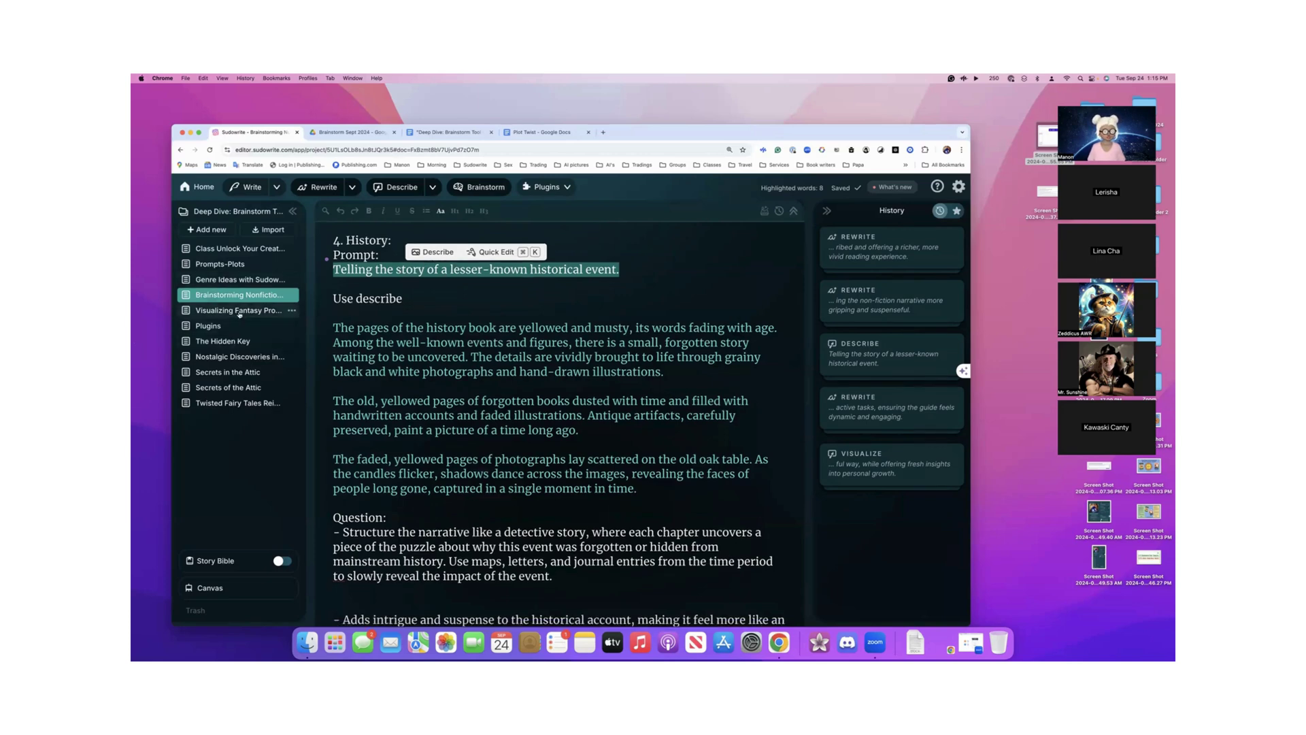